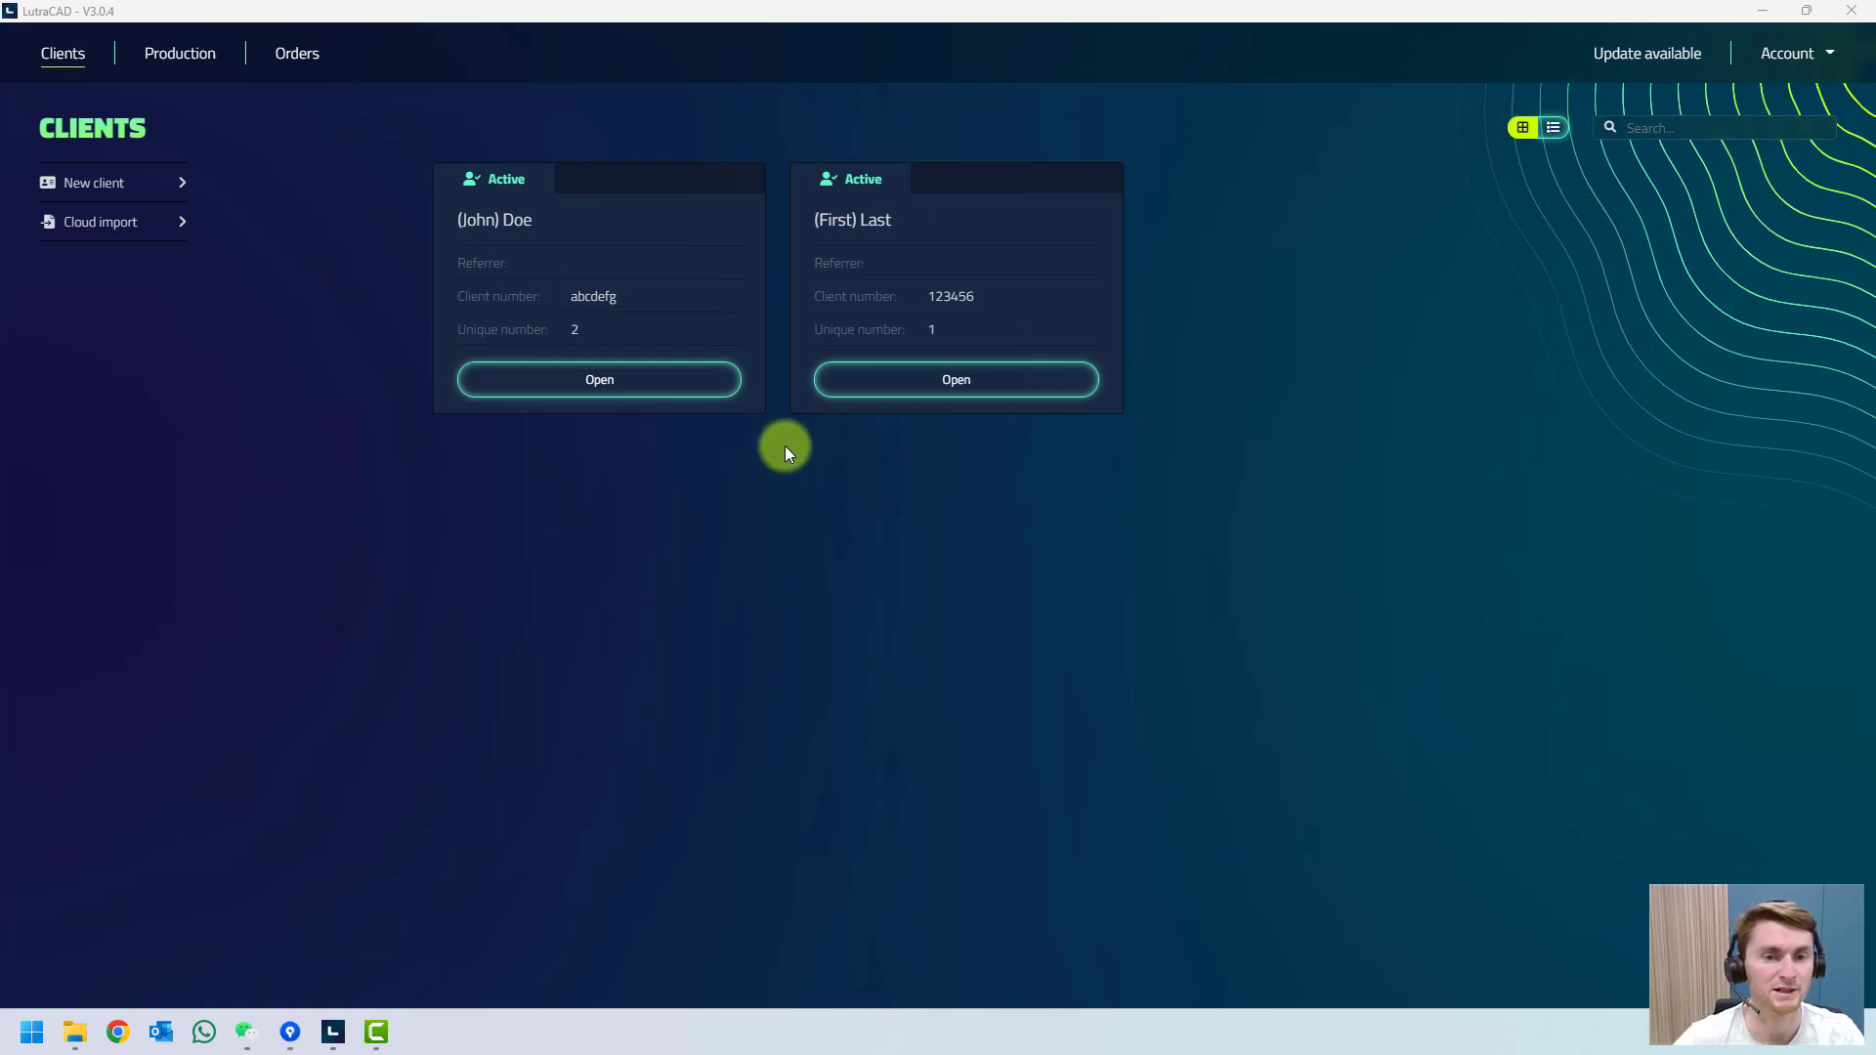
Add a new client with the first name Training, leaving the other fields empty.
click(113, 186)
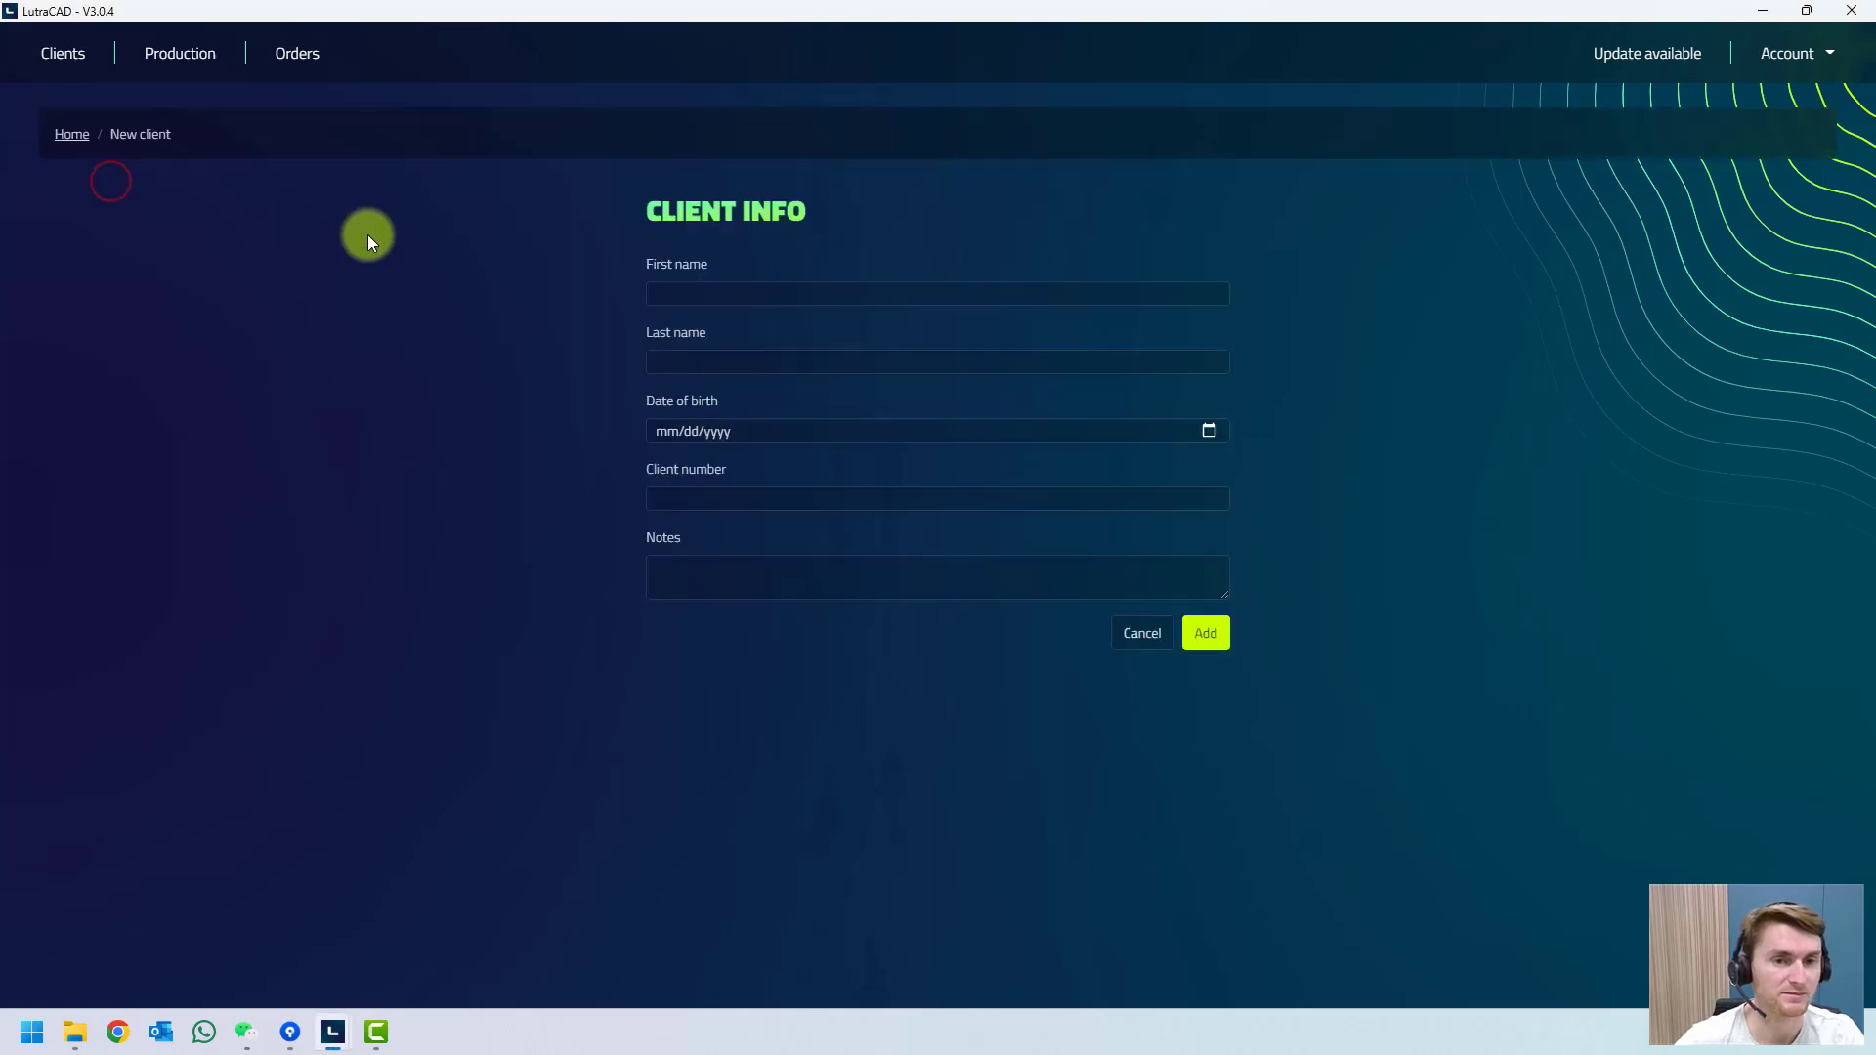
click(706, 294)
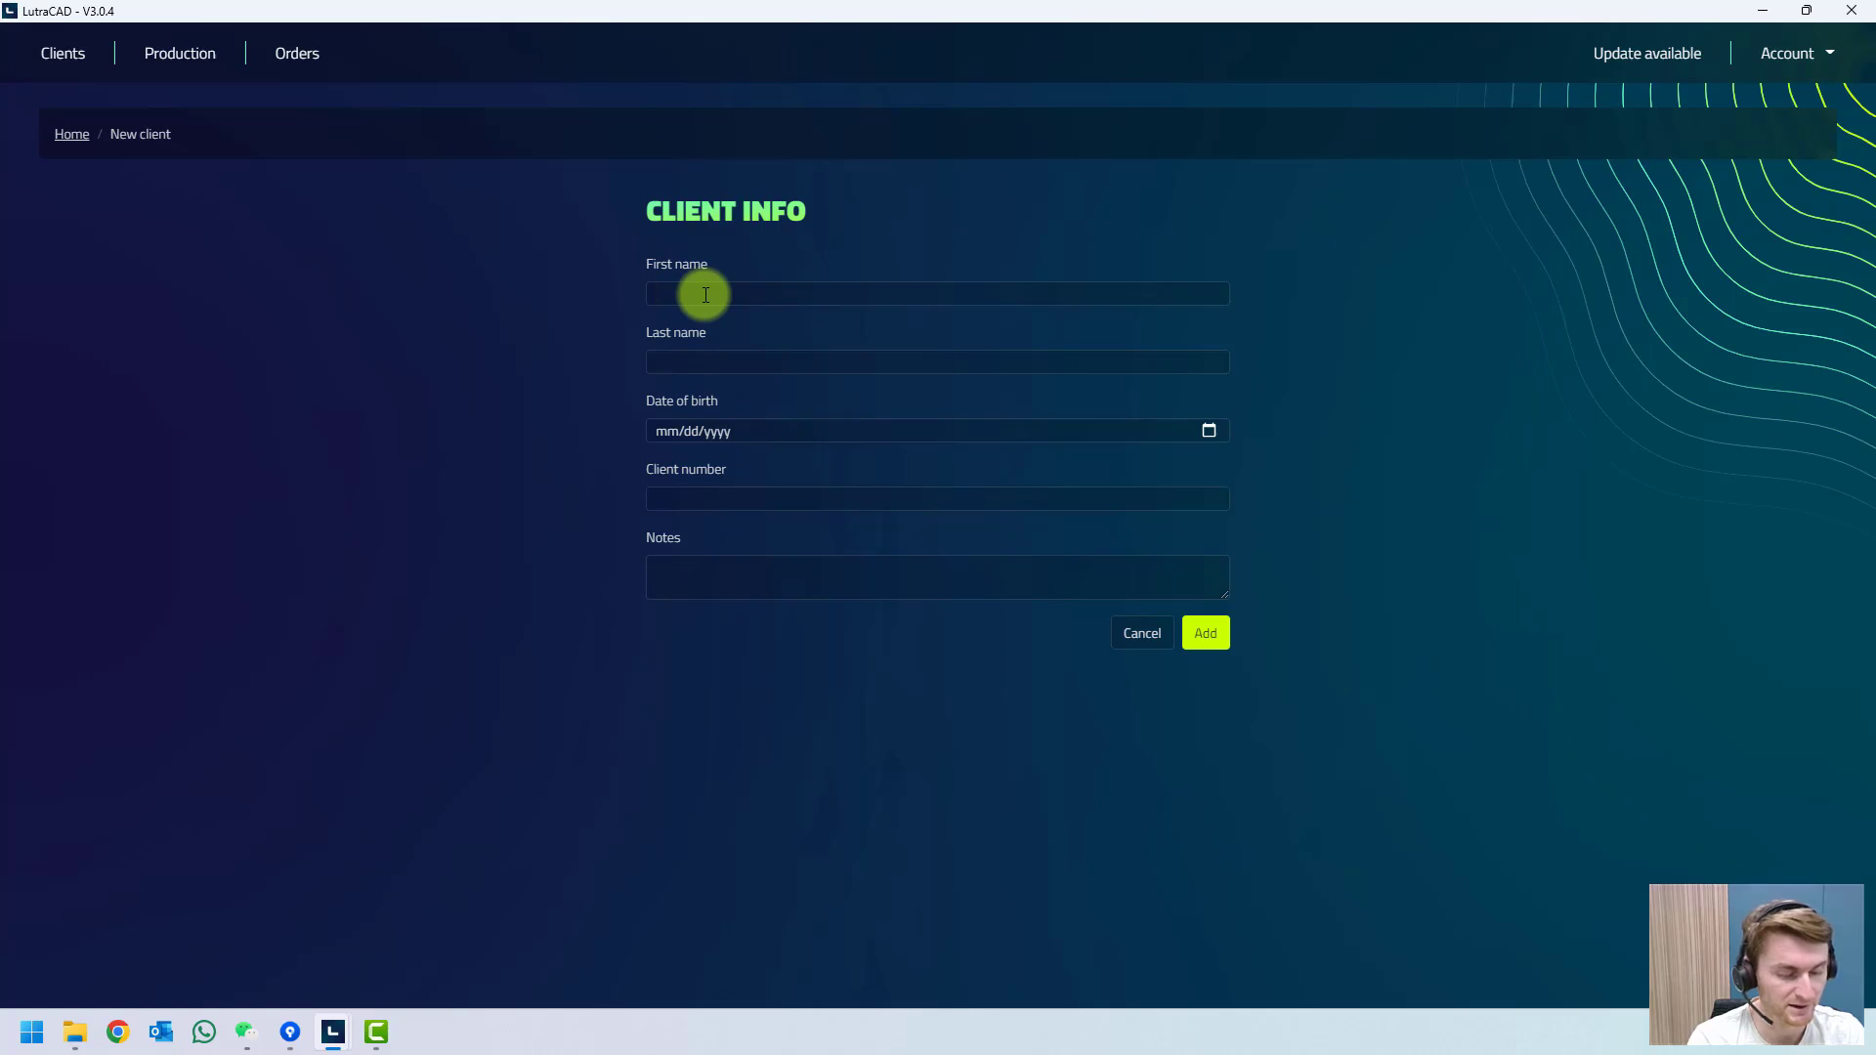
text(Training)
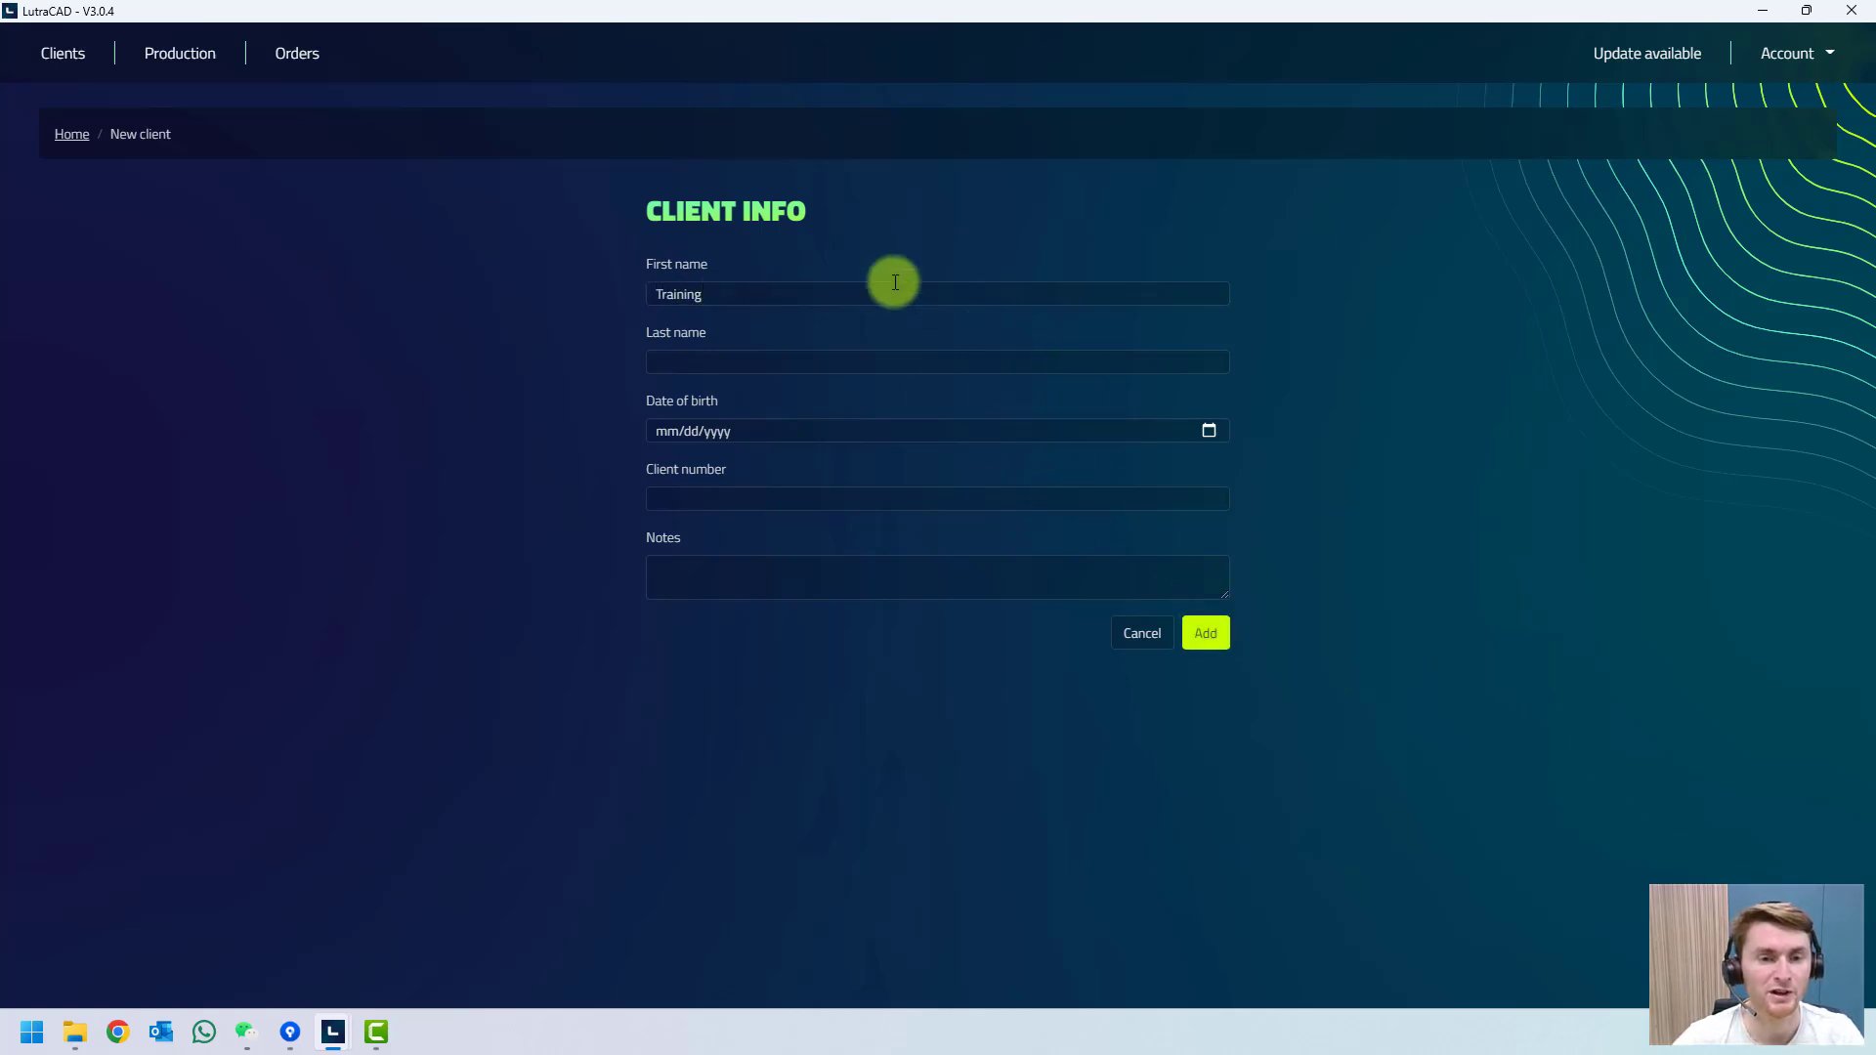
click(1208, 636)
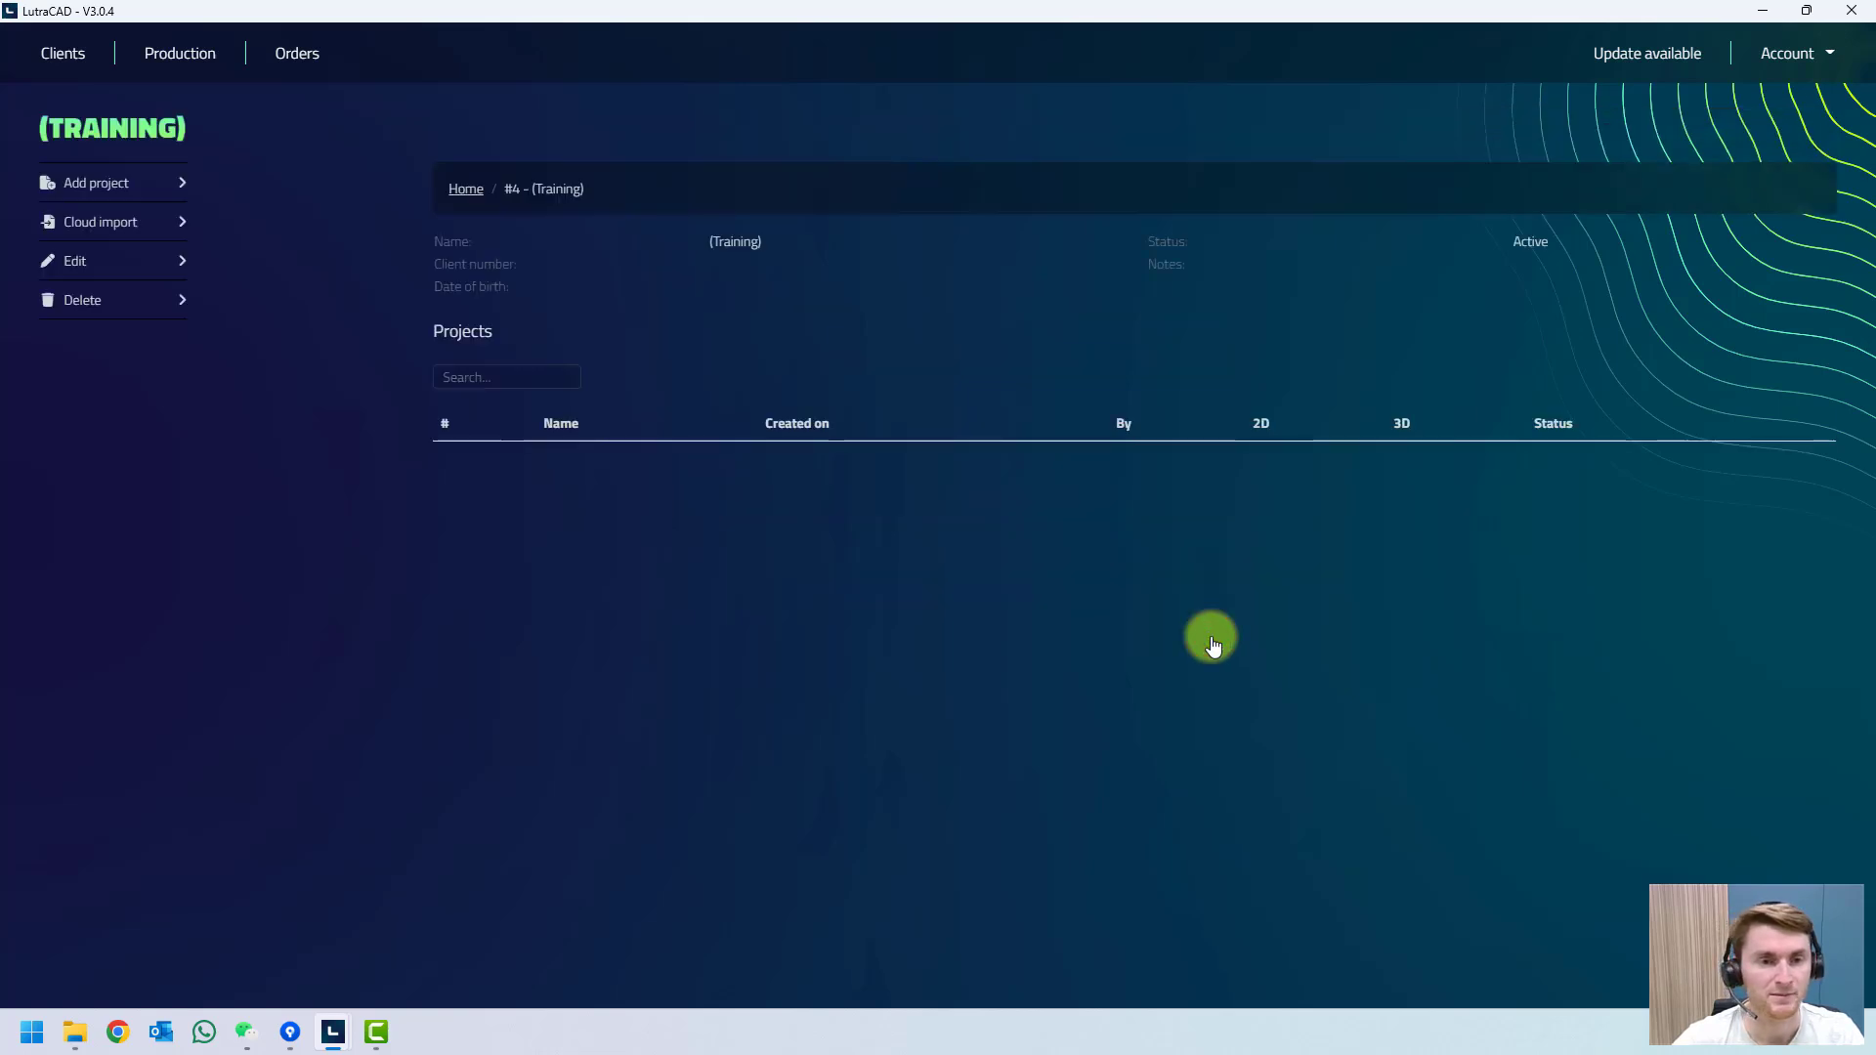
Create a project named 2024 for the client and add an insole design to it.
click(89, 186)
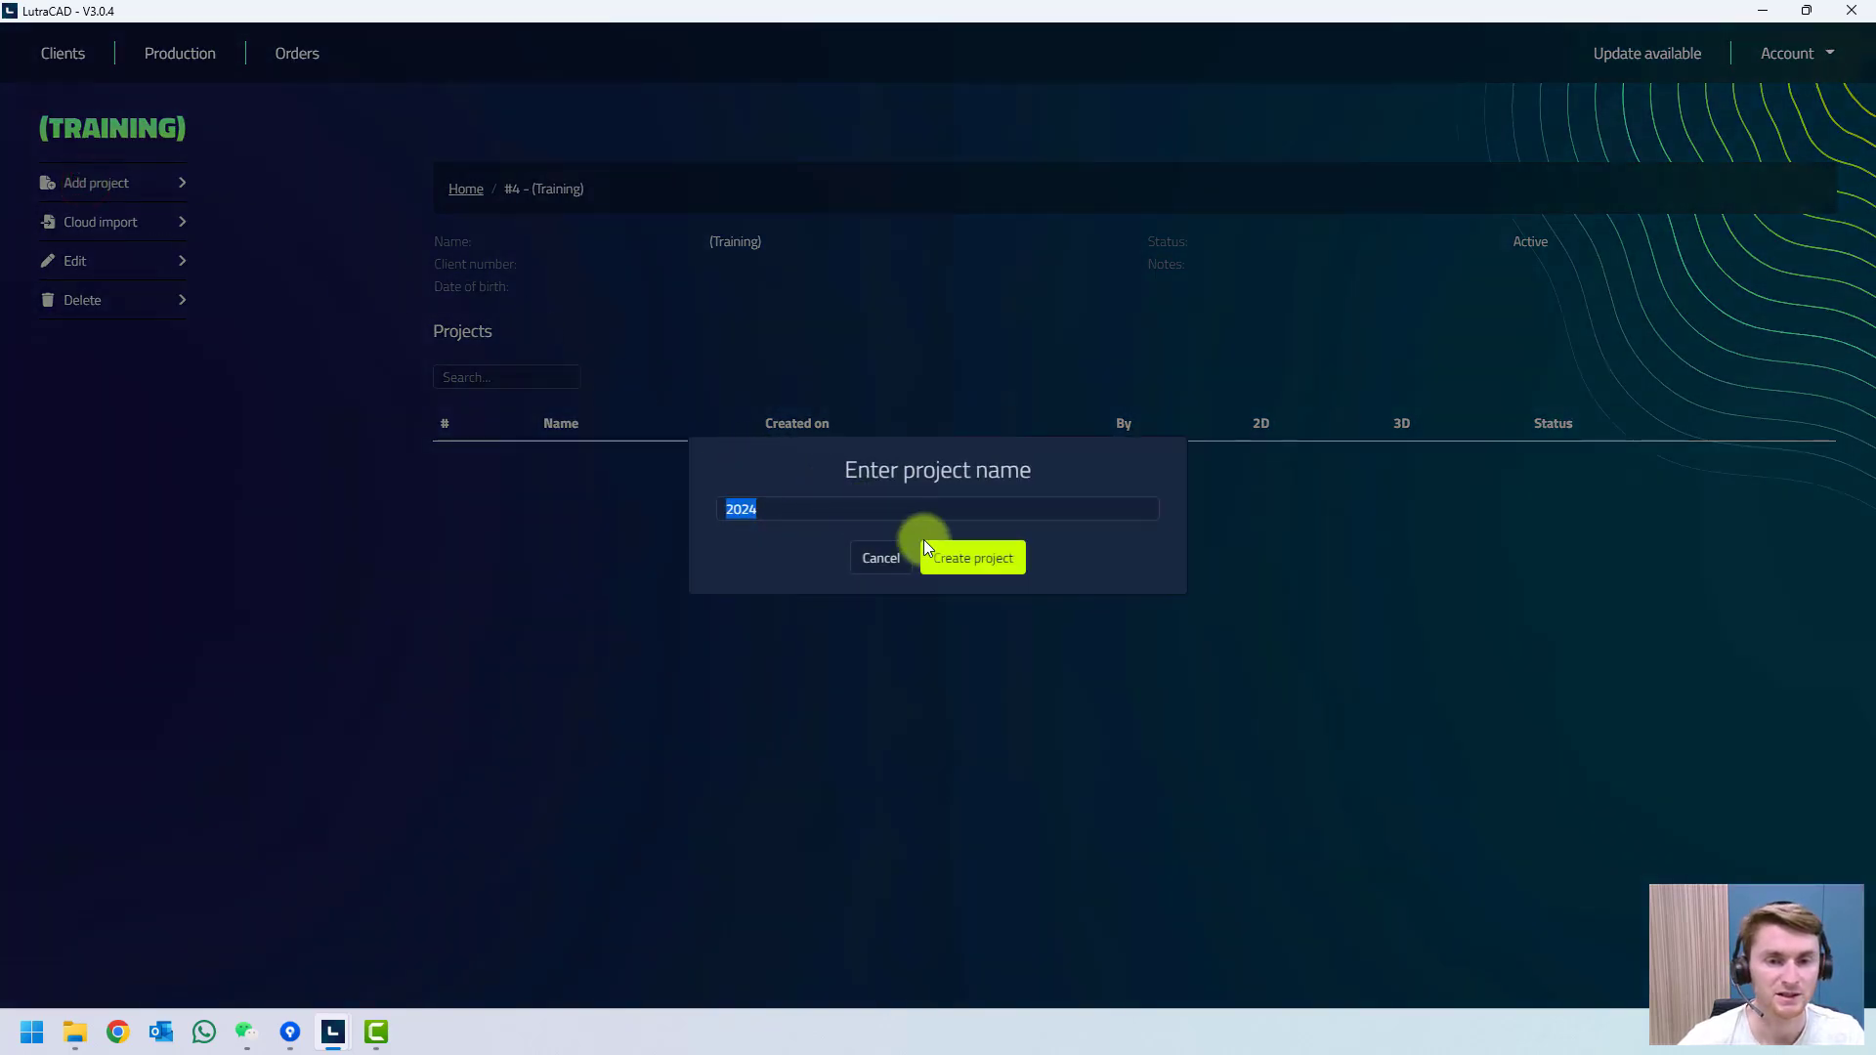
click(960, 564)
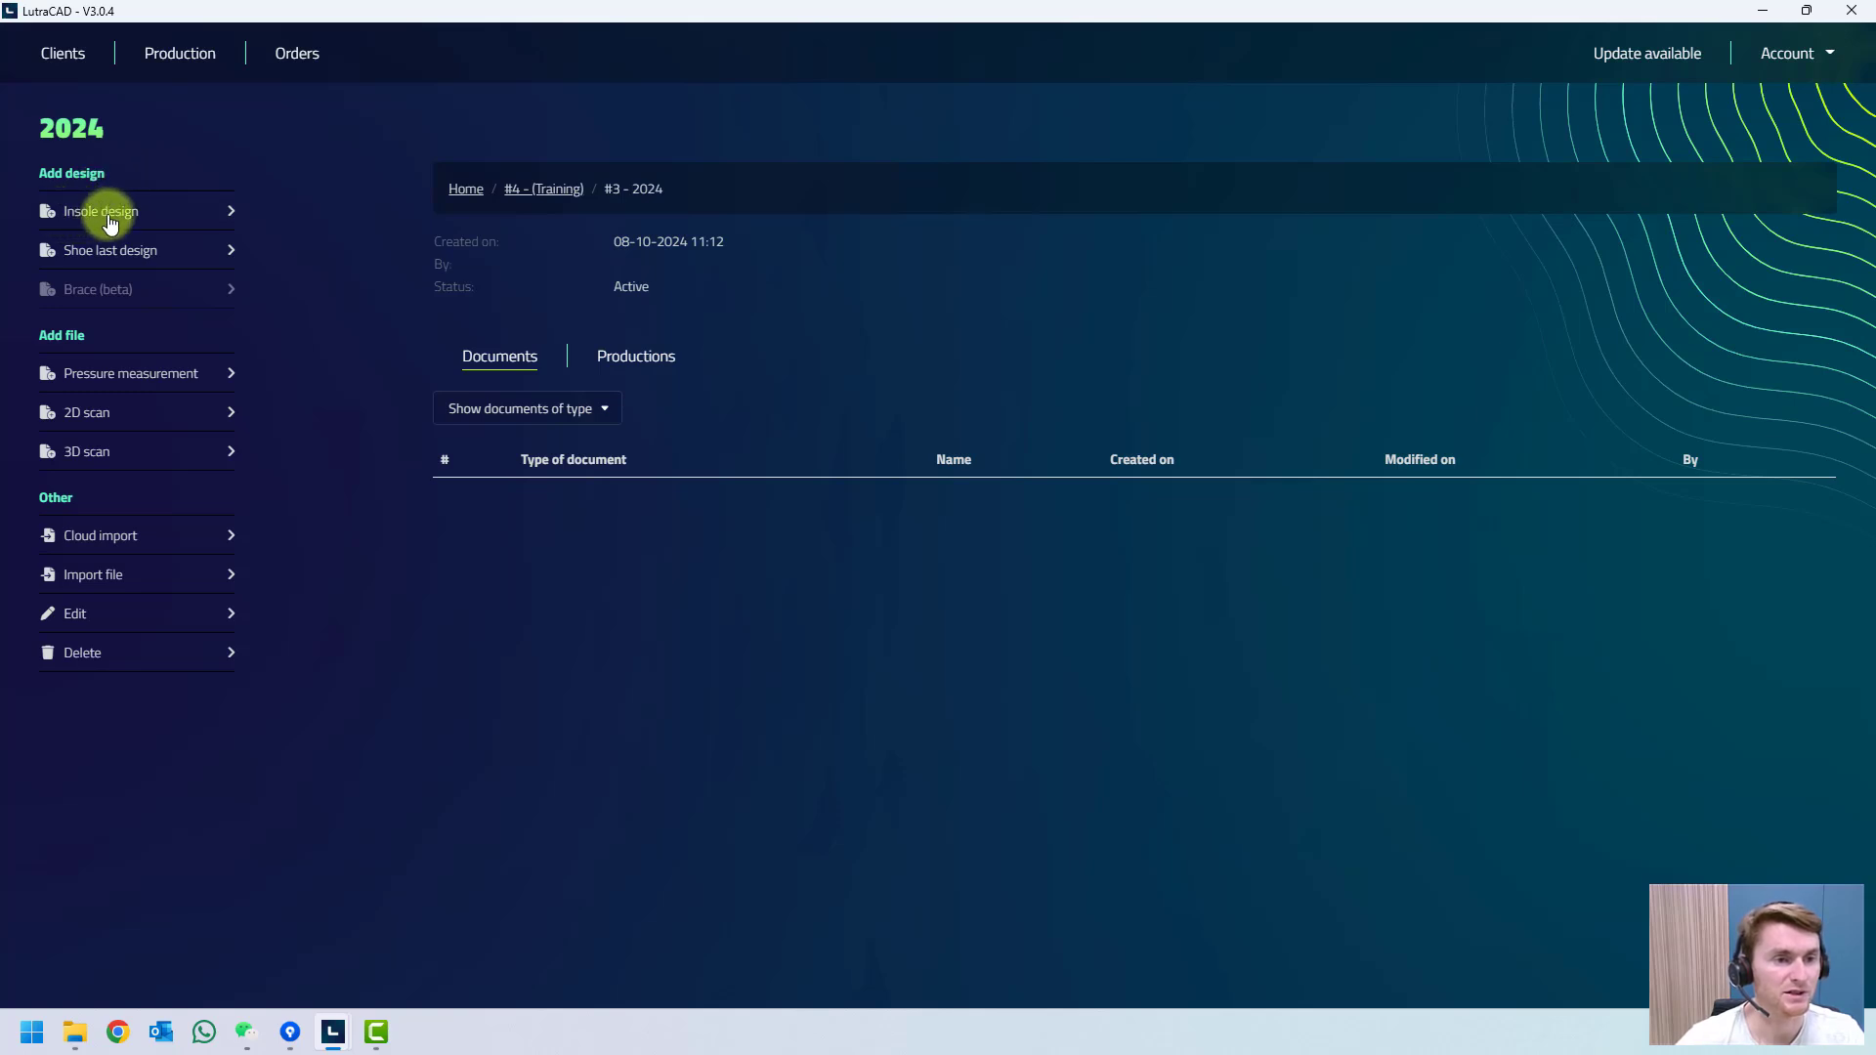
click(105, 217)
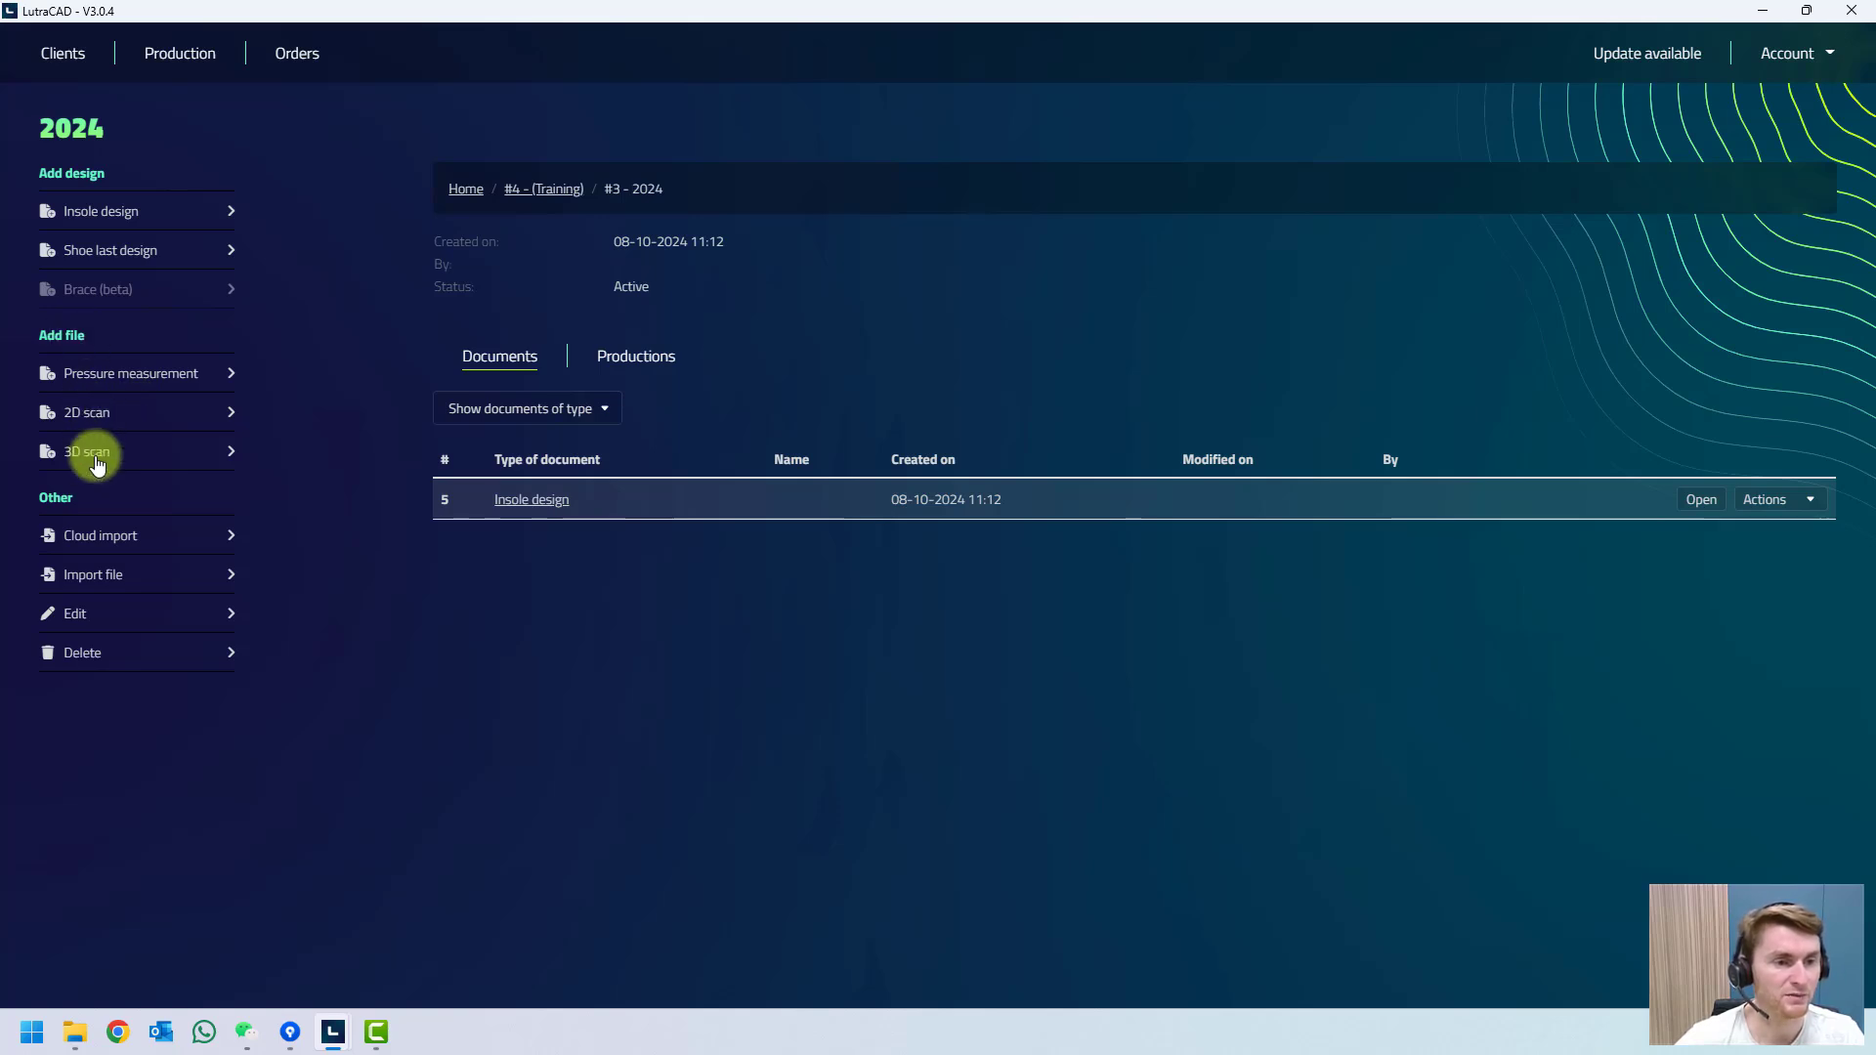
Import Repair_test_L.stl as the left foot's 3D scan and inspect its preview.
click(96, 455)
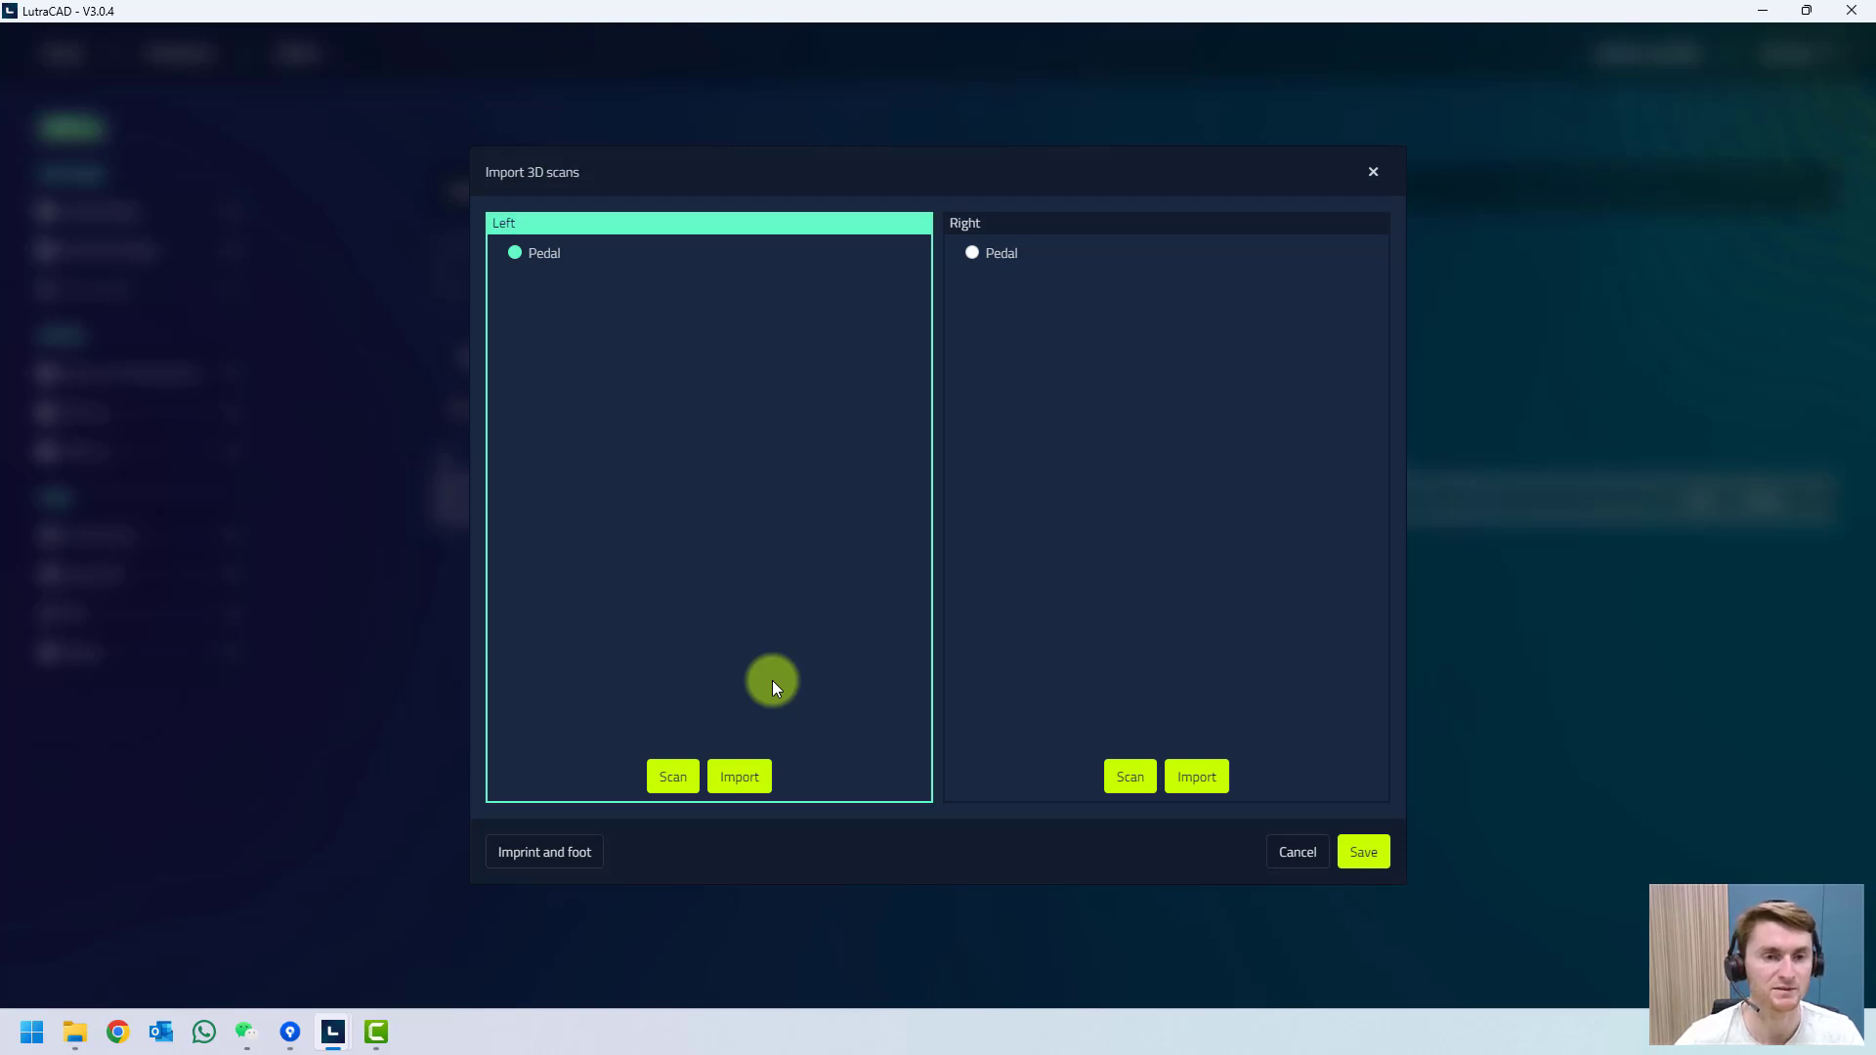
click(1298, 853)
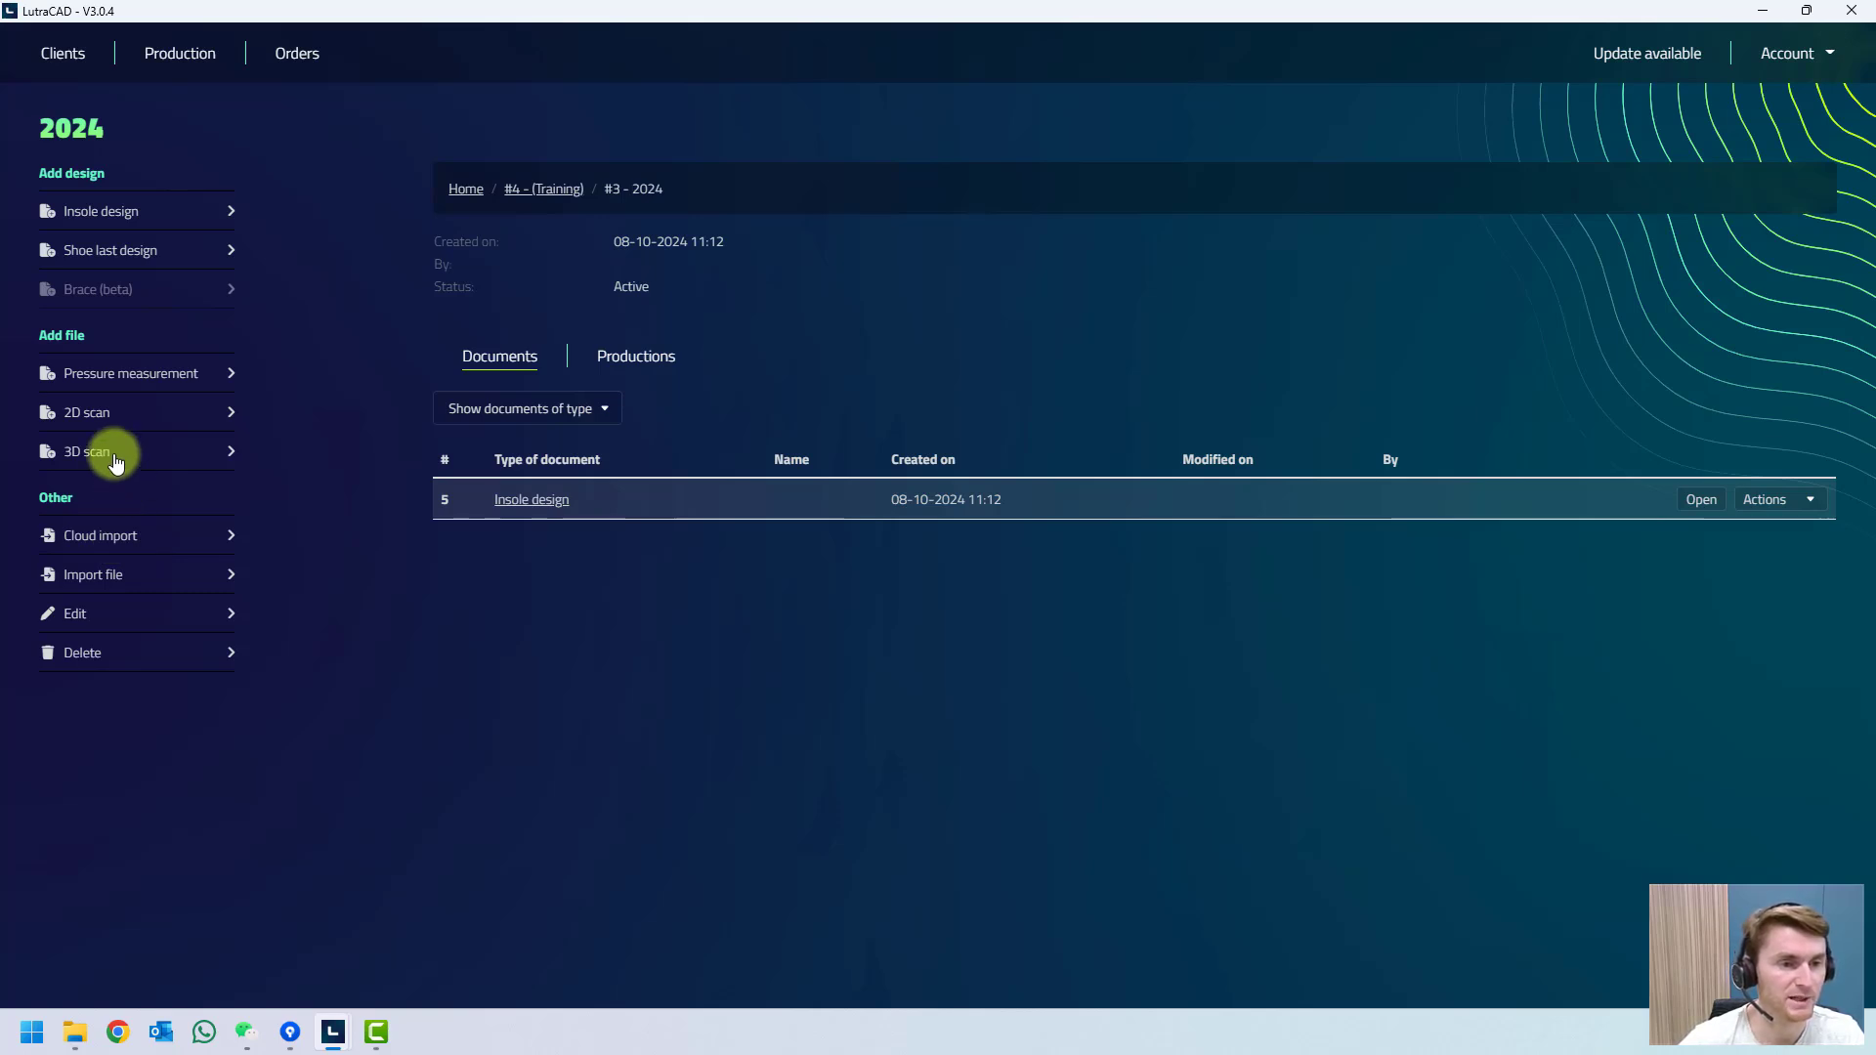
click(114, 457)
click(770, 777)
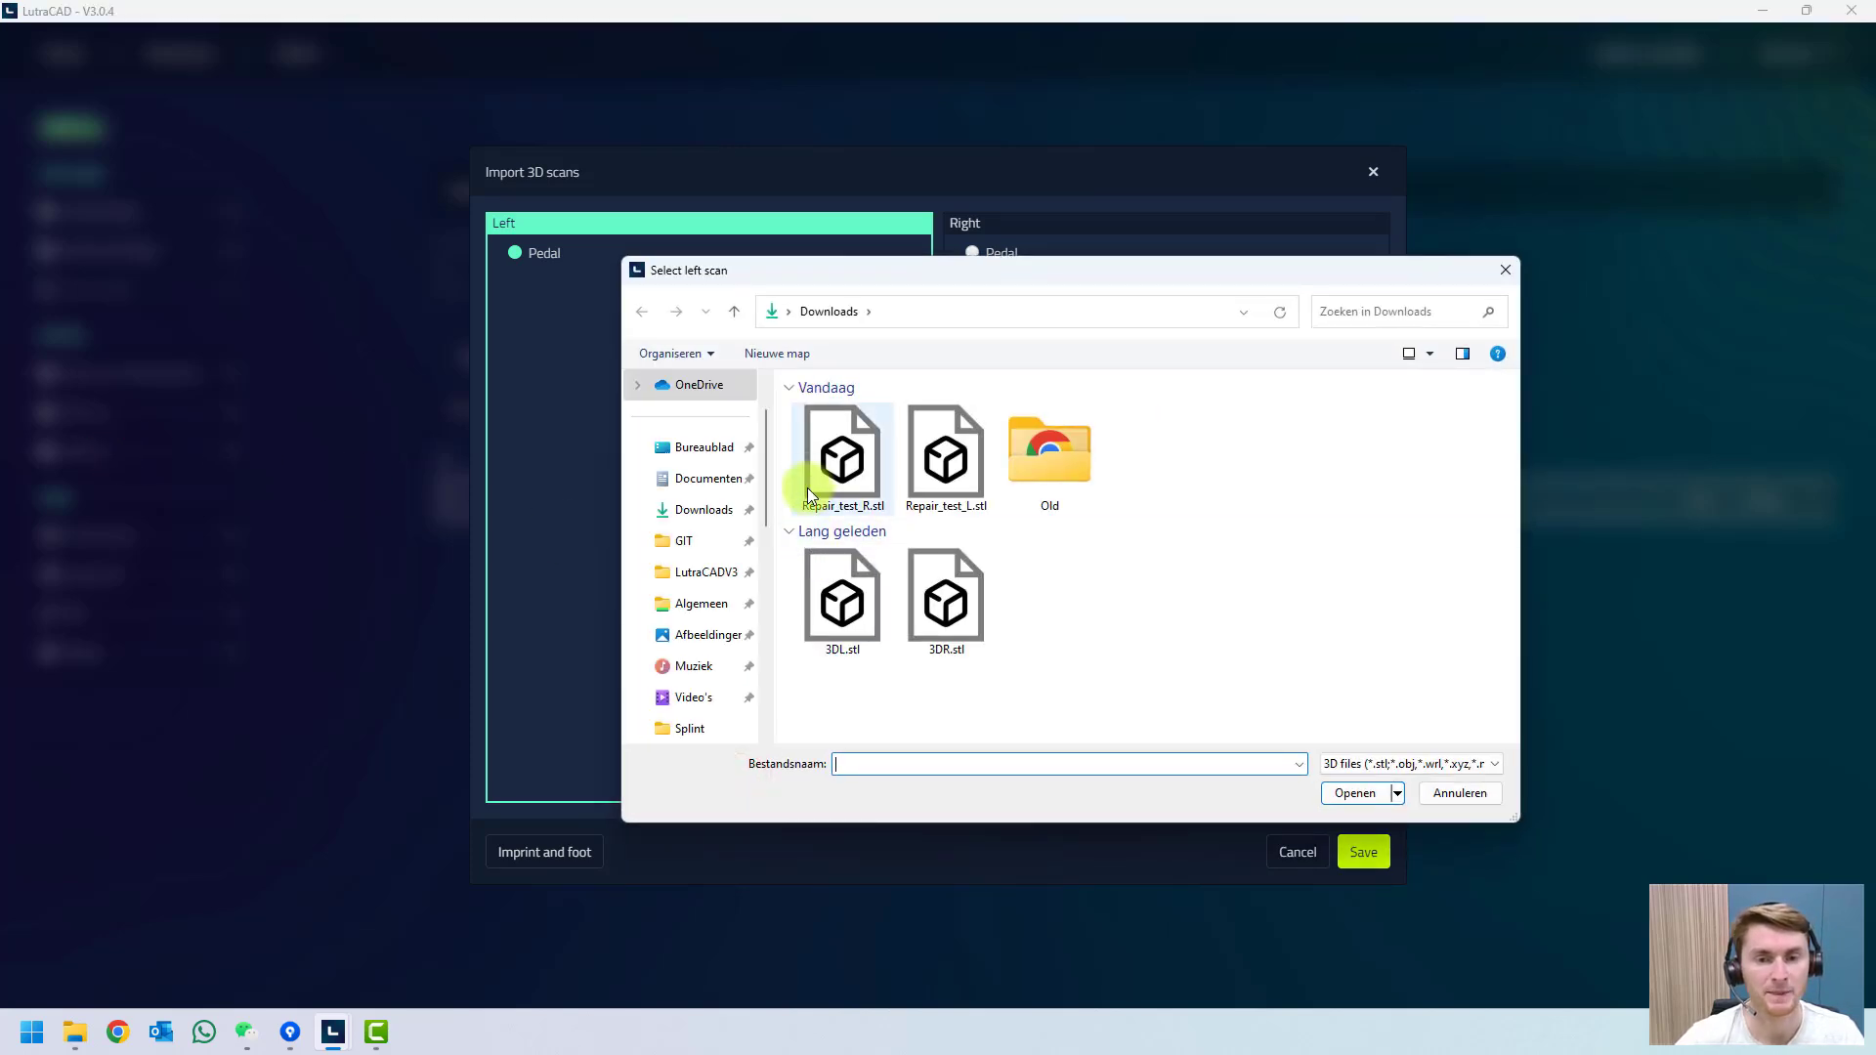
double_click(943, 469)
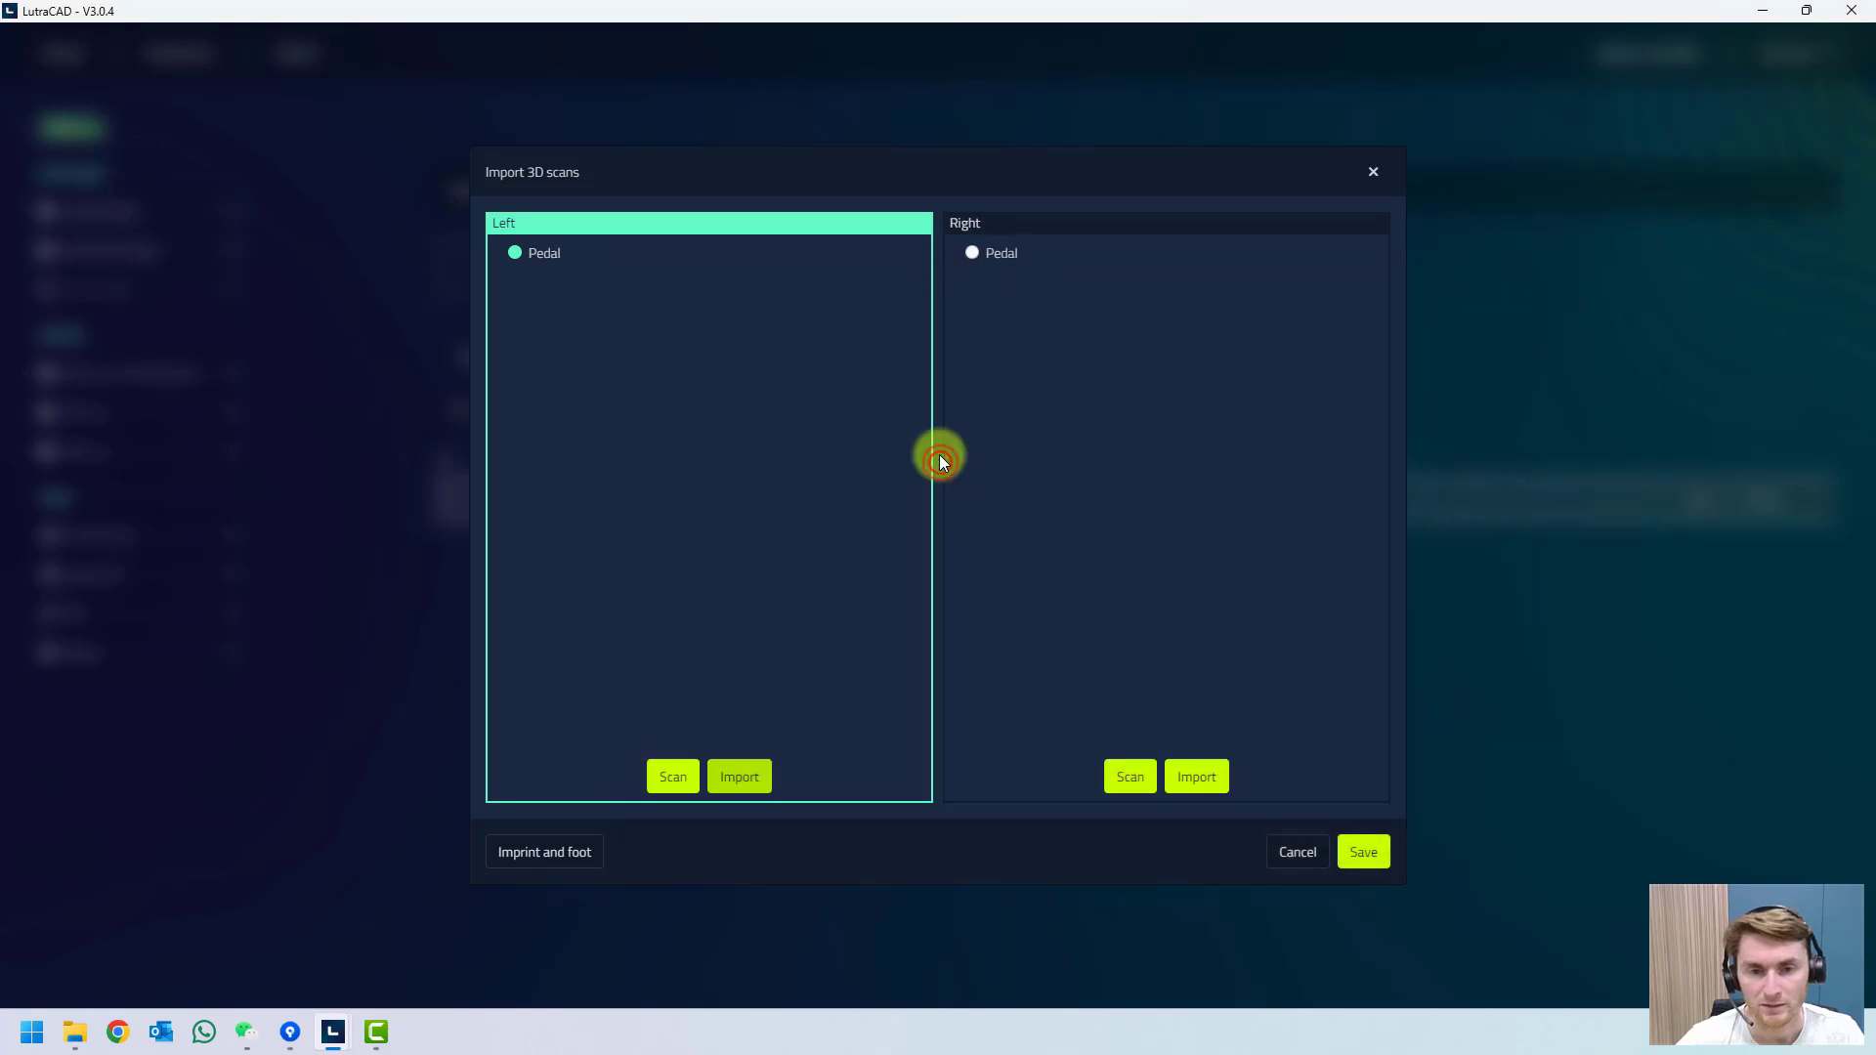
drag(830, 532, 1036, 460)
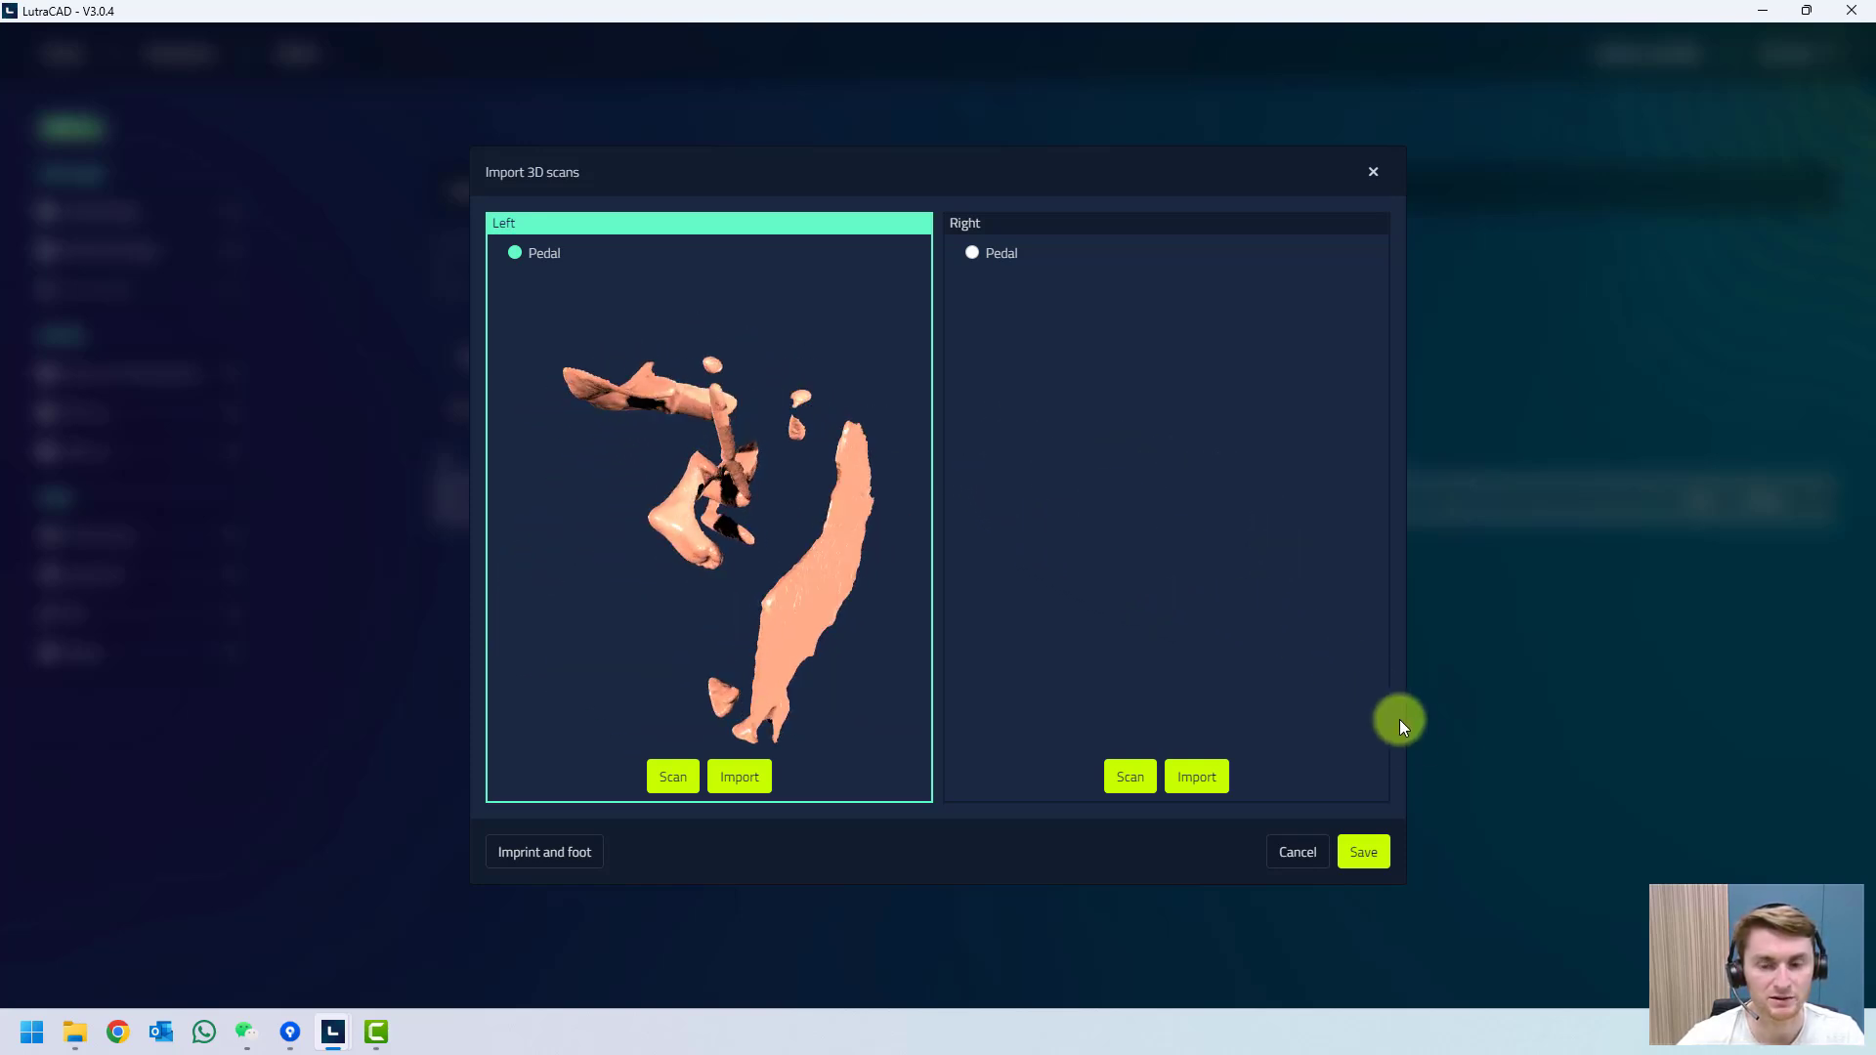
Import Repair_test_R.stl as the right foot's 3D scan and save both scans to the project.
click(1212, 778)
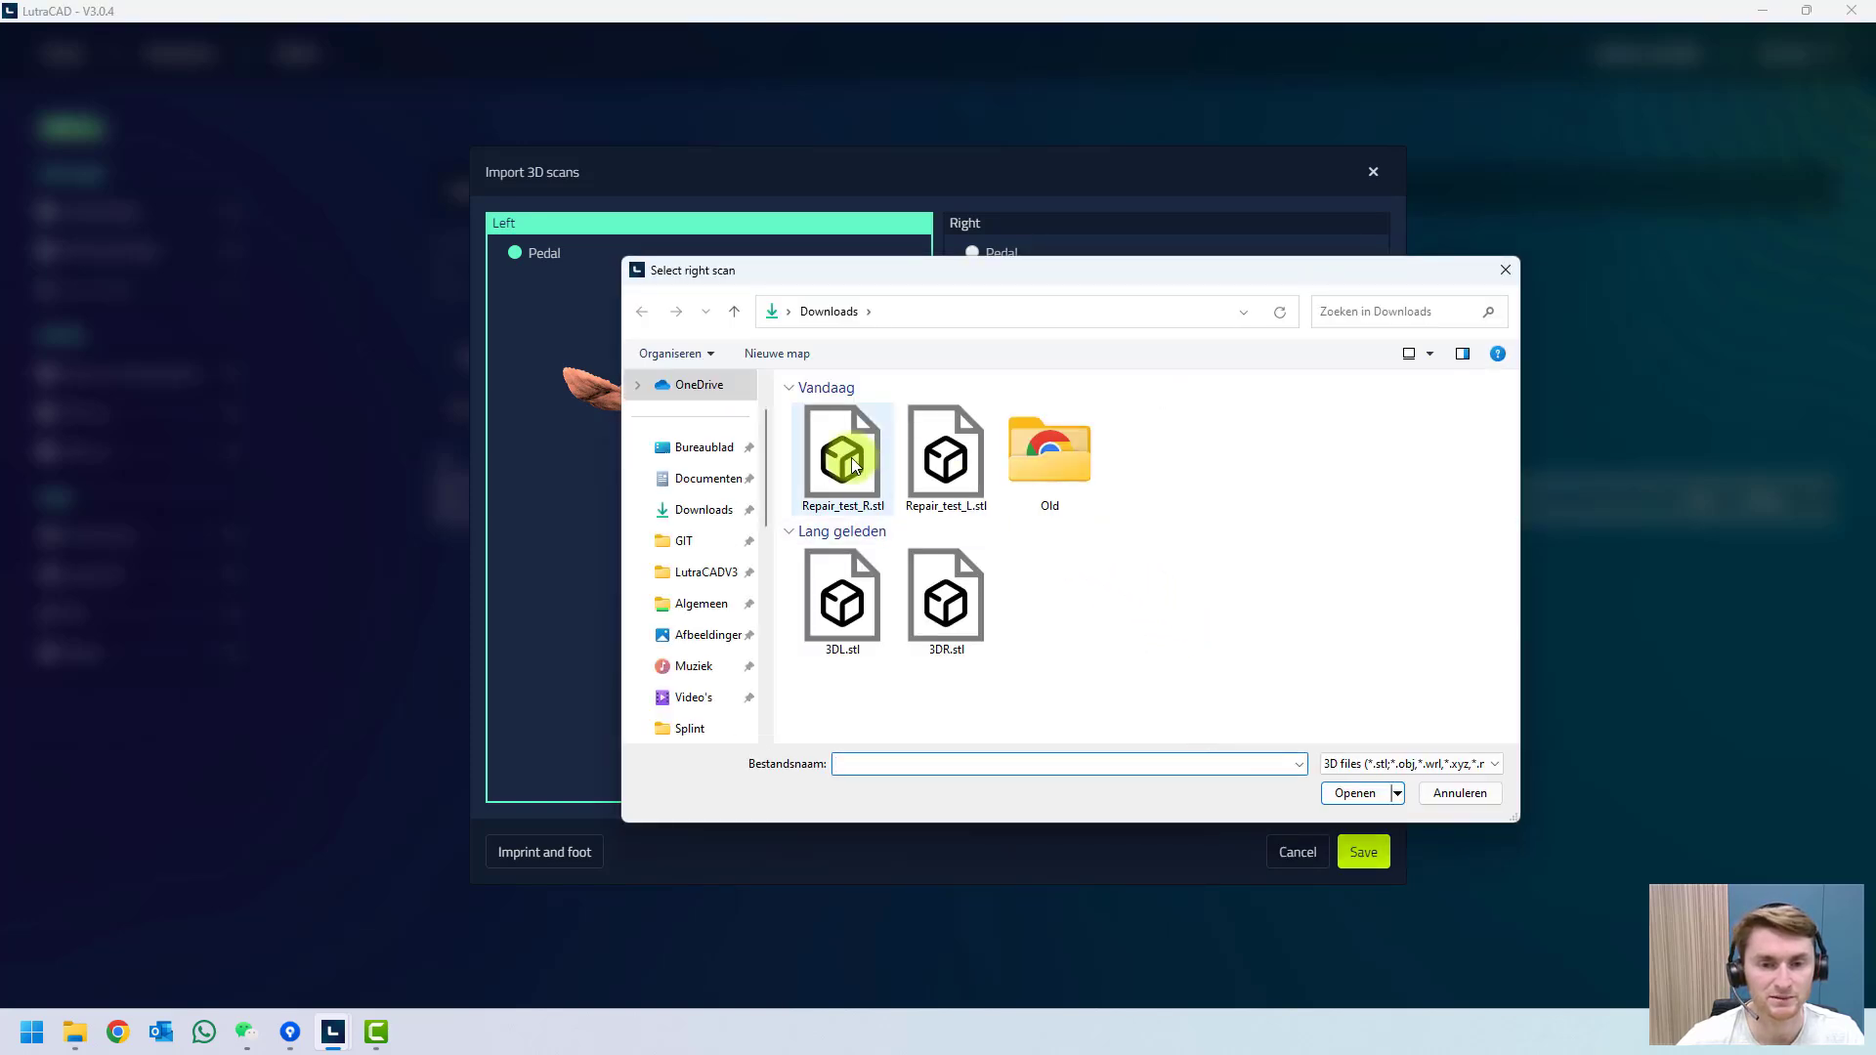
double_click(845, 459)
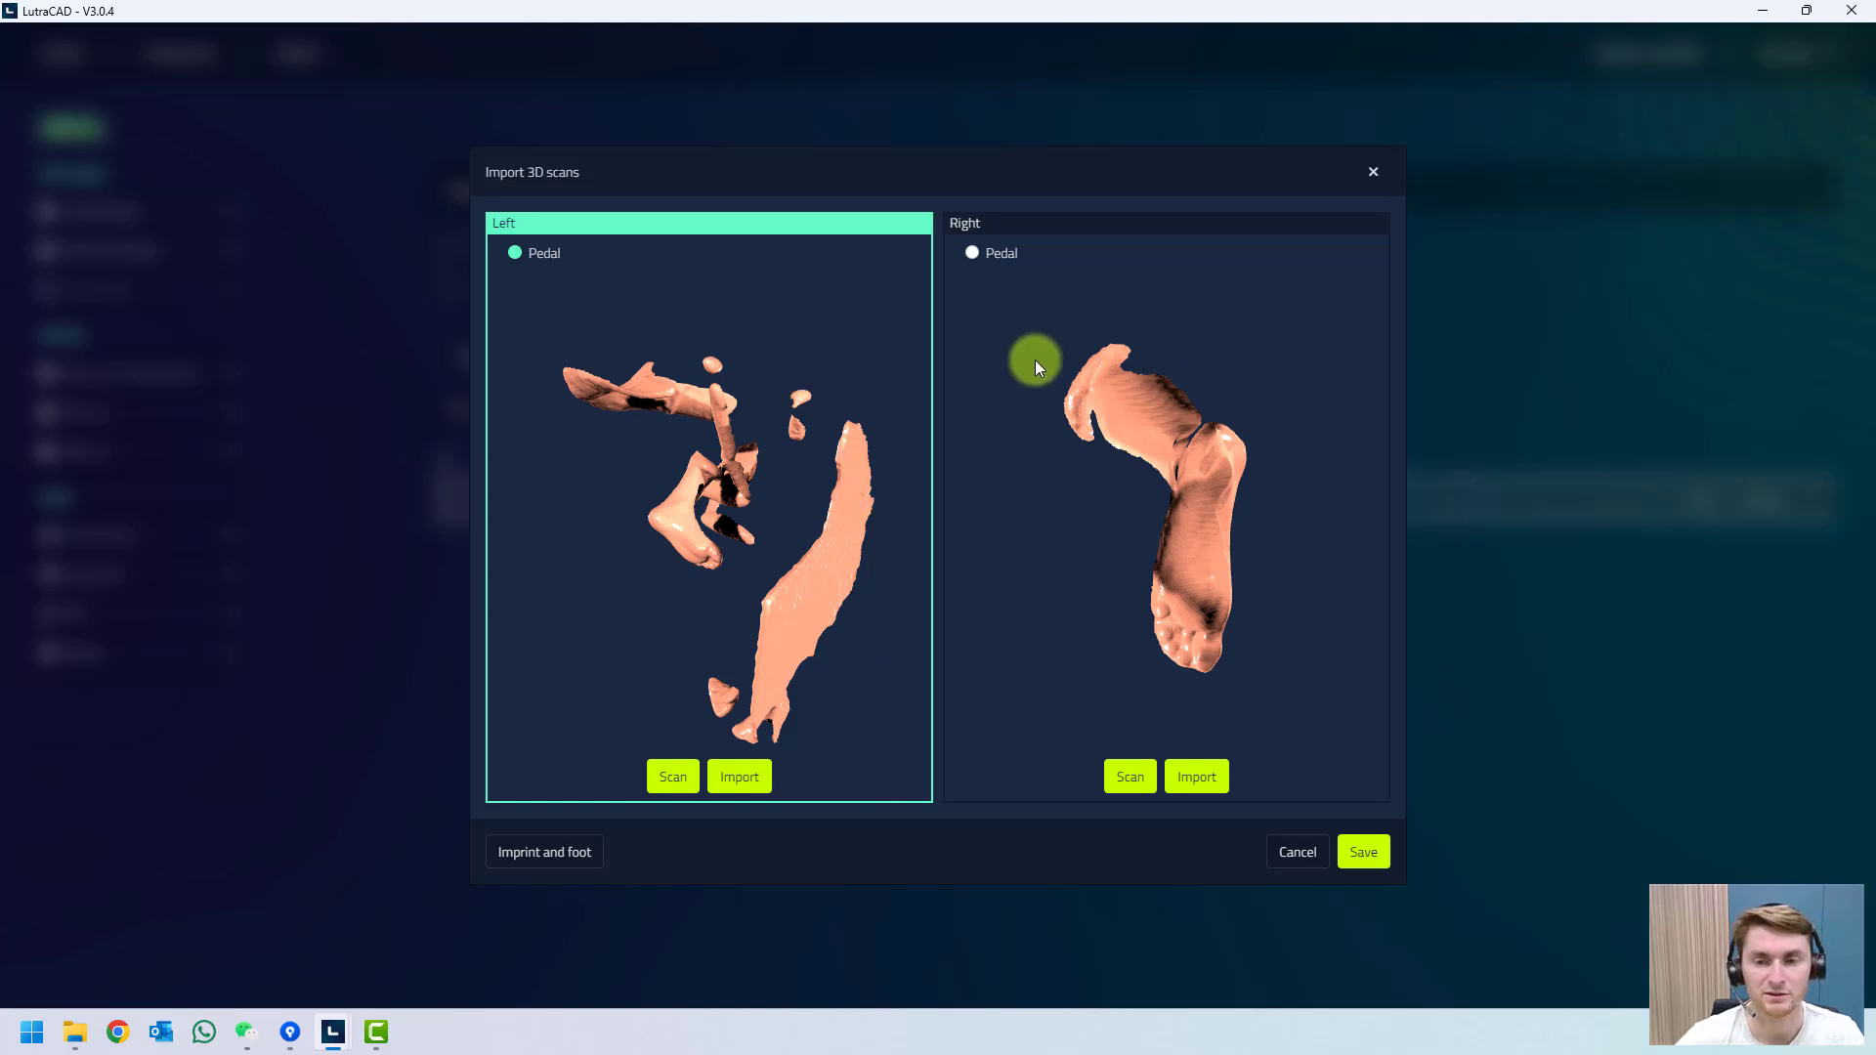
drag(1262, 542, 1330, 664)
click(1363, 854)
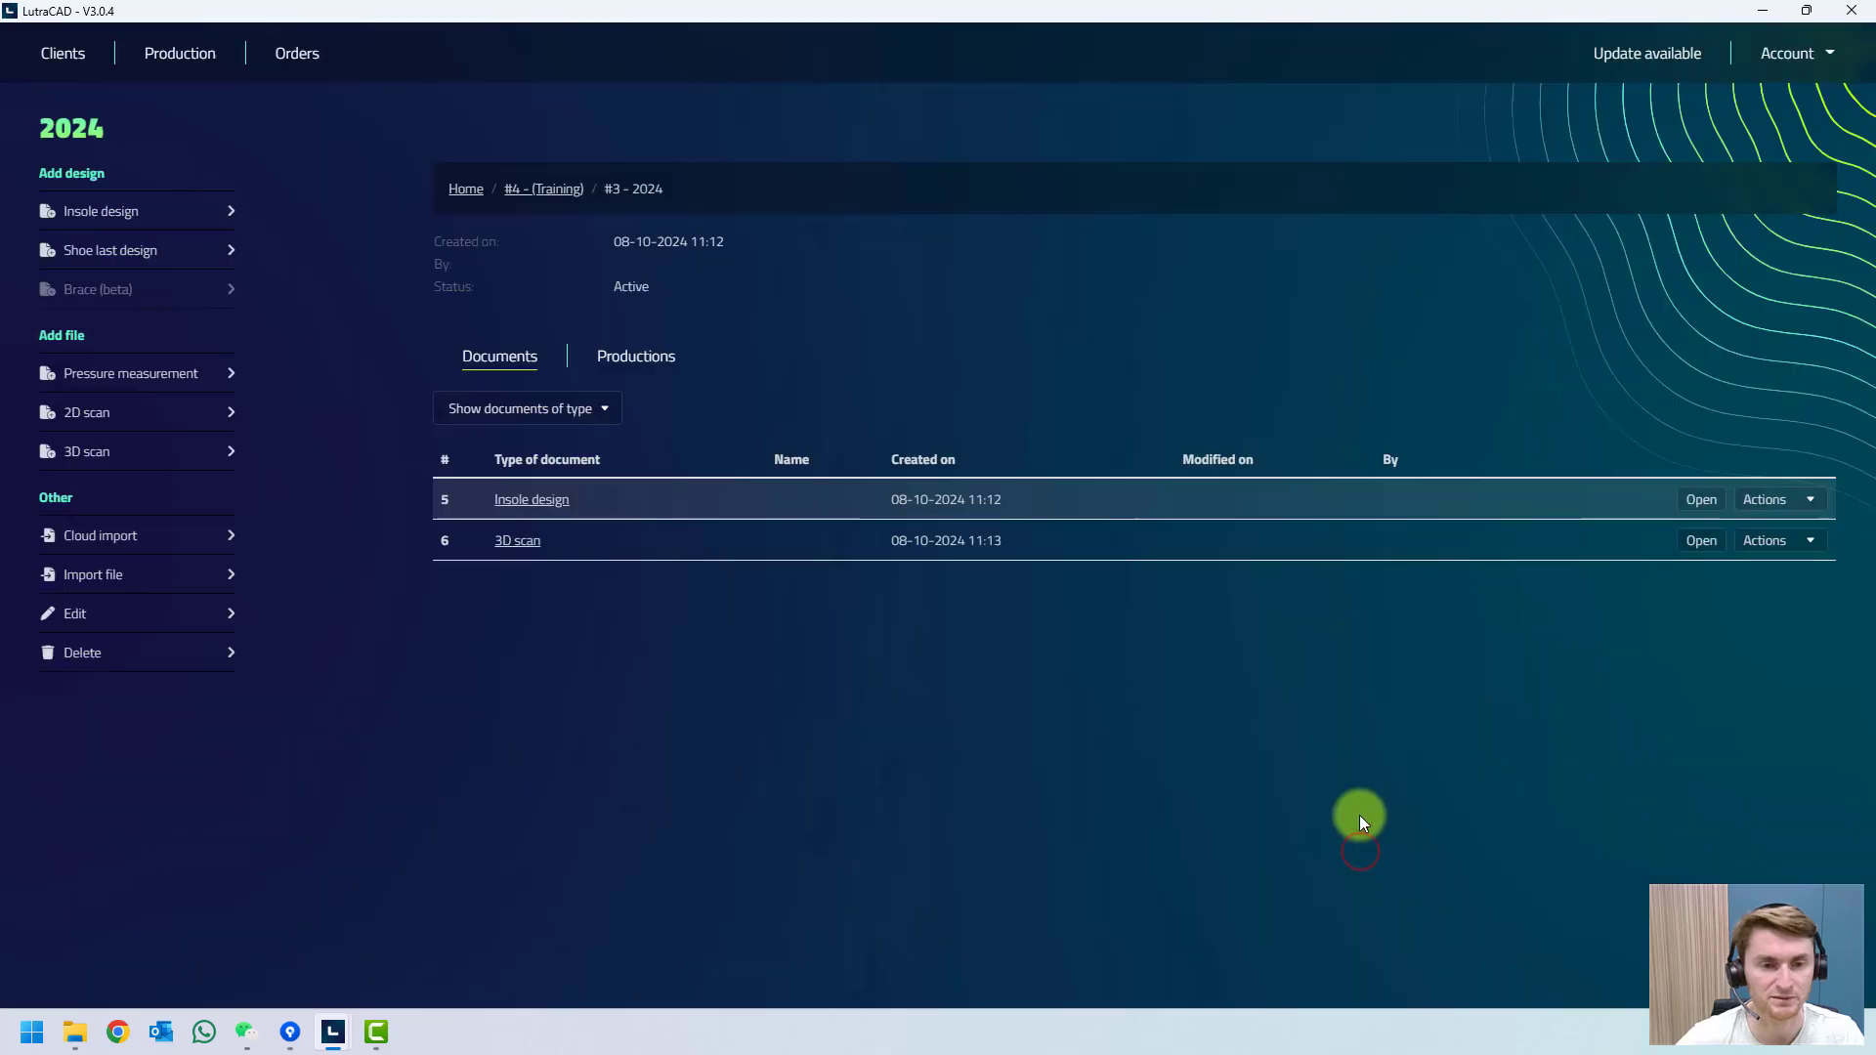
Open the project's saved 3D scan and try swapping the left and right scans, restoring their original sides.
click(513, 544)
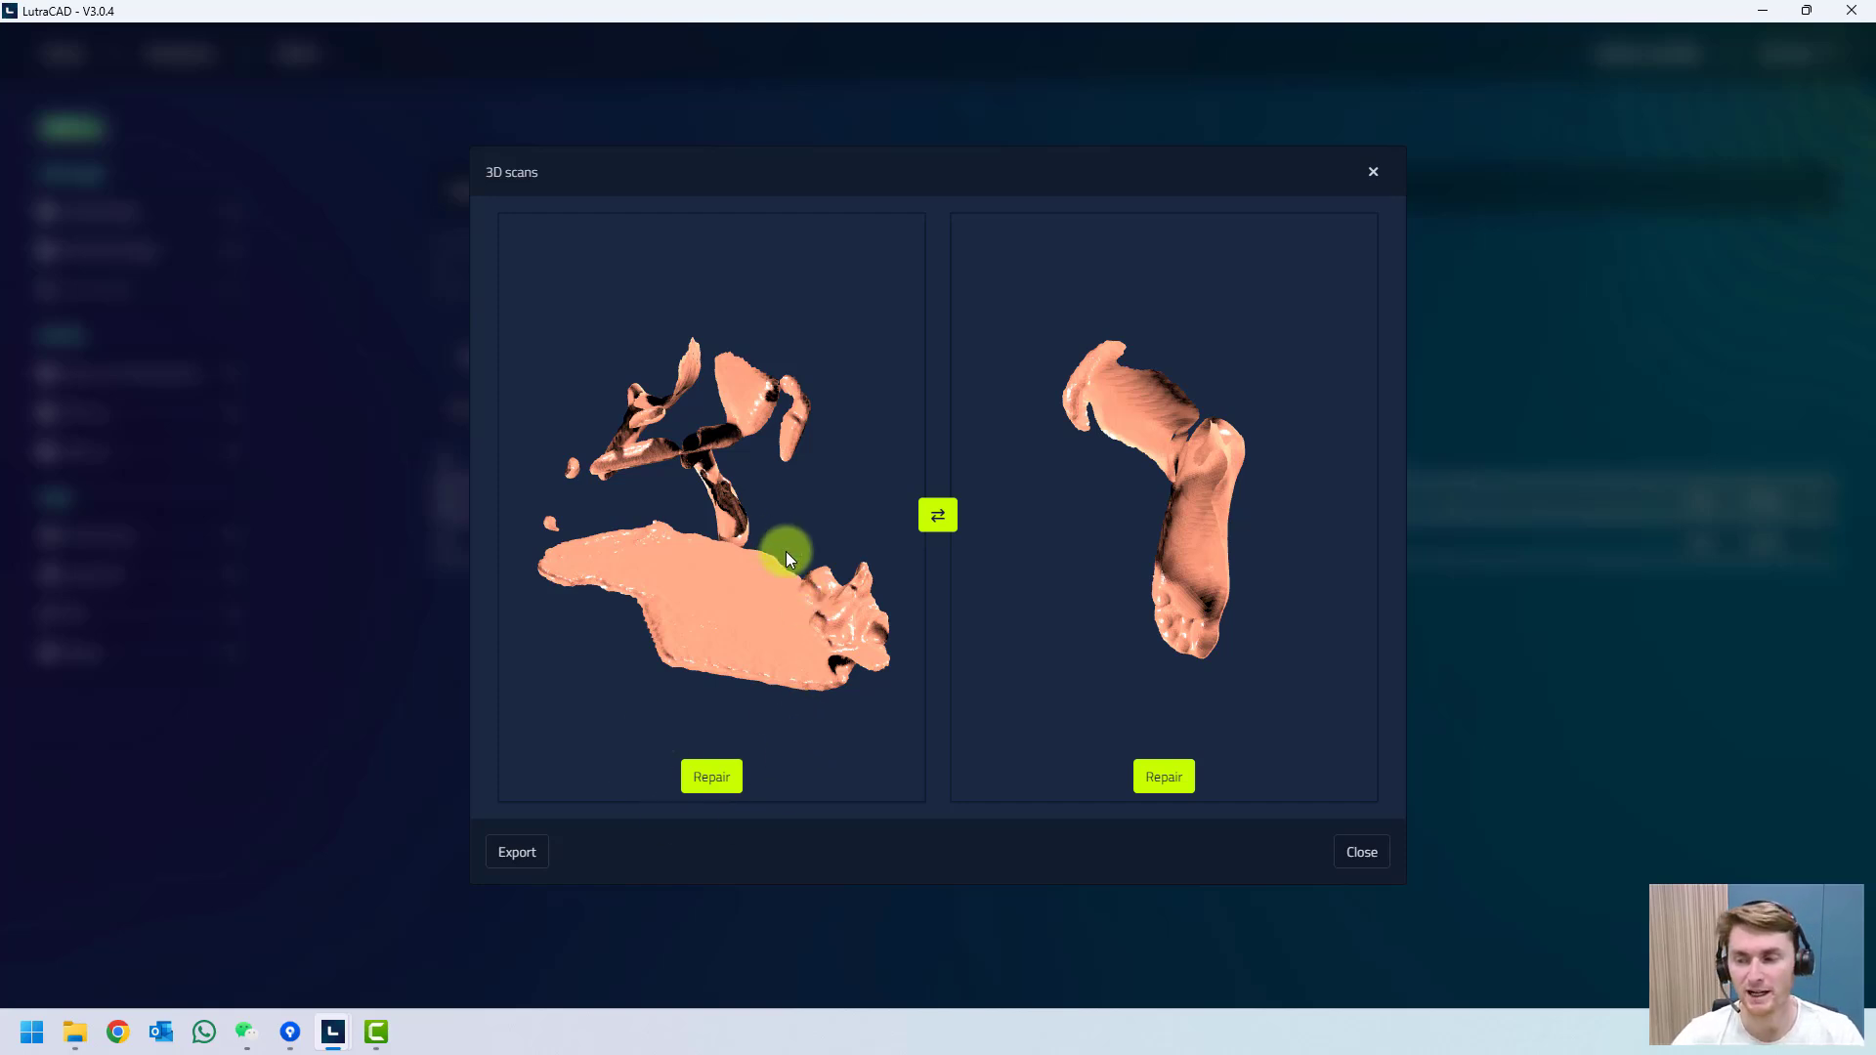
mouse_move(828, 531)
mouse_down()
mouse_move(653, 502)
mouse_move(817, 531)
mouse_up()
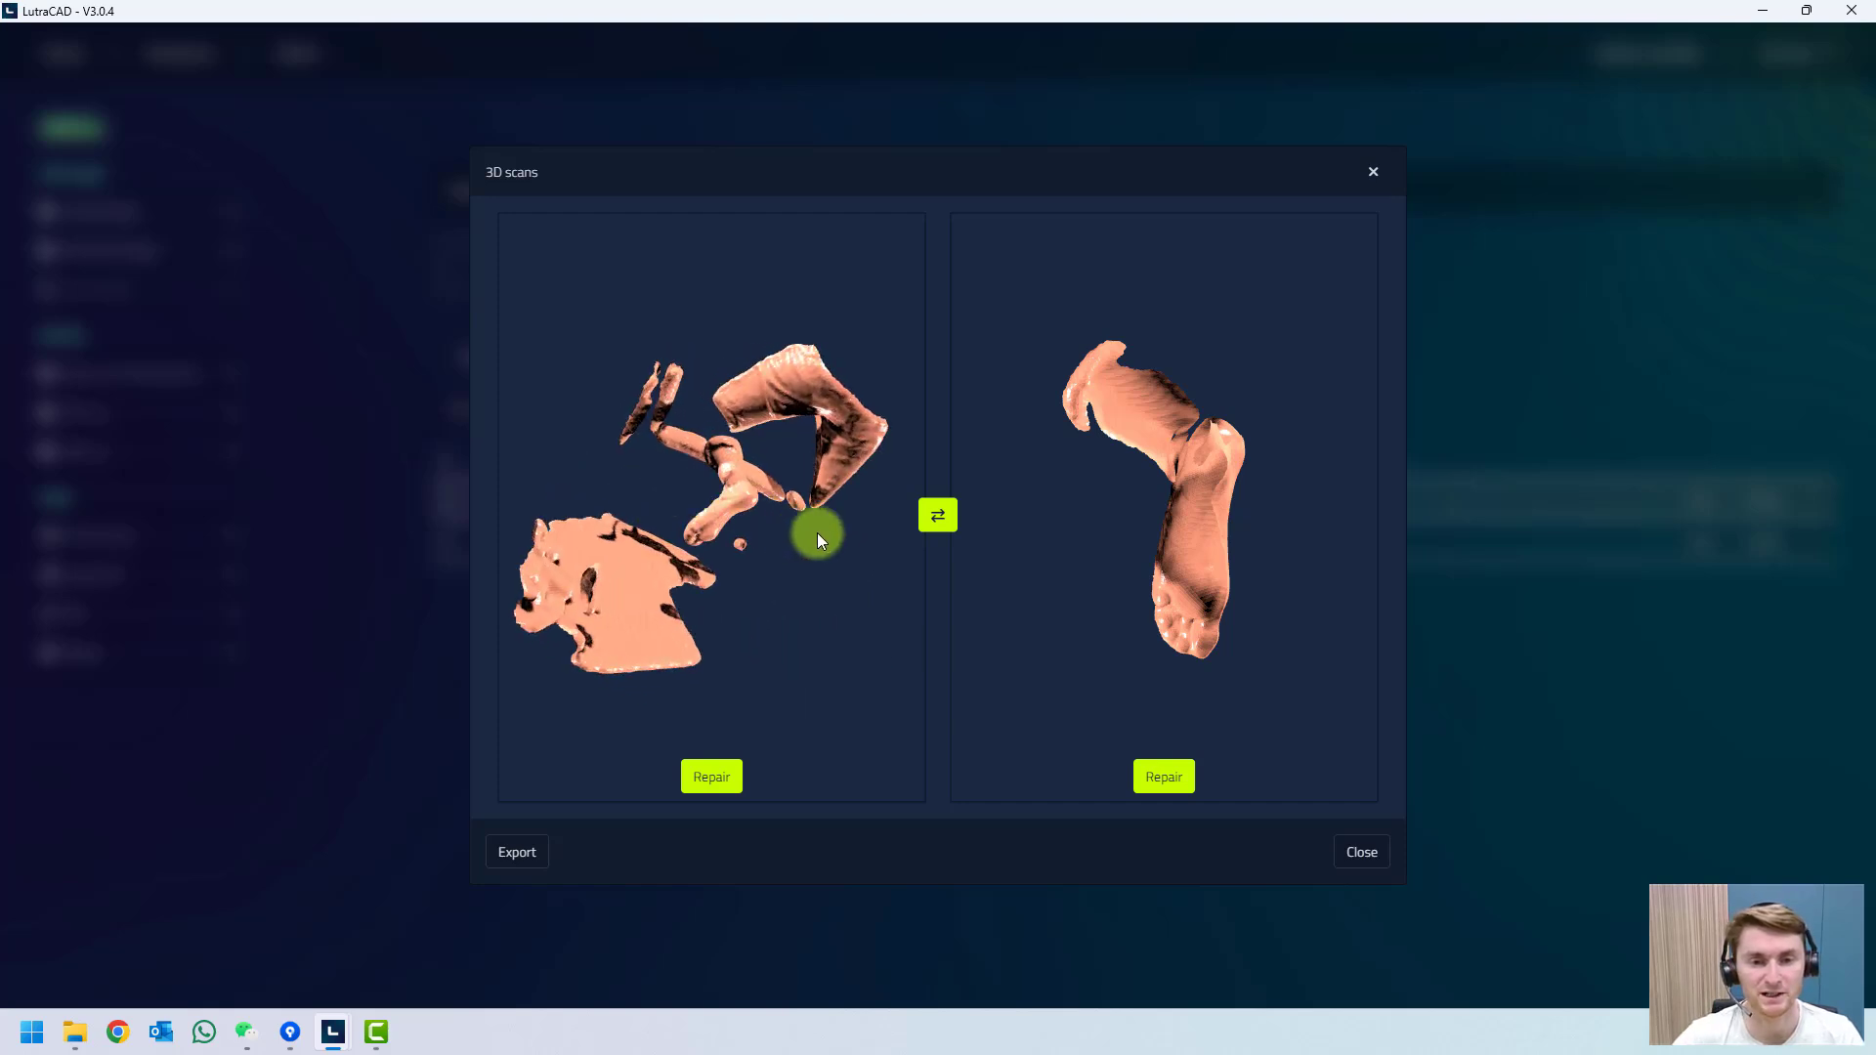
click(940, 519)
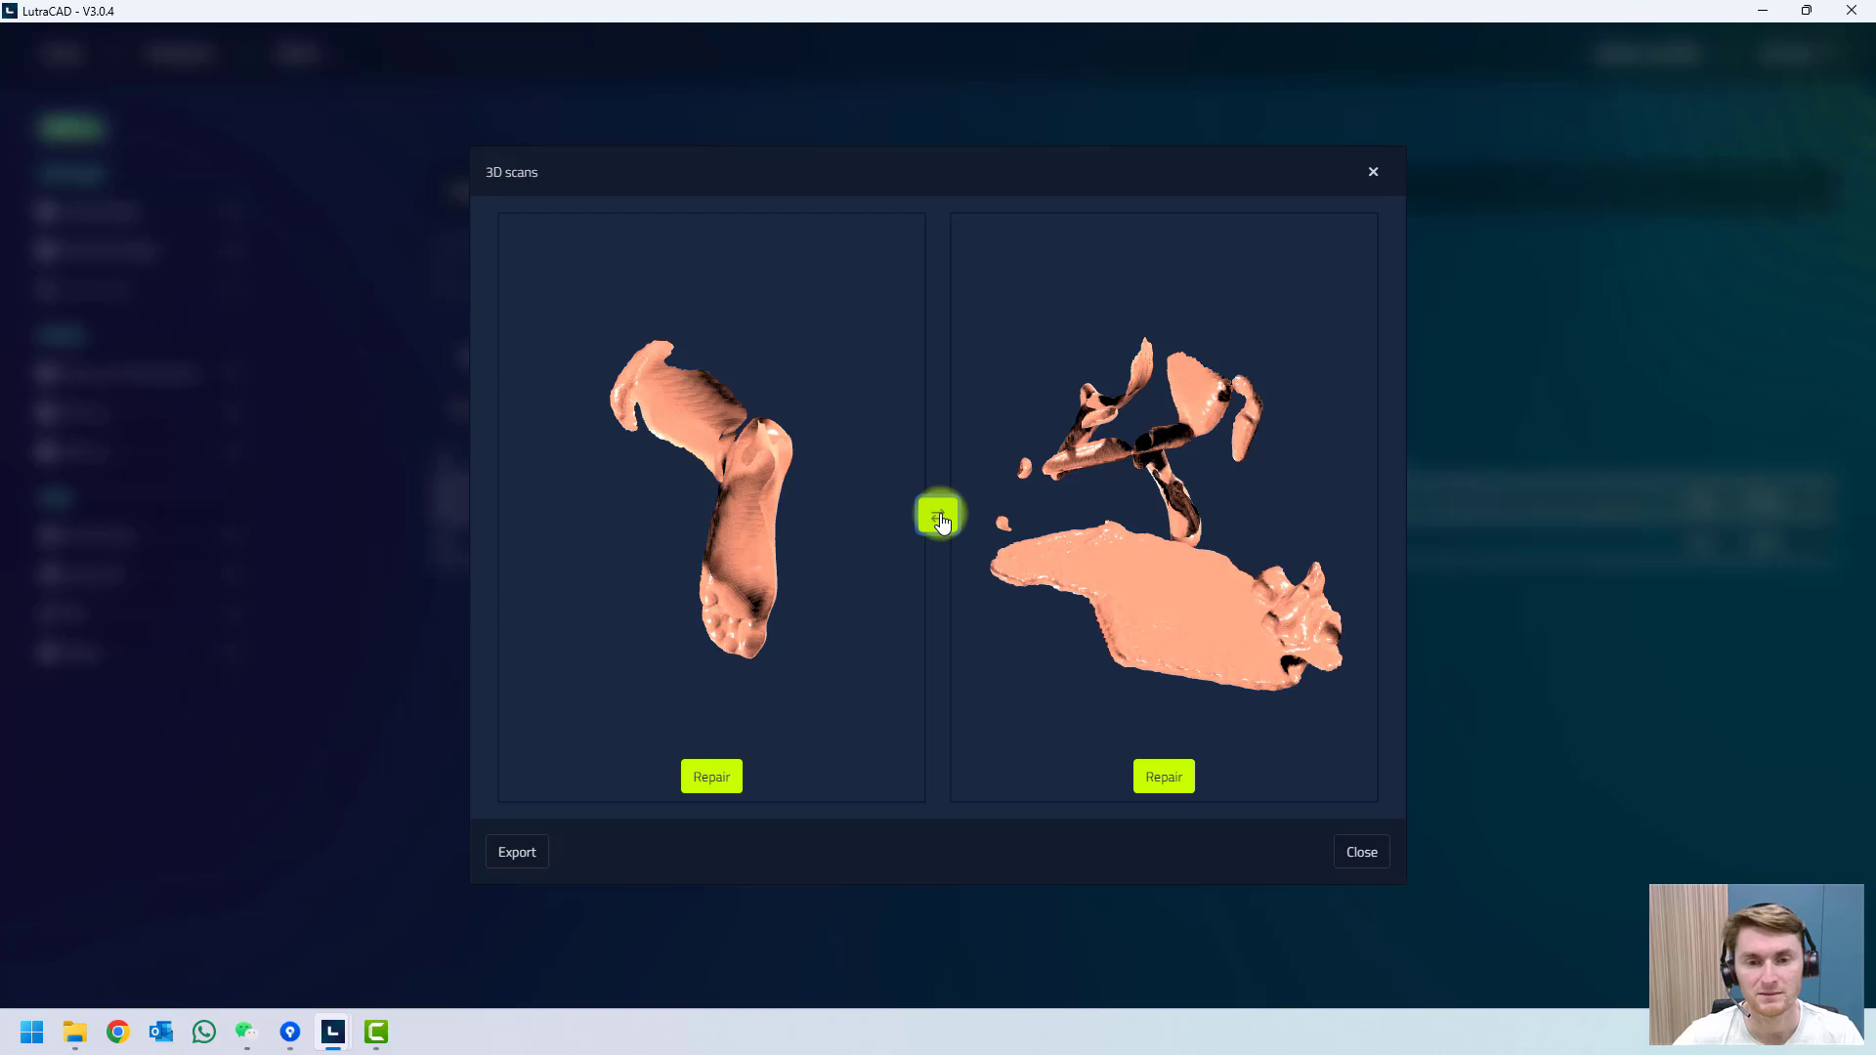
click(939, 519)
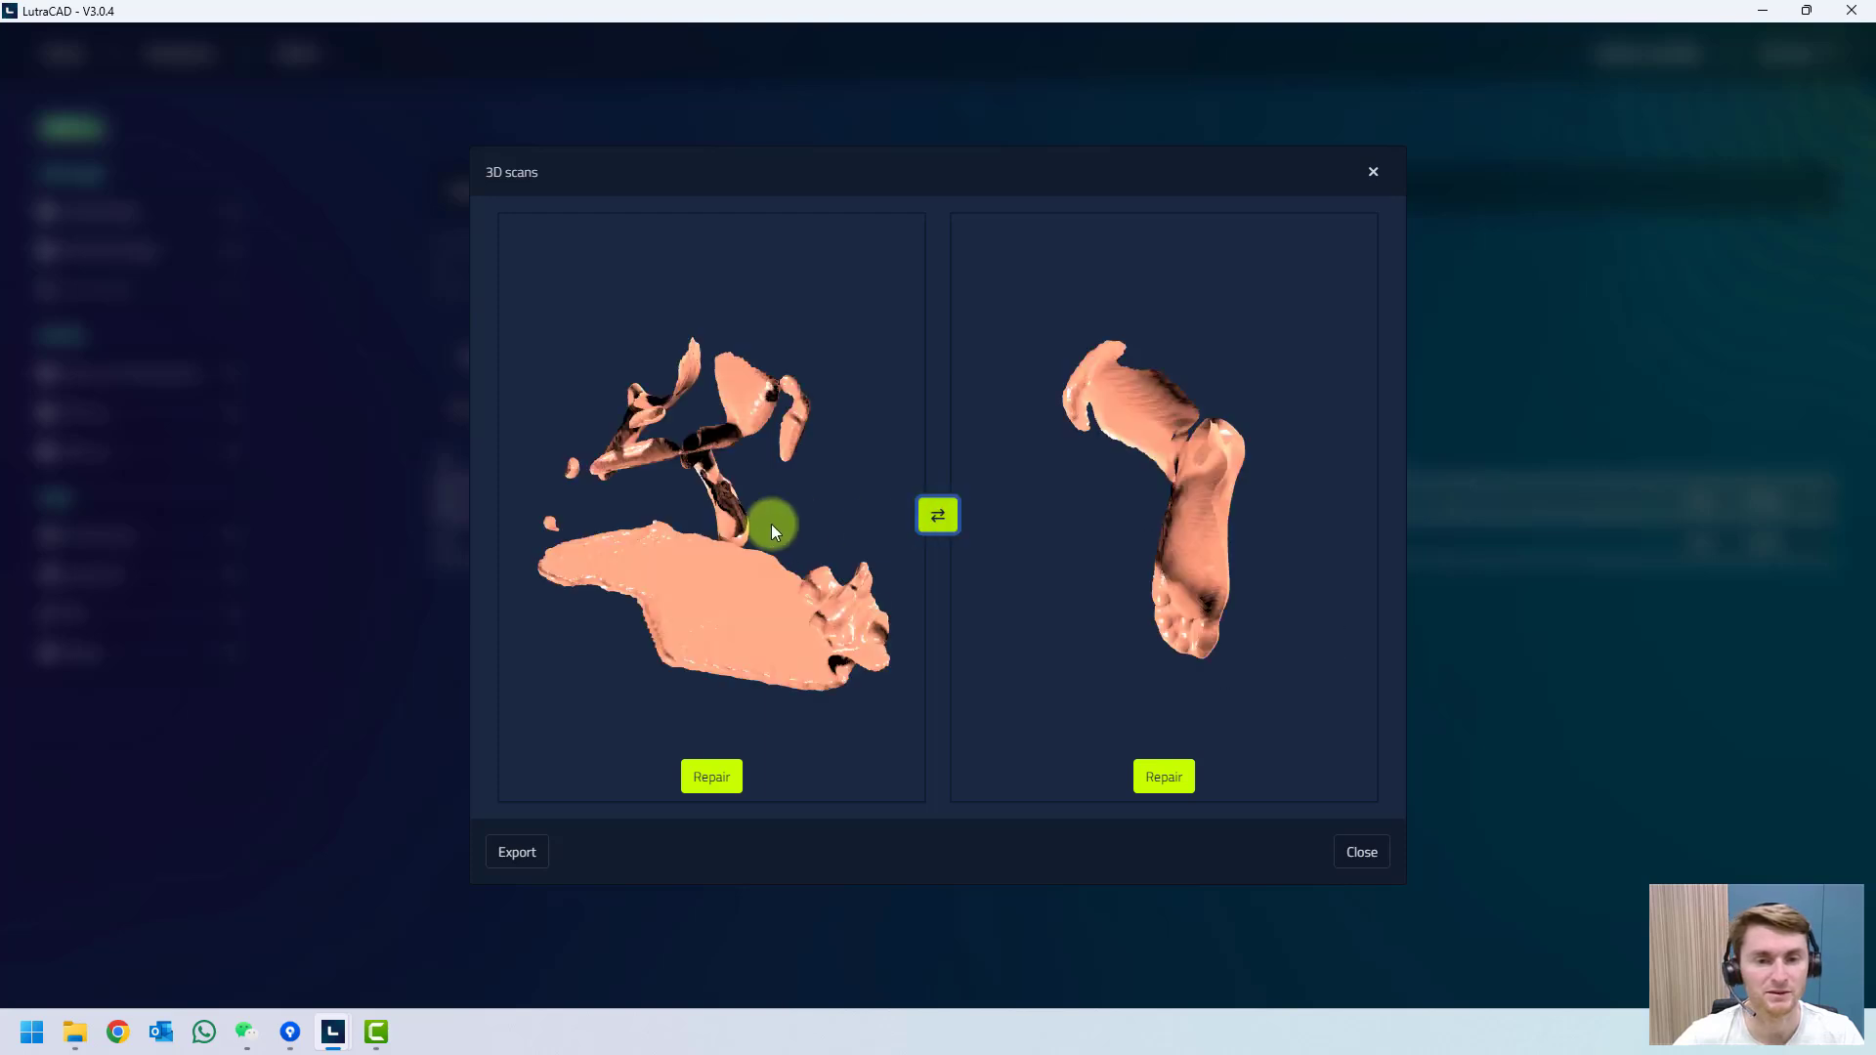
drag(710, 525, 983, 449)
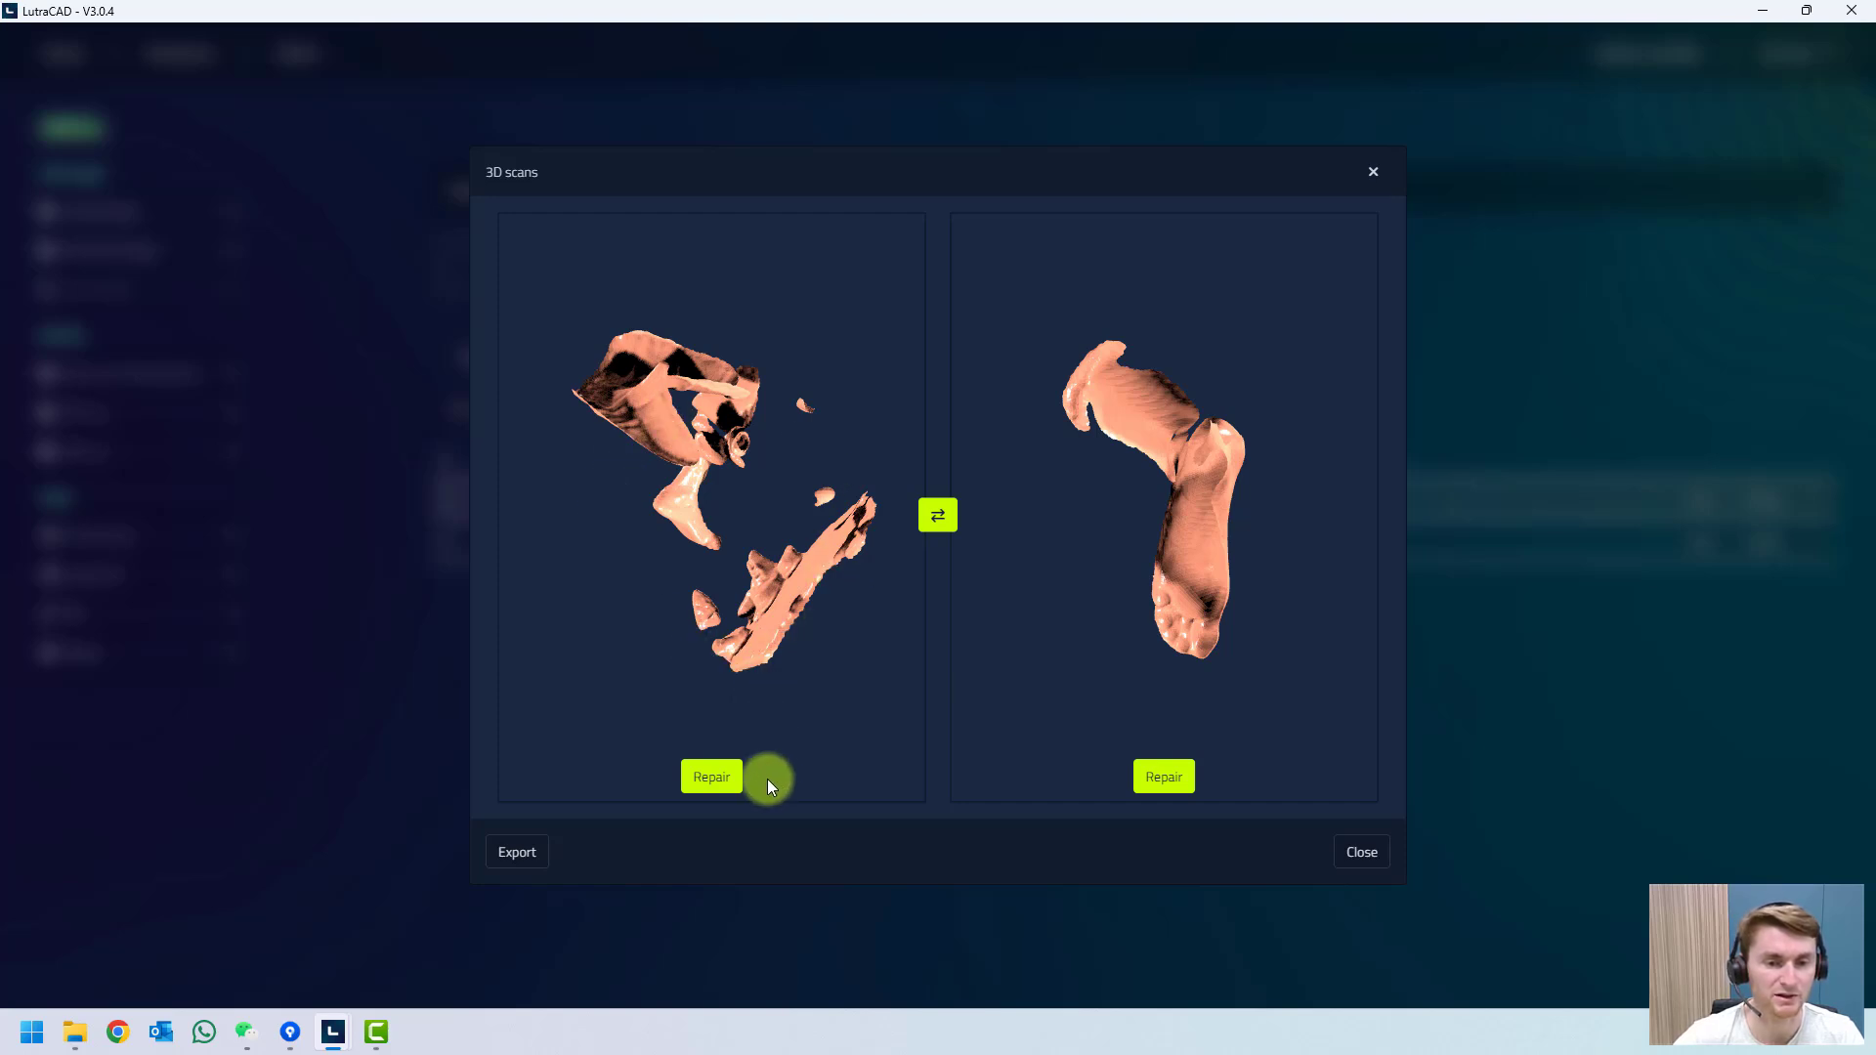
Open the left scan for repair and clip it across the ankle, cutting off the leg side and keeping the foot side.
click(711, 778)
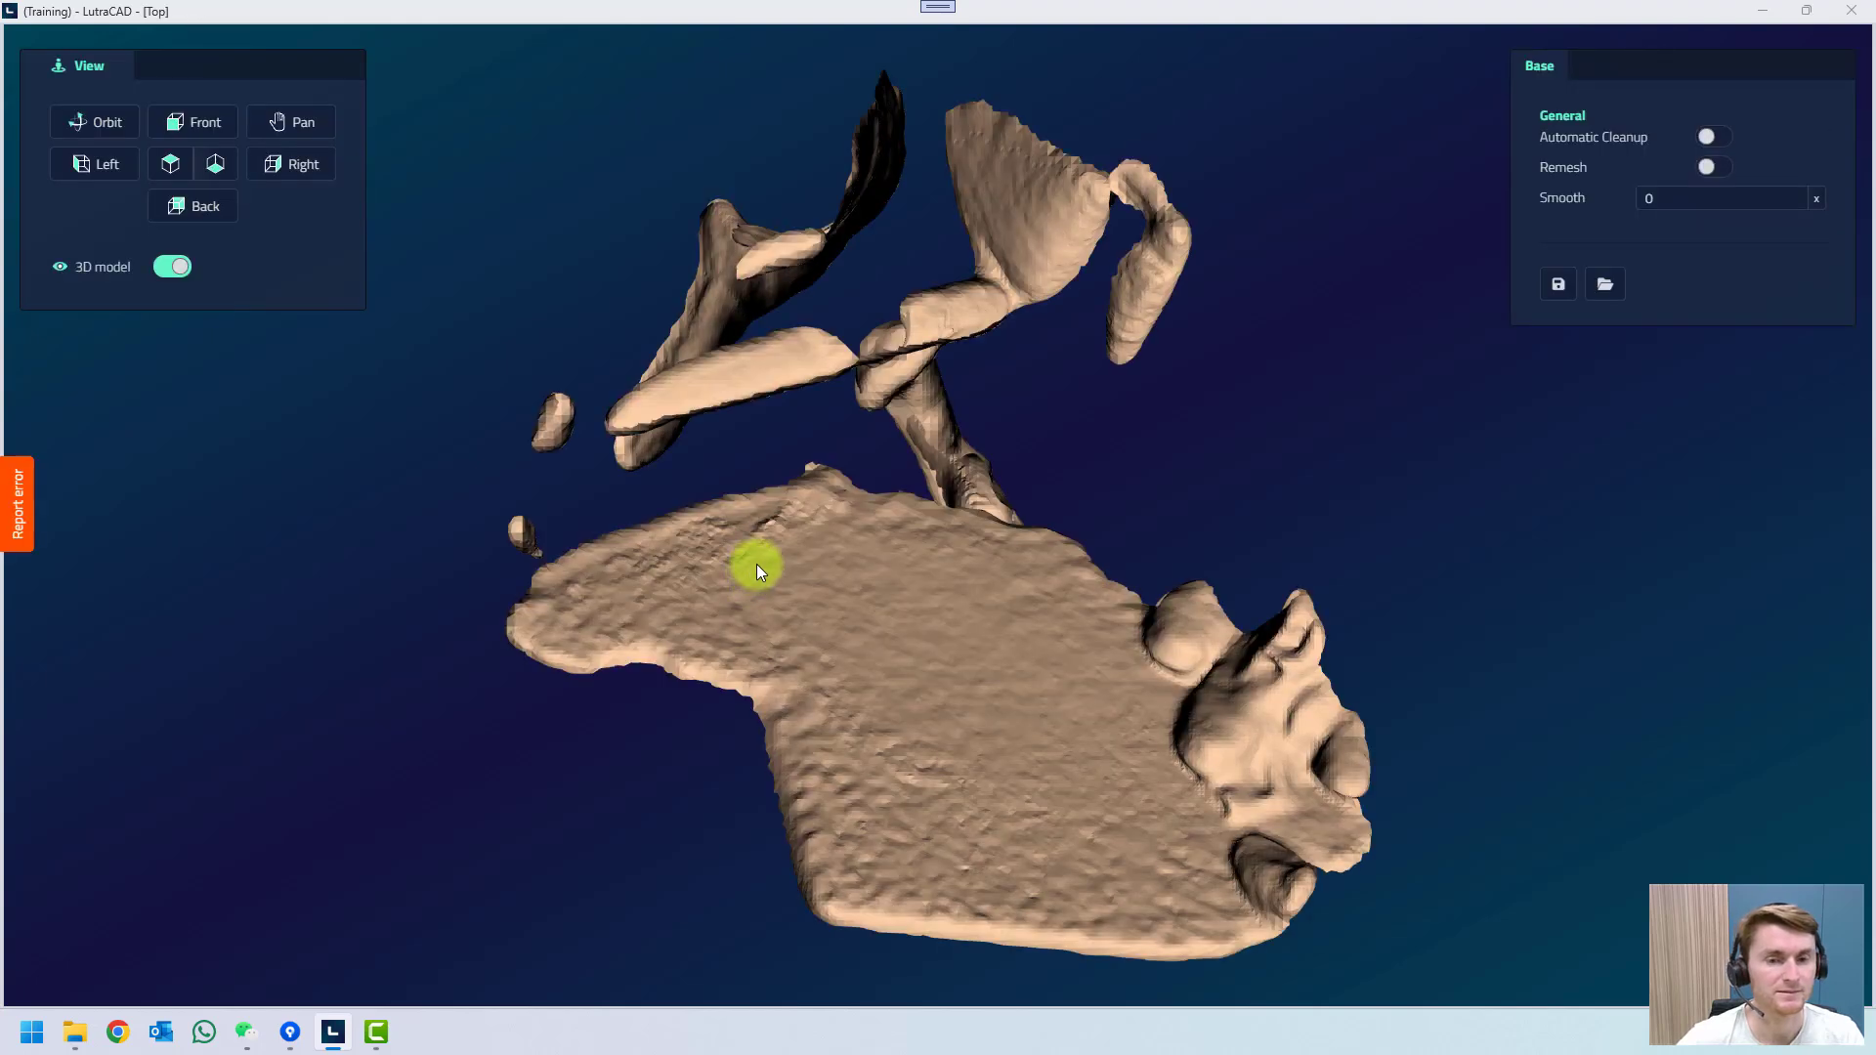
drag(1000, 548, 994, 423)
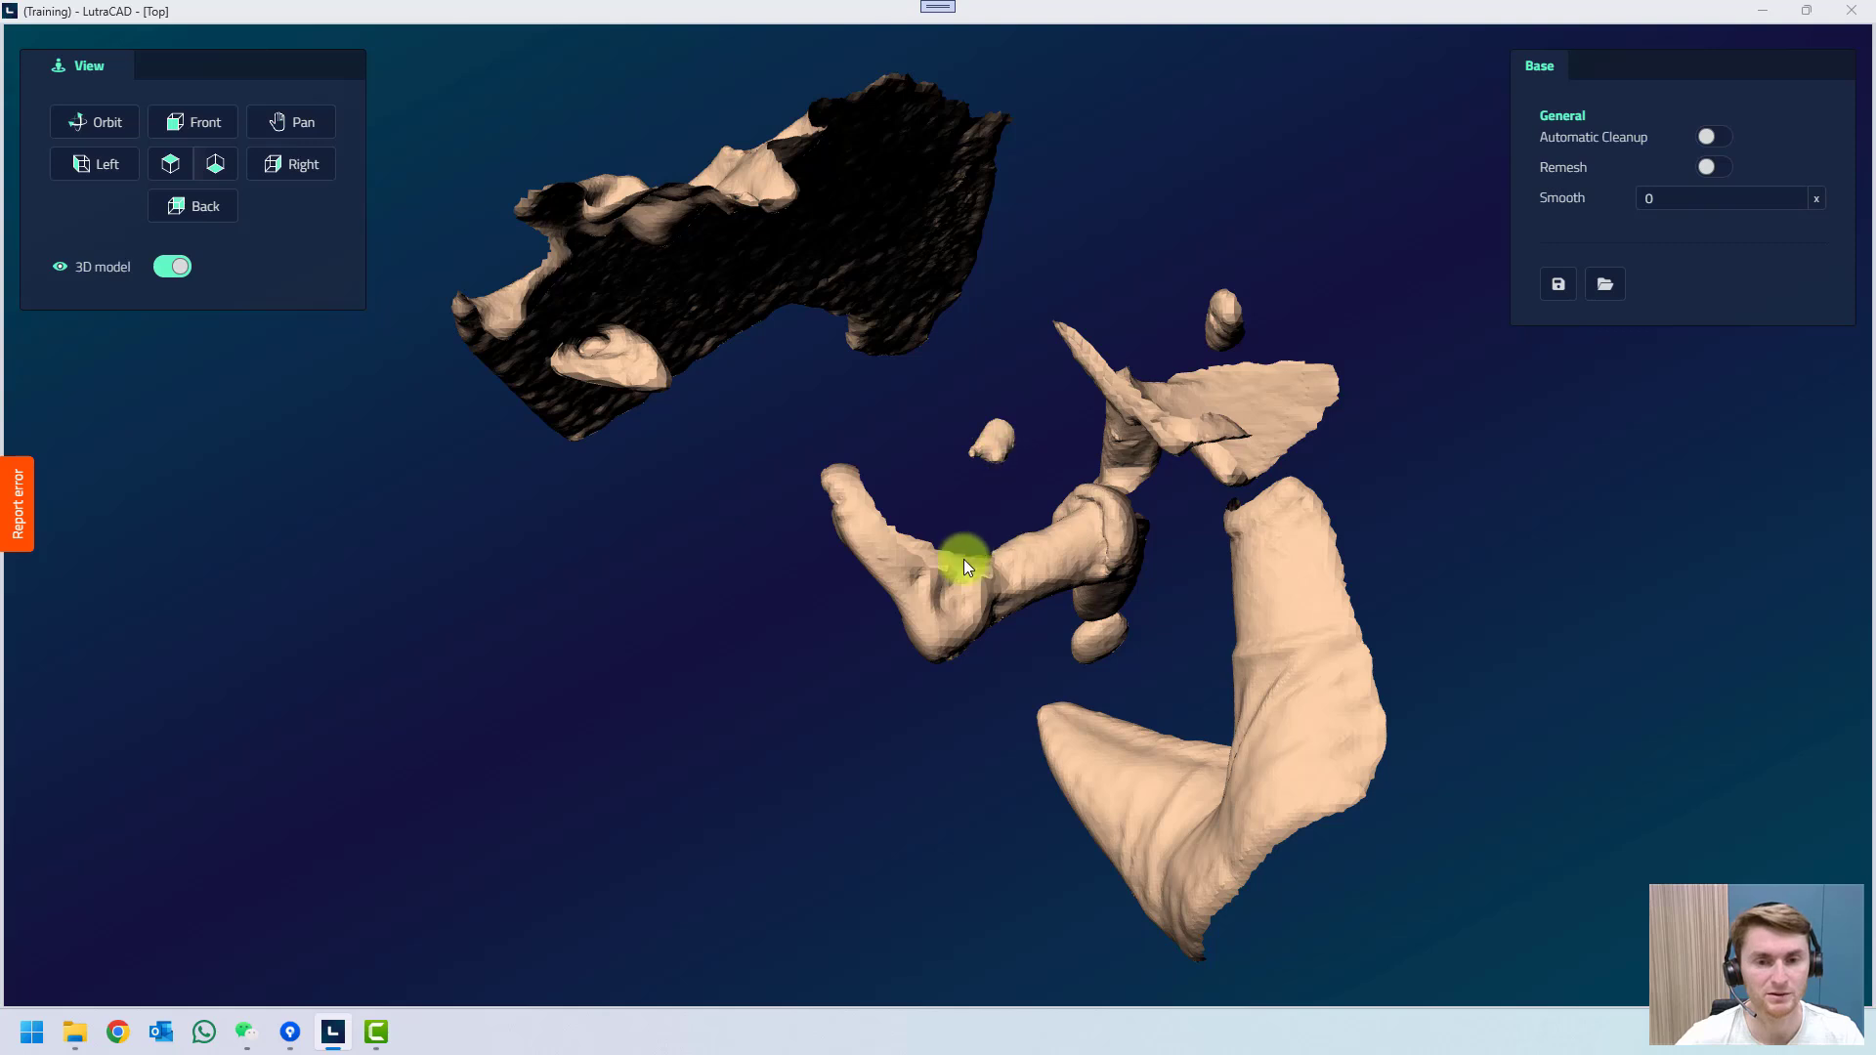
click(950, 594)
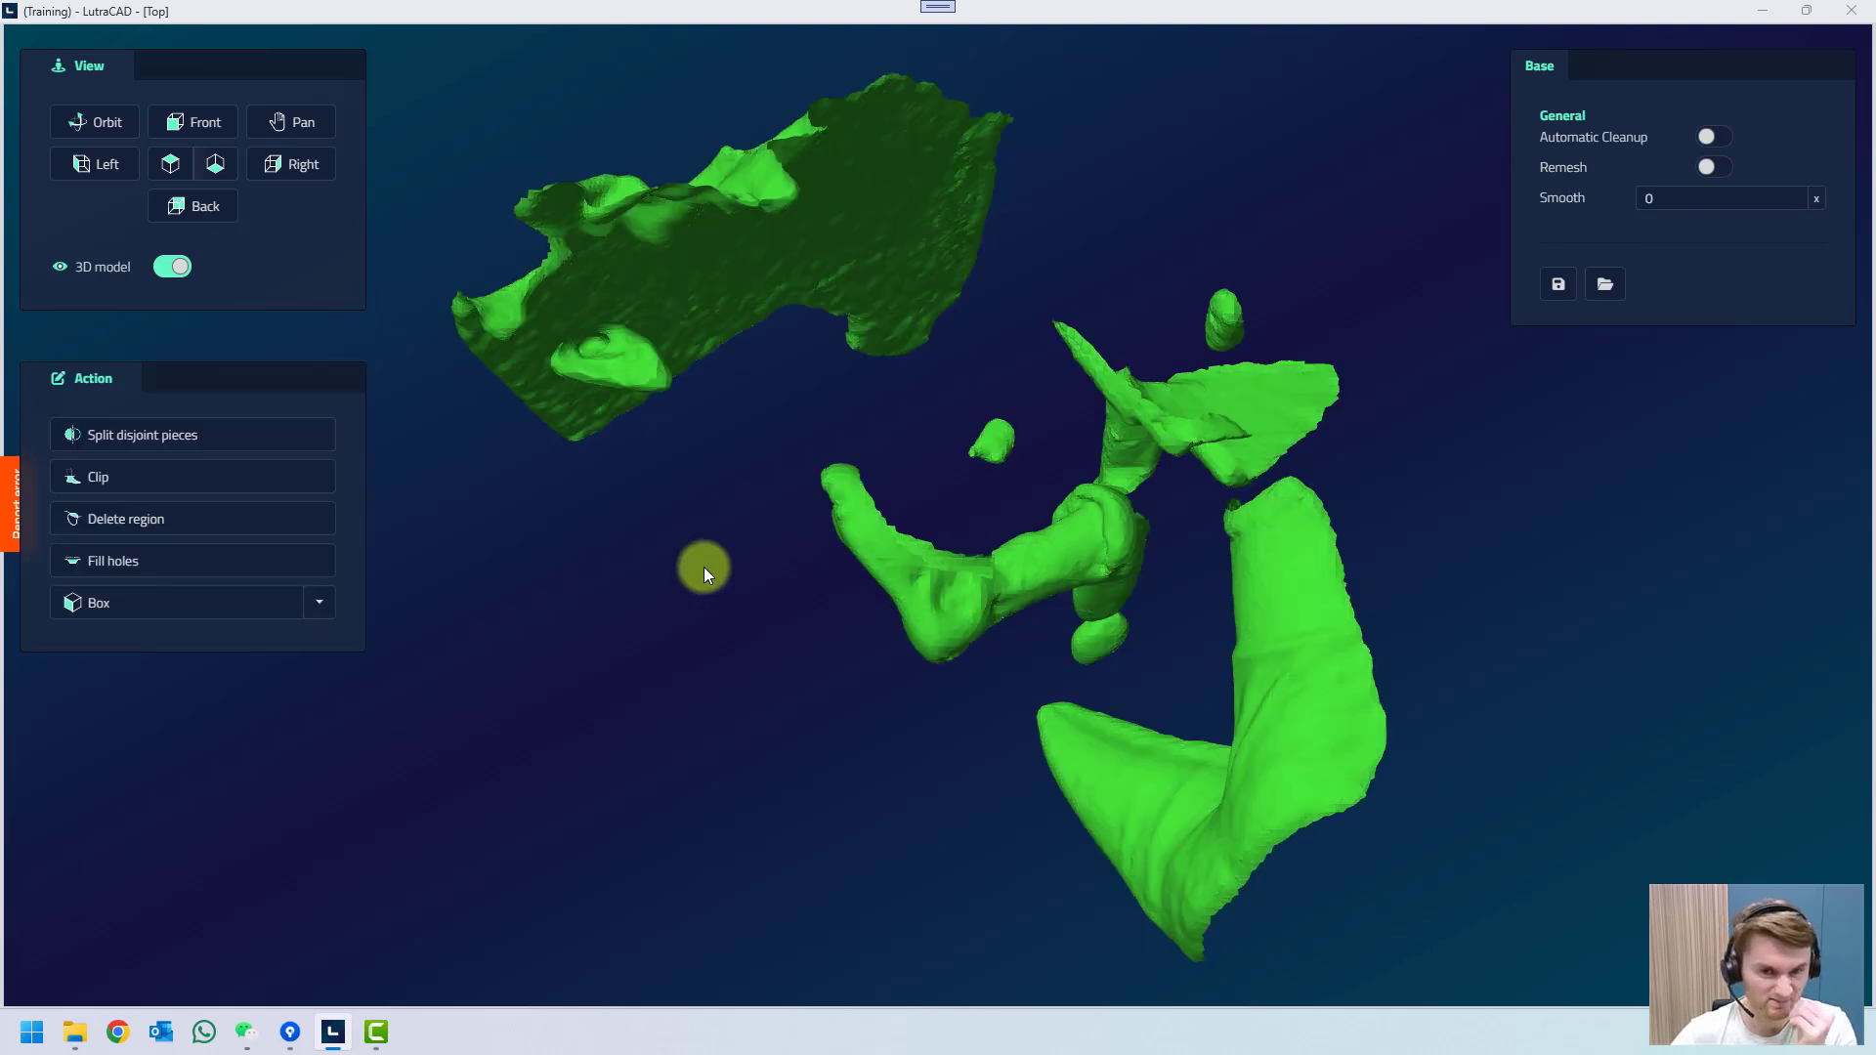
click(197, 479)
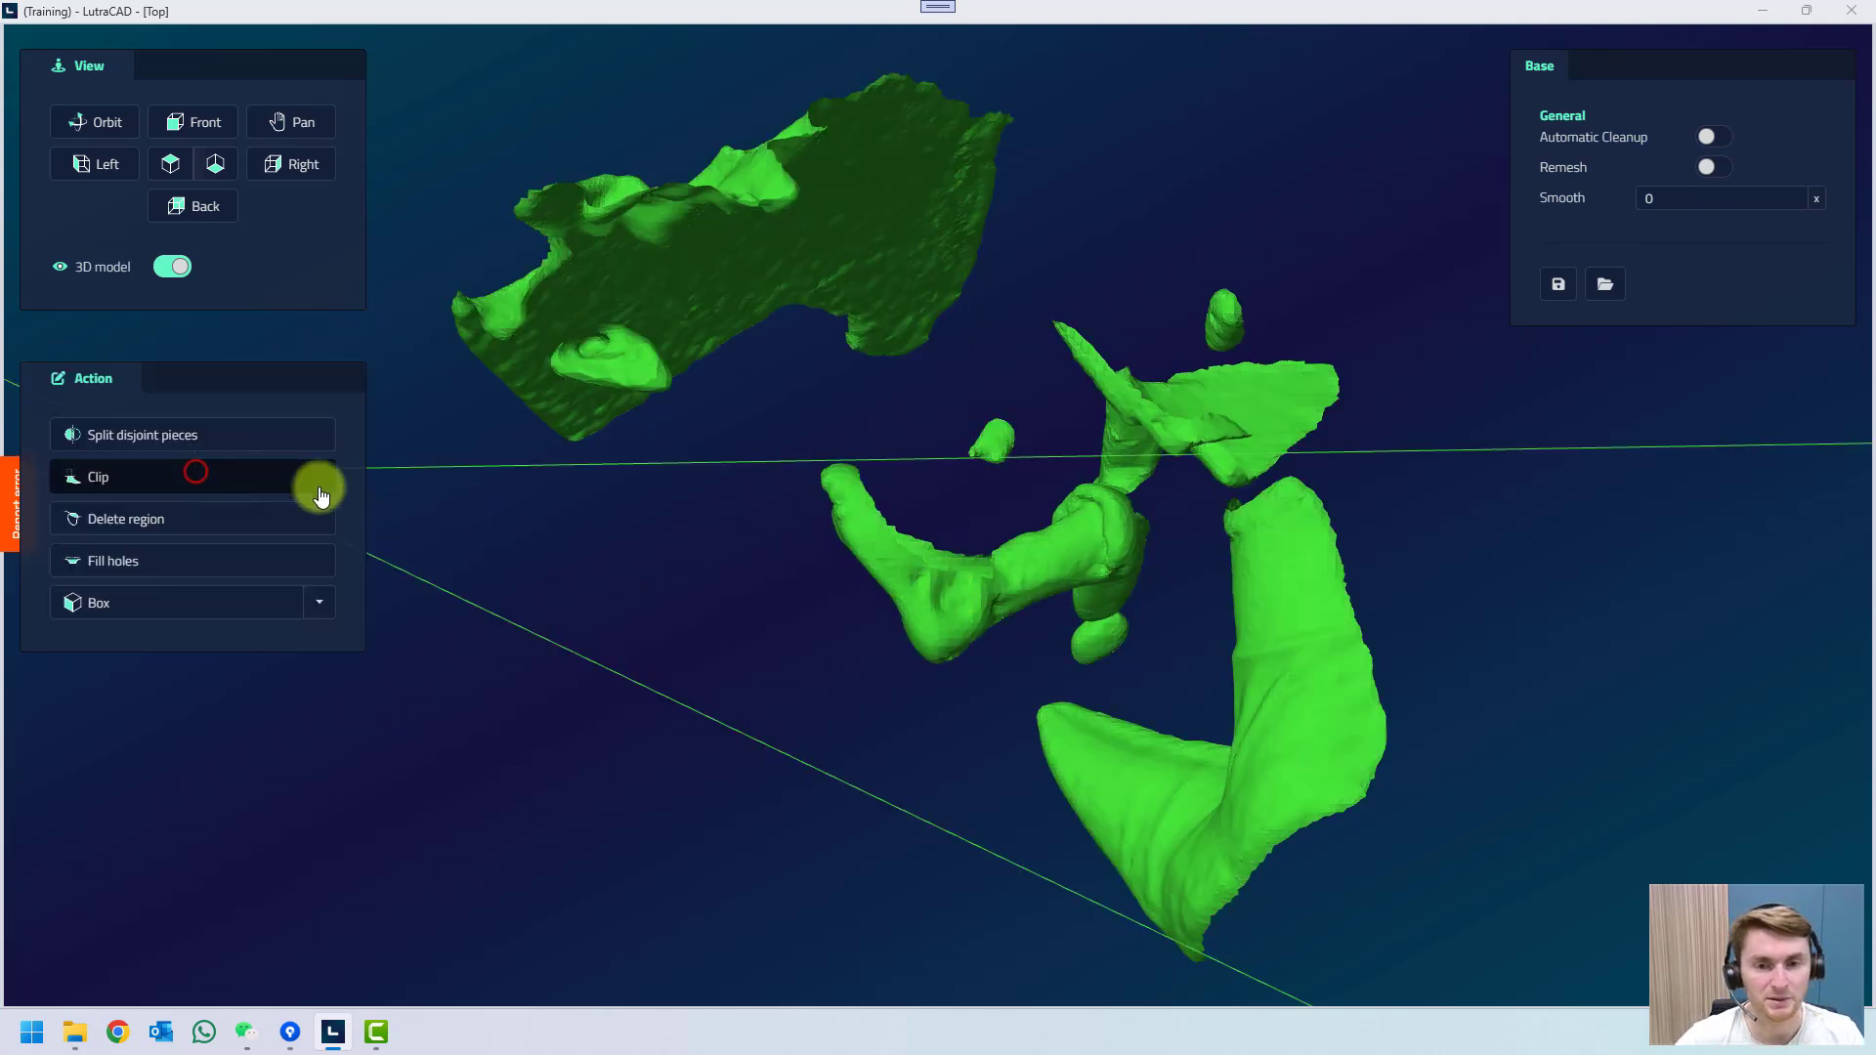
click(943, 459)
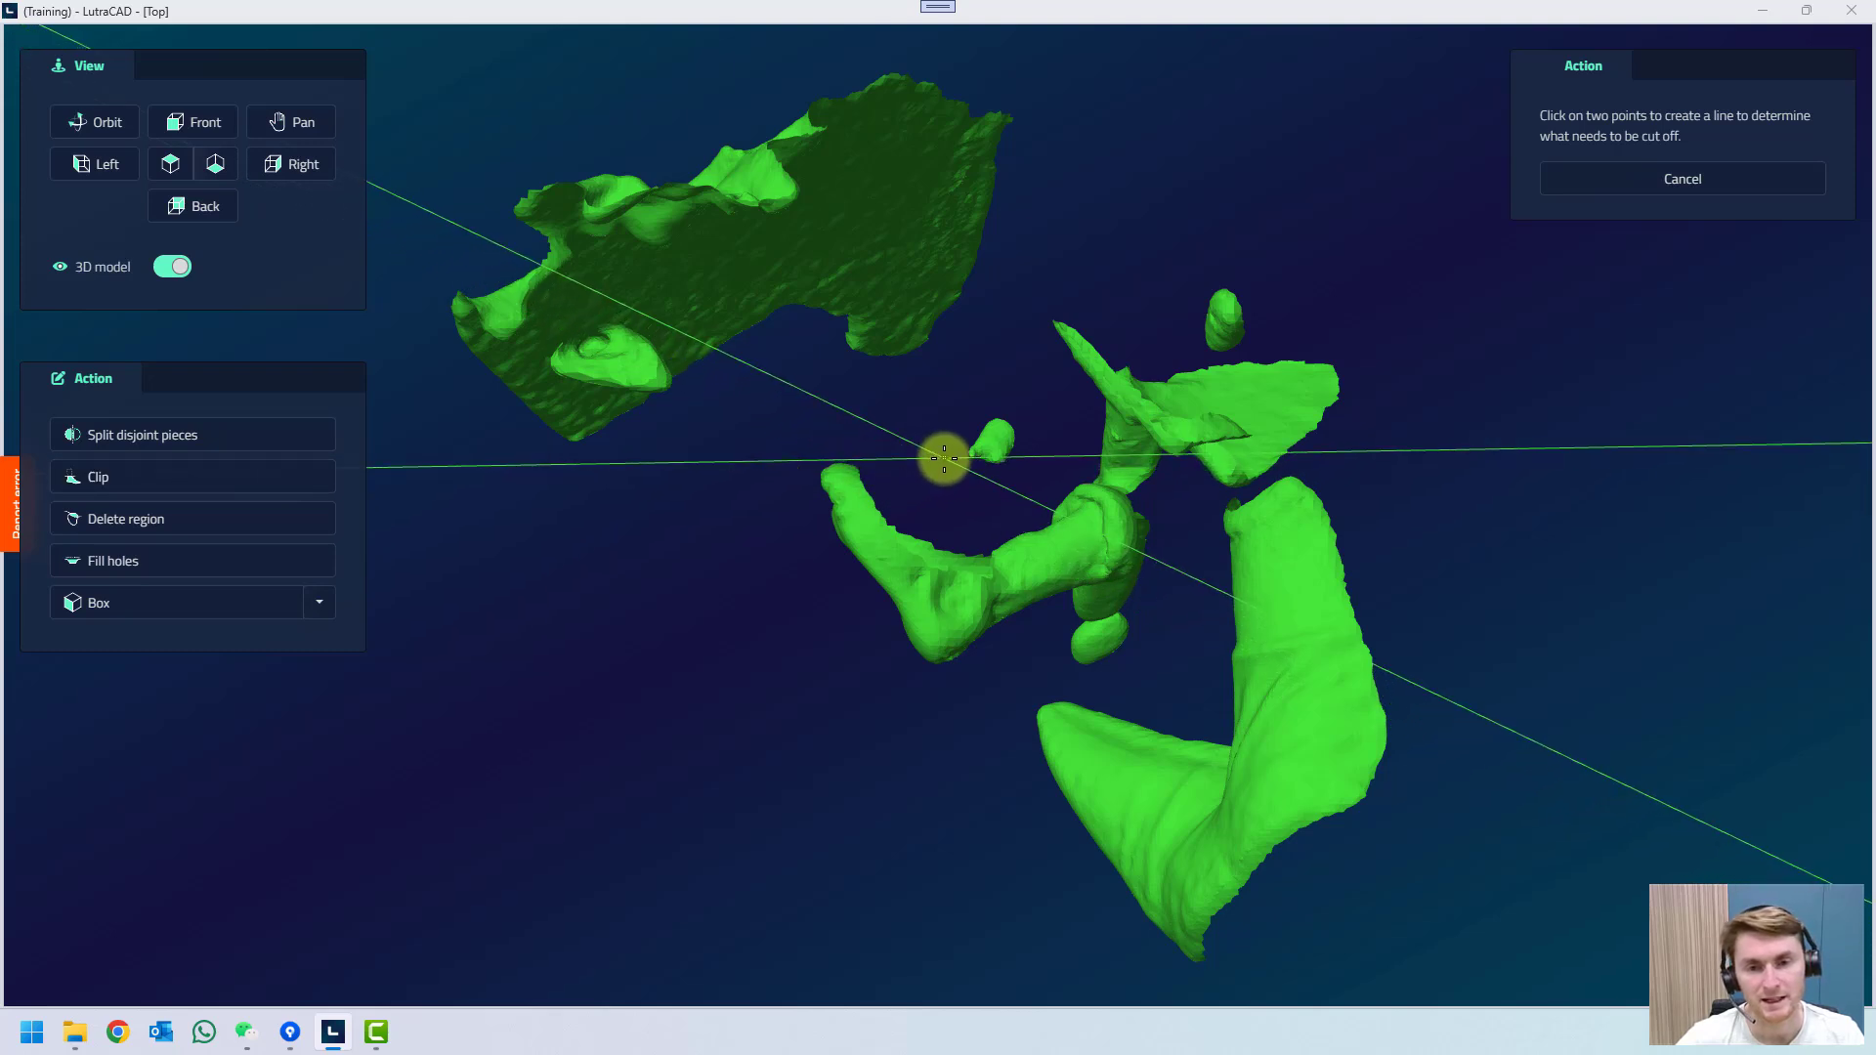
click(1053, 619)
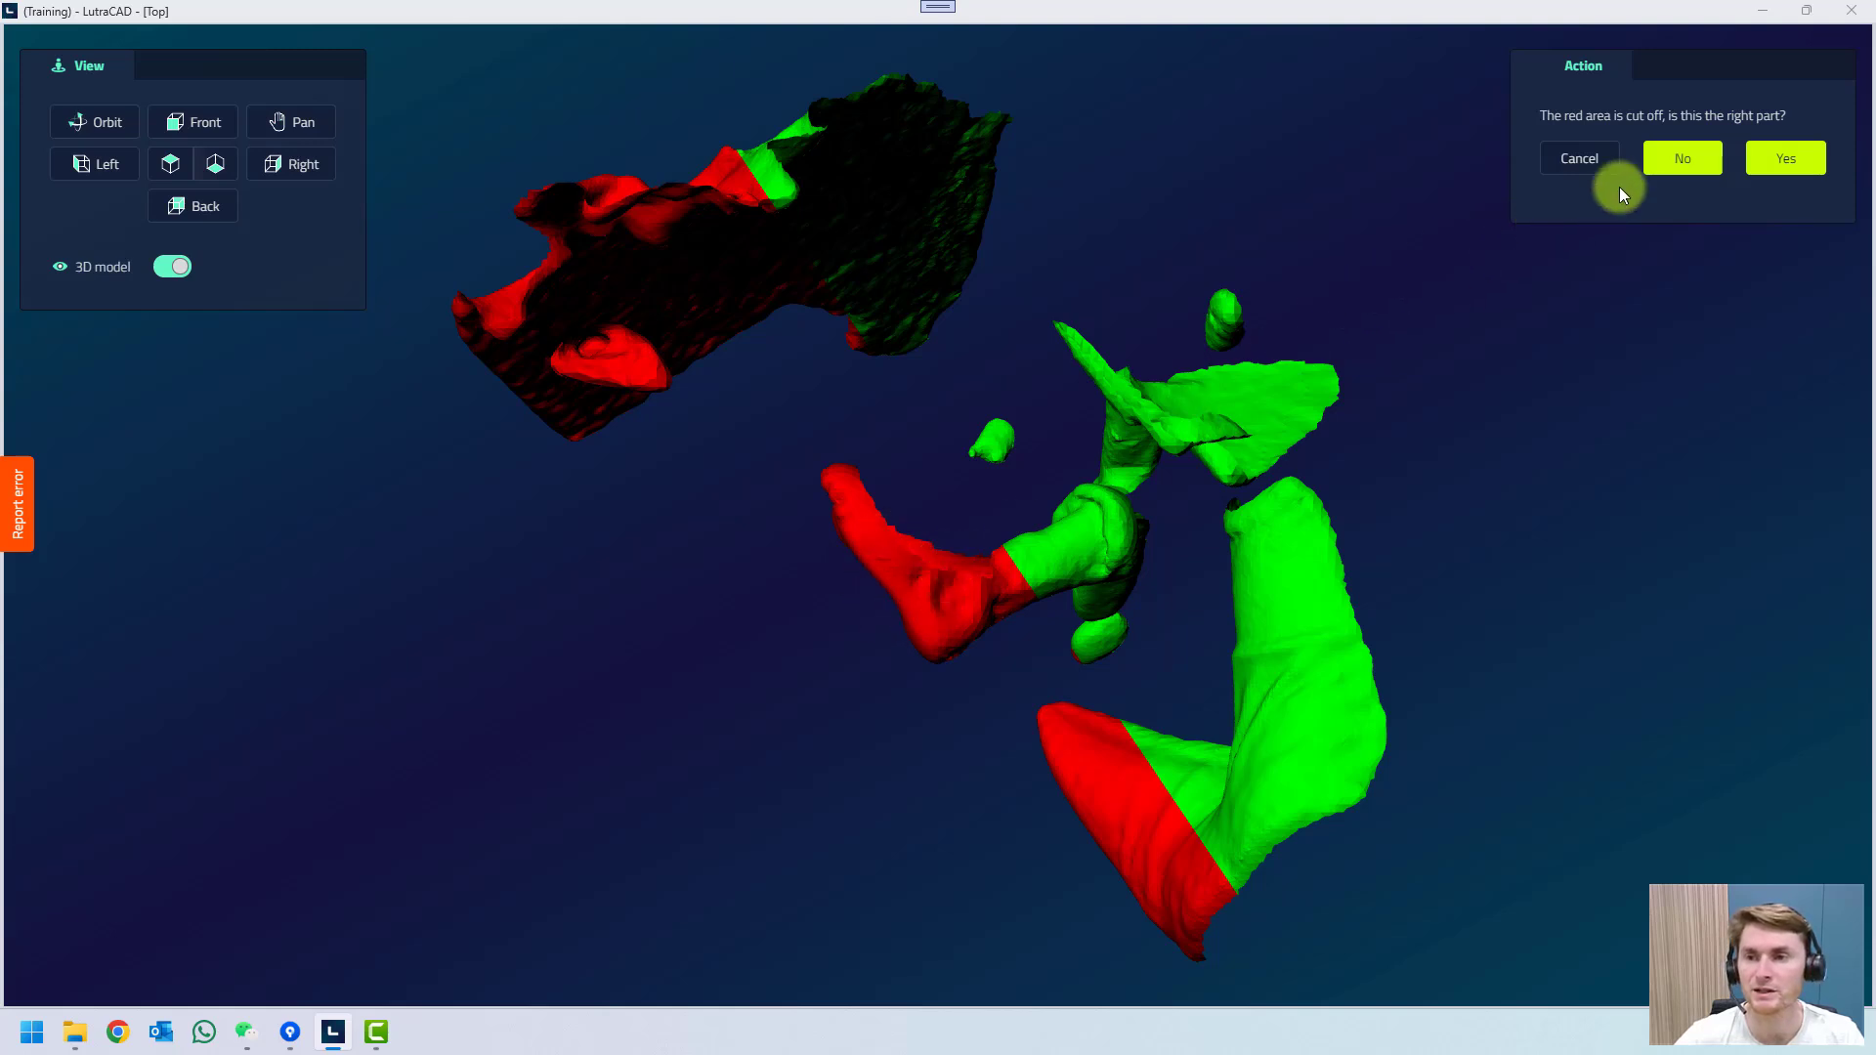
click(1683, 166)
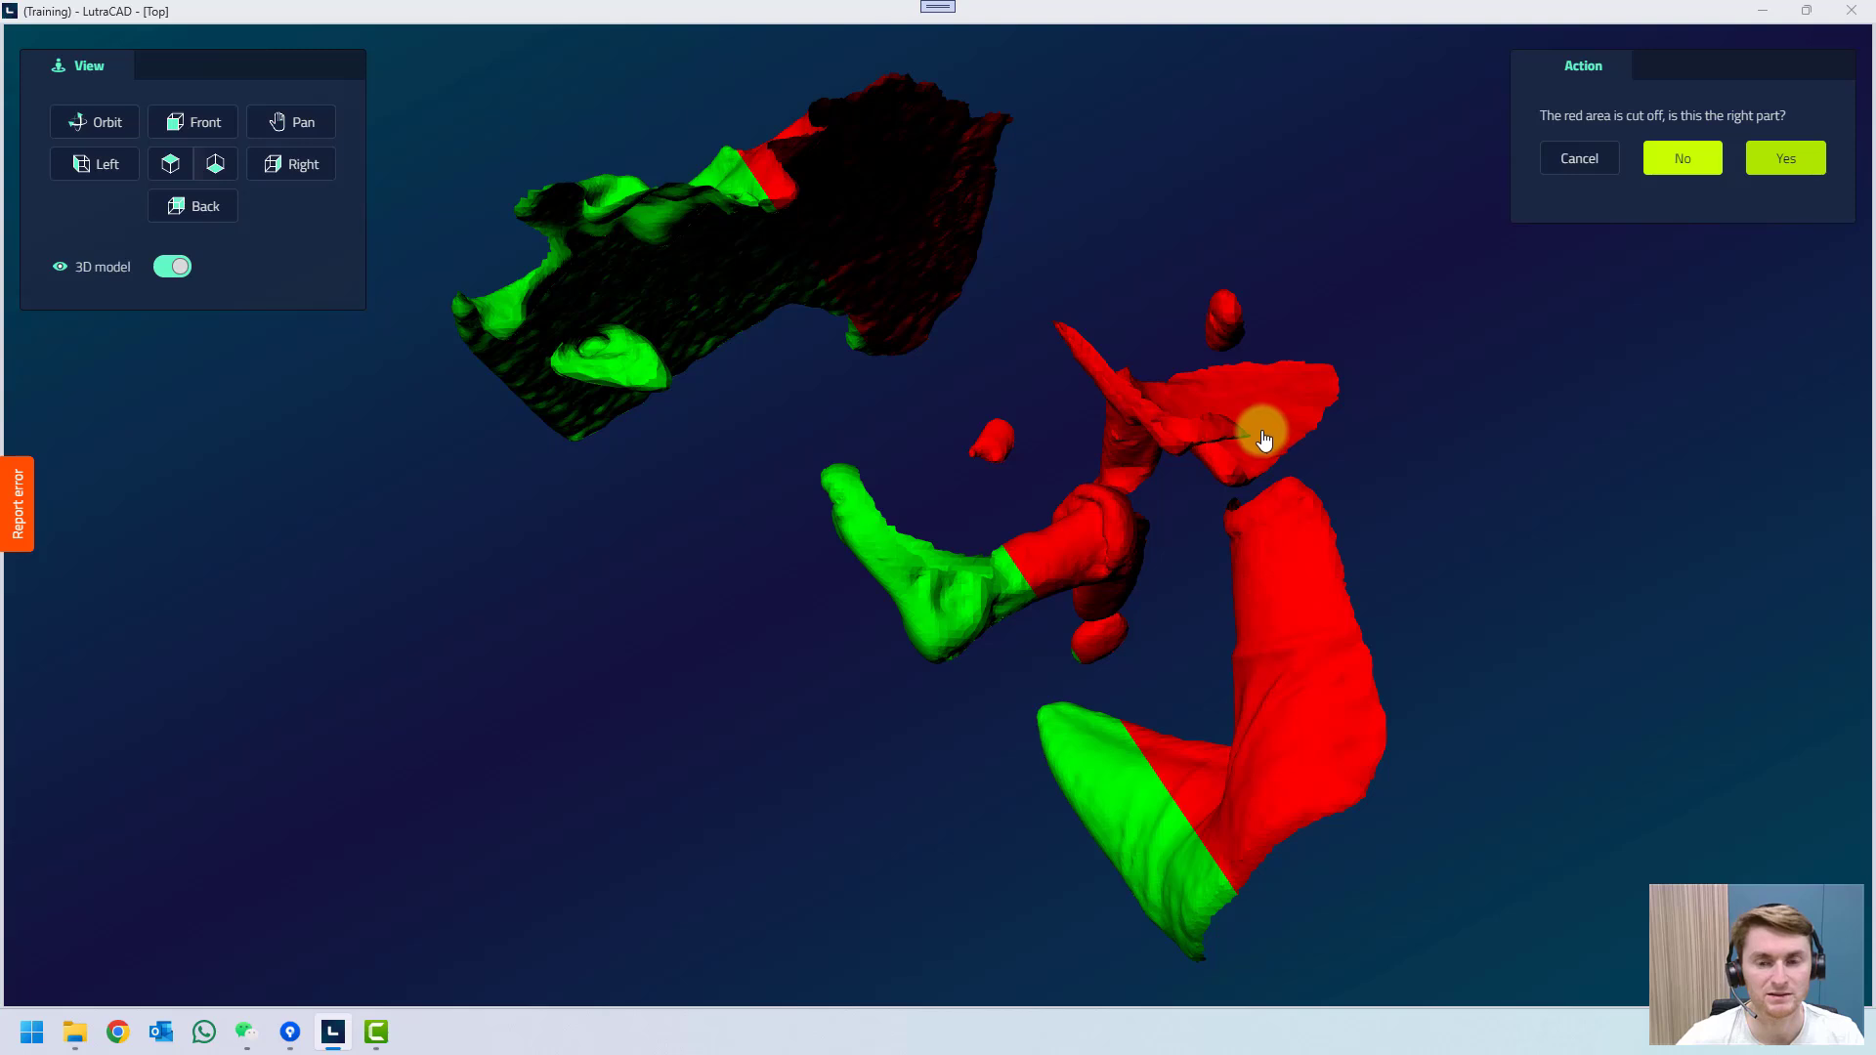
Split the clipped scan into disjoint pieces and keep only the foot.
click(914, 578)
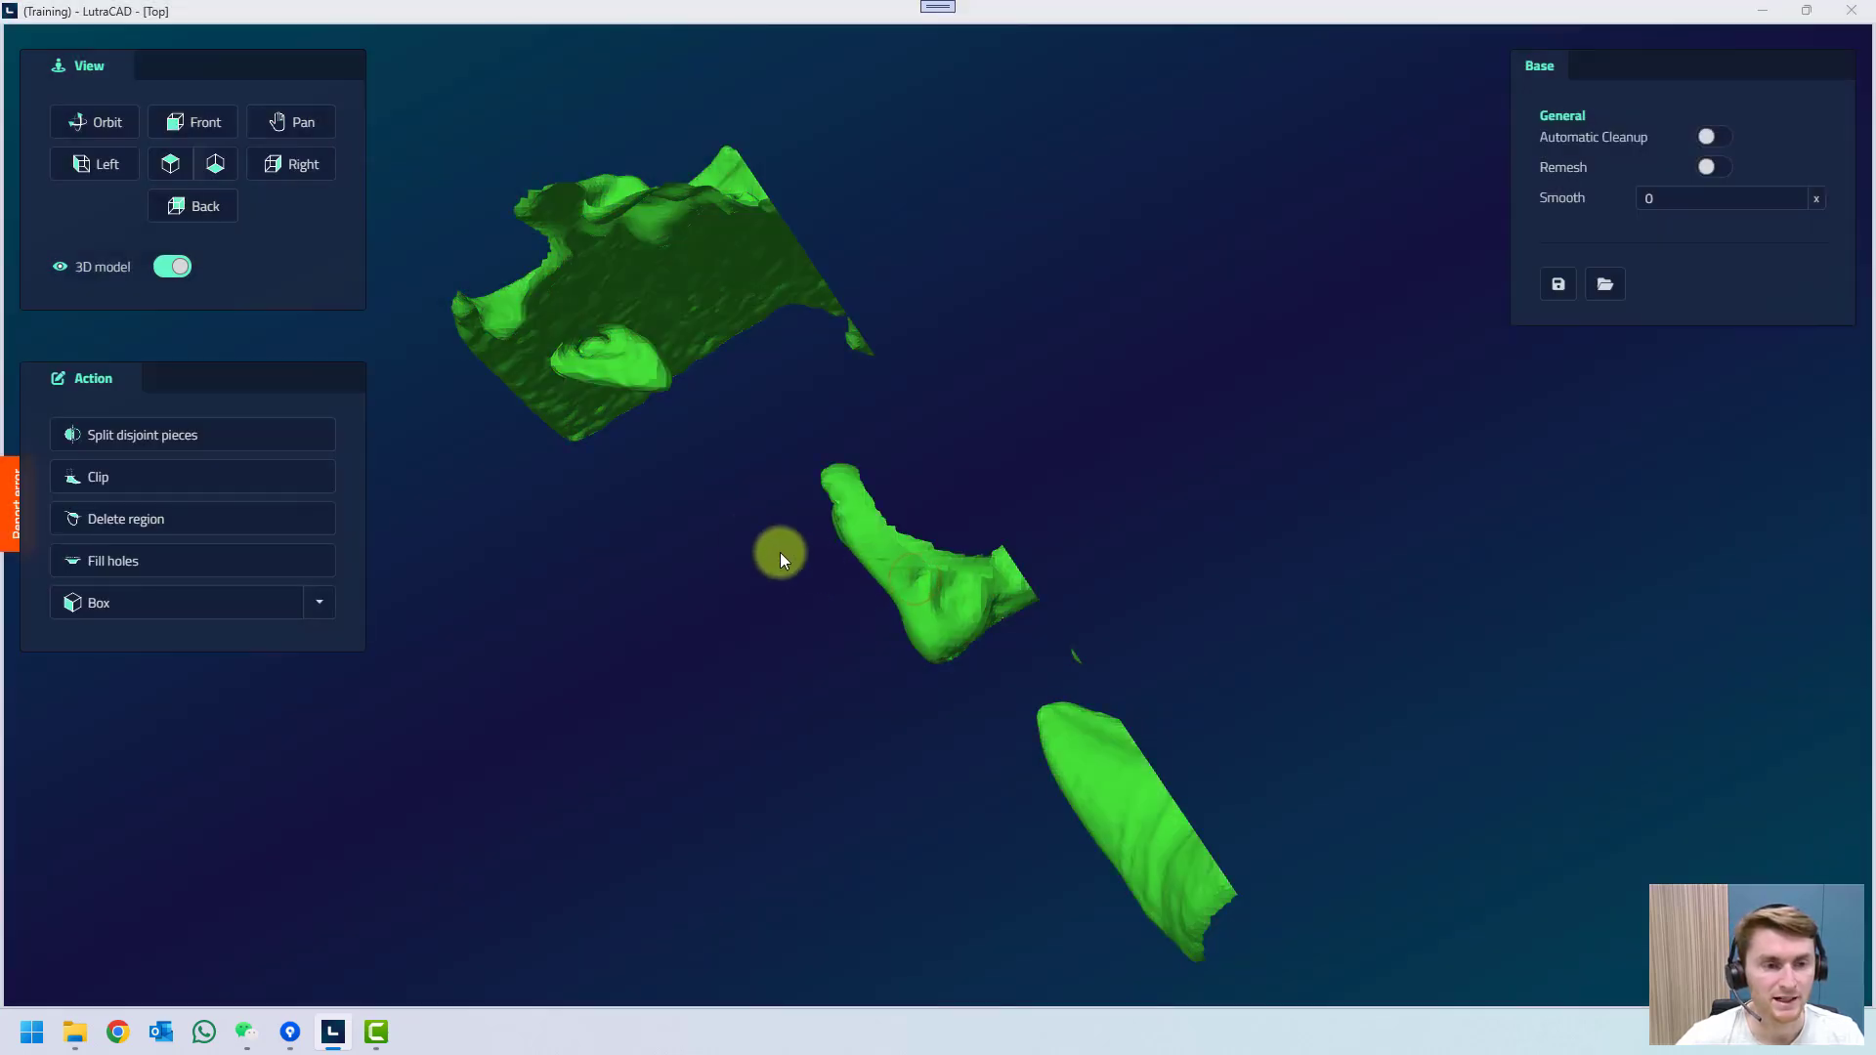
click(117, 436)
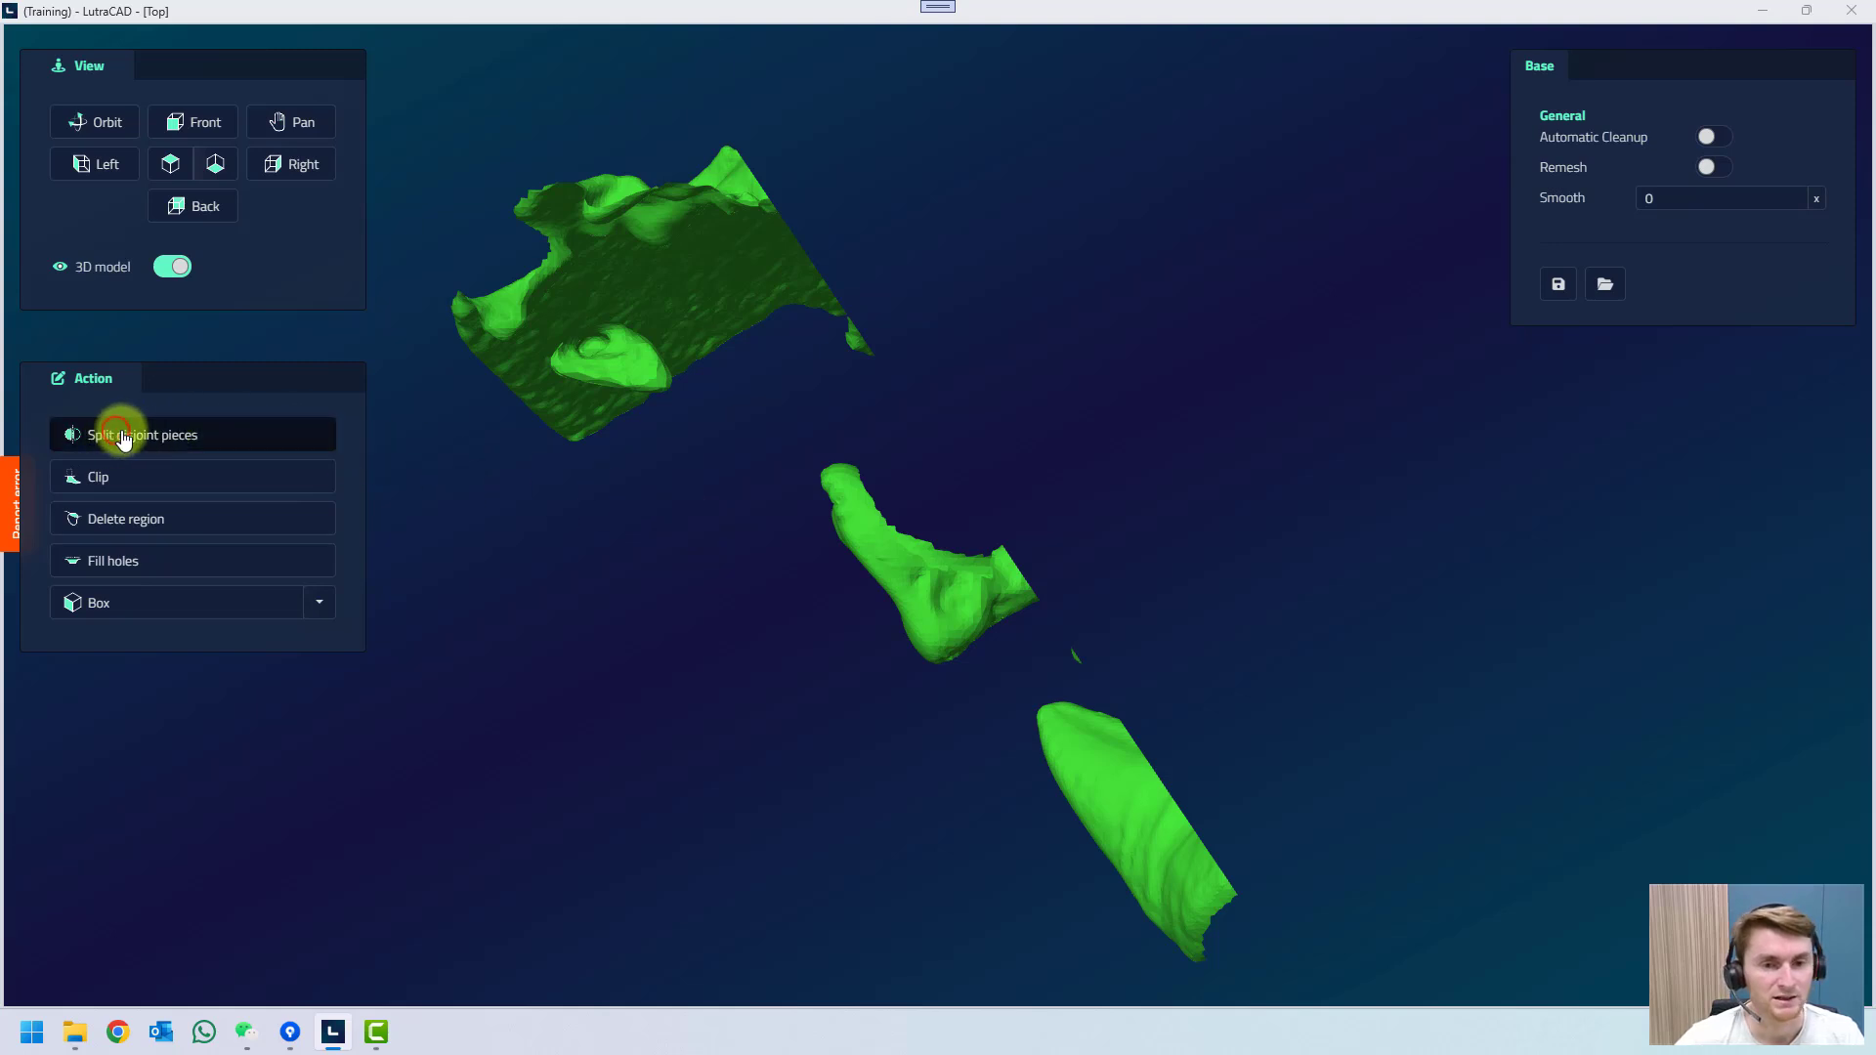
click(911, 577)
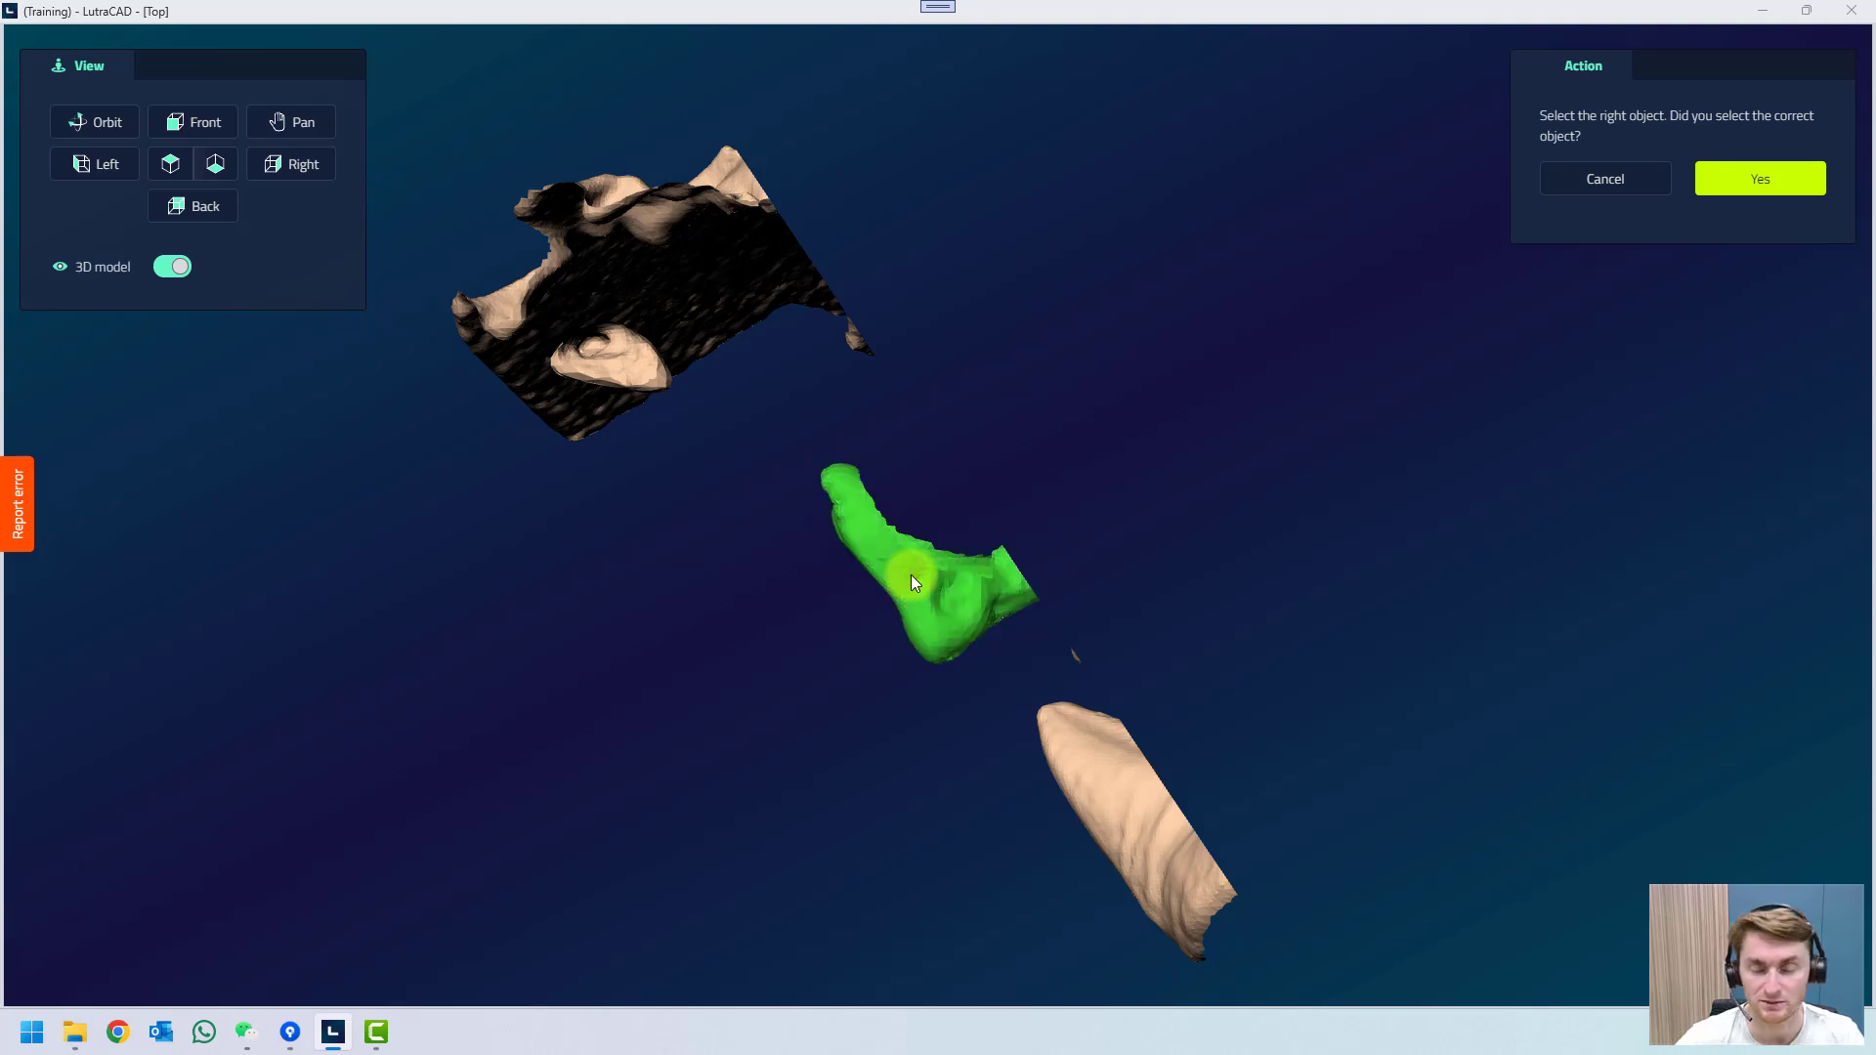
click(1759, 179)
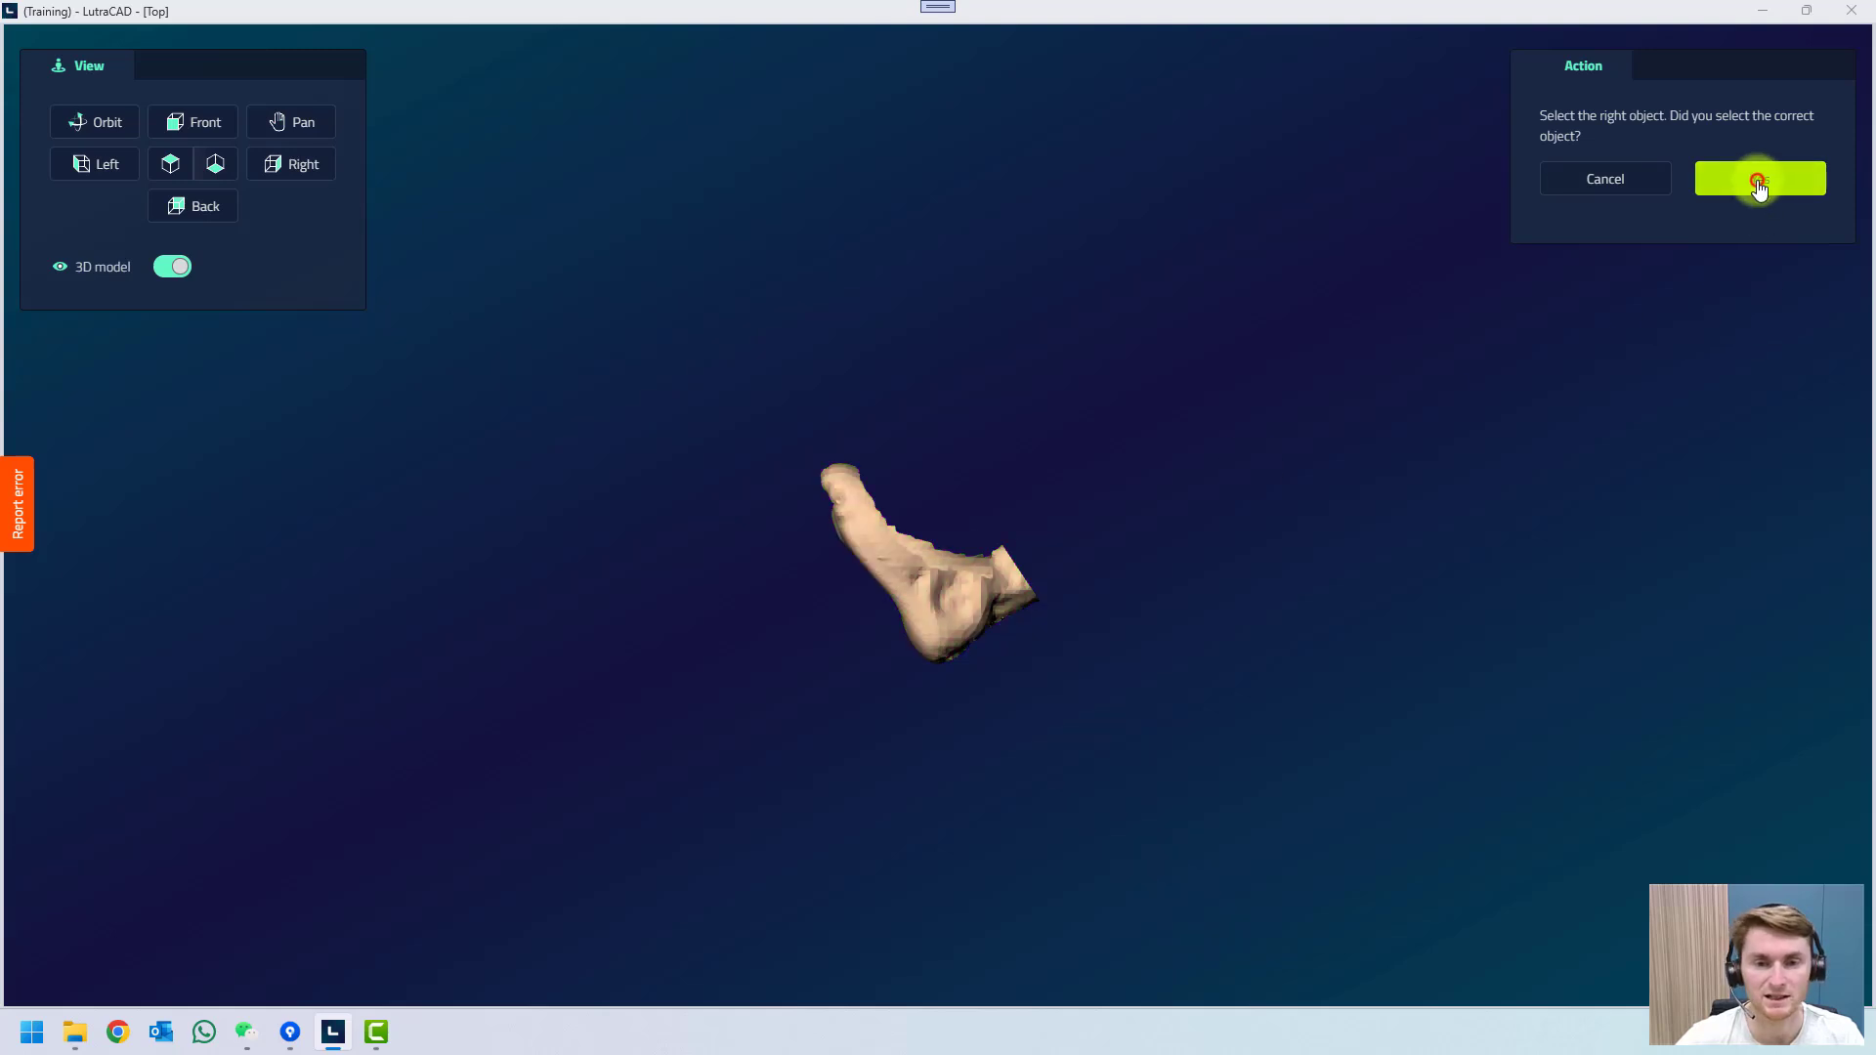
Delete the ankle and upper-instep region of the left foot scan by outlining it with a closed curve.
drag(965, 617, 1386, 614)
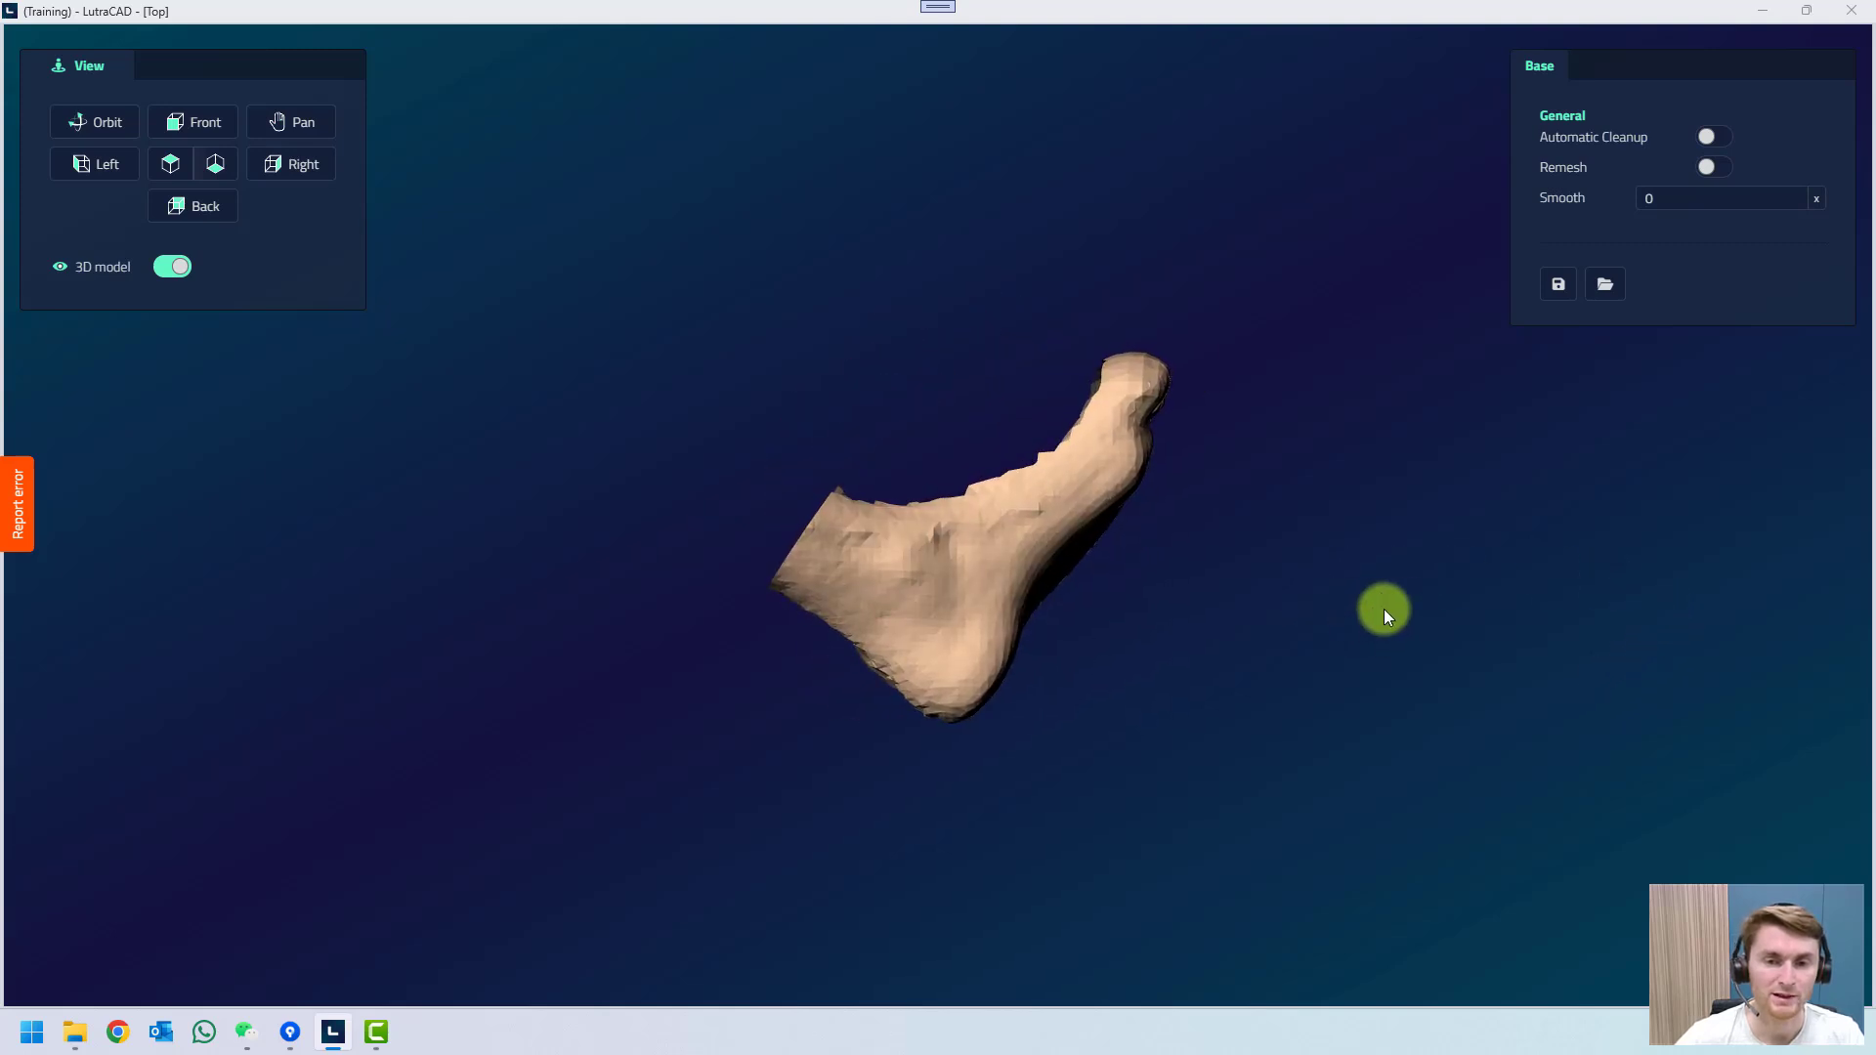
click(946, 585)
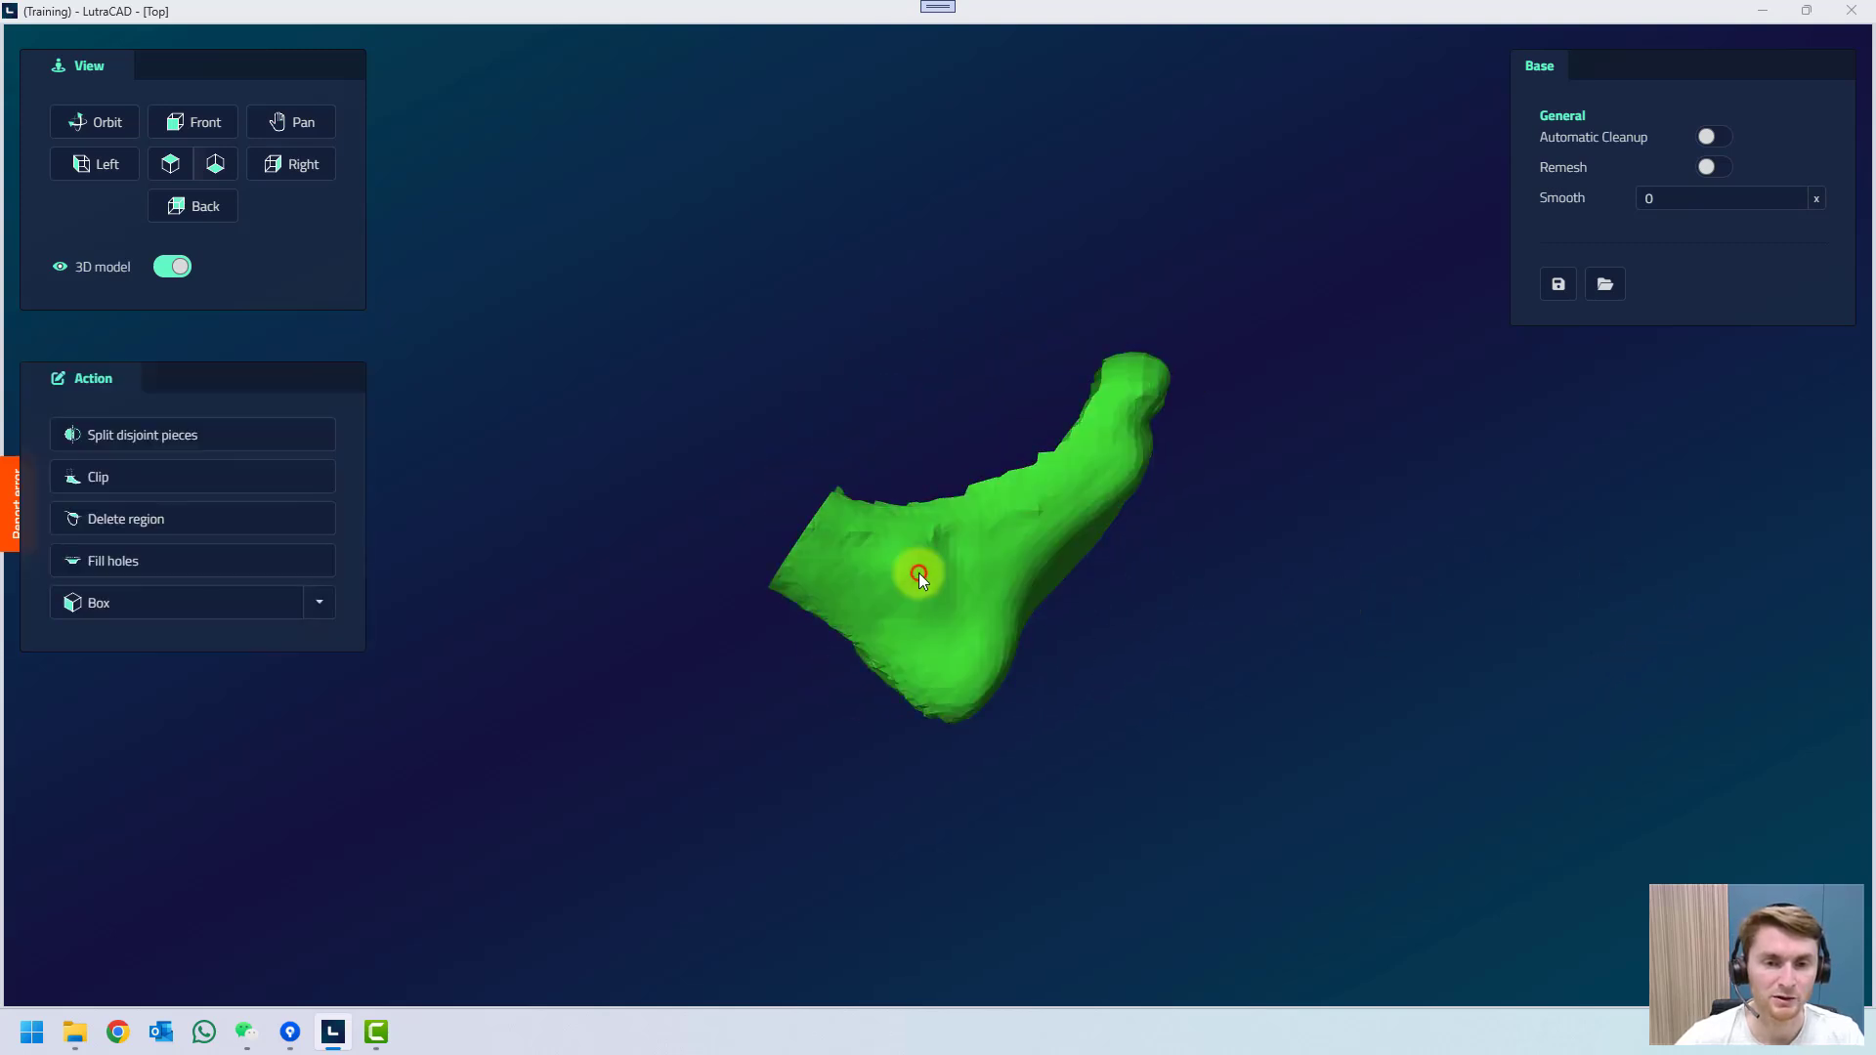
click(162, 521)
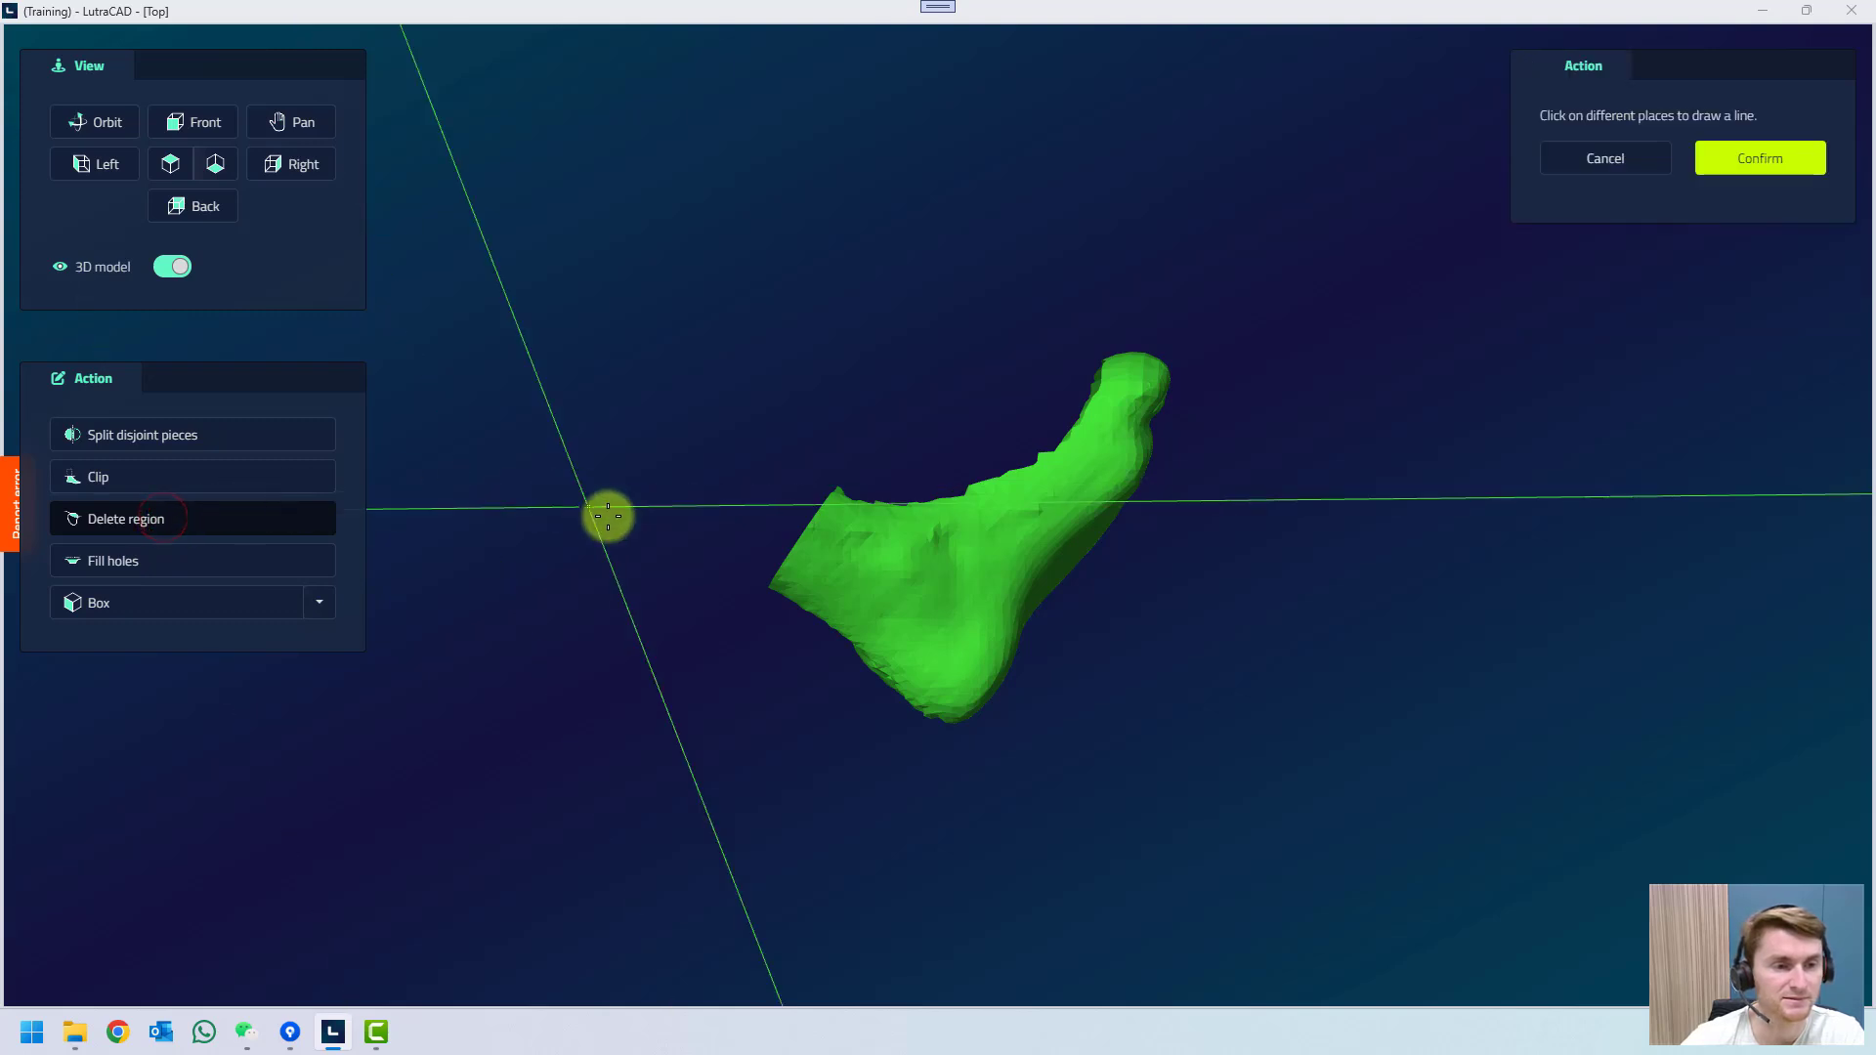
click(601, 724)
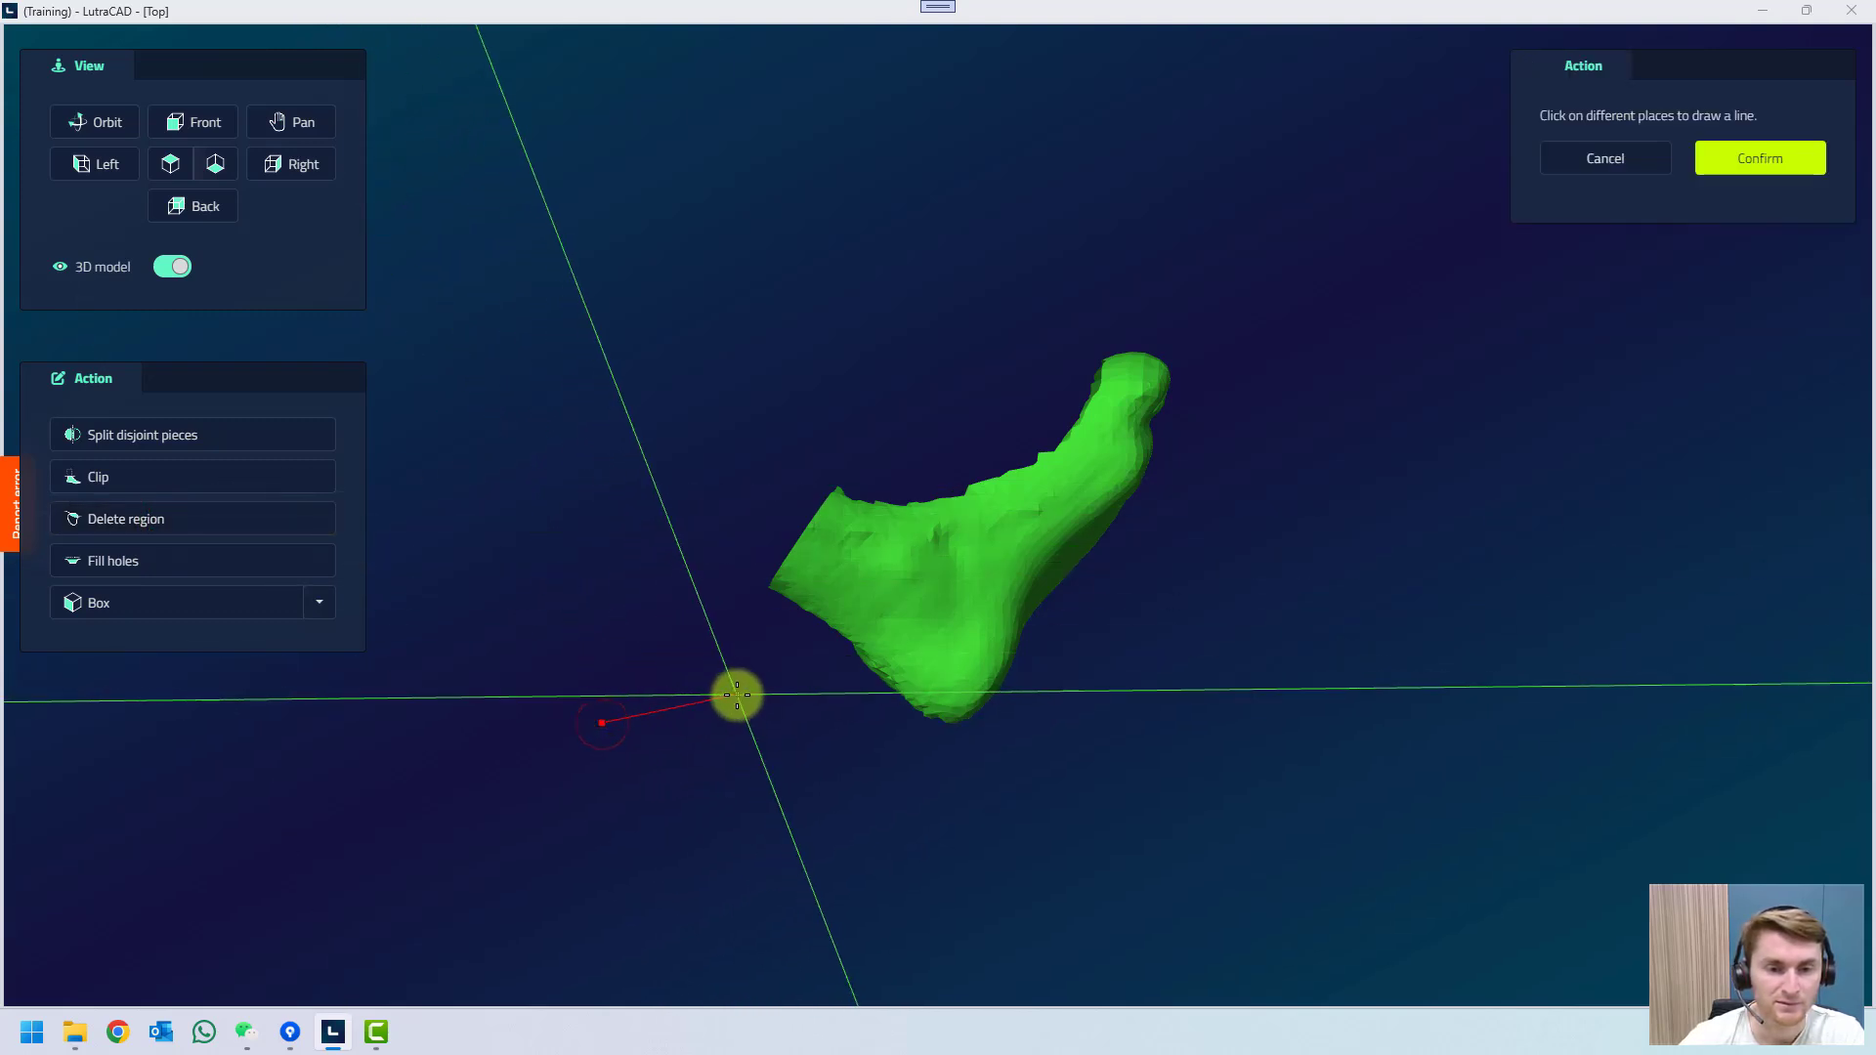
click(869, 629)
click(875, 558)
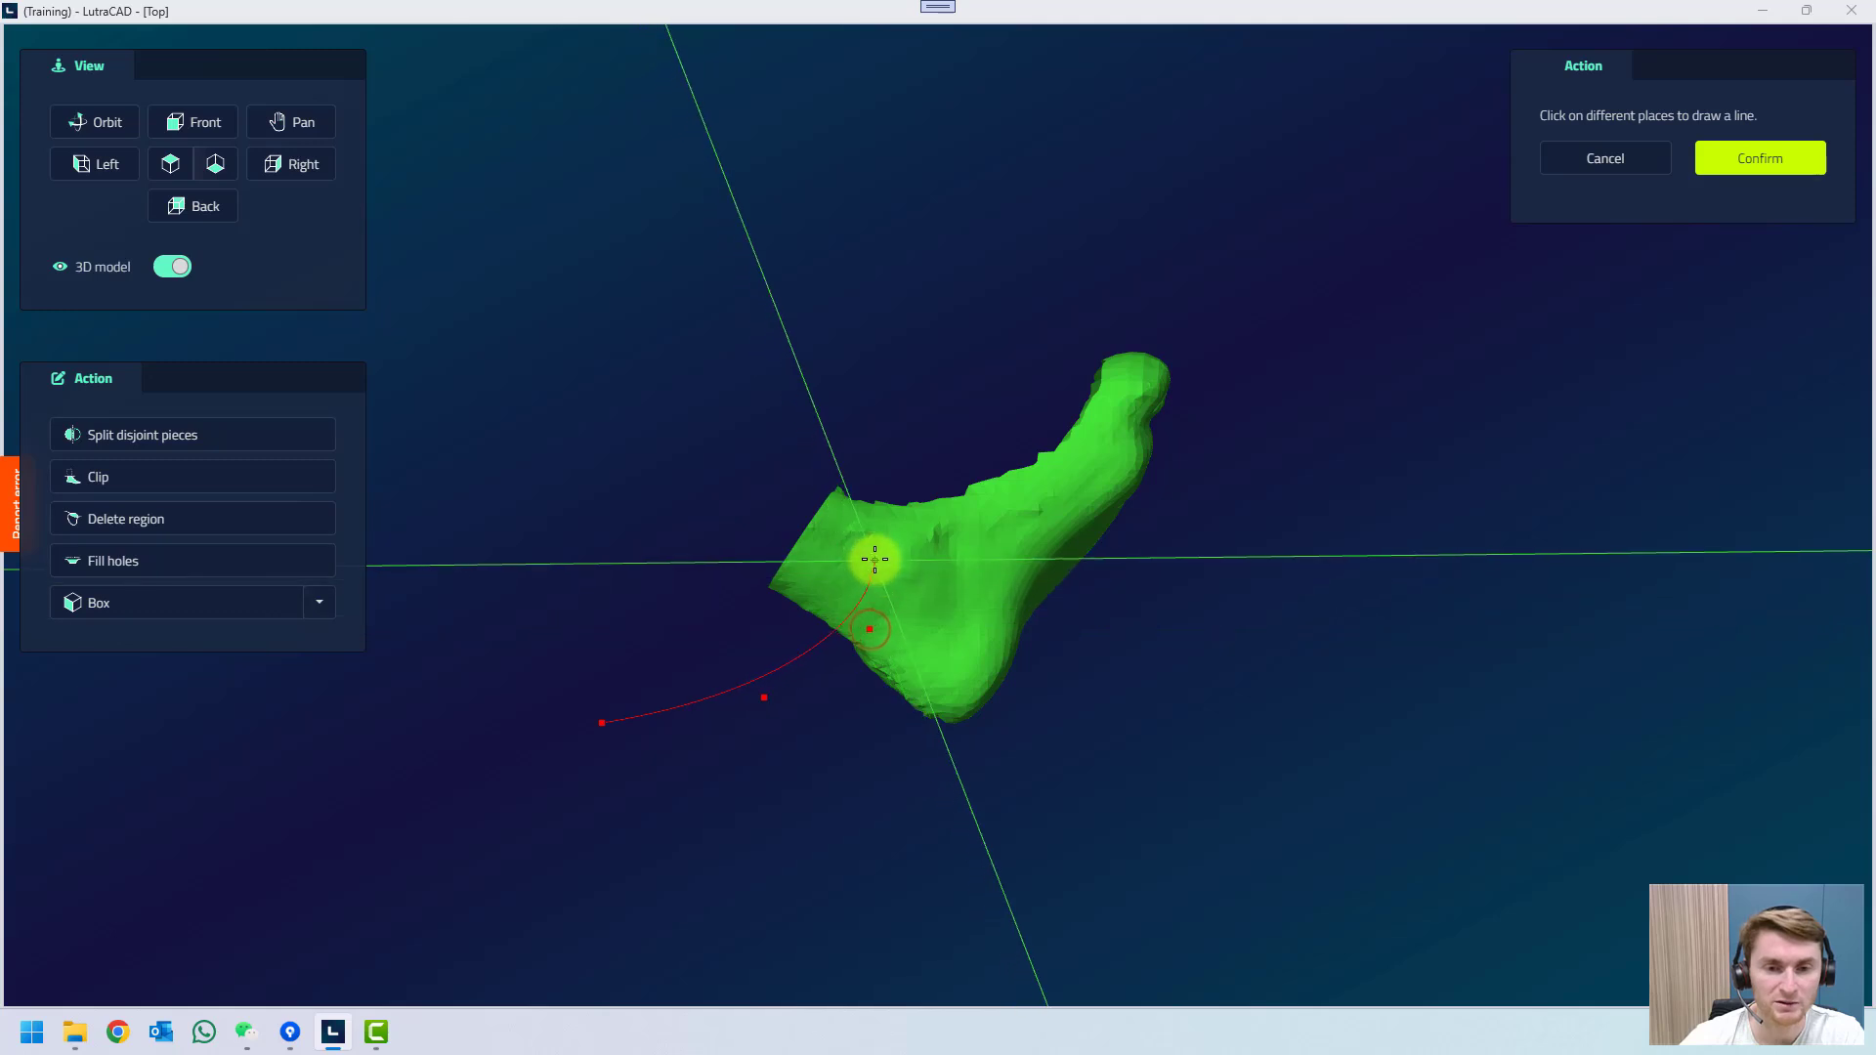
click(888, 525)
click(943, 509)
click(1004, 493)
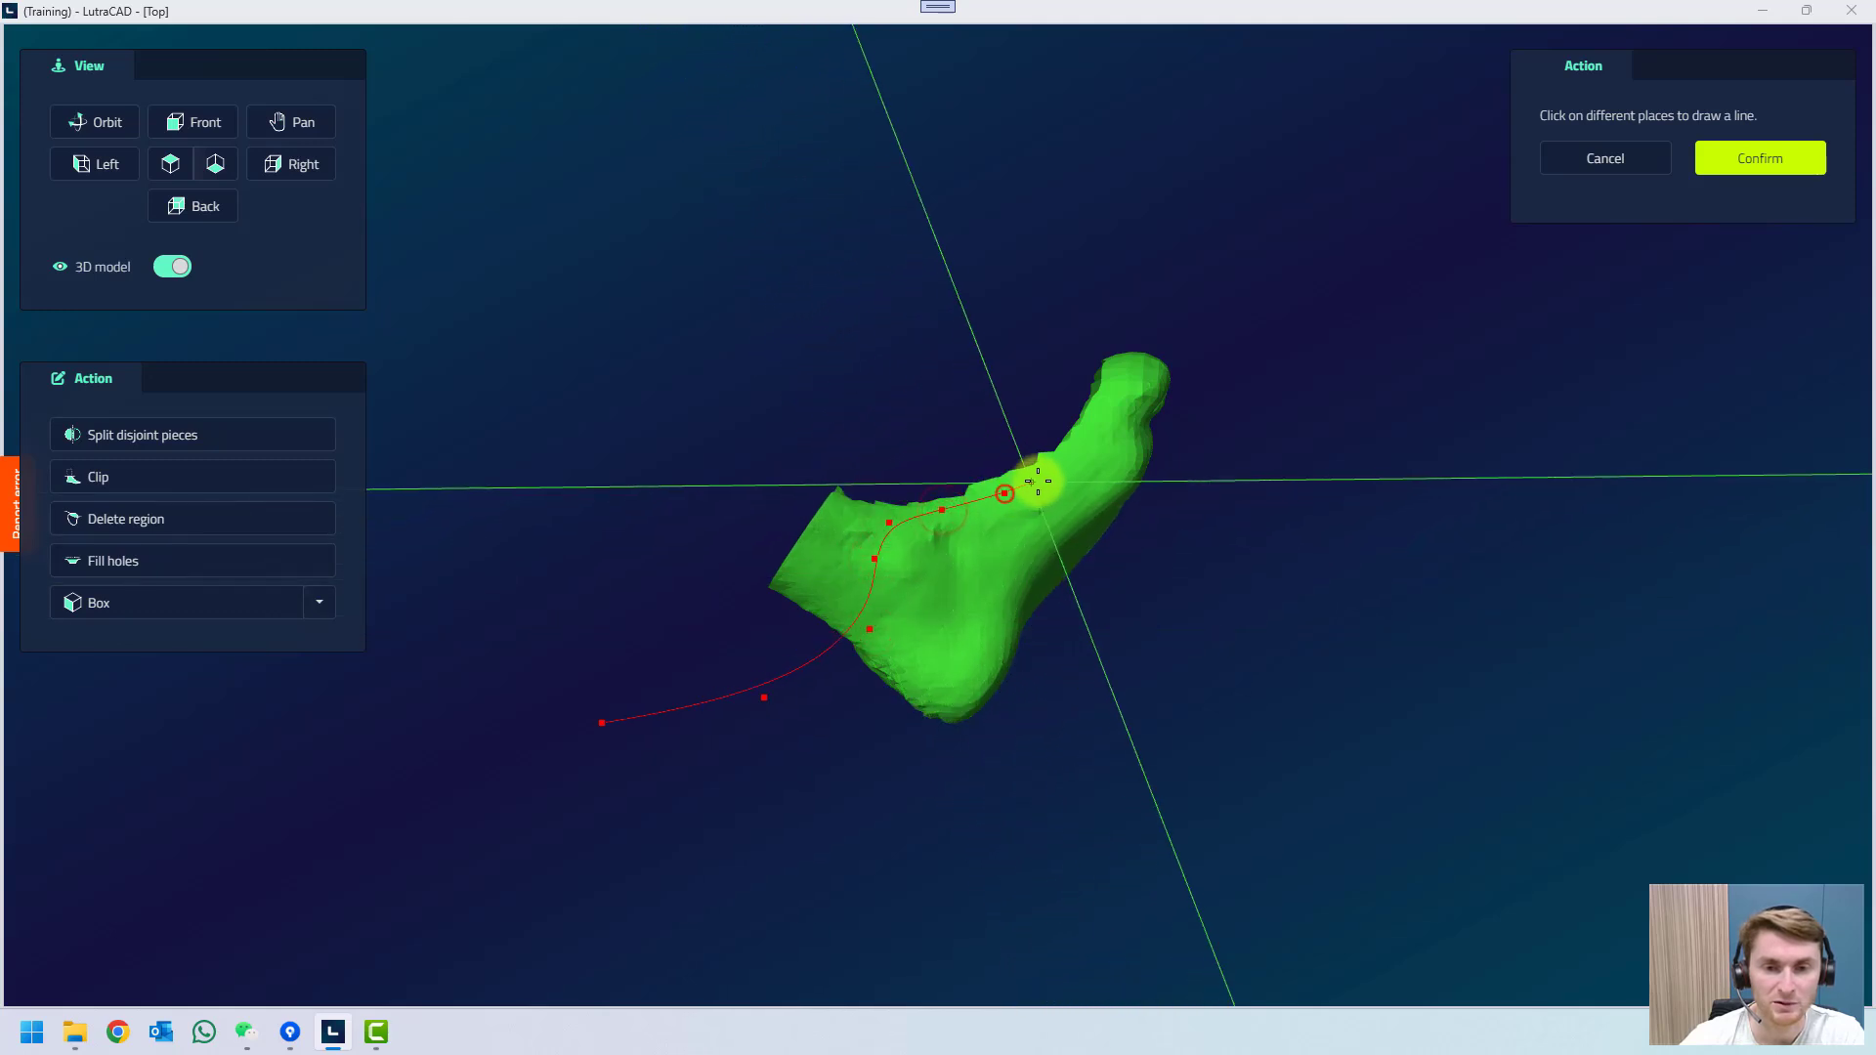
click(1047, 475)
click(1064, 447)
click(1019, 319)
click(803, 273)
click(660, 305)
click(520, 418)
click(460, 577)
click(507, 703)
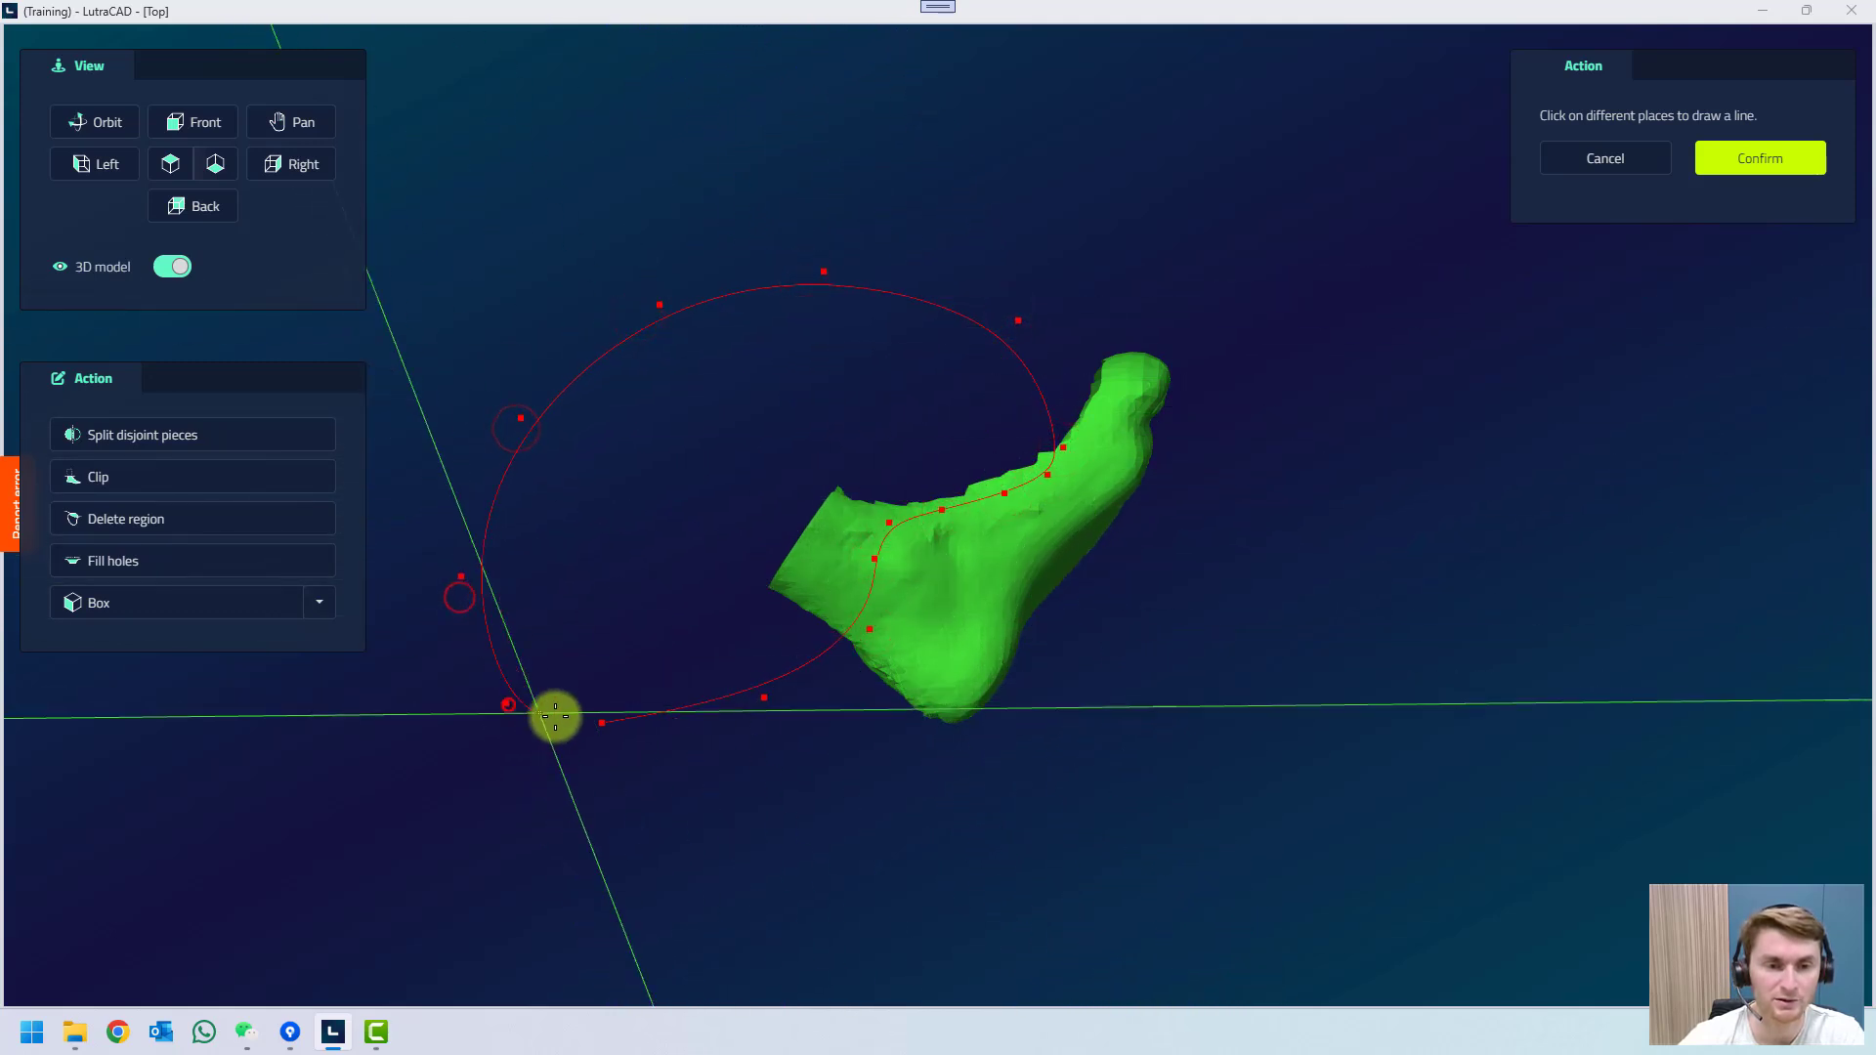
click(563, 717)
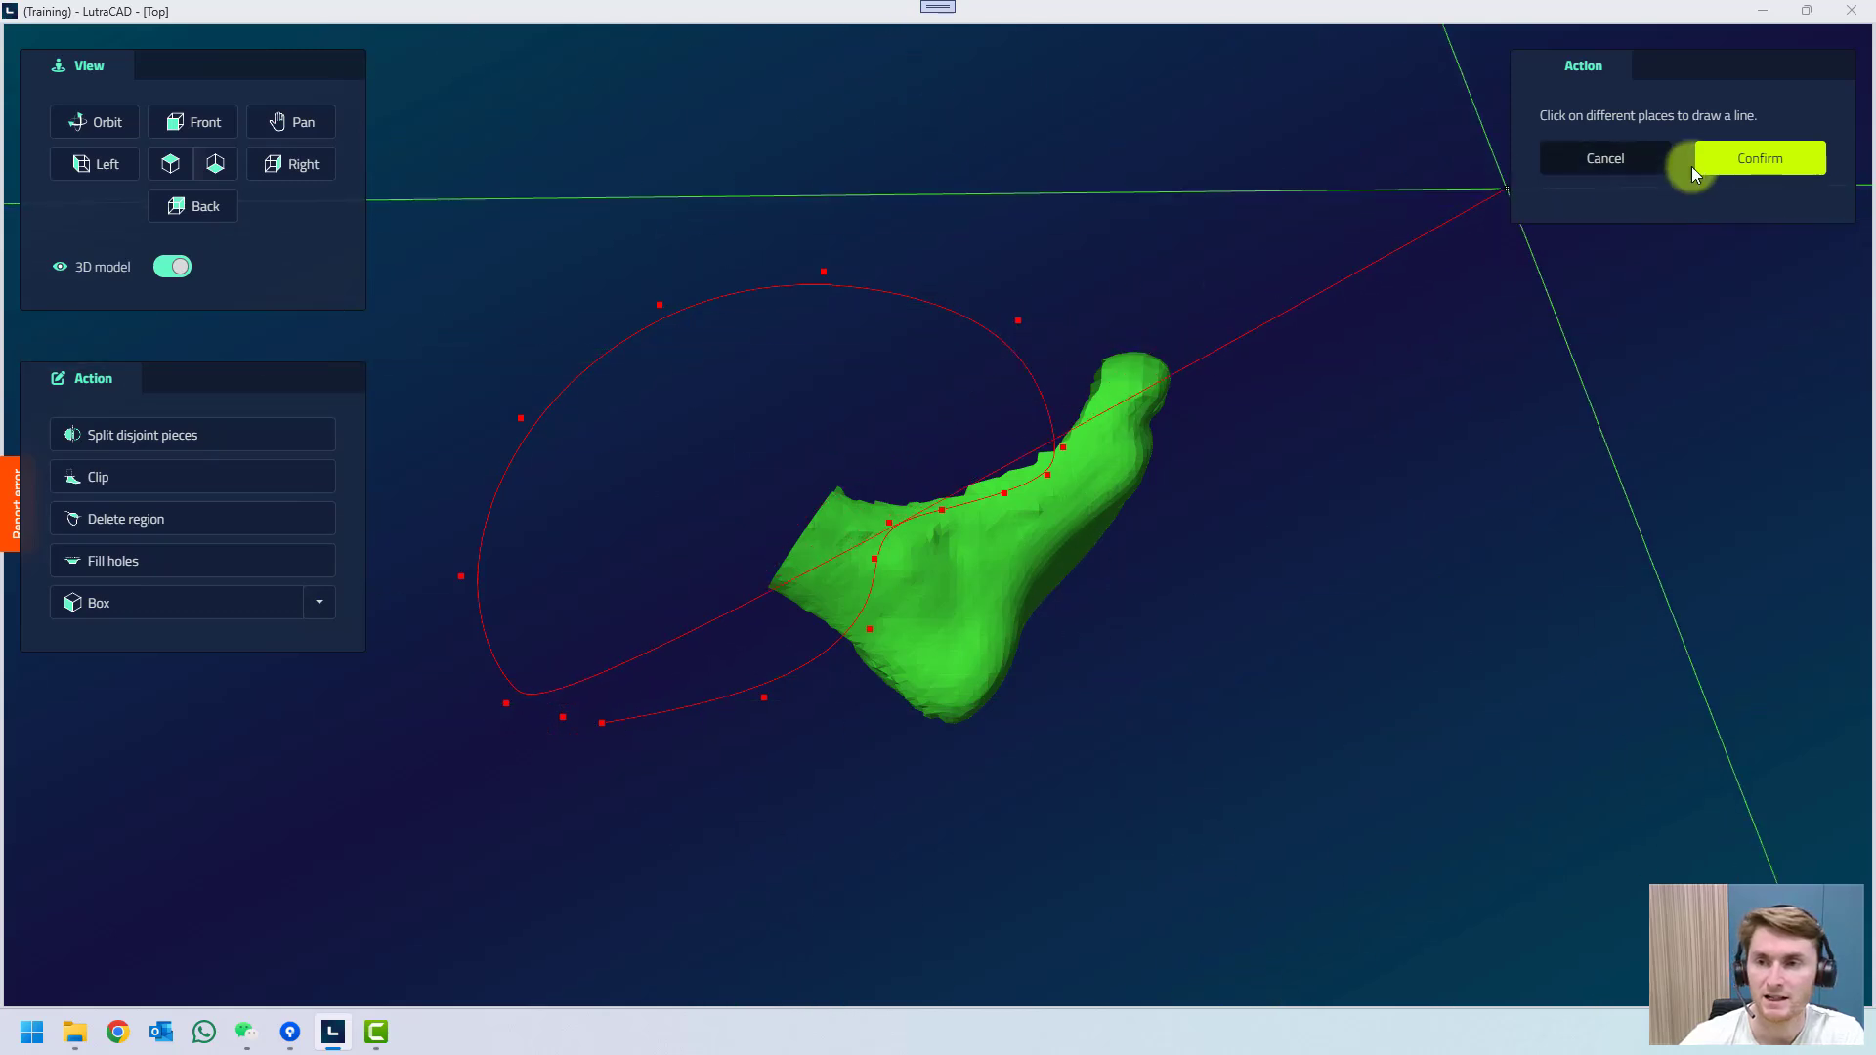
click(1752, 165)
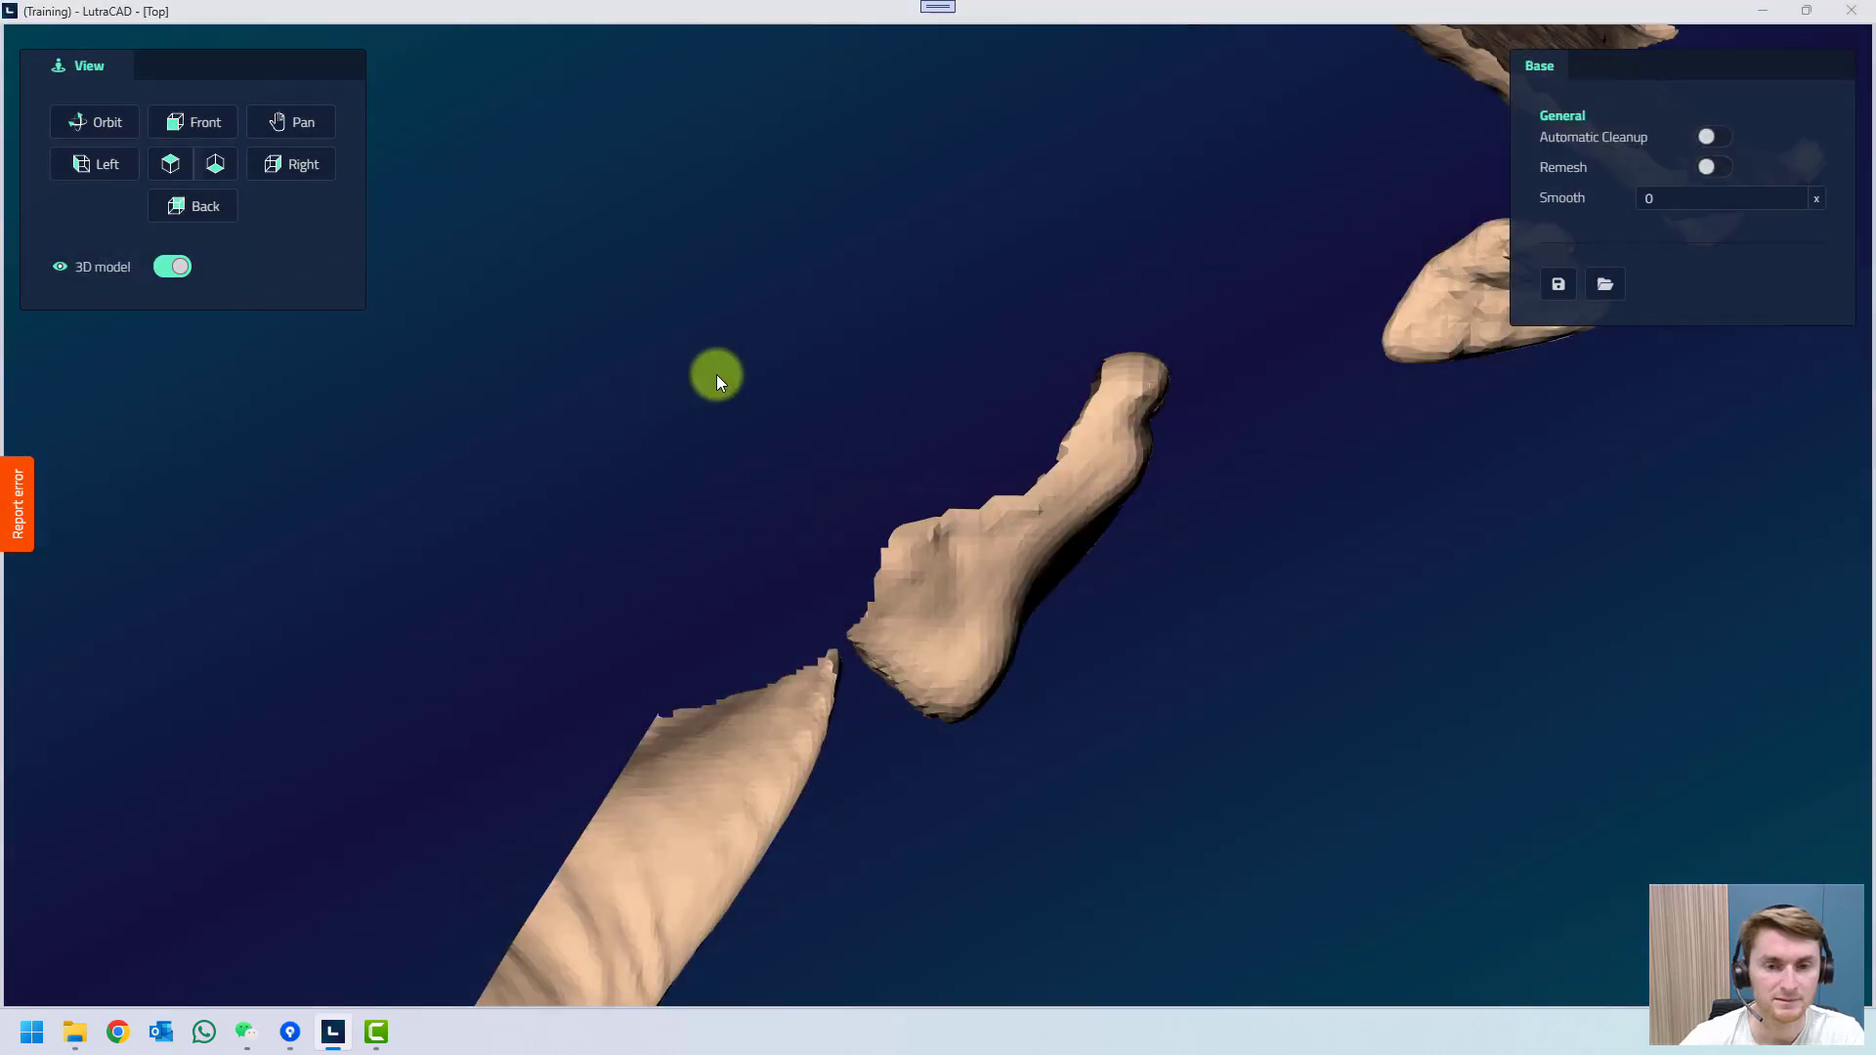
Split the trimmed scan into disjoint pieces and keep only the lower foot with the sole.
click(957, 565)
click(152, 432)
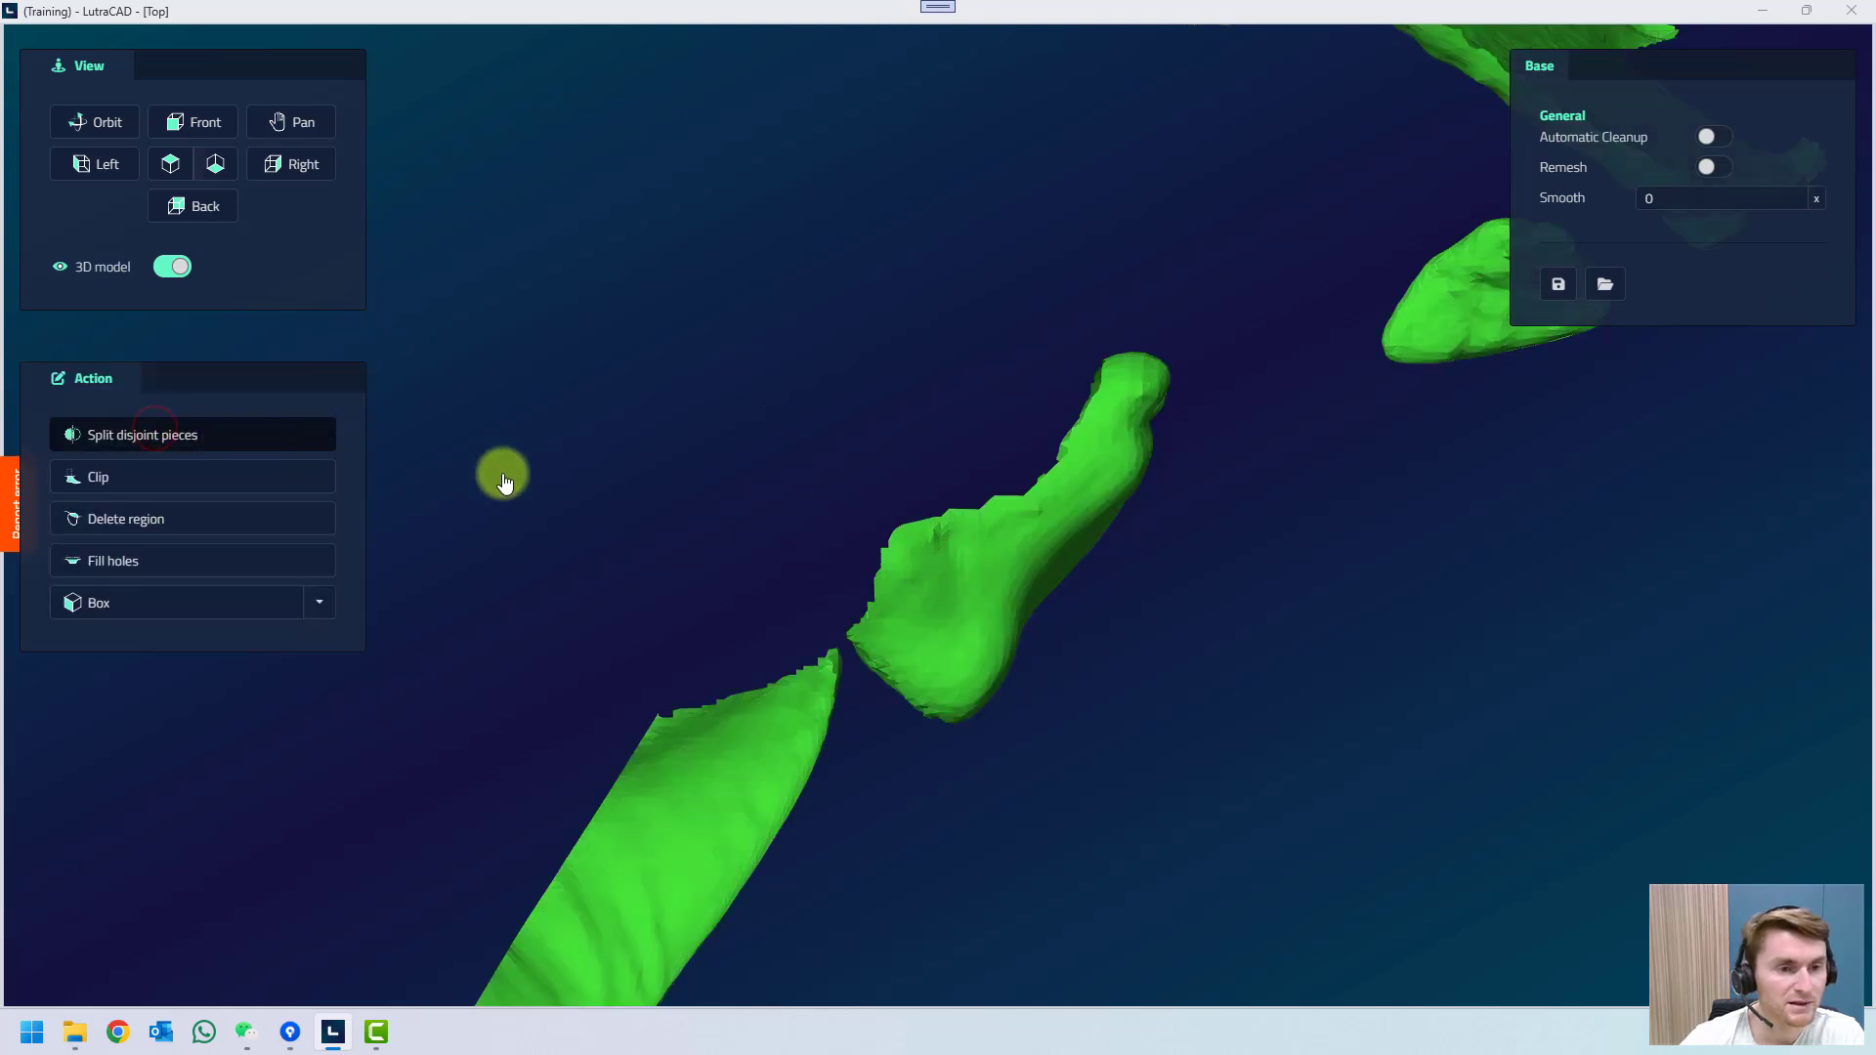
click(978, 577)
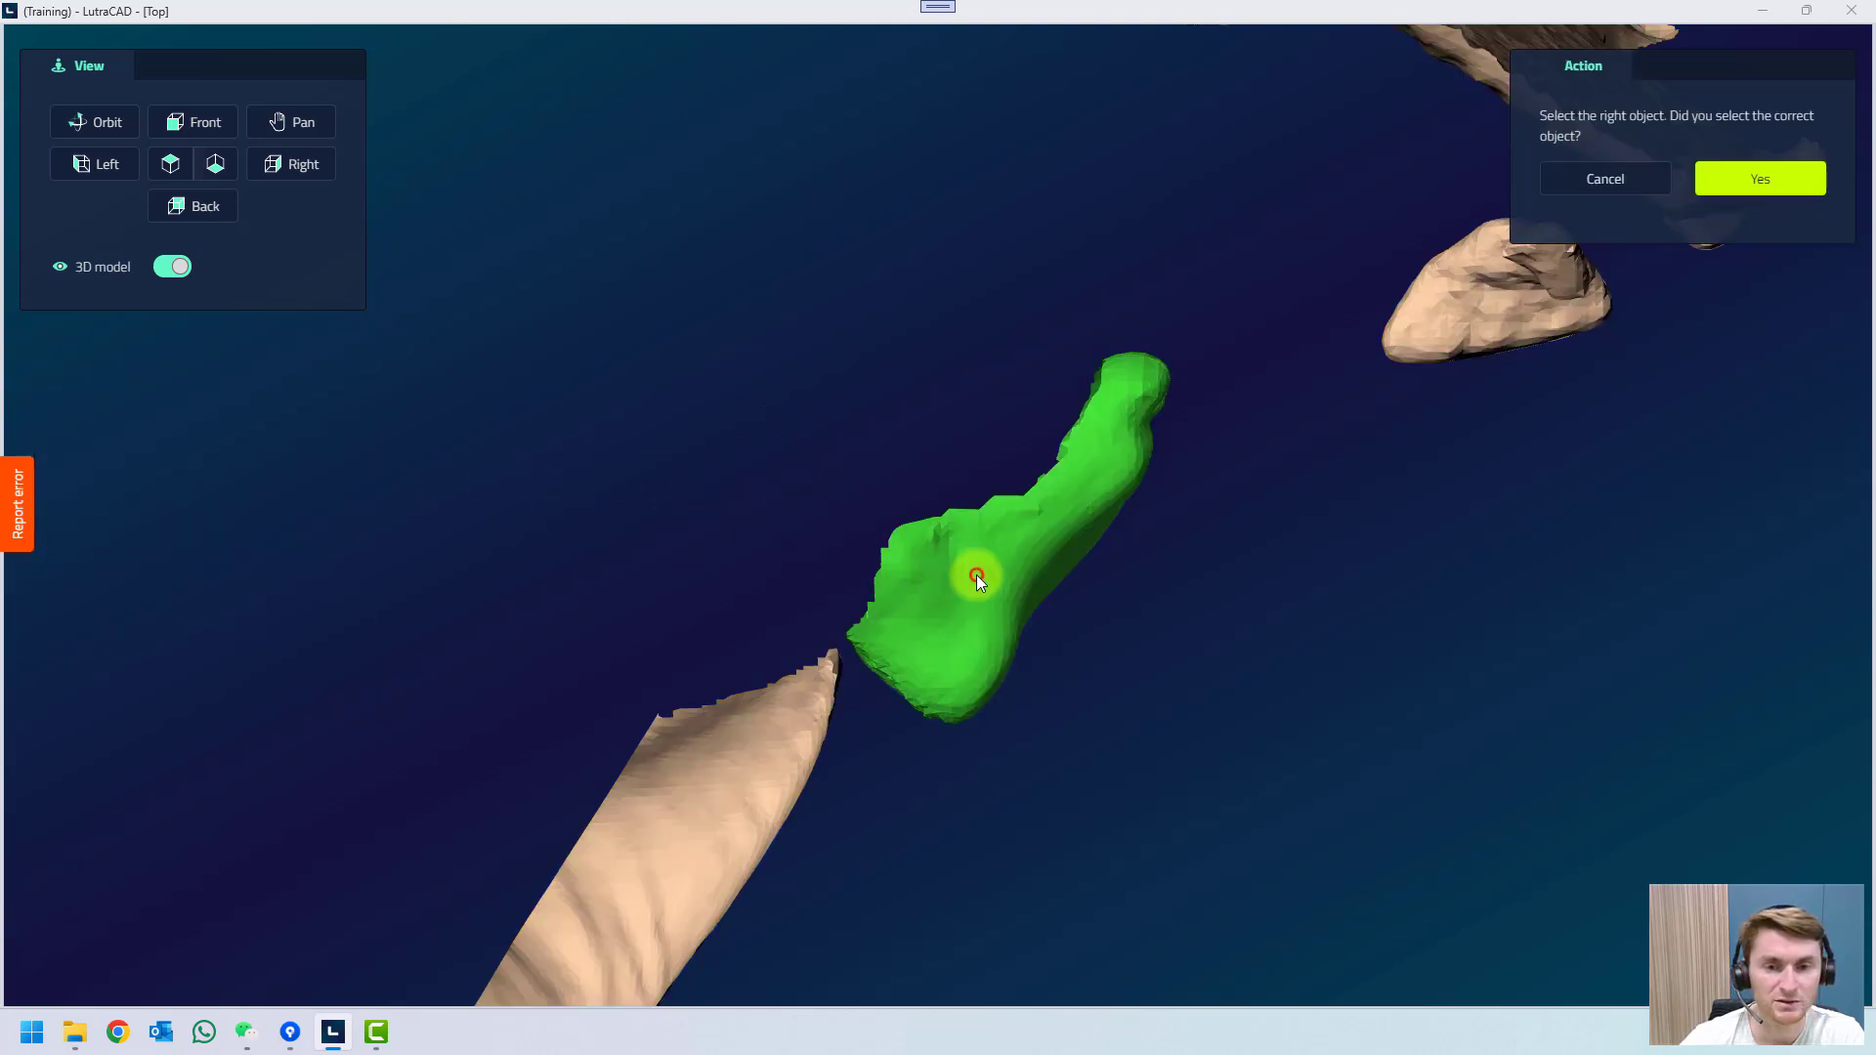
click(1717, 187)
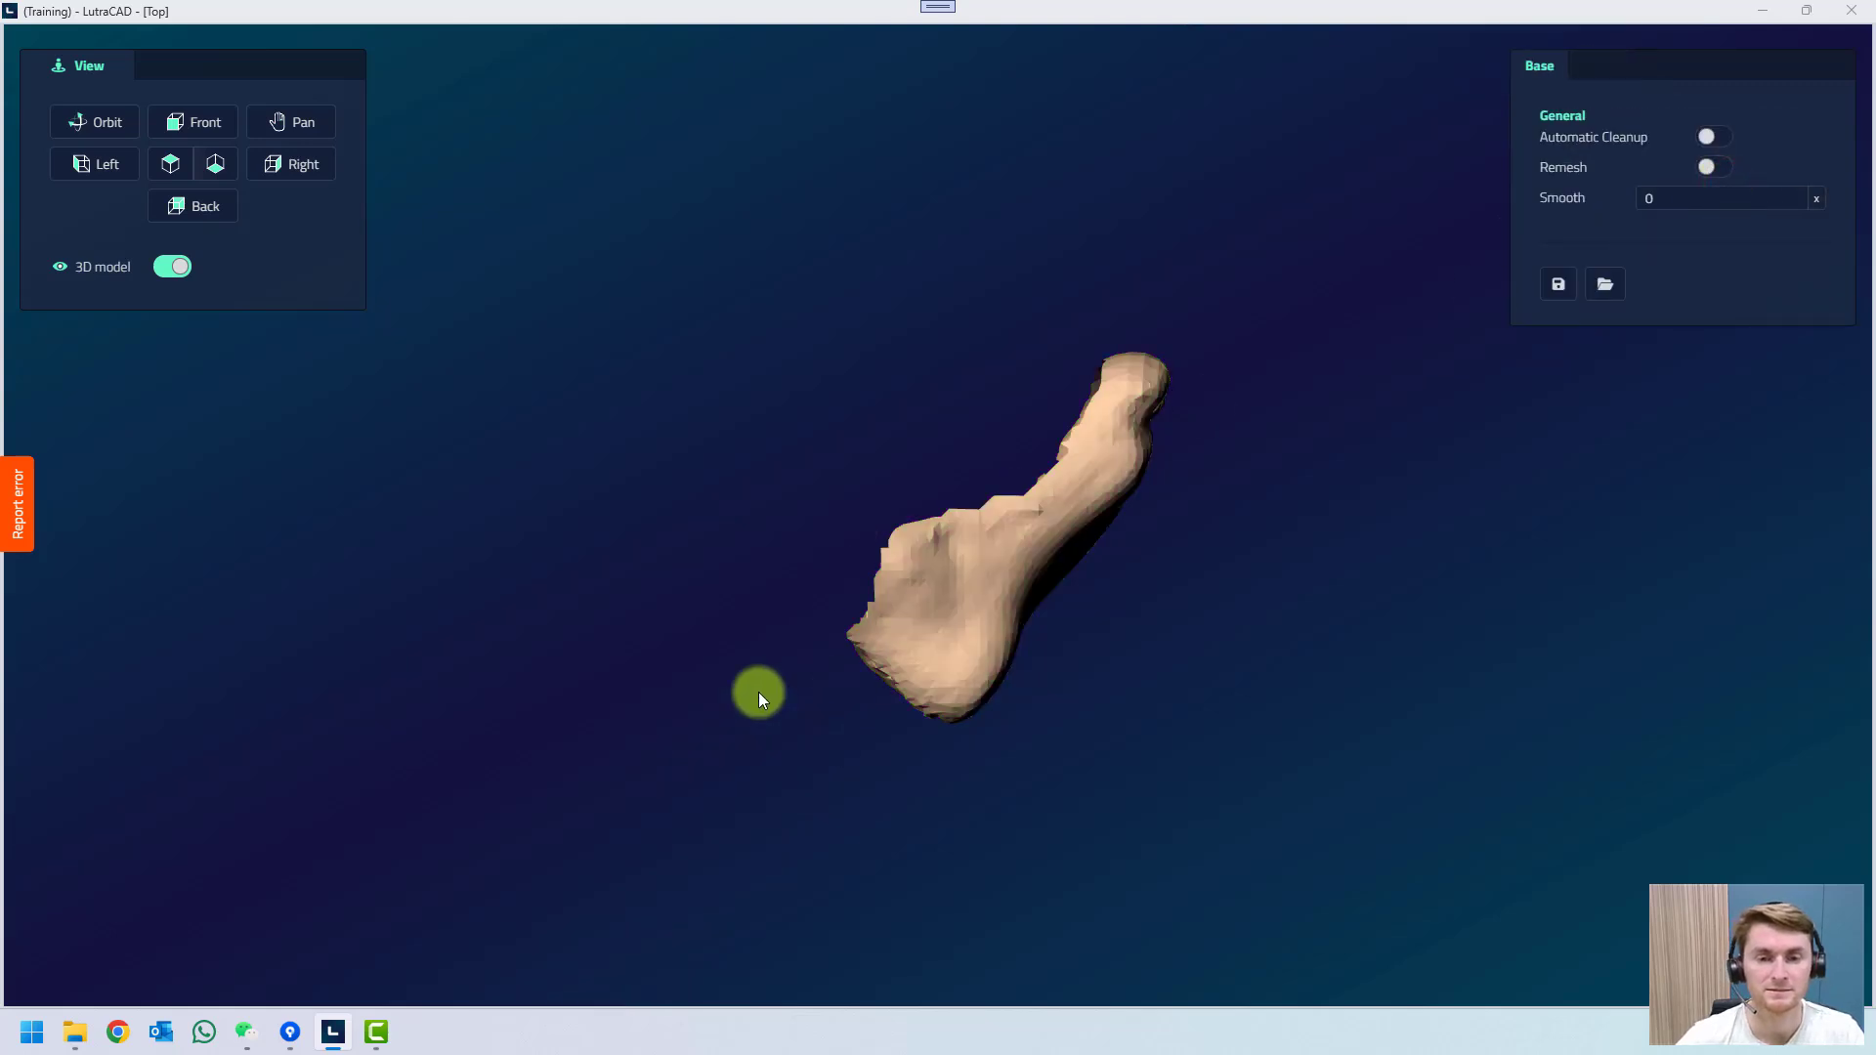
drag(758, 692, 1358, 646)
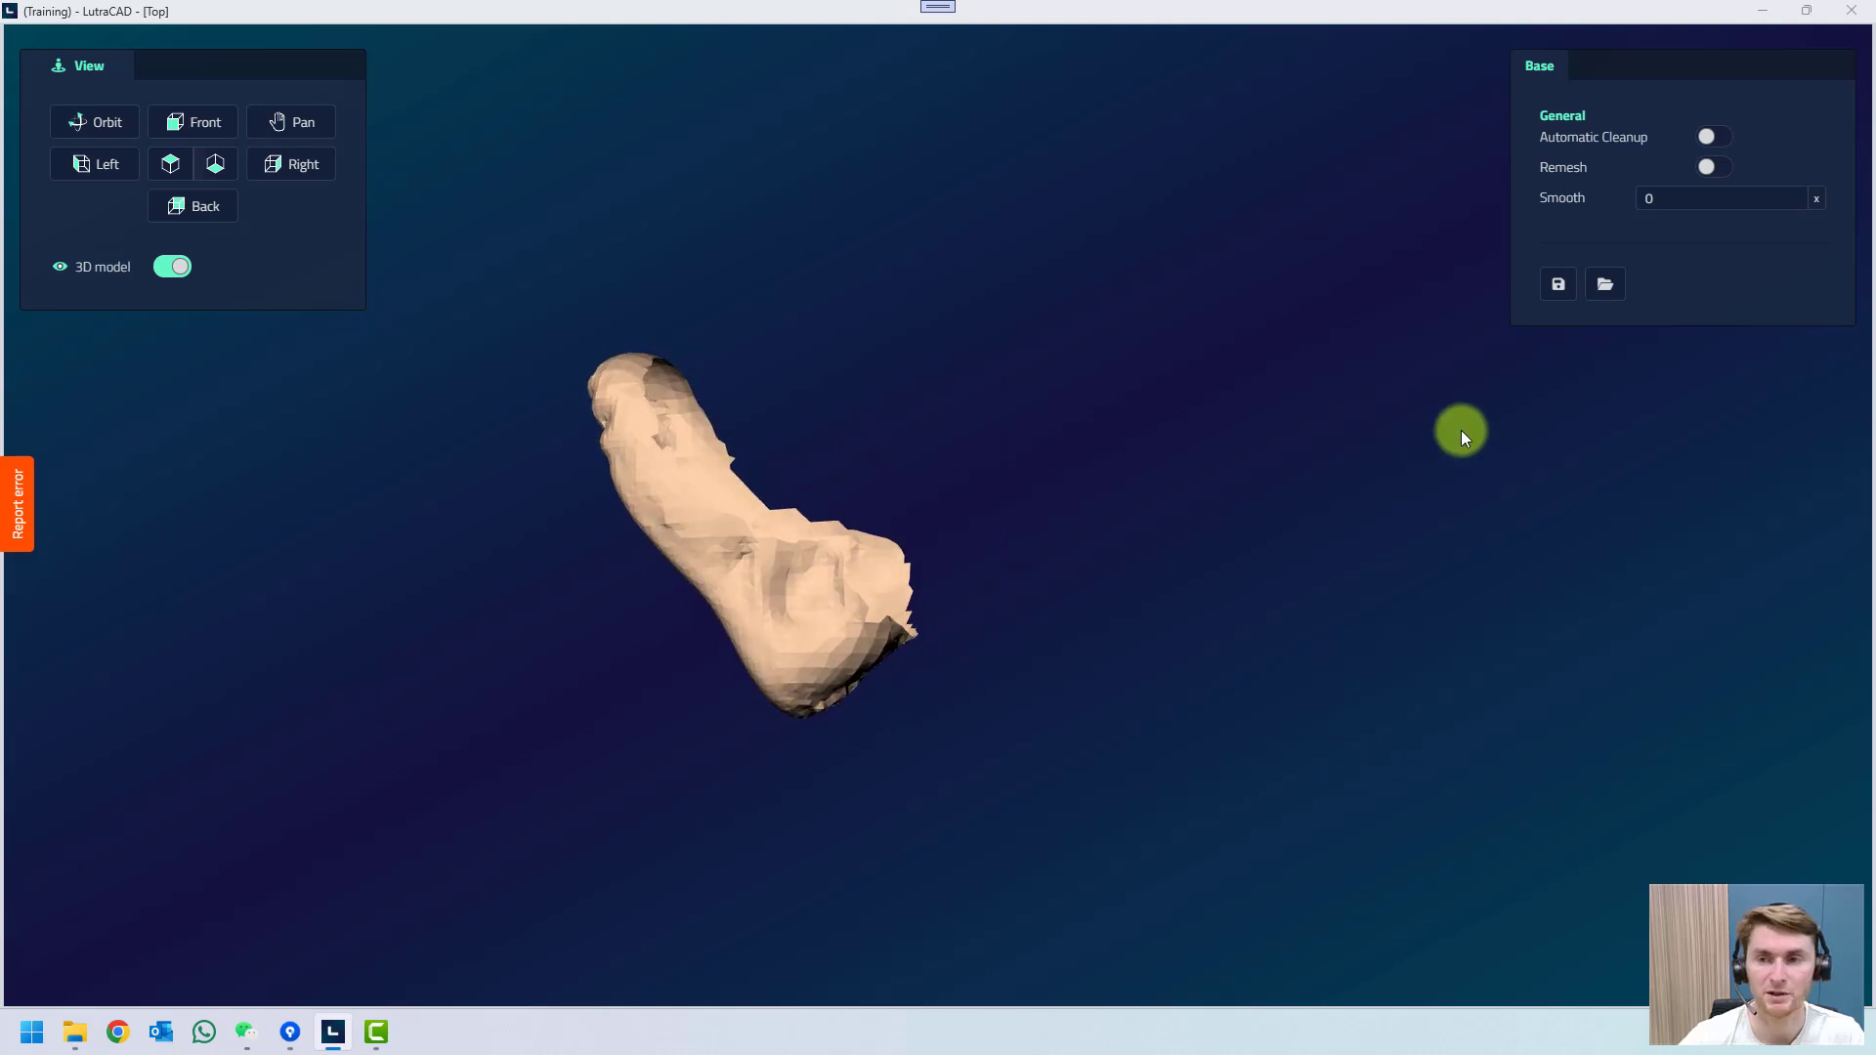
Save the repaired left scan, inspect its sole in the 3D scans preview and close the preview.
click(1558, 291)
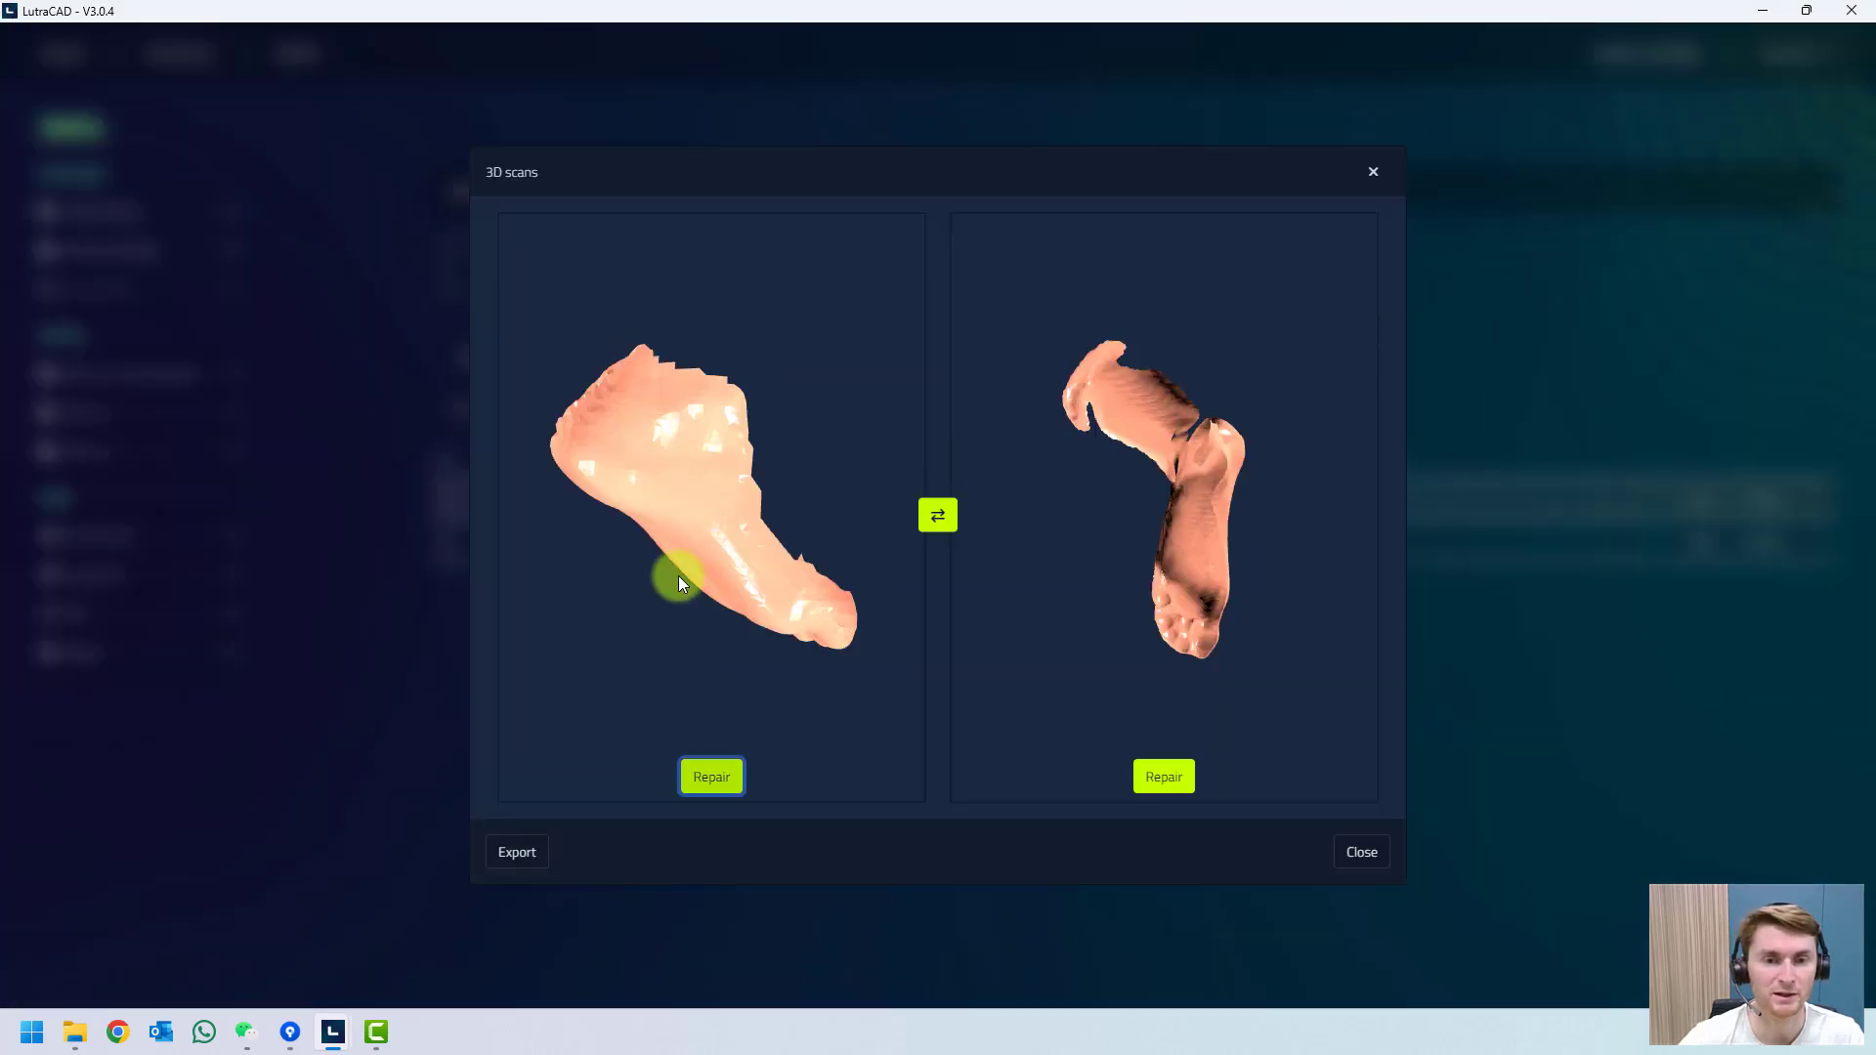
drag(679, 577, 787, 475)
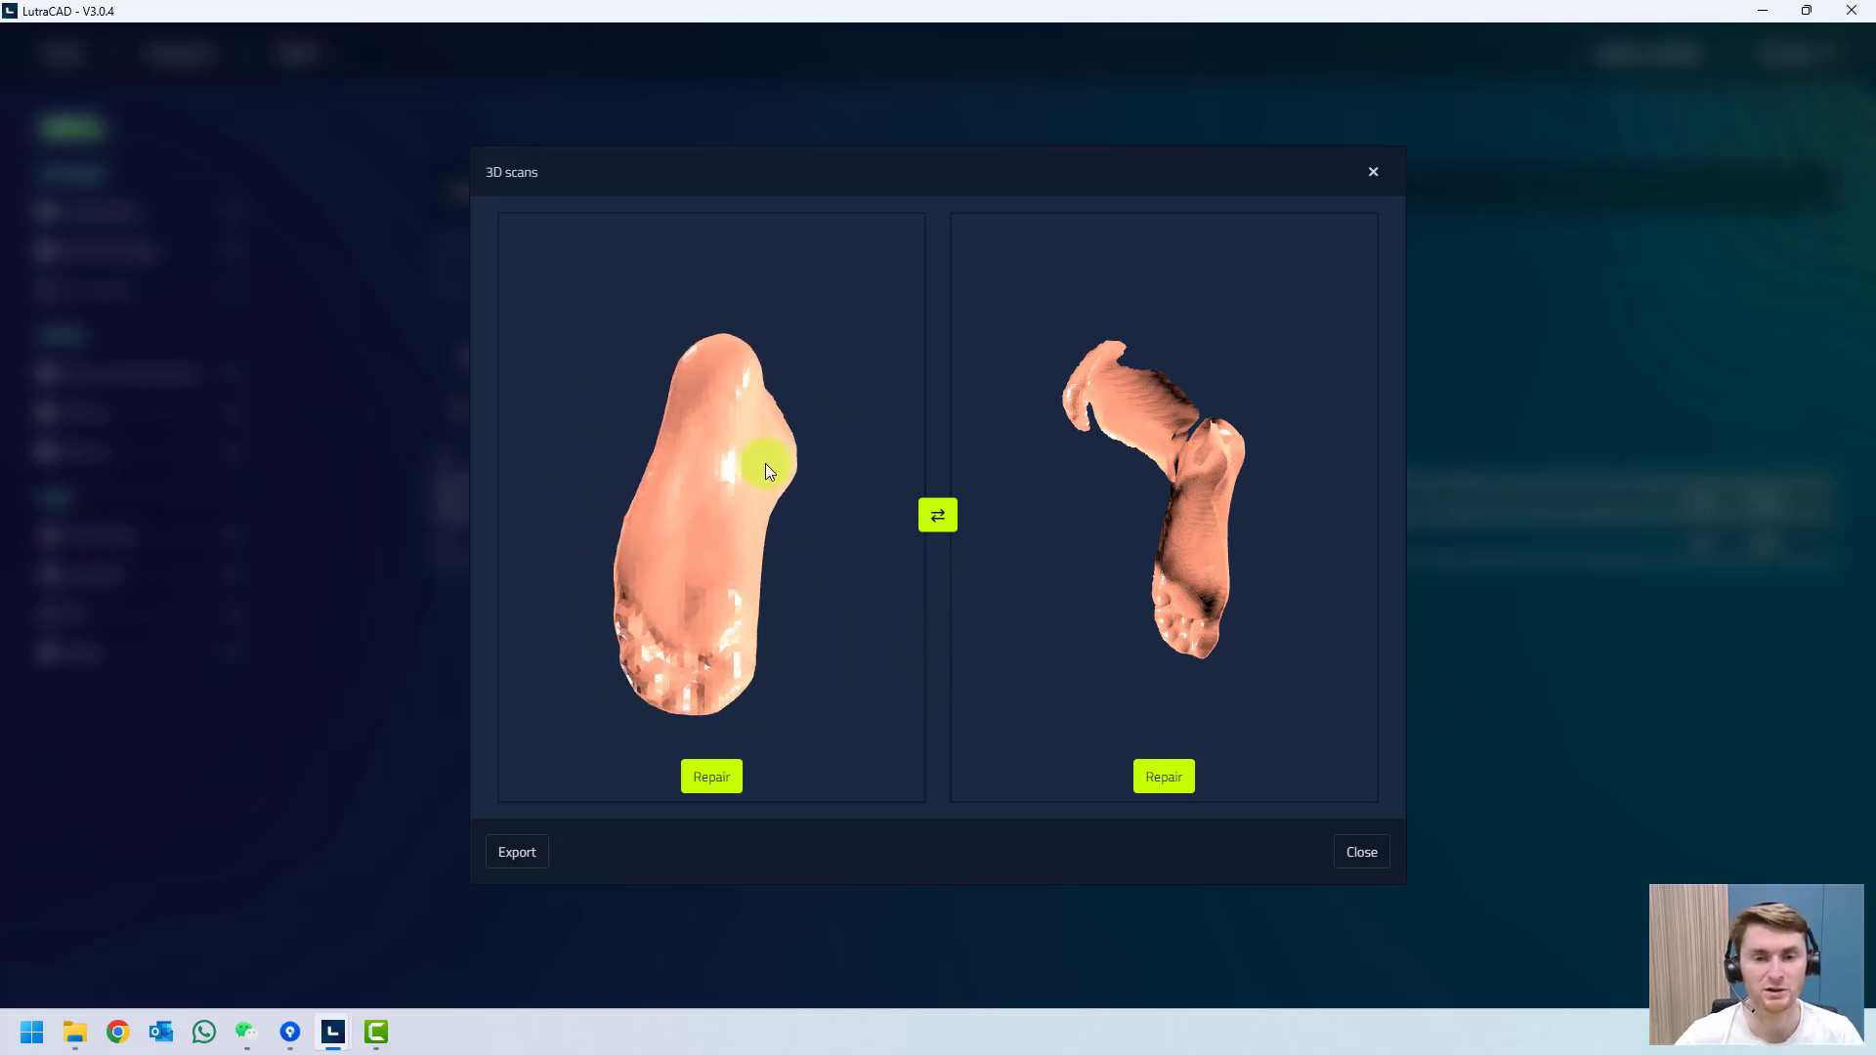
click(1361, 852)
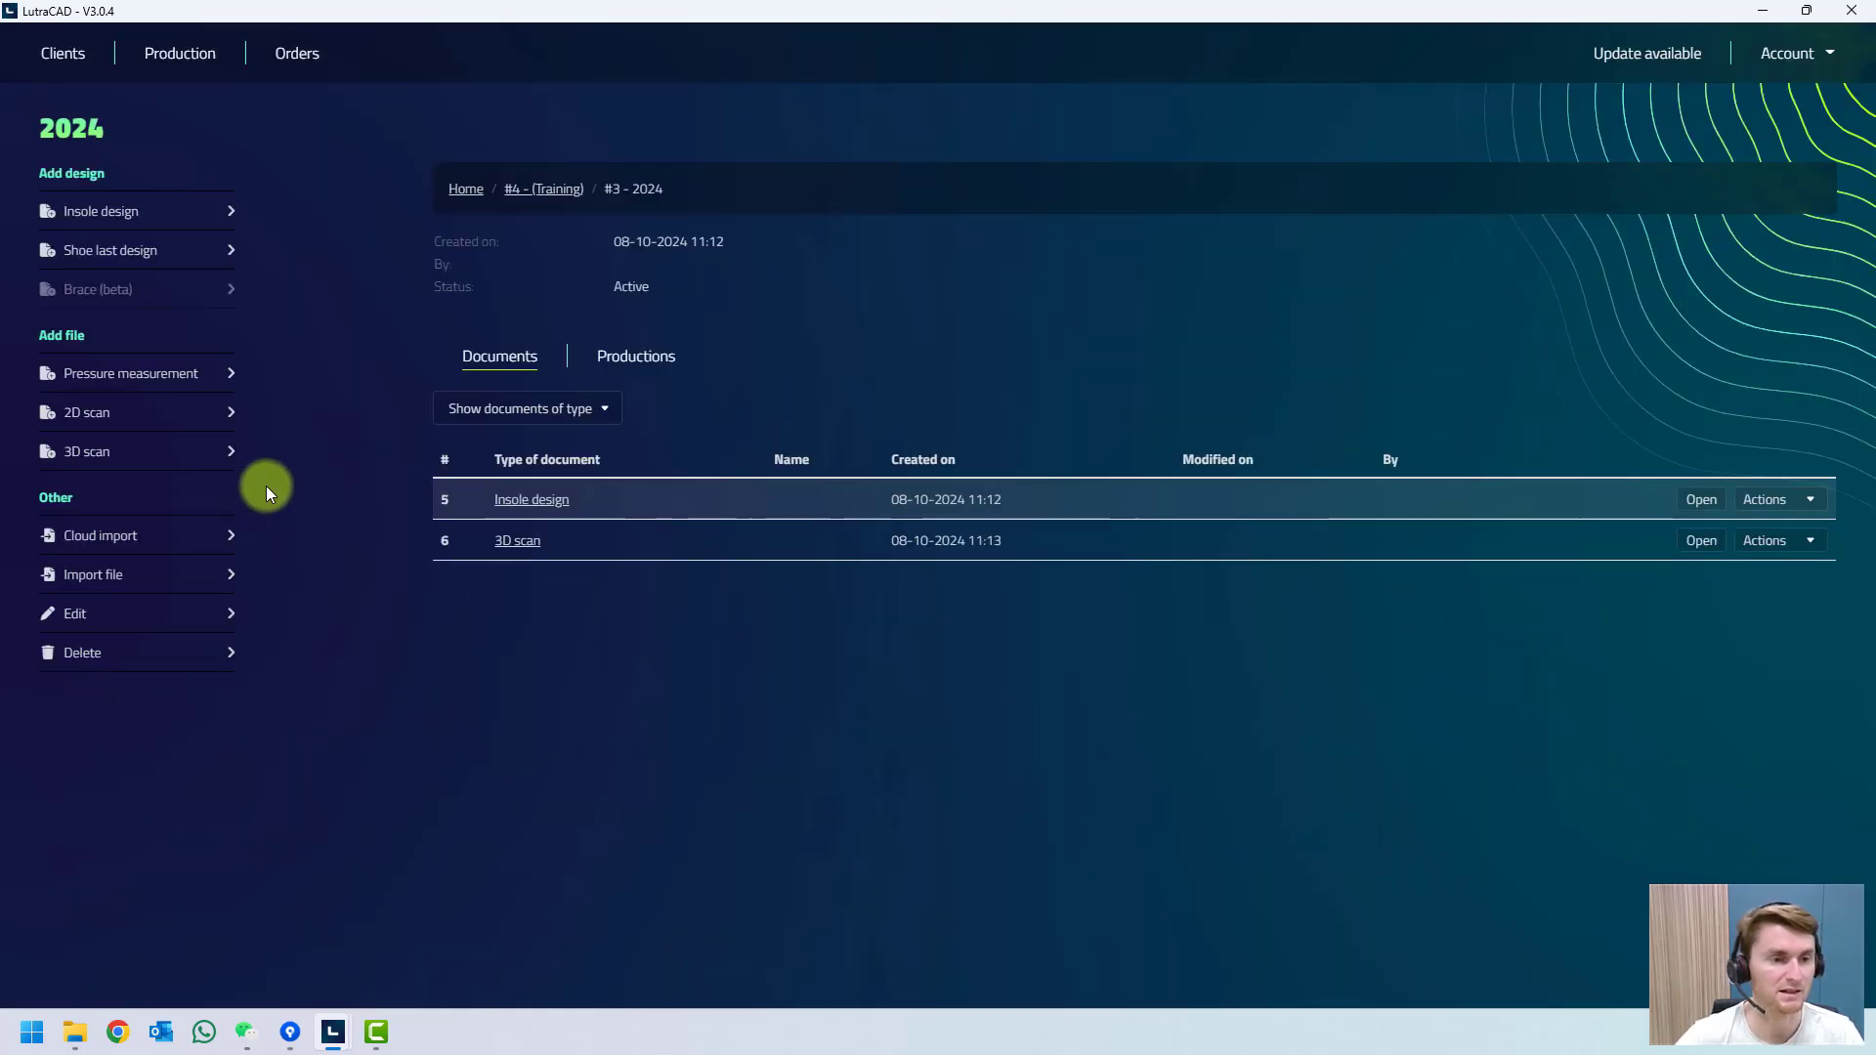
Add another 3D scan to the project, importing 3DL.stl for the left and 3DR.stl for the right foot, and save it.
click(134, 456)
click(759, 774)
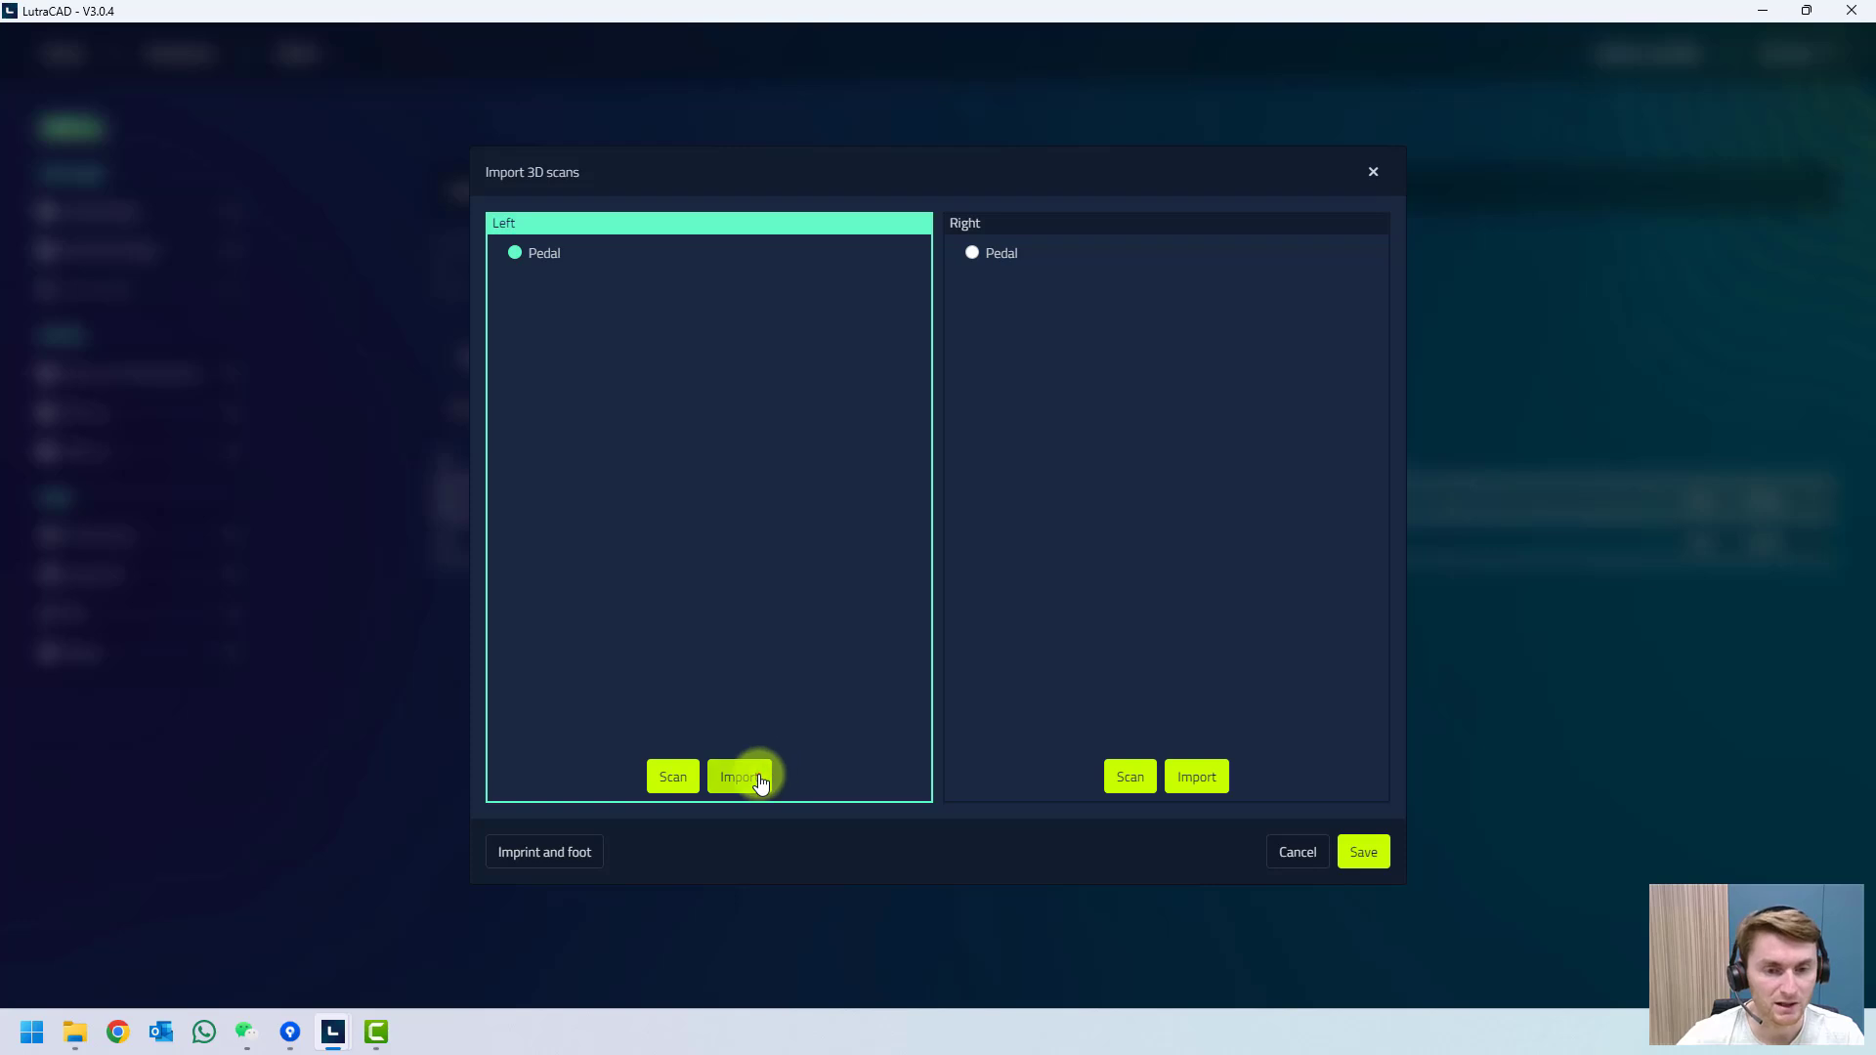
double_click(850, 586)
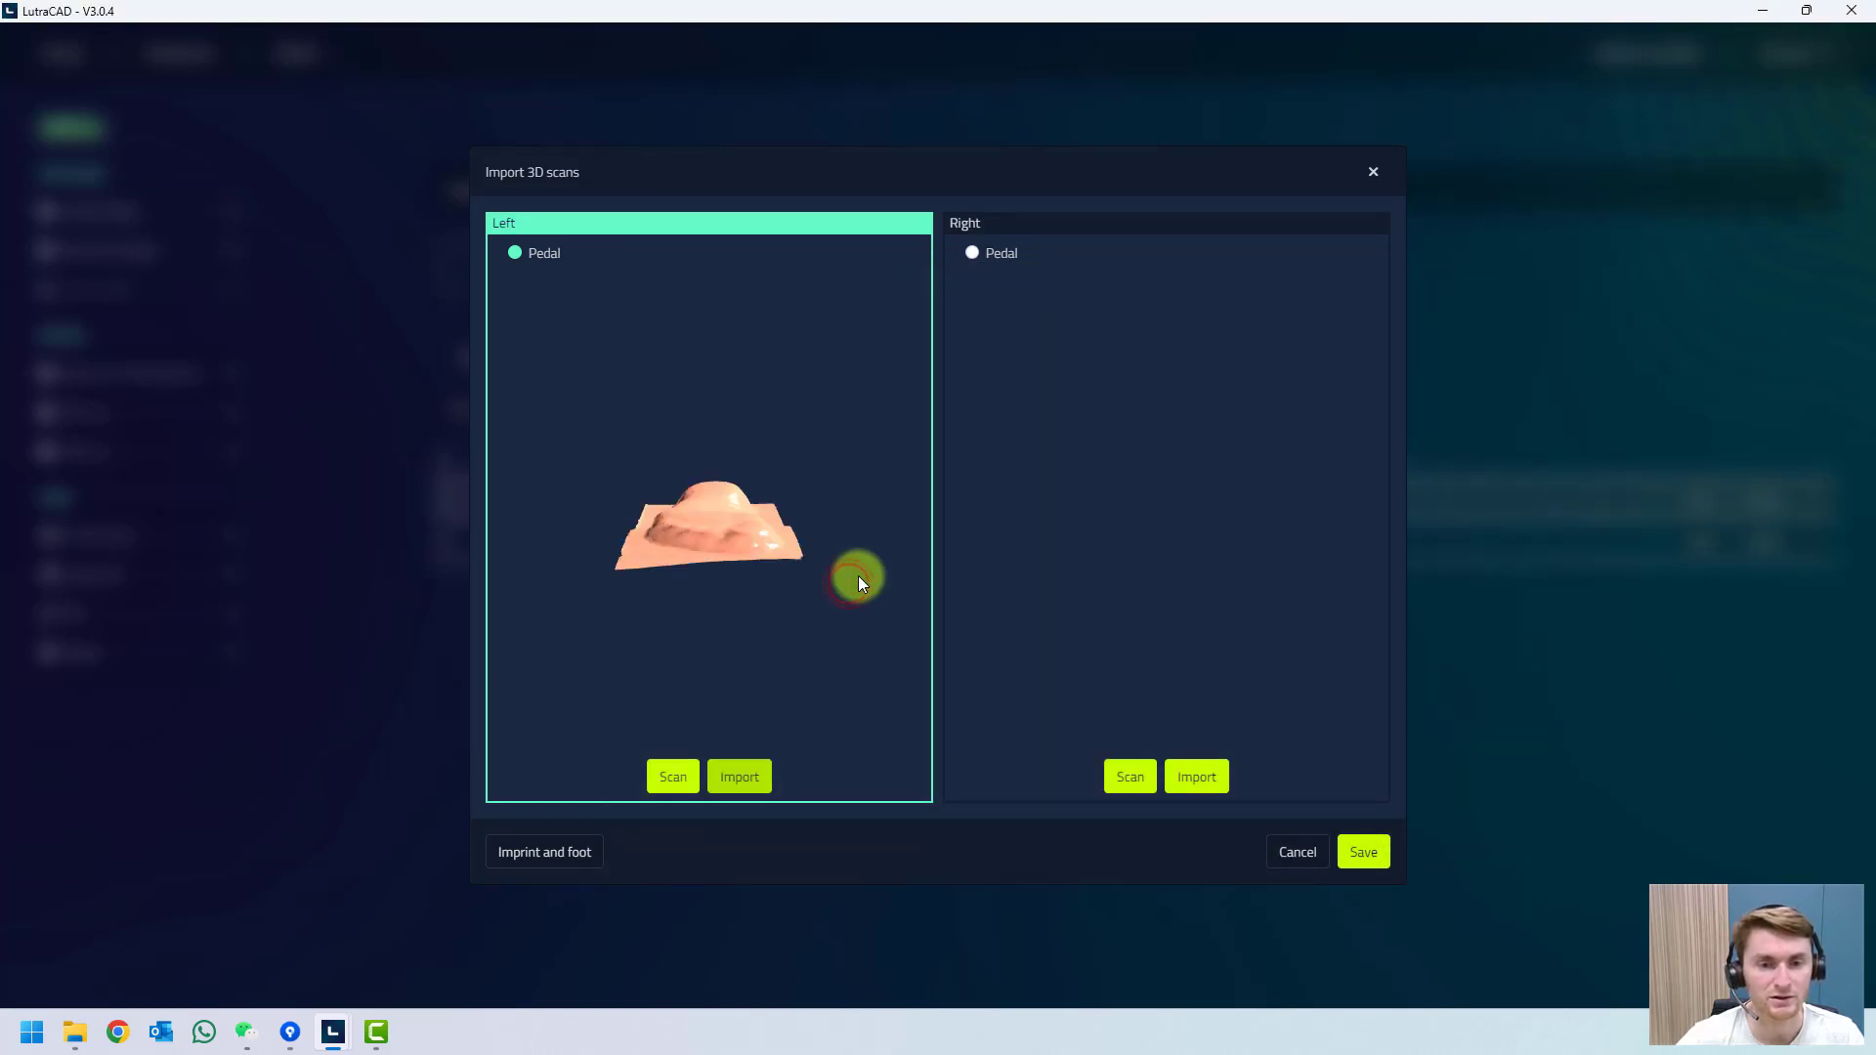
click(1194, 777)
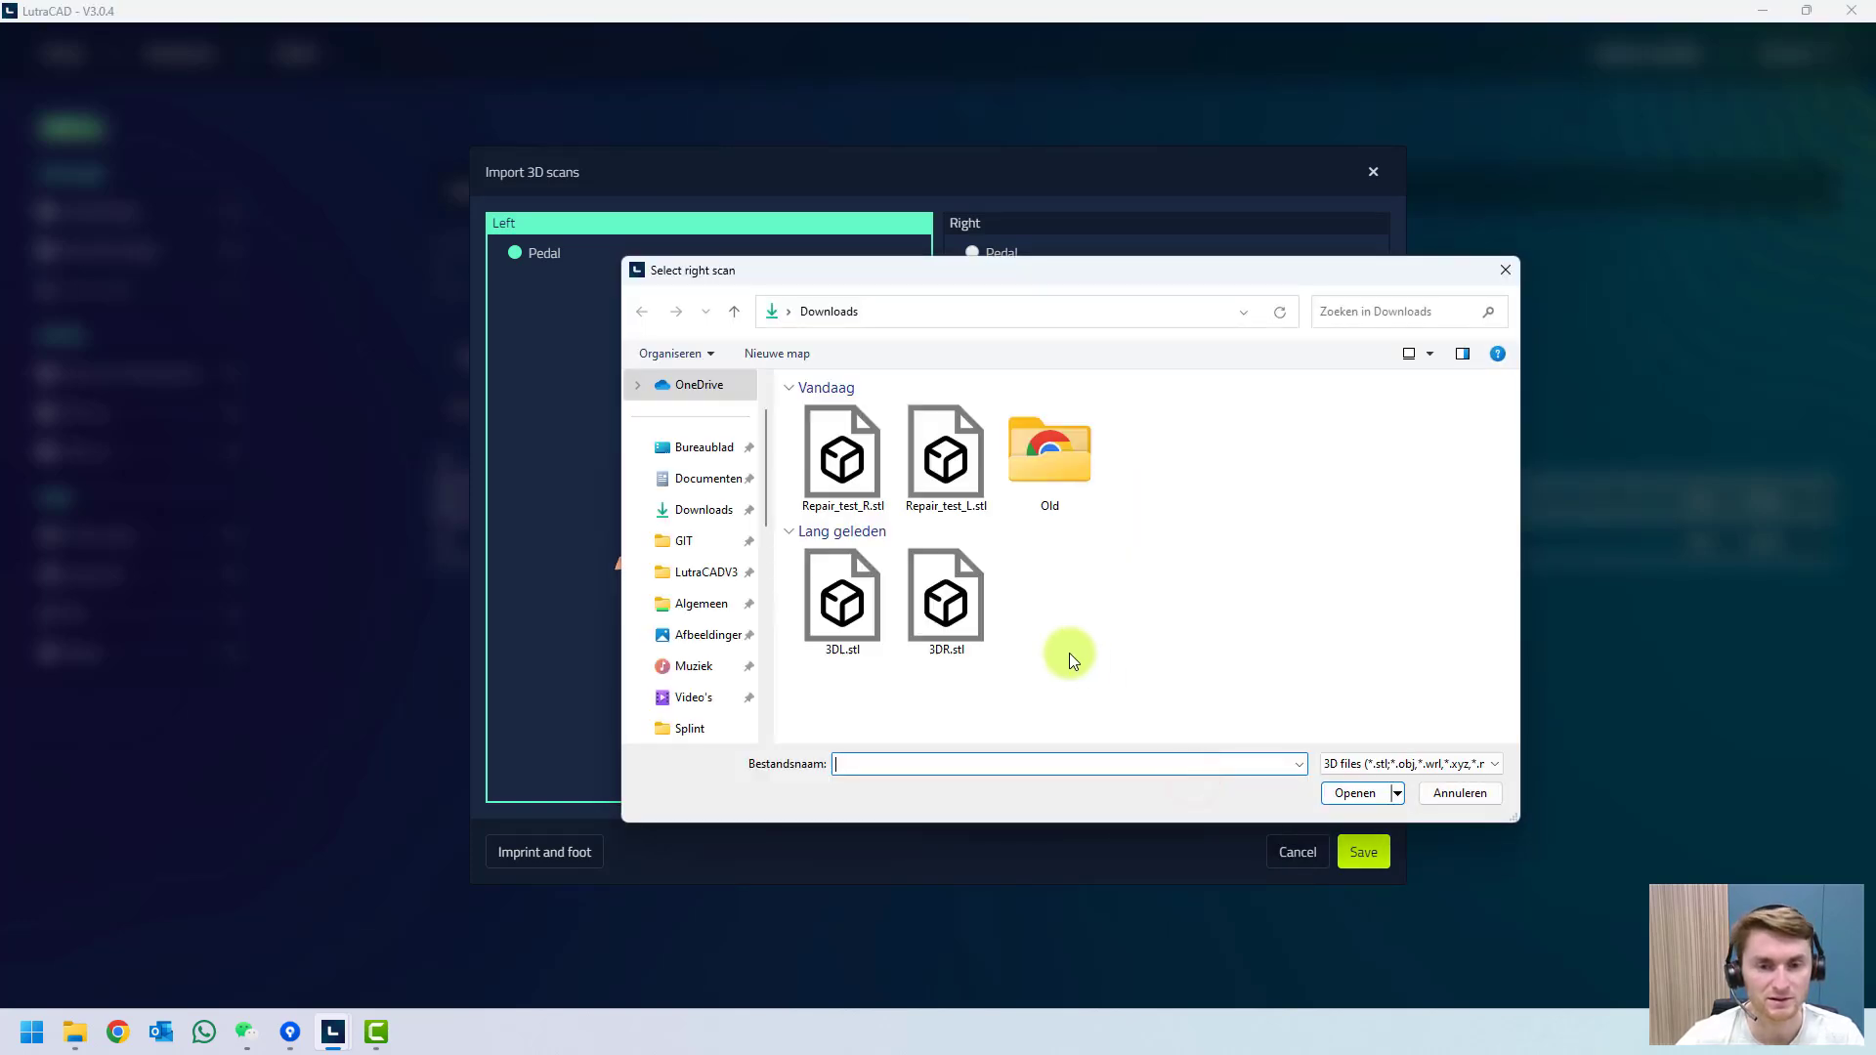
double_click(964, 601)
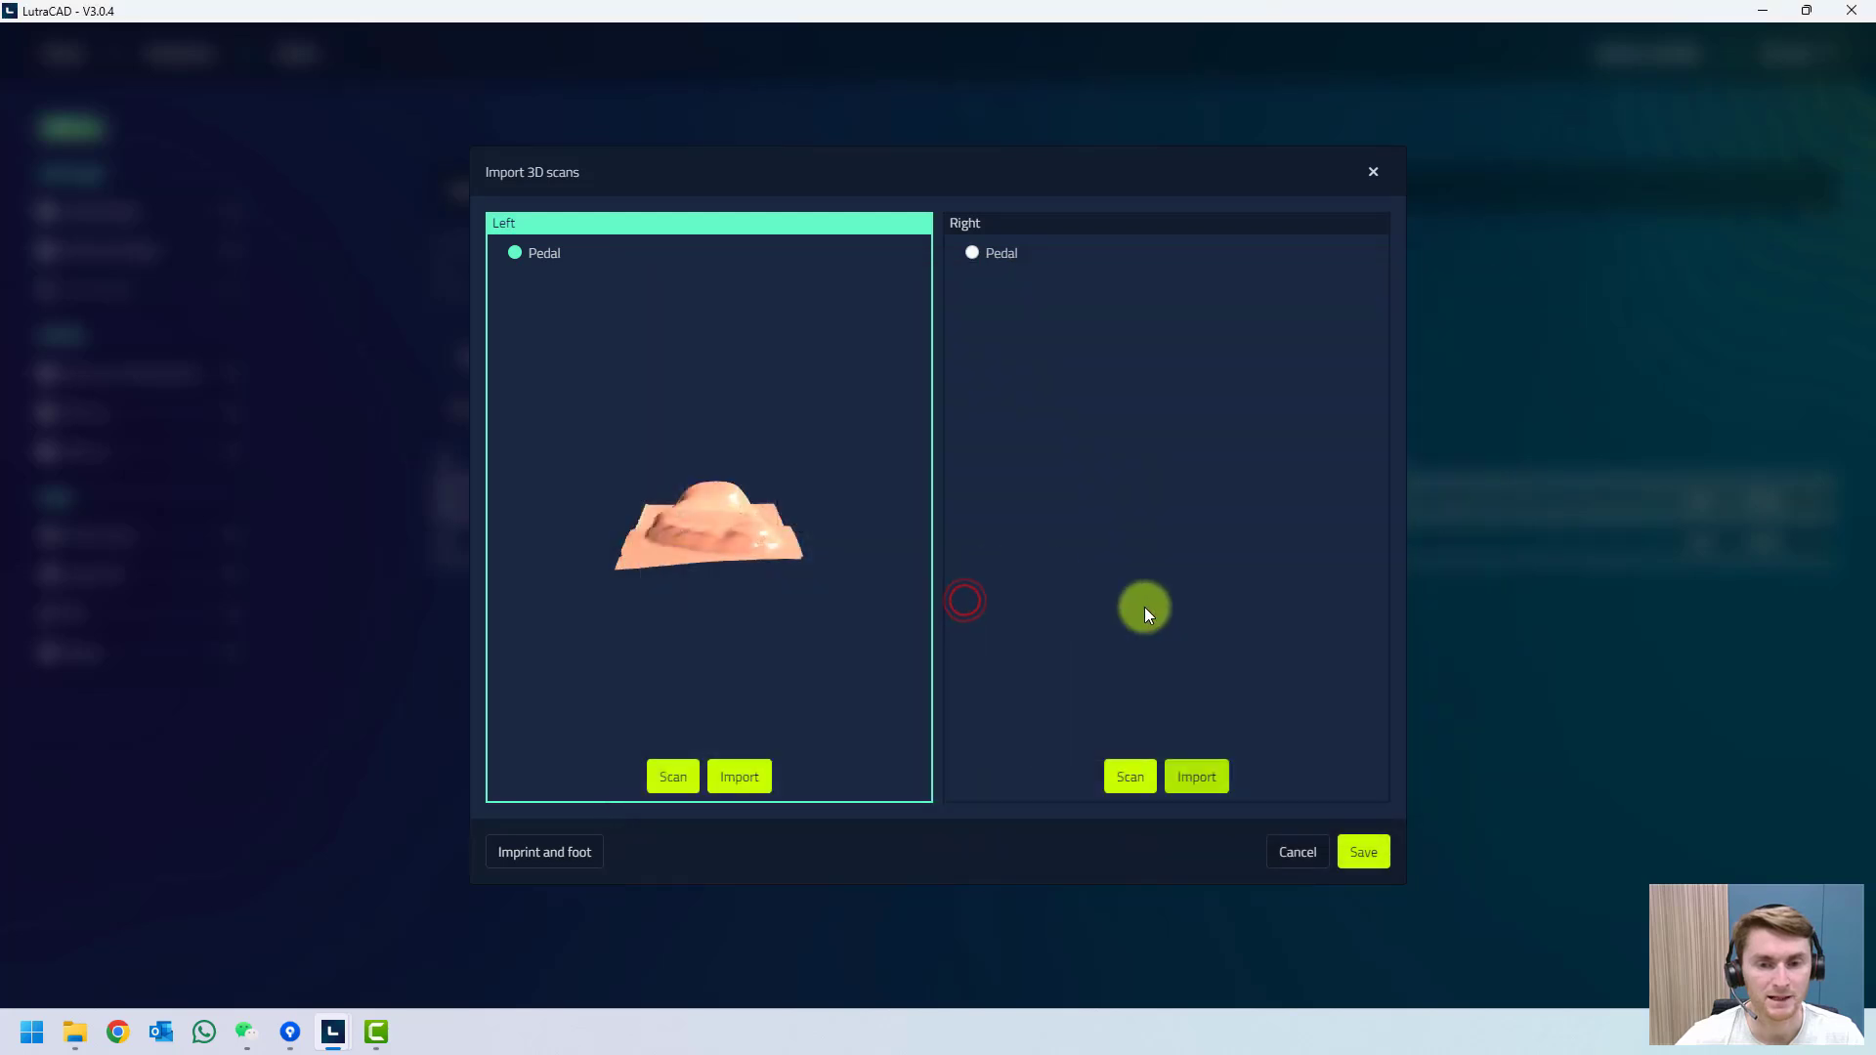
click(1364, 852)
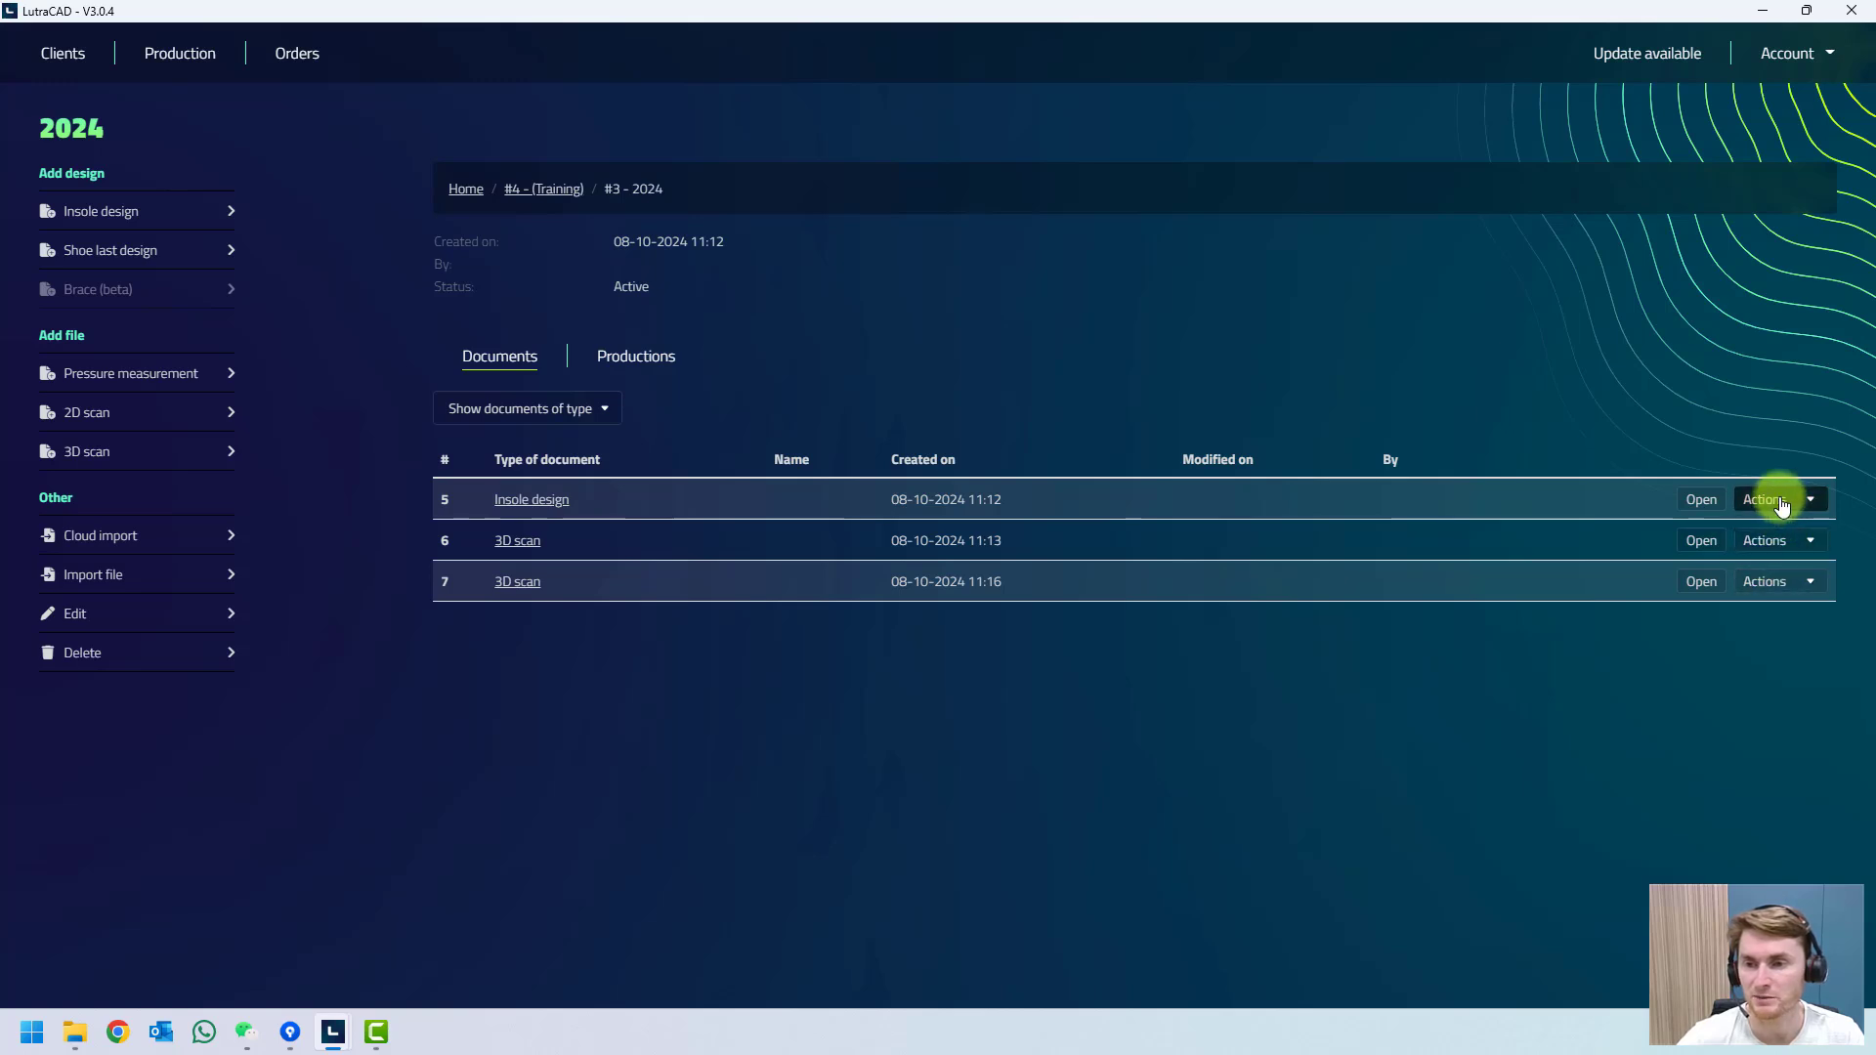
Check the document actions available for the insole design and open the design.
click(1780, 503)
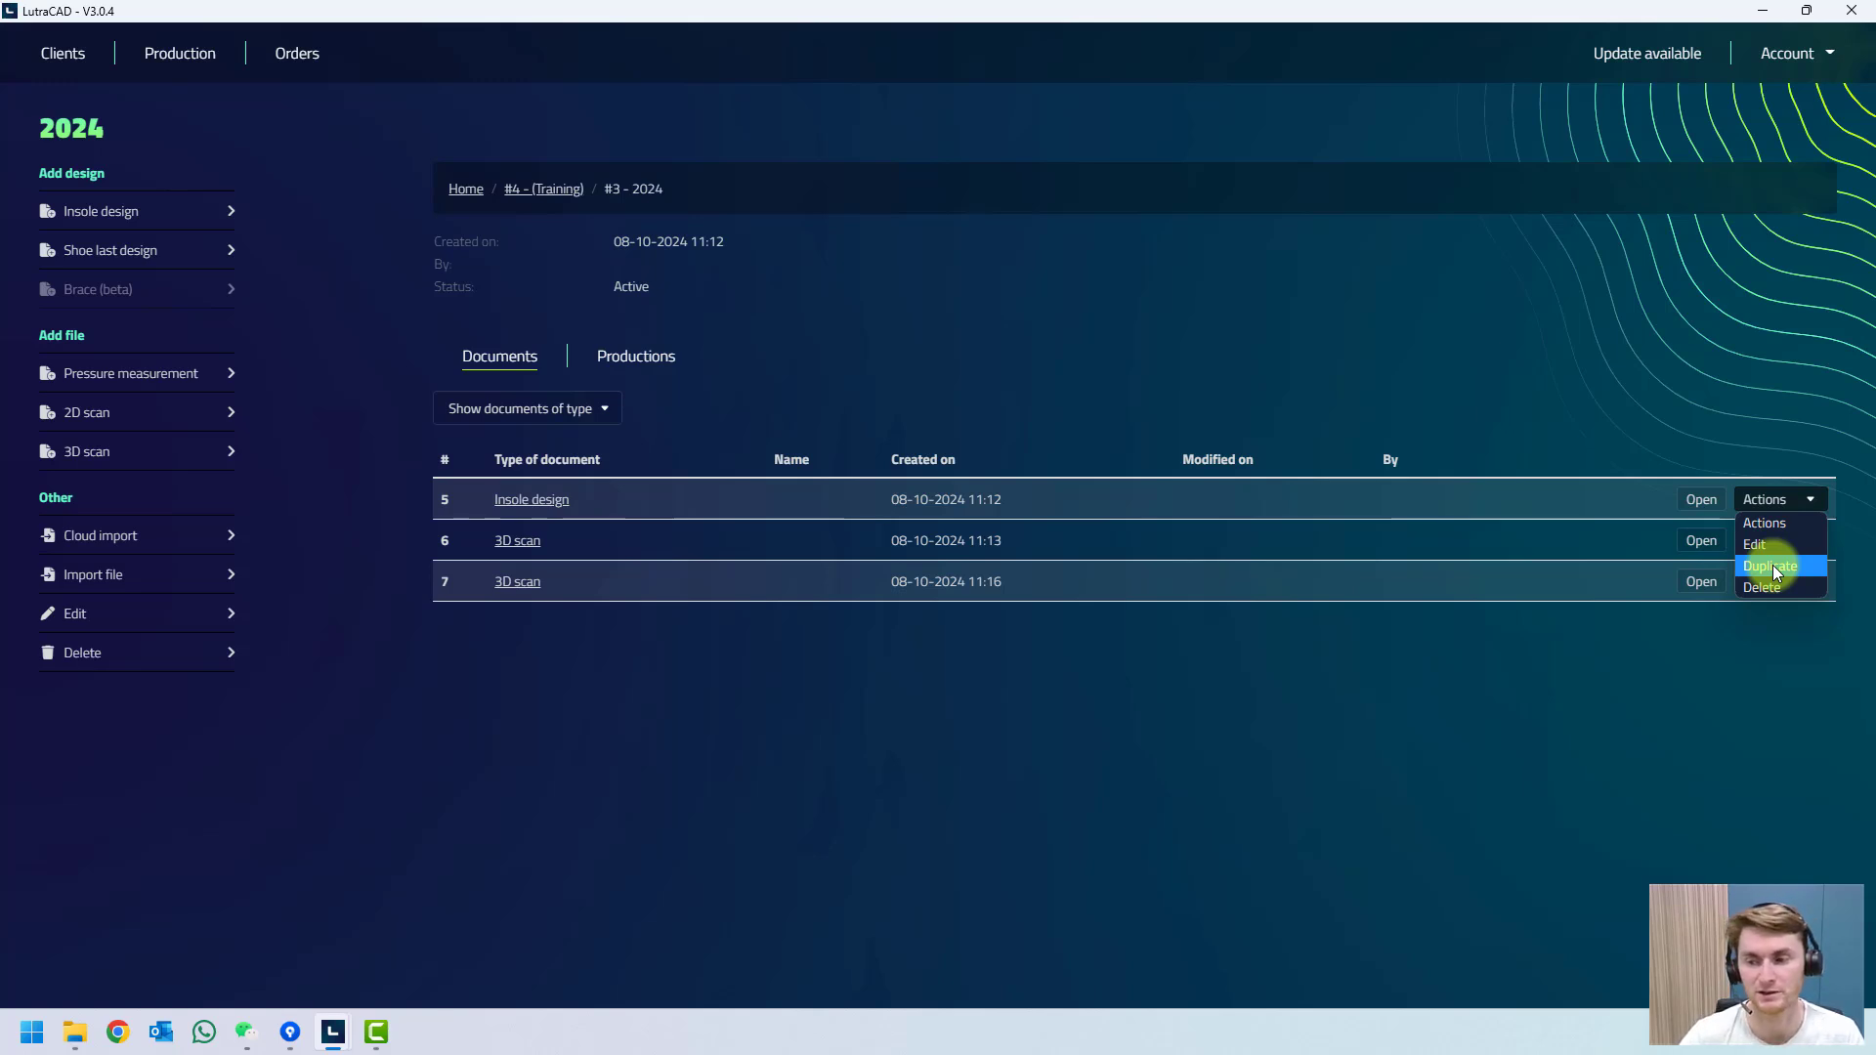
click(1585, 657)
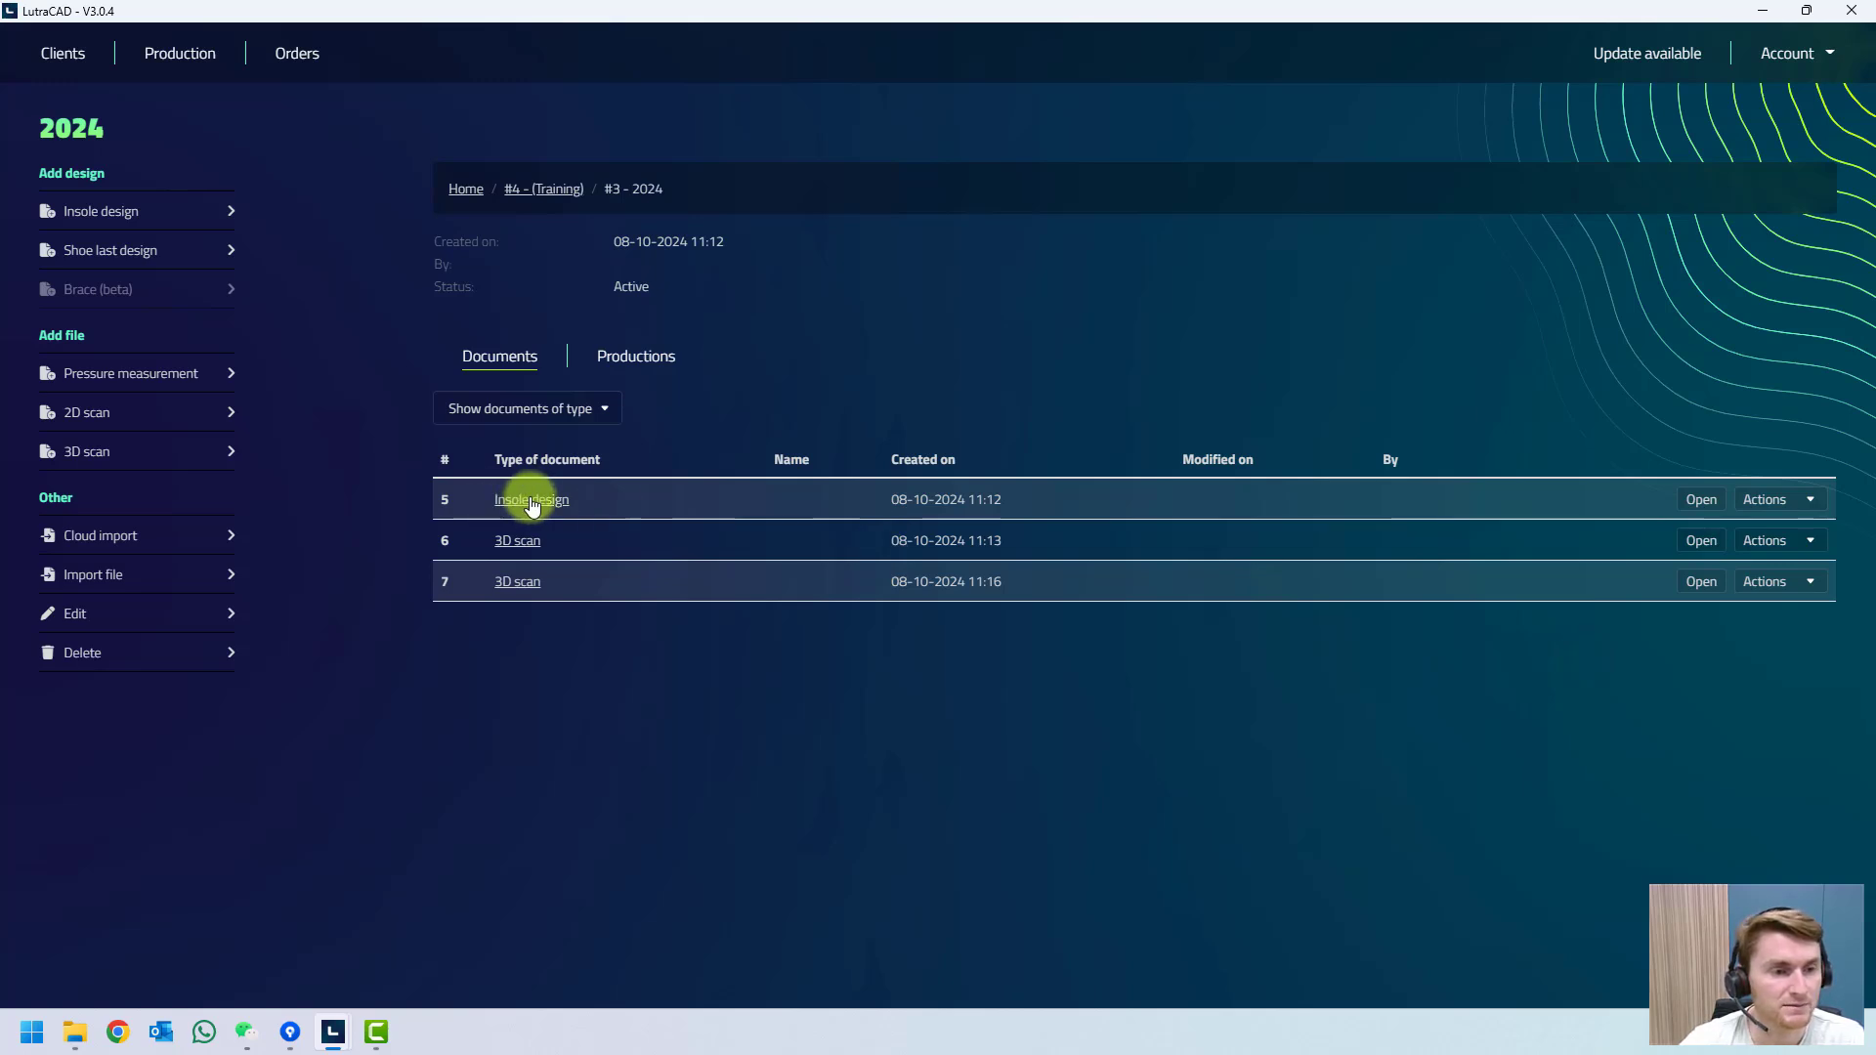
click(531, 501)
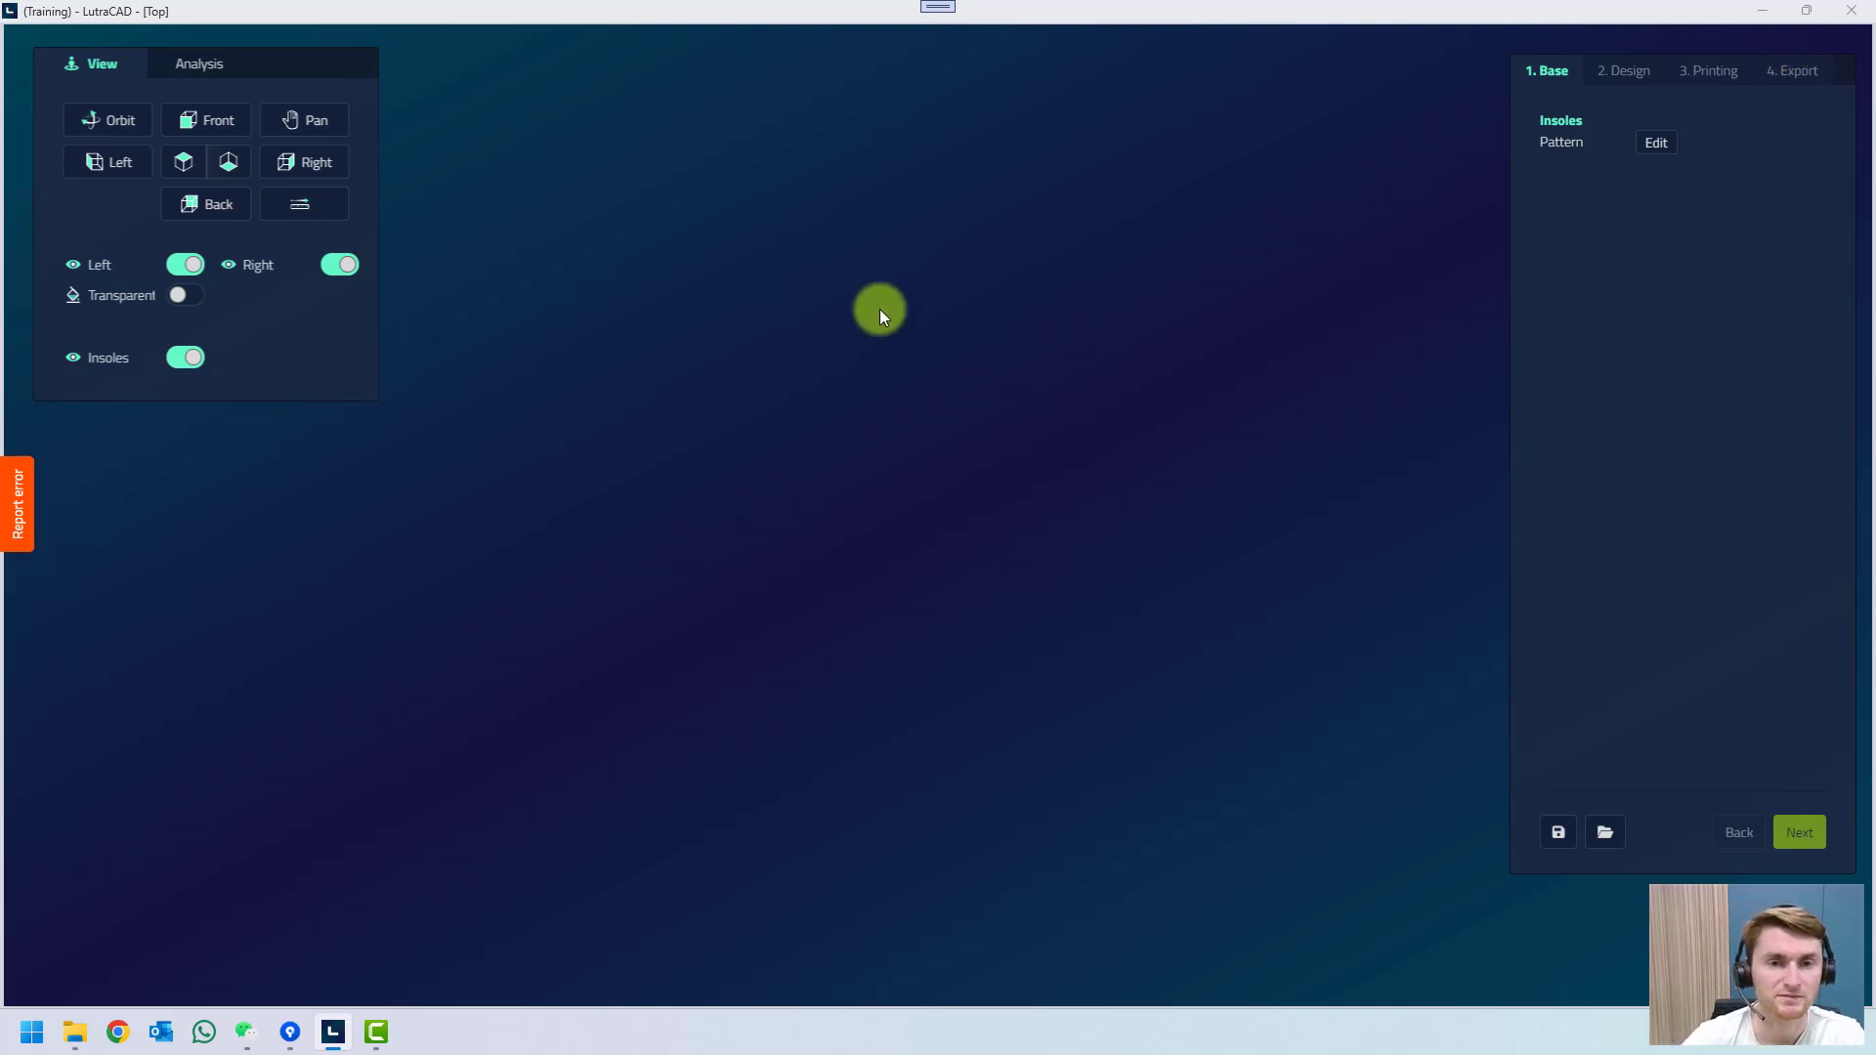
Review the Prefab 3D, Sensomotoric and Import pattern categories, and choose the Full Contact Durea pattern for the insoles.
click(1659, 153)
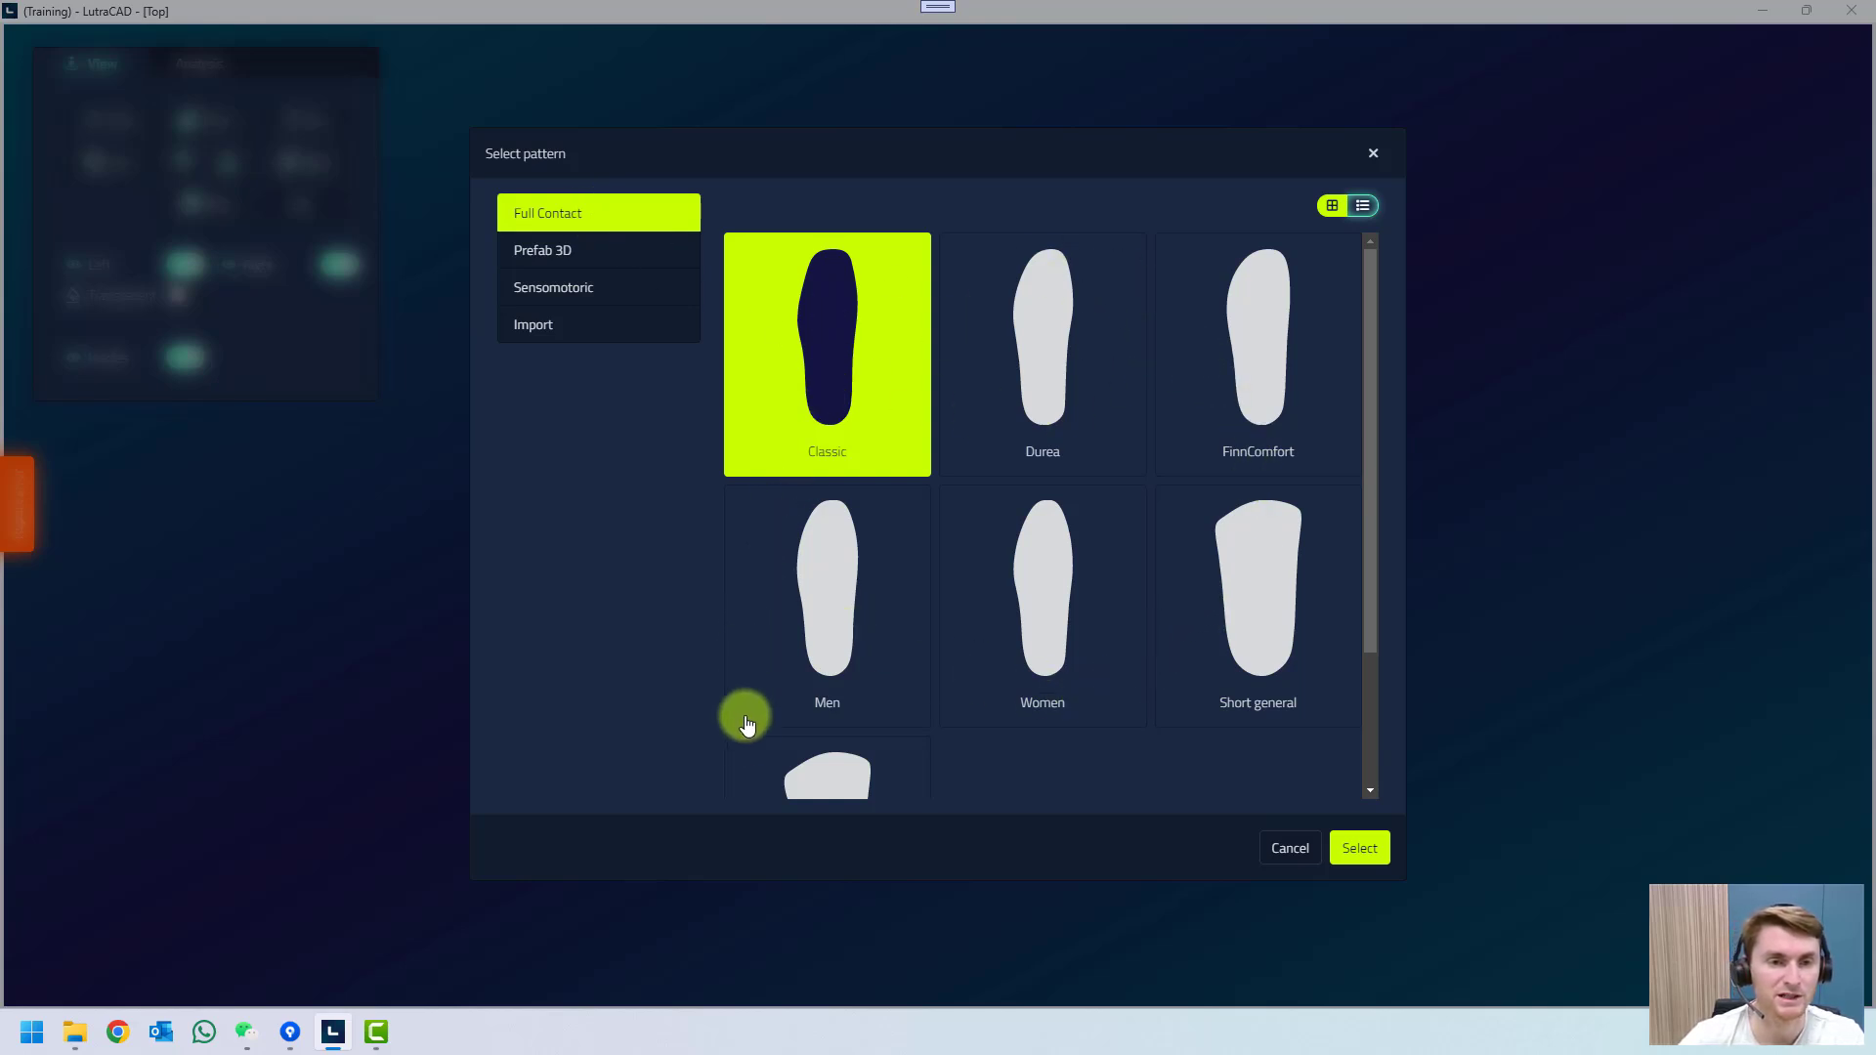
click(558, 254)
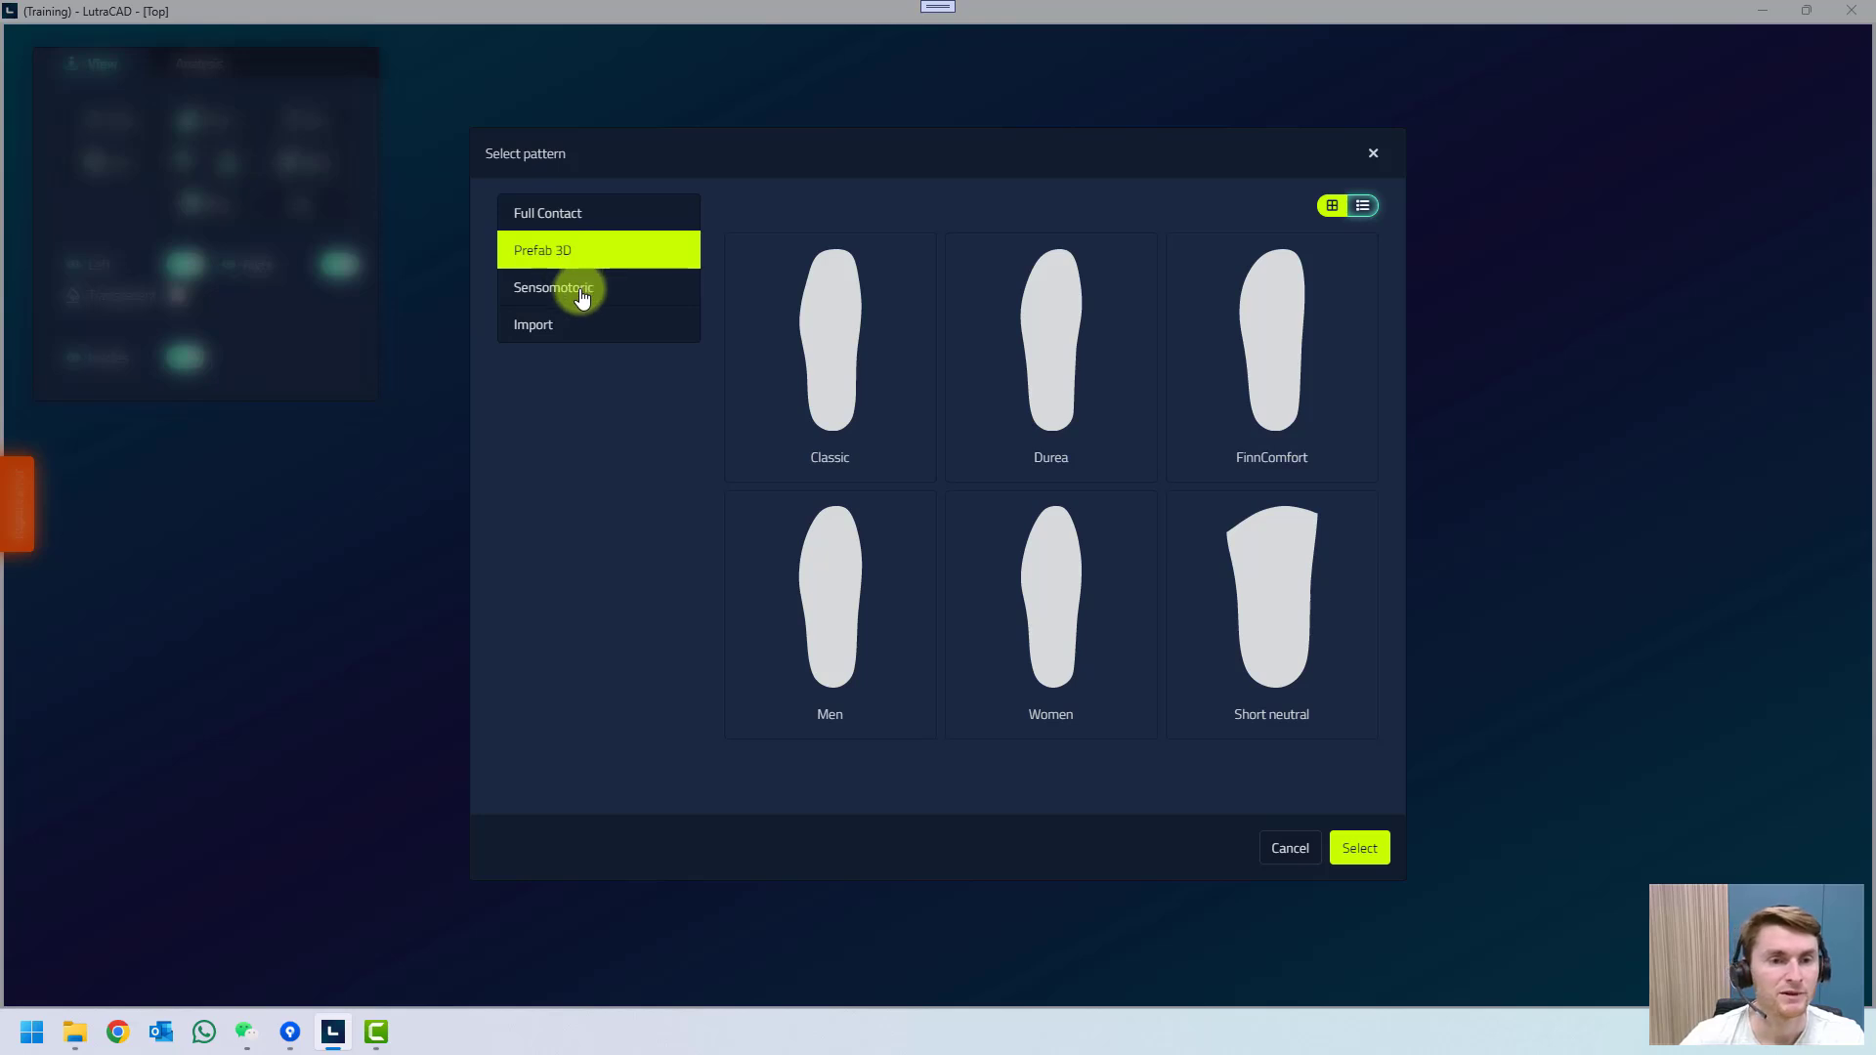
click(583, 295)
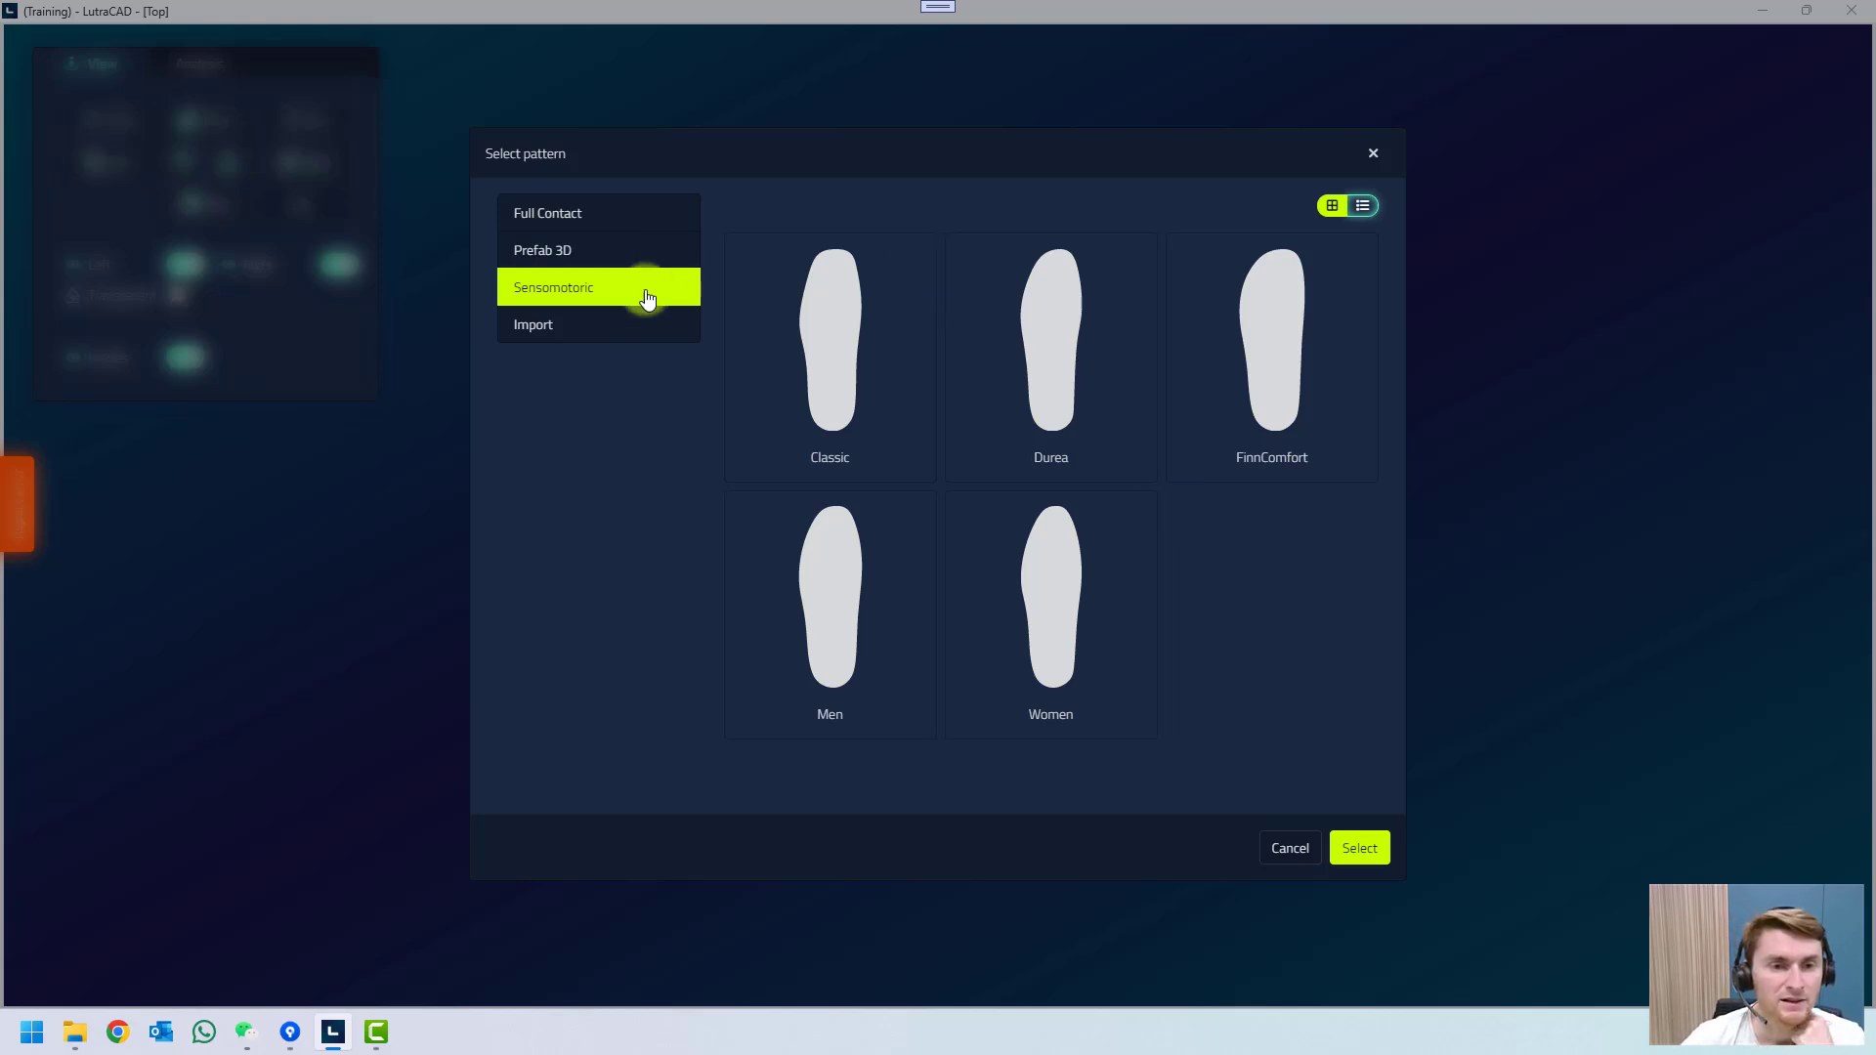
click(589, 333)
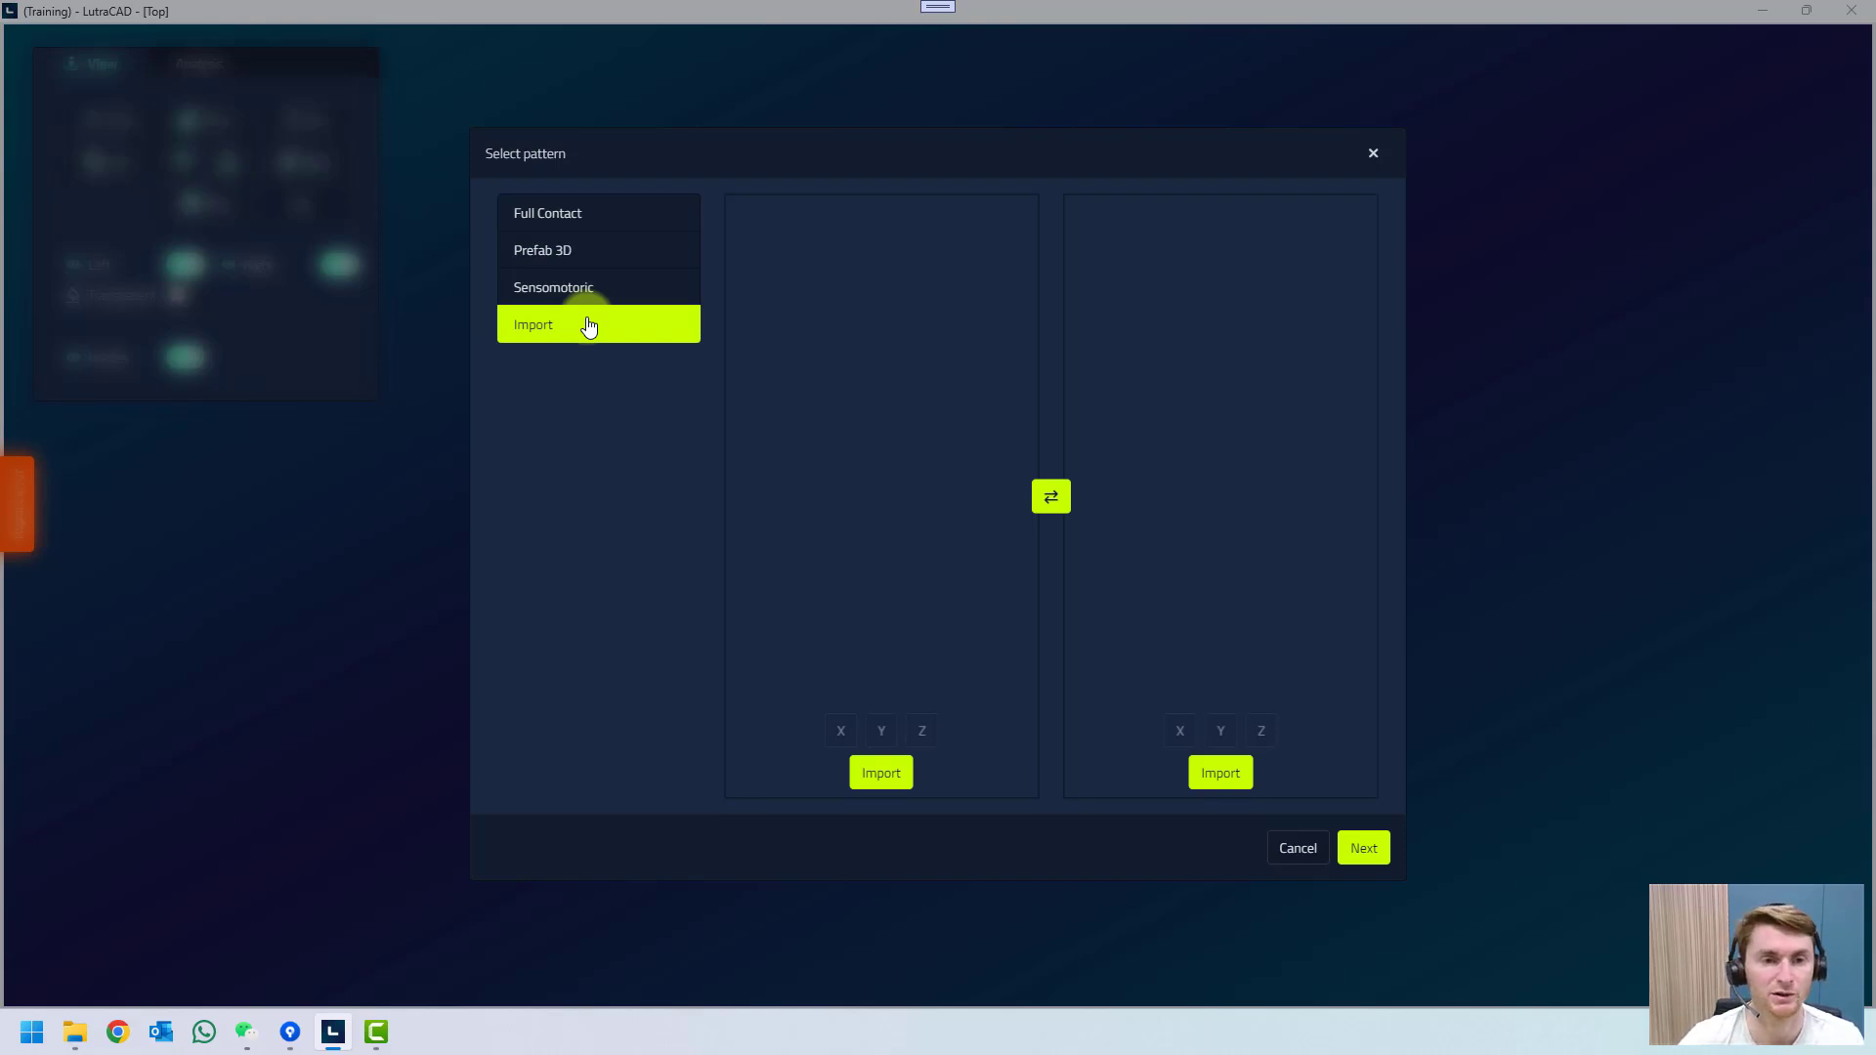
click(570, 214)
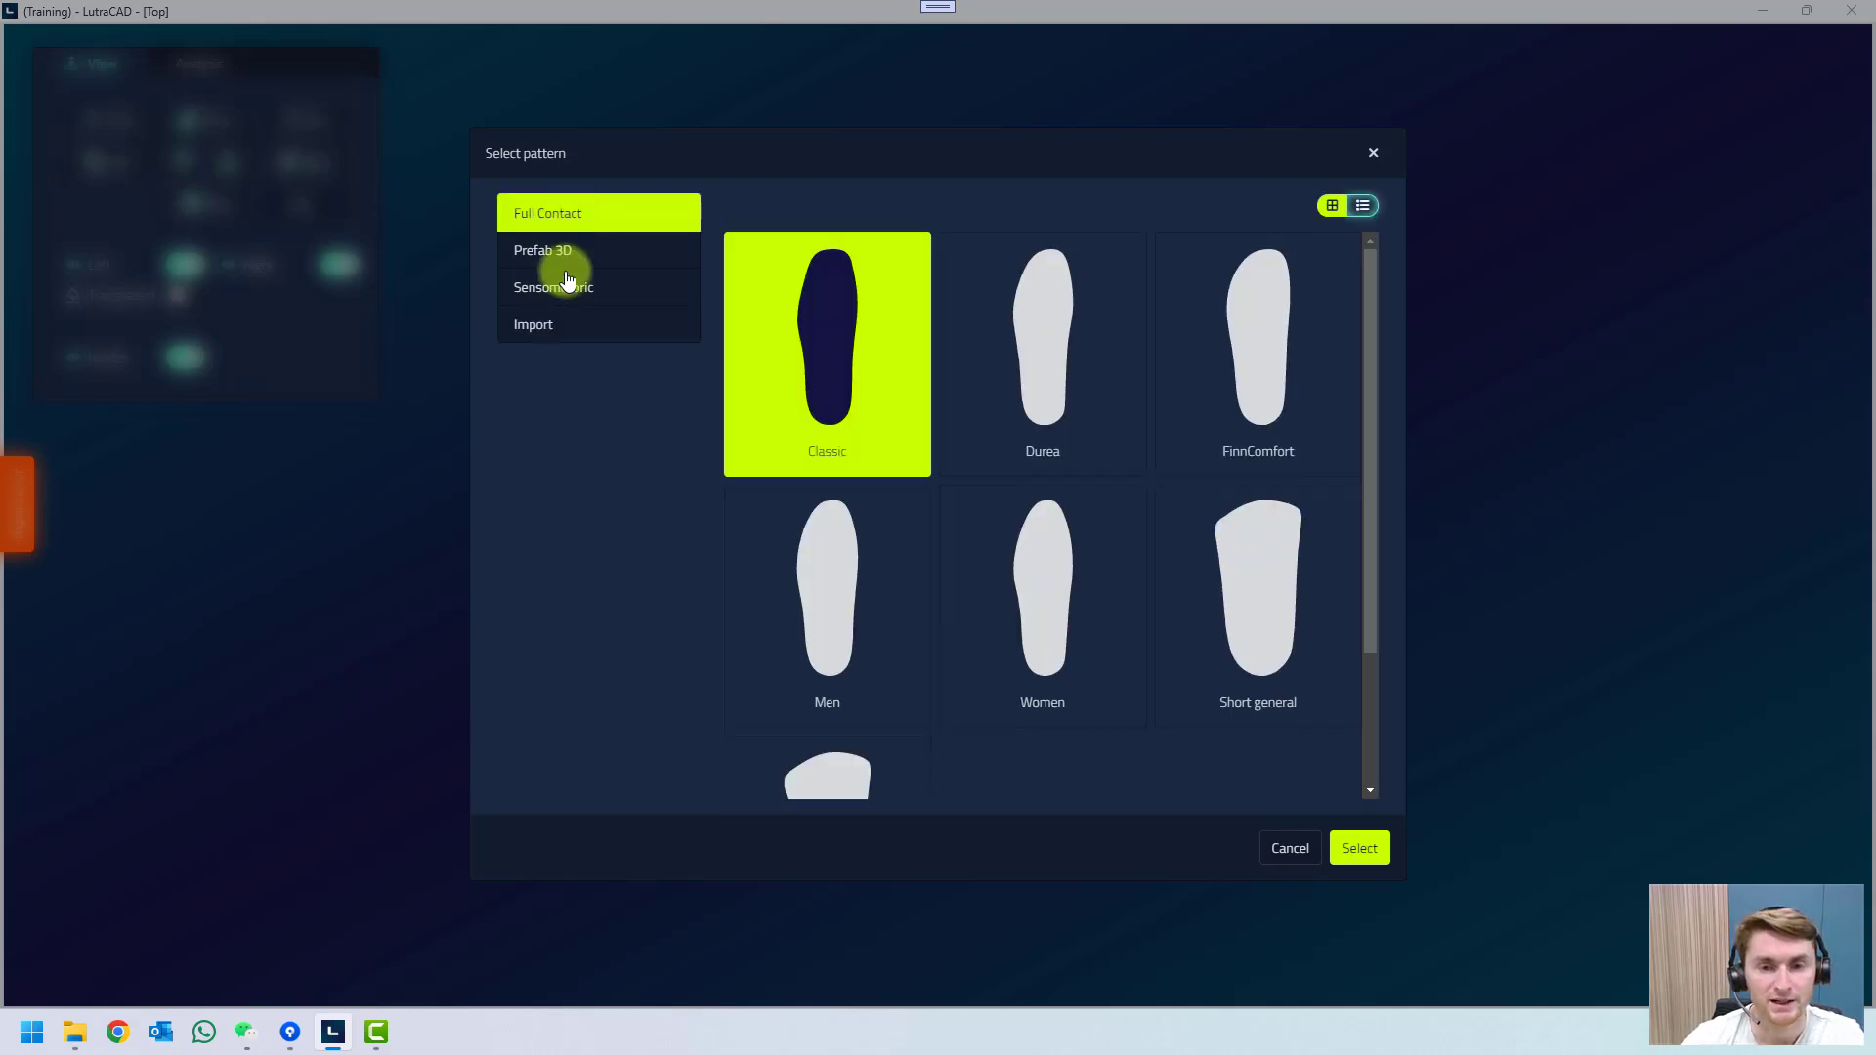
click(675, 791)
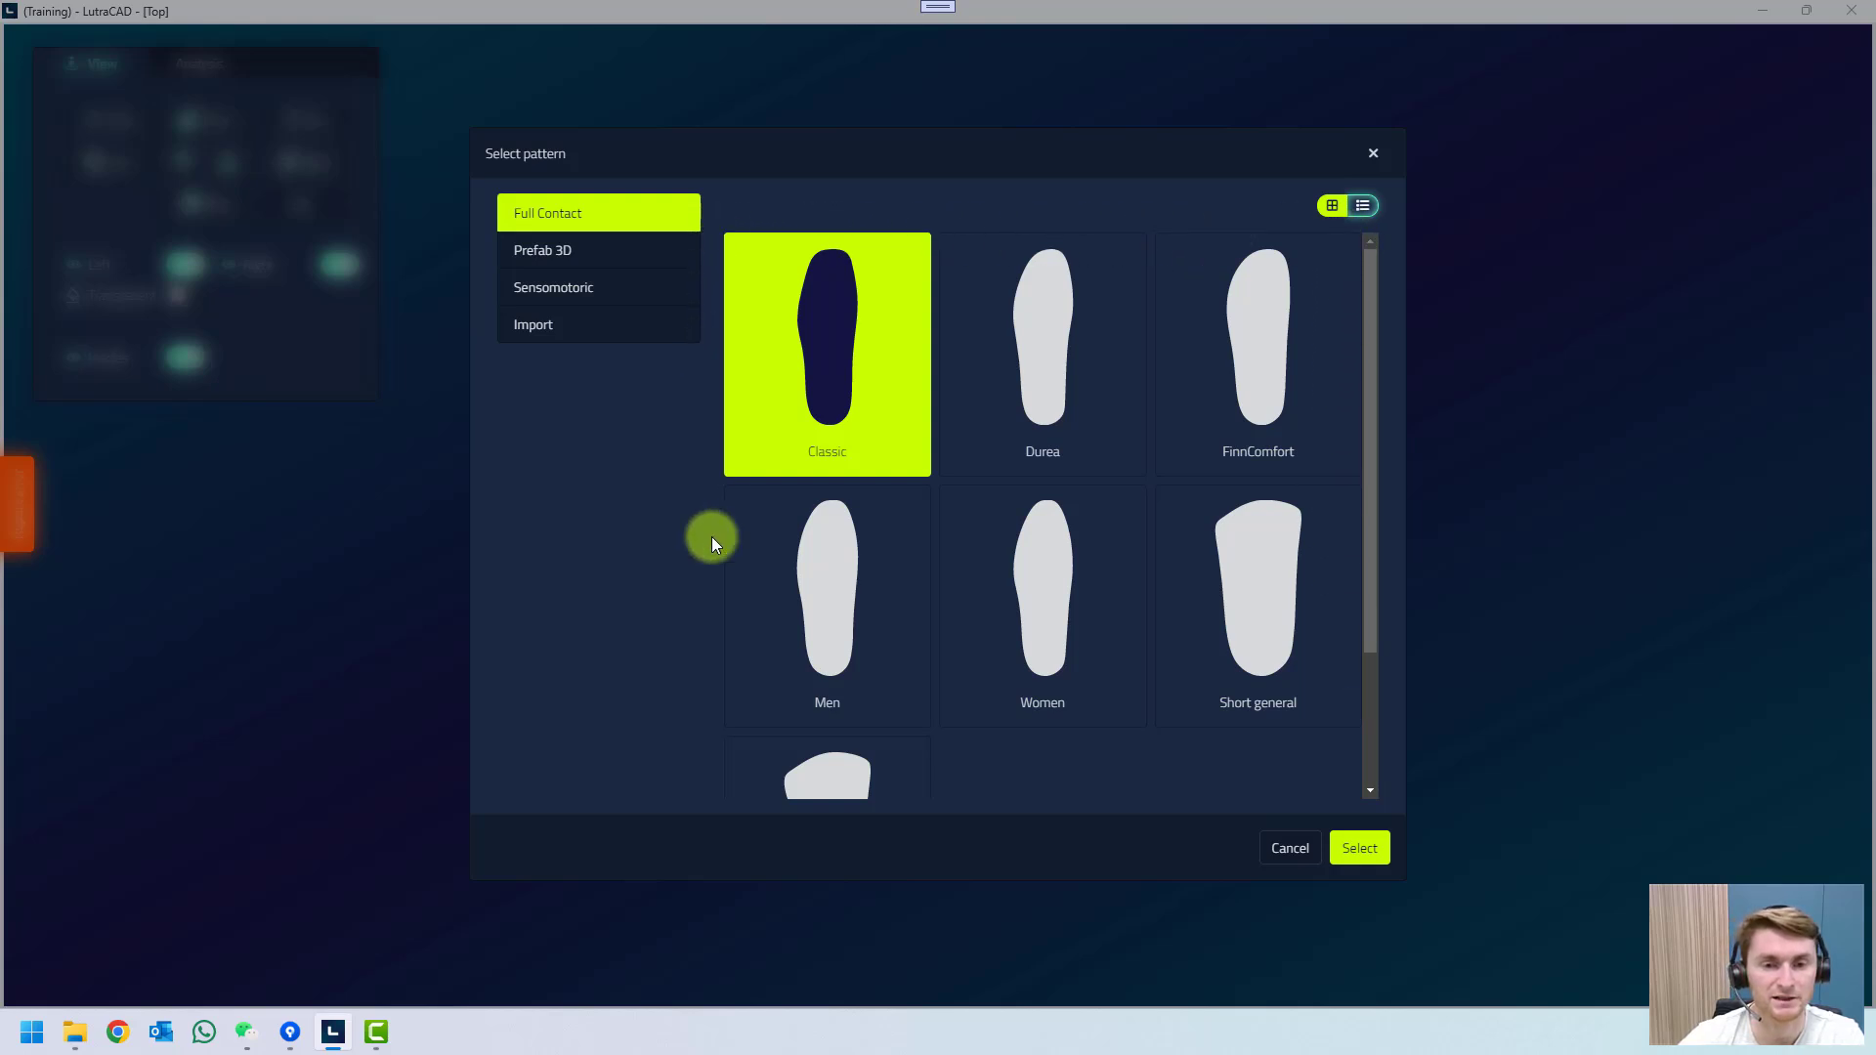
click(1040, 376)
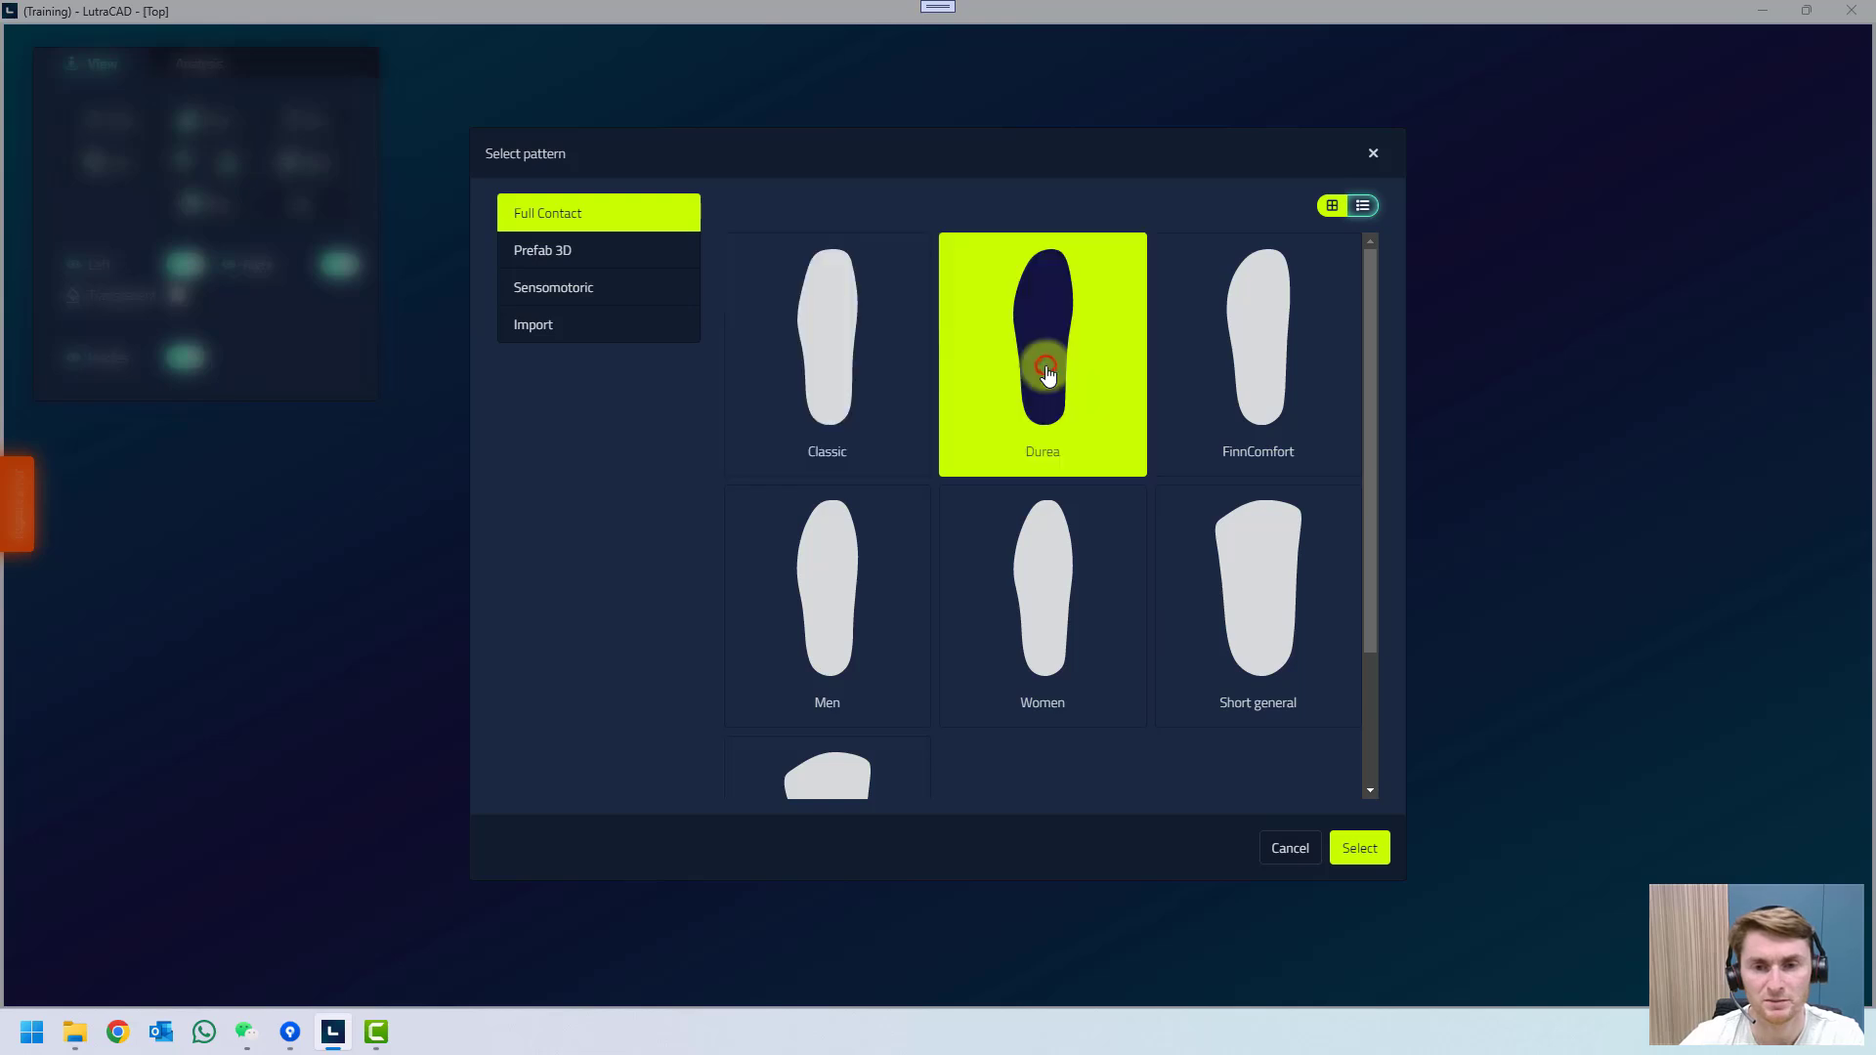
click(1362, 850)
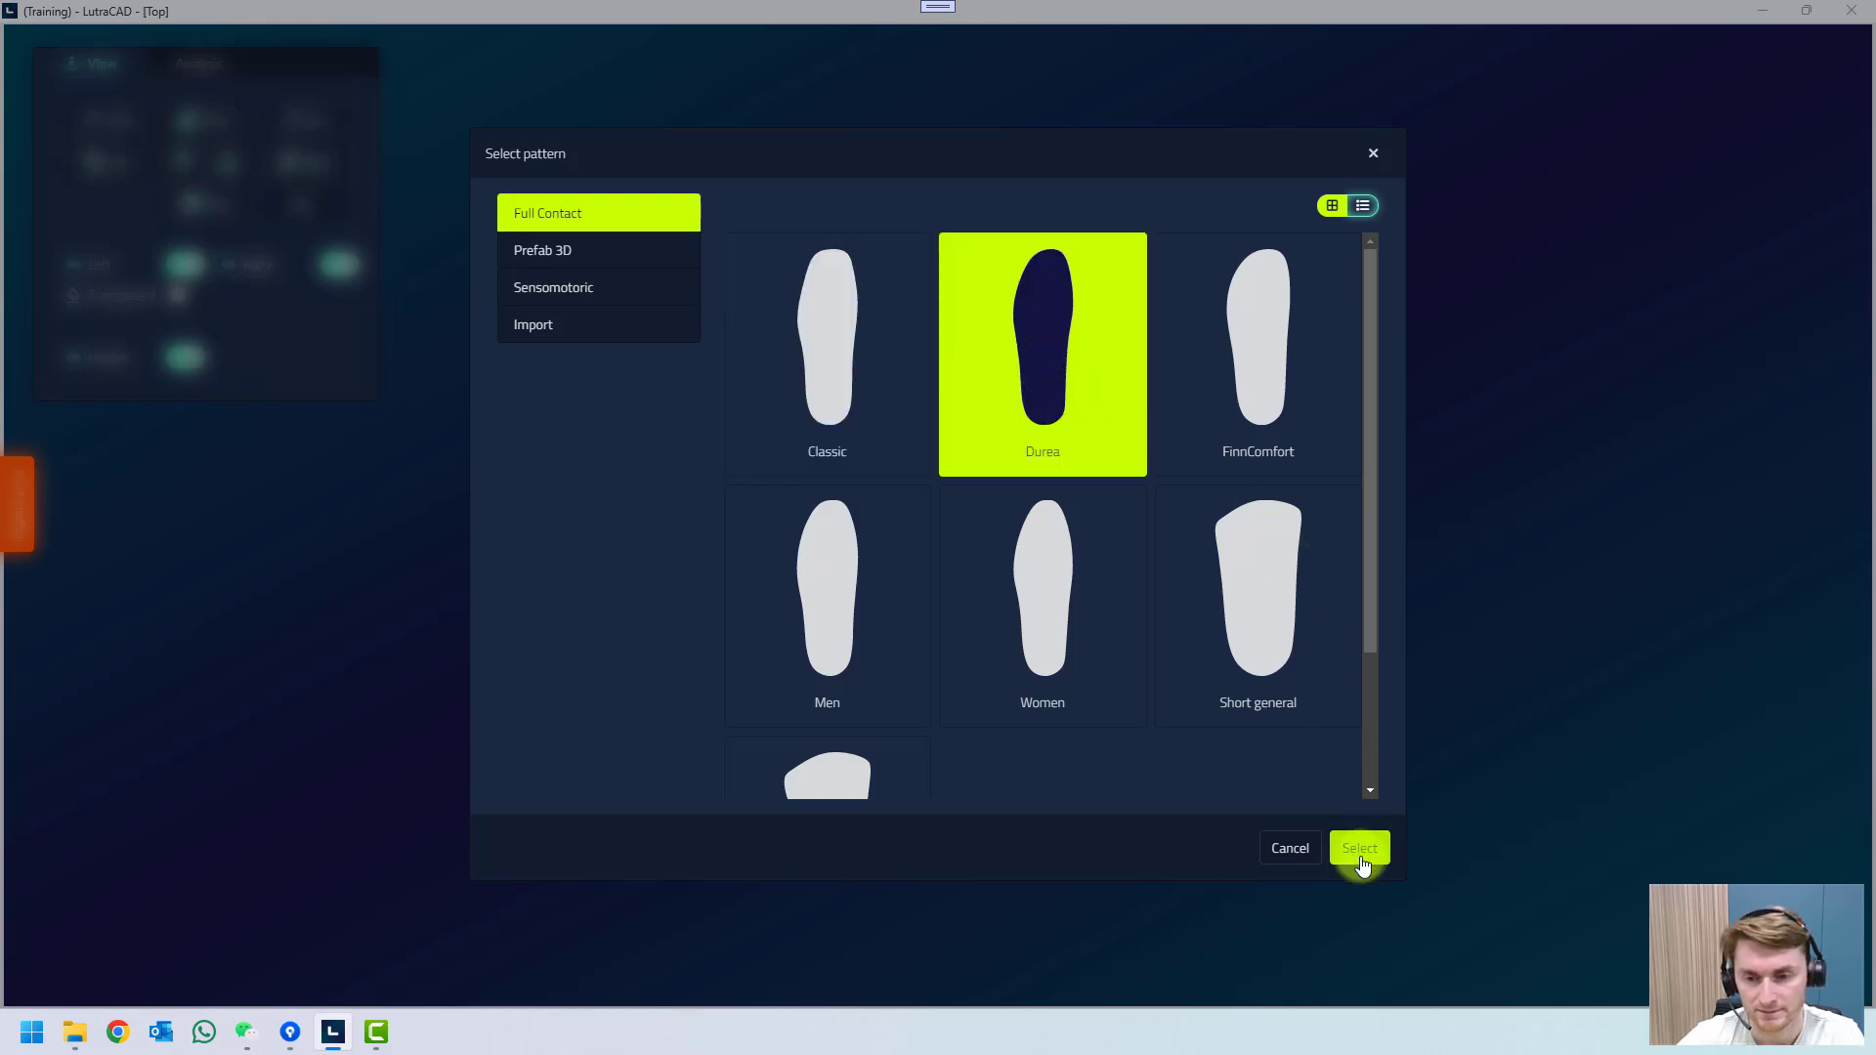
click(1362, 852)
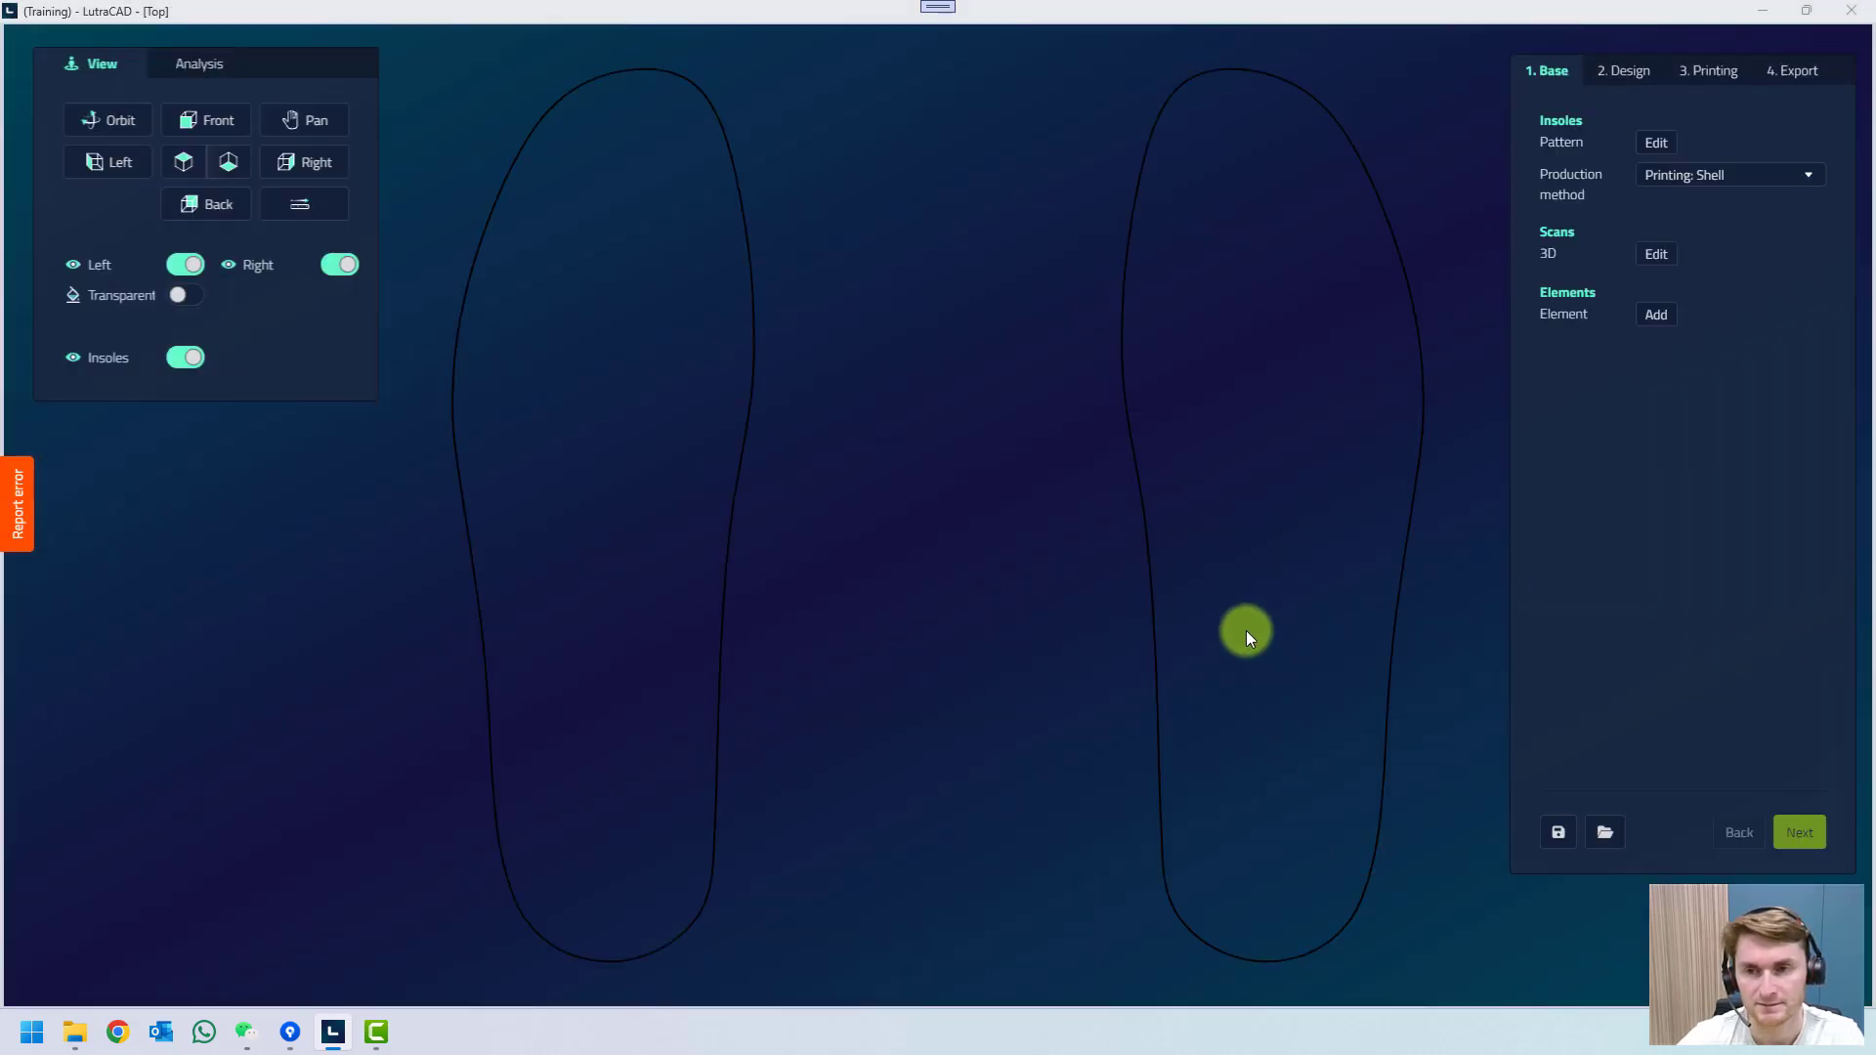
Set the insoles' production method to Printing: Solid.
click(1677, 184)
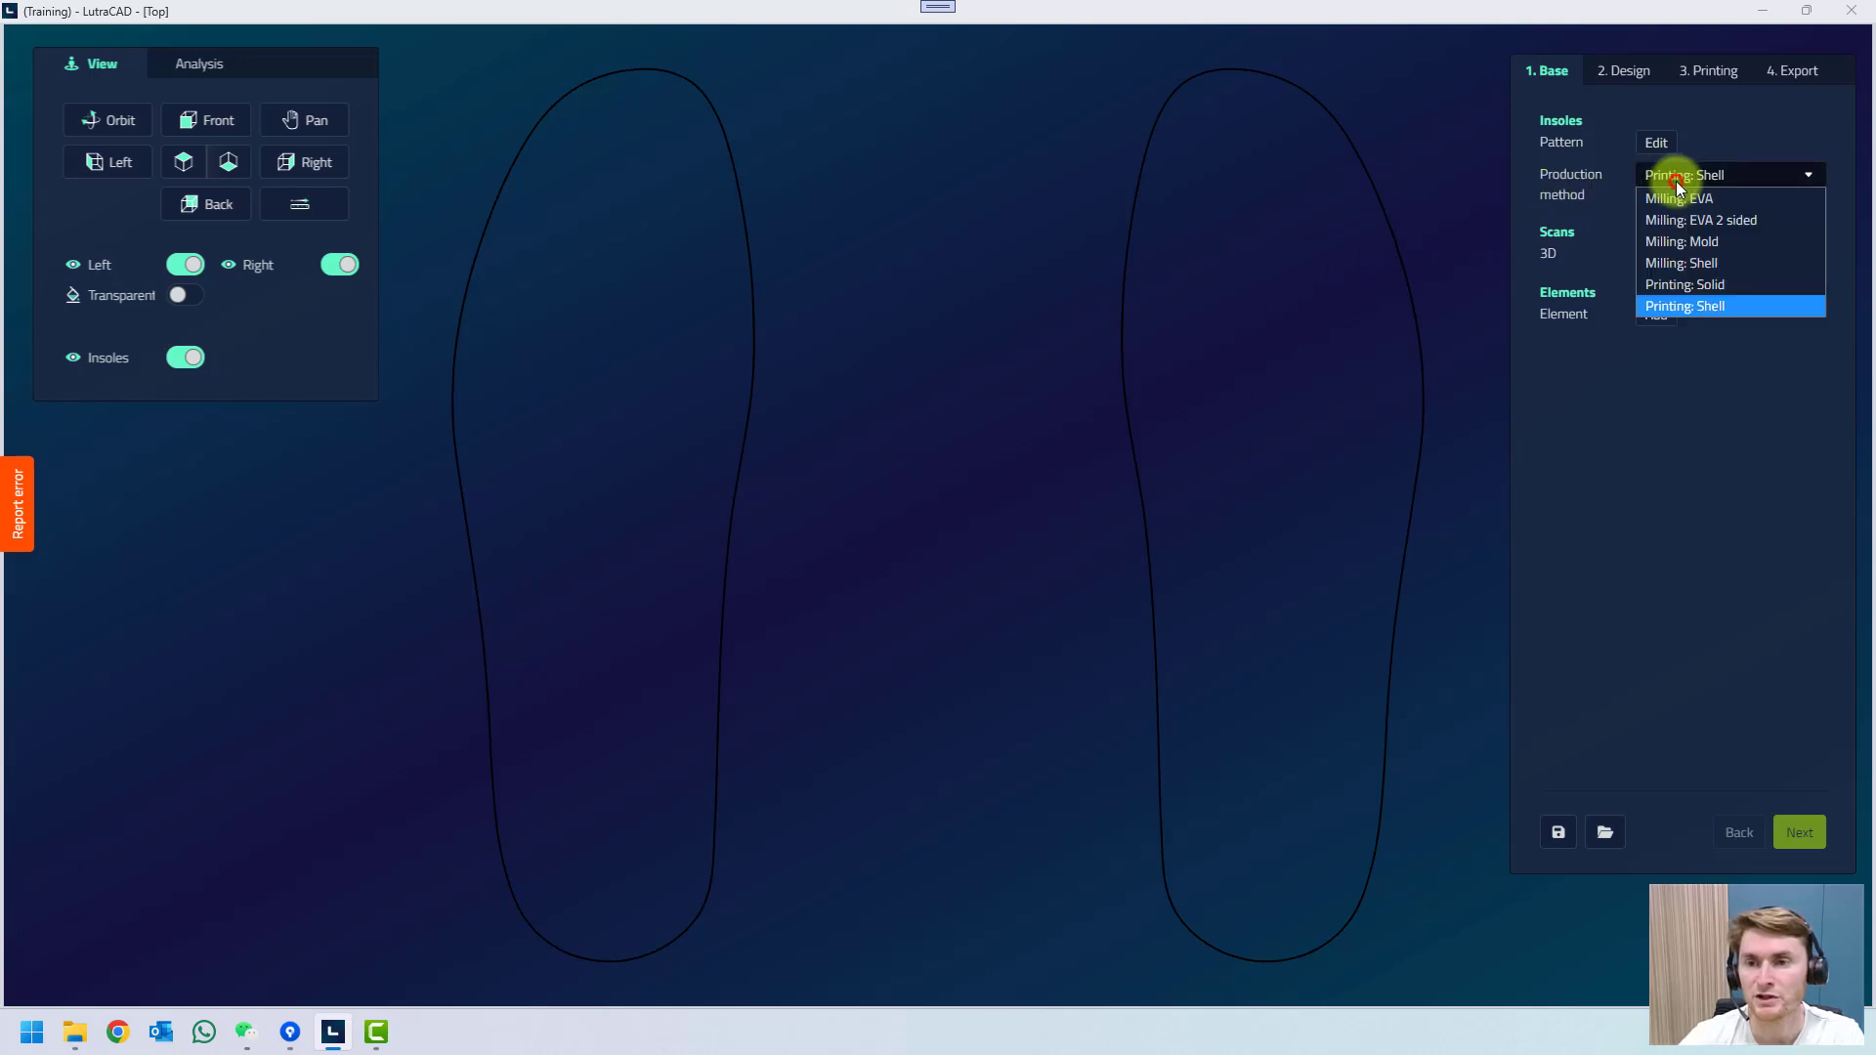
click(1728, 285)
scroll(1047, 414, down, 2)
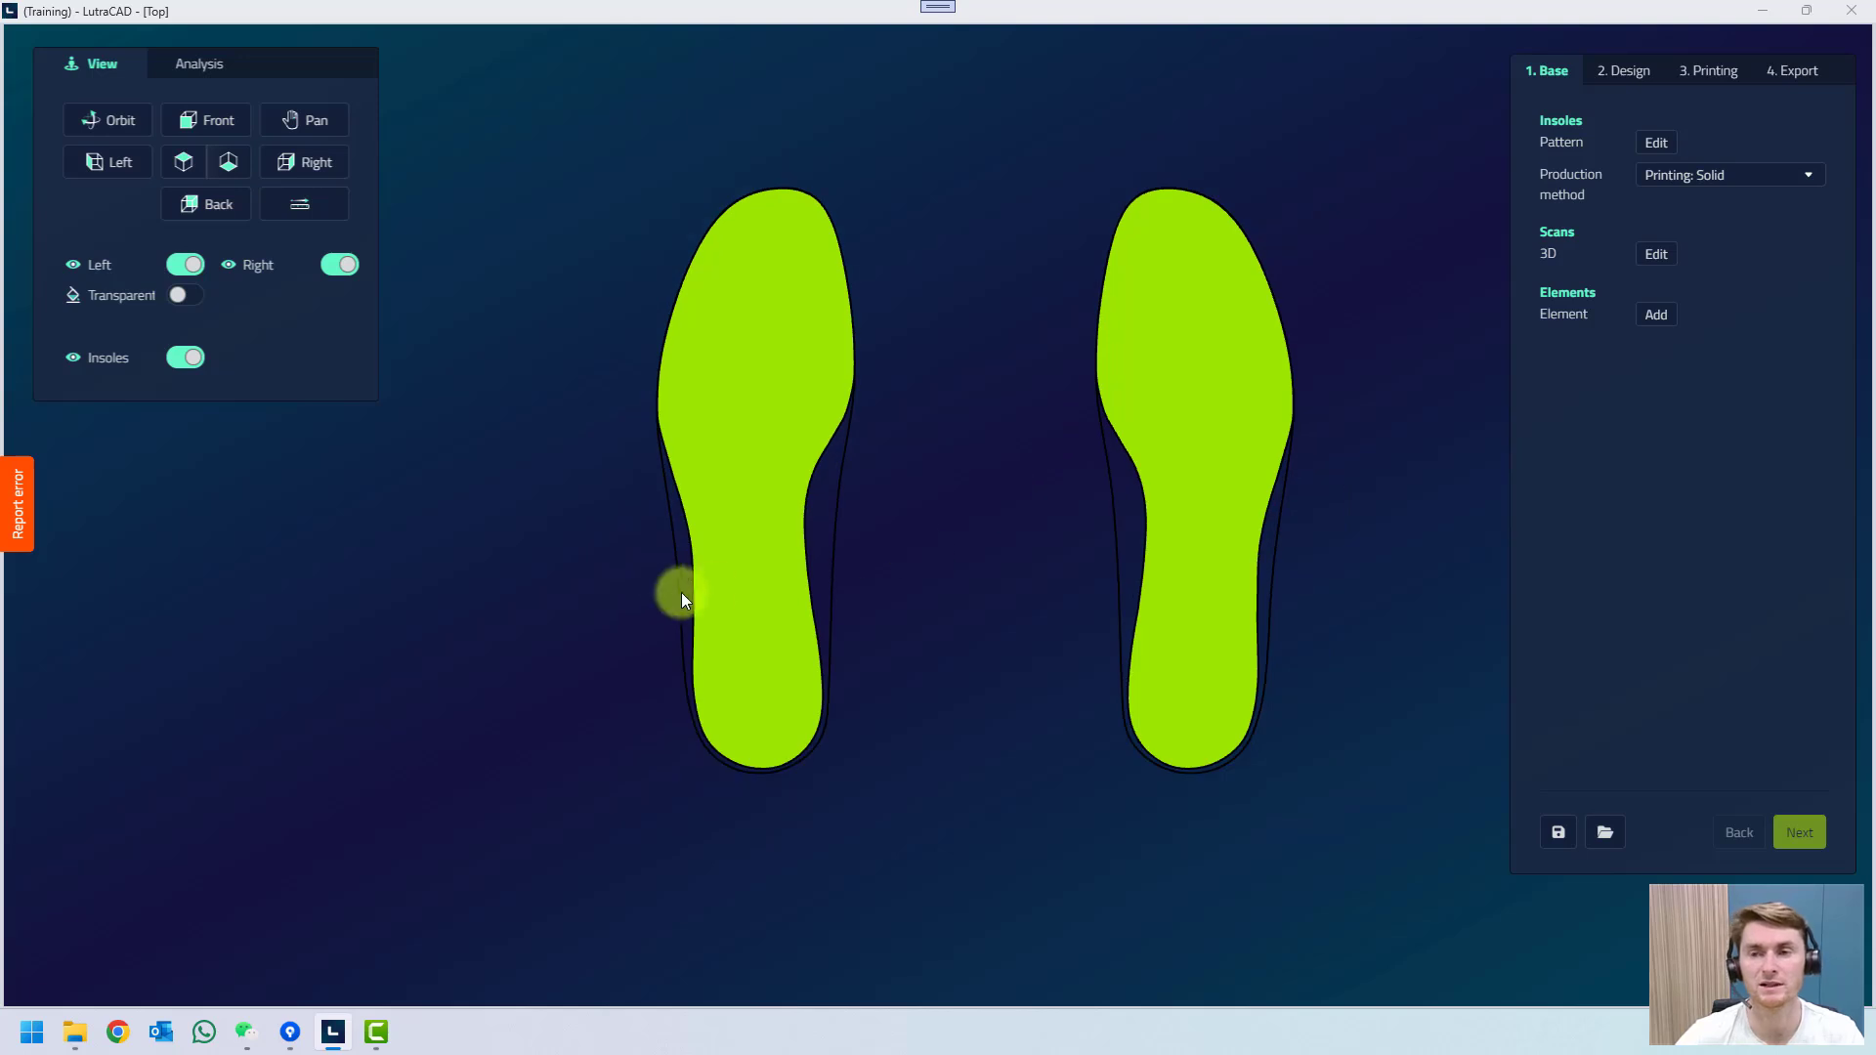
Load the 3D scan dated 10/08/2024 11:16 AM into the insole design.
mouse_move(682, 593)
middle_down()
mouse_move(1128, 392)
mouse_move(1177, 343)
mouse_move(1378, 331)
mouse_move(1110, 339)
mouse_move(1035, 473)
mouse_move(905, 566)
mouse_move(759, 591)
mouse_move(729, 570)
mouse_move(1012, 311)
mouse_move(1135, 143)
mouse_move(1239, 280)
mouse_move(1189, 411)
mouse_move(1081, 436)
mouse_move(1001, 419)
mouse_move(1094, 346)
mouse_move(1097, 620)
mouse_move(700, 590)
middle_up()
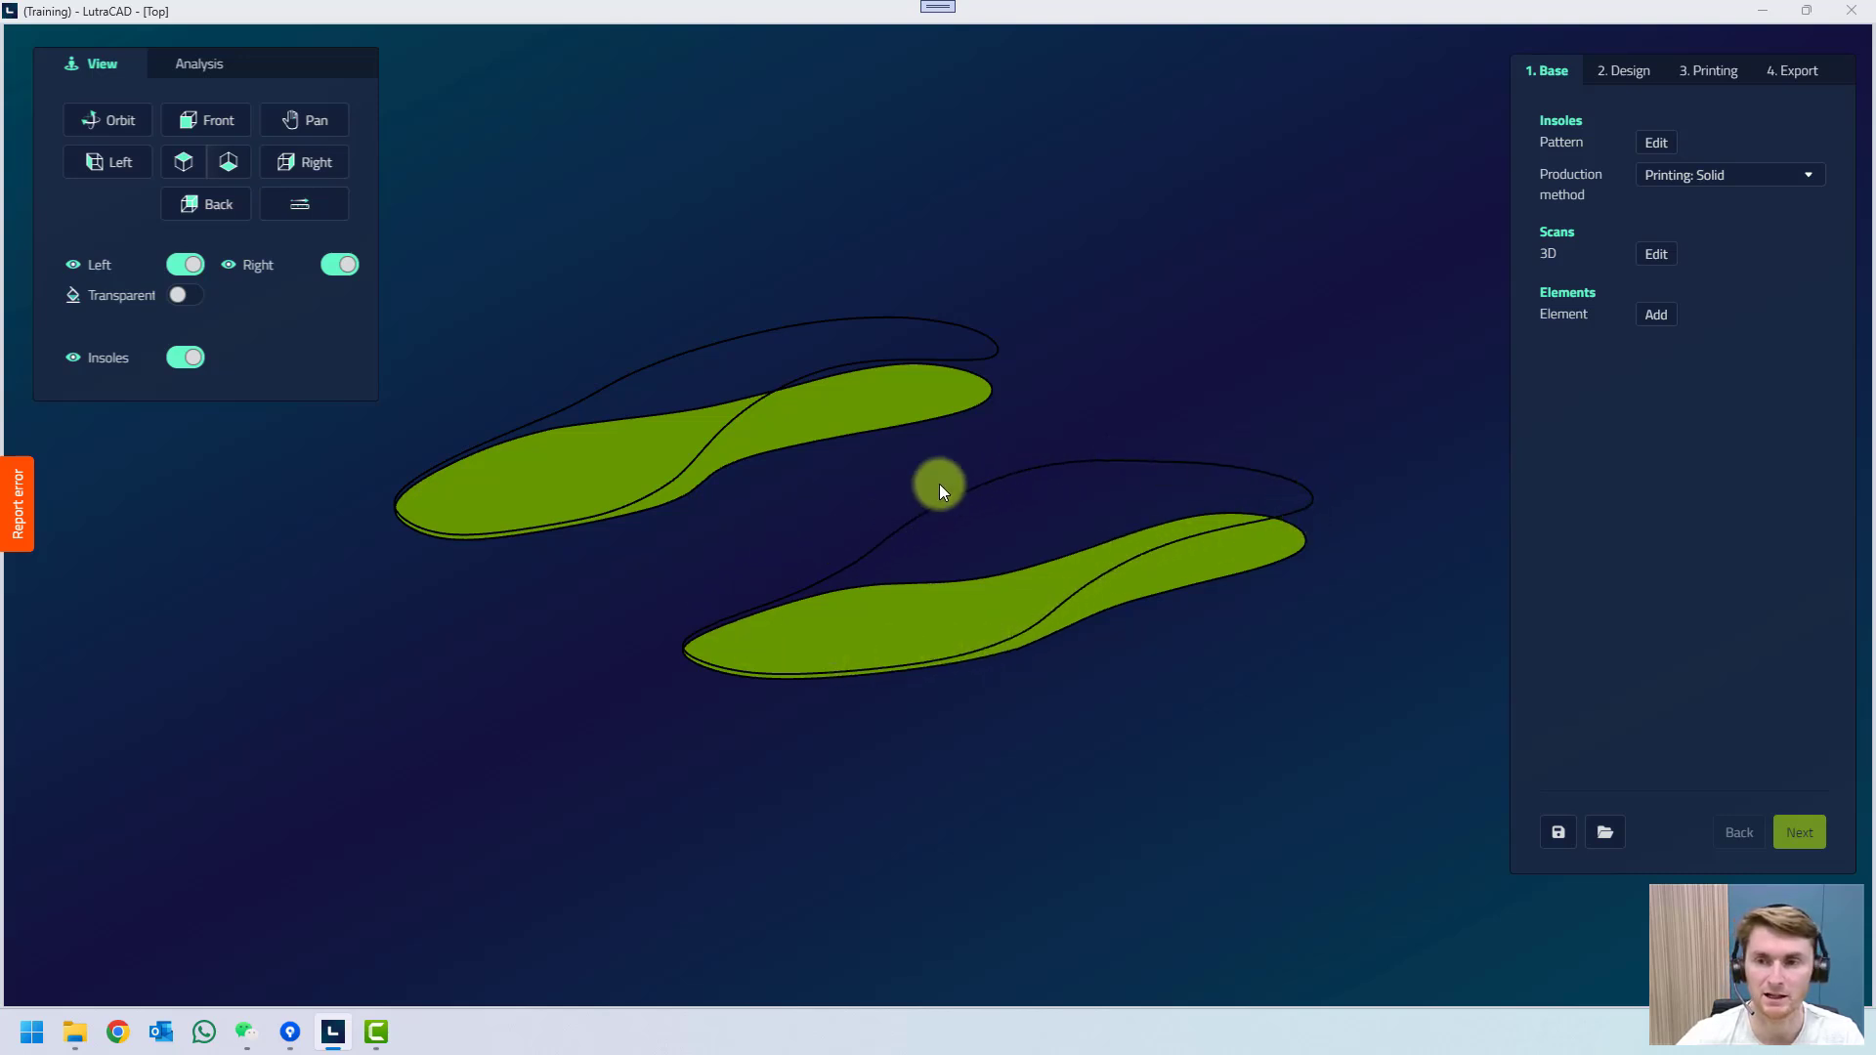
click(1657, 255)
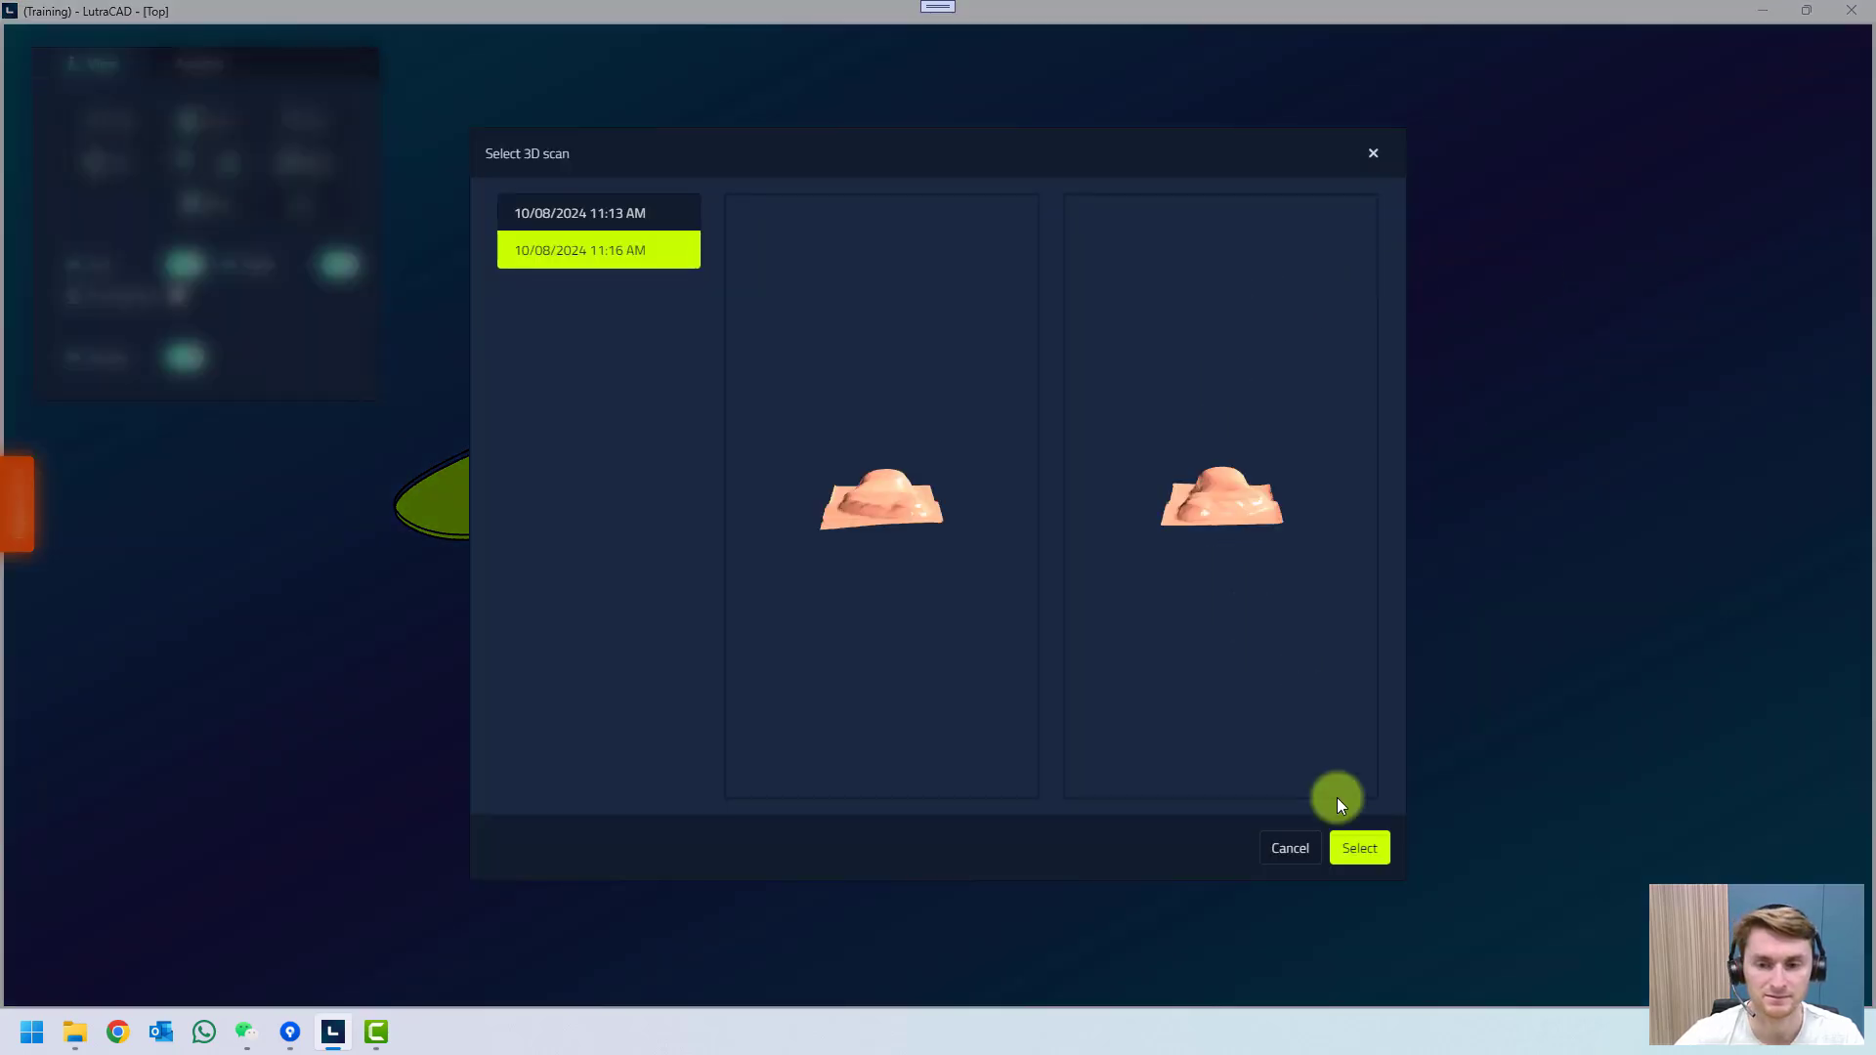
click(1360, 850)
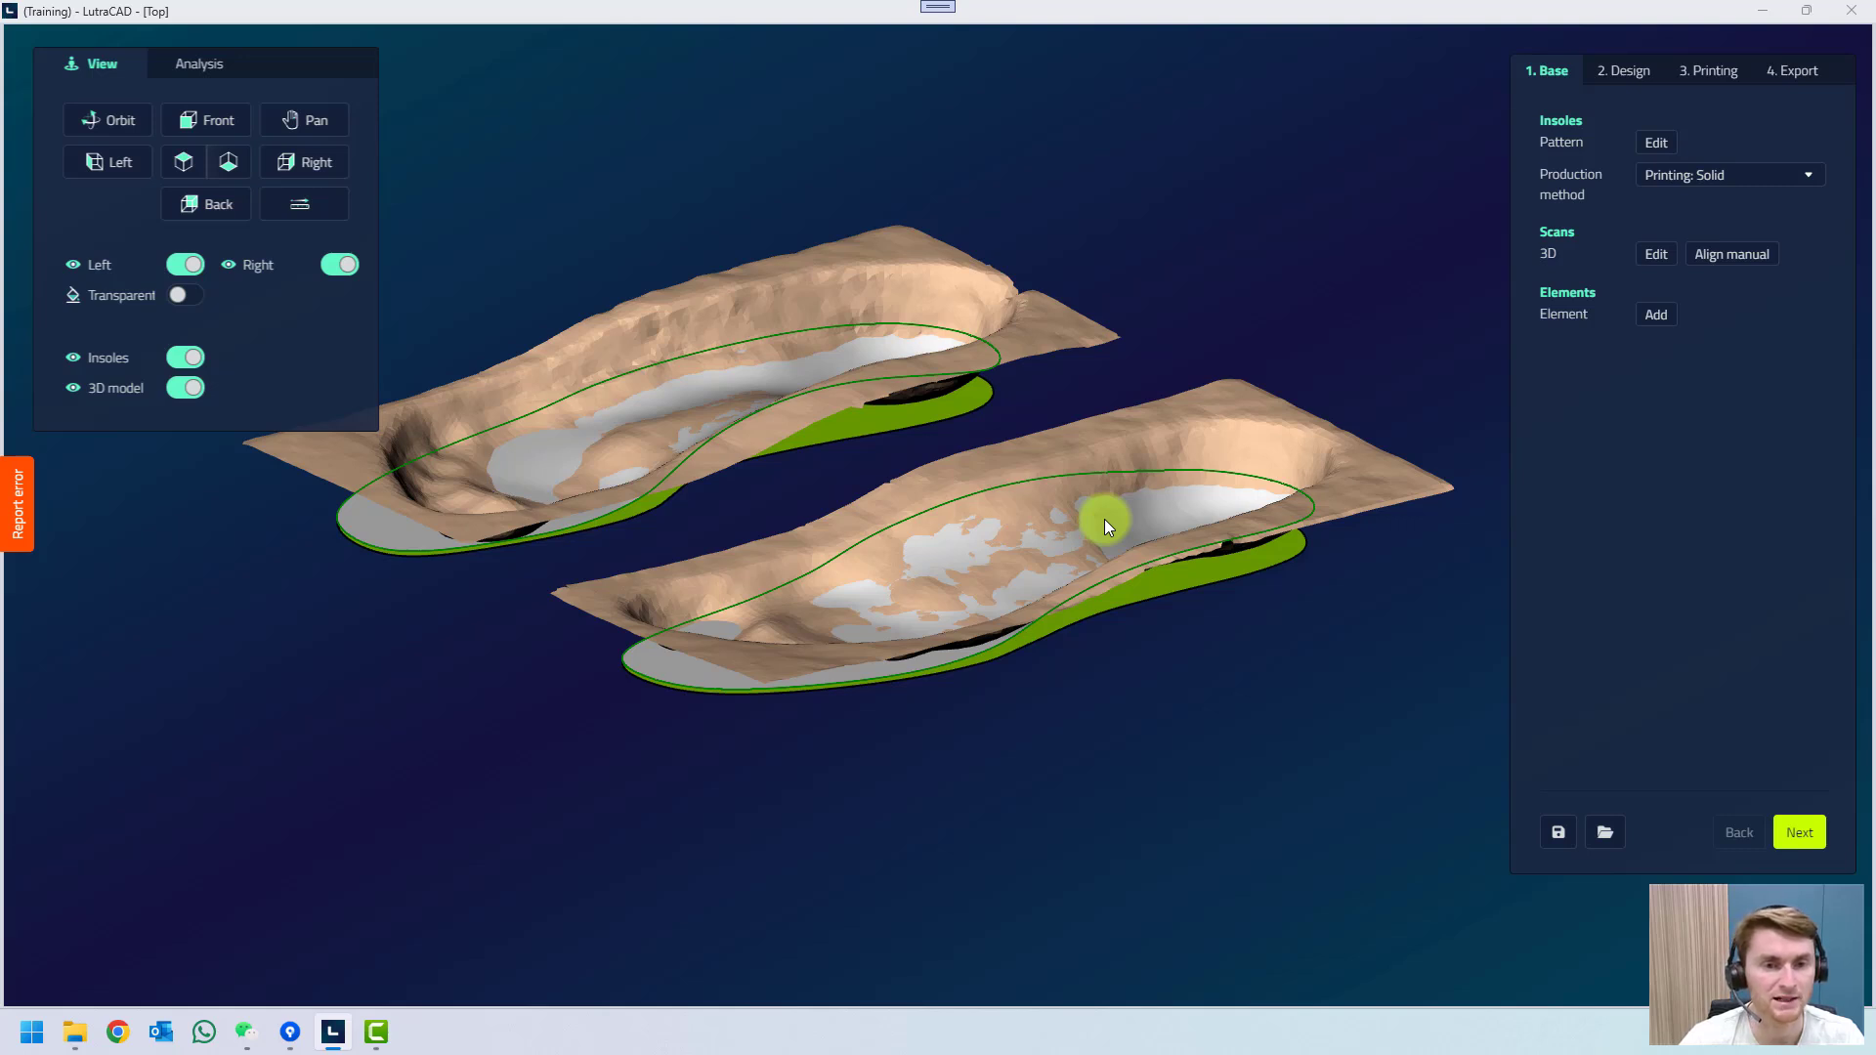
View the scans from above and examine the height and cross-section analysis across the left foot.
click(184, 161)
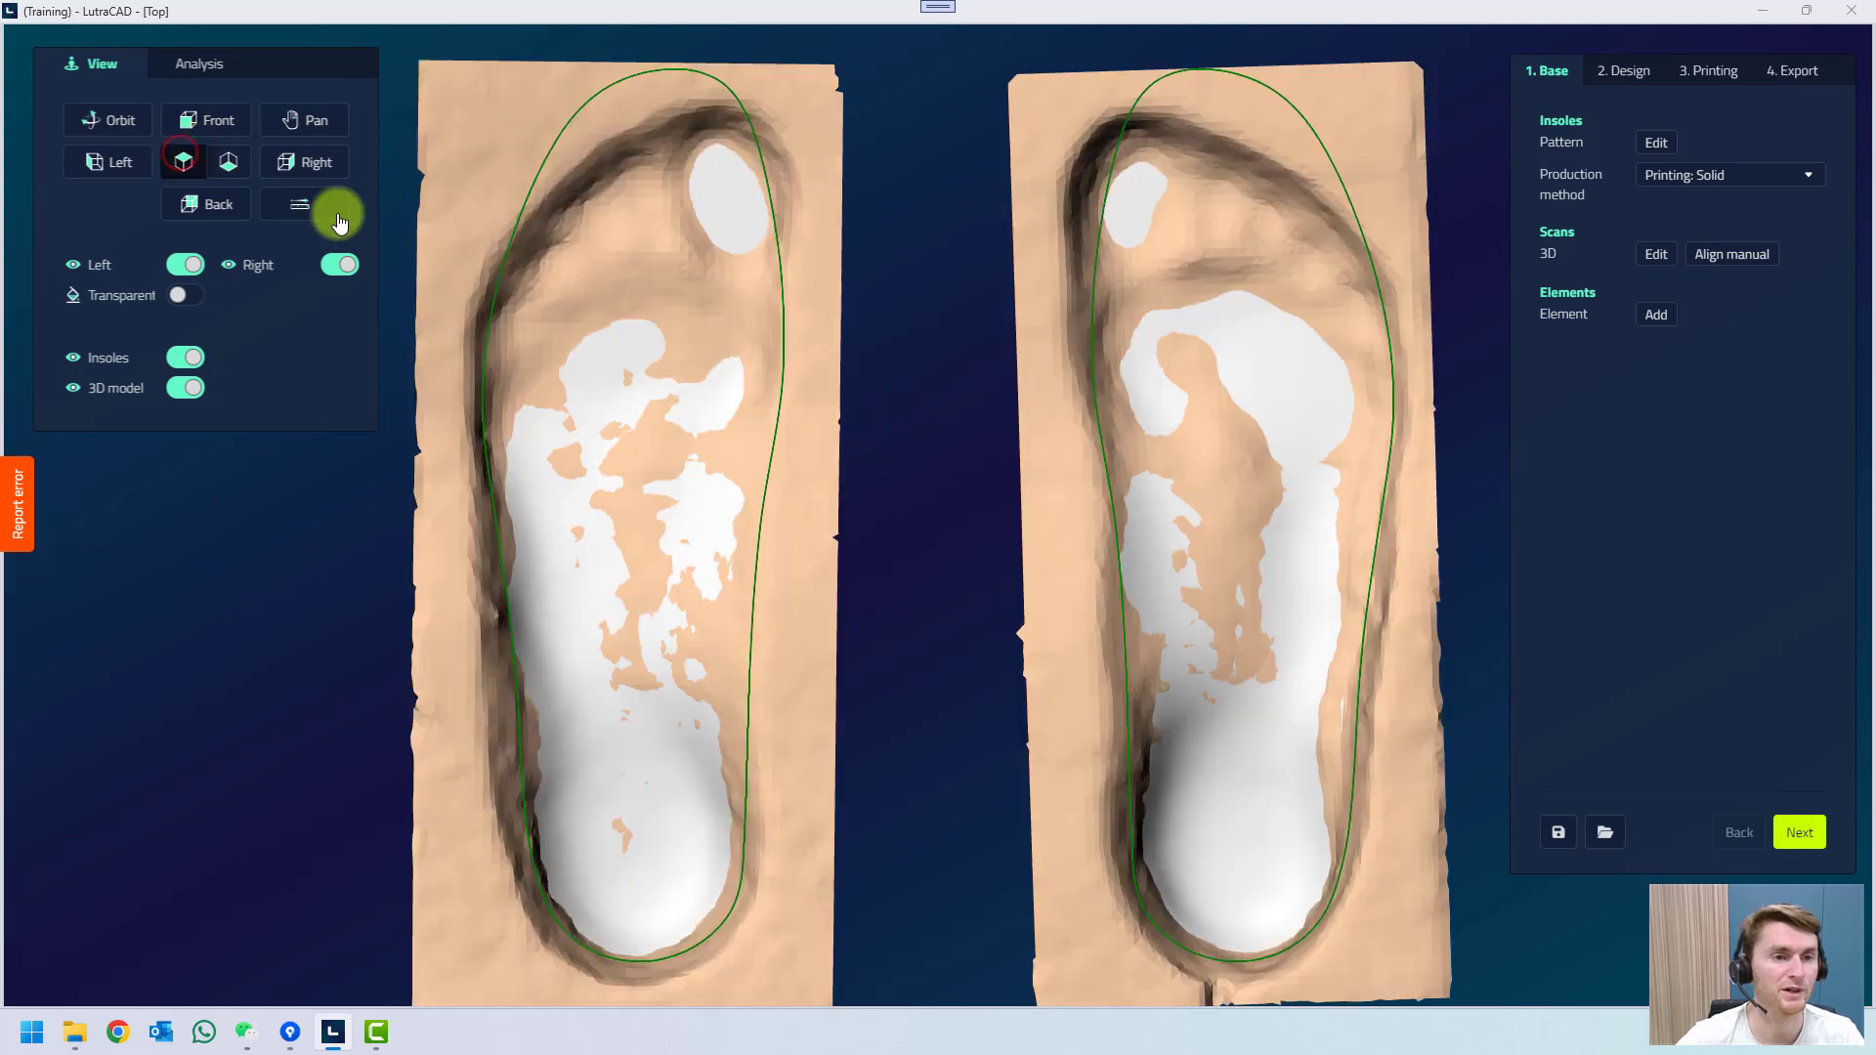
click(199, 64)
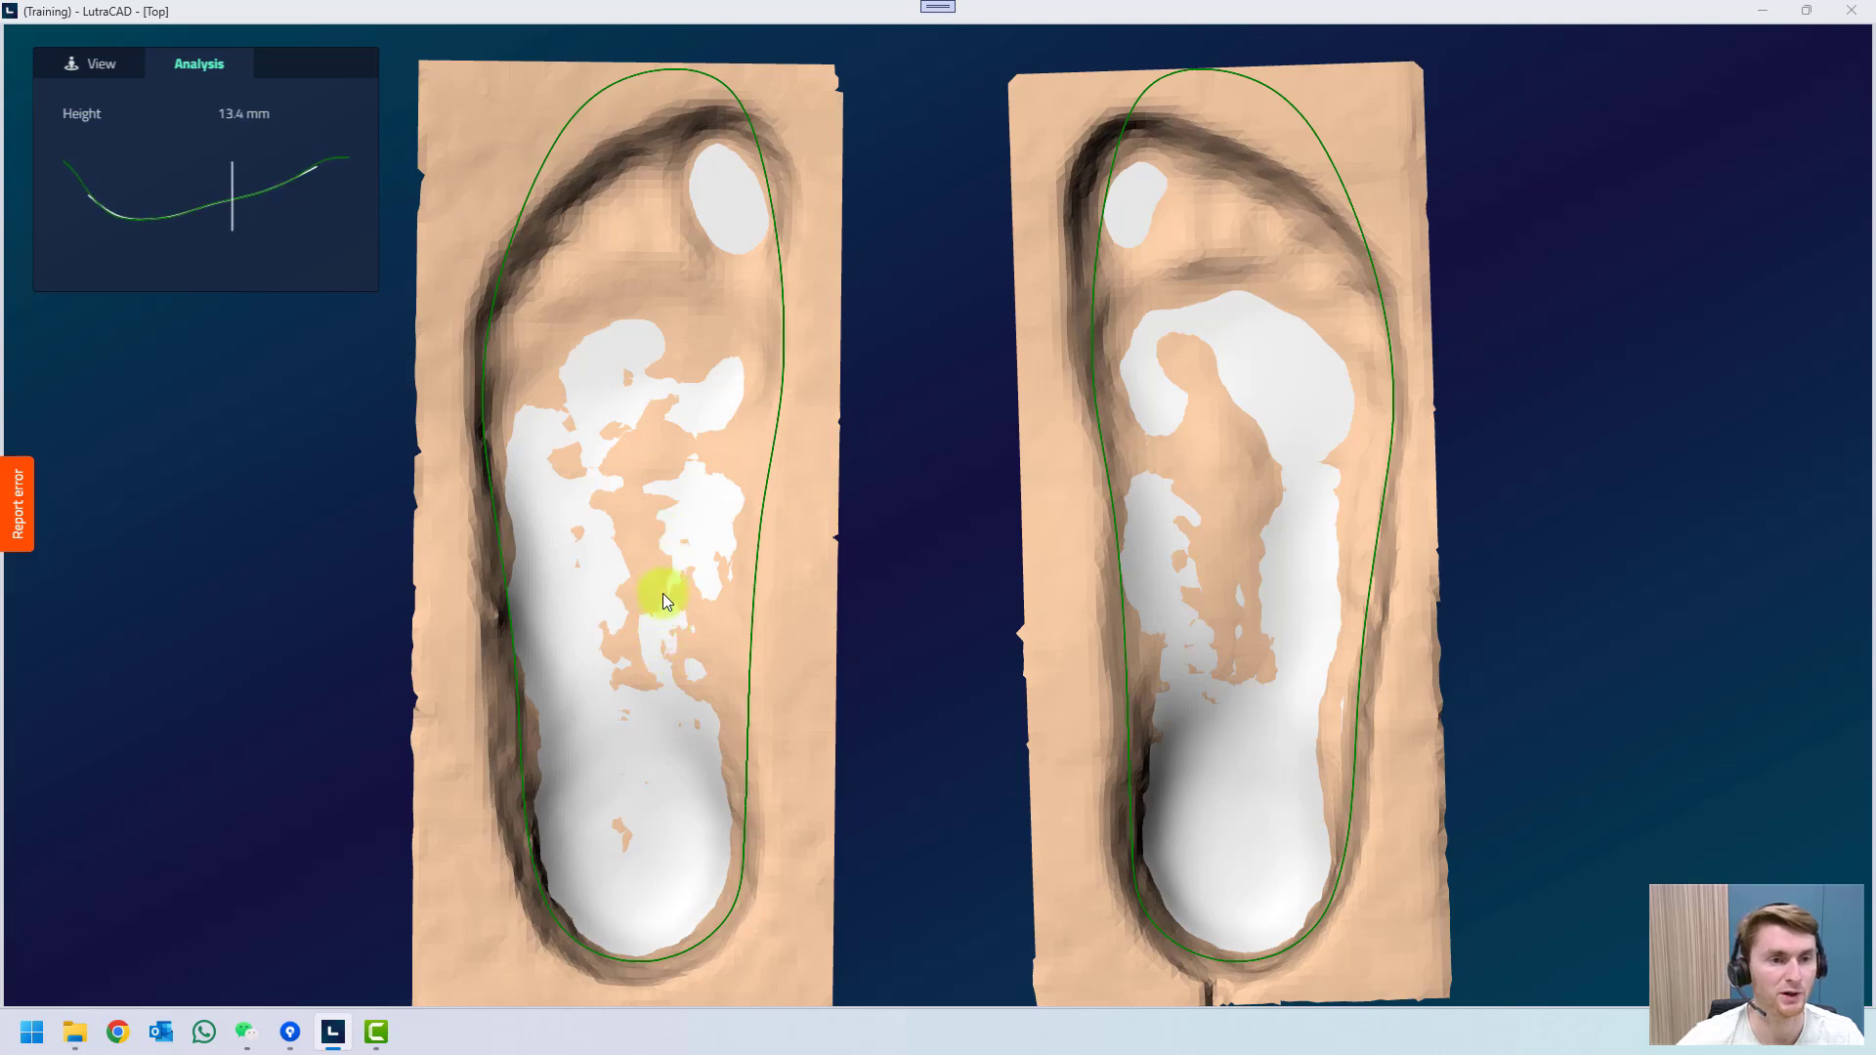
click(84, 70)
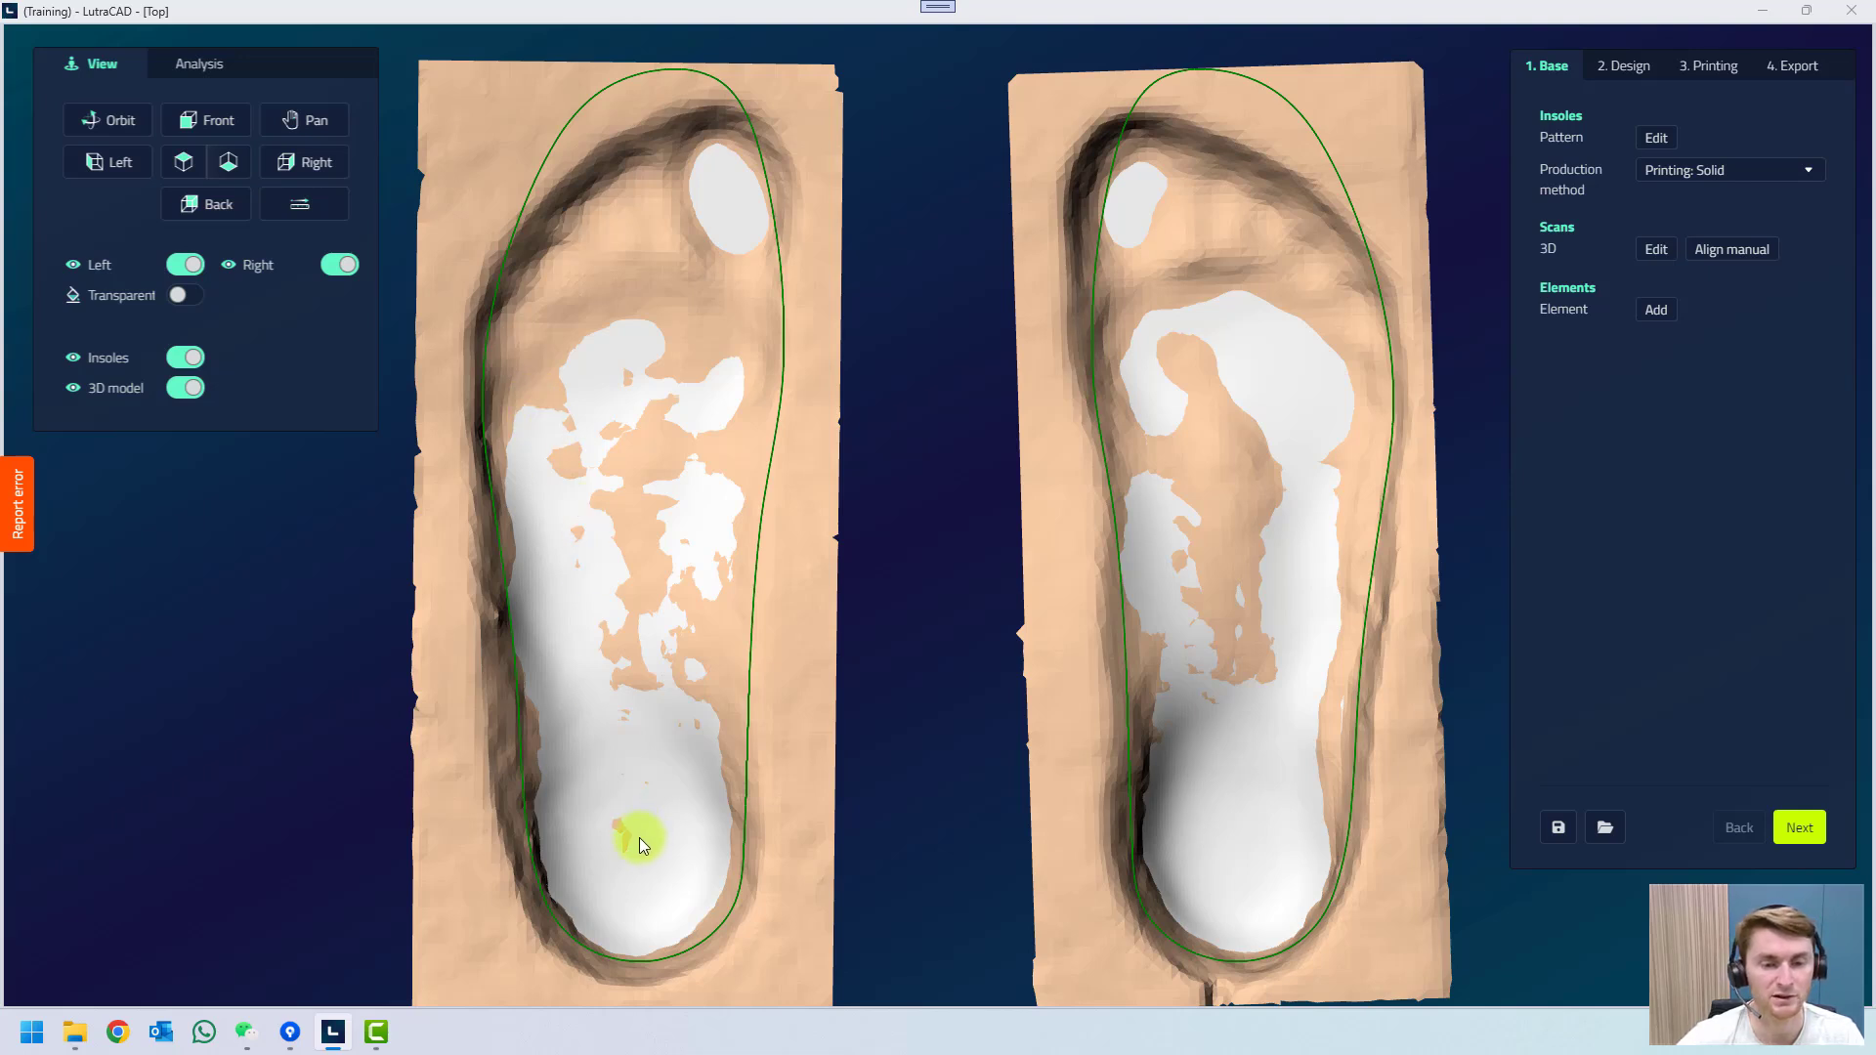
Manually align both 3D scans by marking metatarsal point 1, metatarsal point 5 and the middle of the heel on each foot.
click(1726, 251)
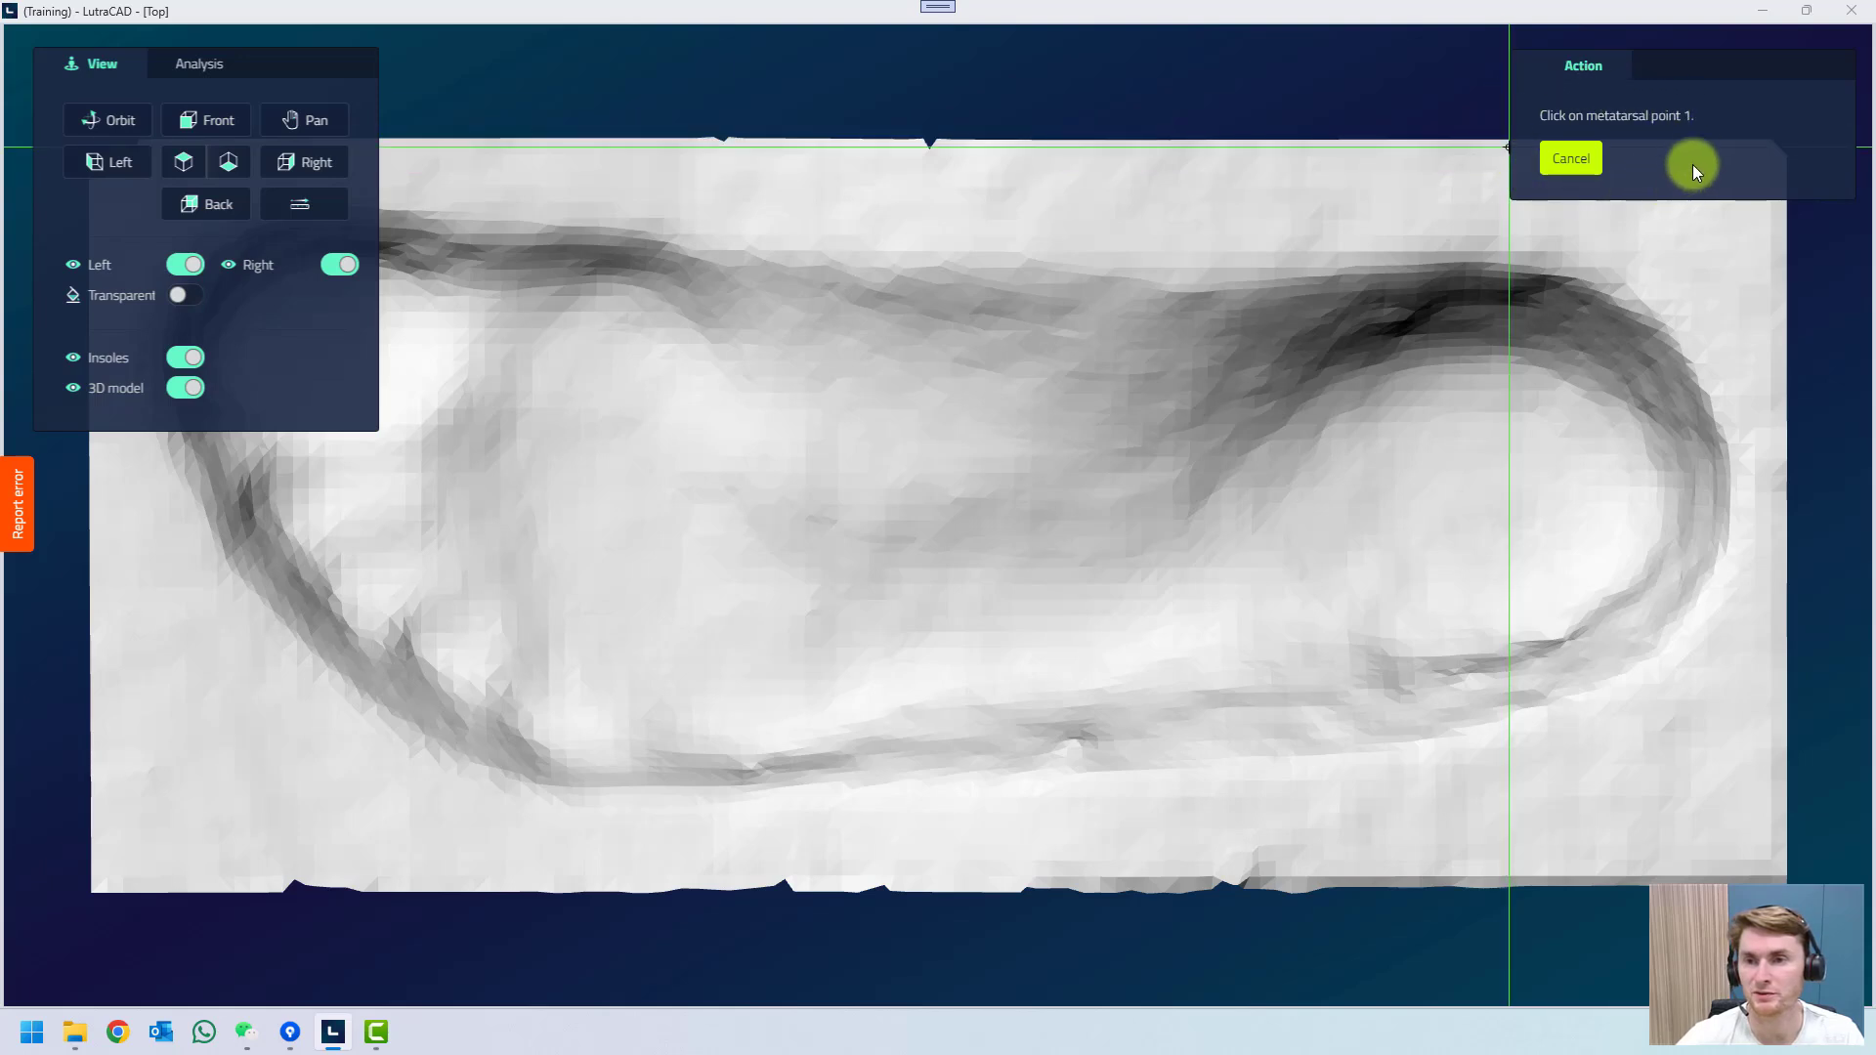
click(593, 378)
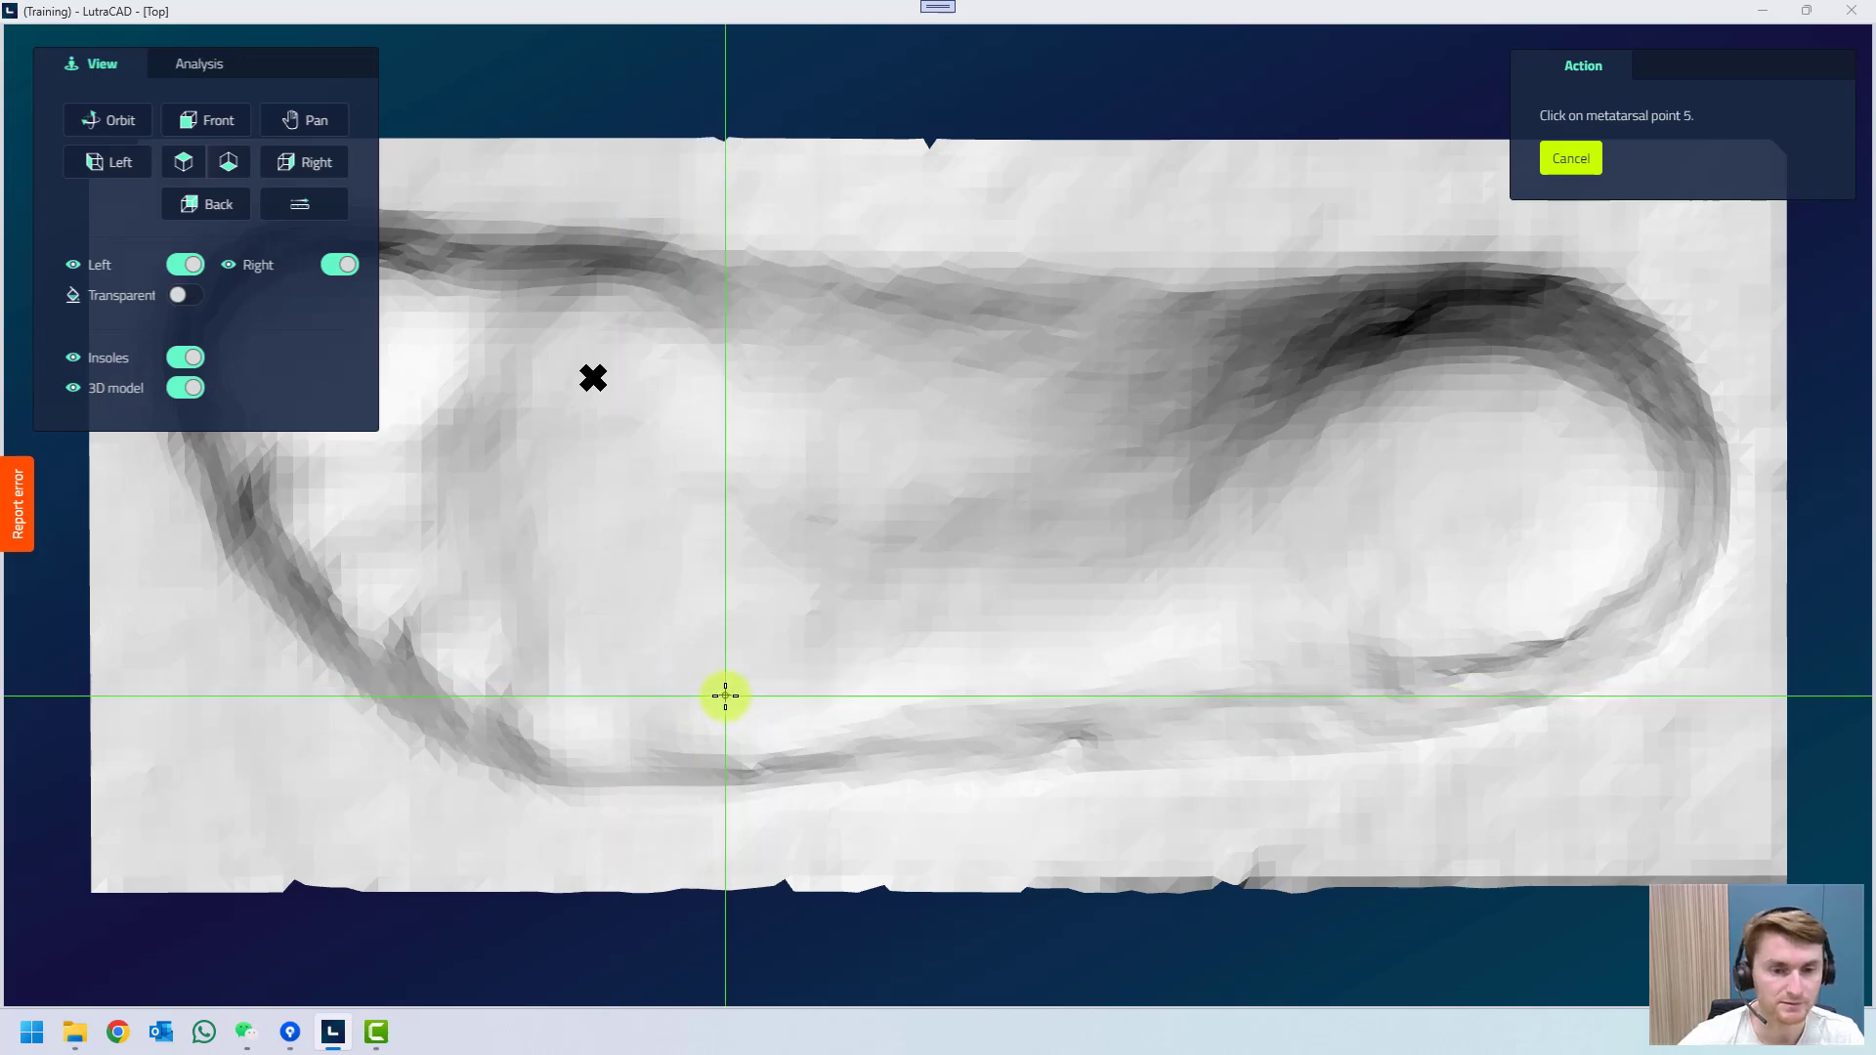
click(723, 696)
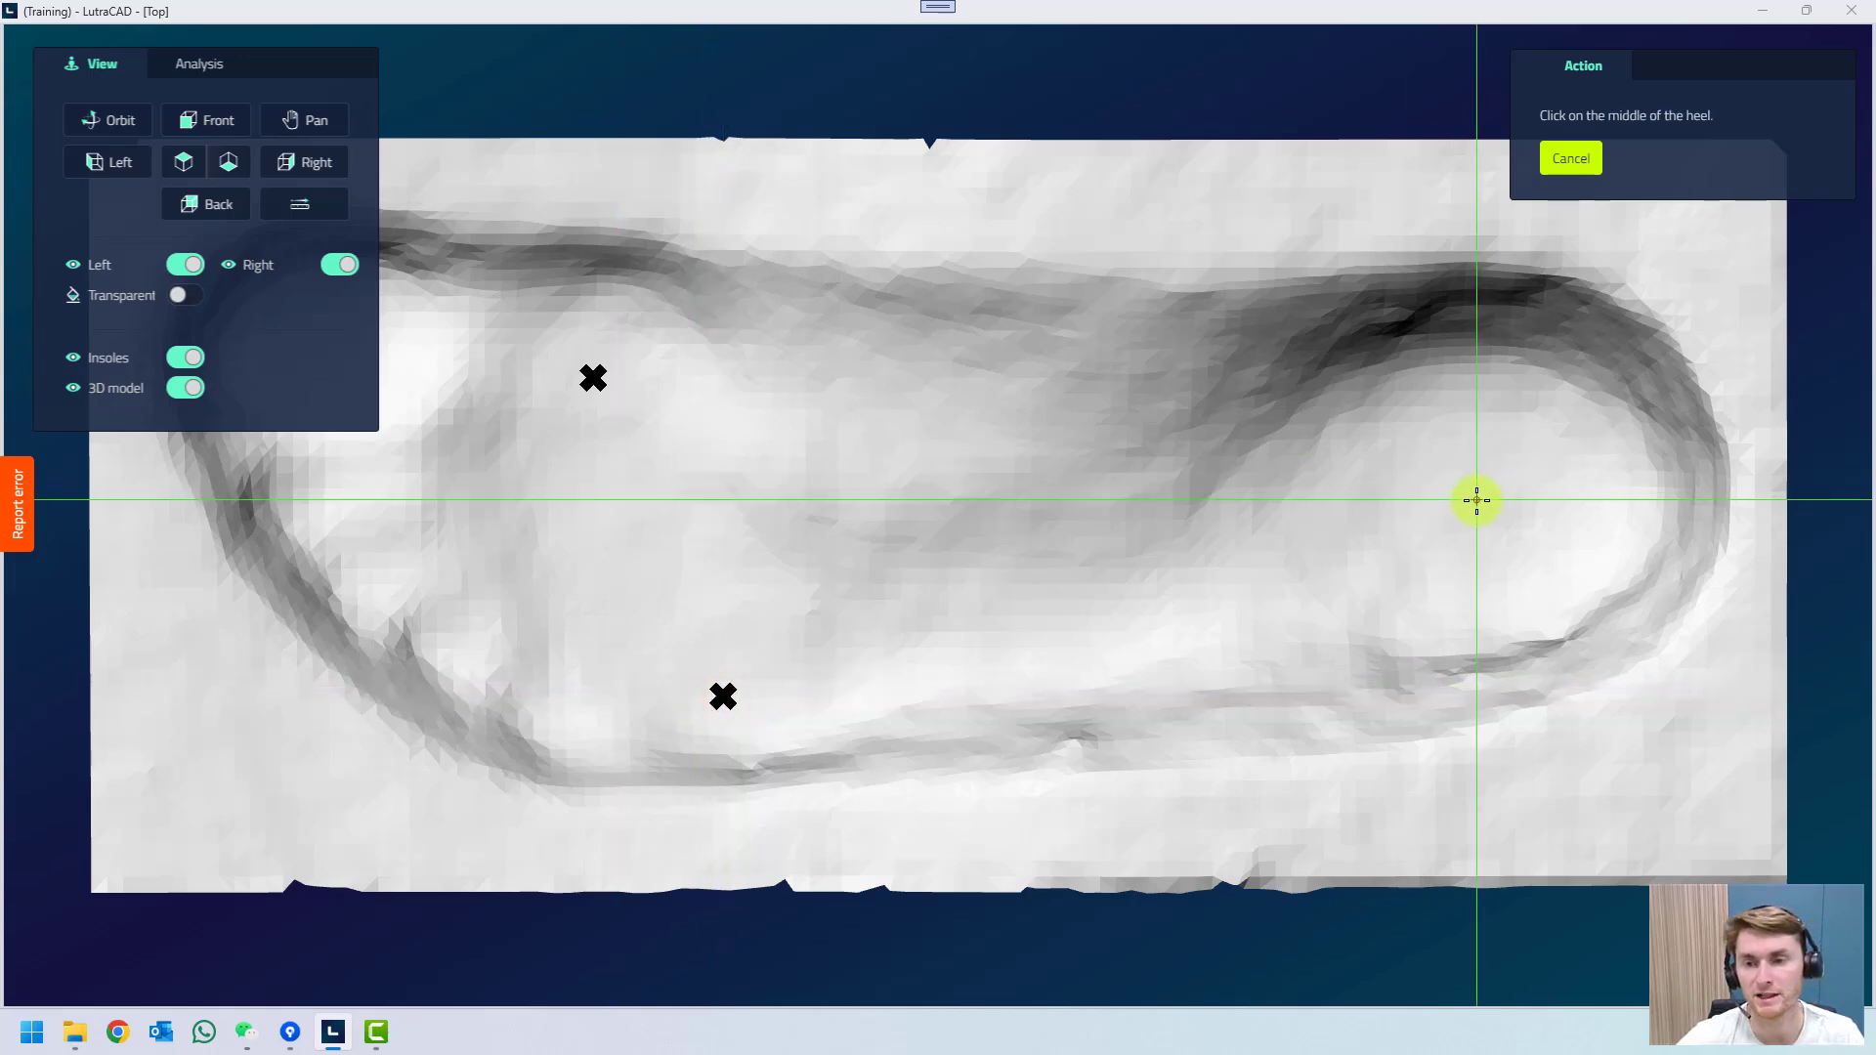
click(1477, 500)
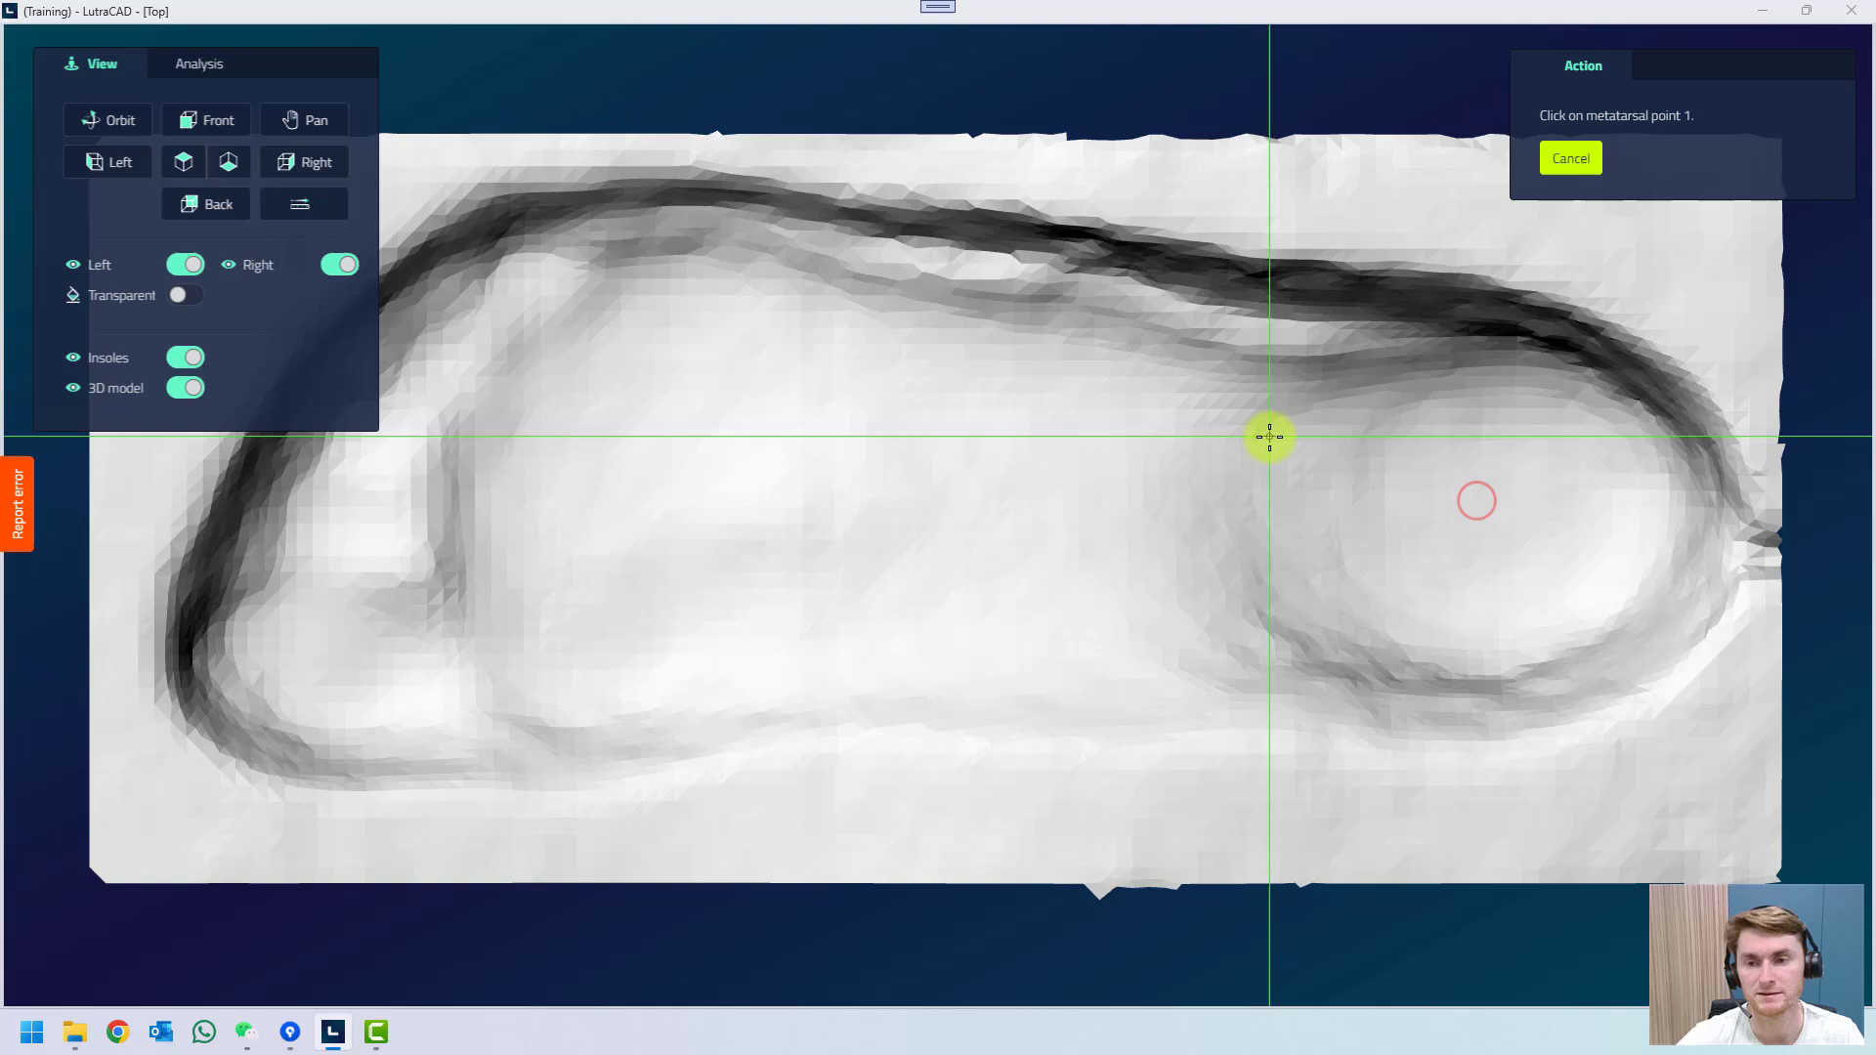
click(596, 643)
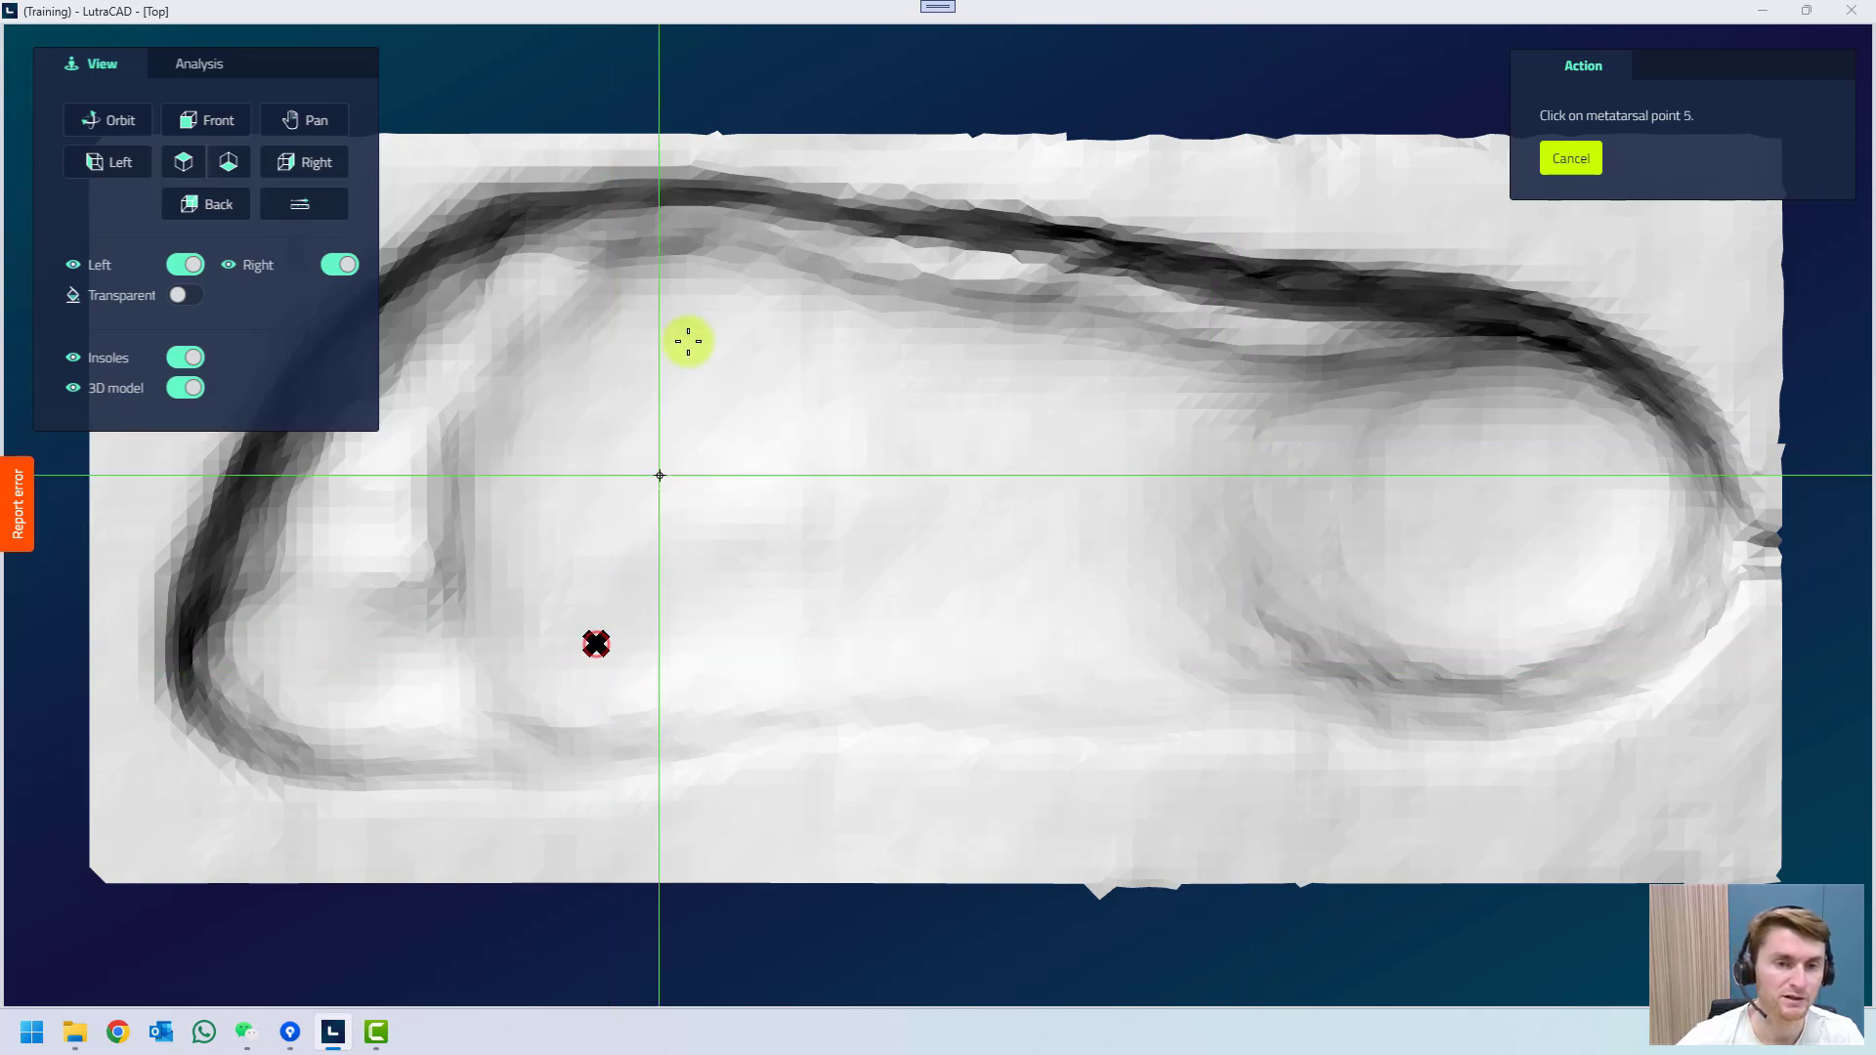
click(671, 310)
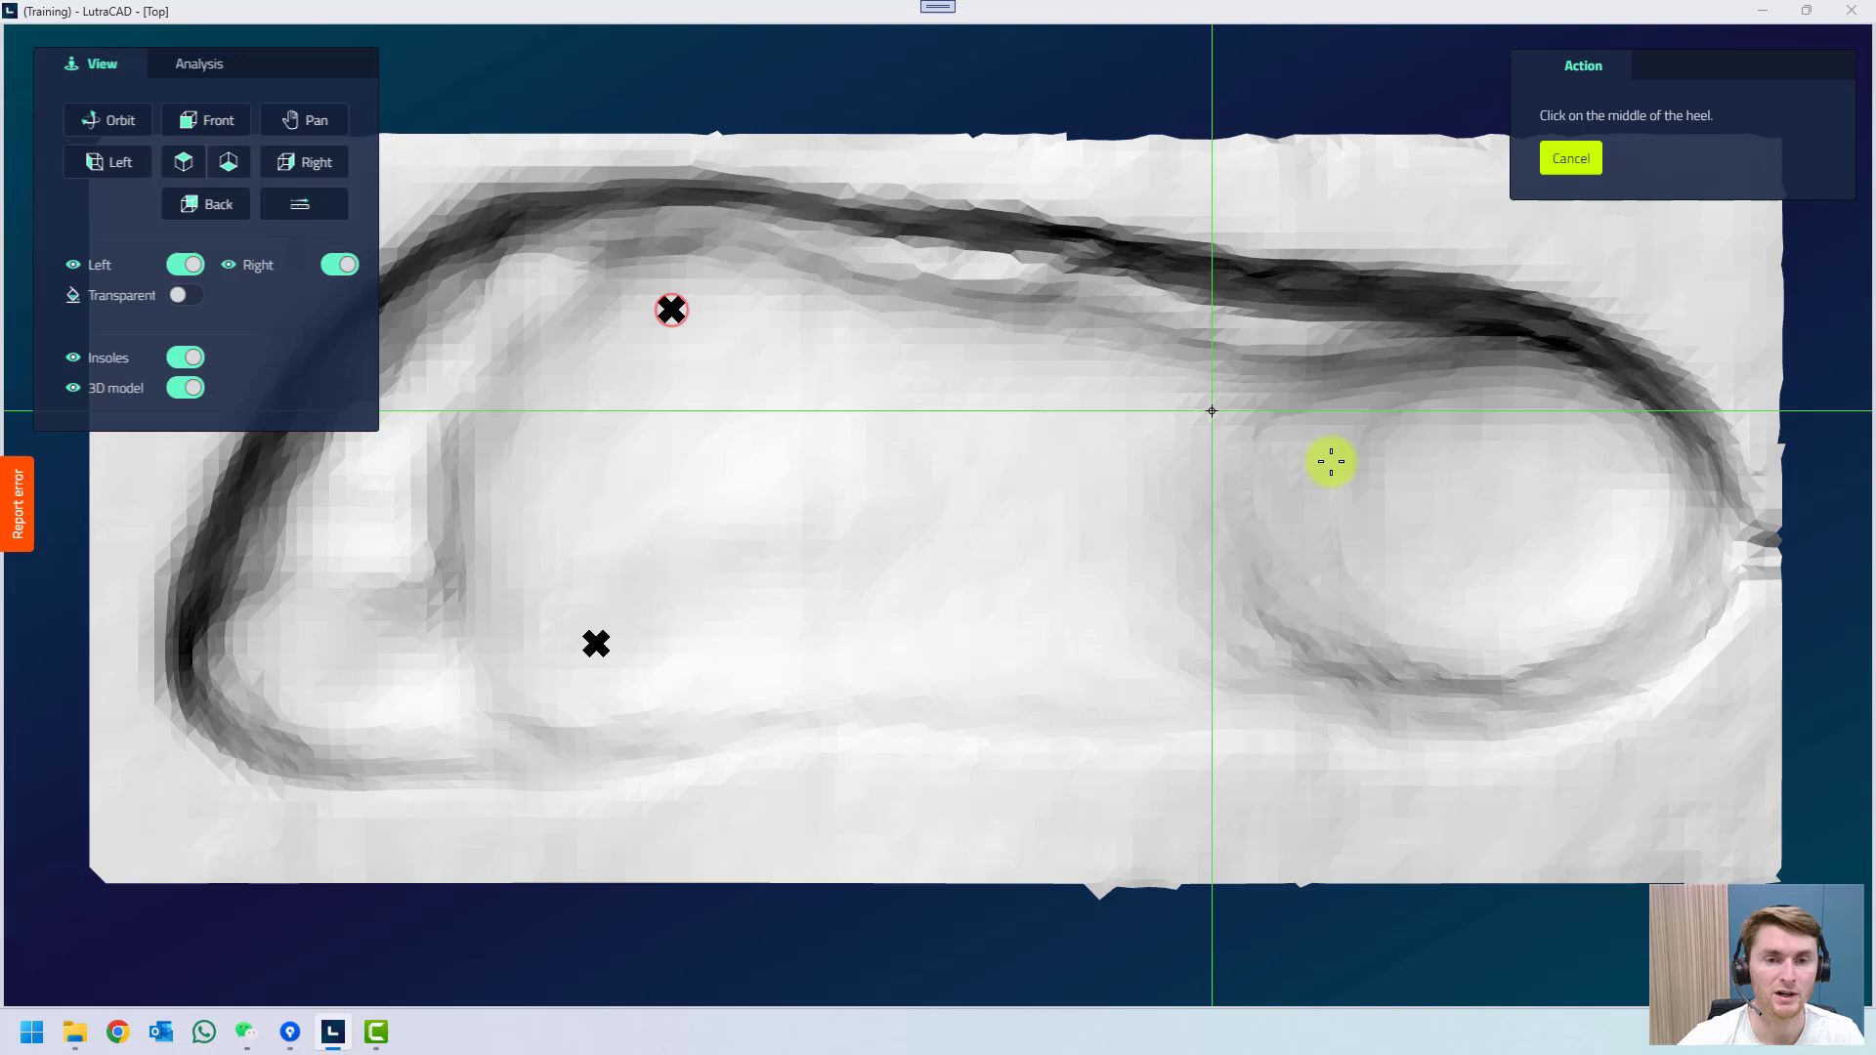
click(1501, 506)
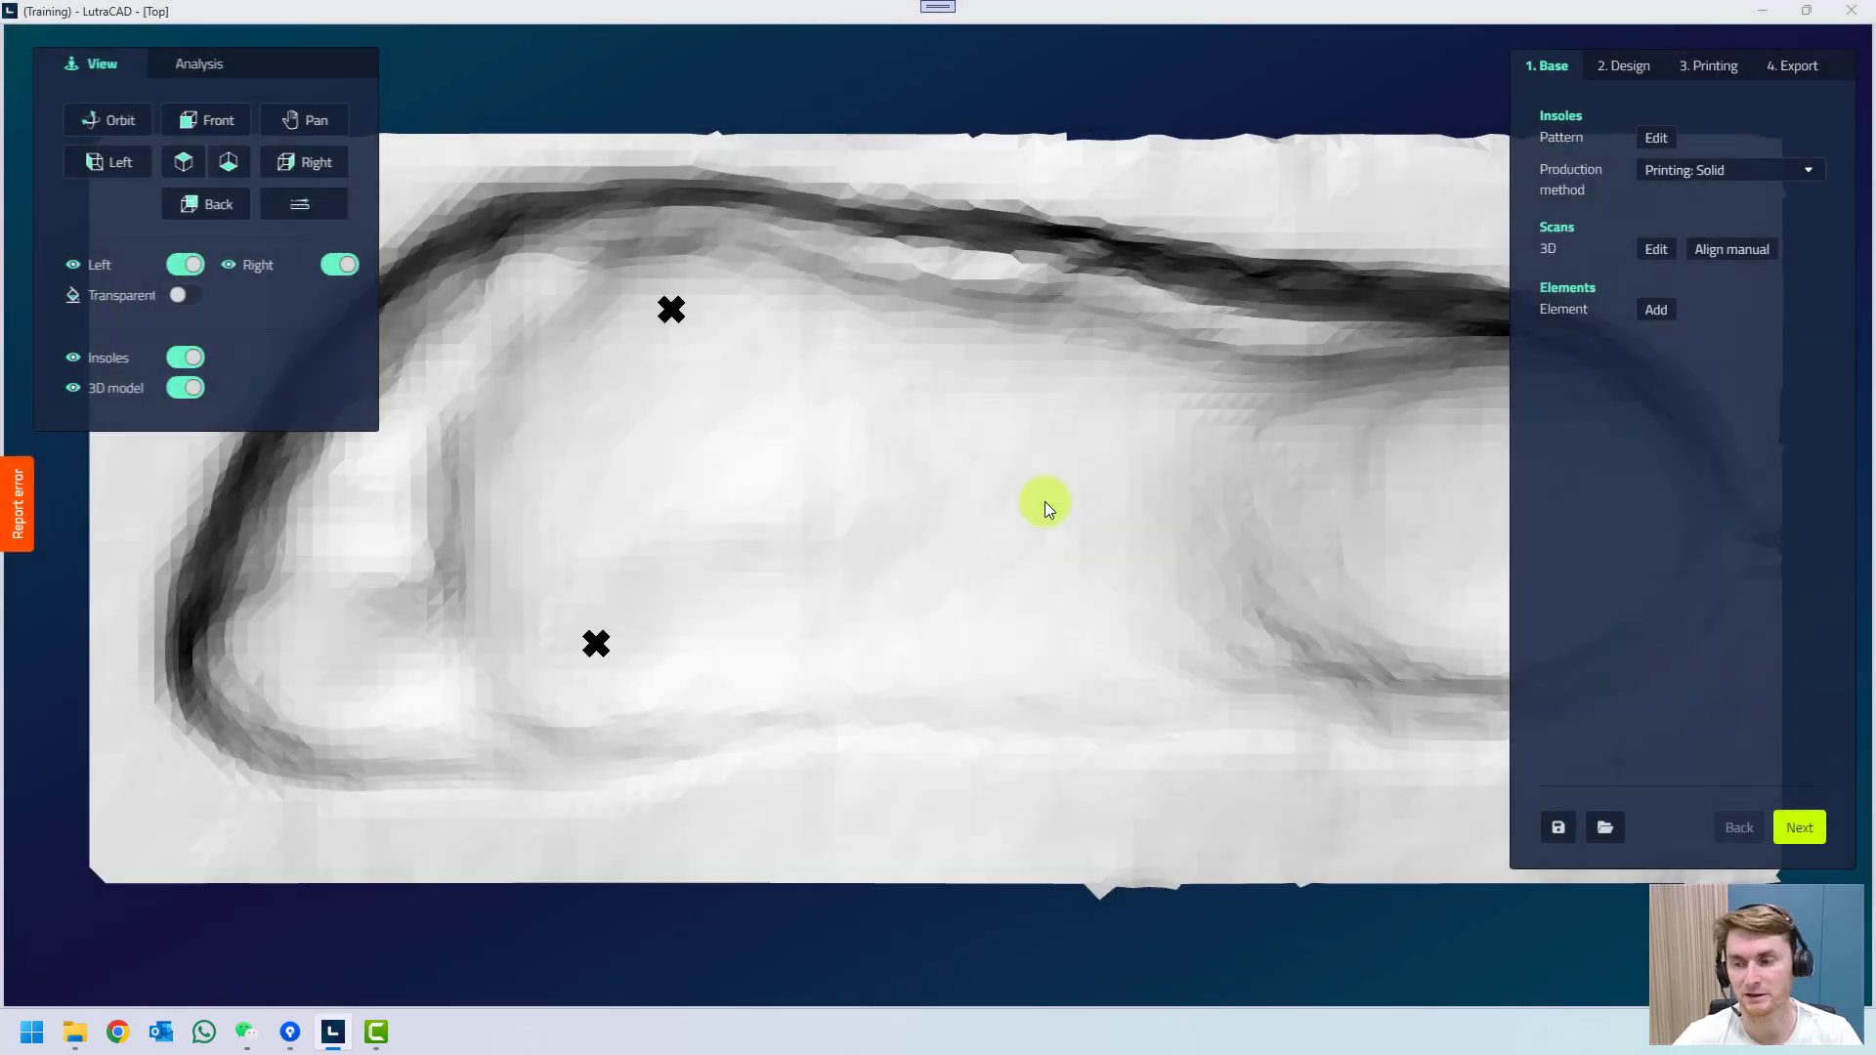
scroll(976, 716, down, 5)
middle_drag(1147, 547, 984, 565)
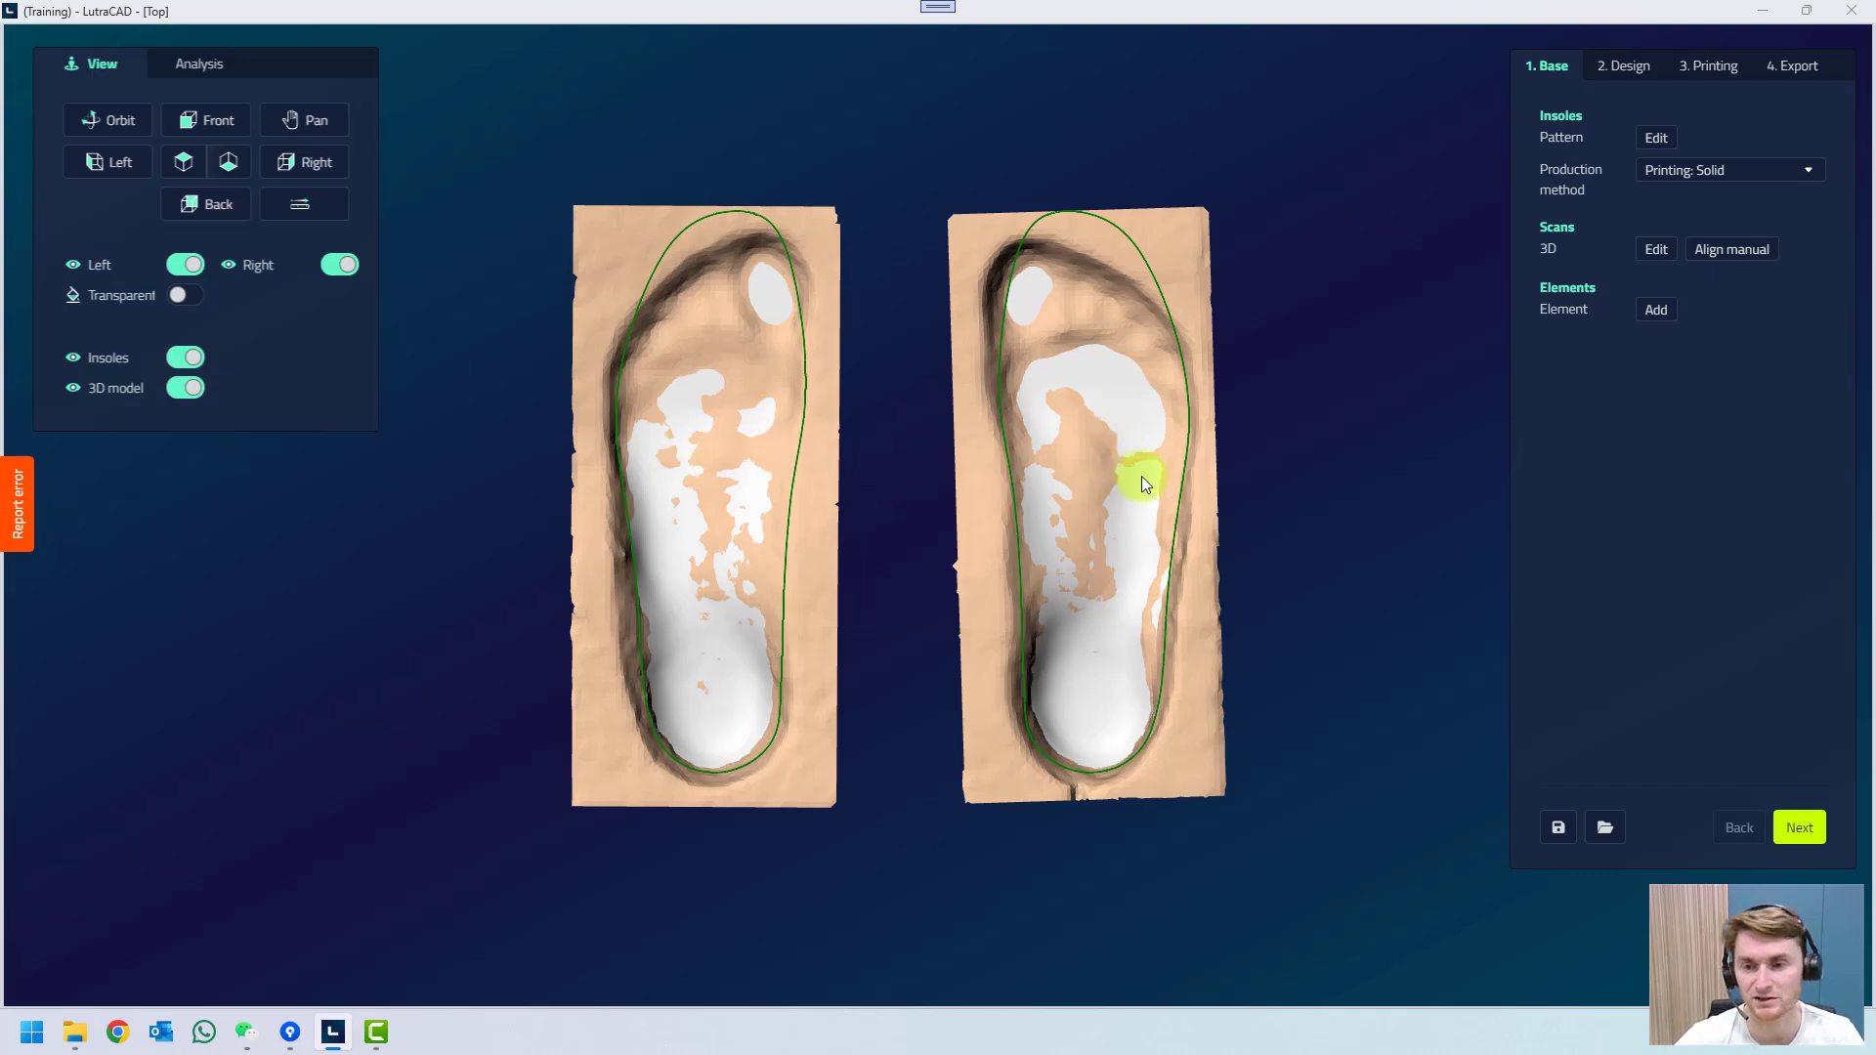
Save the design changes, and check the feet of the project's 11:16 3D scan before returning to the insole design.
click(1605, 830)
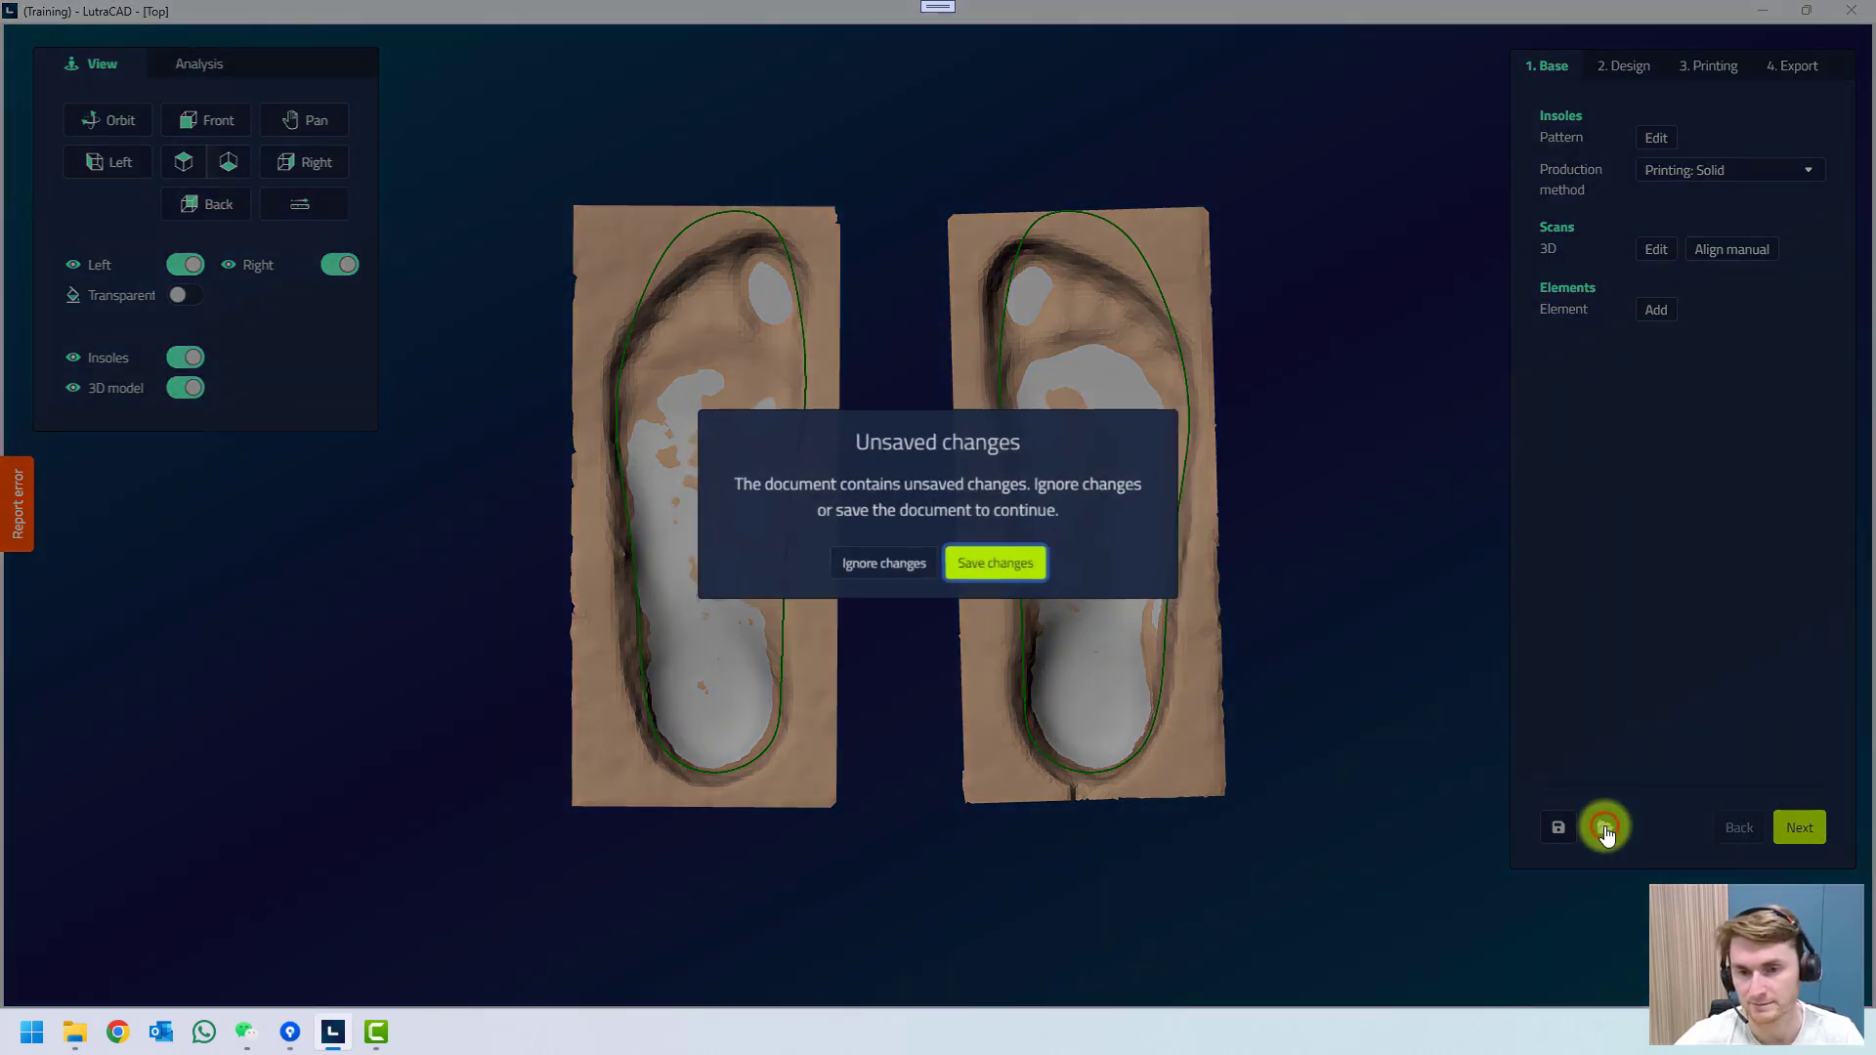
click(1015, 574)
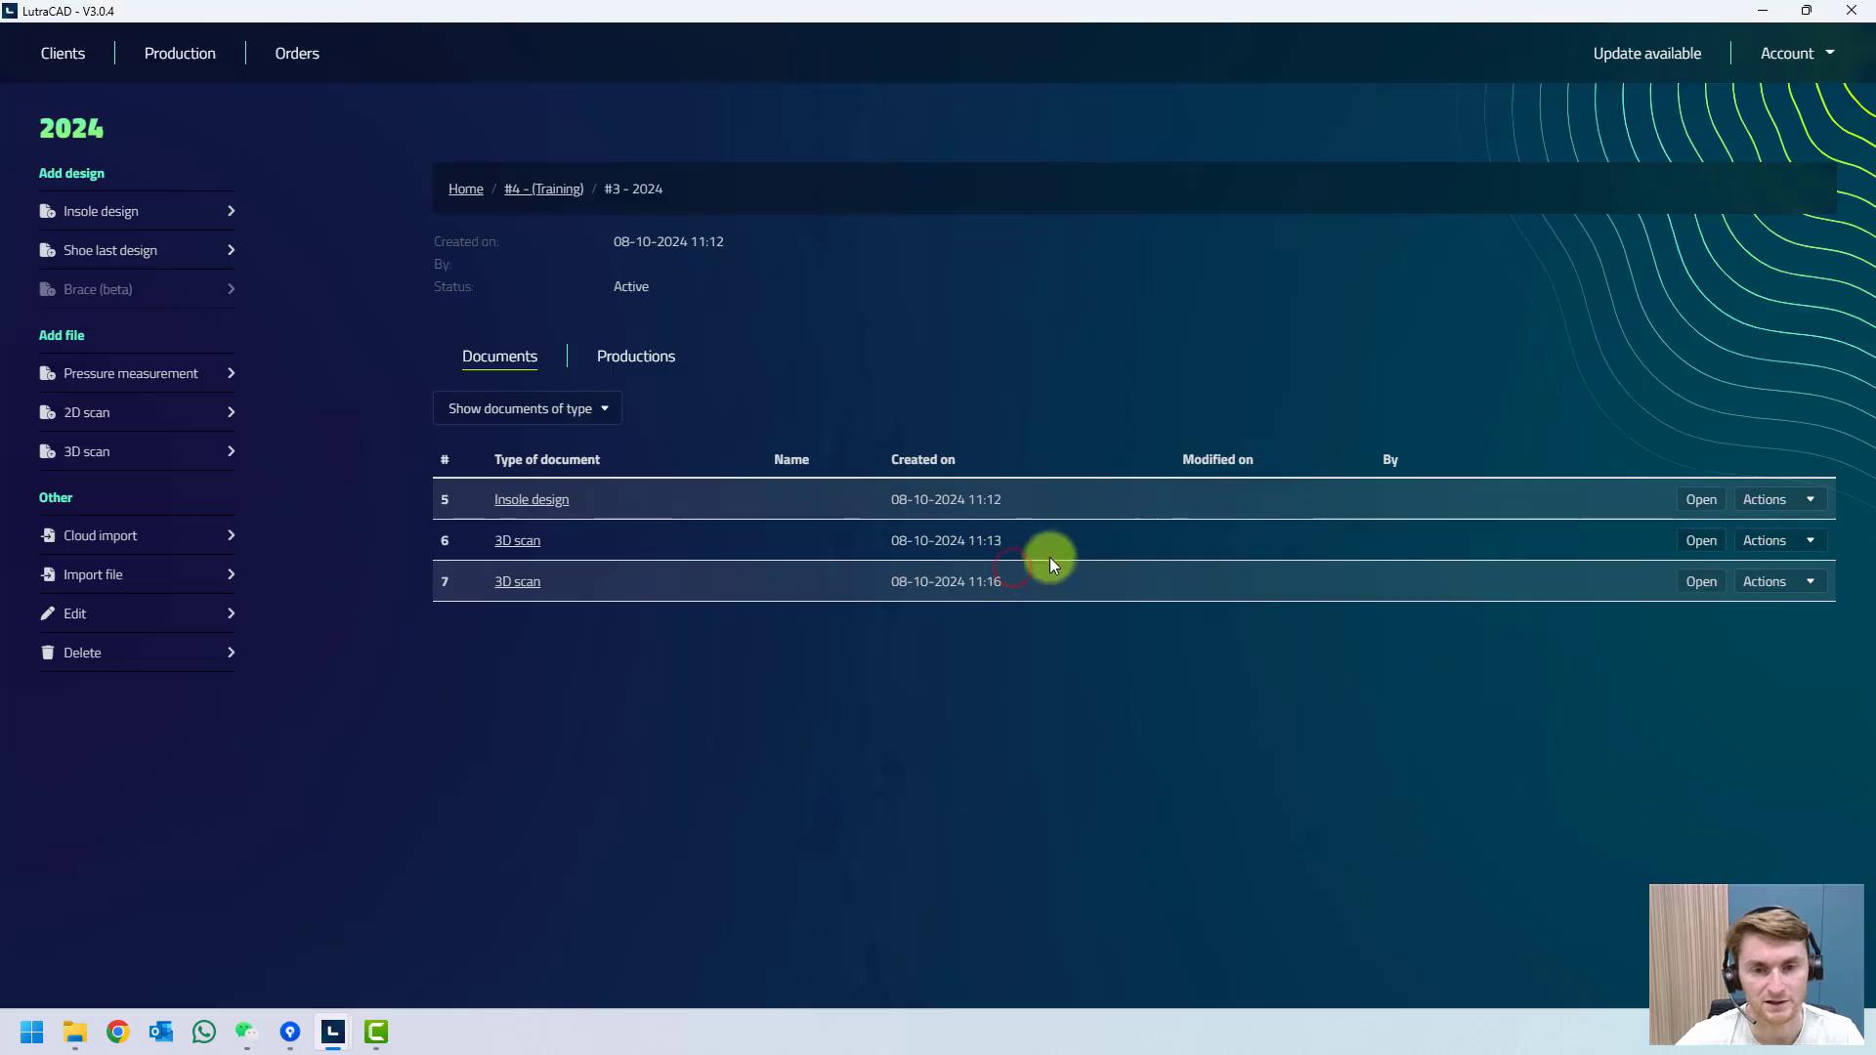
click(509, 592)
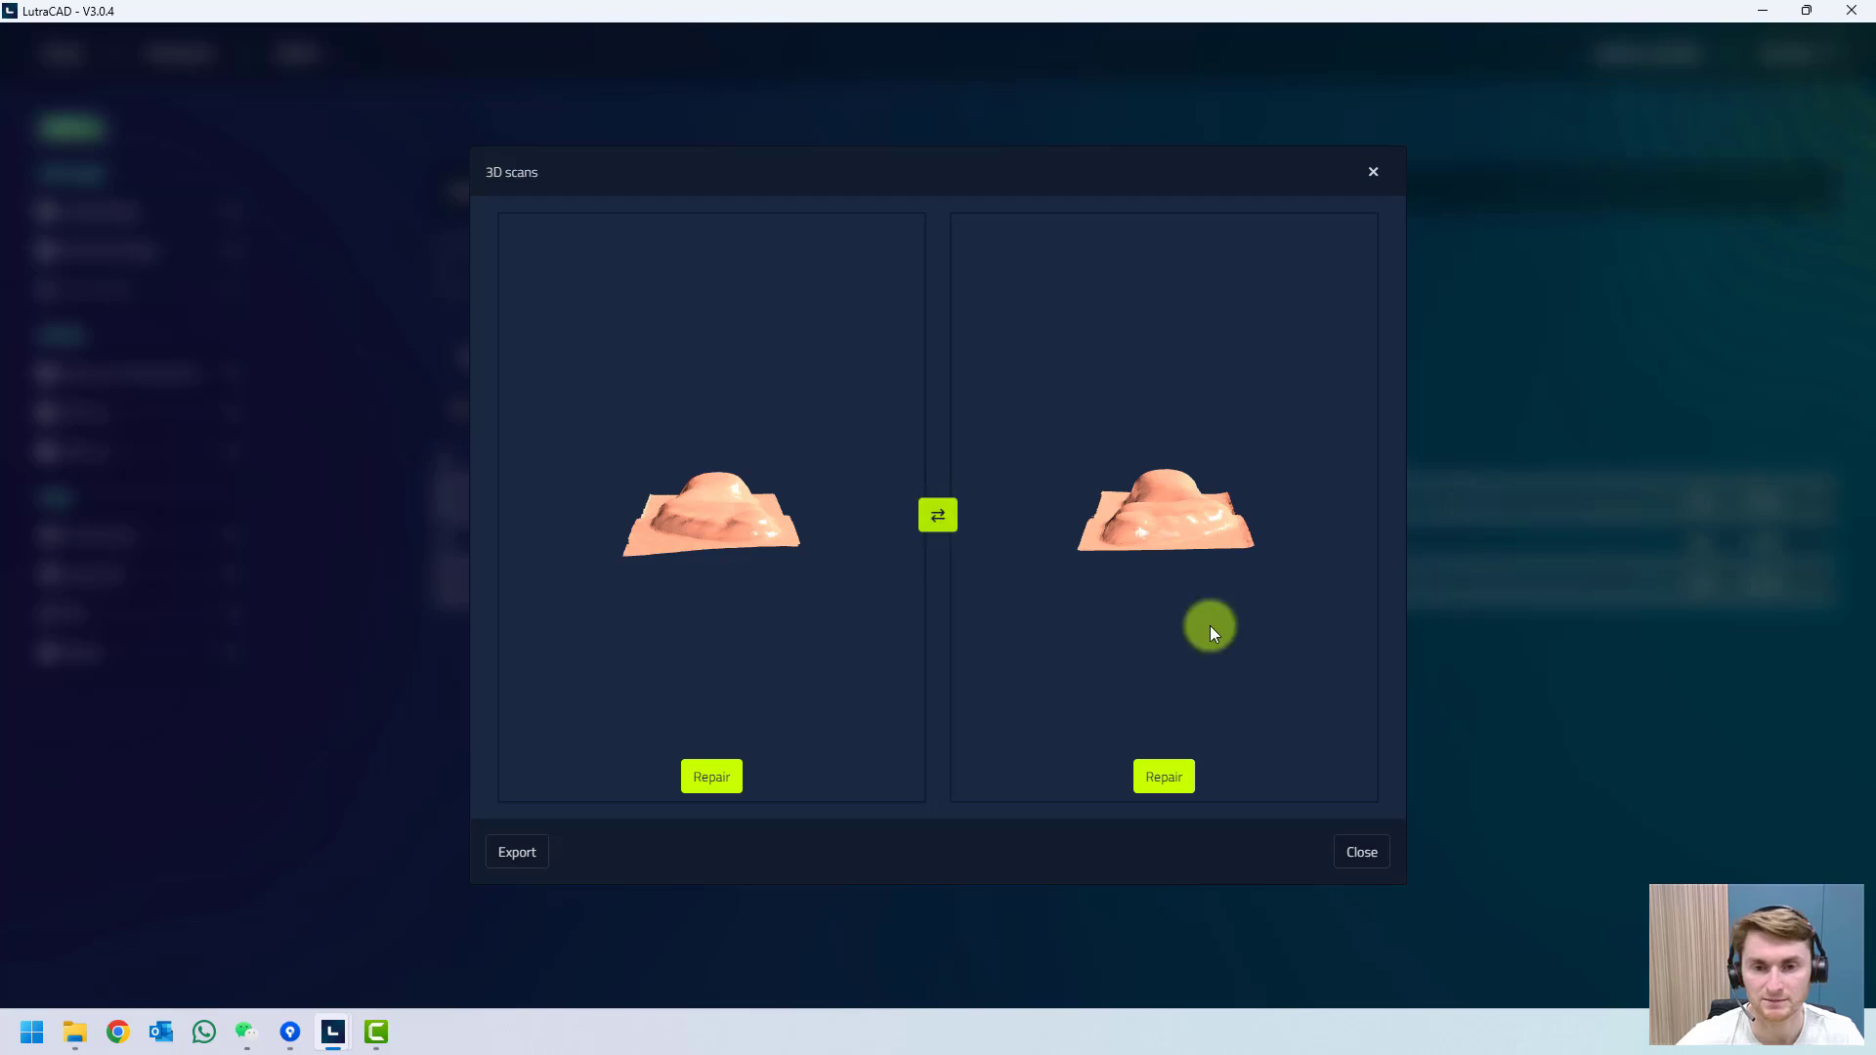
click(1363, 846)
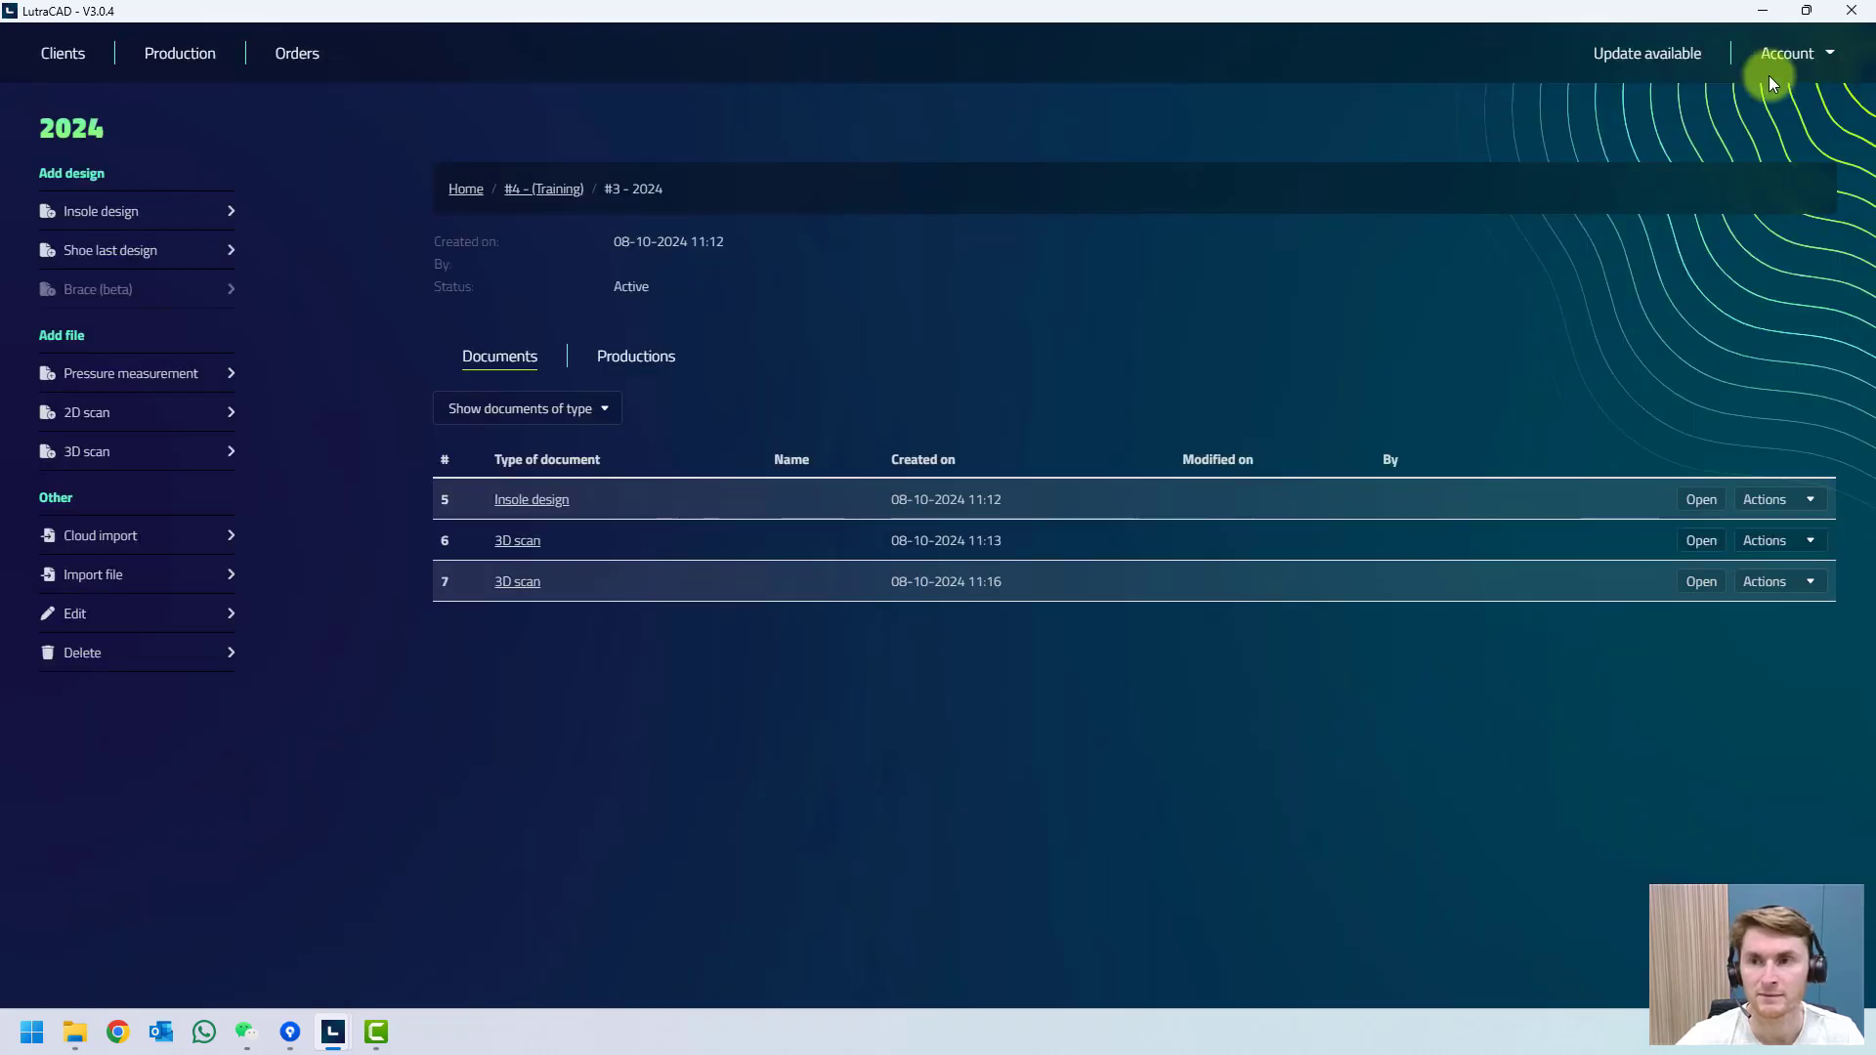
click(1762, 12)
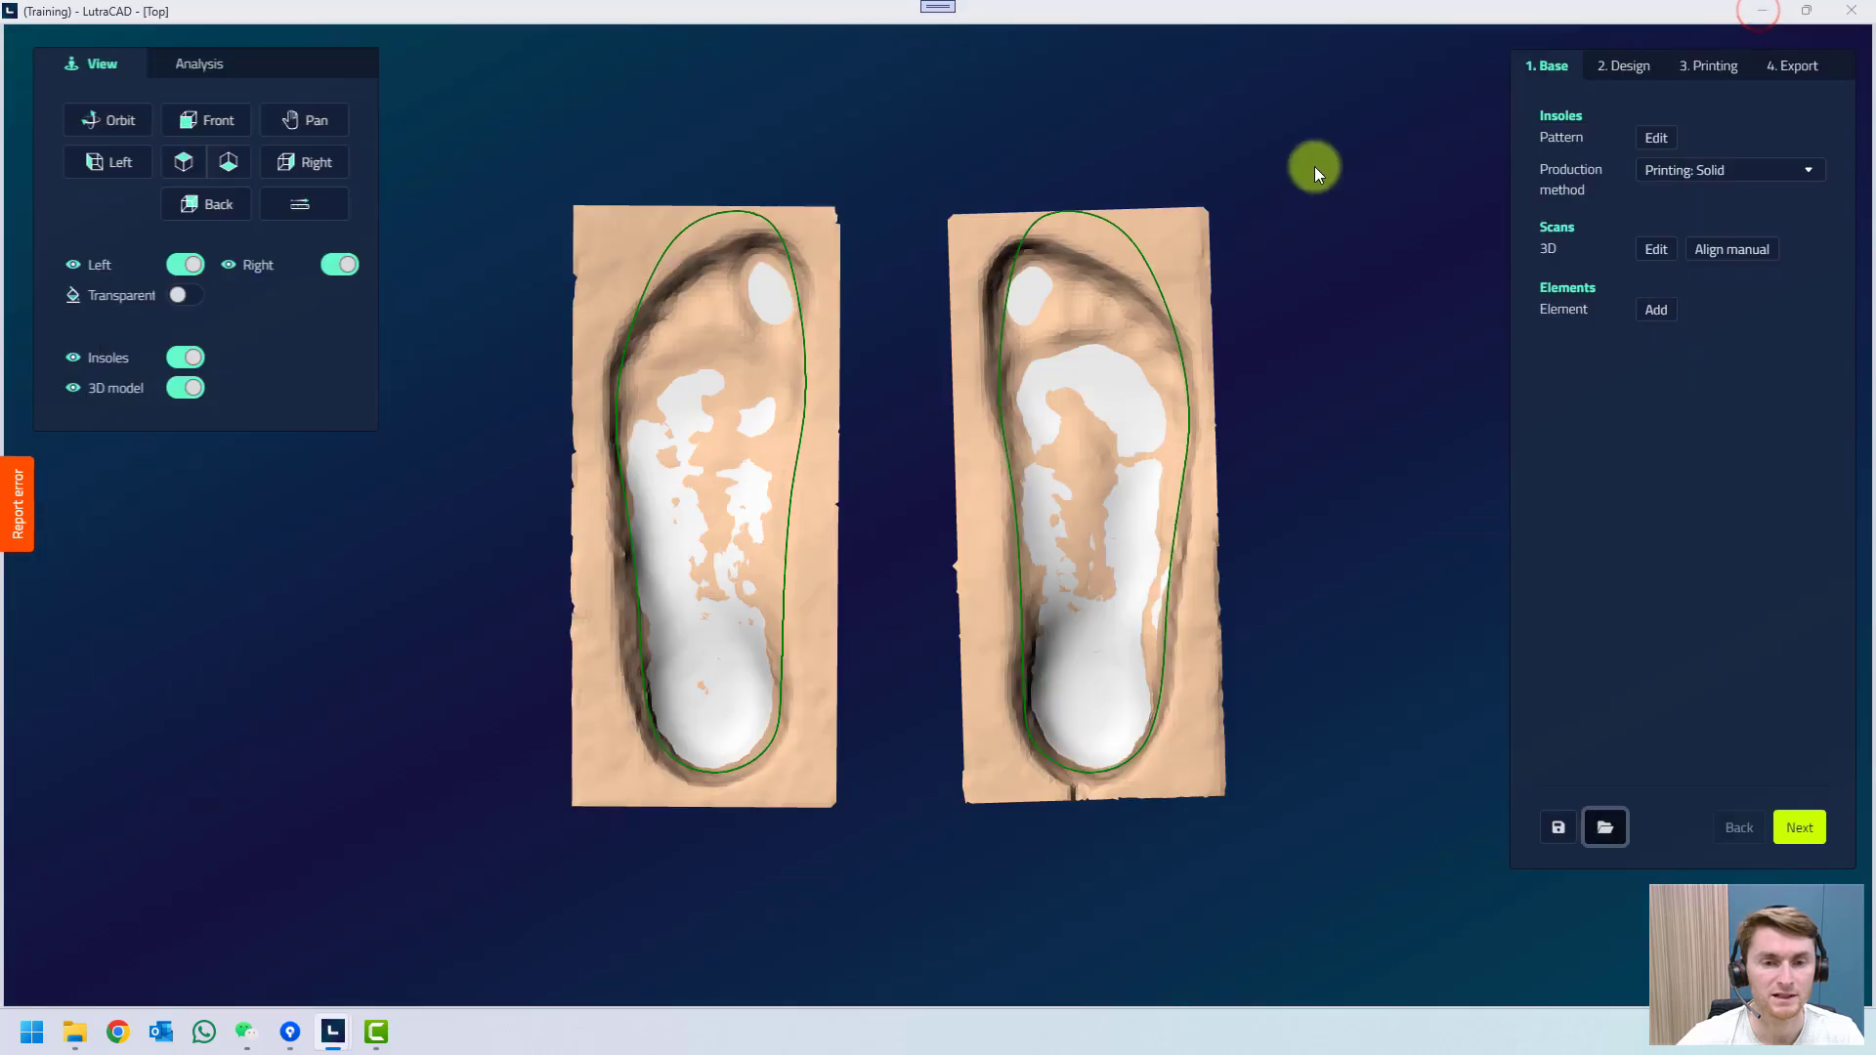
click(892, 412)
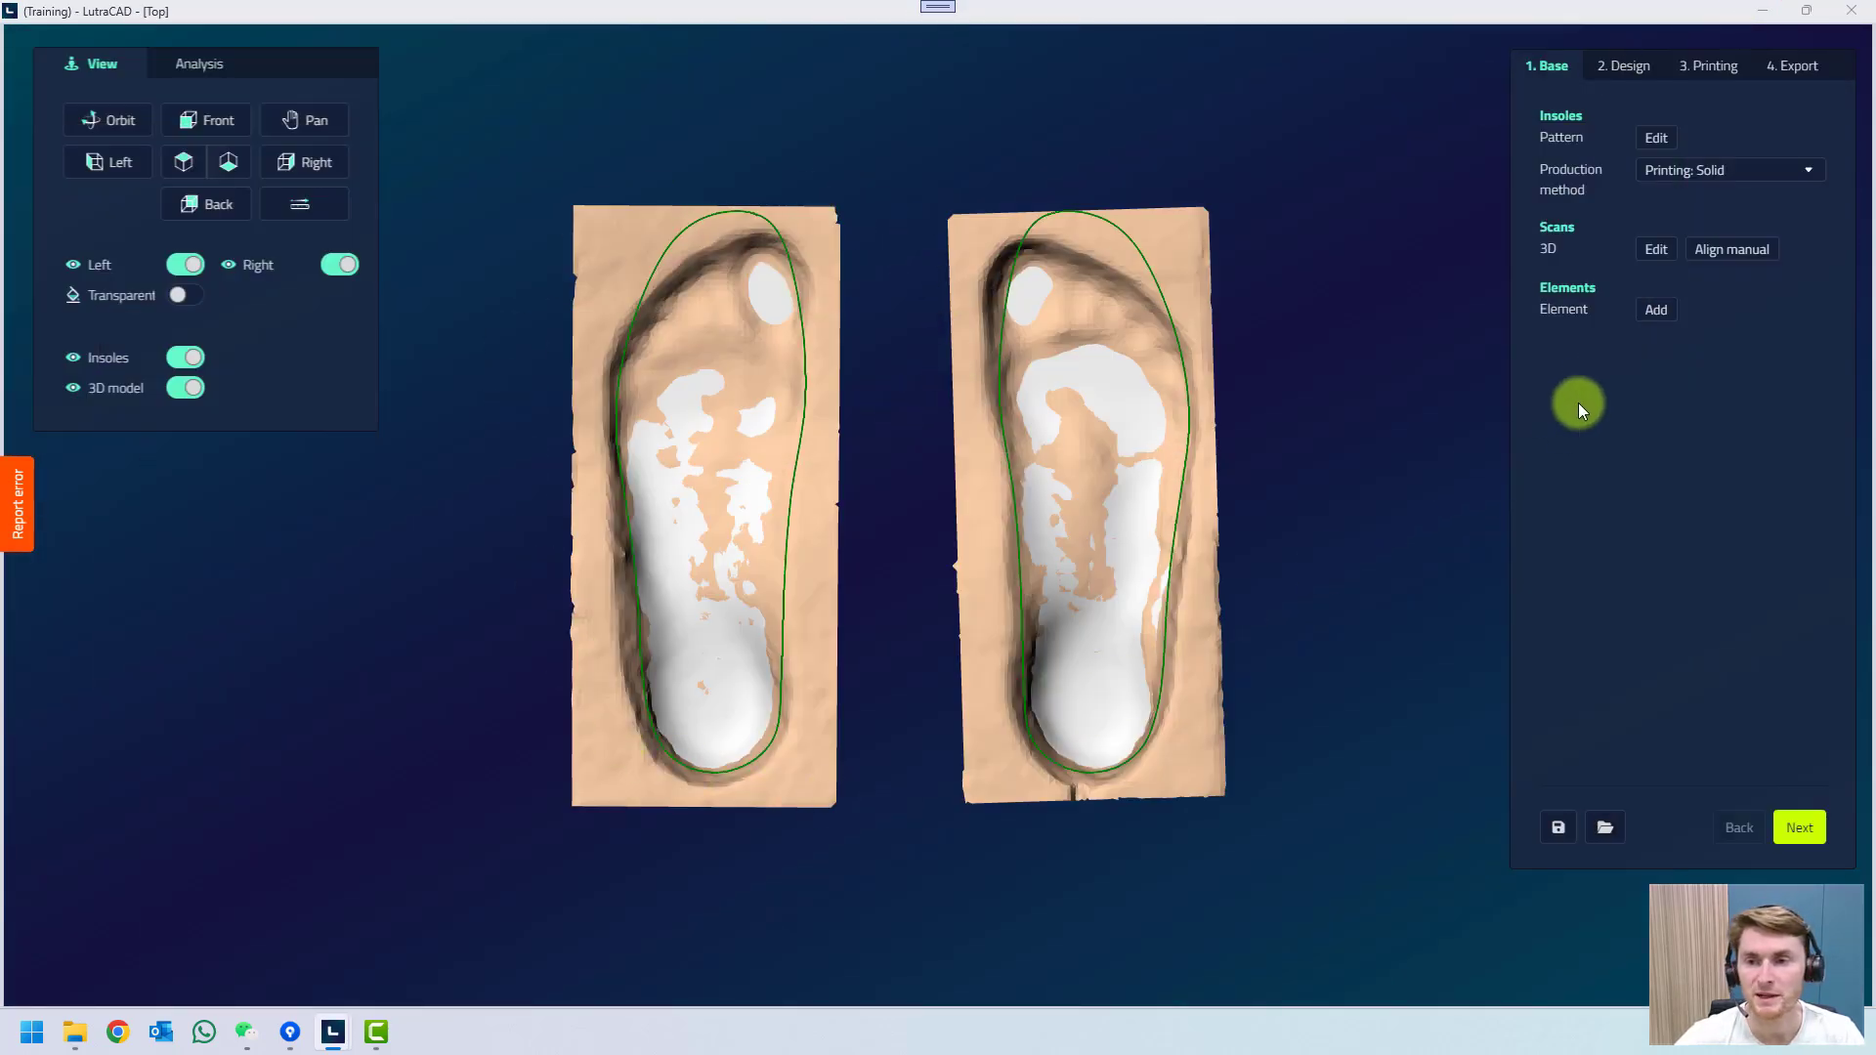
Review the available sinks, and add the Metatarsal pad 1 element to the insoles with a thickness of 2 mm.
click(1658, 311)
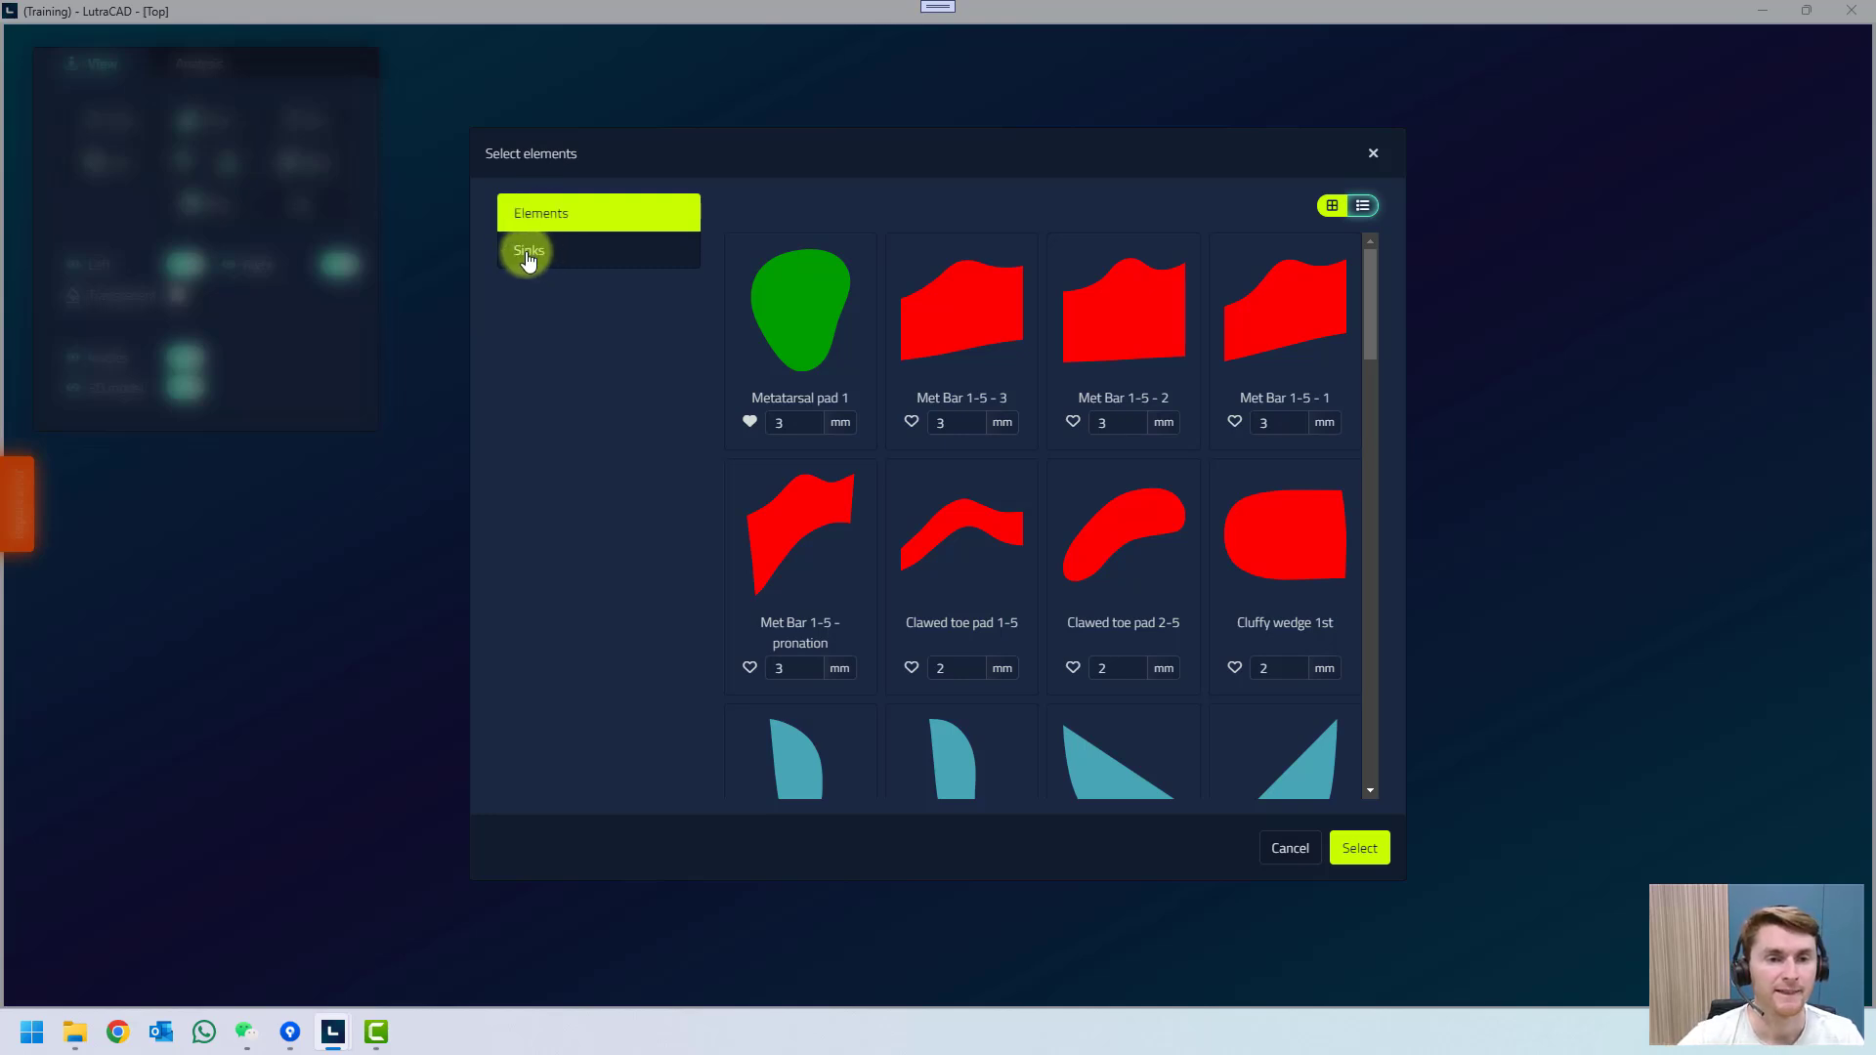
click(528, 252)
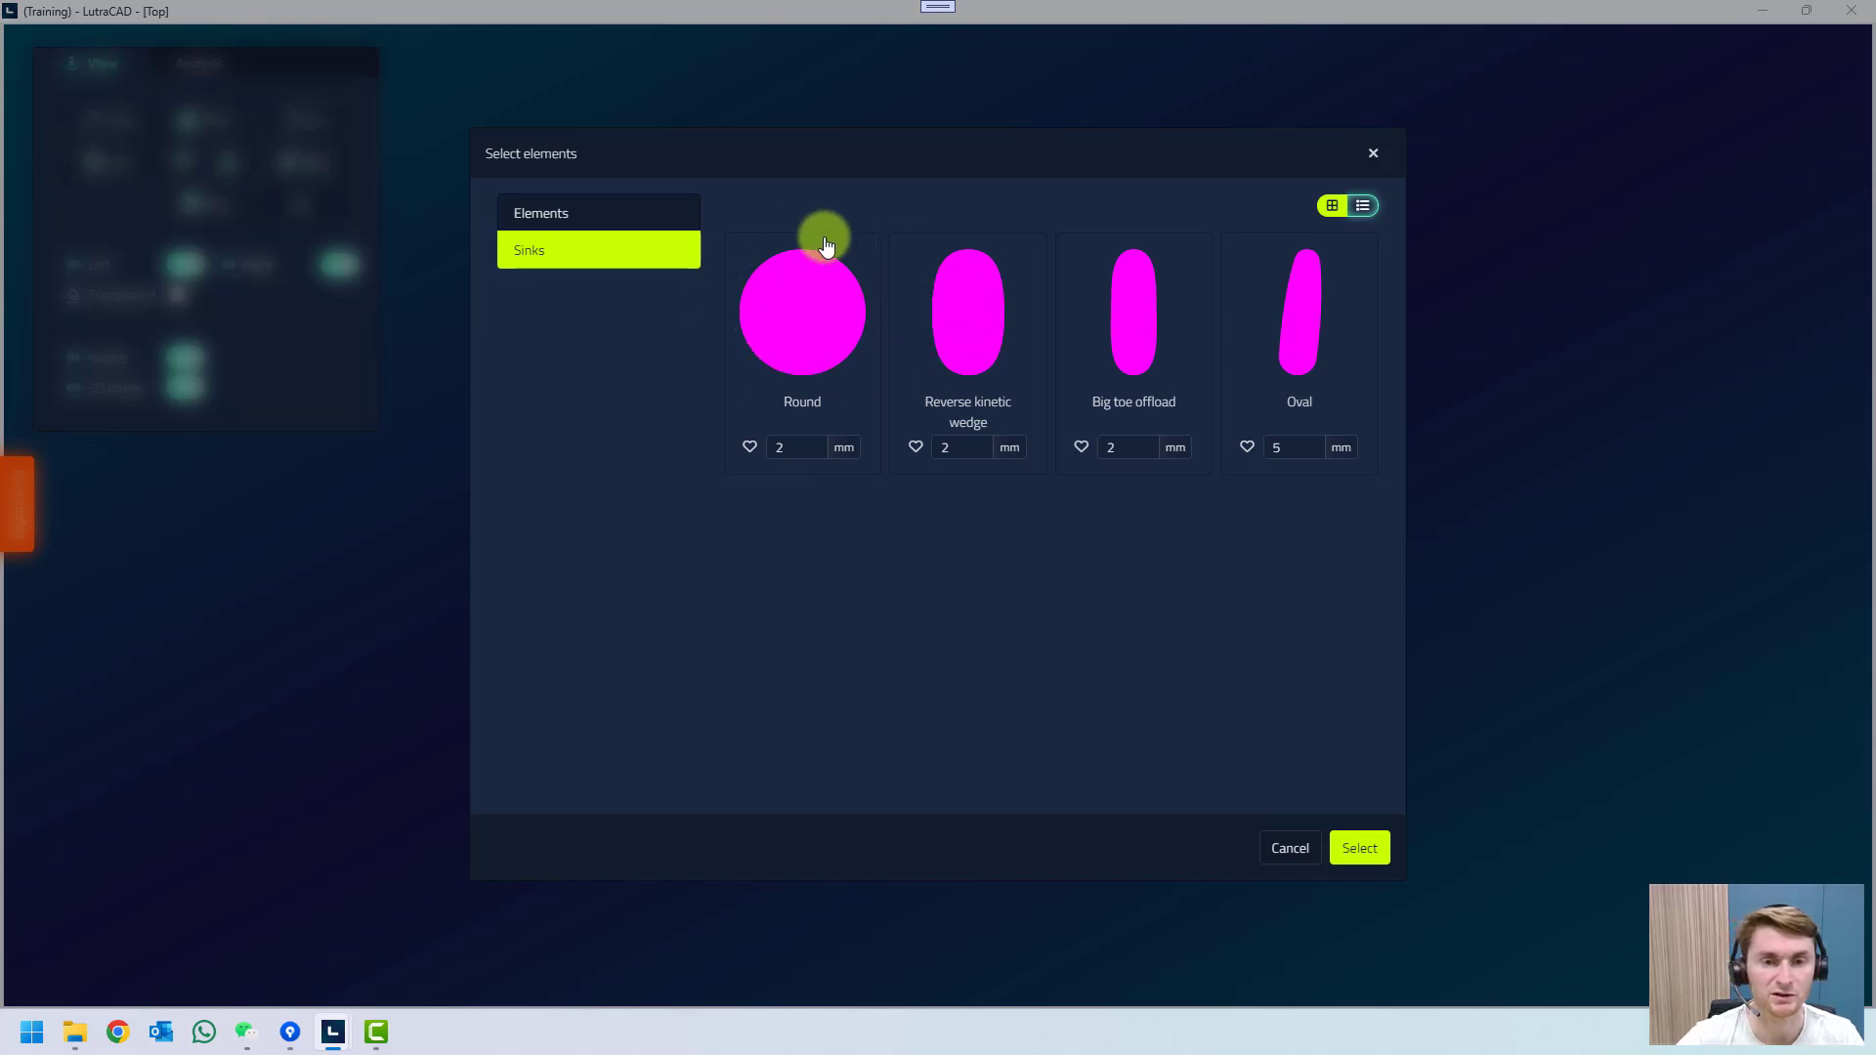
click(544, 212)
click(783, 322)
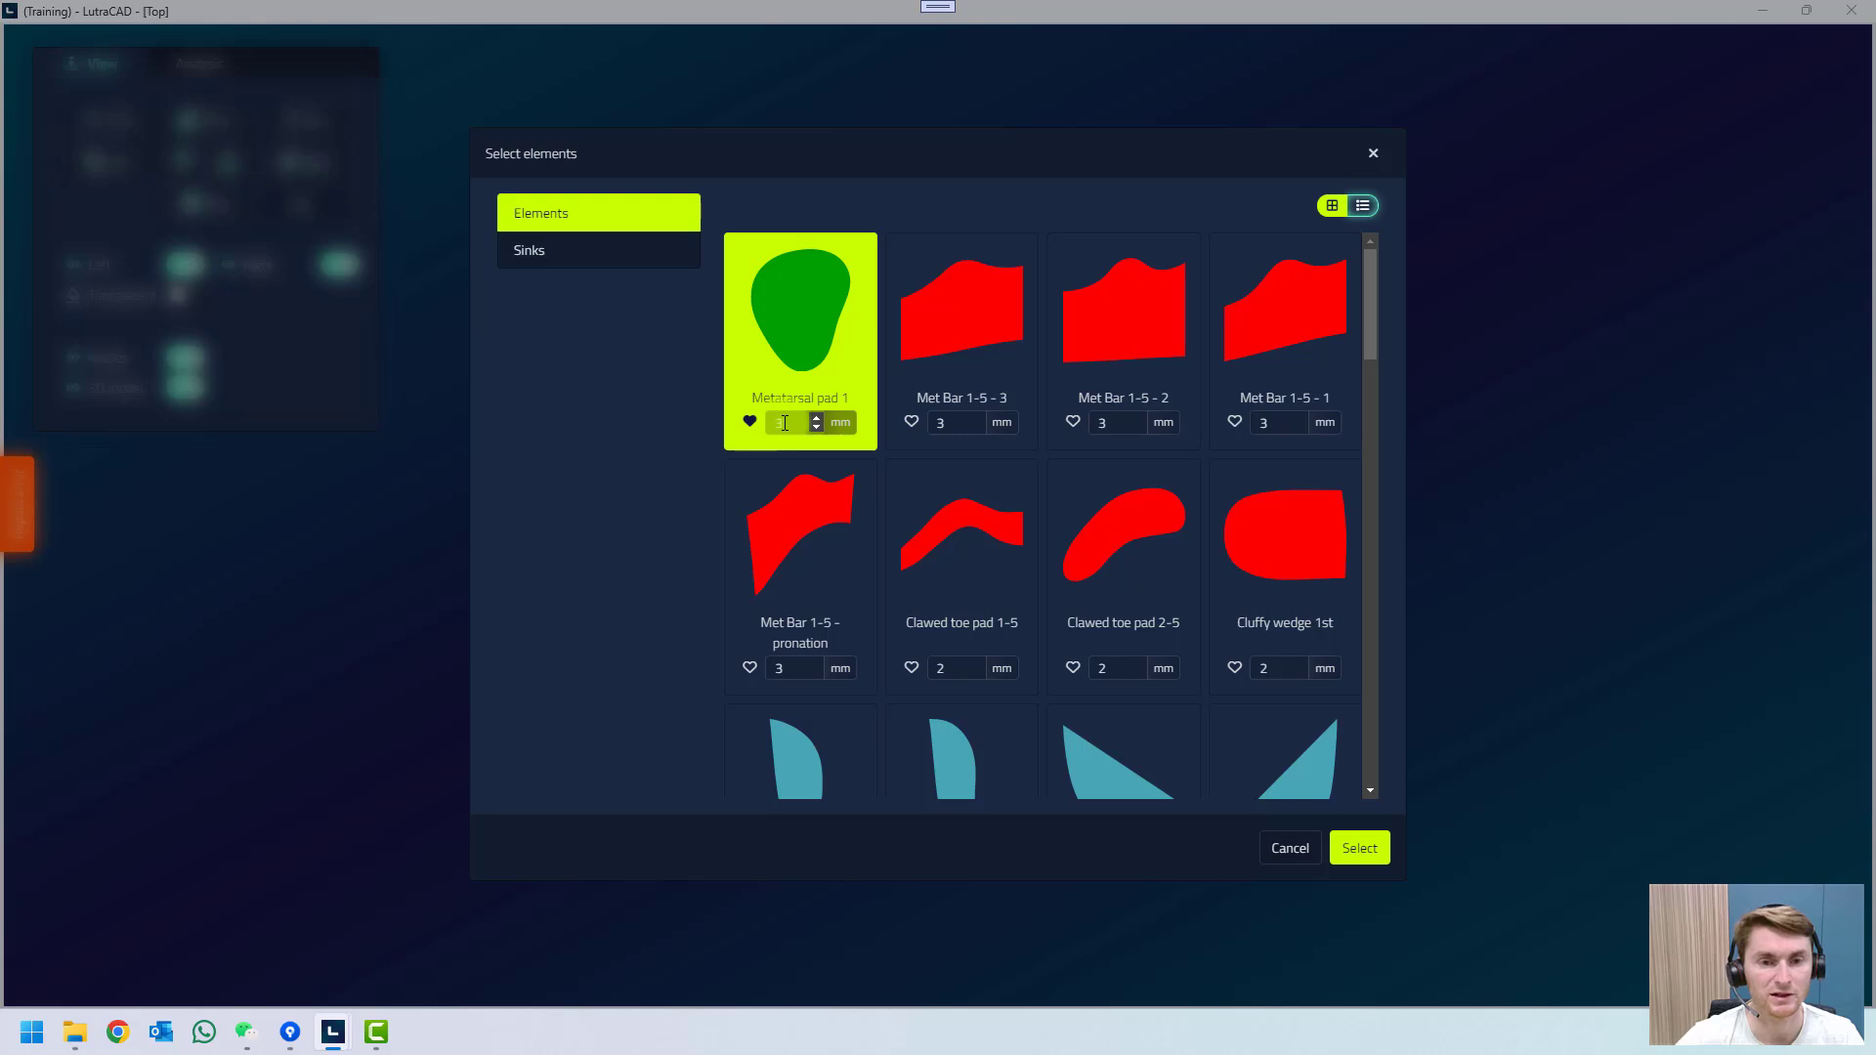
double_click(784, 424)
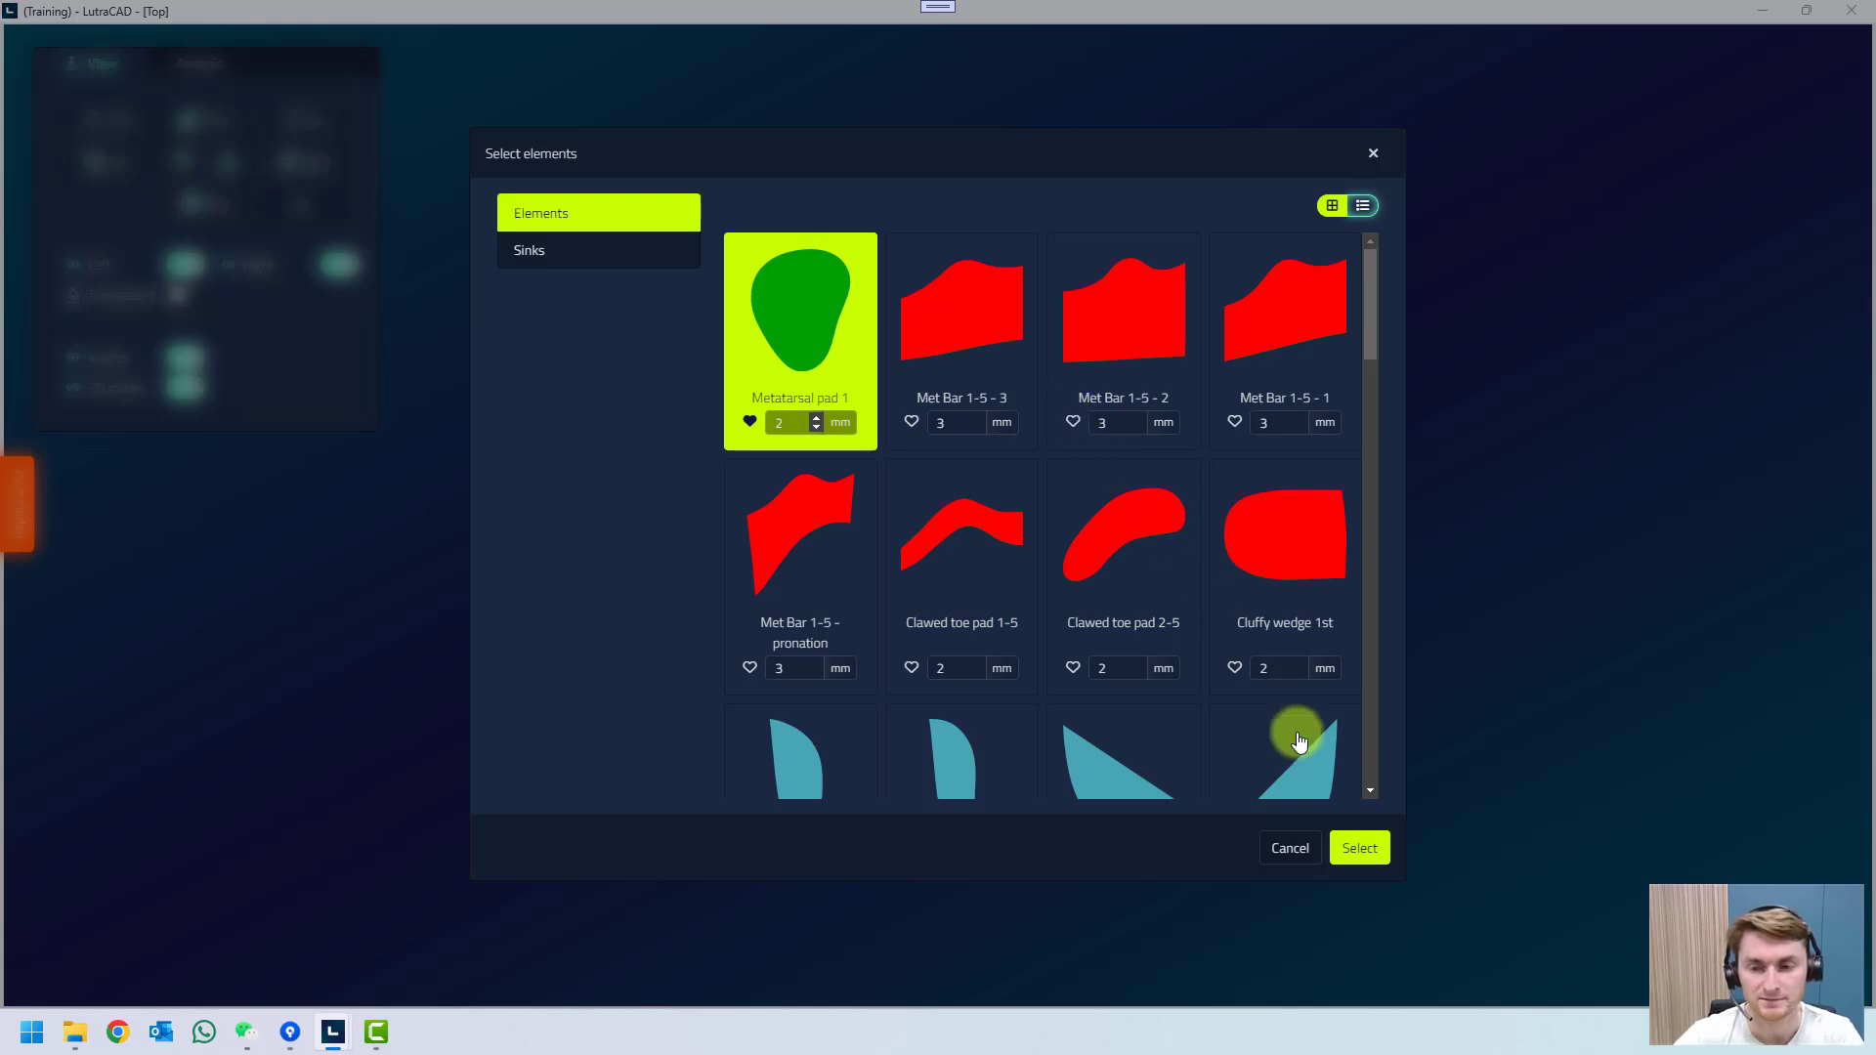
click(1360, 848)
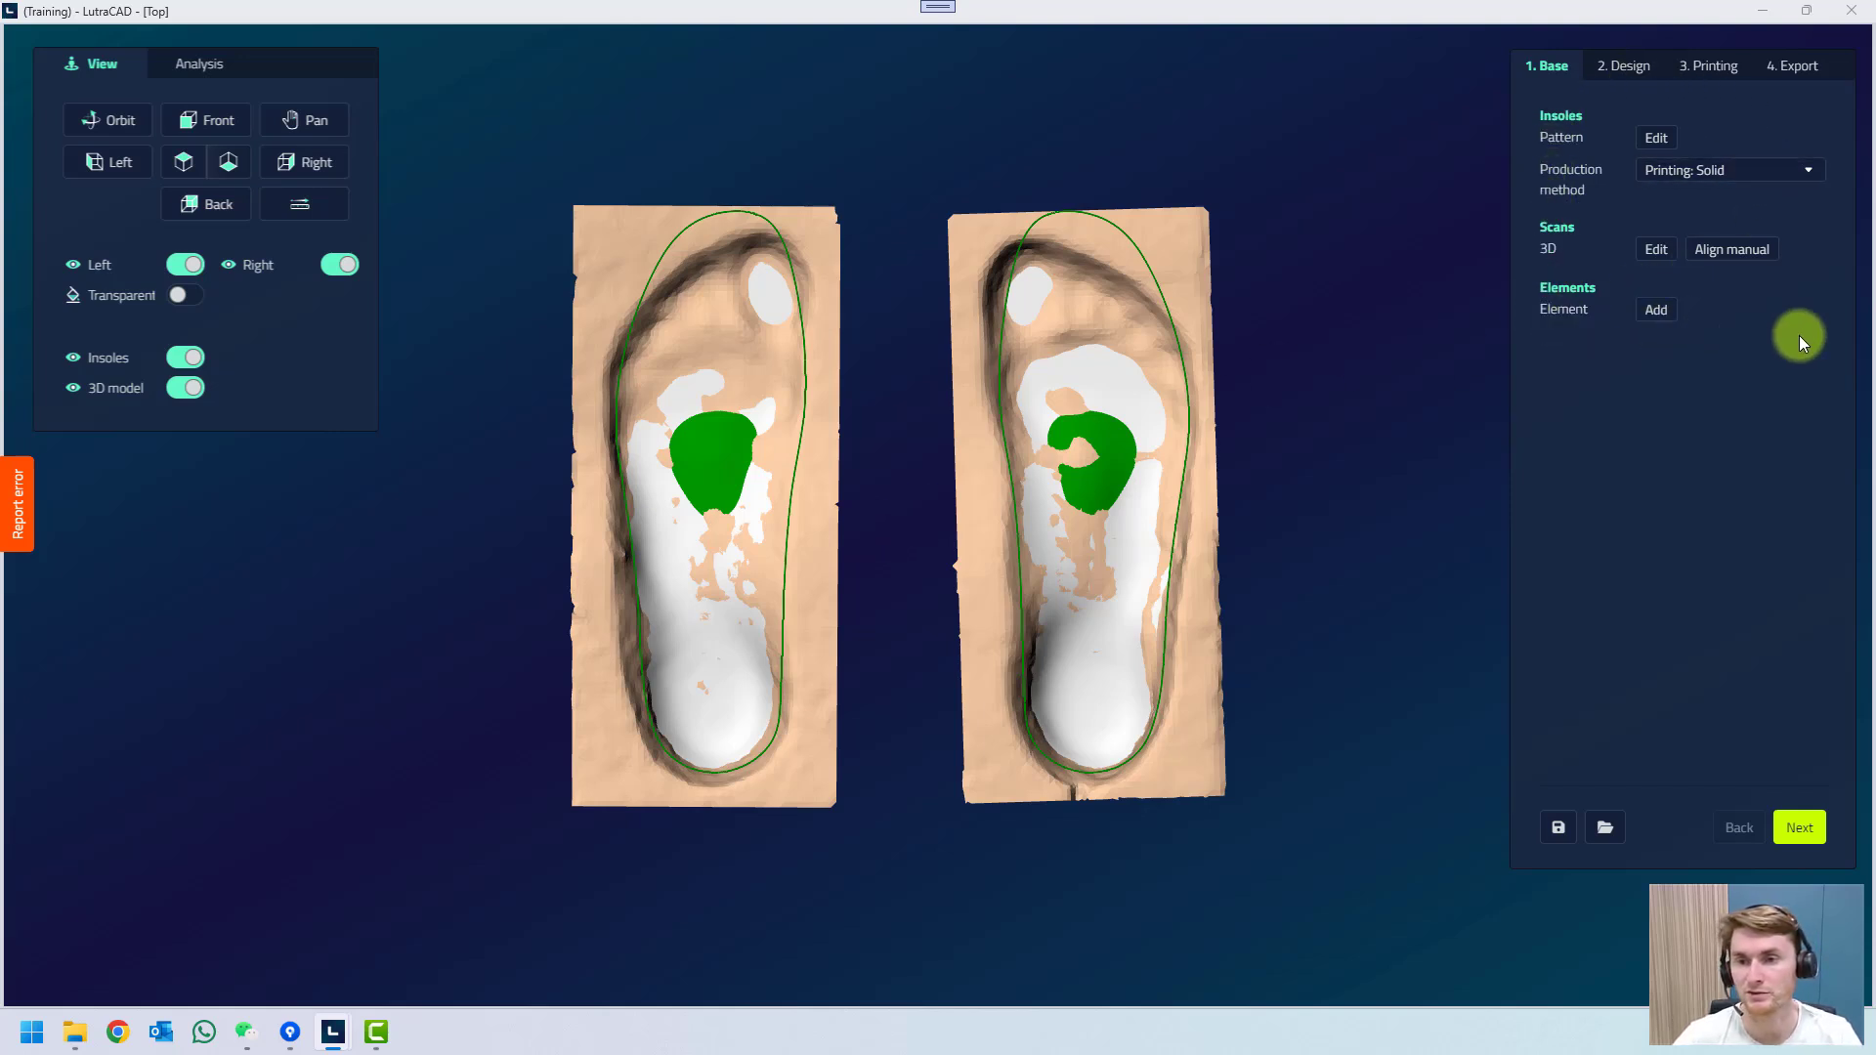
Continue to the Design stage, check the available size tables, and unlink the shoe size so each foot has its own value.
click(1803, 829)
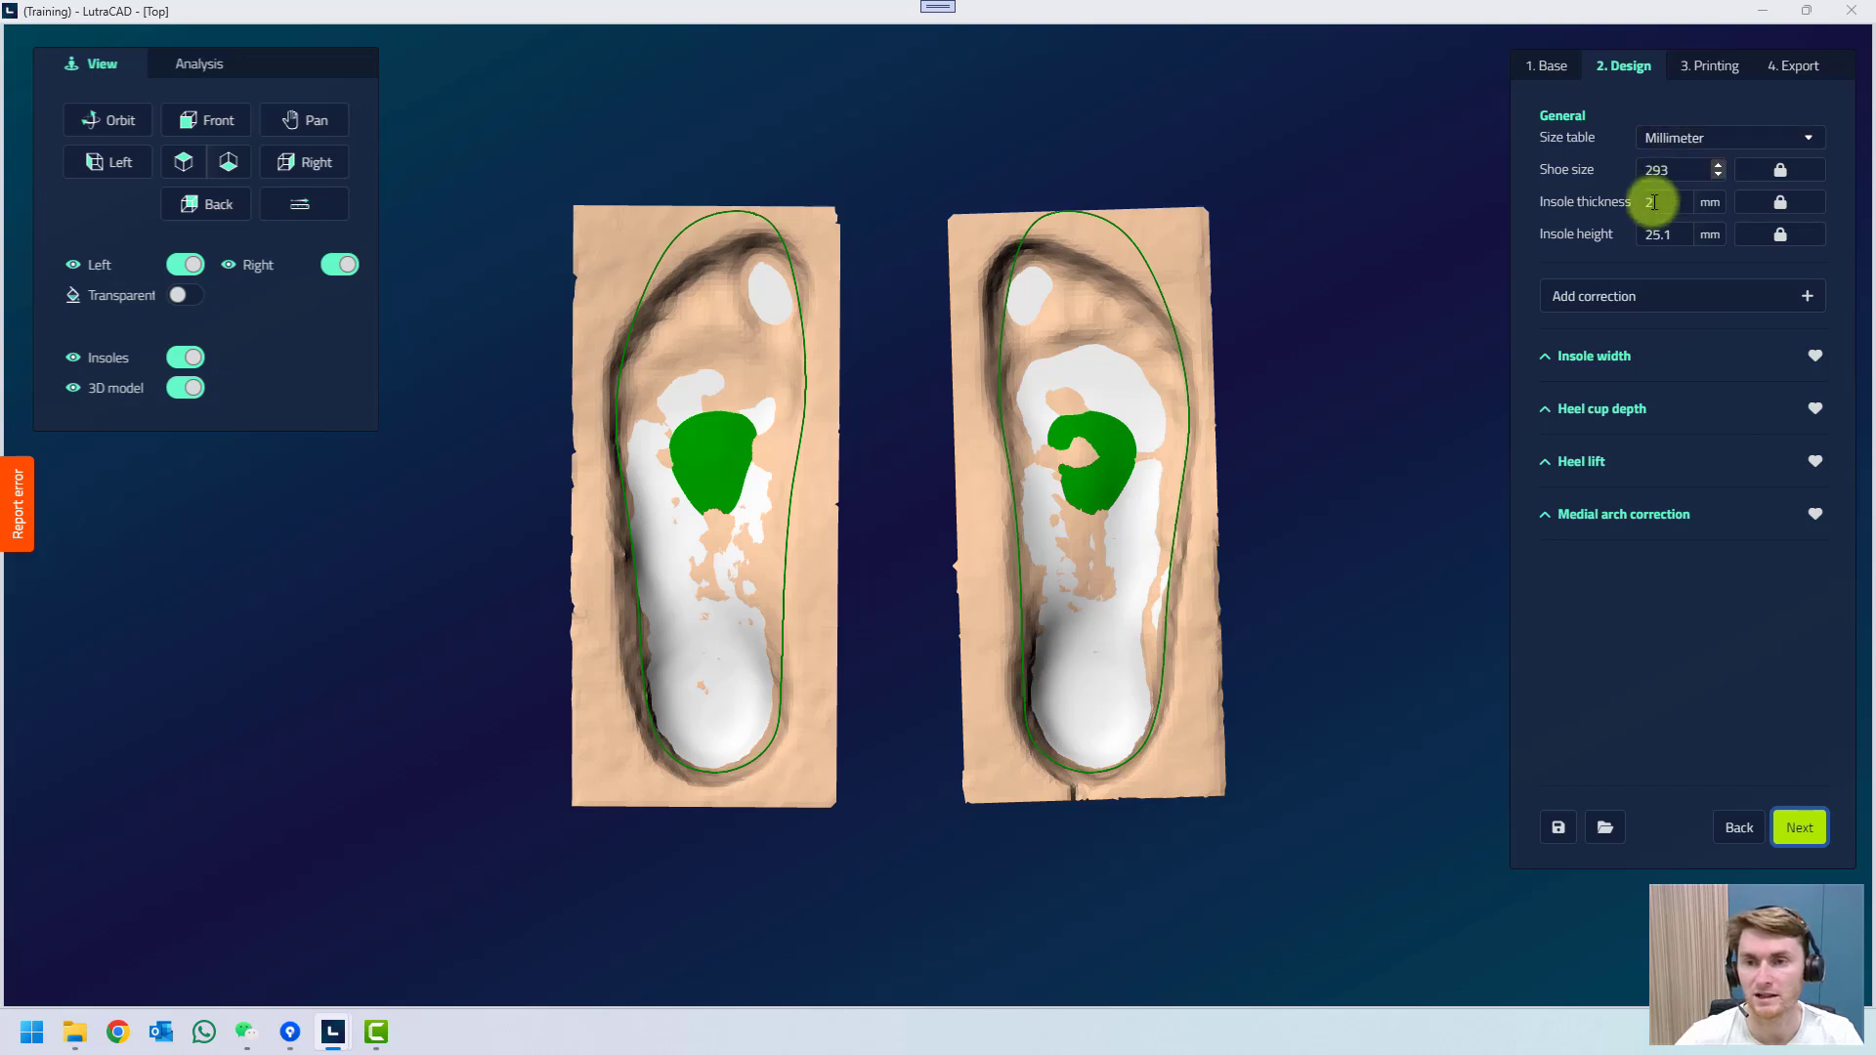
click(1680, 138)
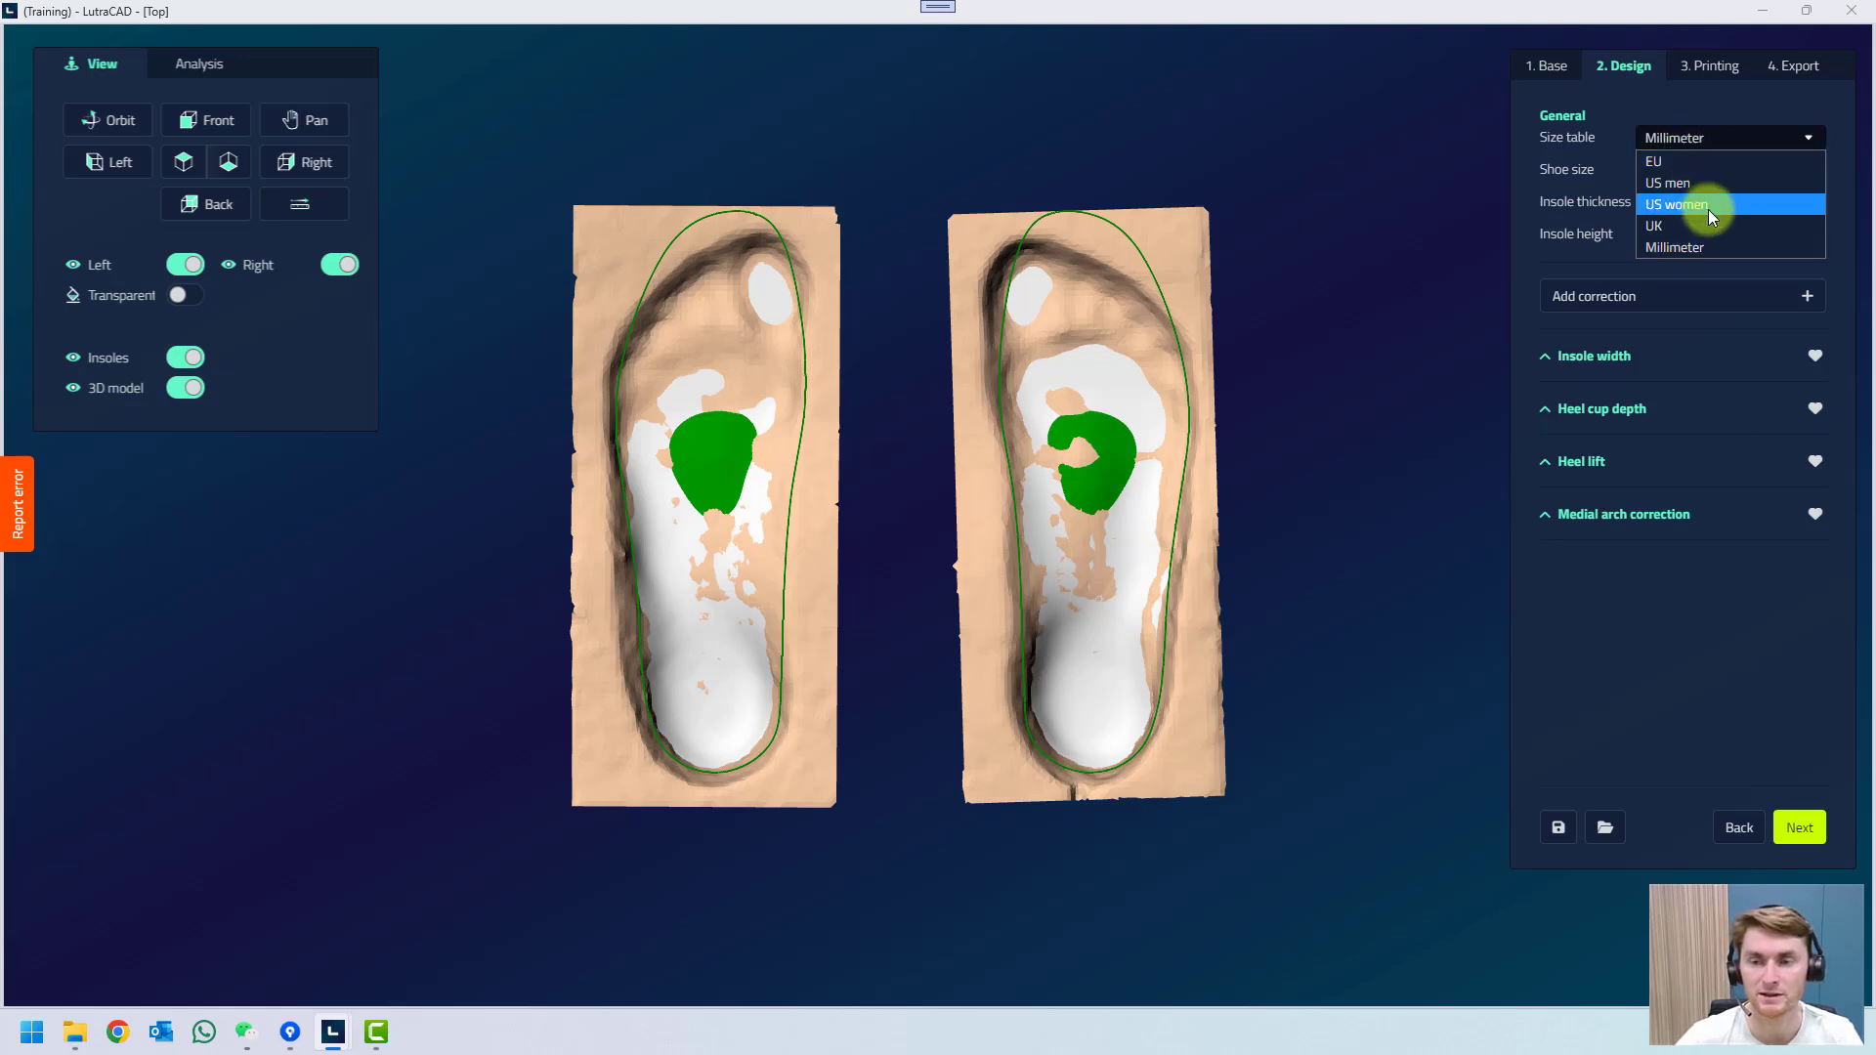
click(1704, 147)
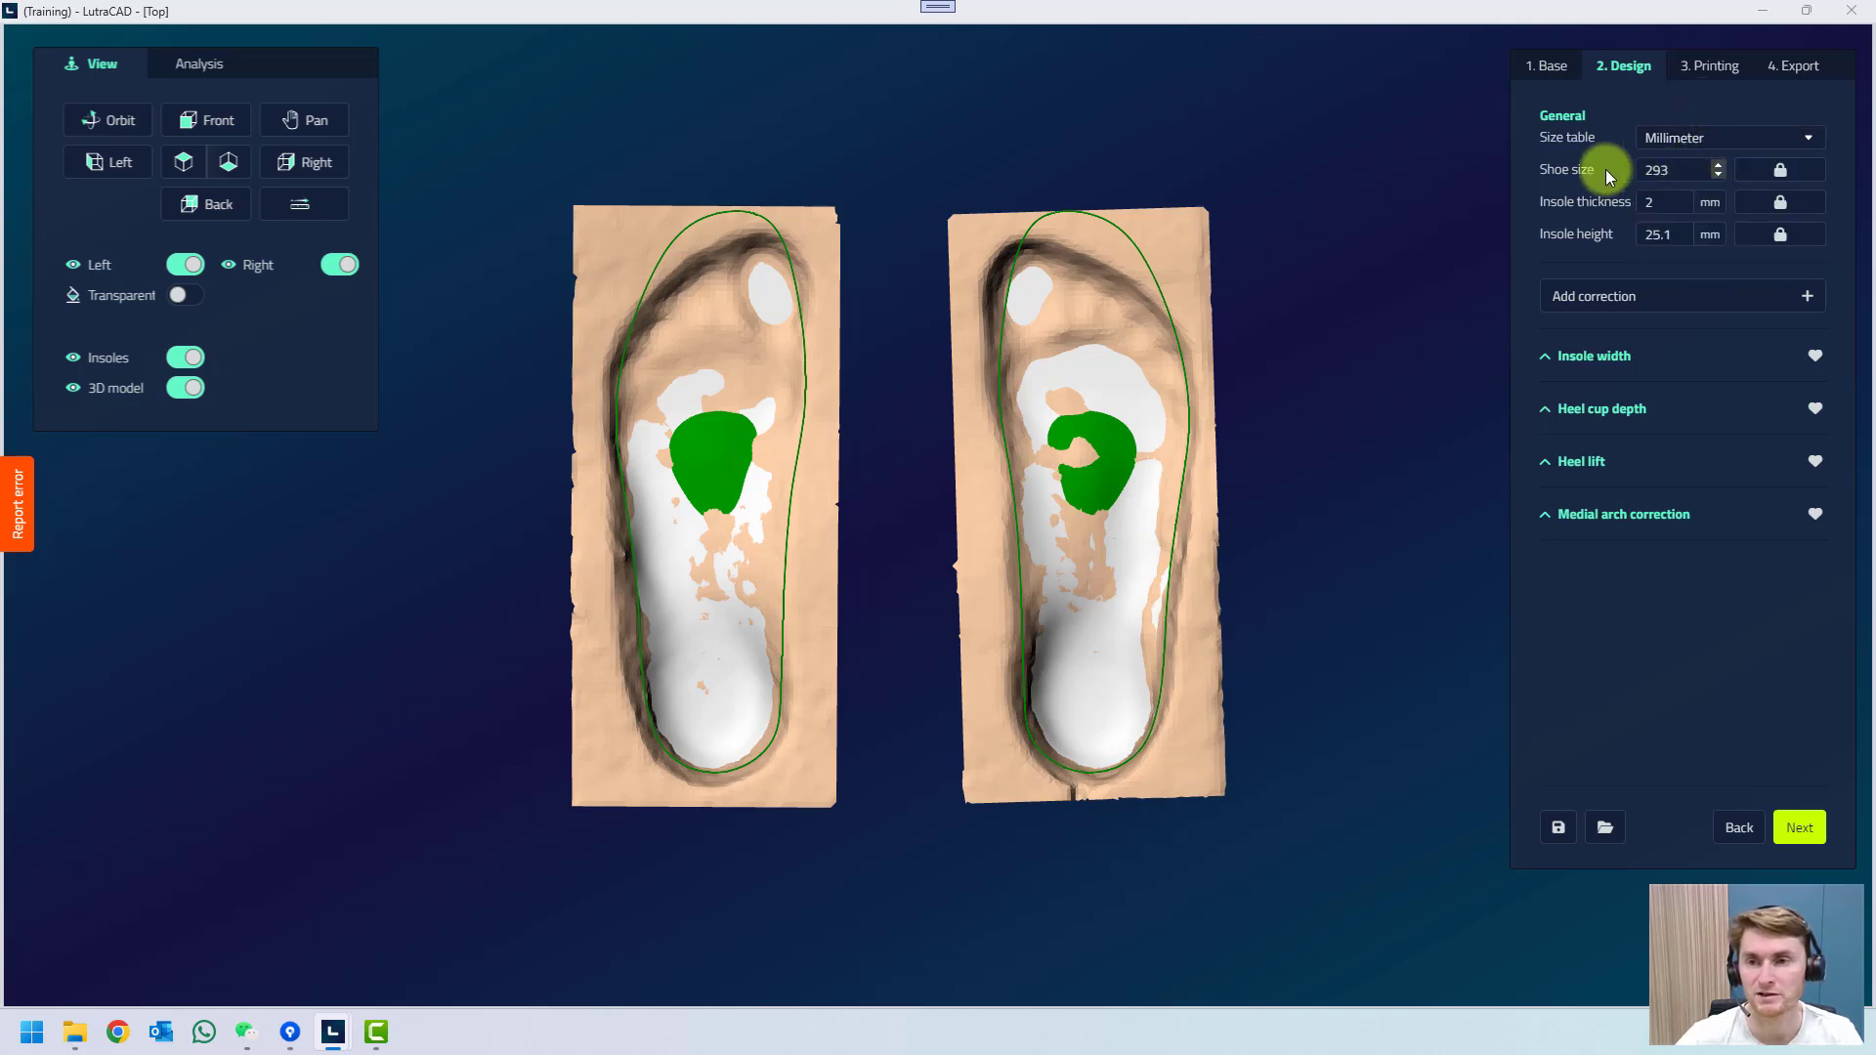
double_click(1667, 170)
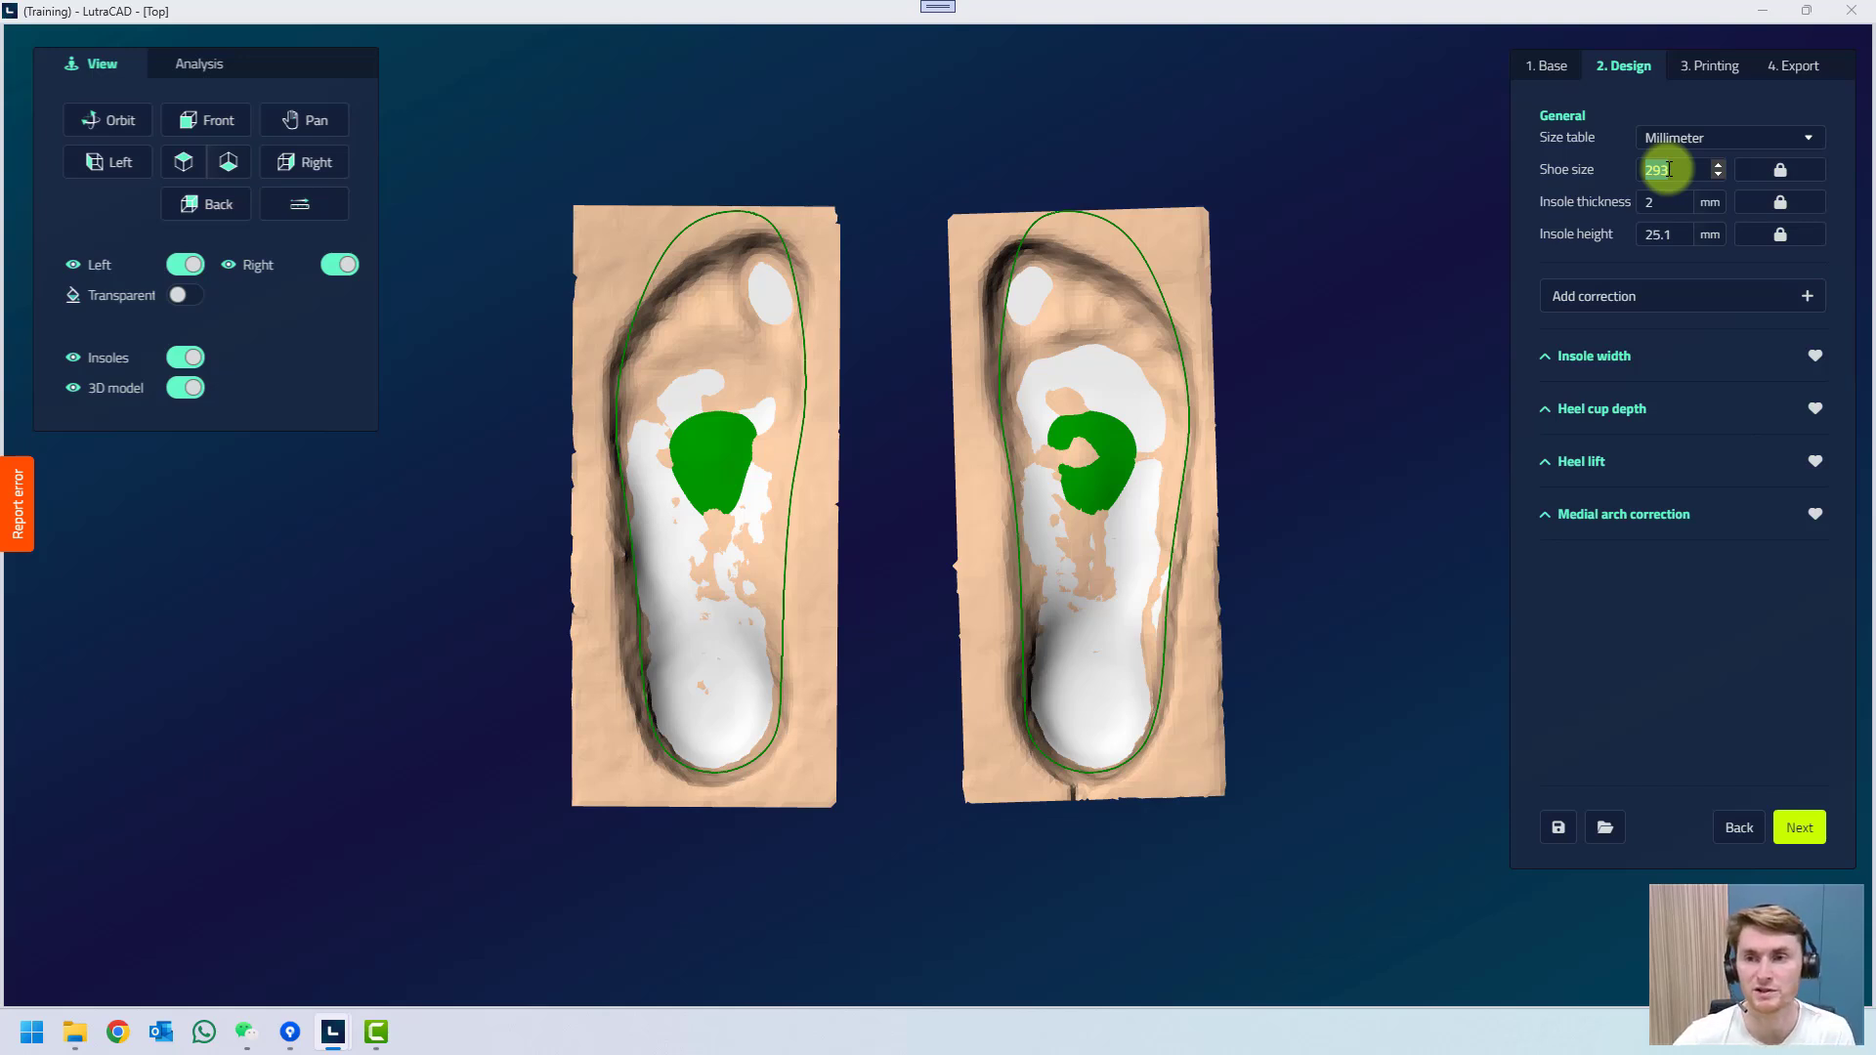
click(1781, 172)
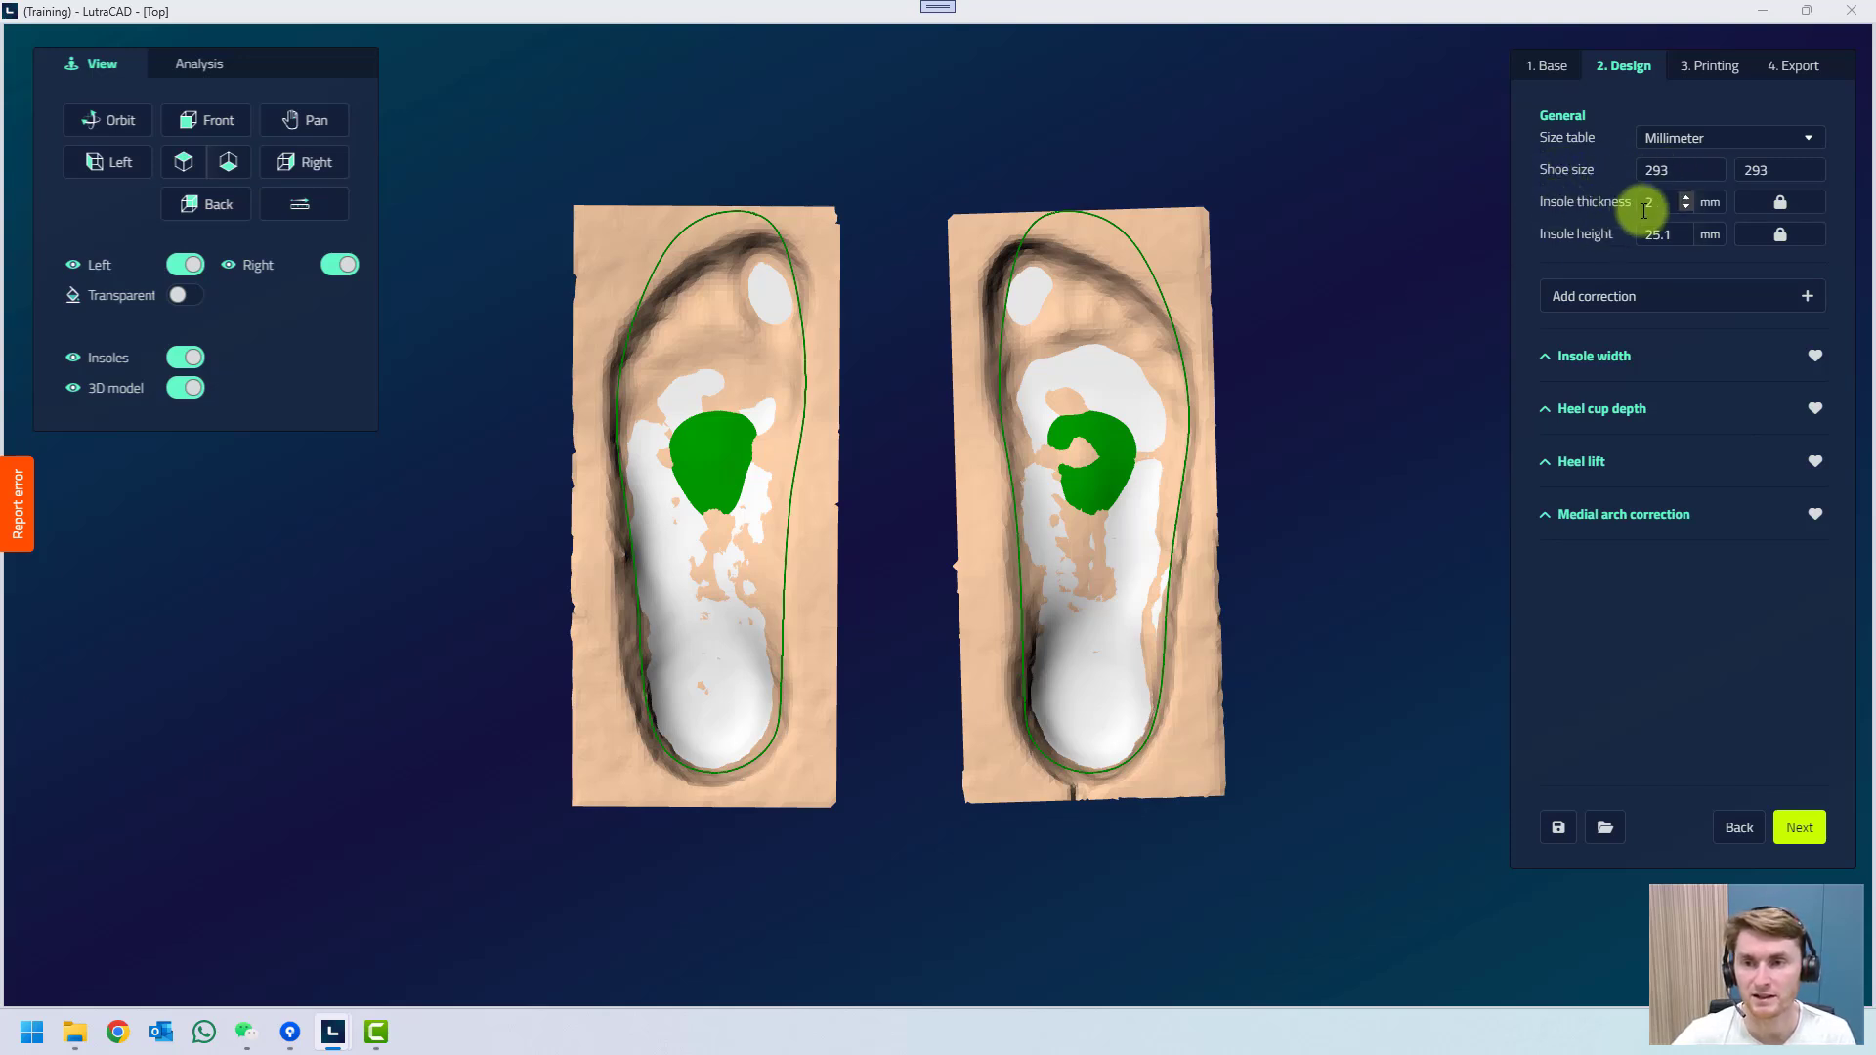
Show the insoles in the Left view and hide the 3D model.
click(114, 168)
click(186, 388)
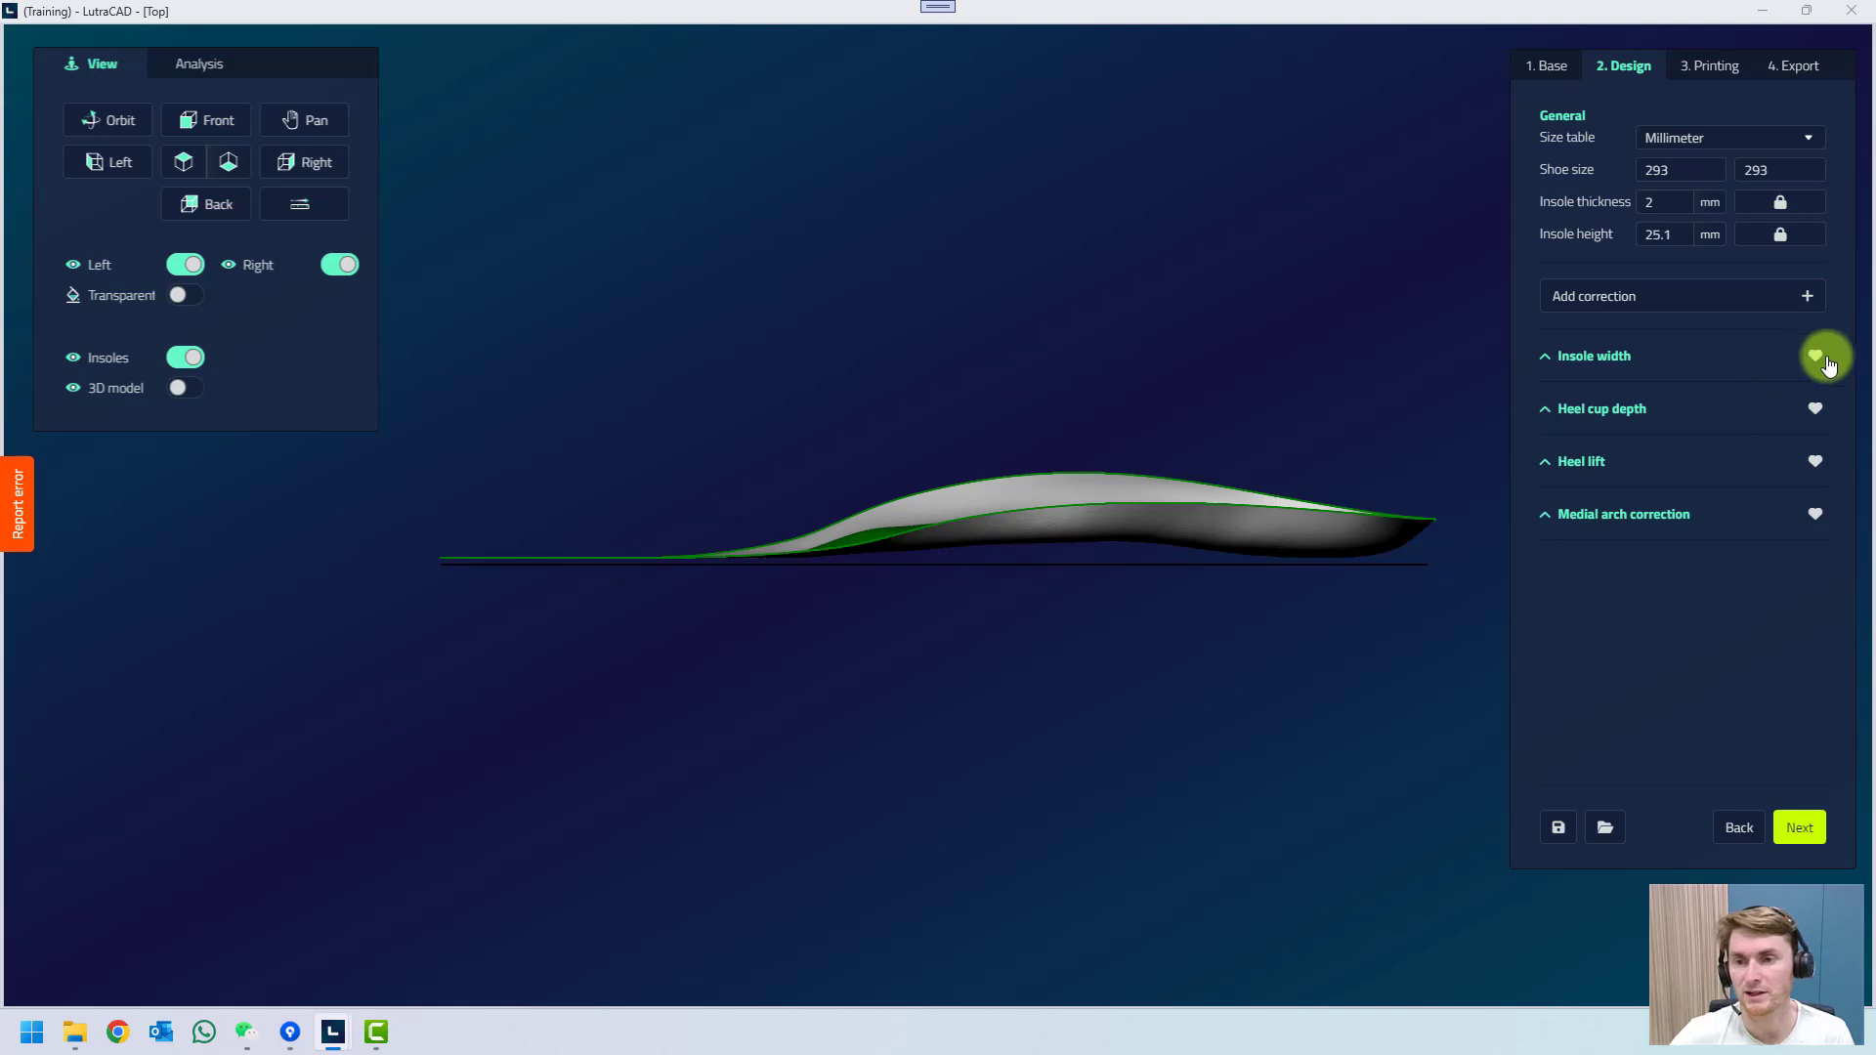
Expand the Insole width correction, remove it from the favourites, and show the insoles in the Top view.
click(1604, 358)
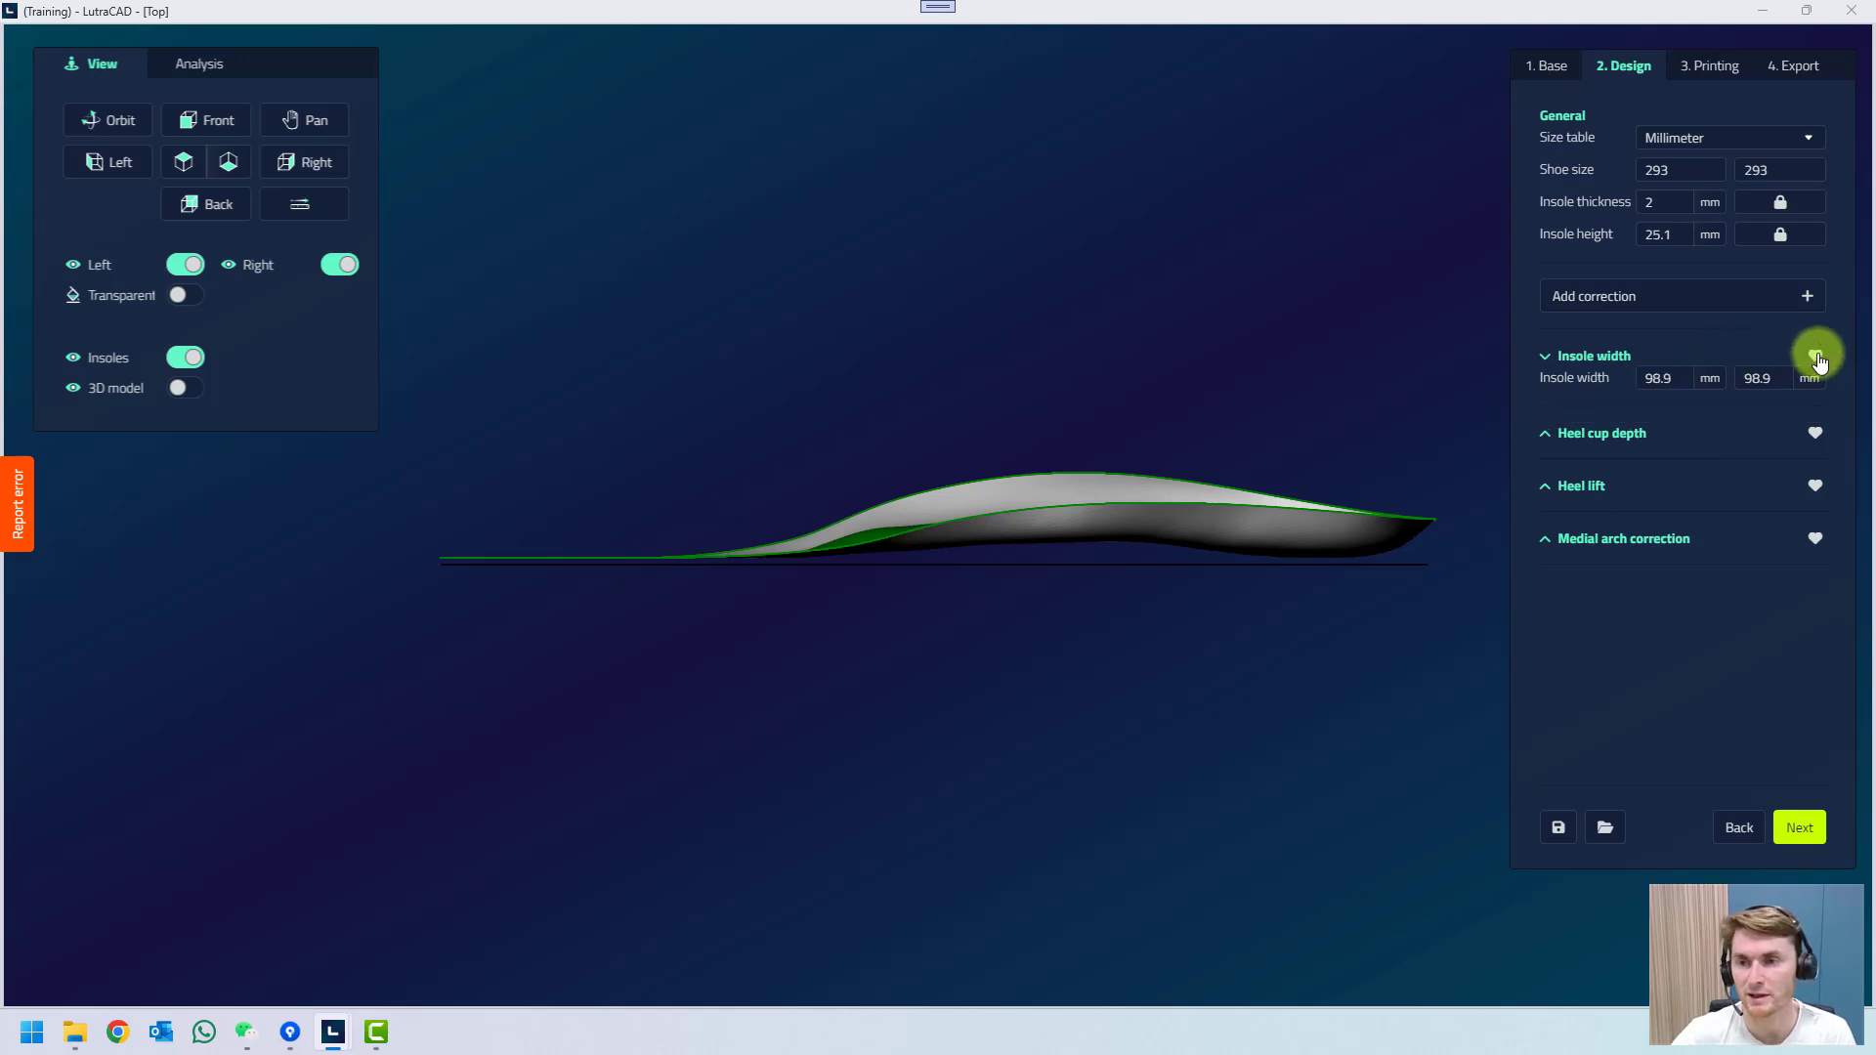
mouse_move(1817, 362)
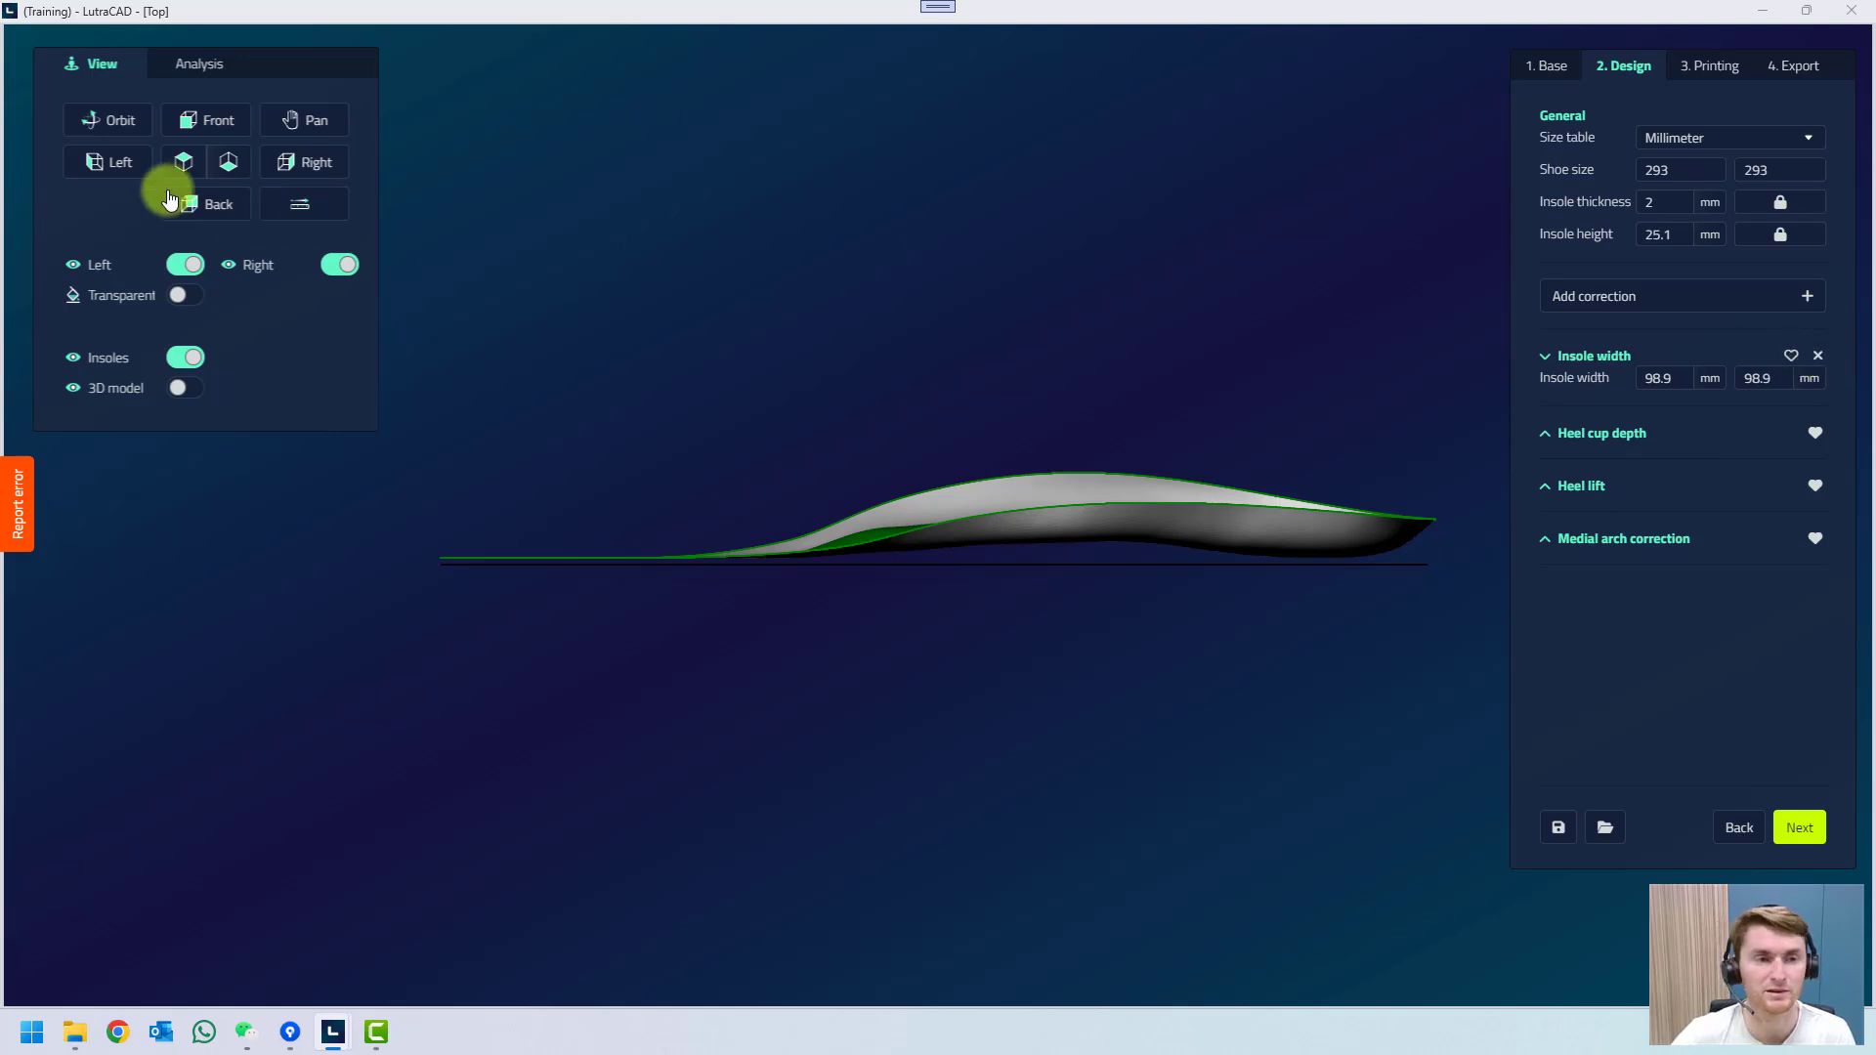
click(183, 161)
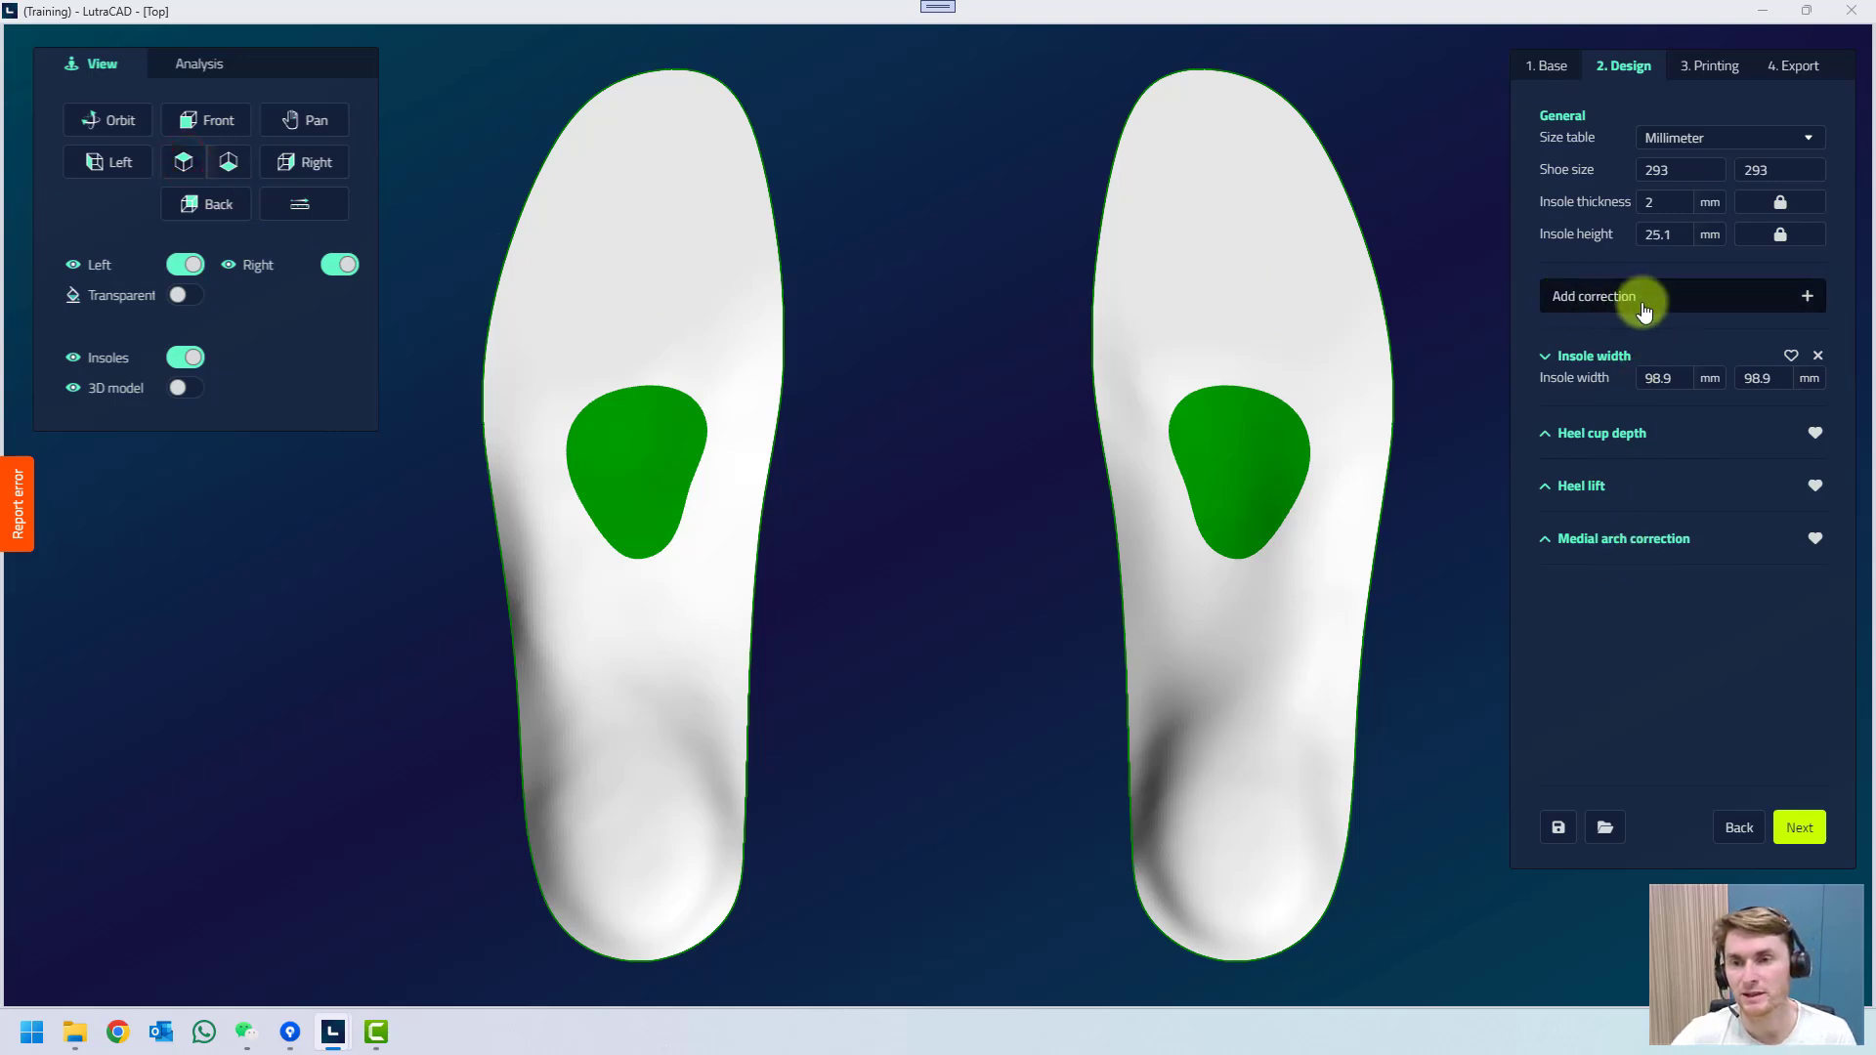
Add a Pronation correction for the forefoot and mark it as a favourite.
click(1715, 296)
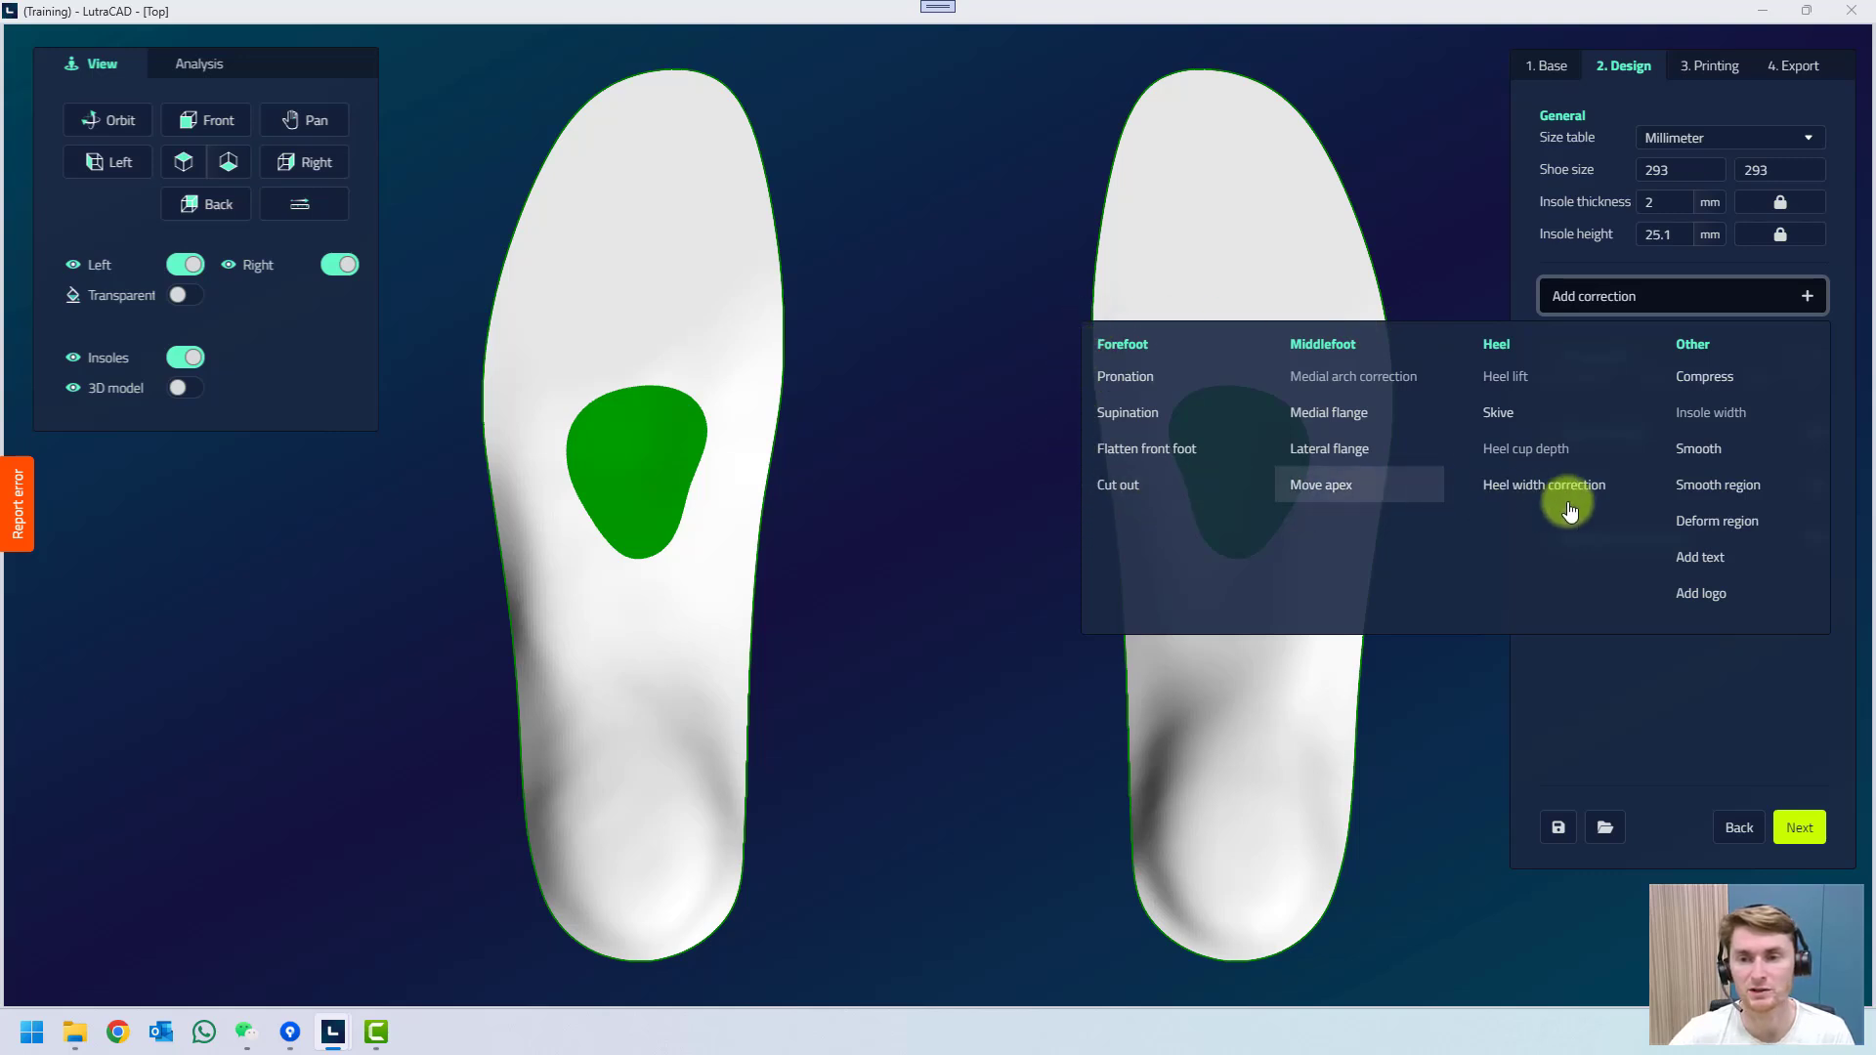
click(1736, 295)
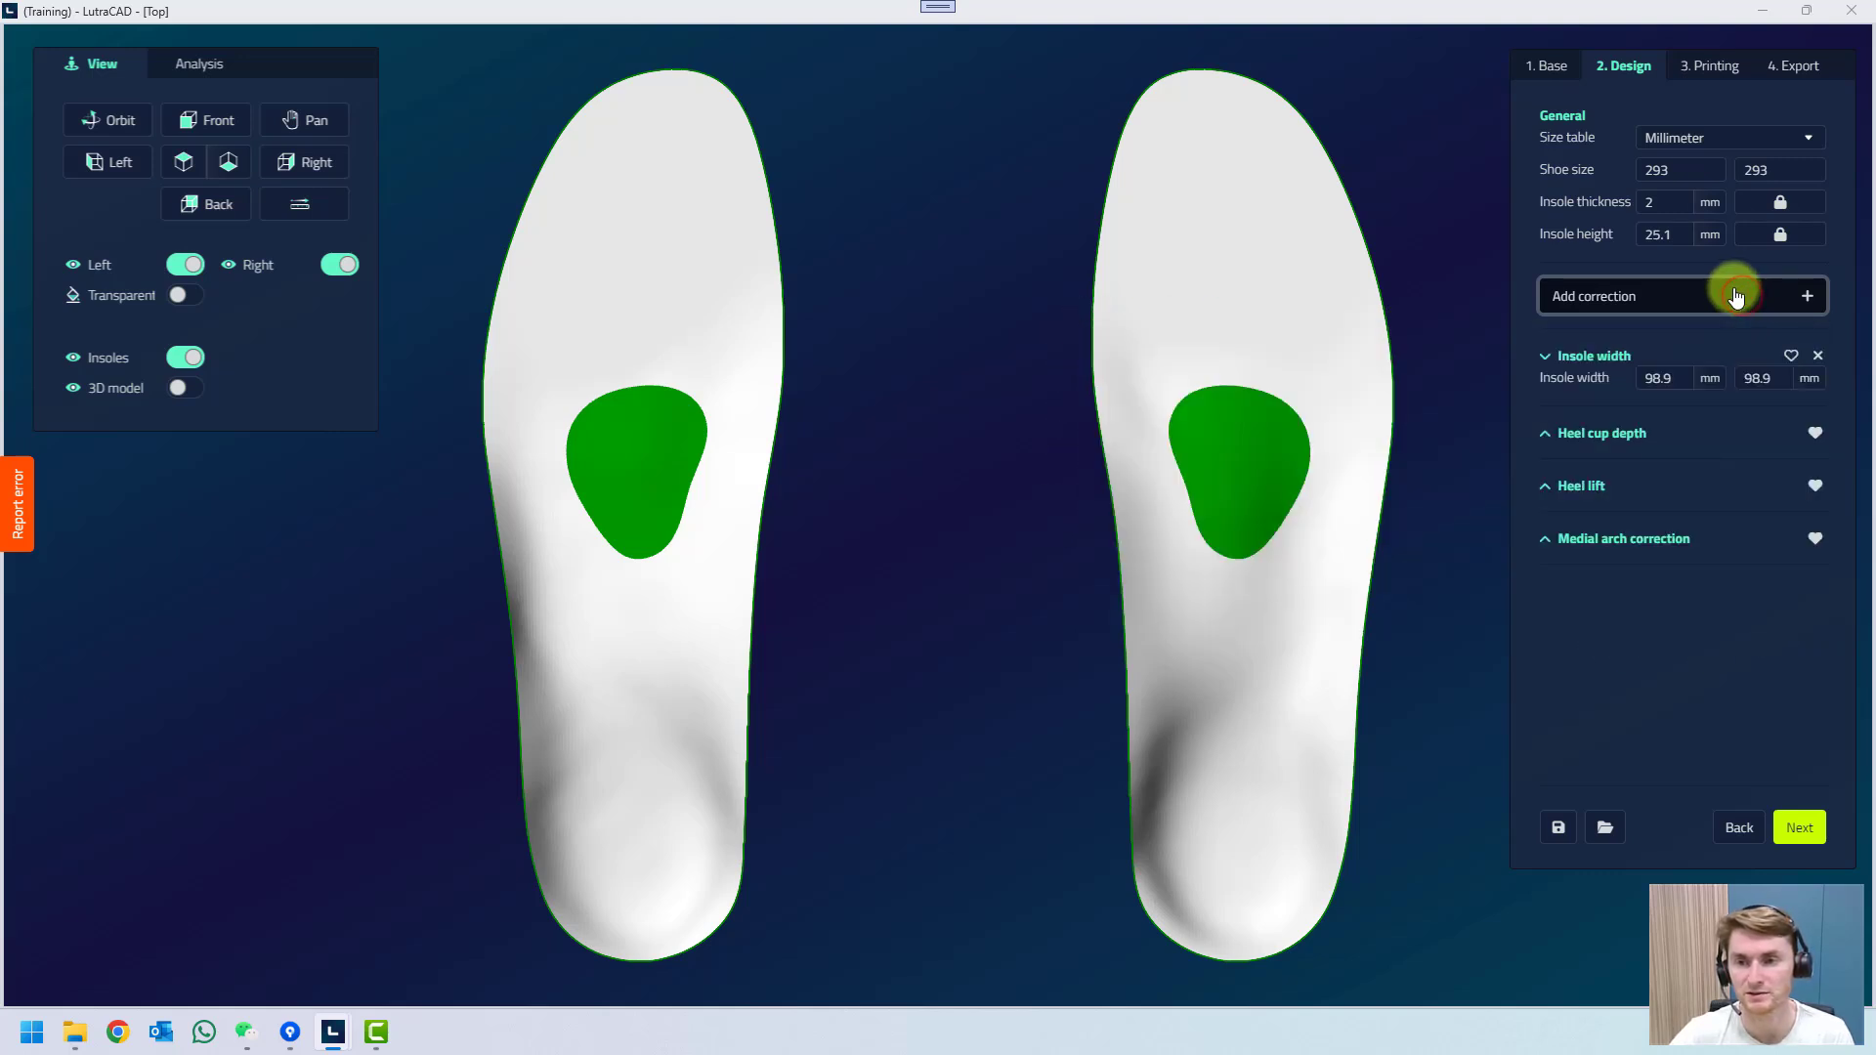
click(1734, 296)
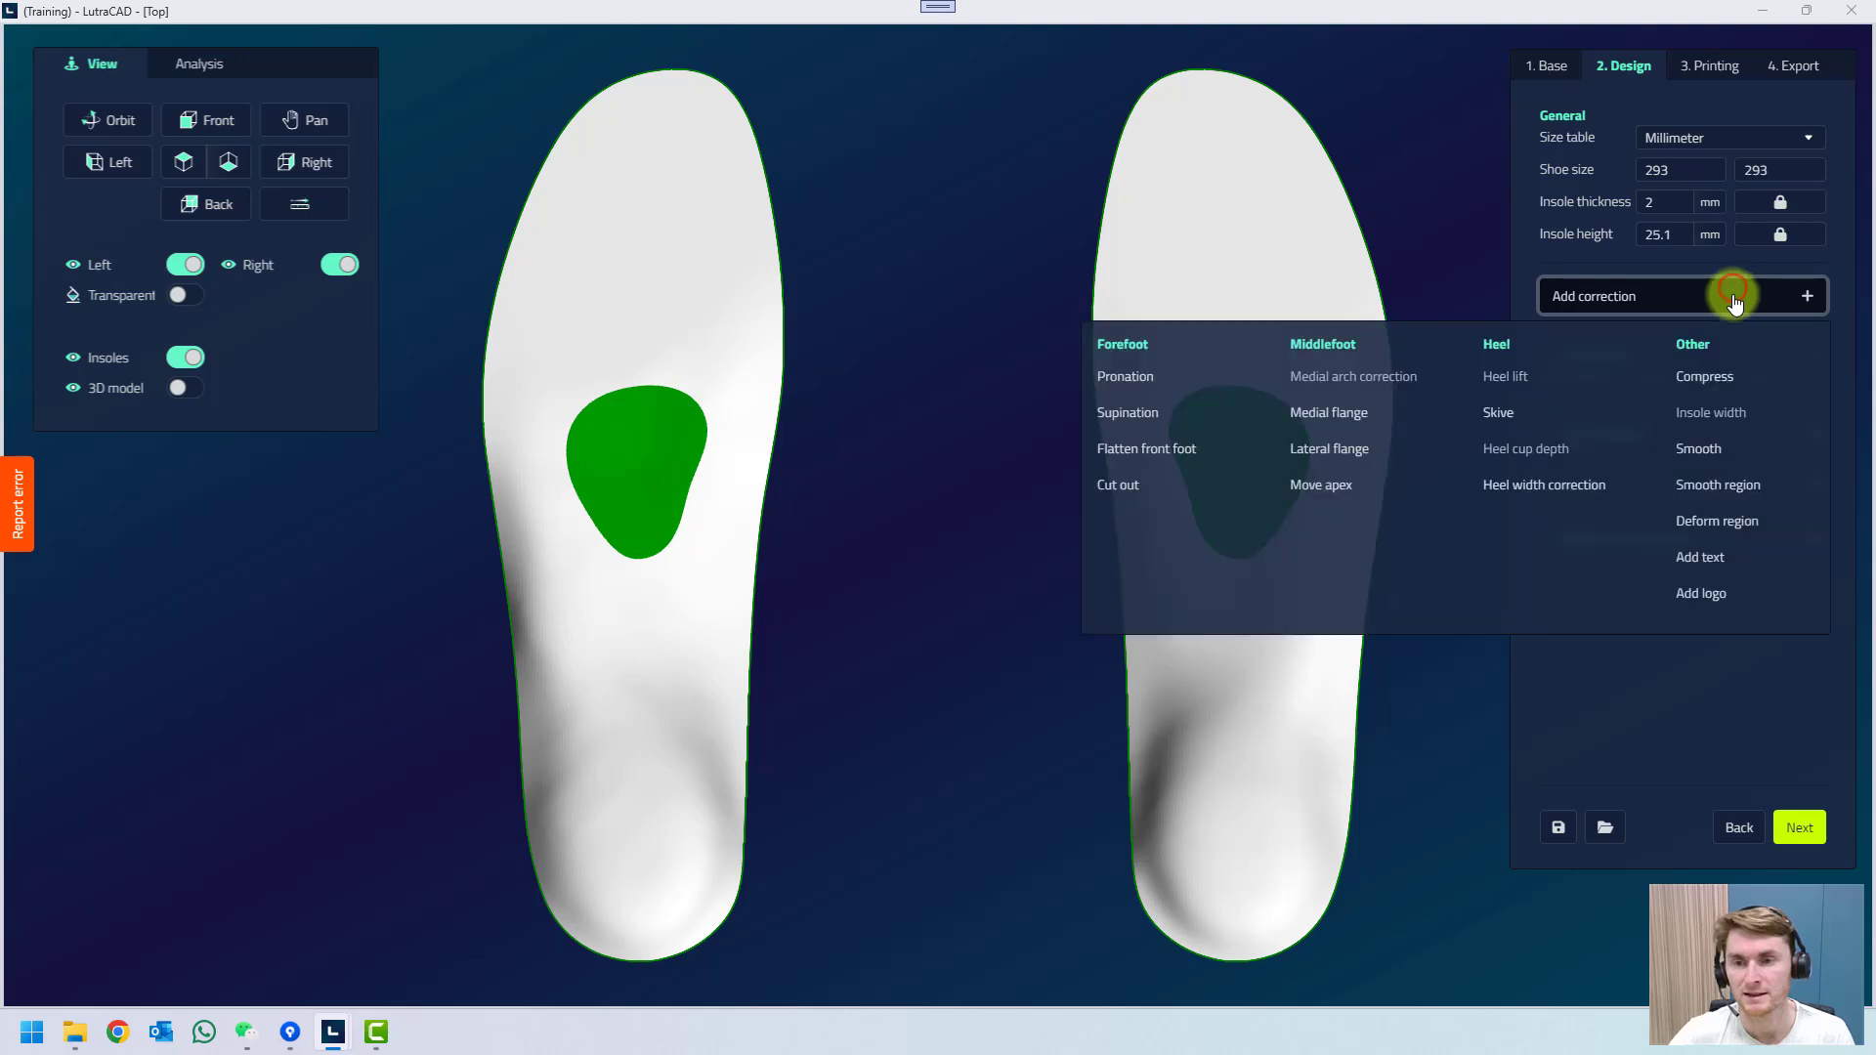
click(1126, 377)
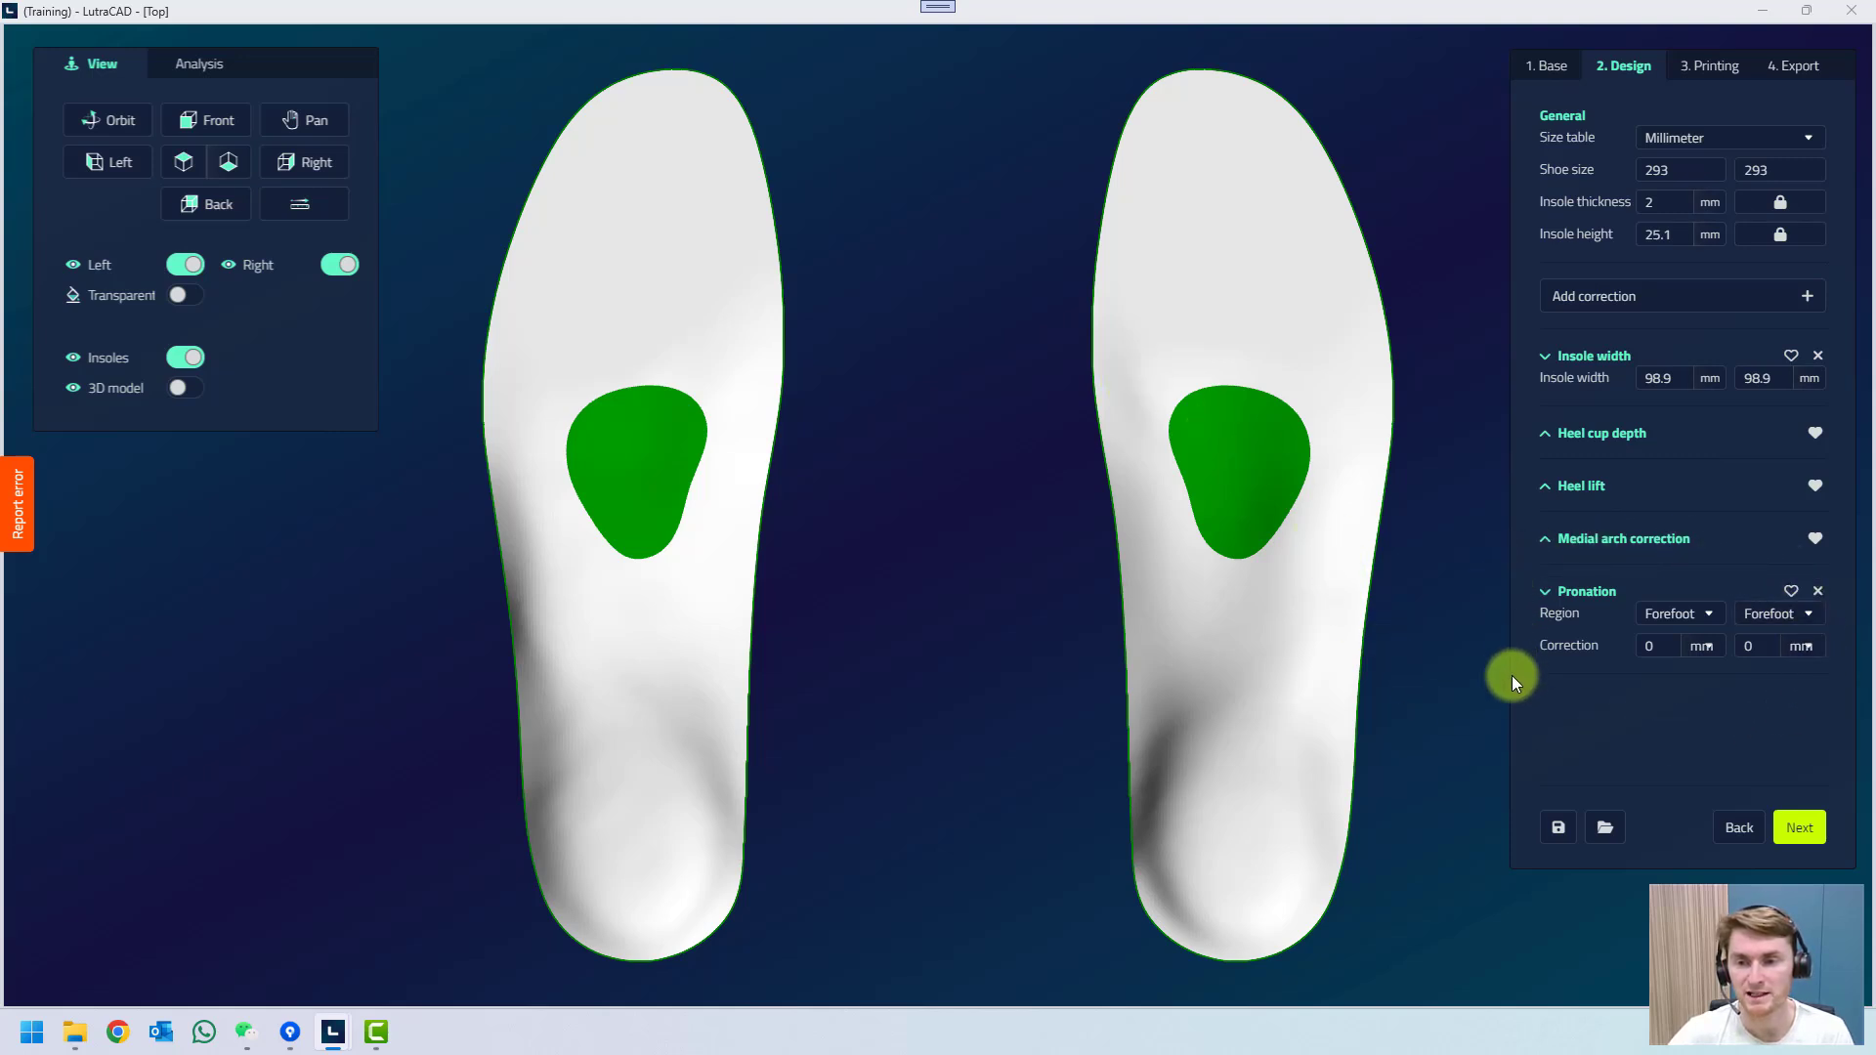
click(1791, 592)
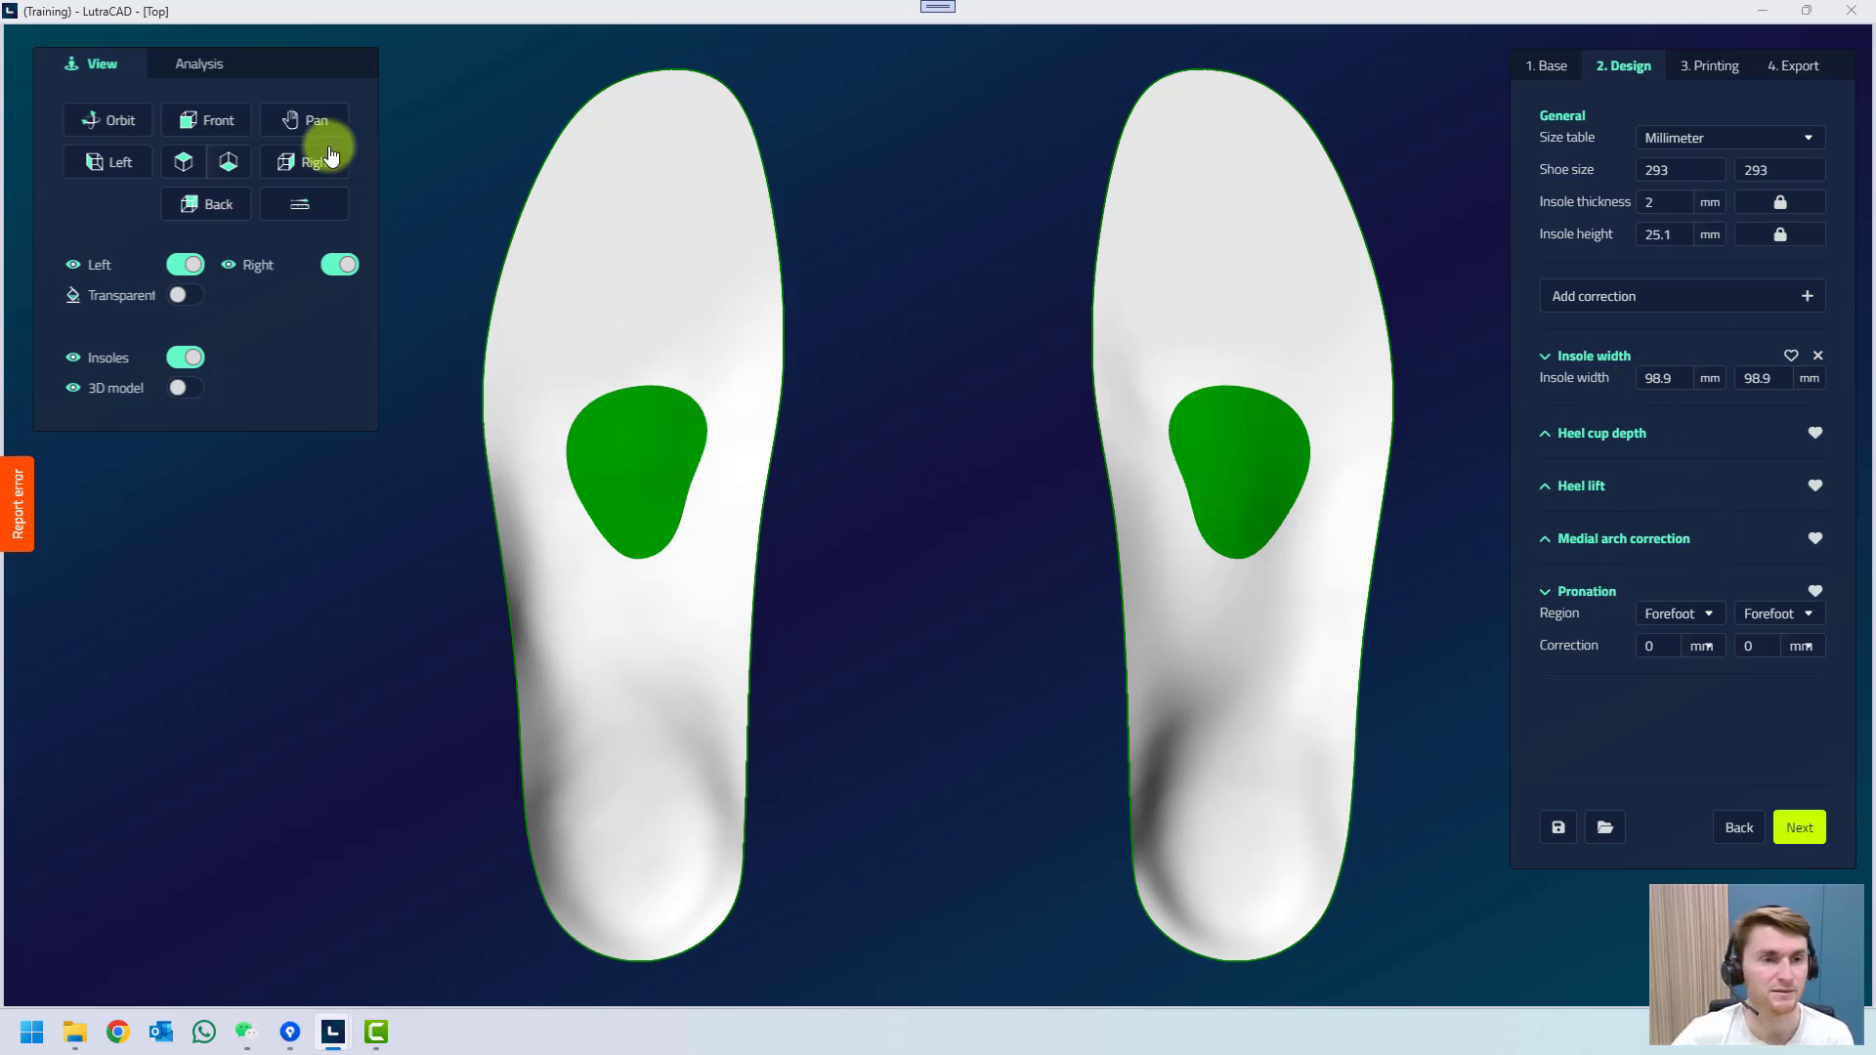
Show the insoles in the Front view and set the left foot's forefoot pronation correction to 5, with the unit in degrees.
click(204, 121)
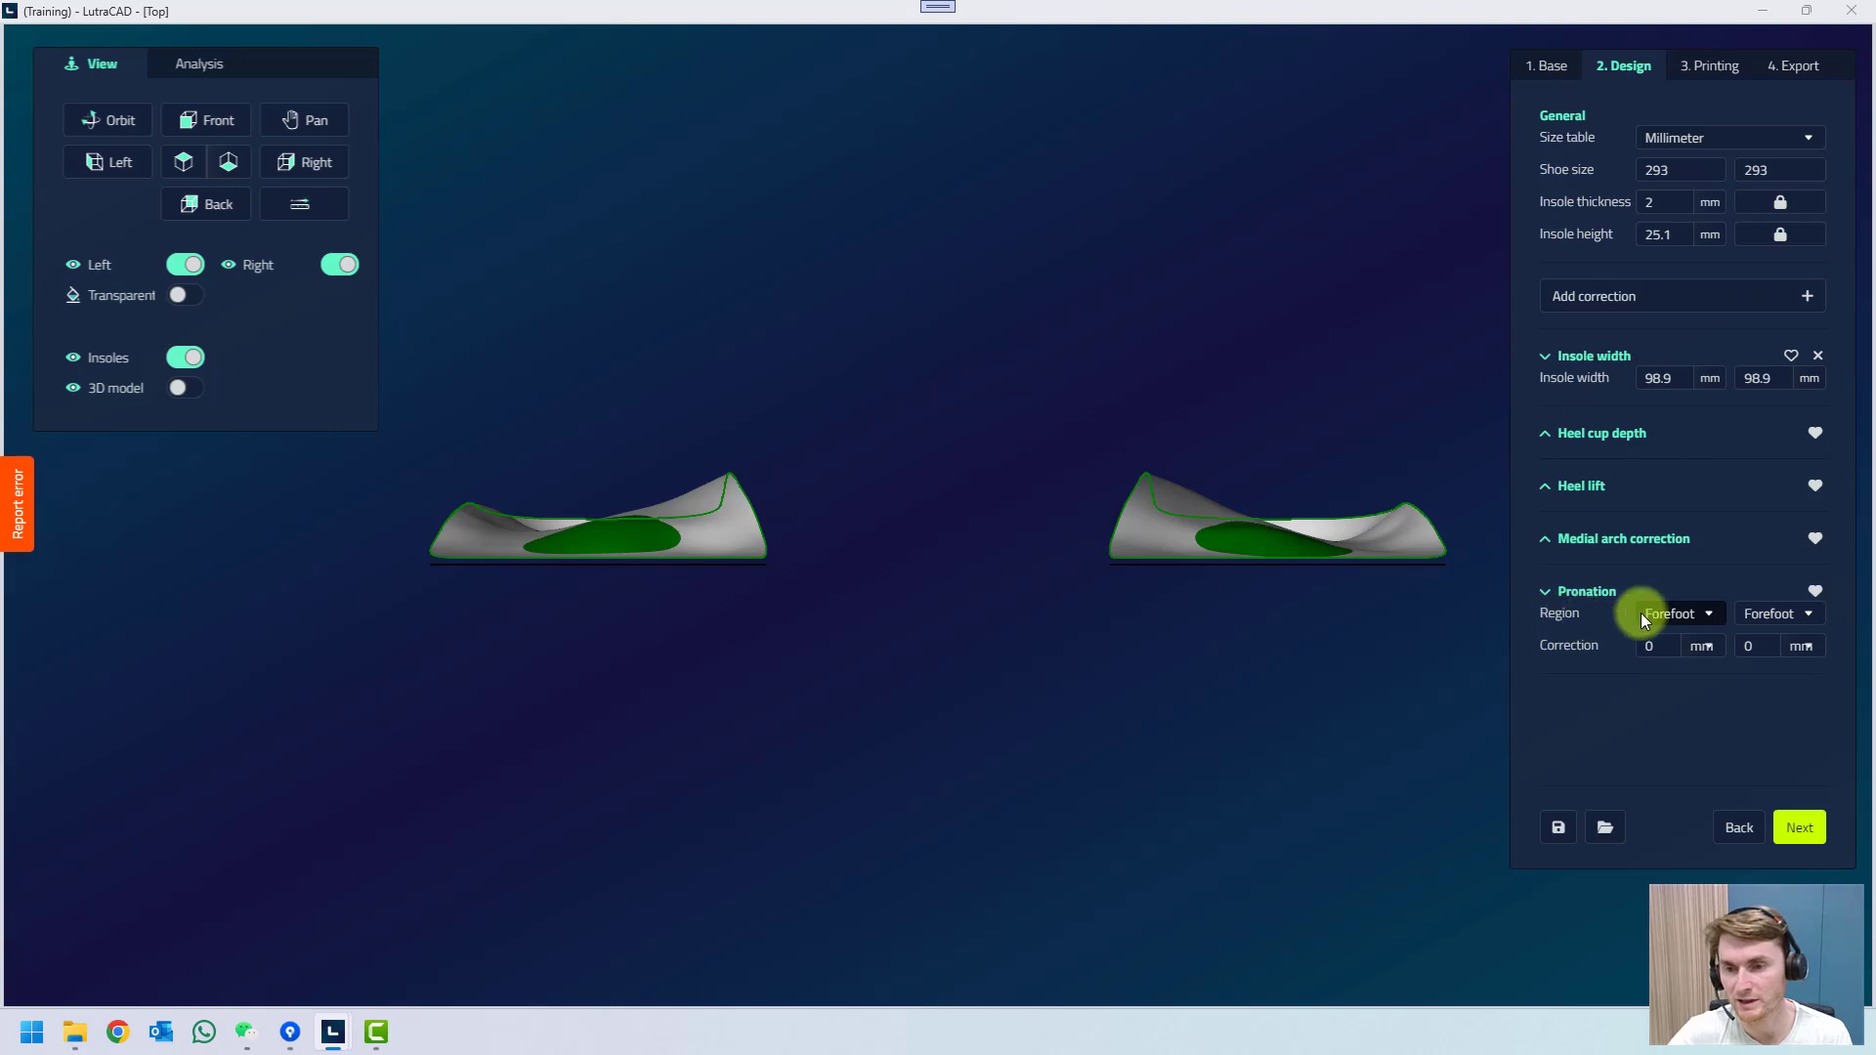
click(1675, 614)
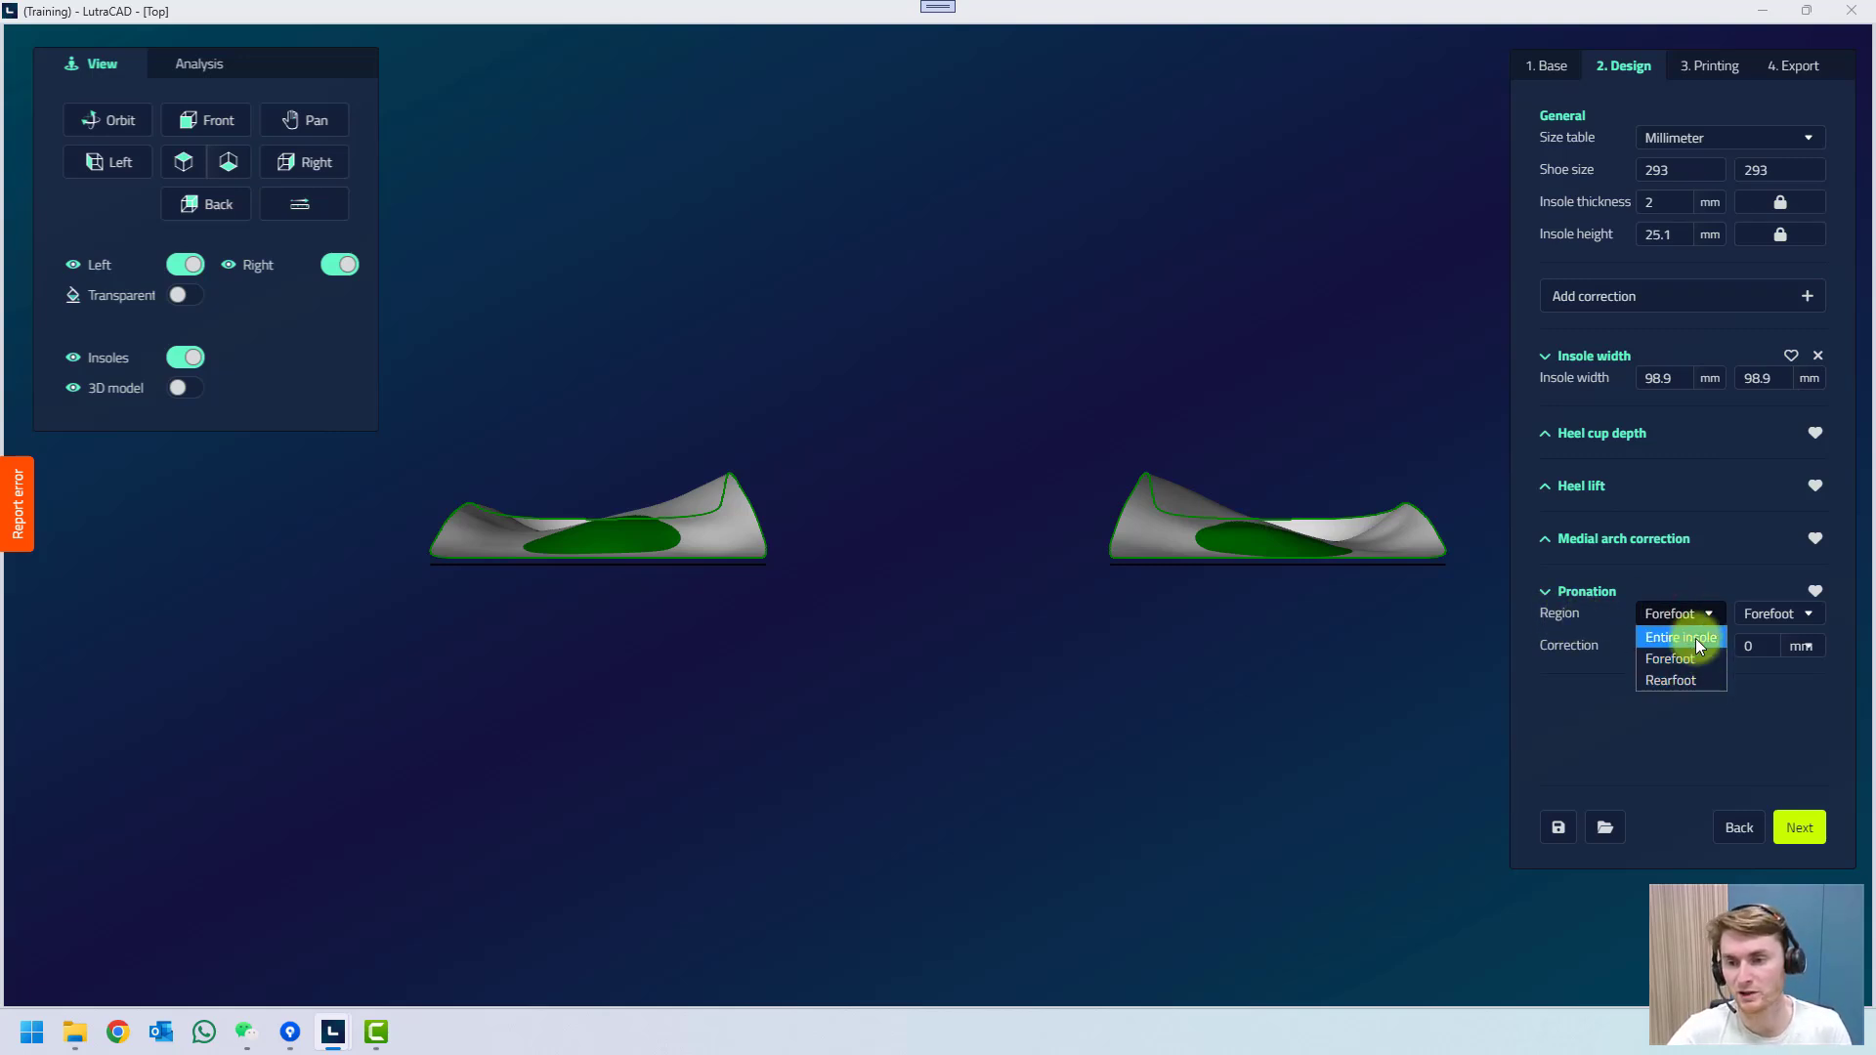
click(1683, 615)
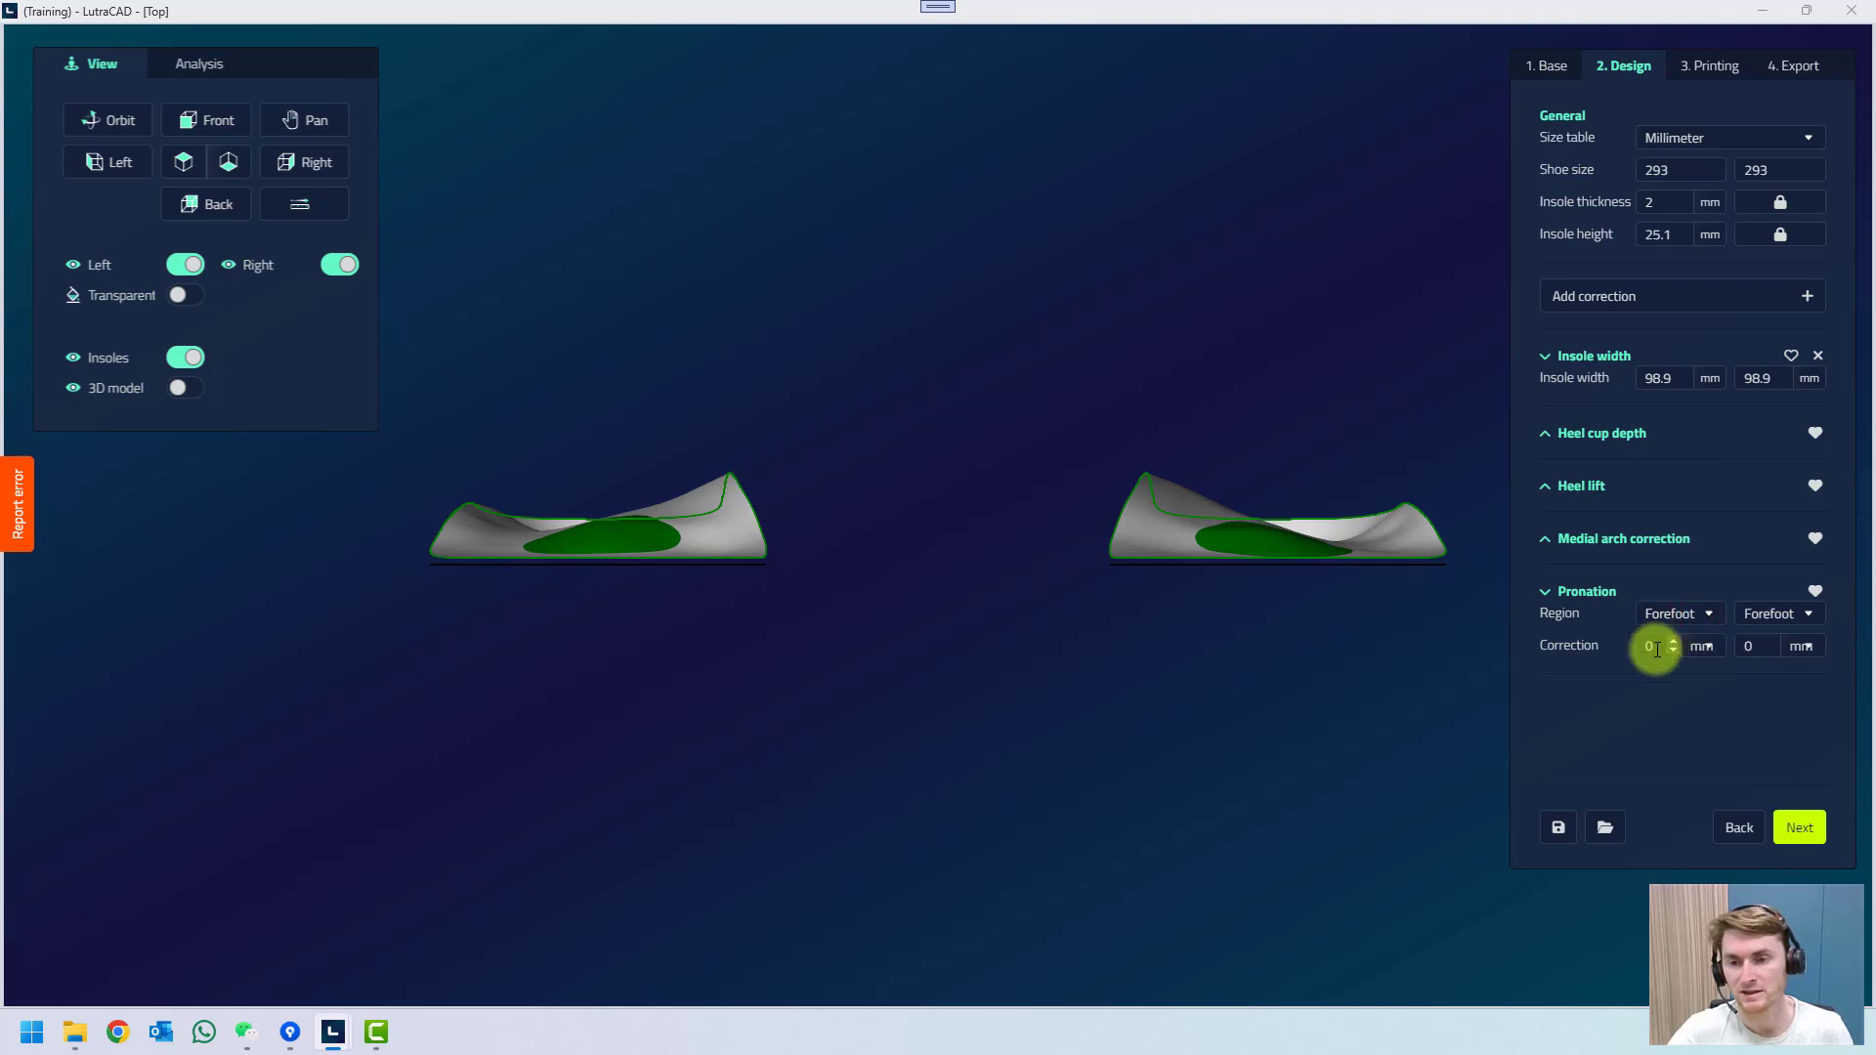
click(1655, 647)
text(5)
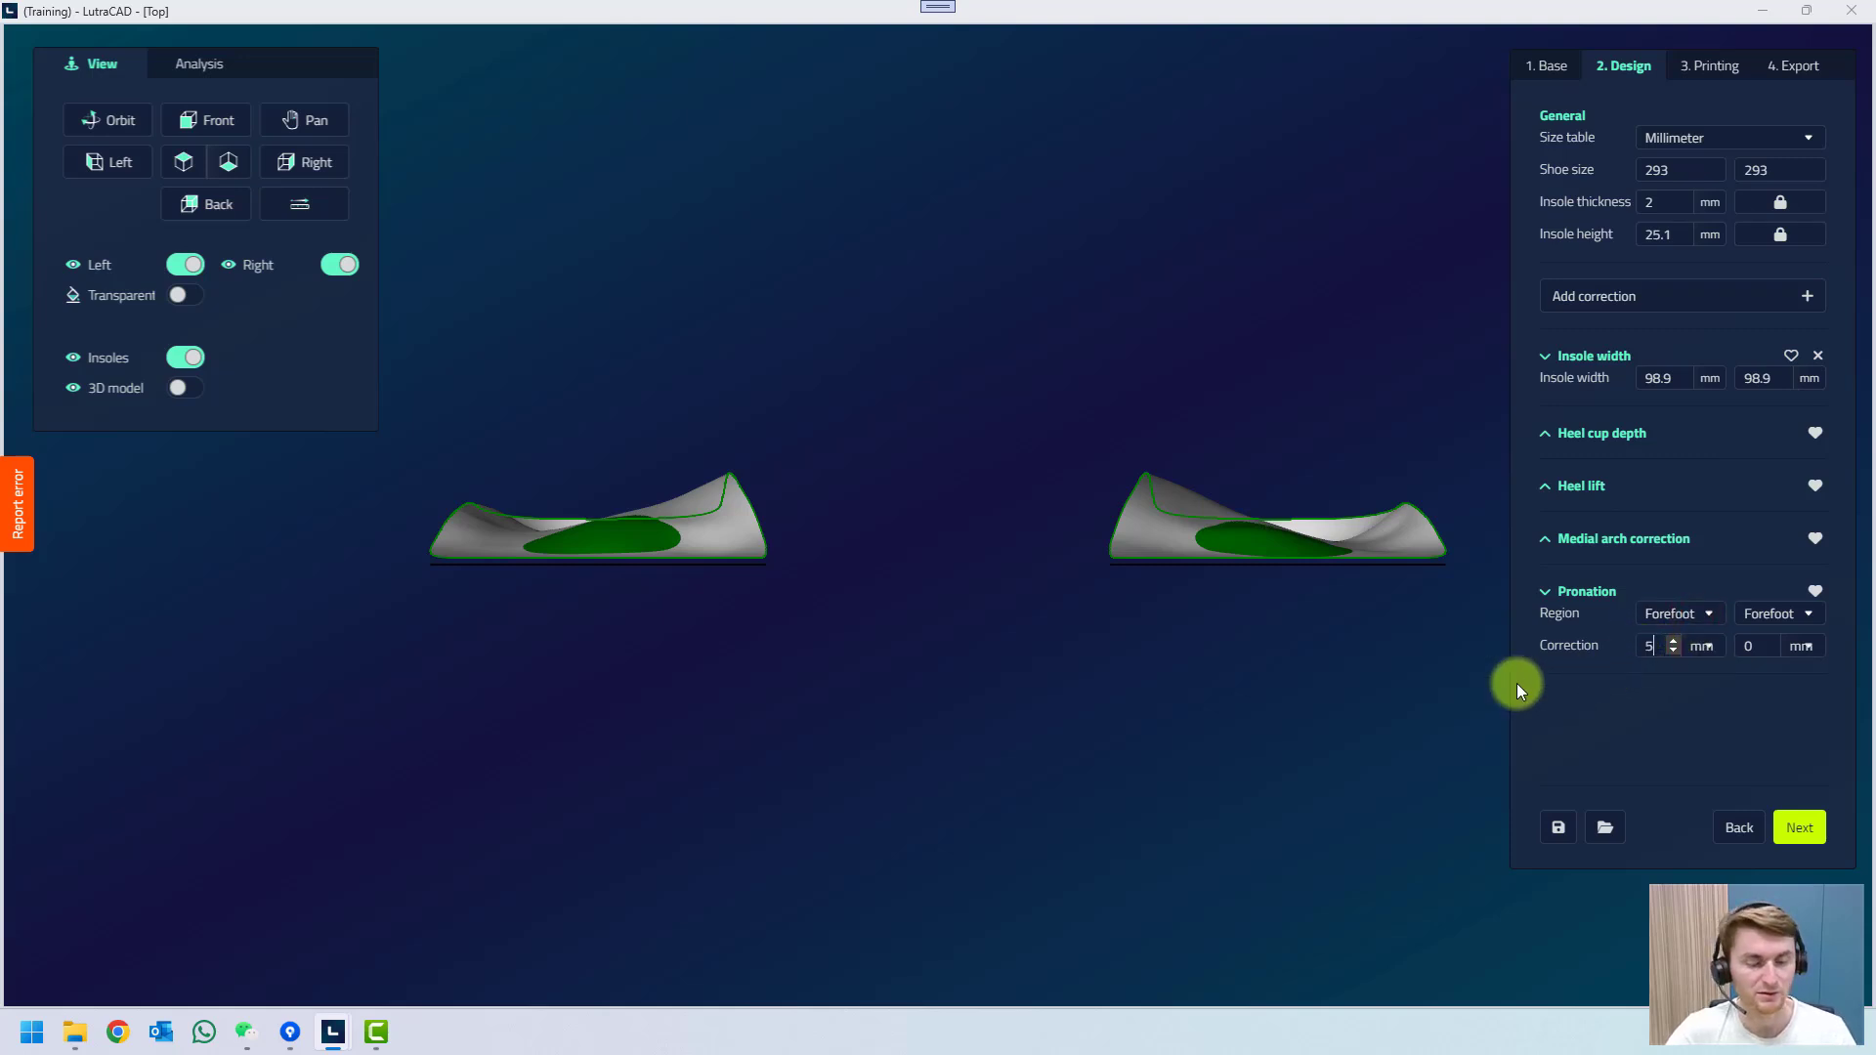
click(1299, 690)
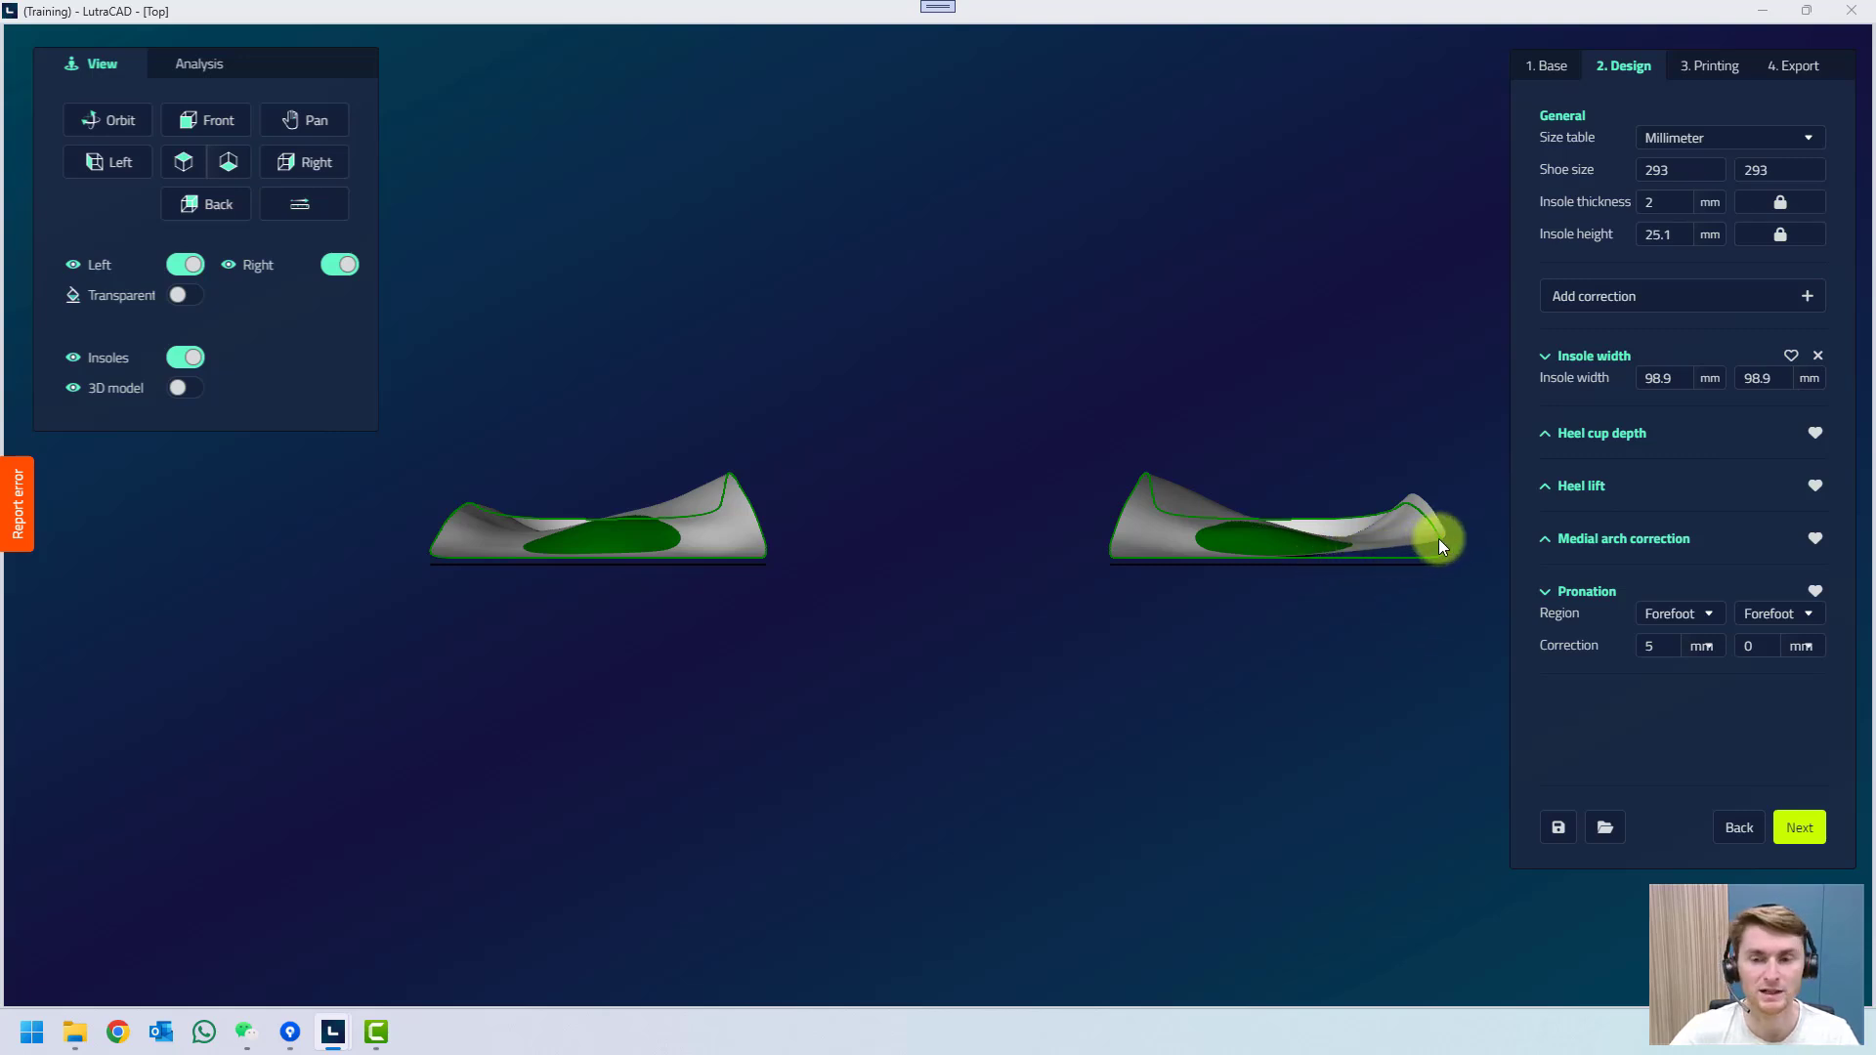
click(1702, 646)
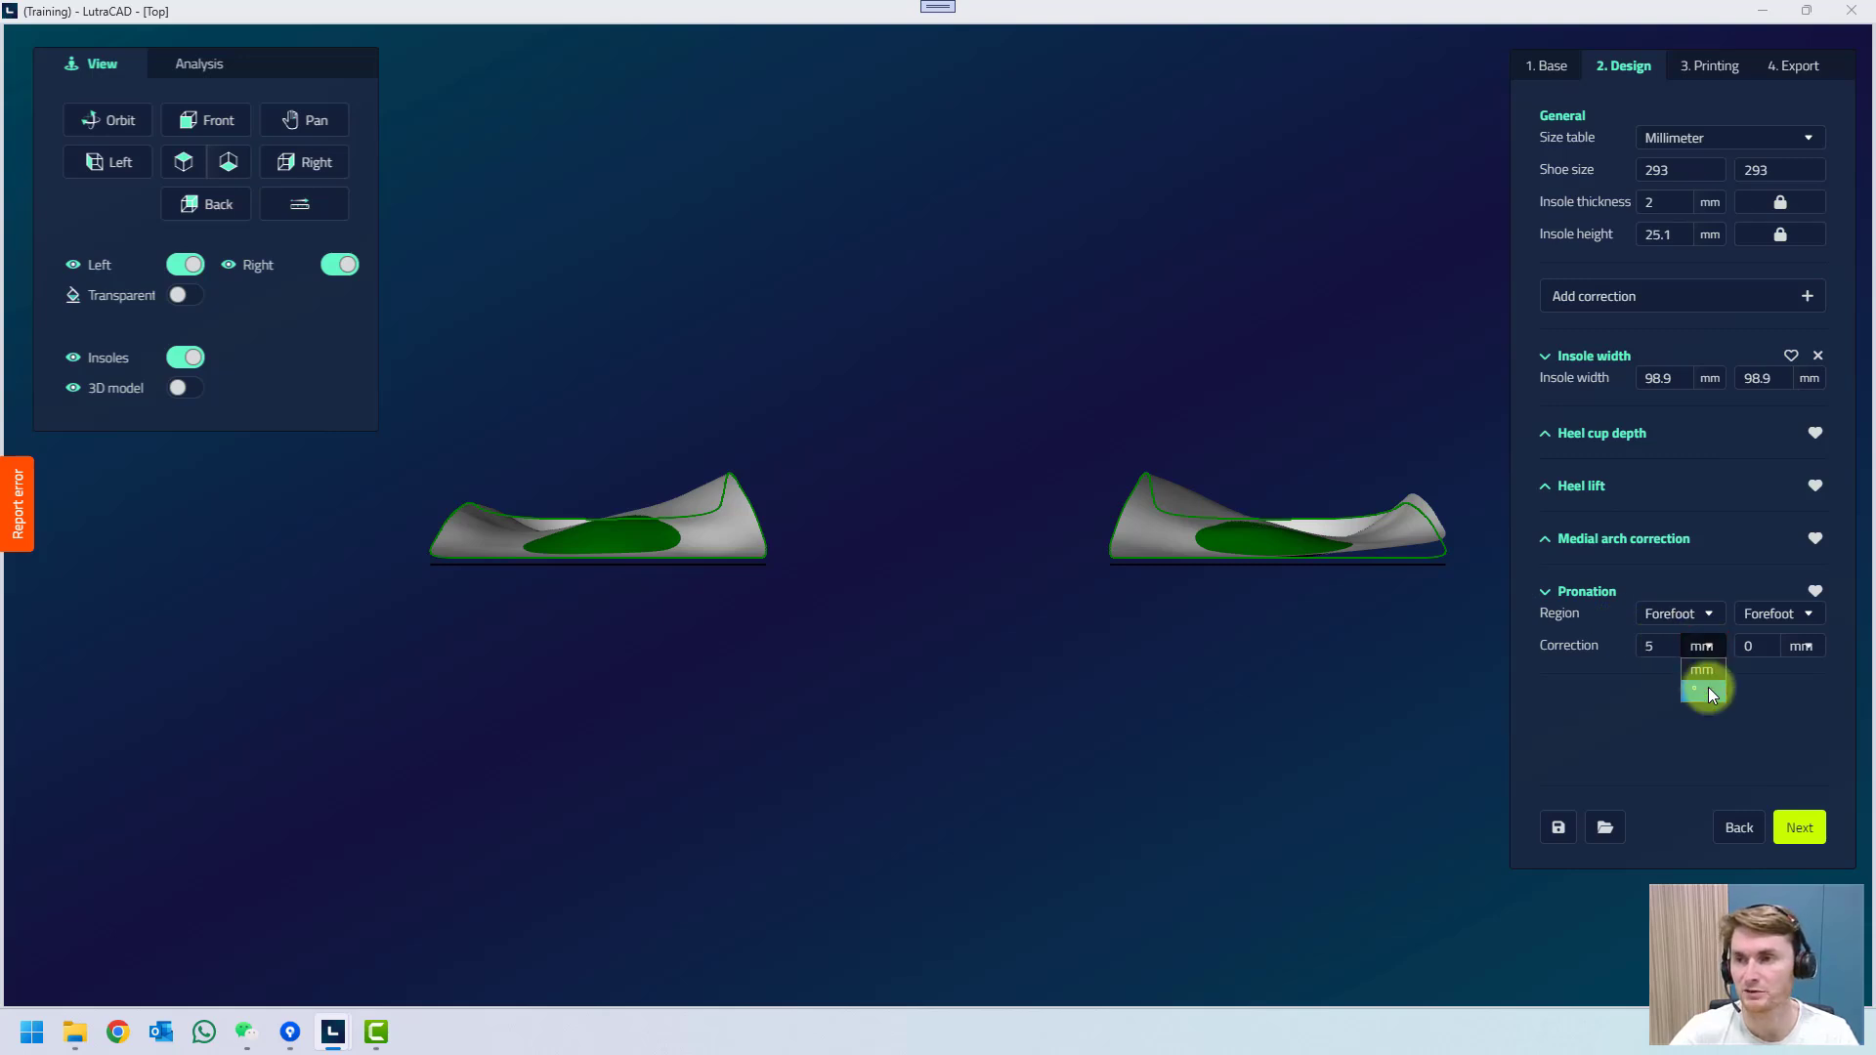
click(1710, 691)
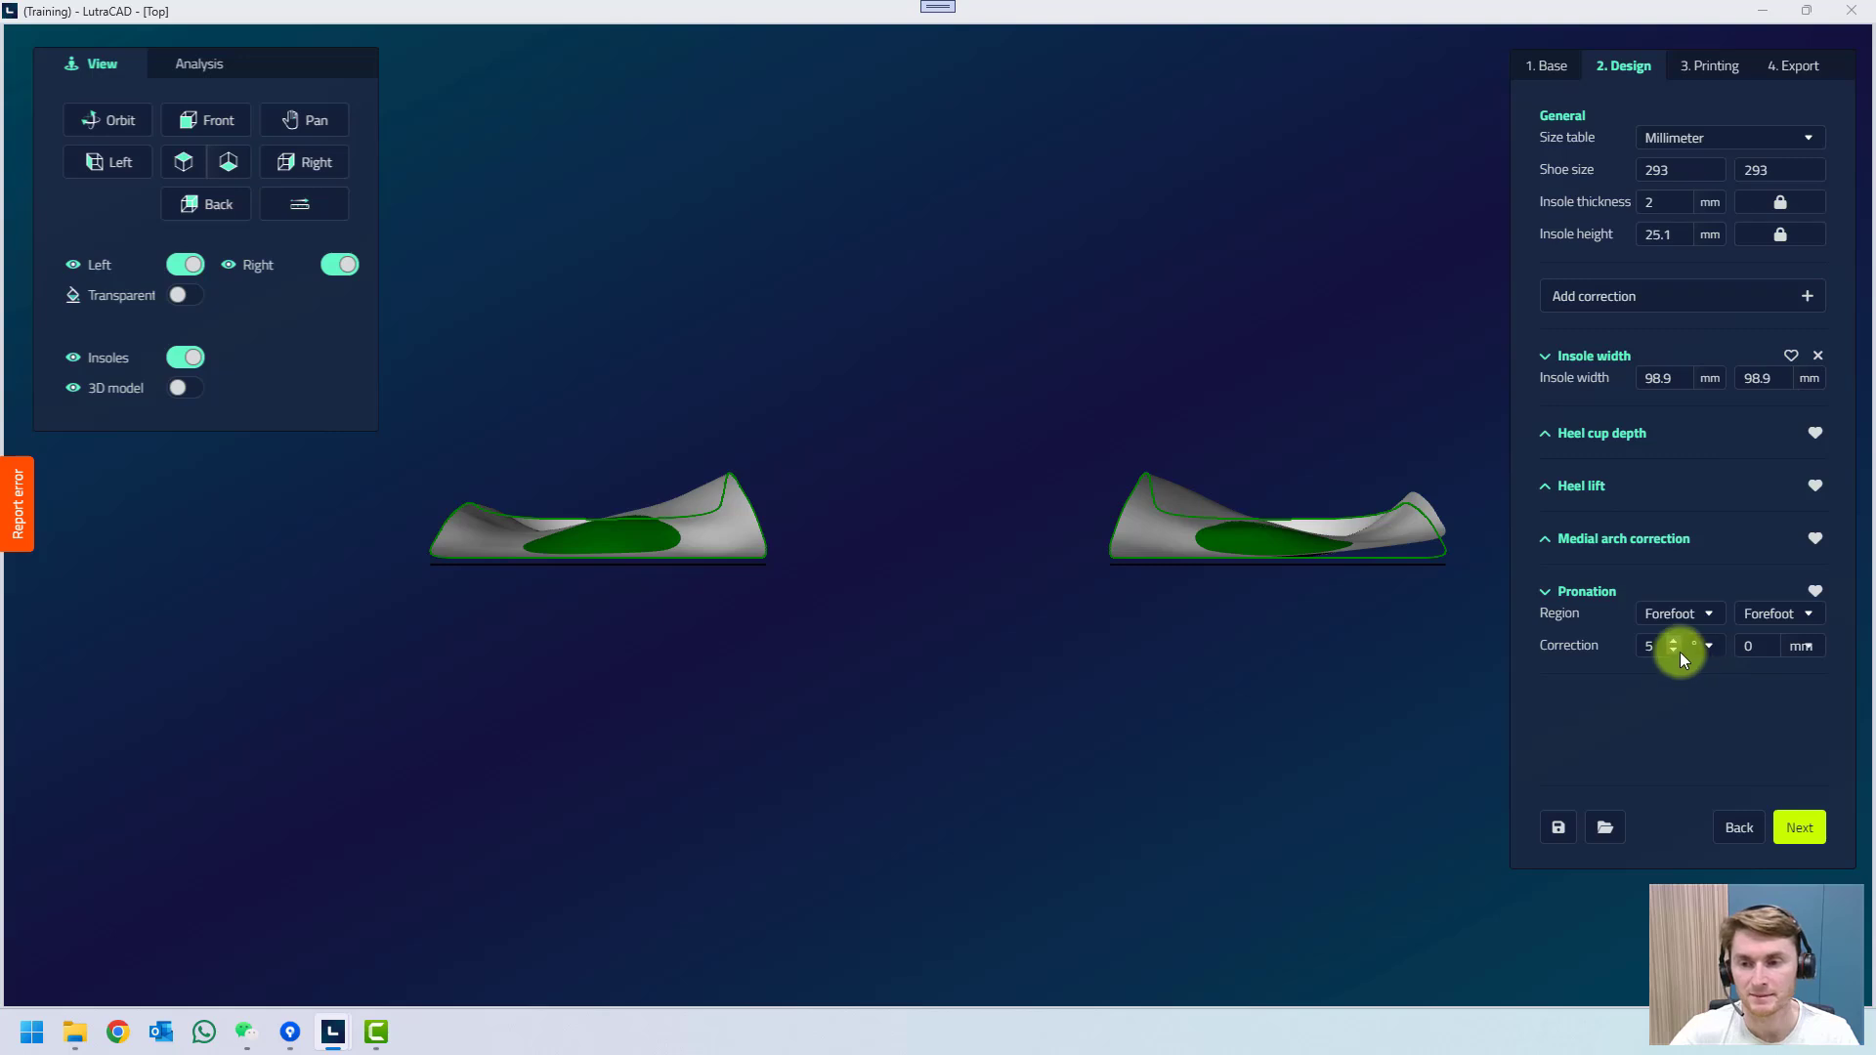
Try the Rearfoot region for the left pronation correction, set the region to the entire insole, and set the correction to 0.
click(1679, 620)
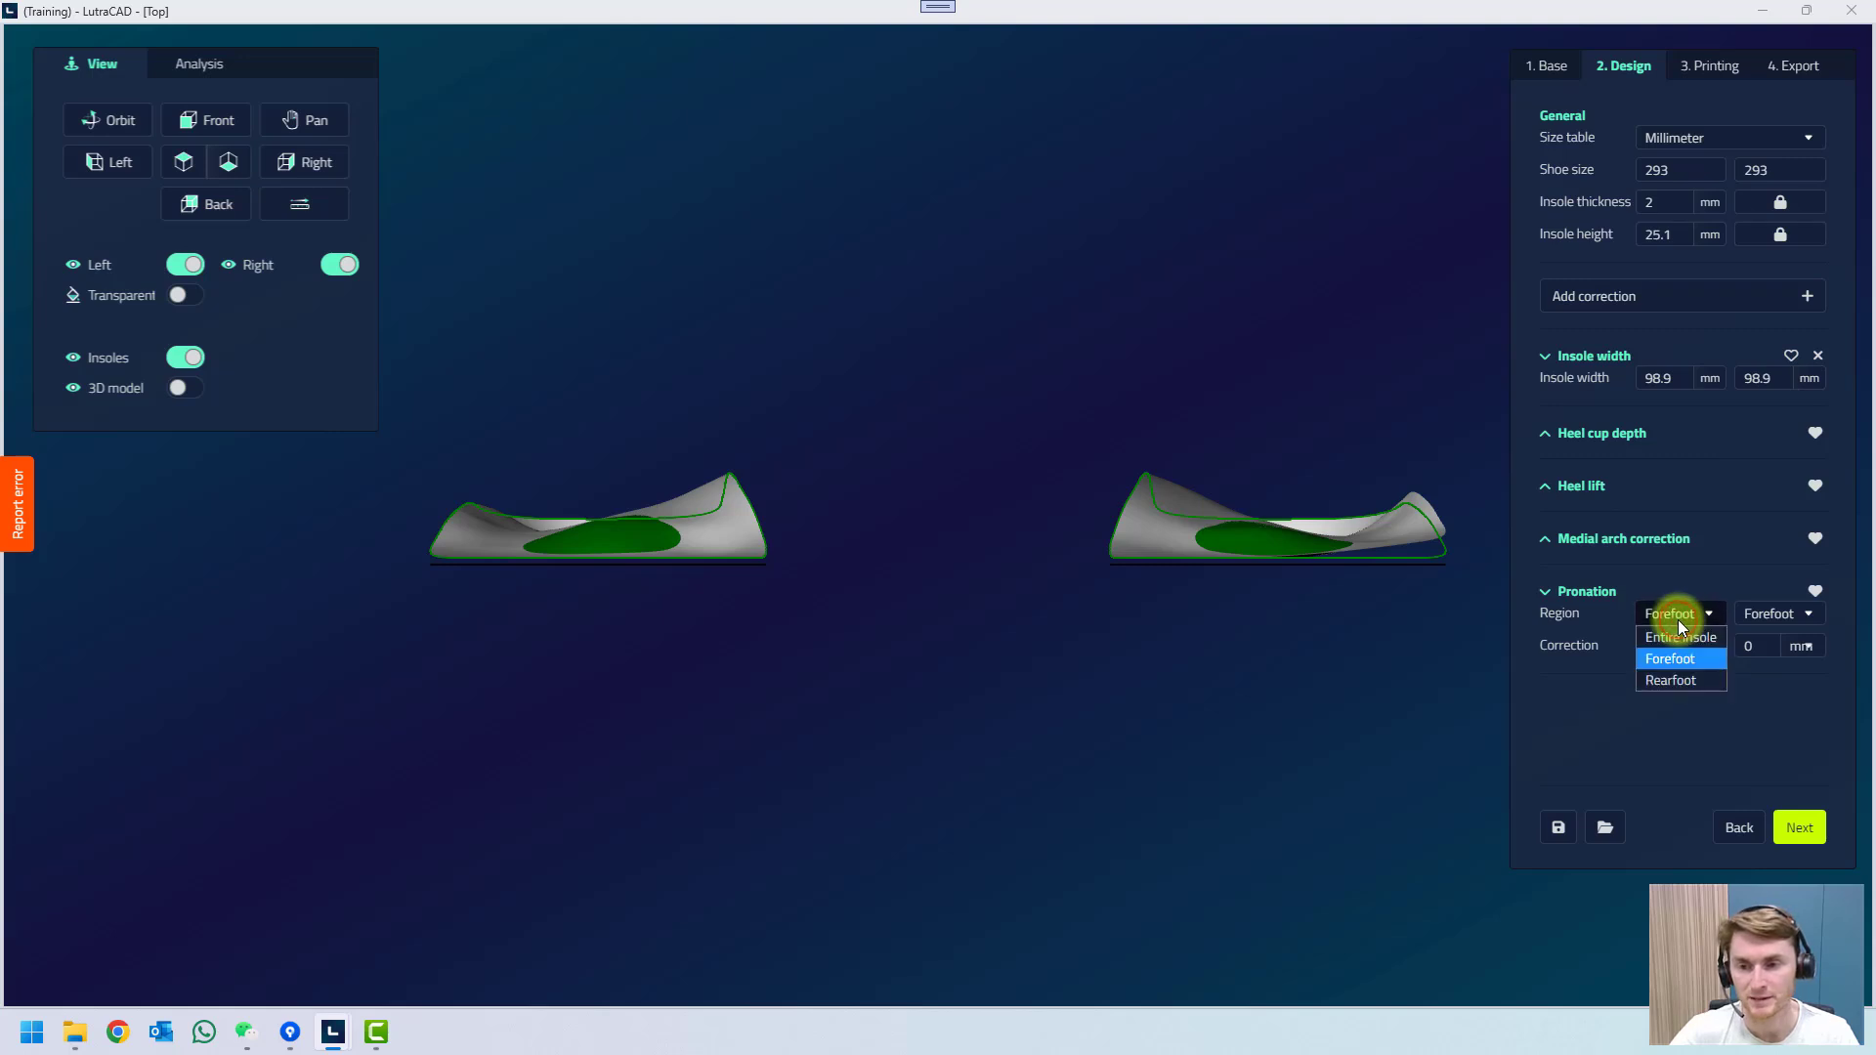
click(1691, 681)
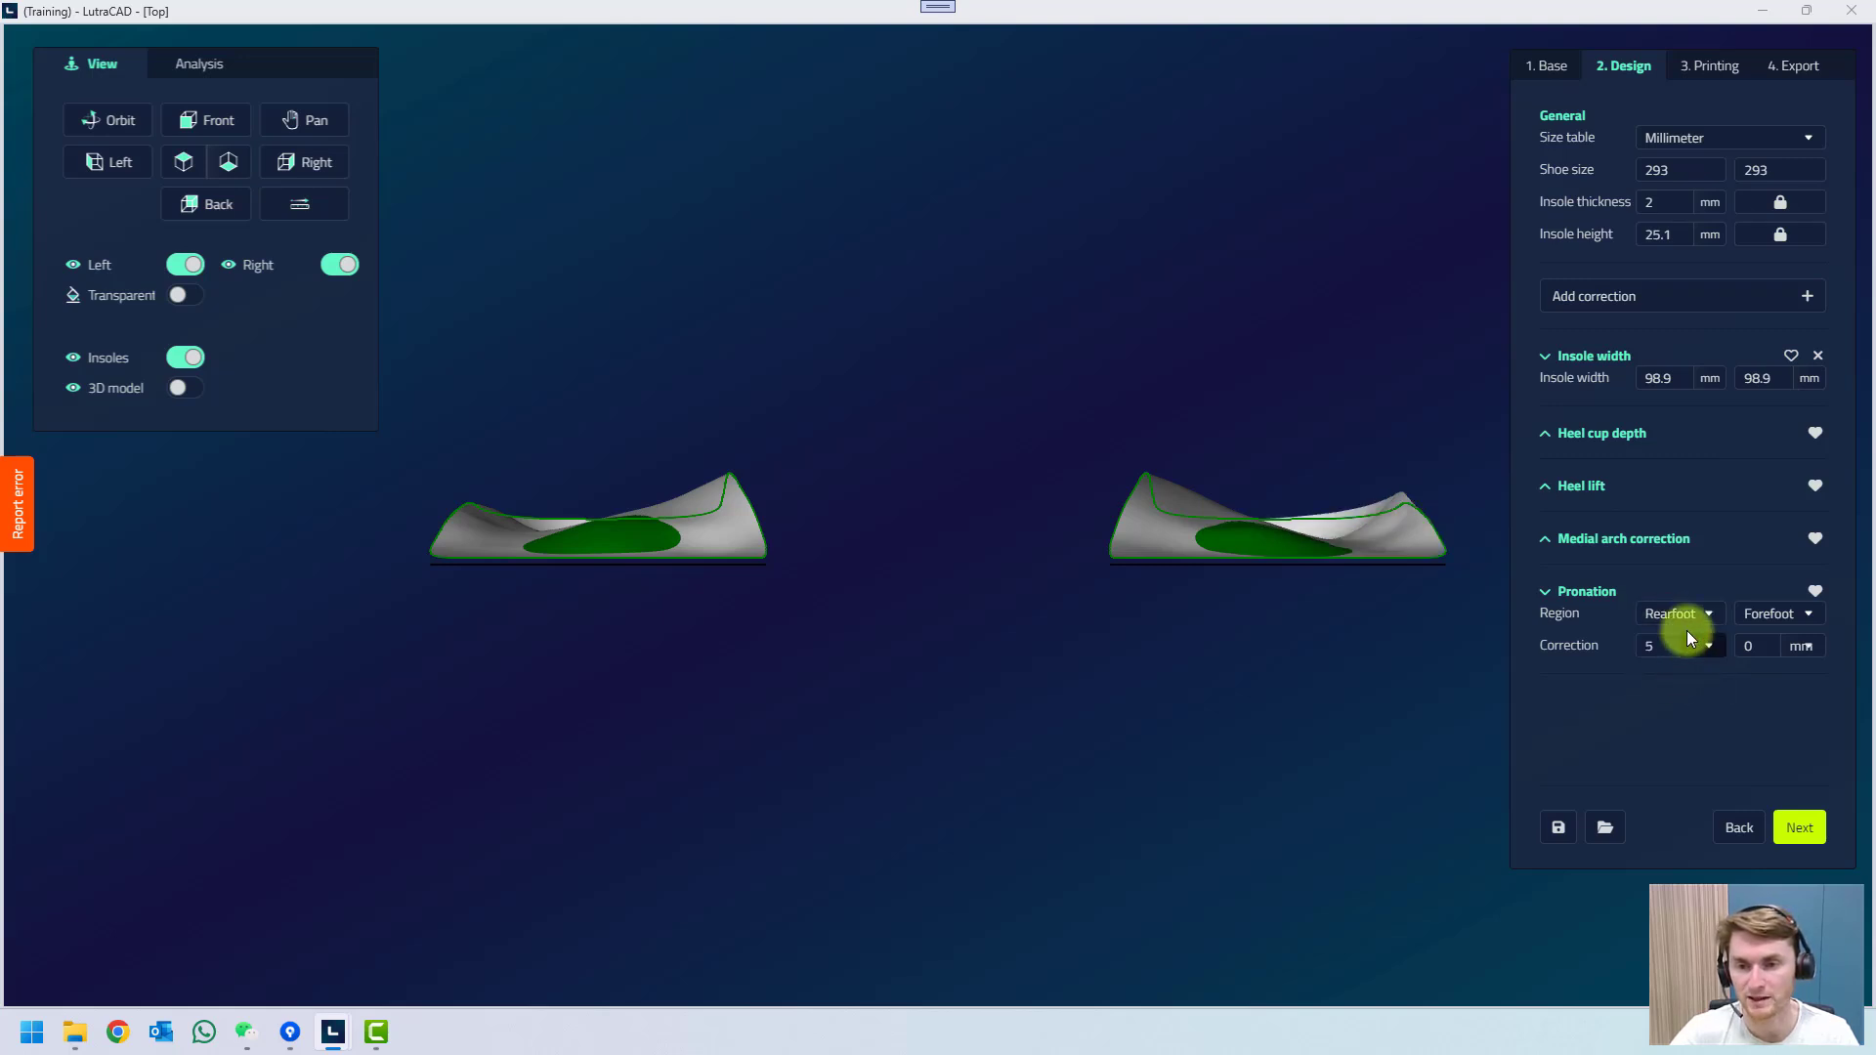
click(1683, 620)
click(1675, 636)
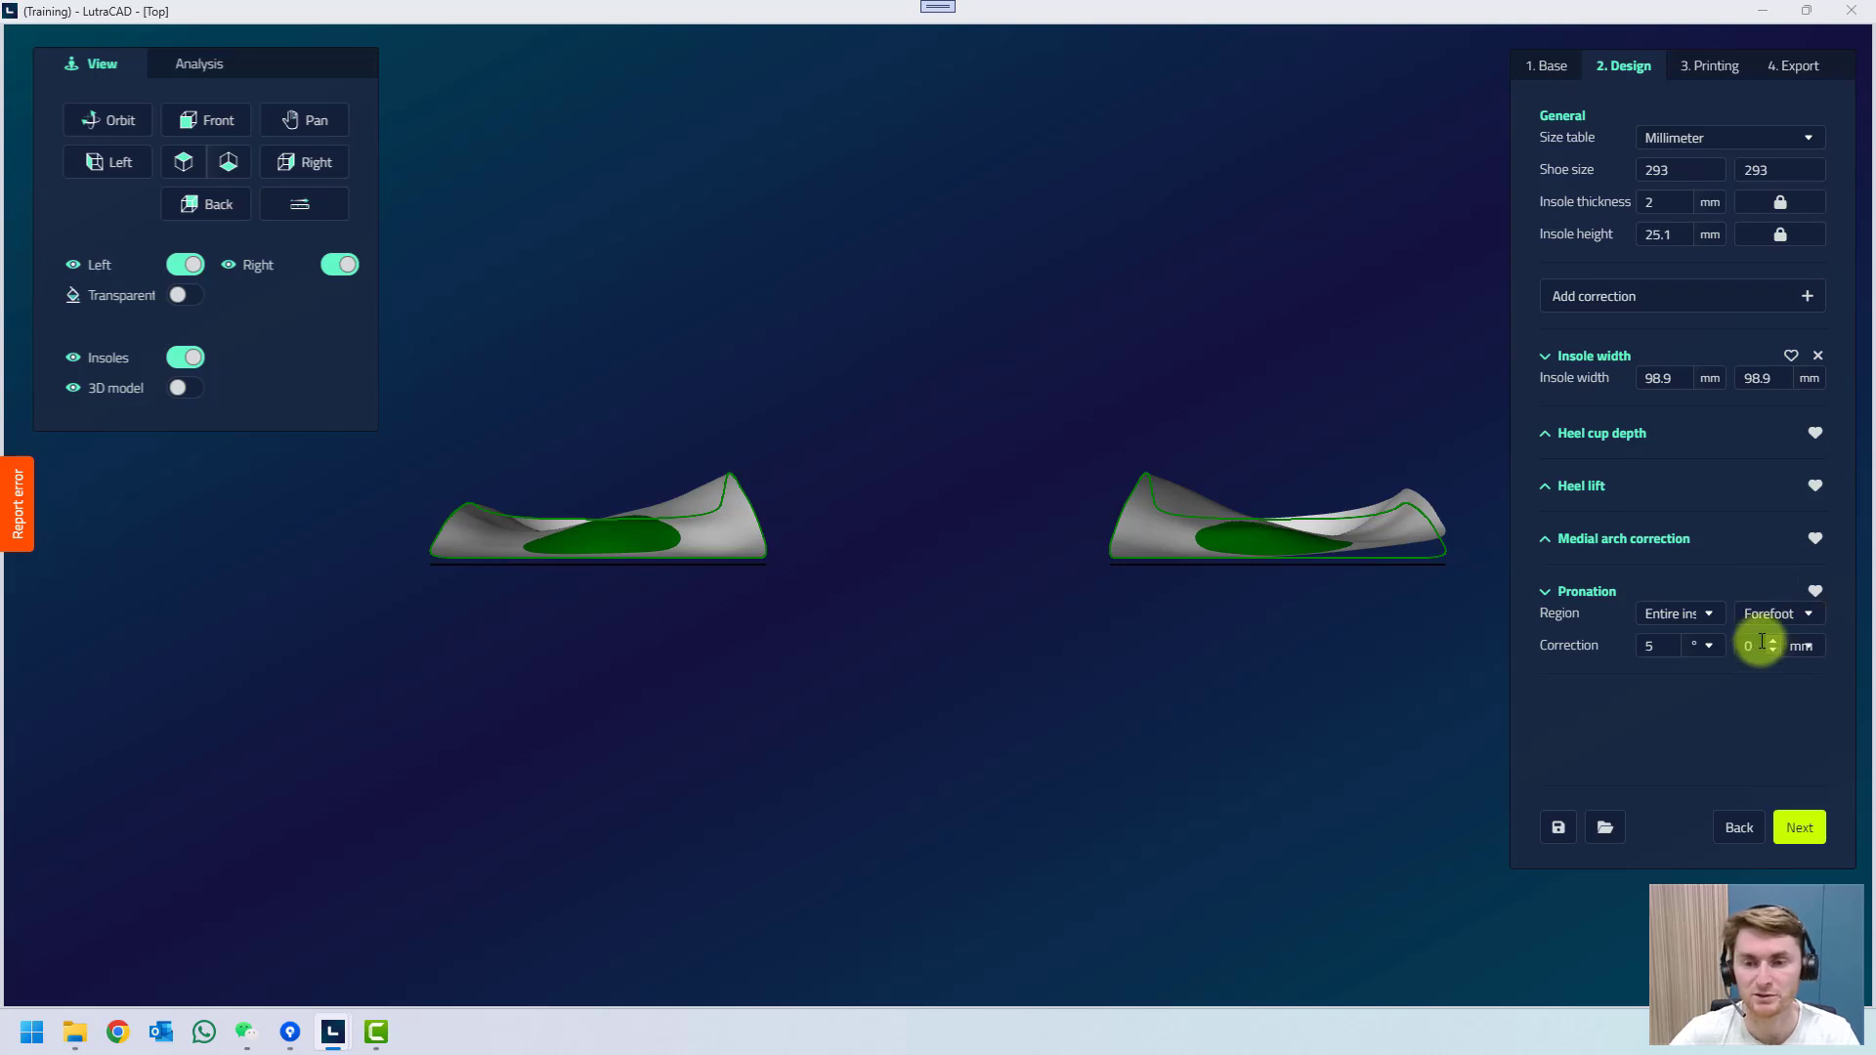
double_click(1647, 648)
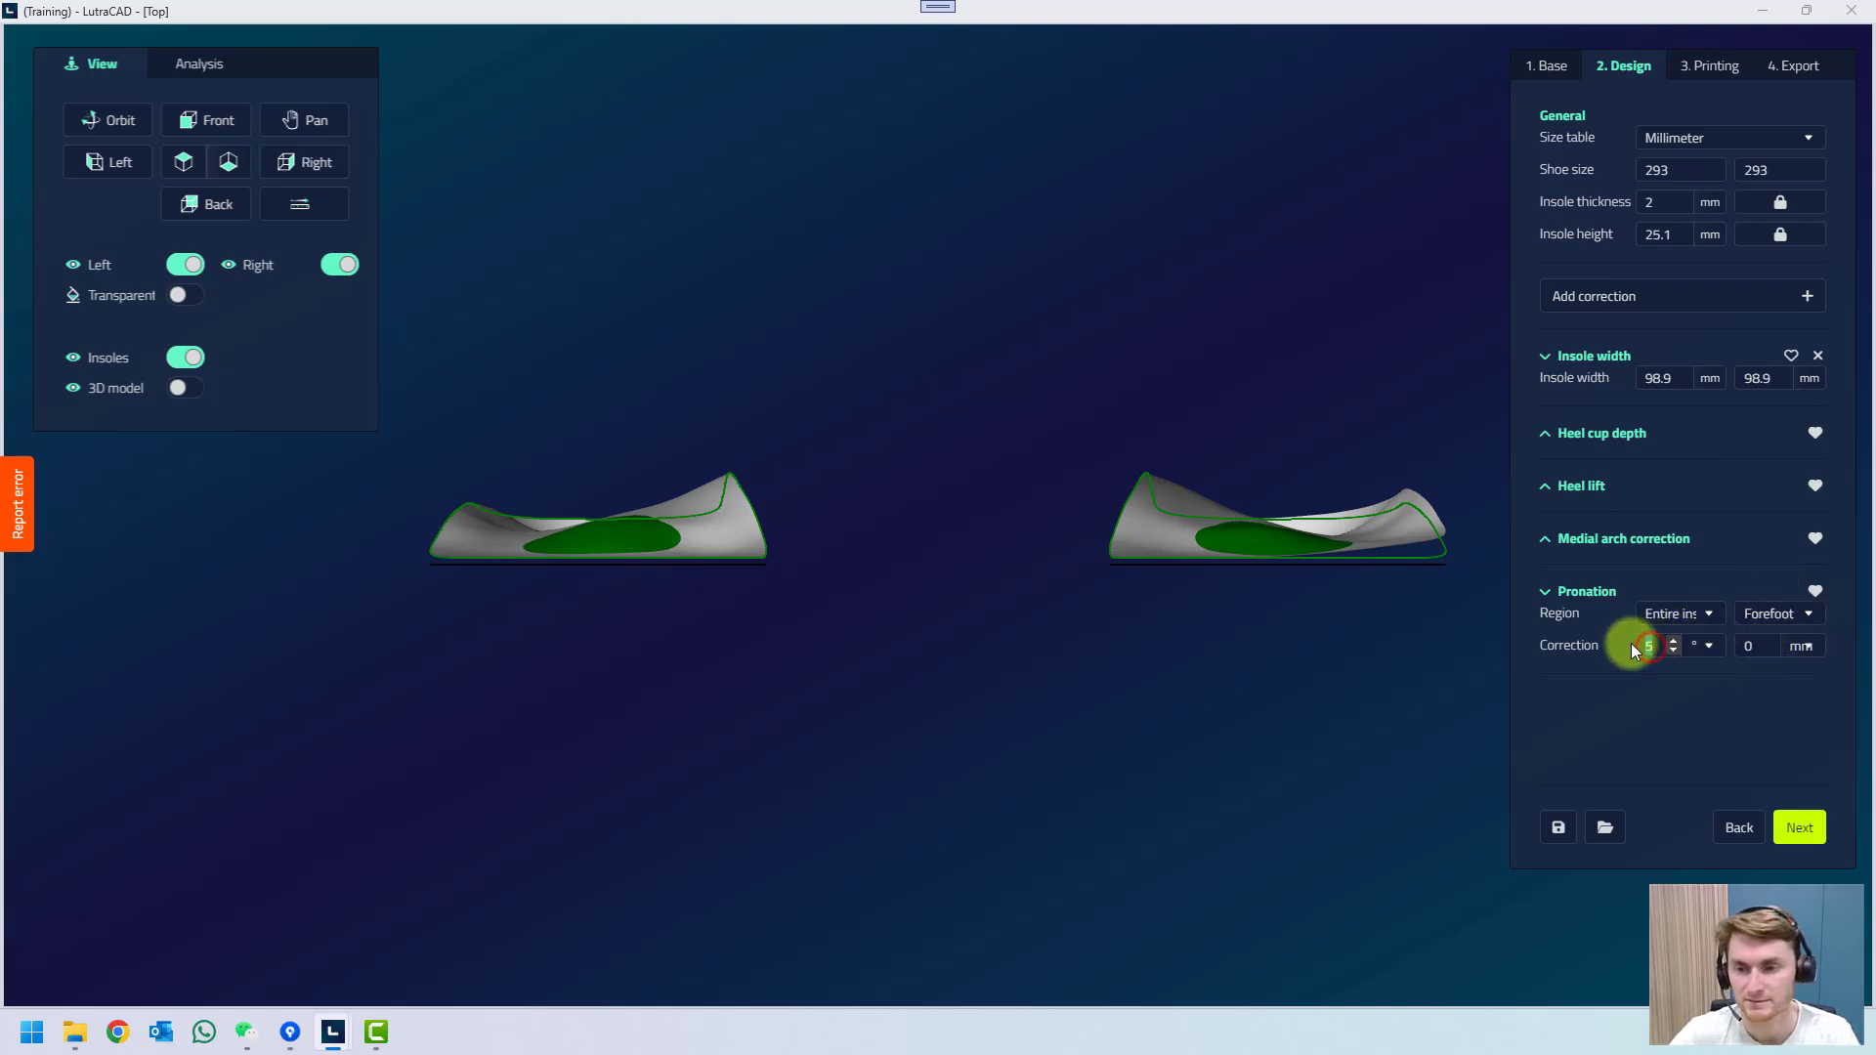
text(0)
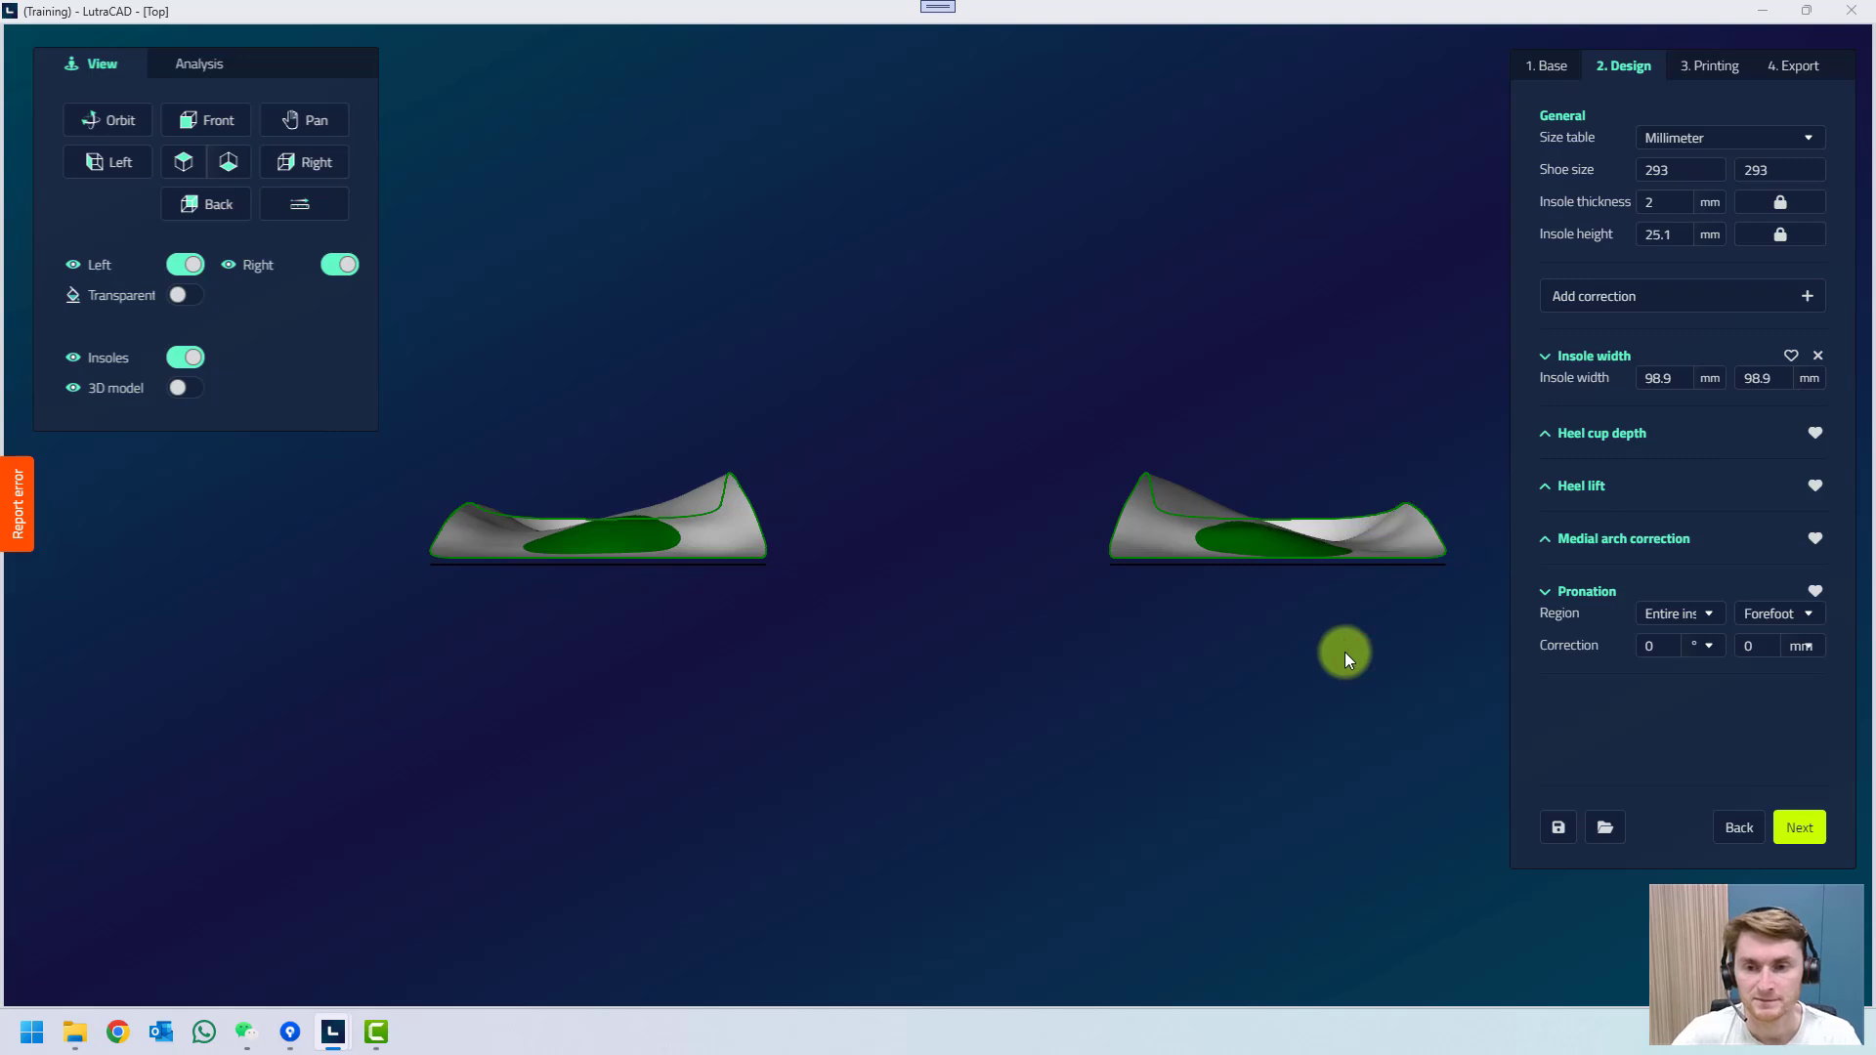
Show the insoles in the Right view and add the Flatten front foot correction.
click(1585, 308)
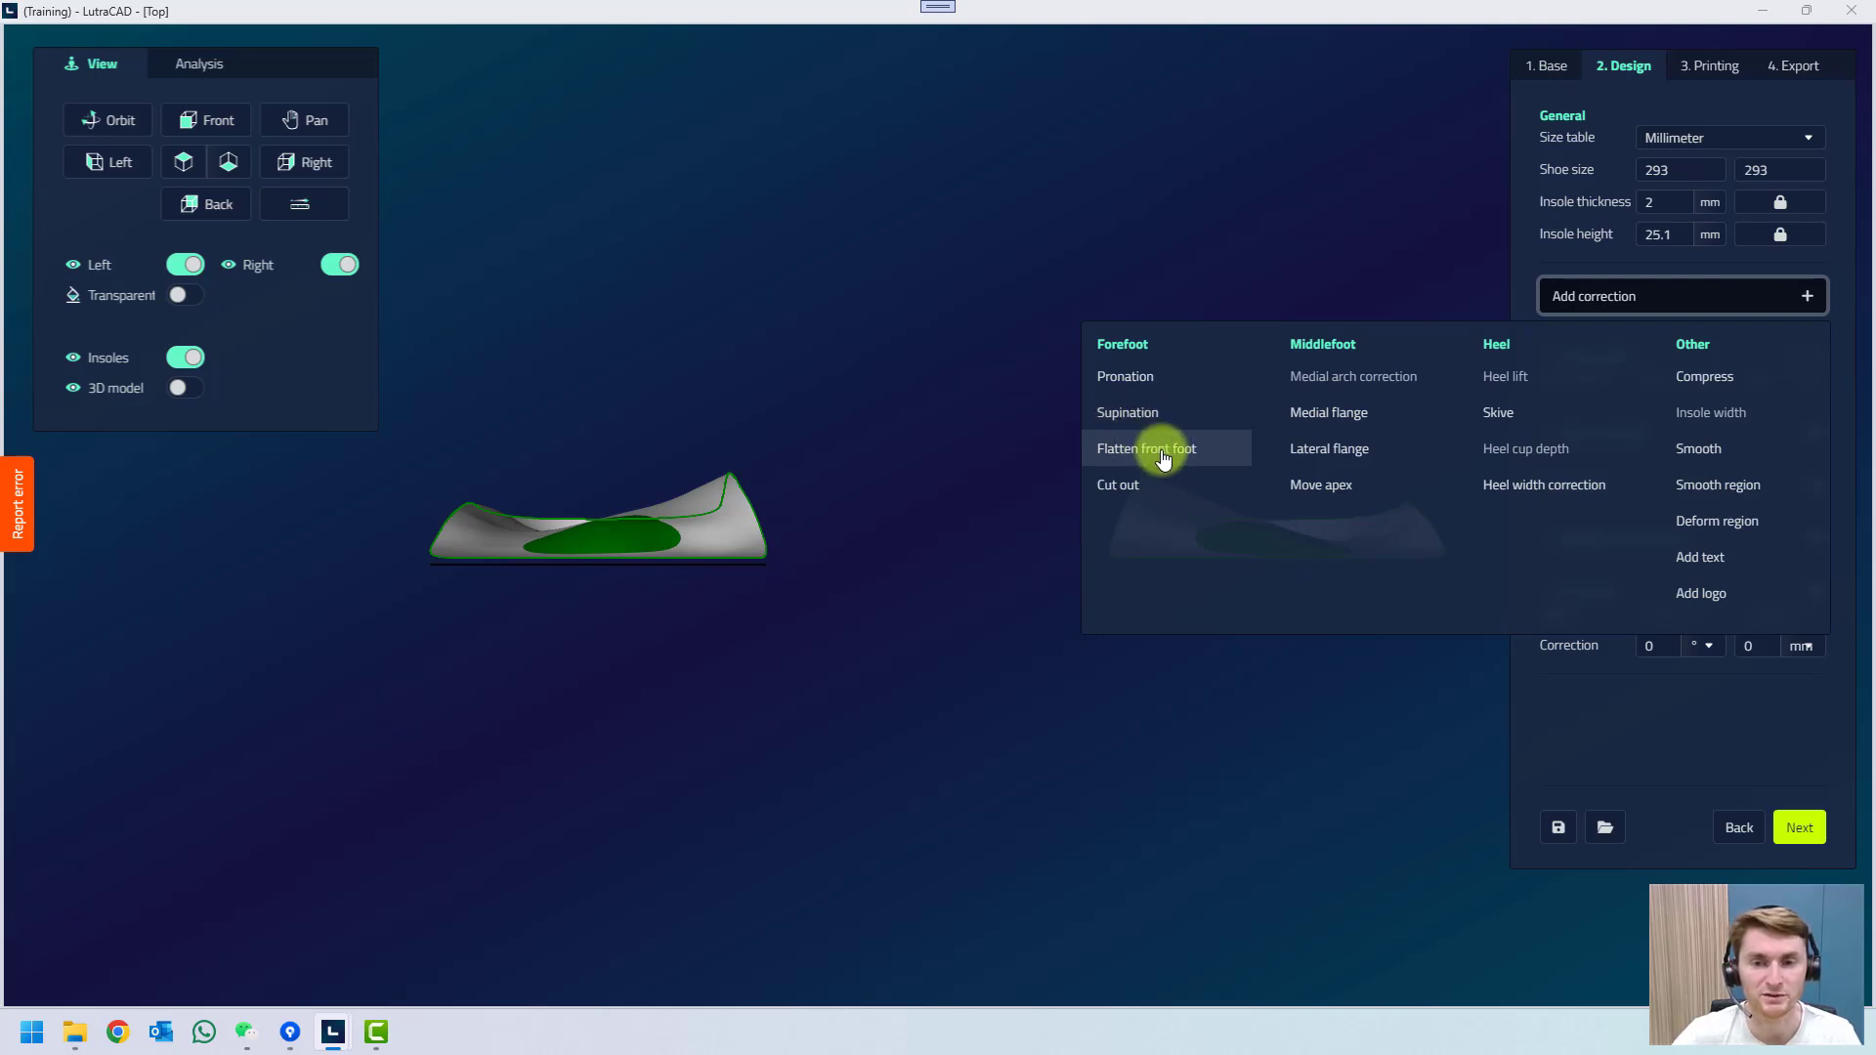
click(315, 162)
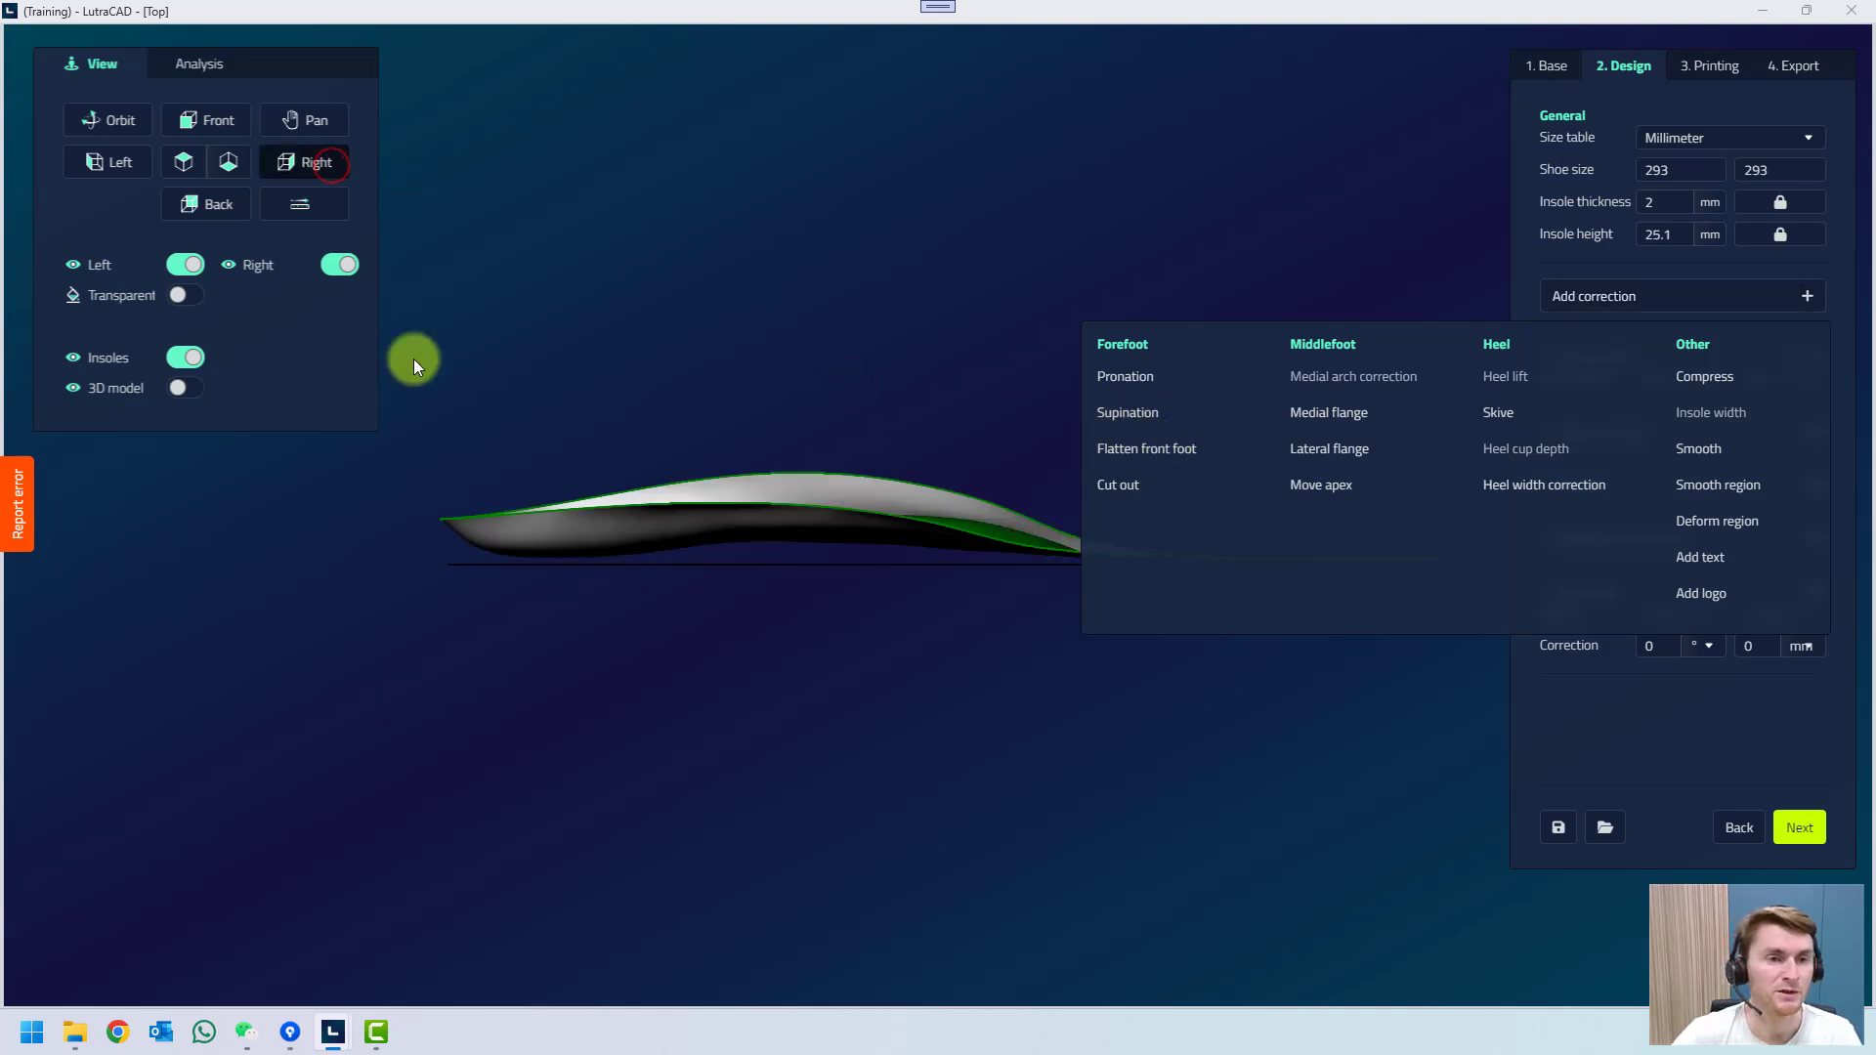
scroll(736, 477, up, 3)
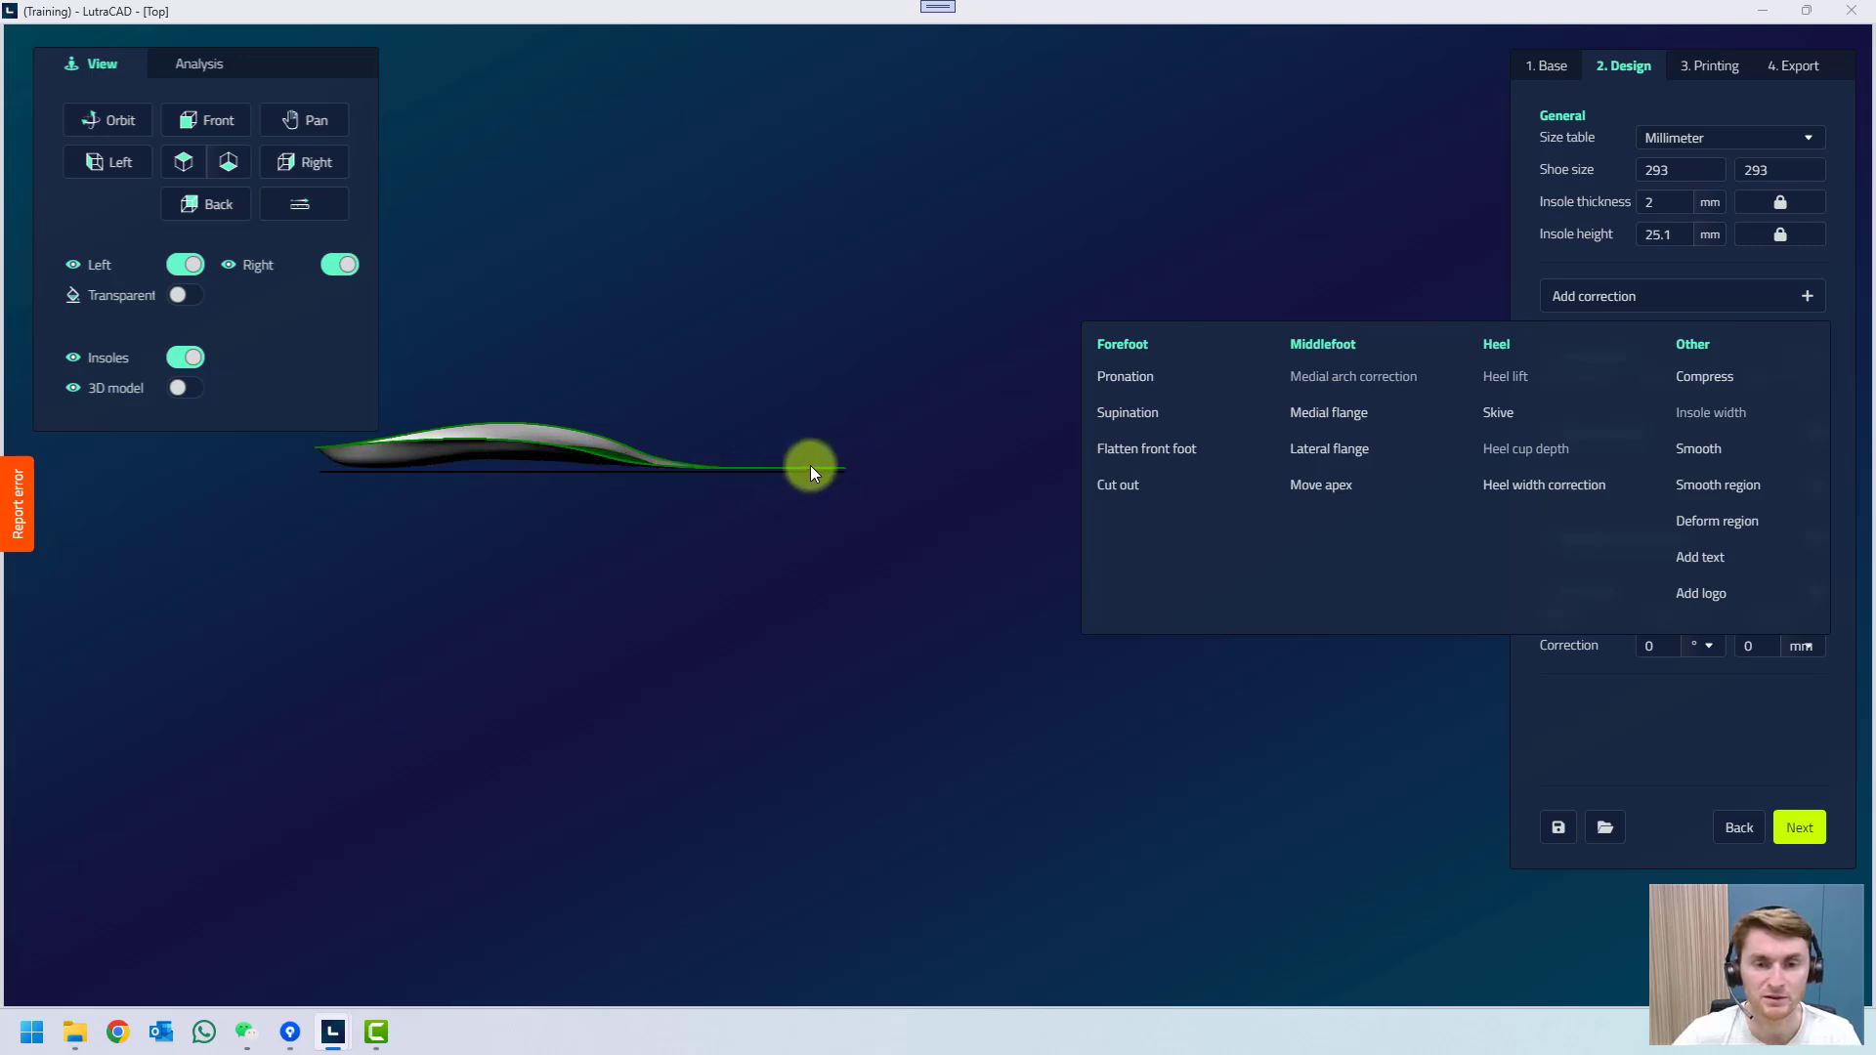
click(1140, 451)
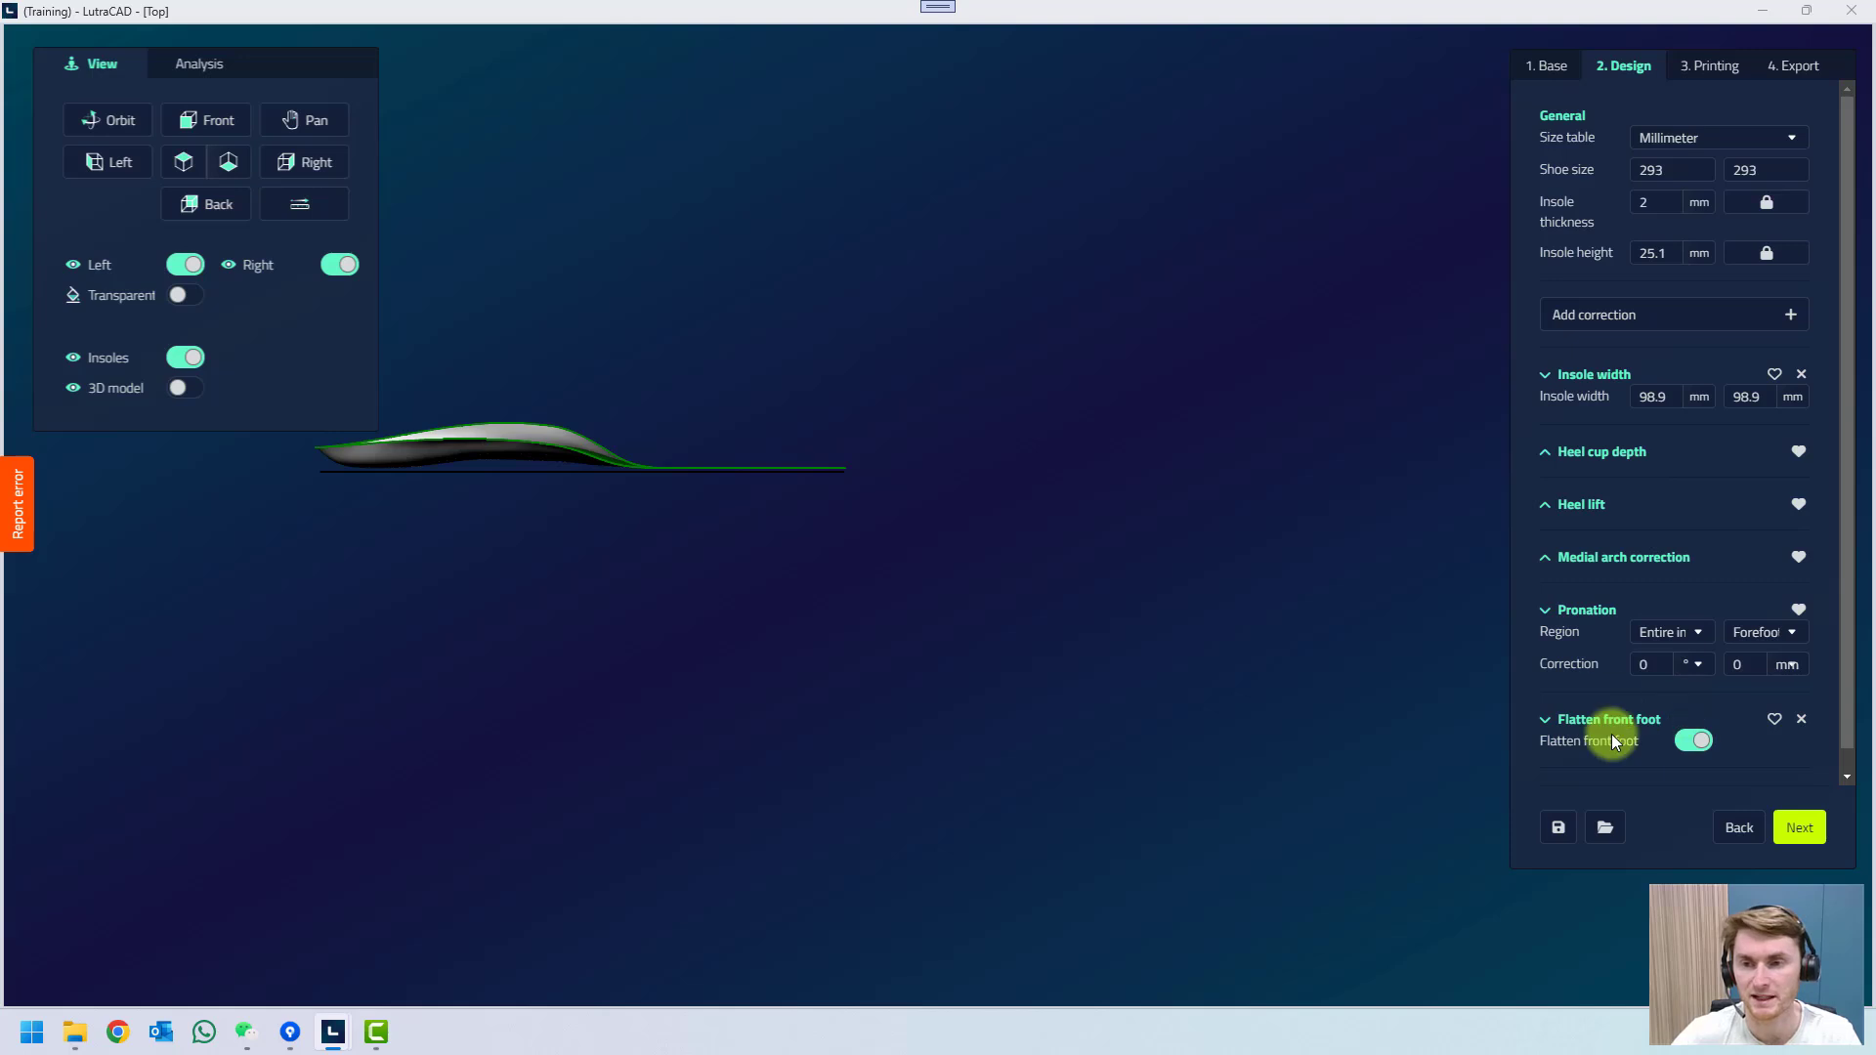
Review the available corrections, including Cut out, and return the insoles to the Top view.
click(1594, 318)
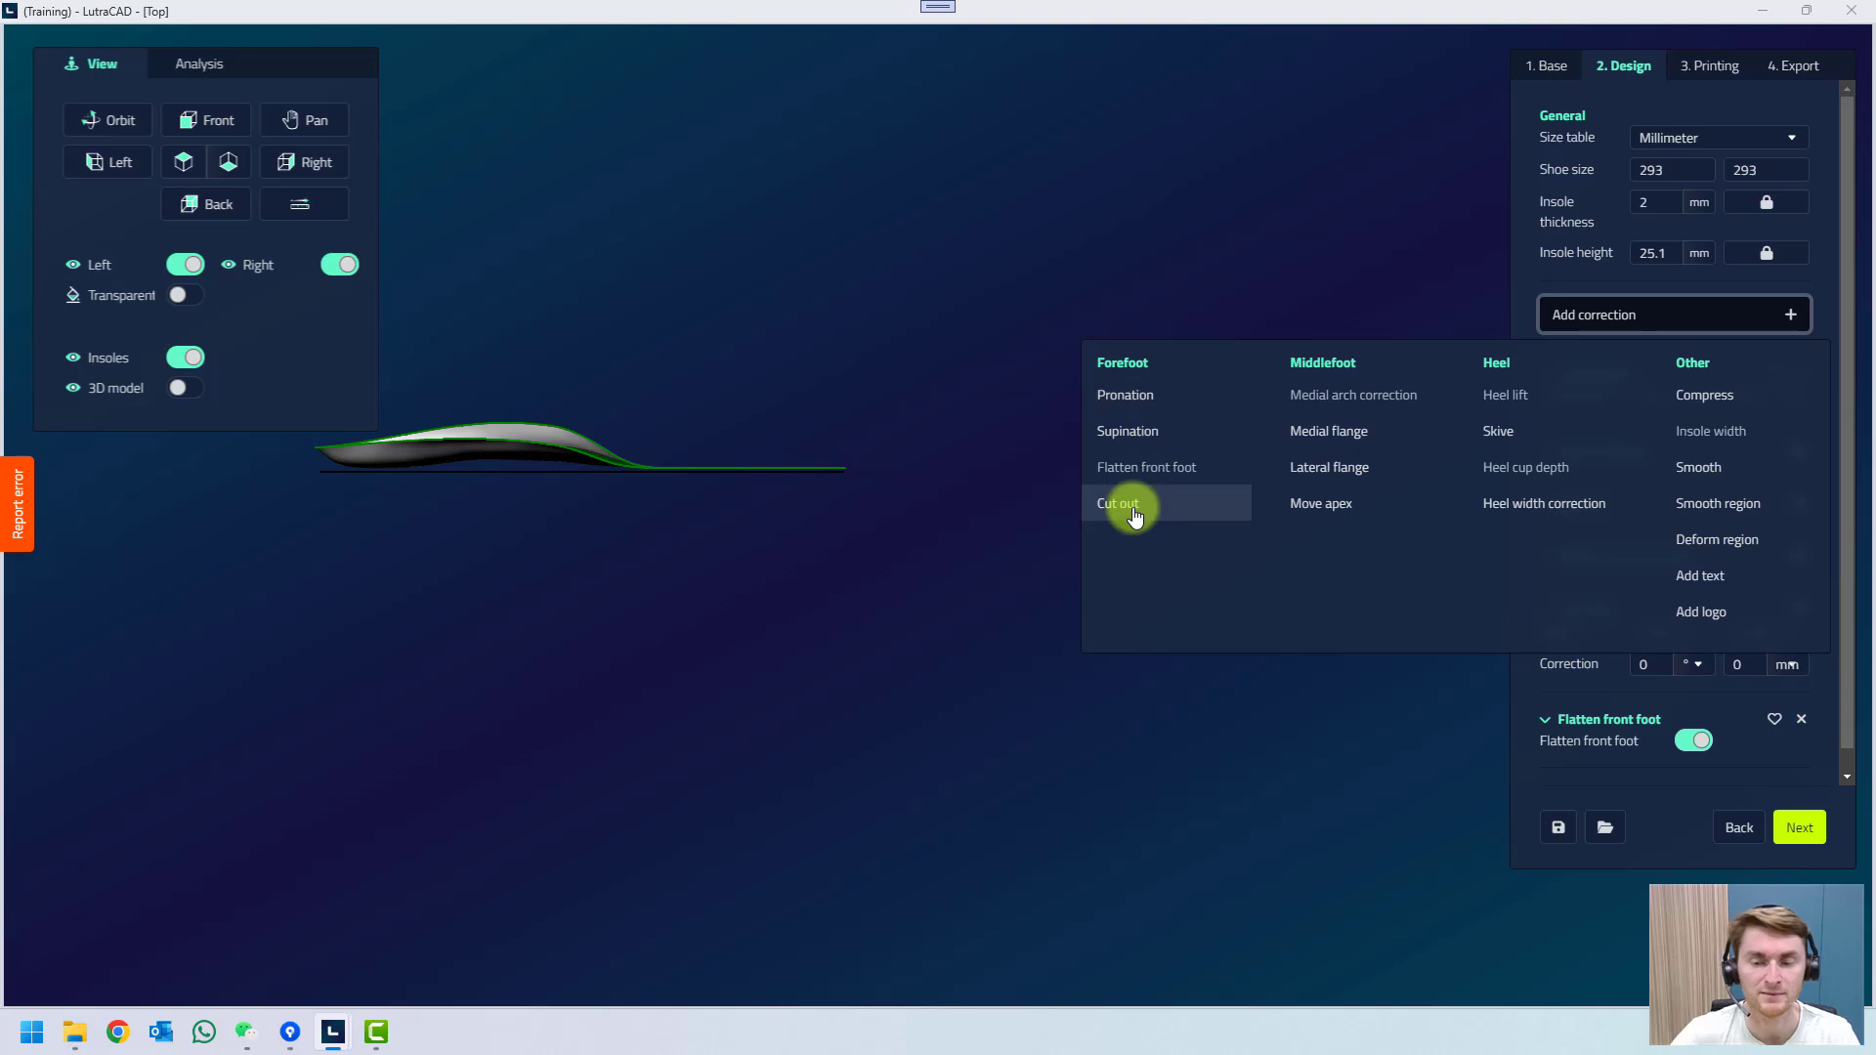
click(182, 162)
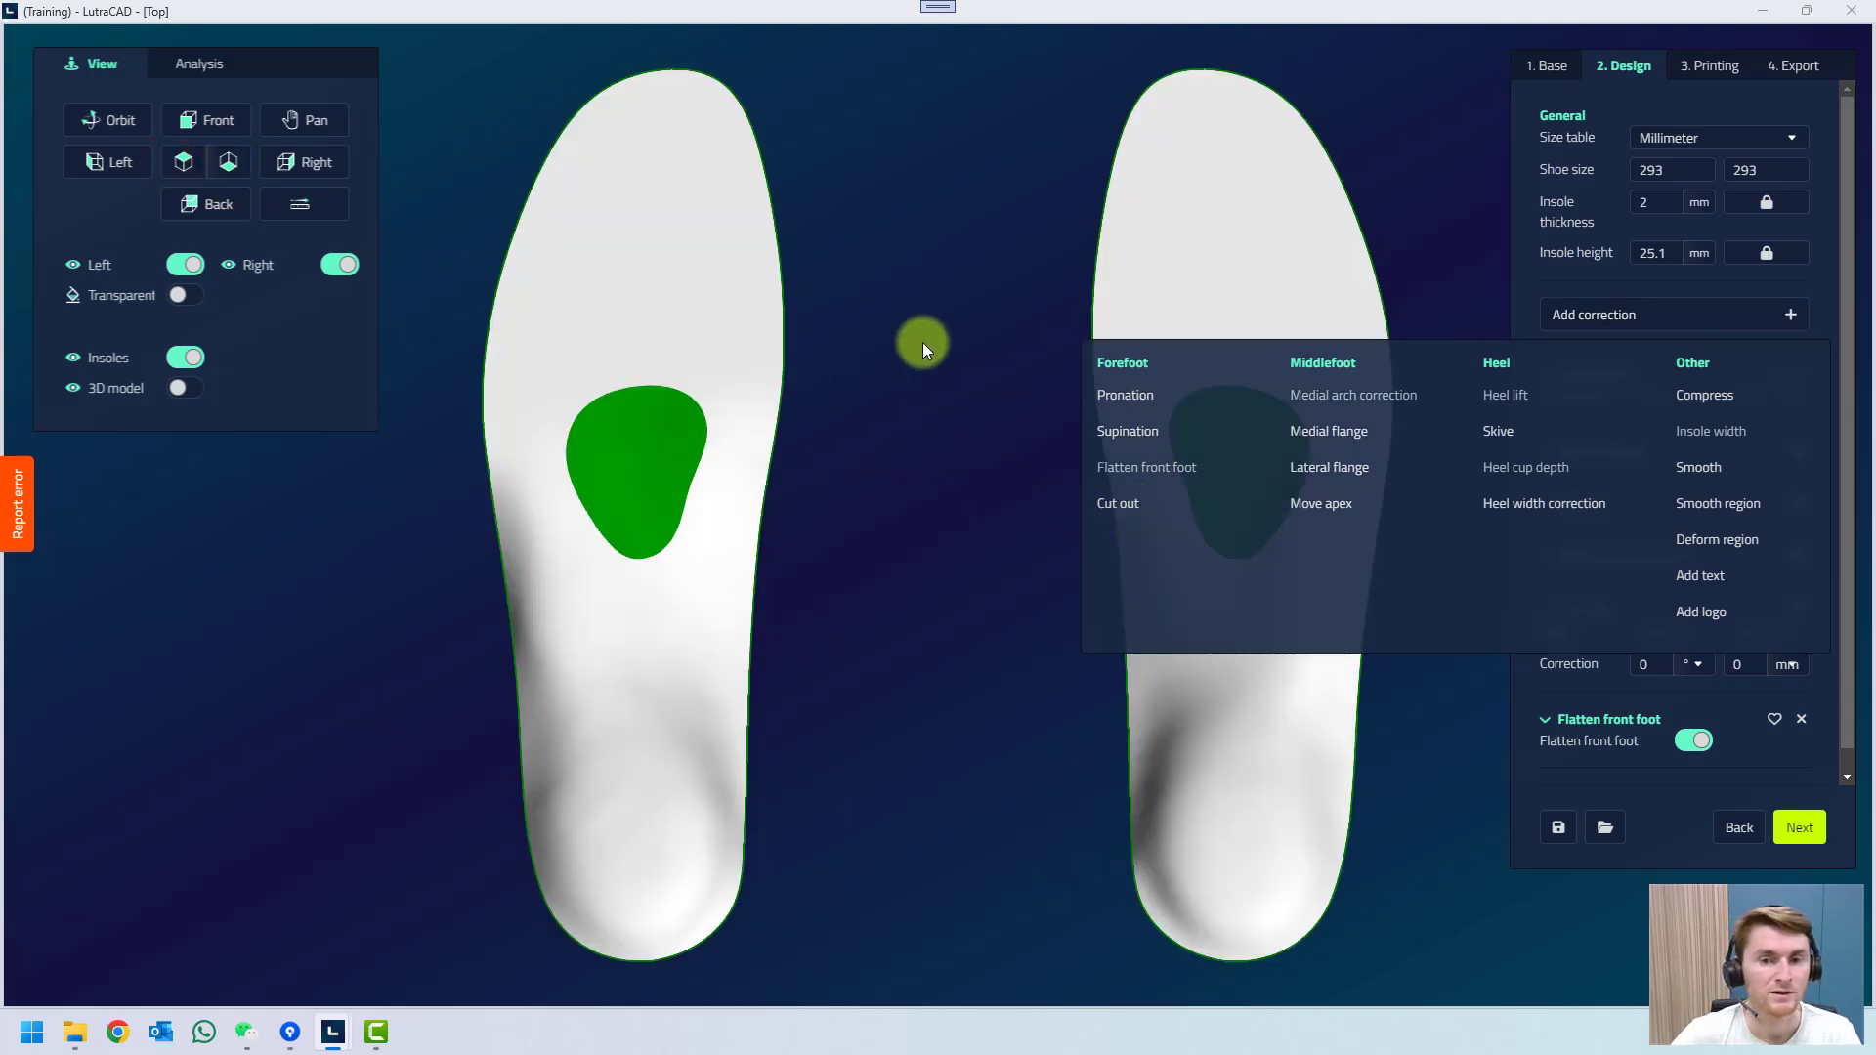
click(1566, 327)
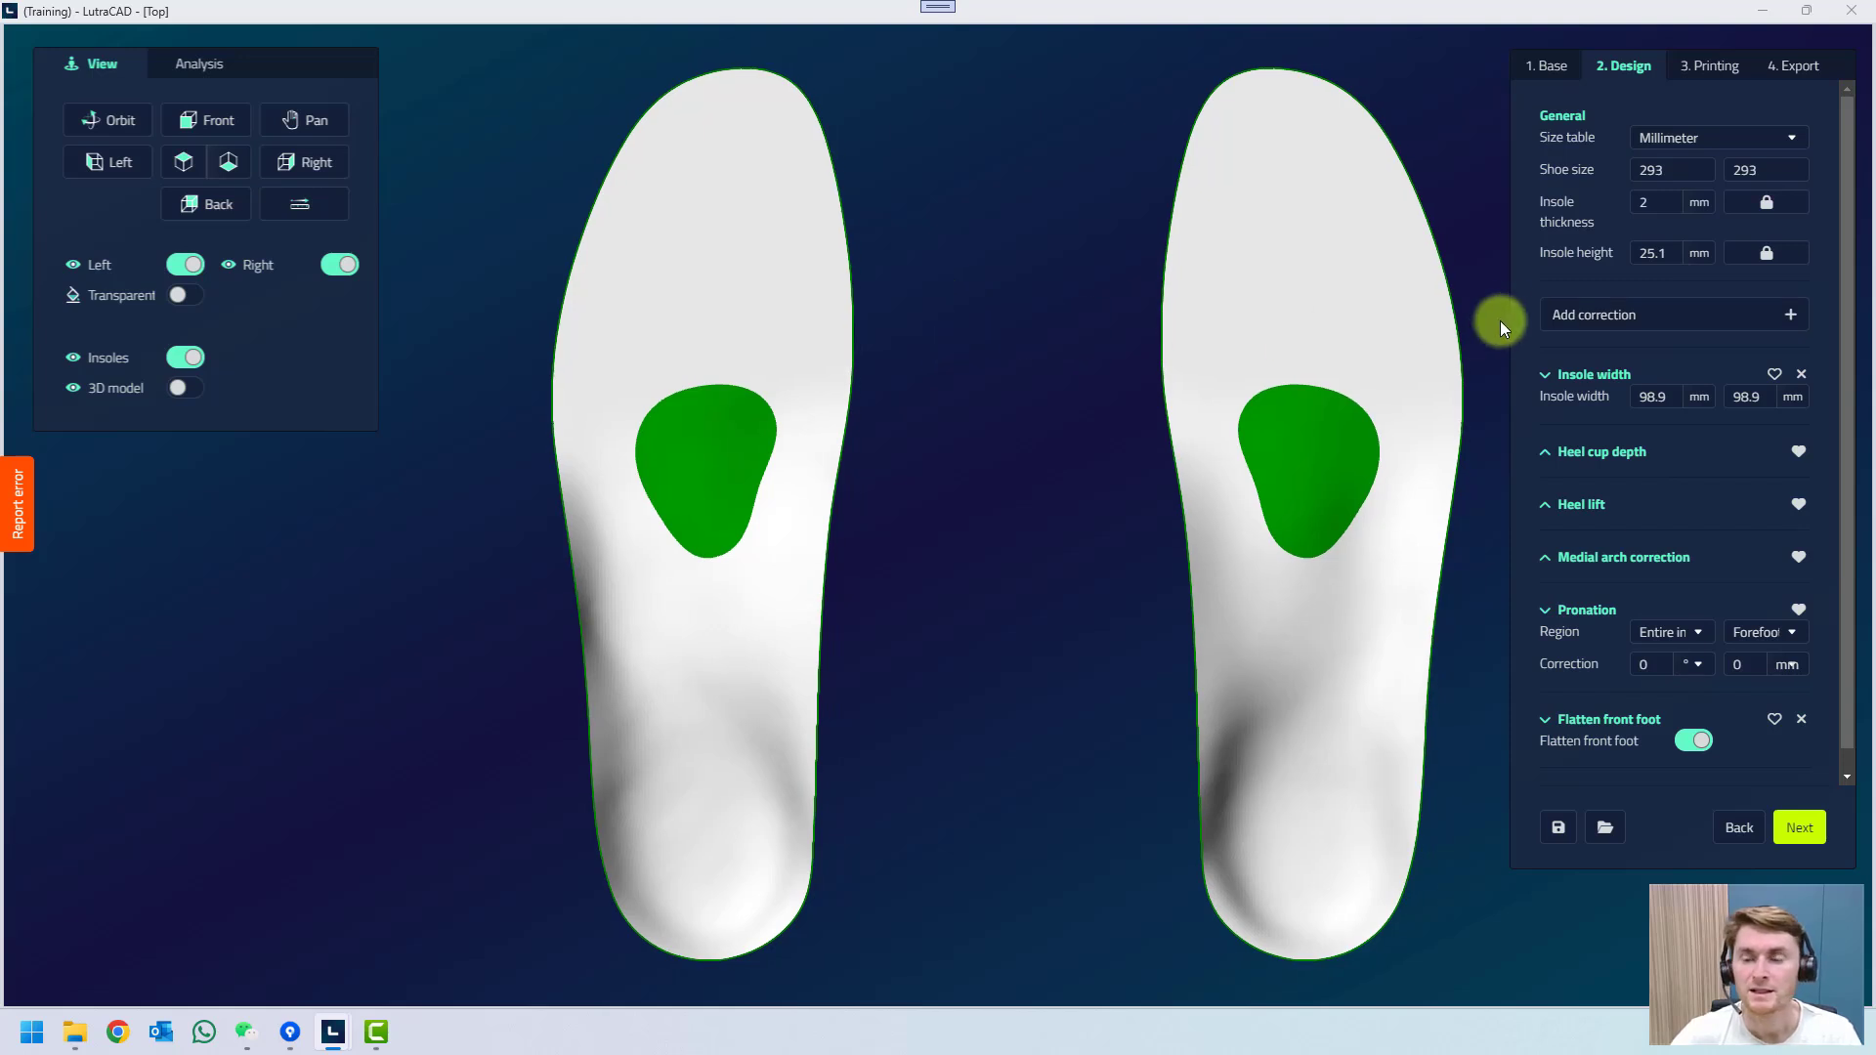
click(1576, 304)
click(1575, 304)
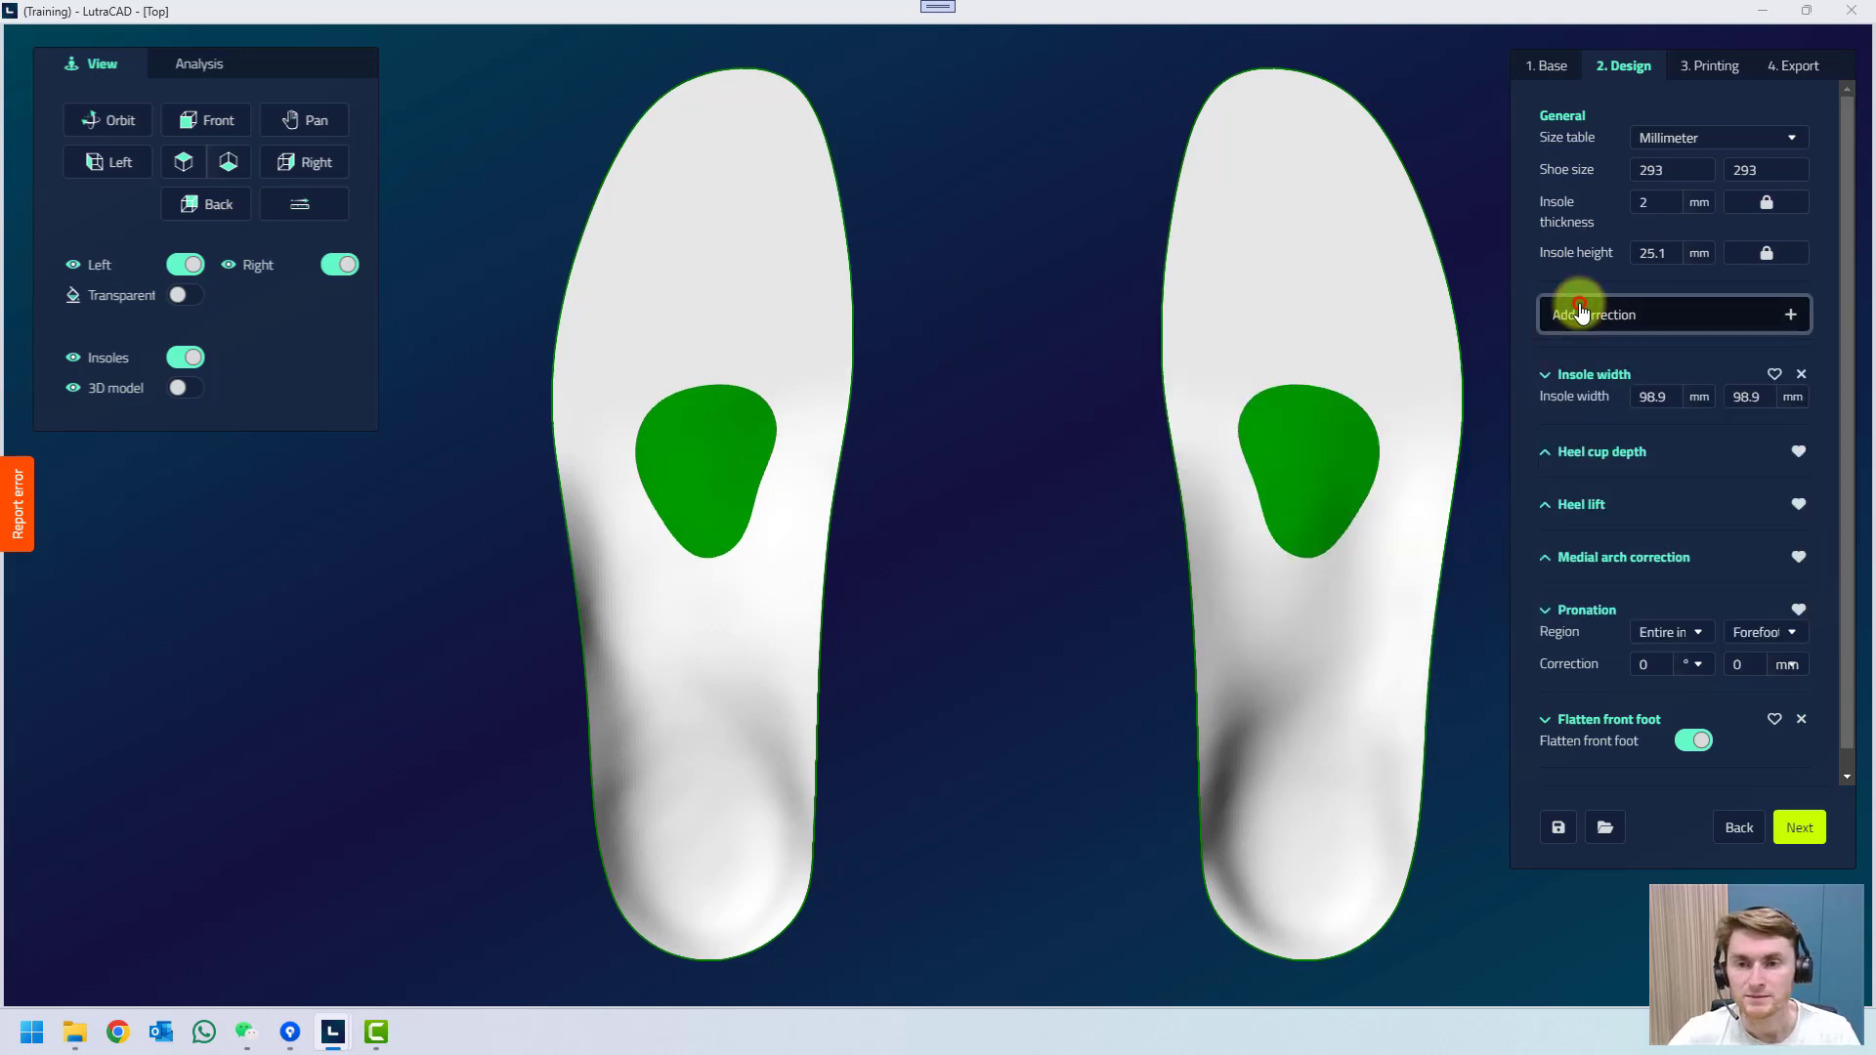
click(1017, 326)
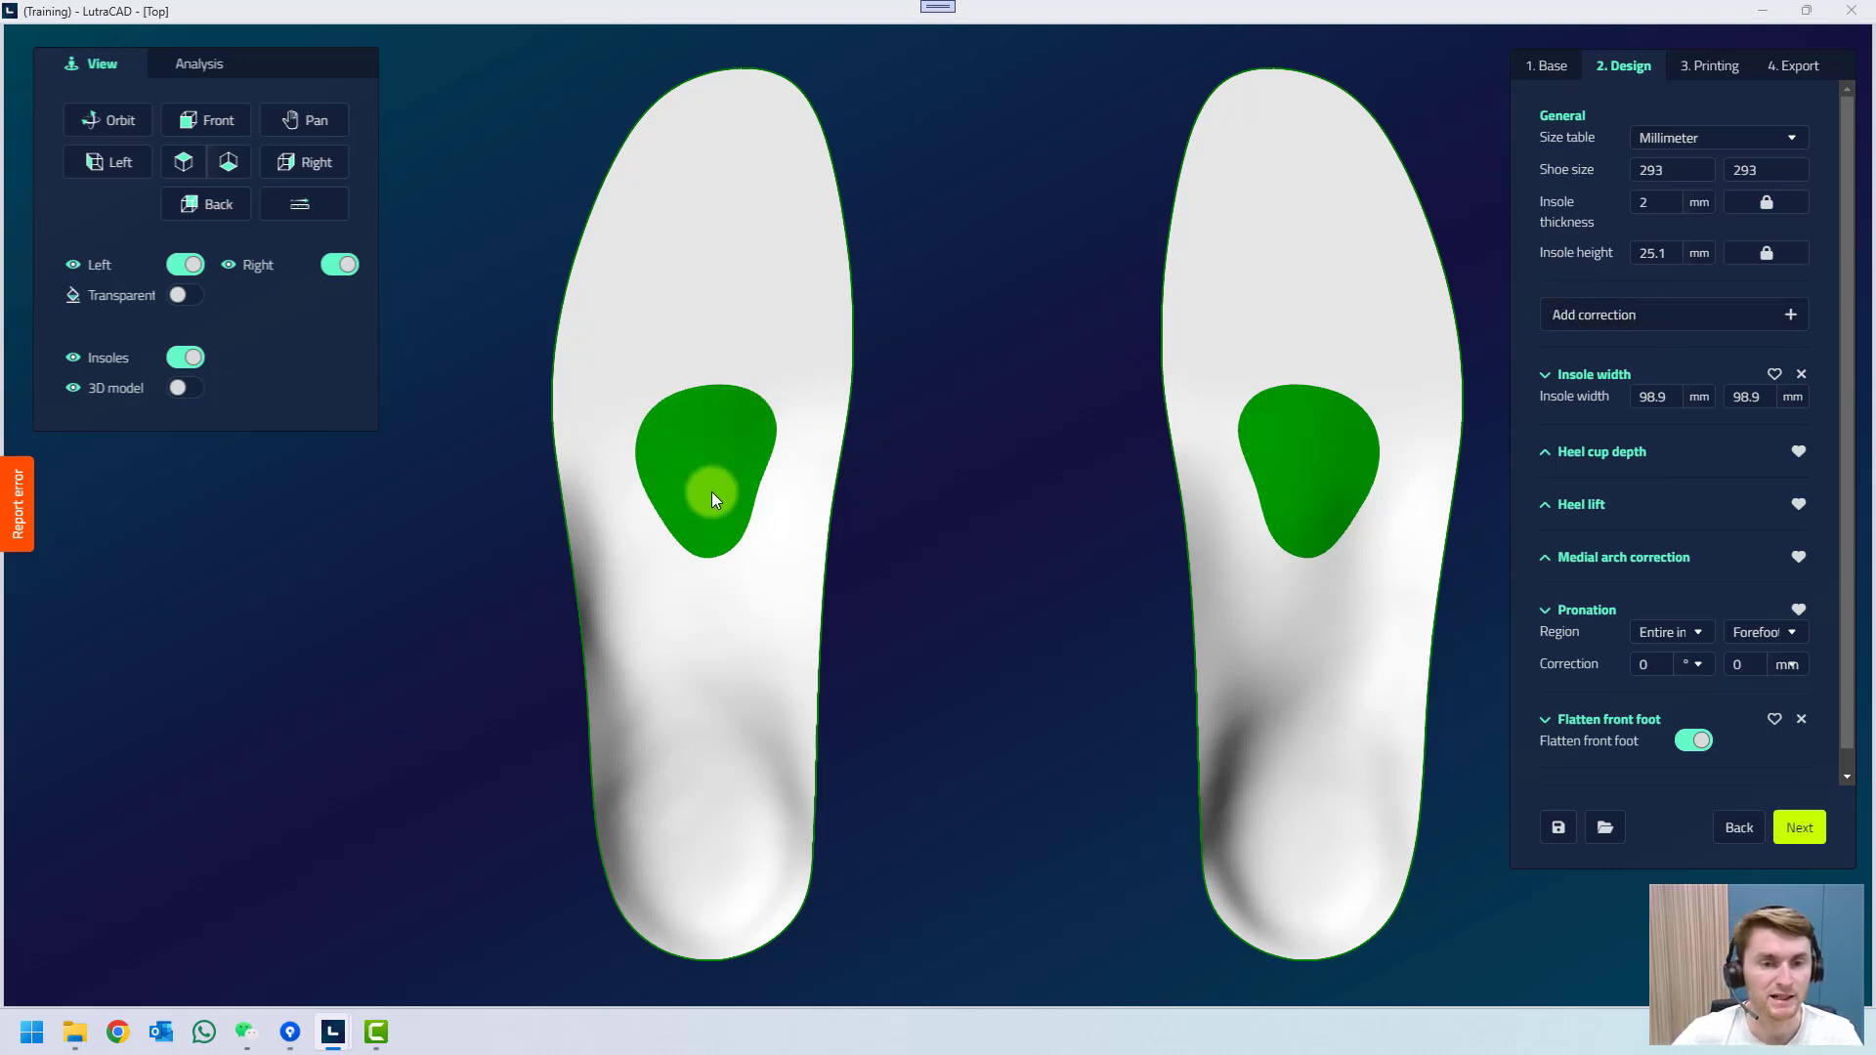
Show the 3D model with the insoles, and check the editing options of the left foot scan and its metatarsal pad.
click(186, 388)
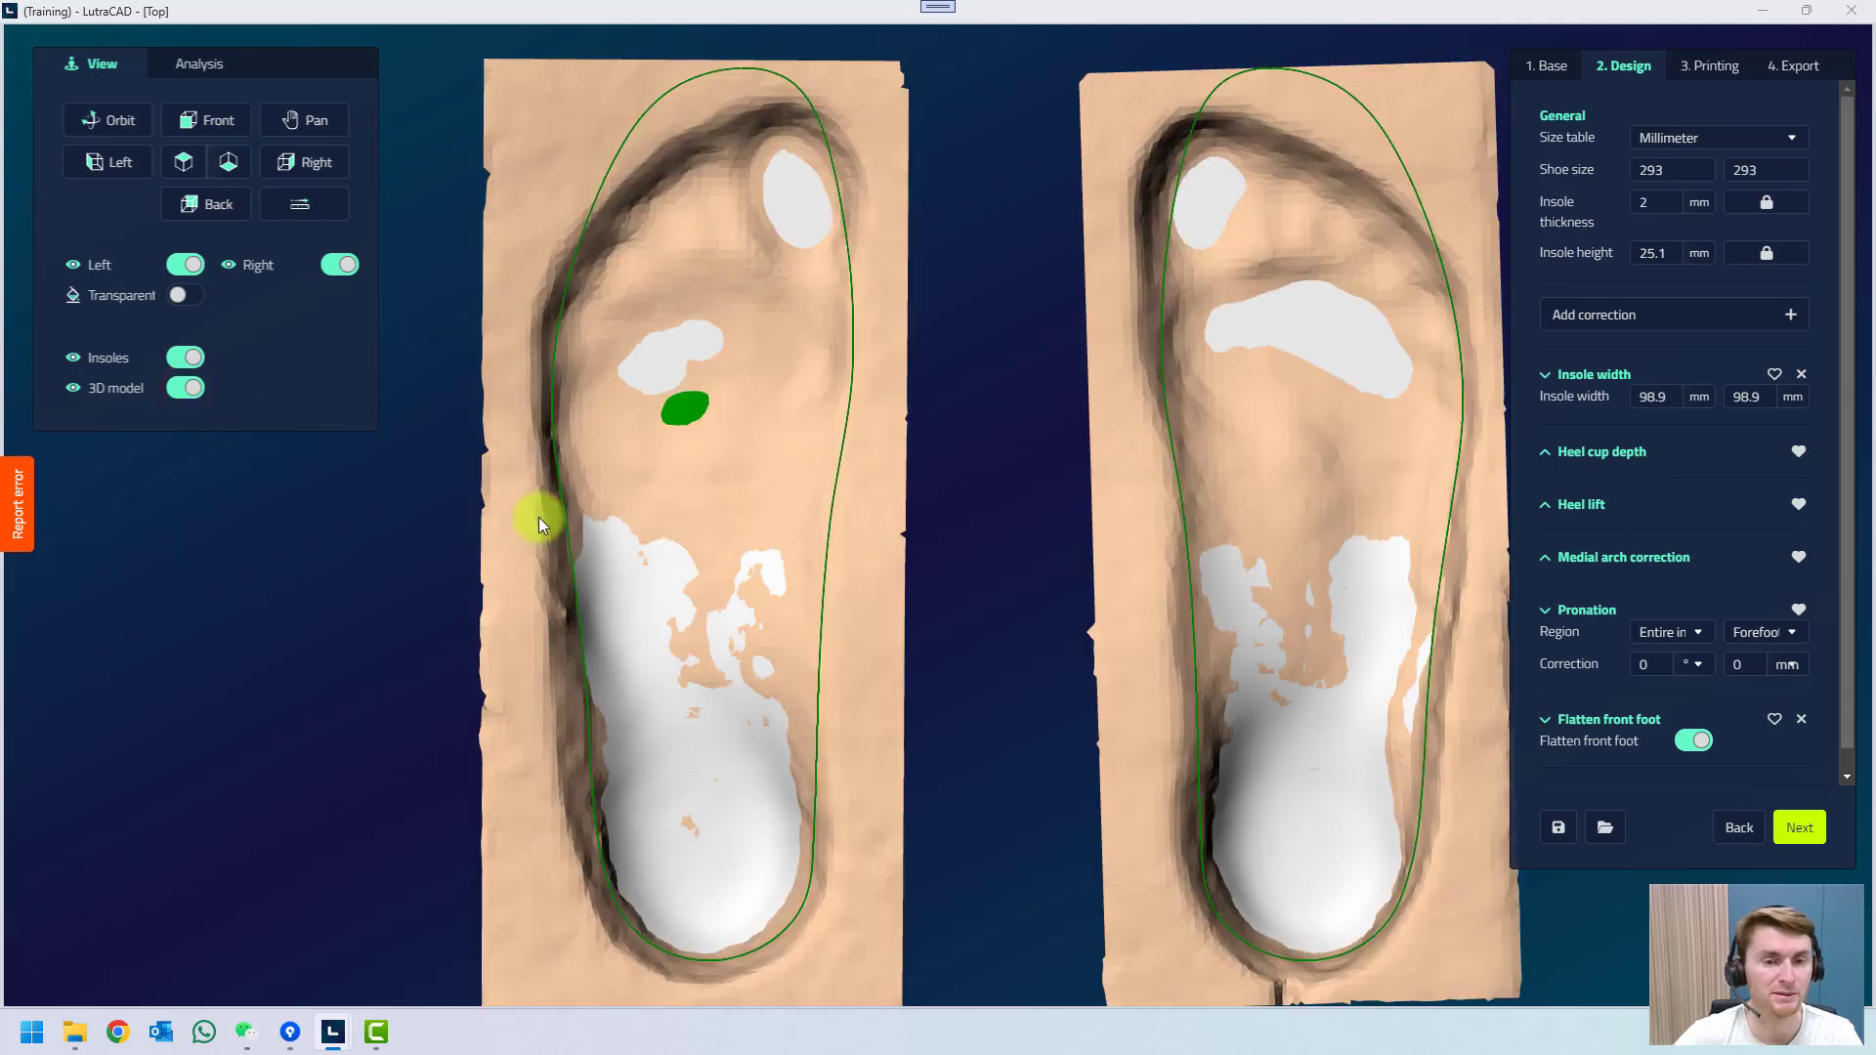
click(877, 360)
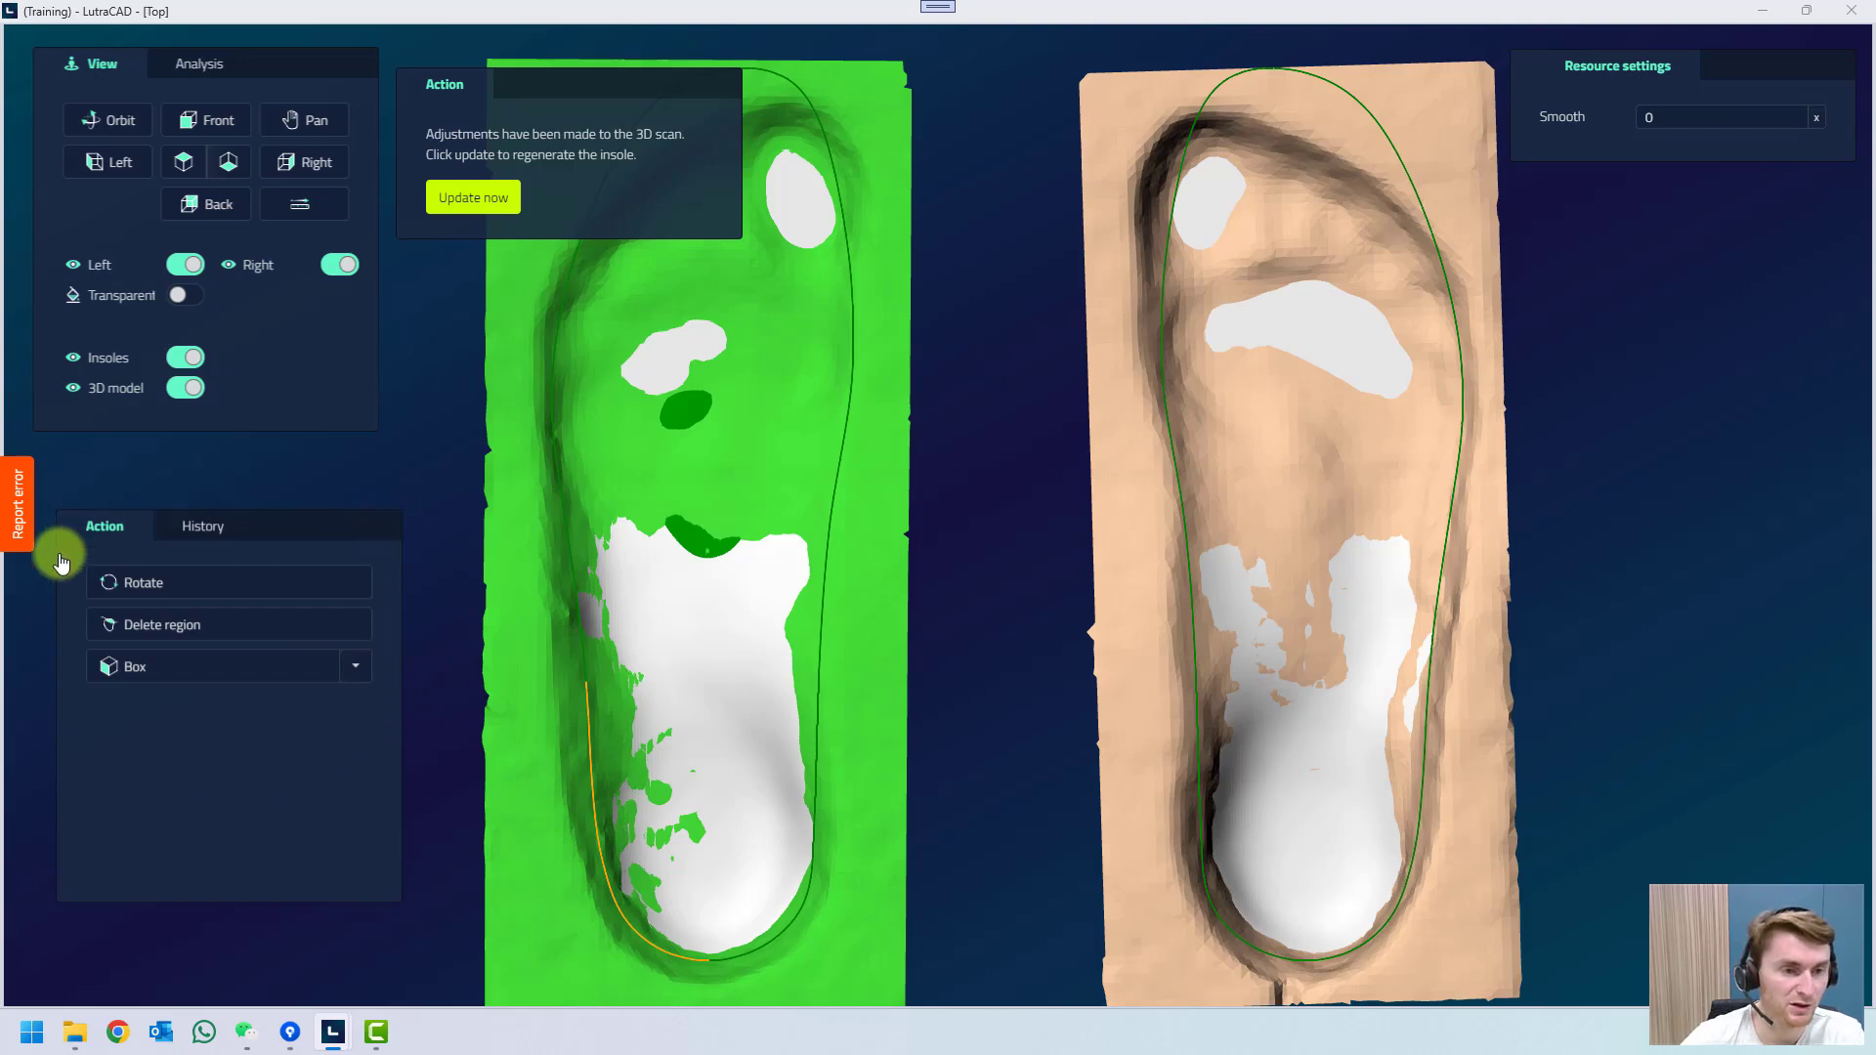
click(973, 547)
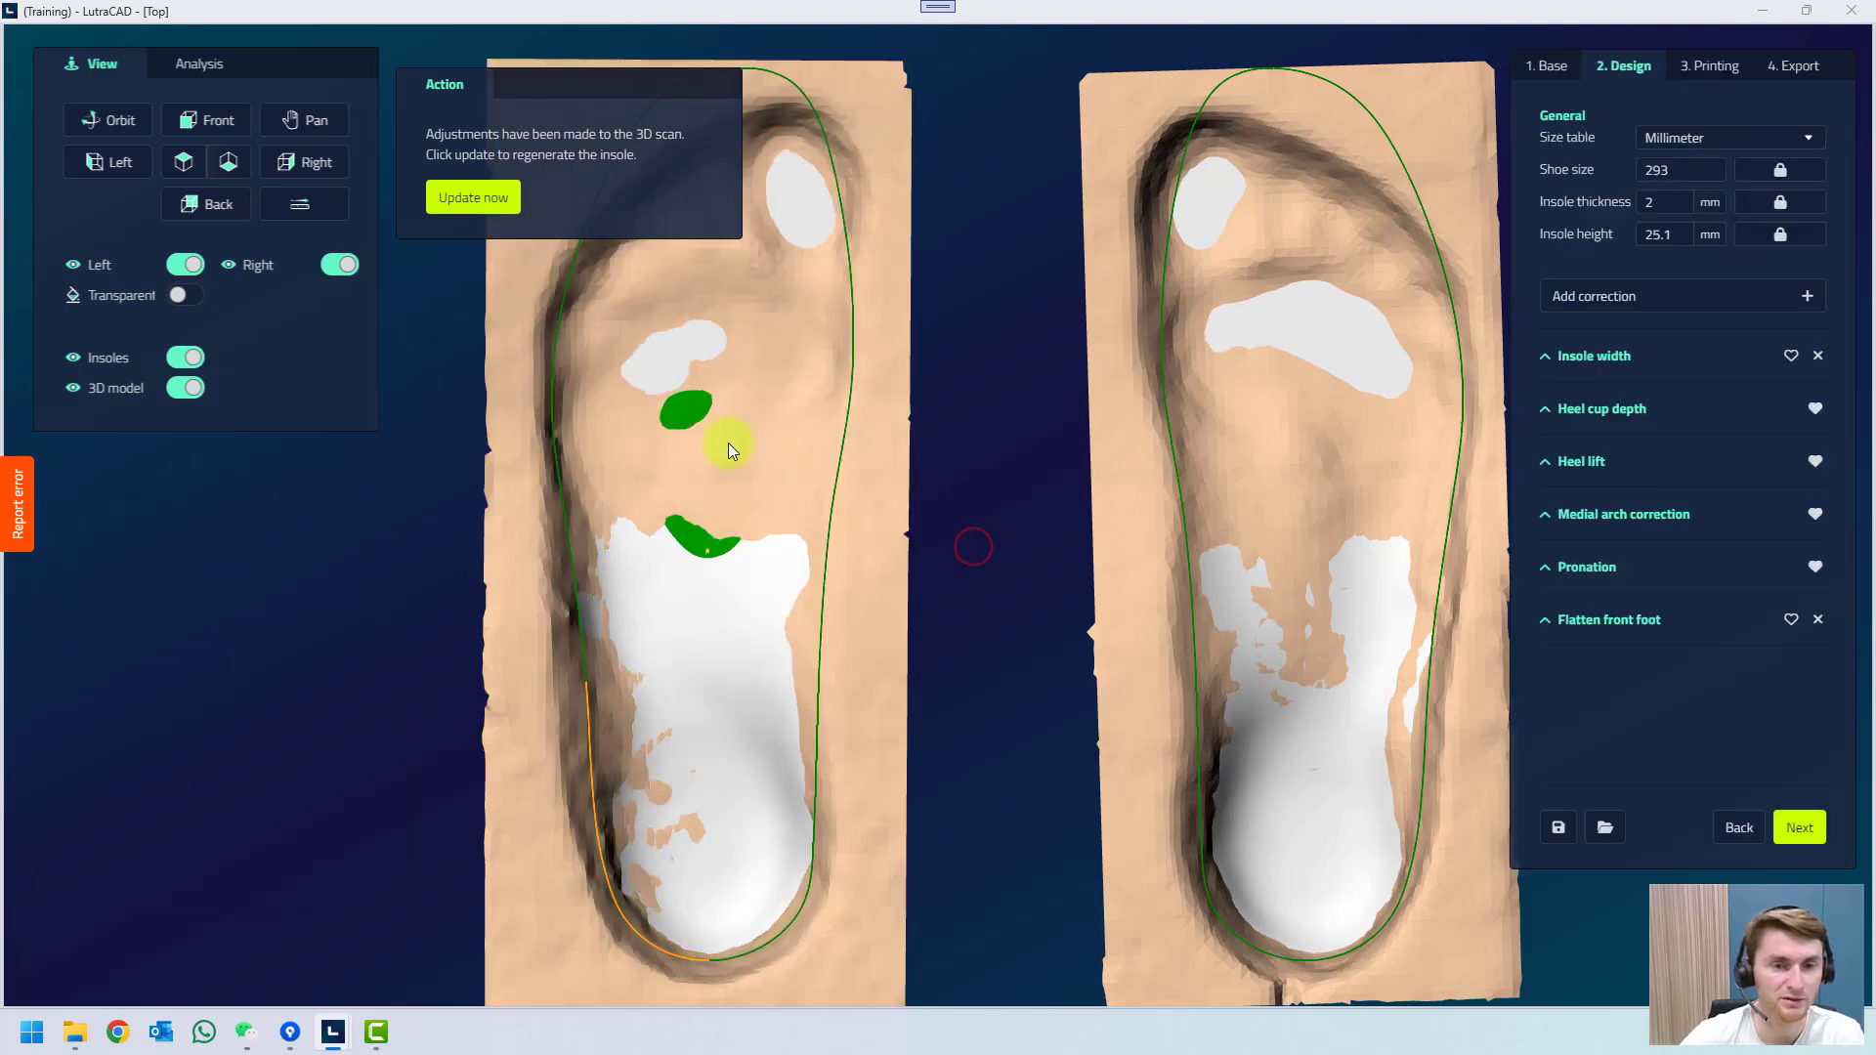
click(679, 408)
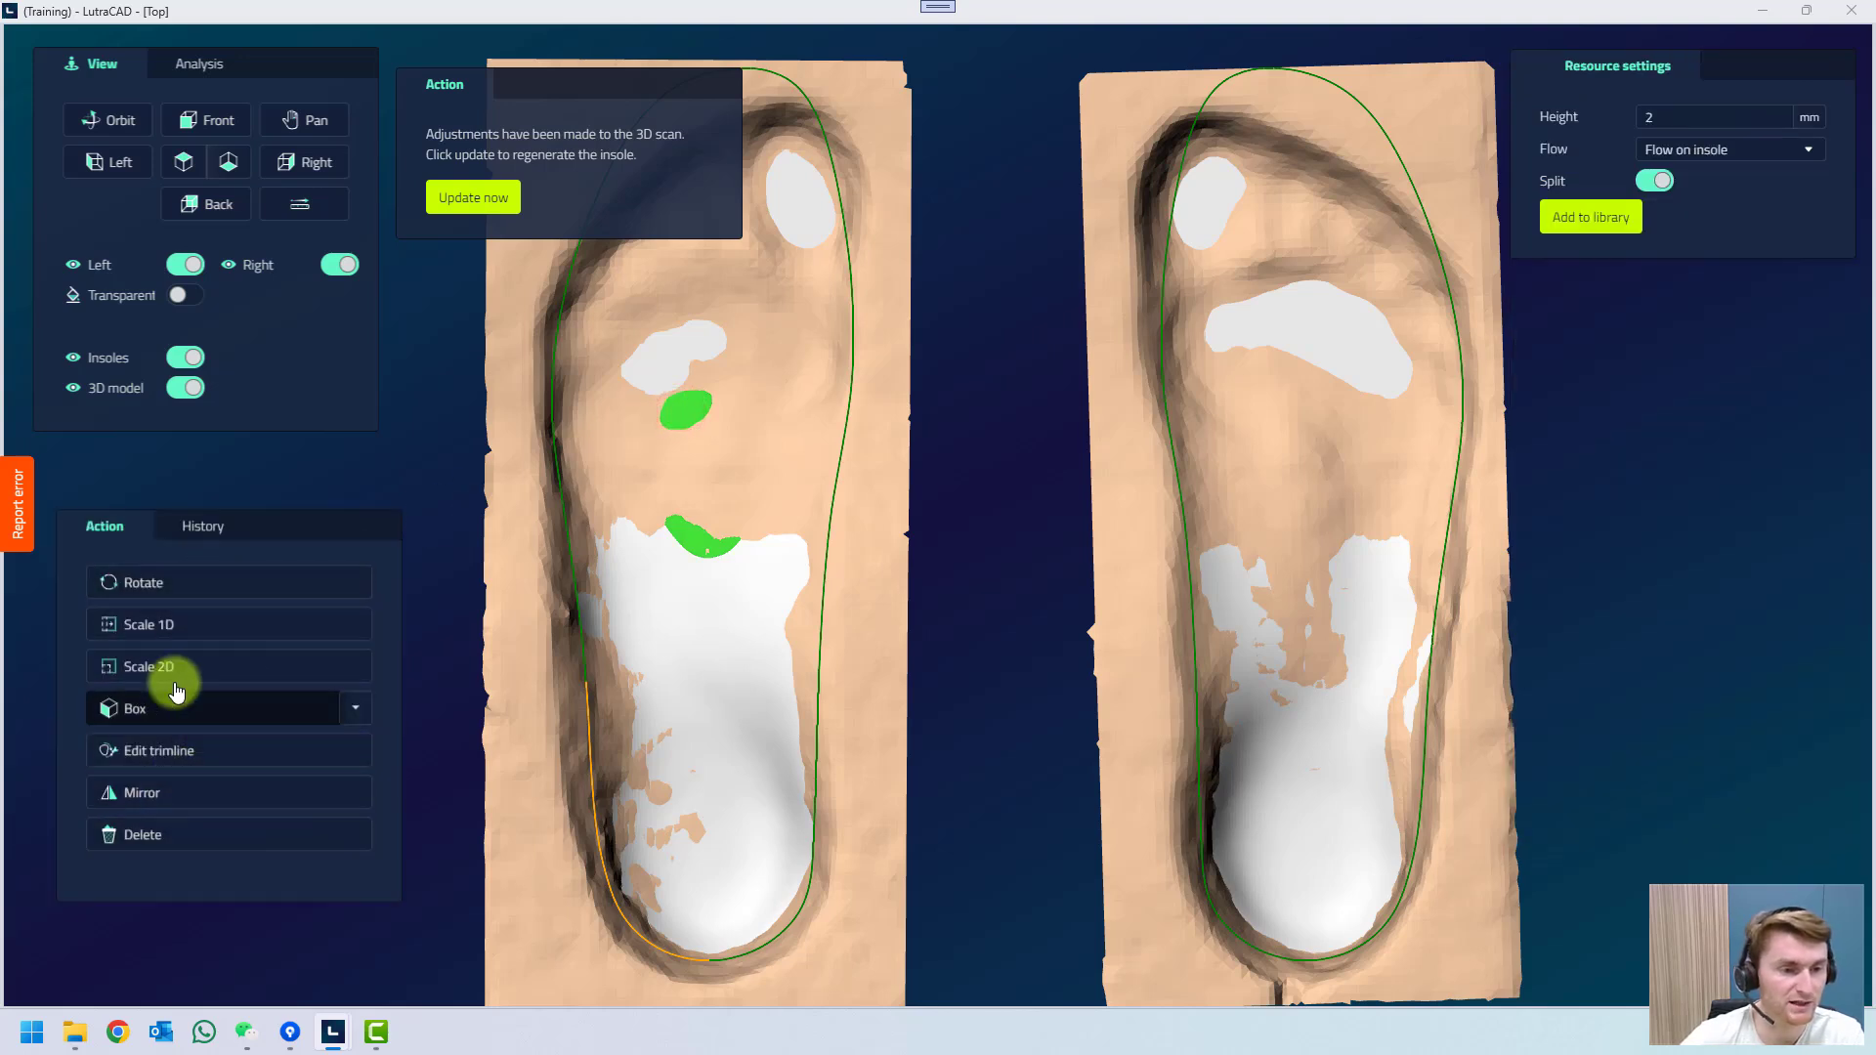
click(975, 514)
Rotate the left foot scan slightly clockwise about a point in the heel, using the forefoot as the reference direction.
click(899, 482)
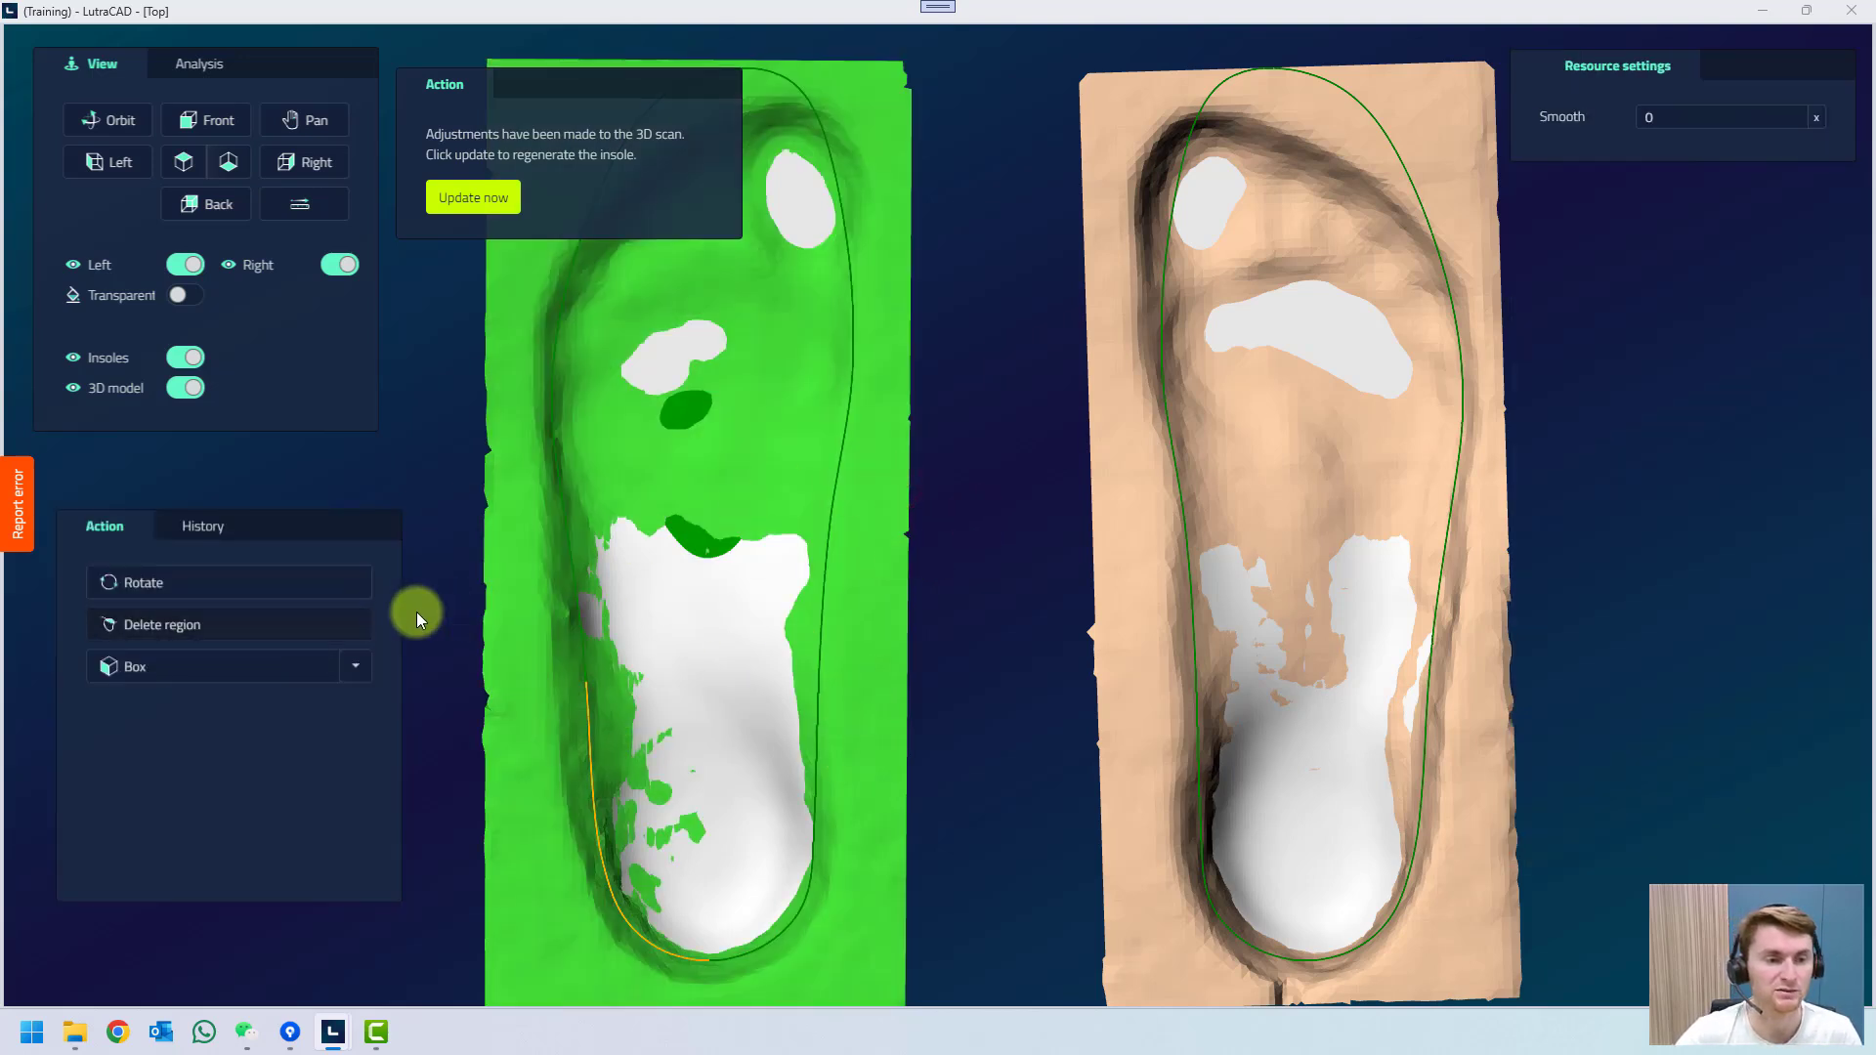
click(146, 586)
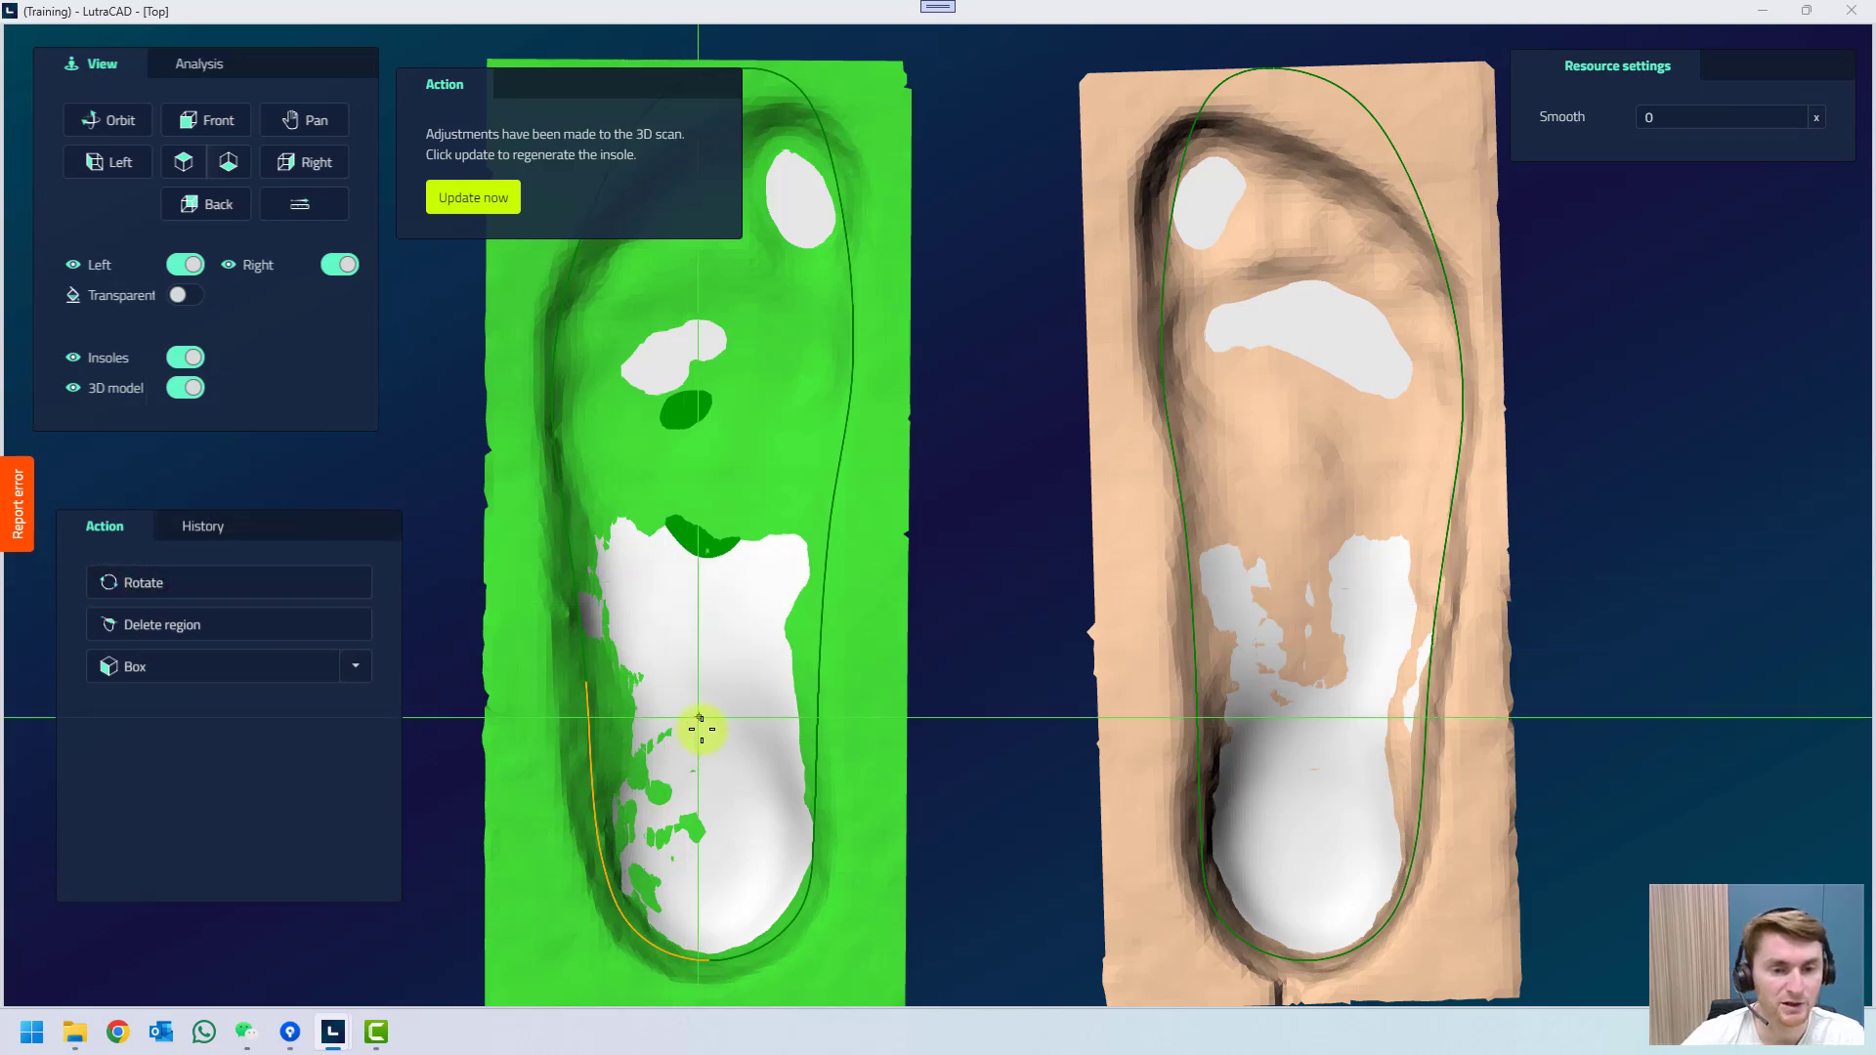
click(706, 829)
scroll(742, 826, down, 3)
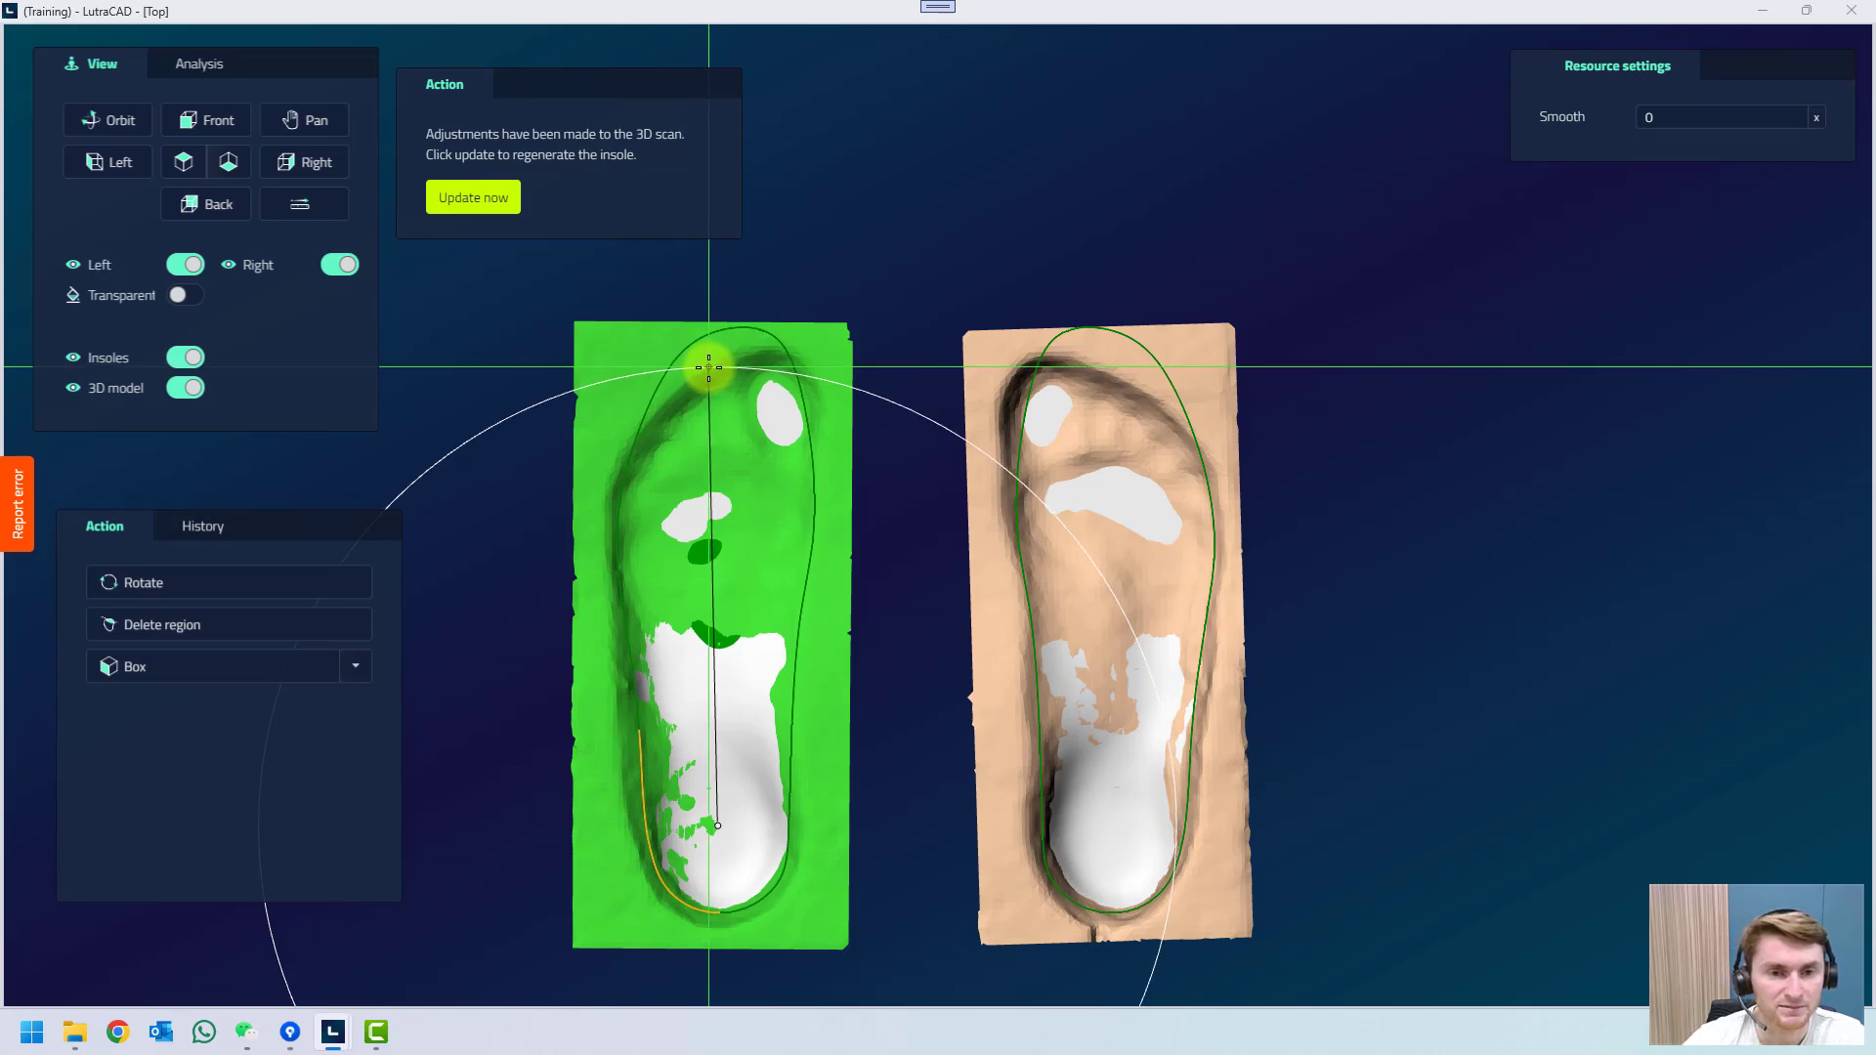
click(709, 367)
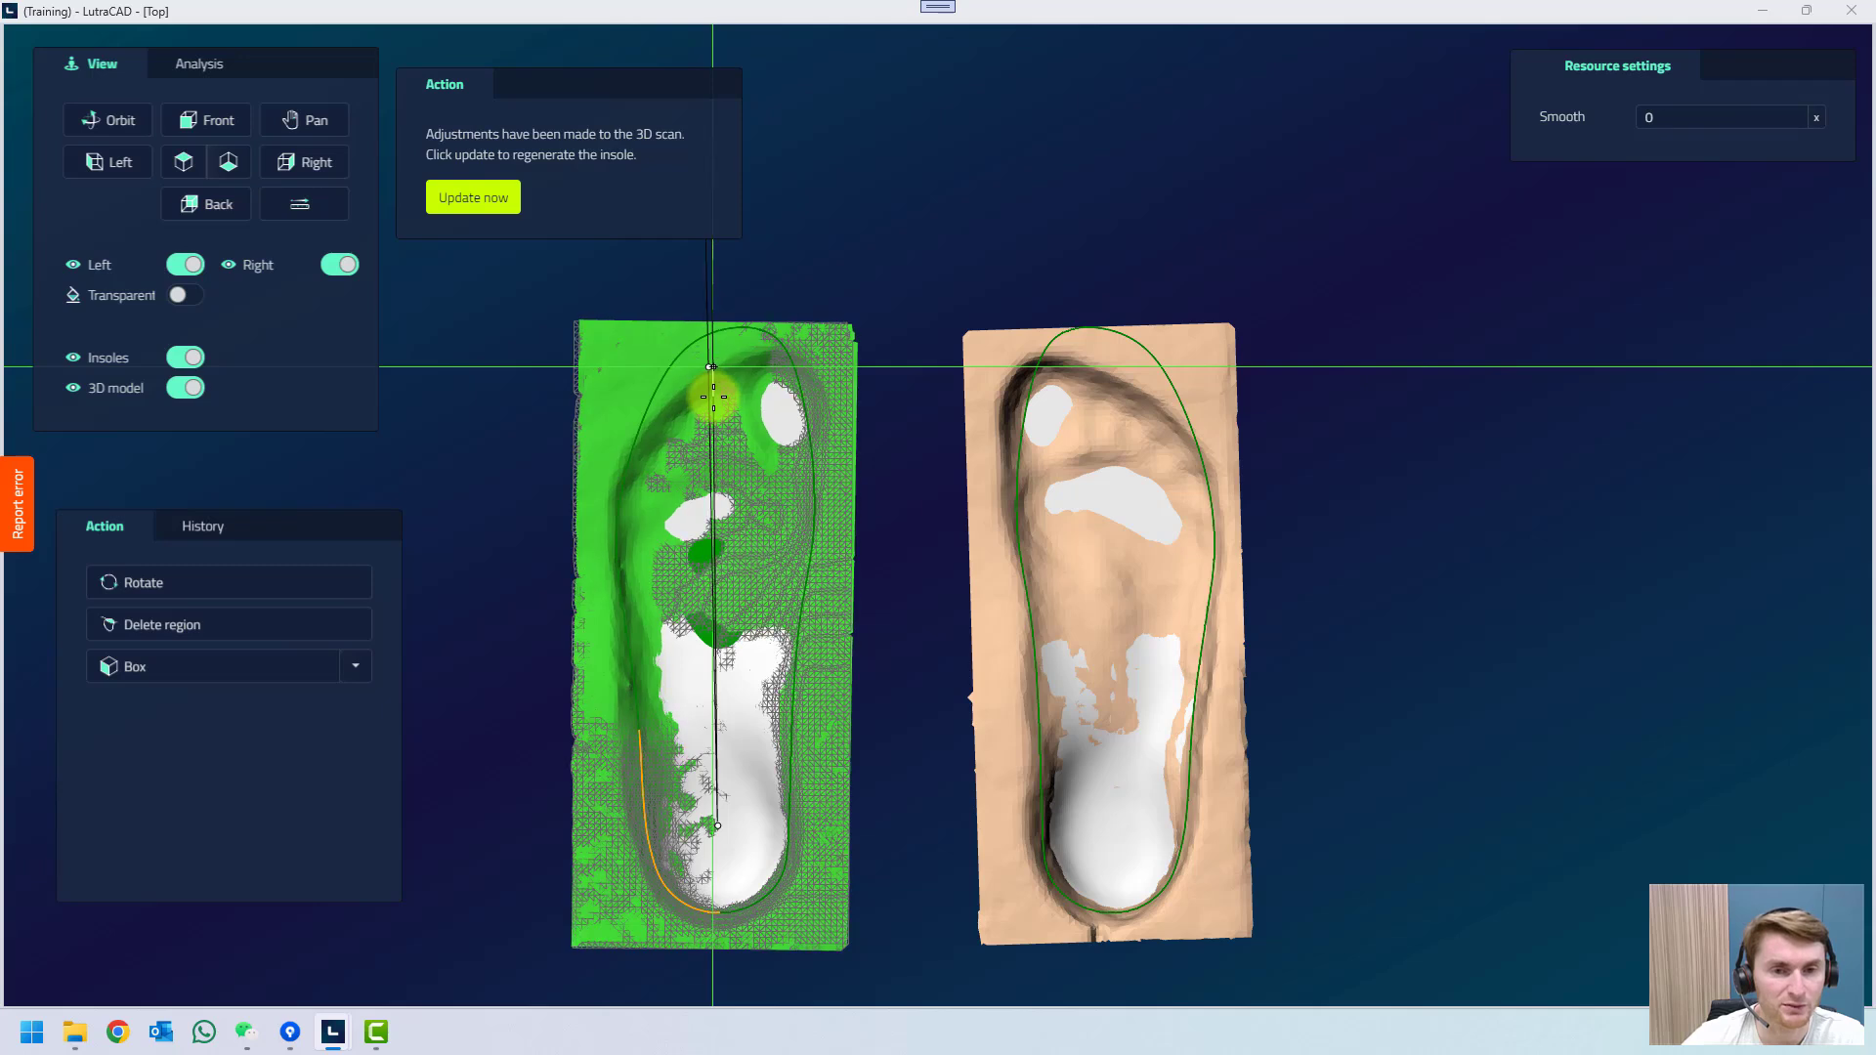
click(714, 396)
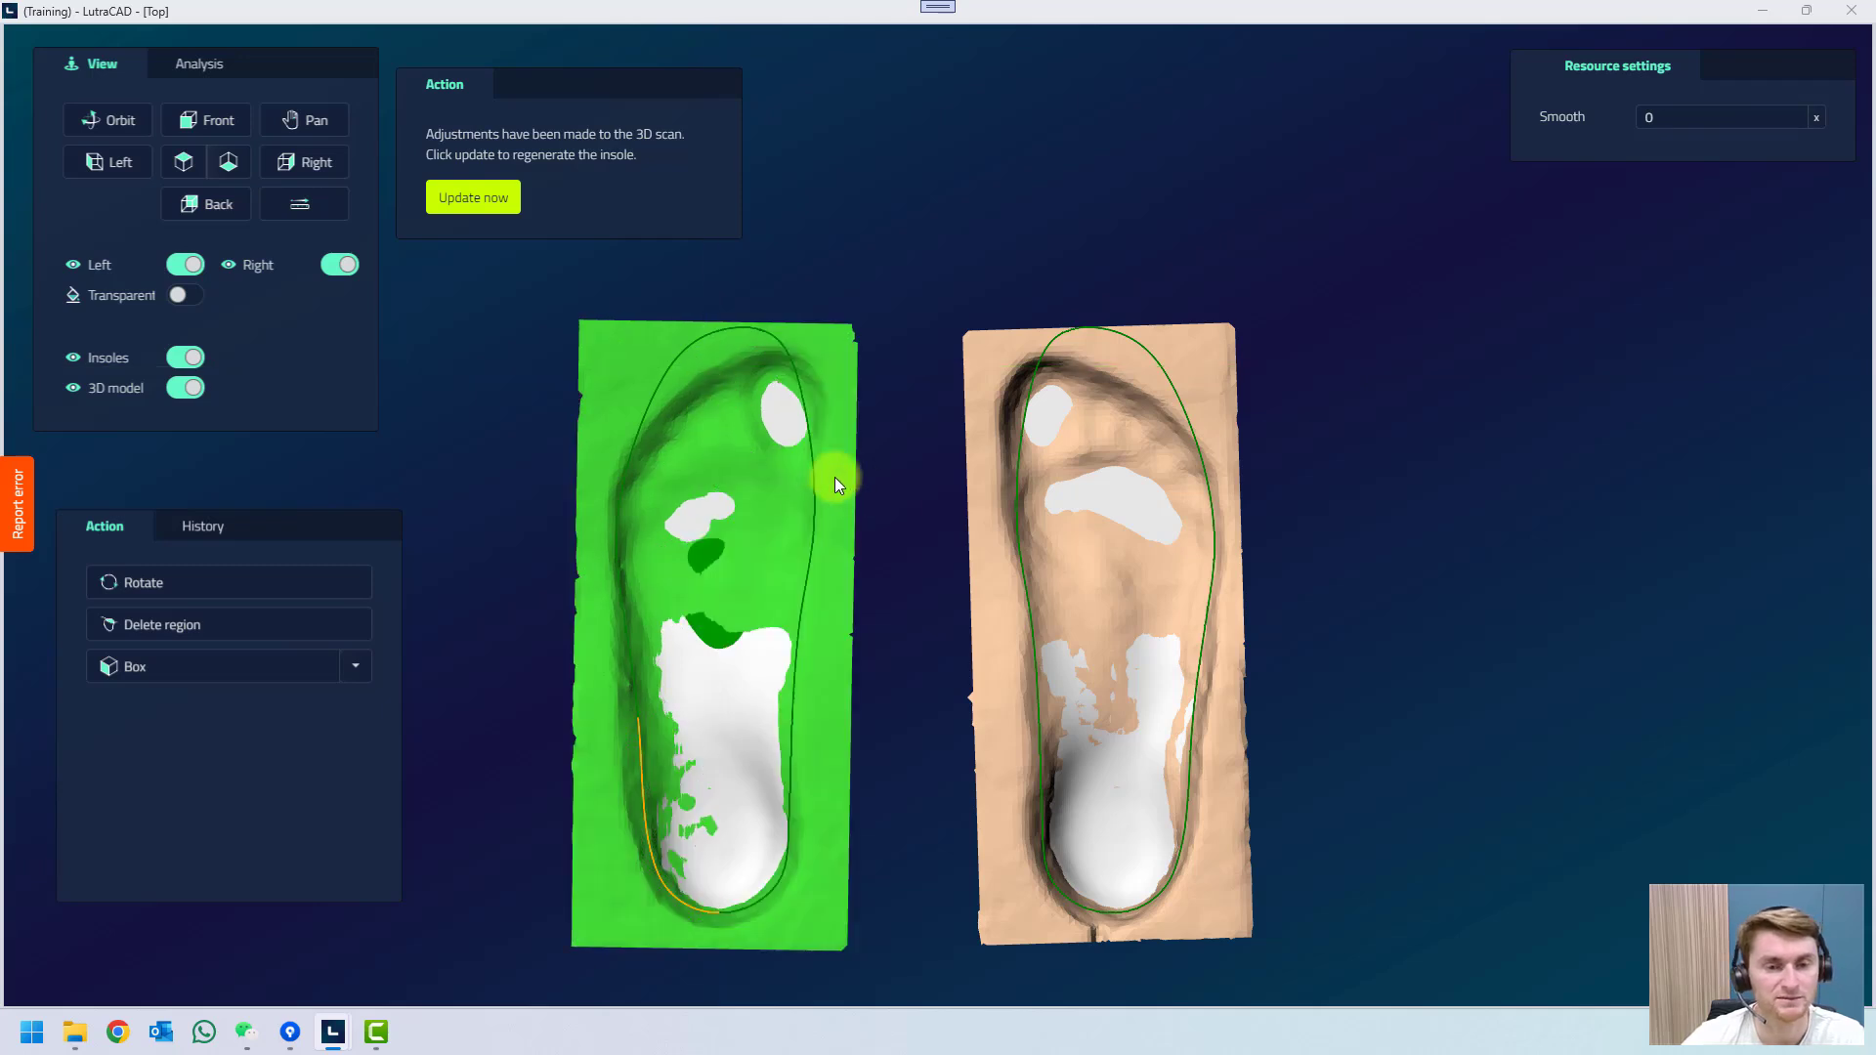
click(898, 494)
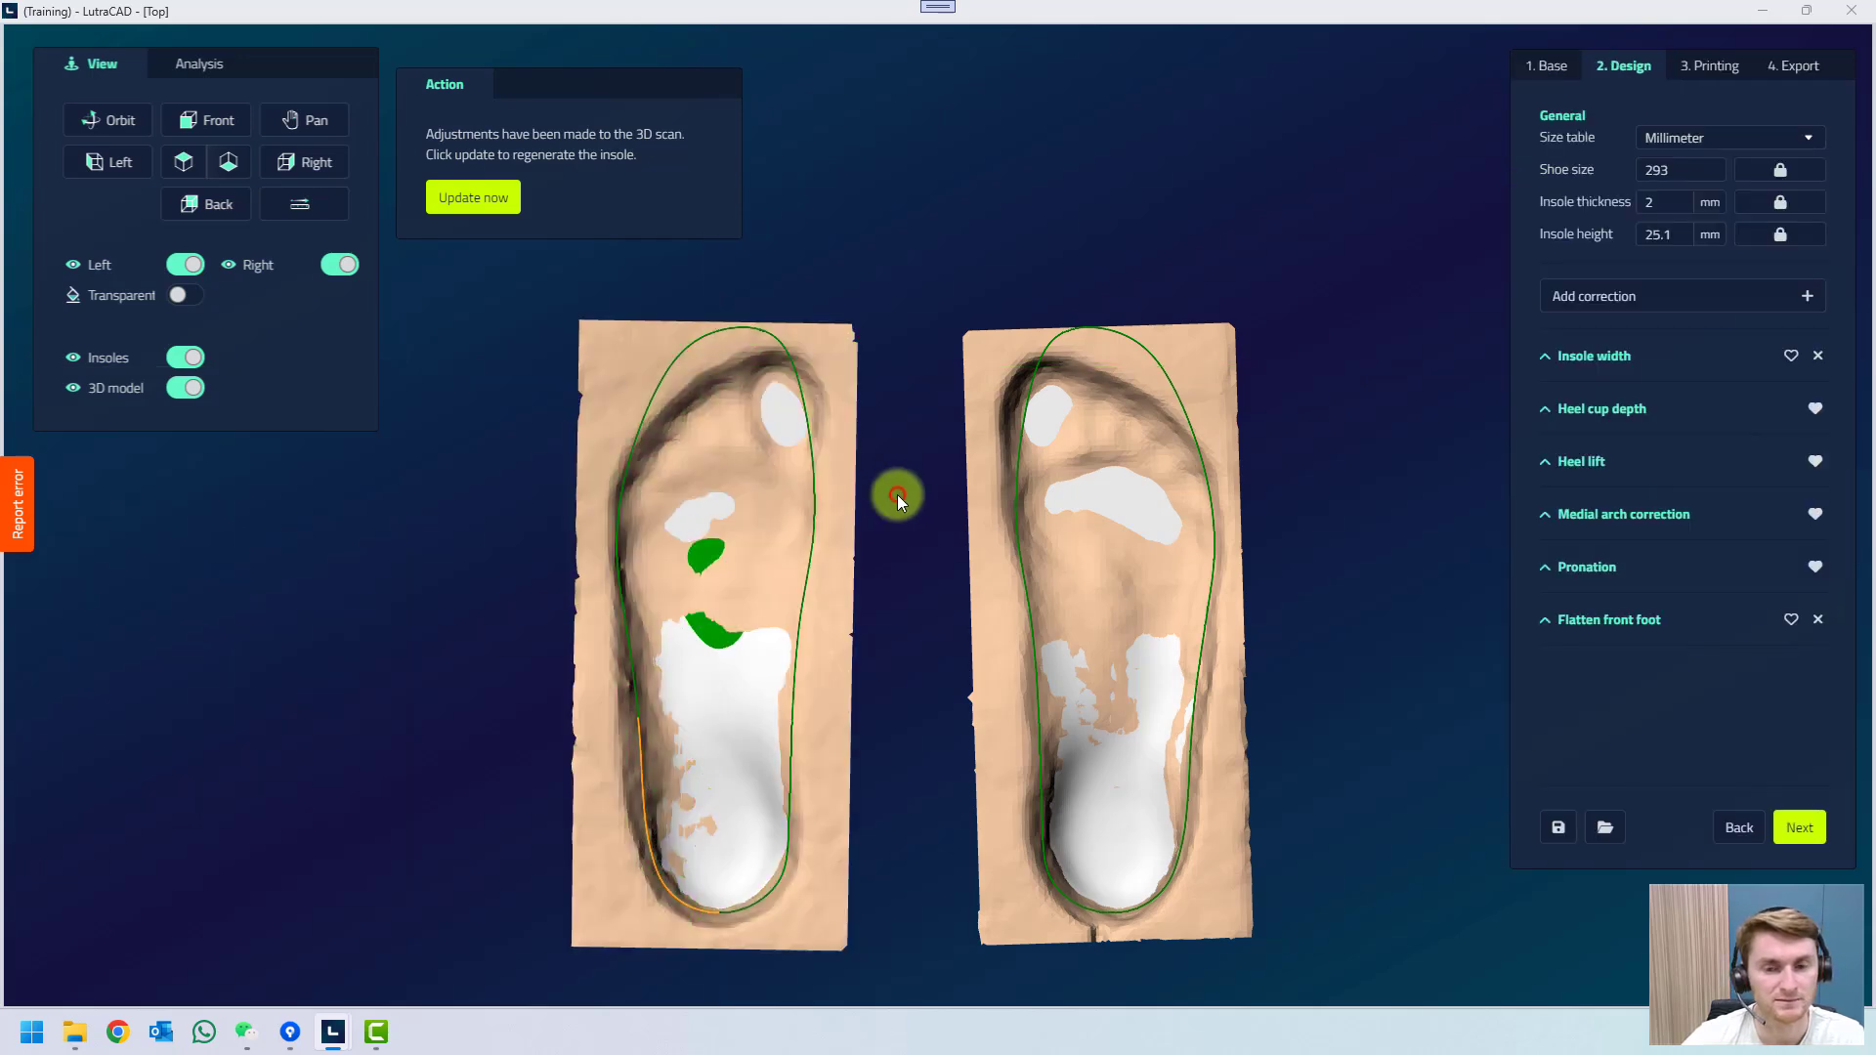
Rotate the right foot scan slightly clockwise about its heel, and regenerate the insoles from the adjusted scans.
click(987, 507)
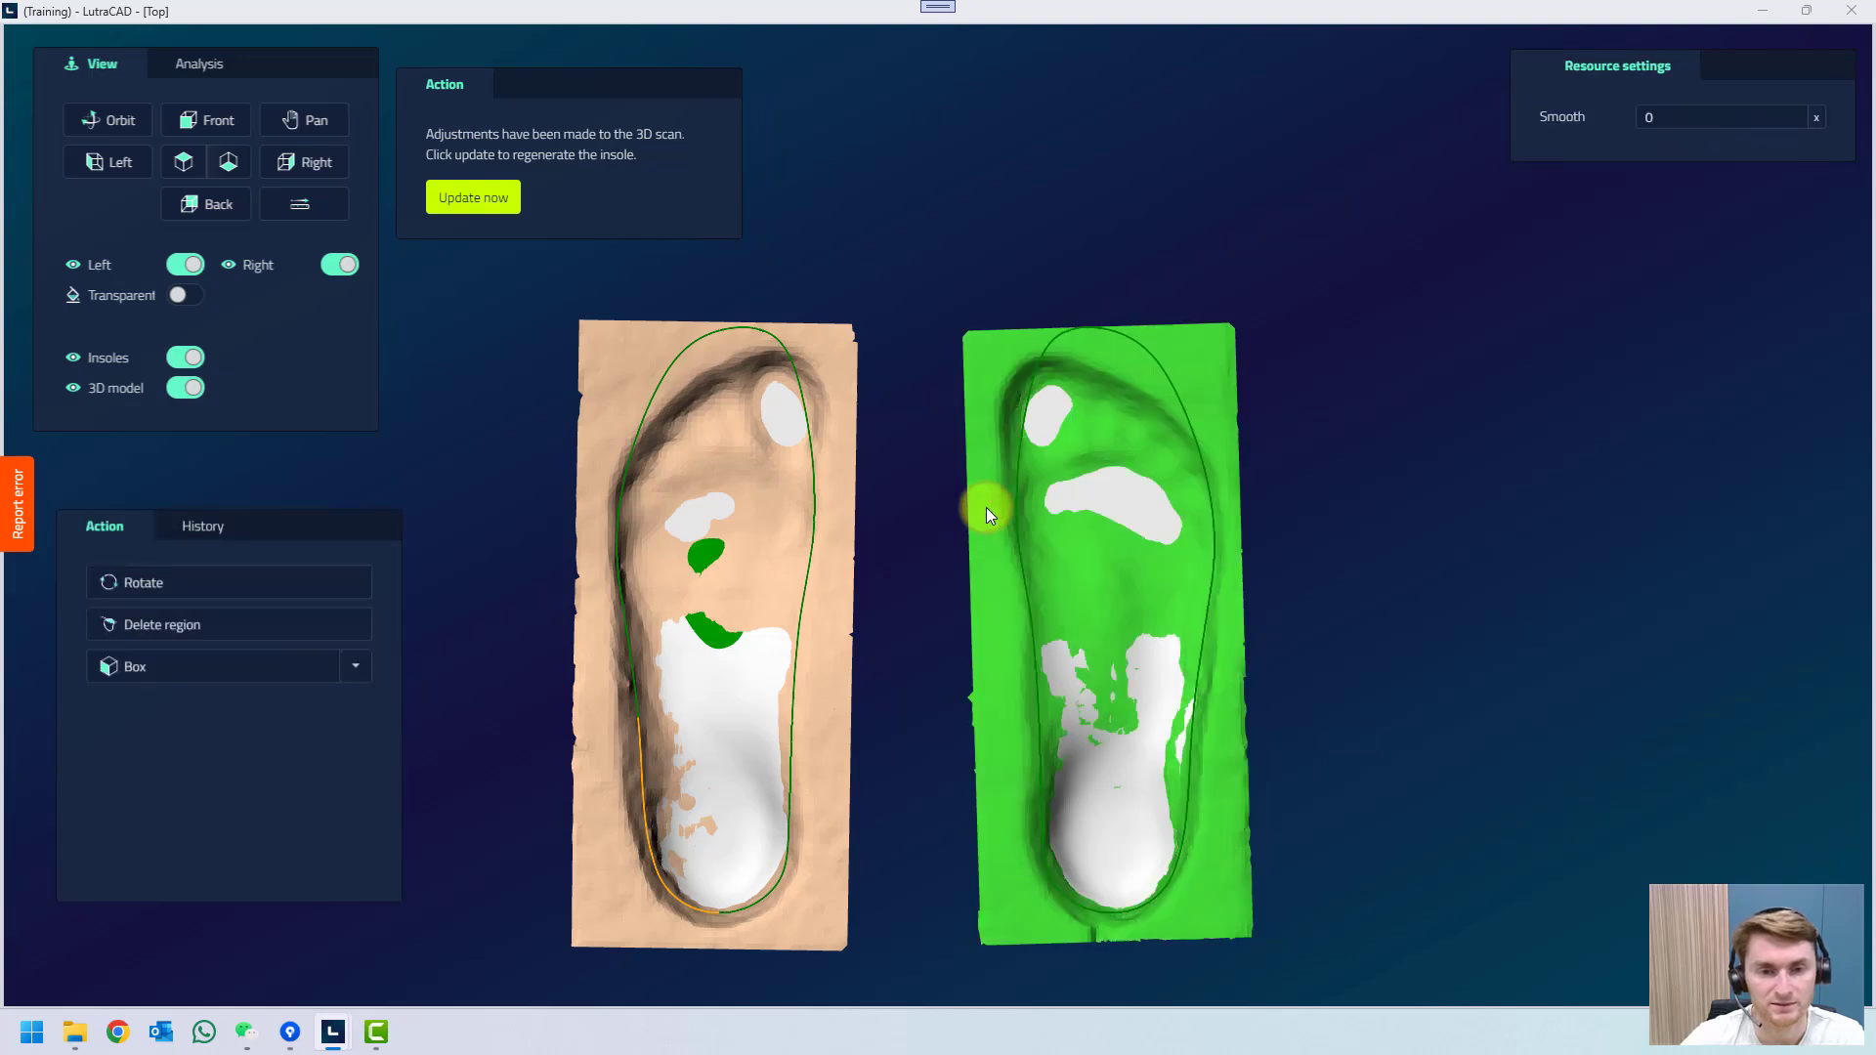
click(164, 582)
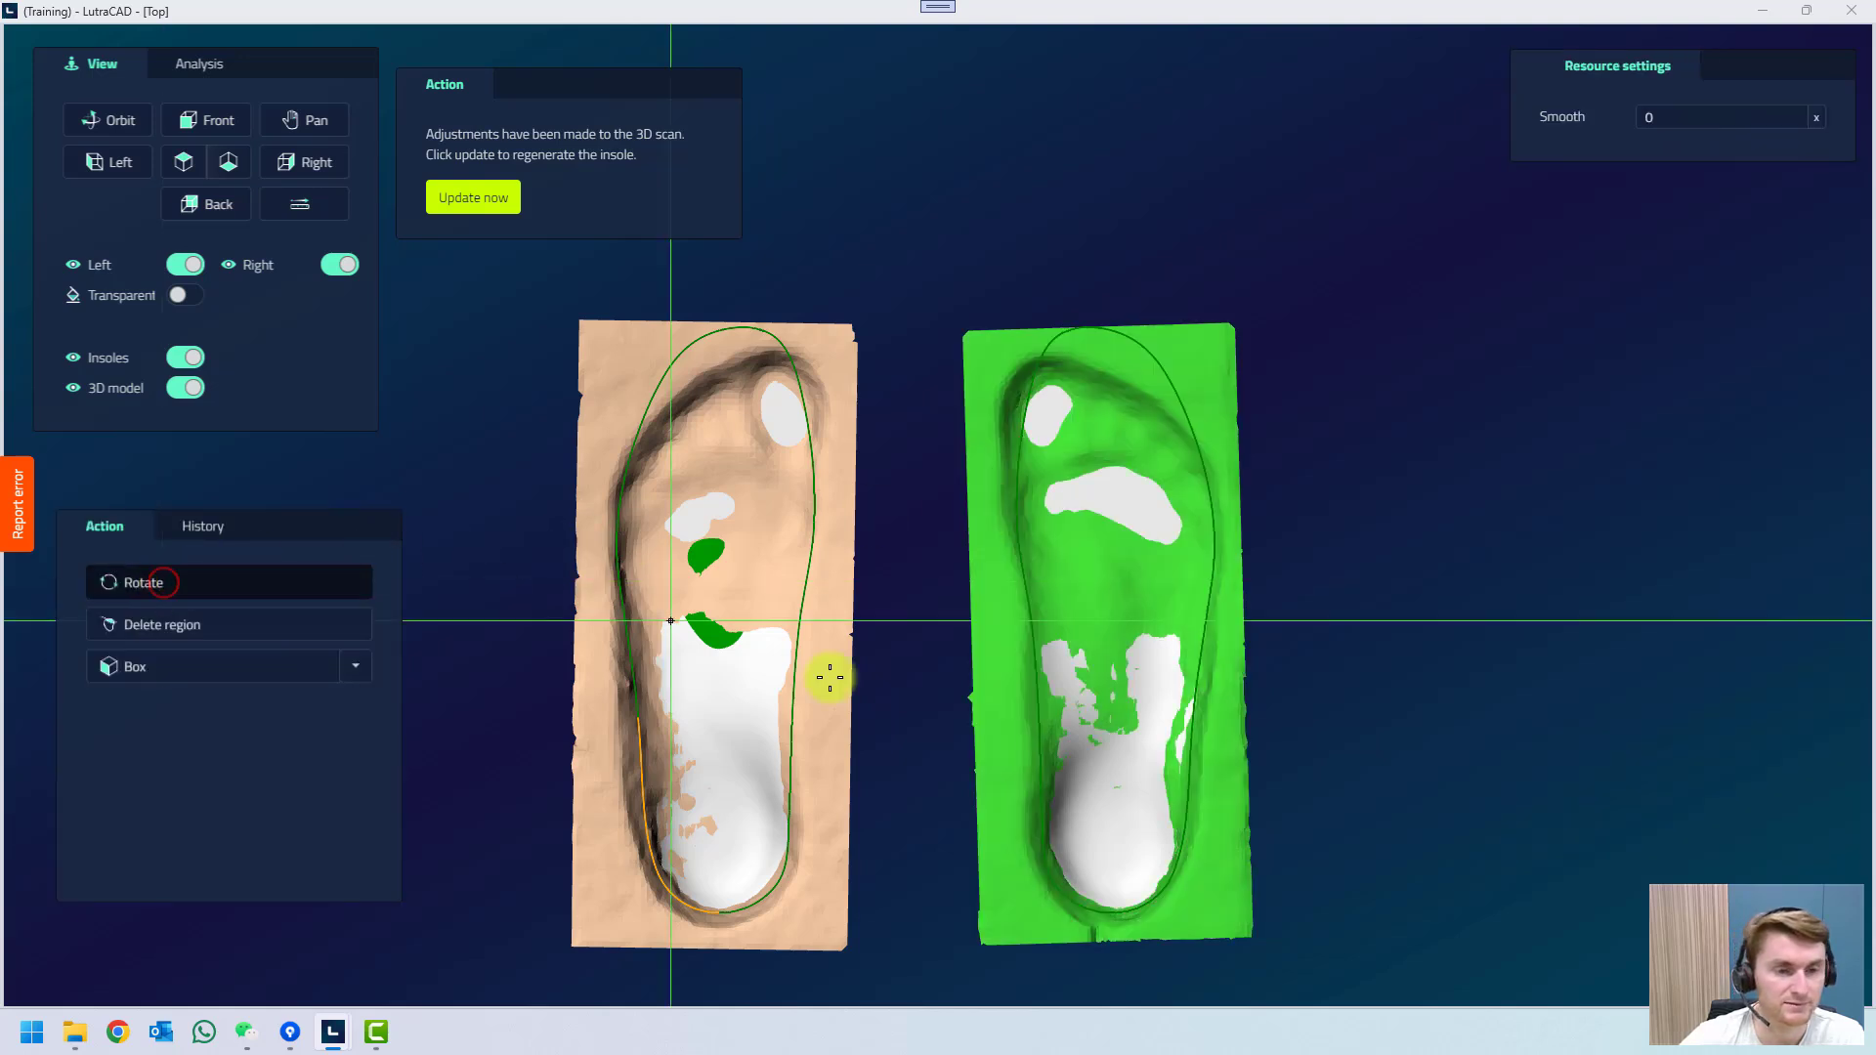
click(1117, 842)
click(1119, 431)
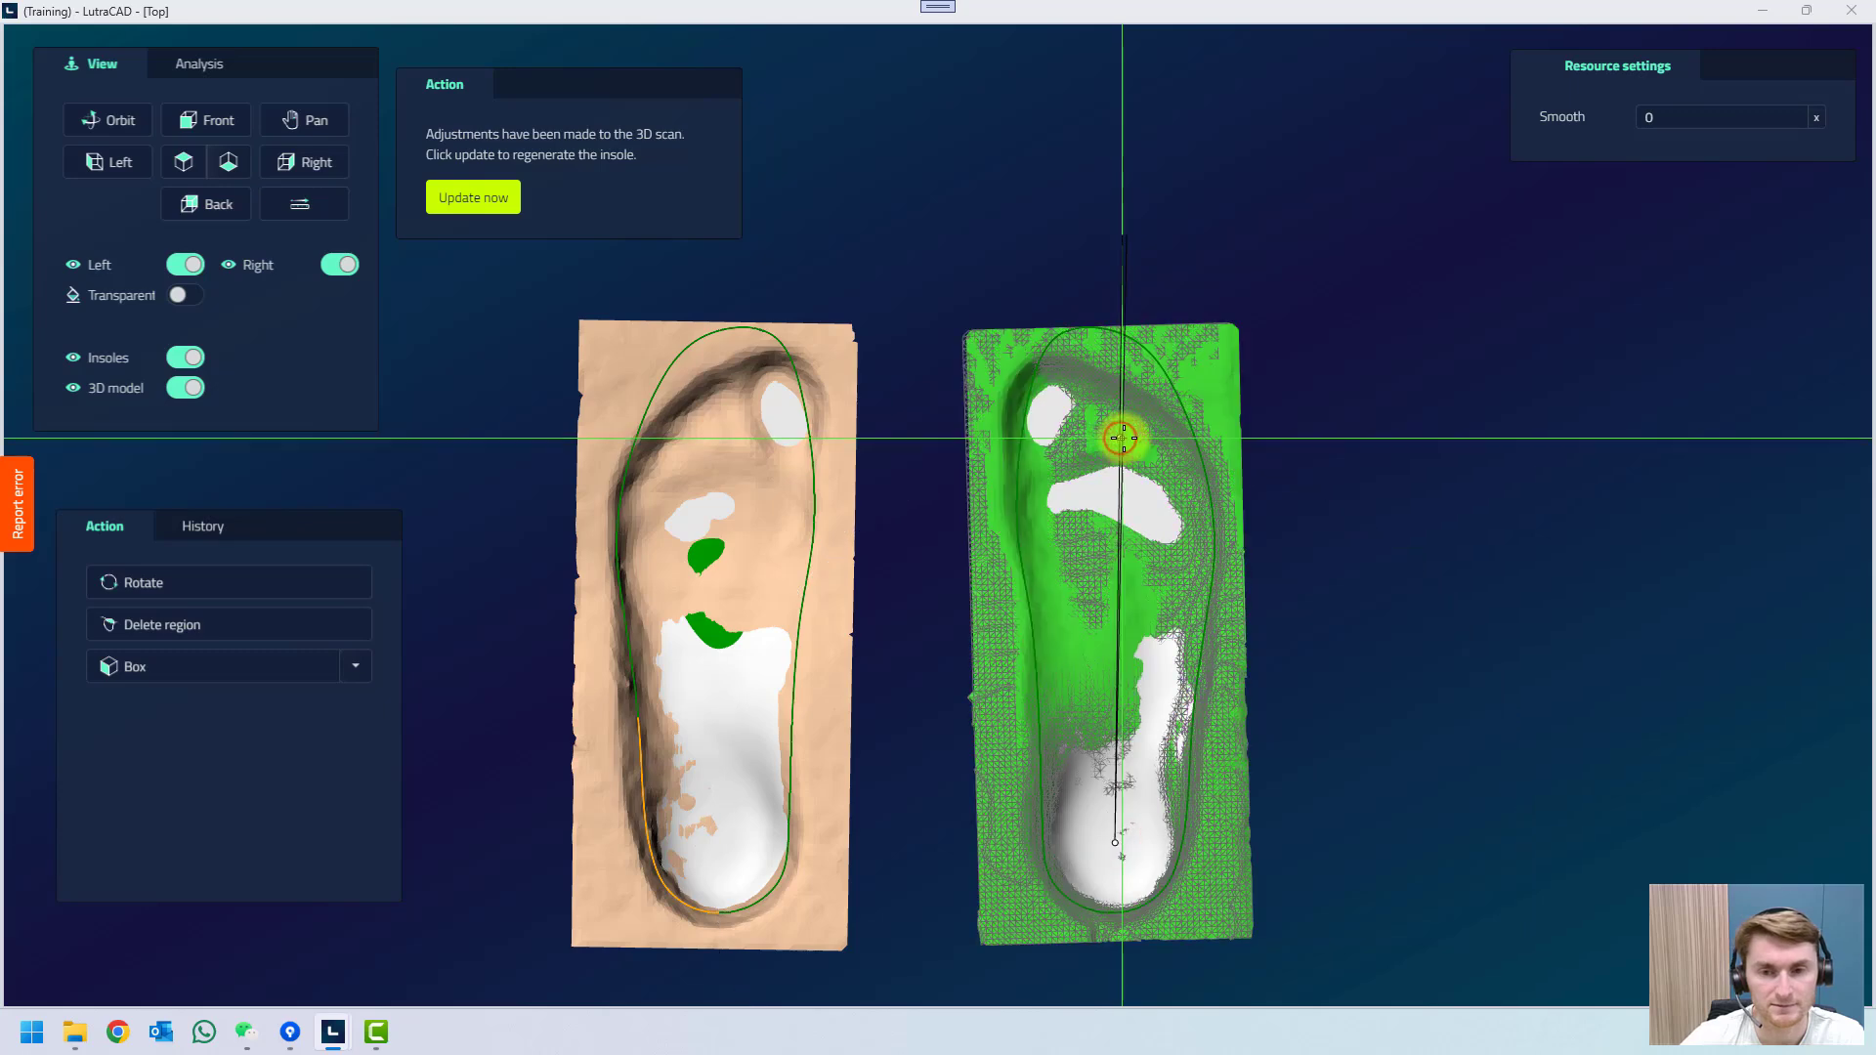
click(1030, 250)
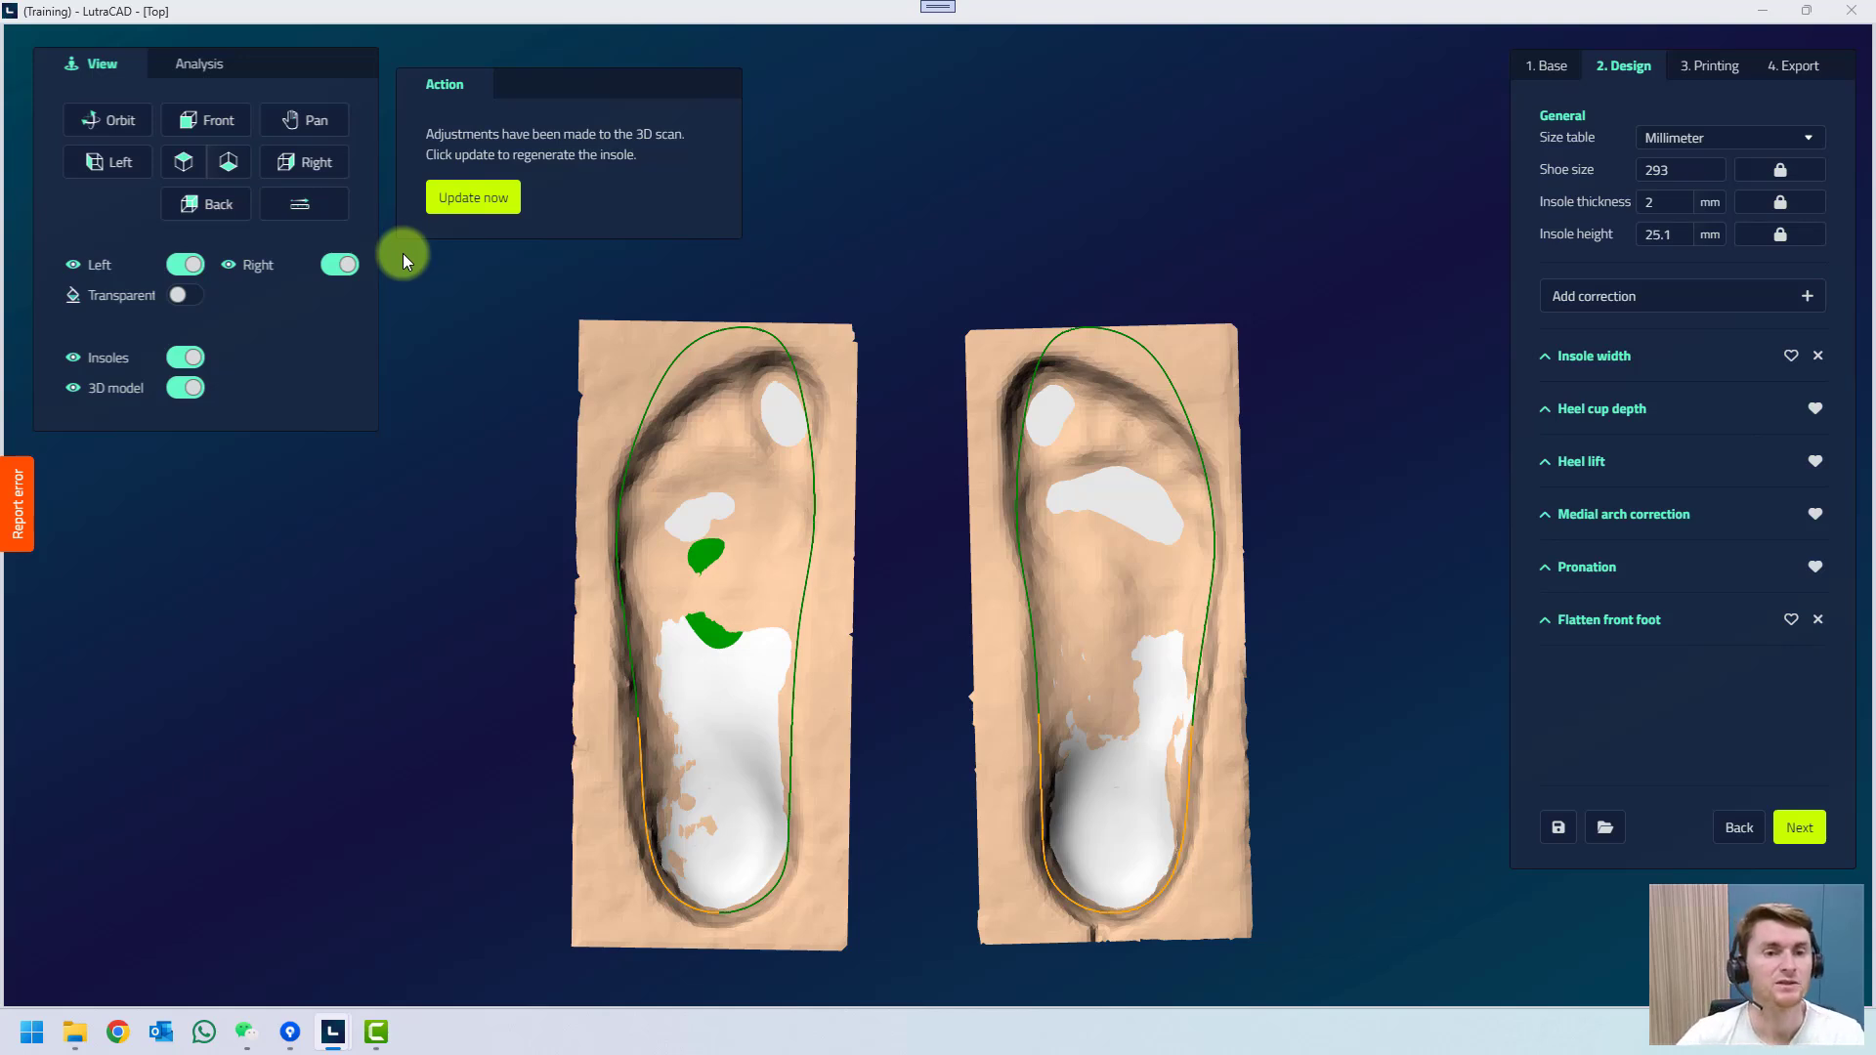
click(471, 200)
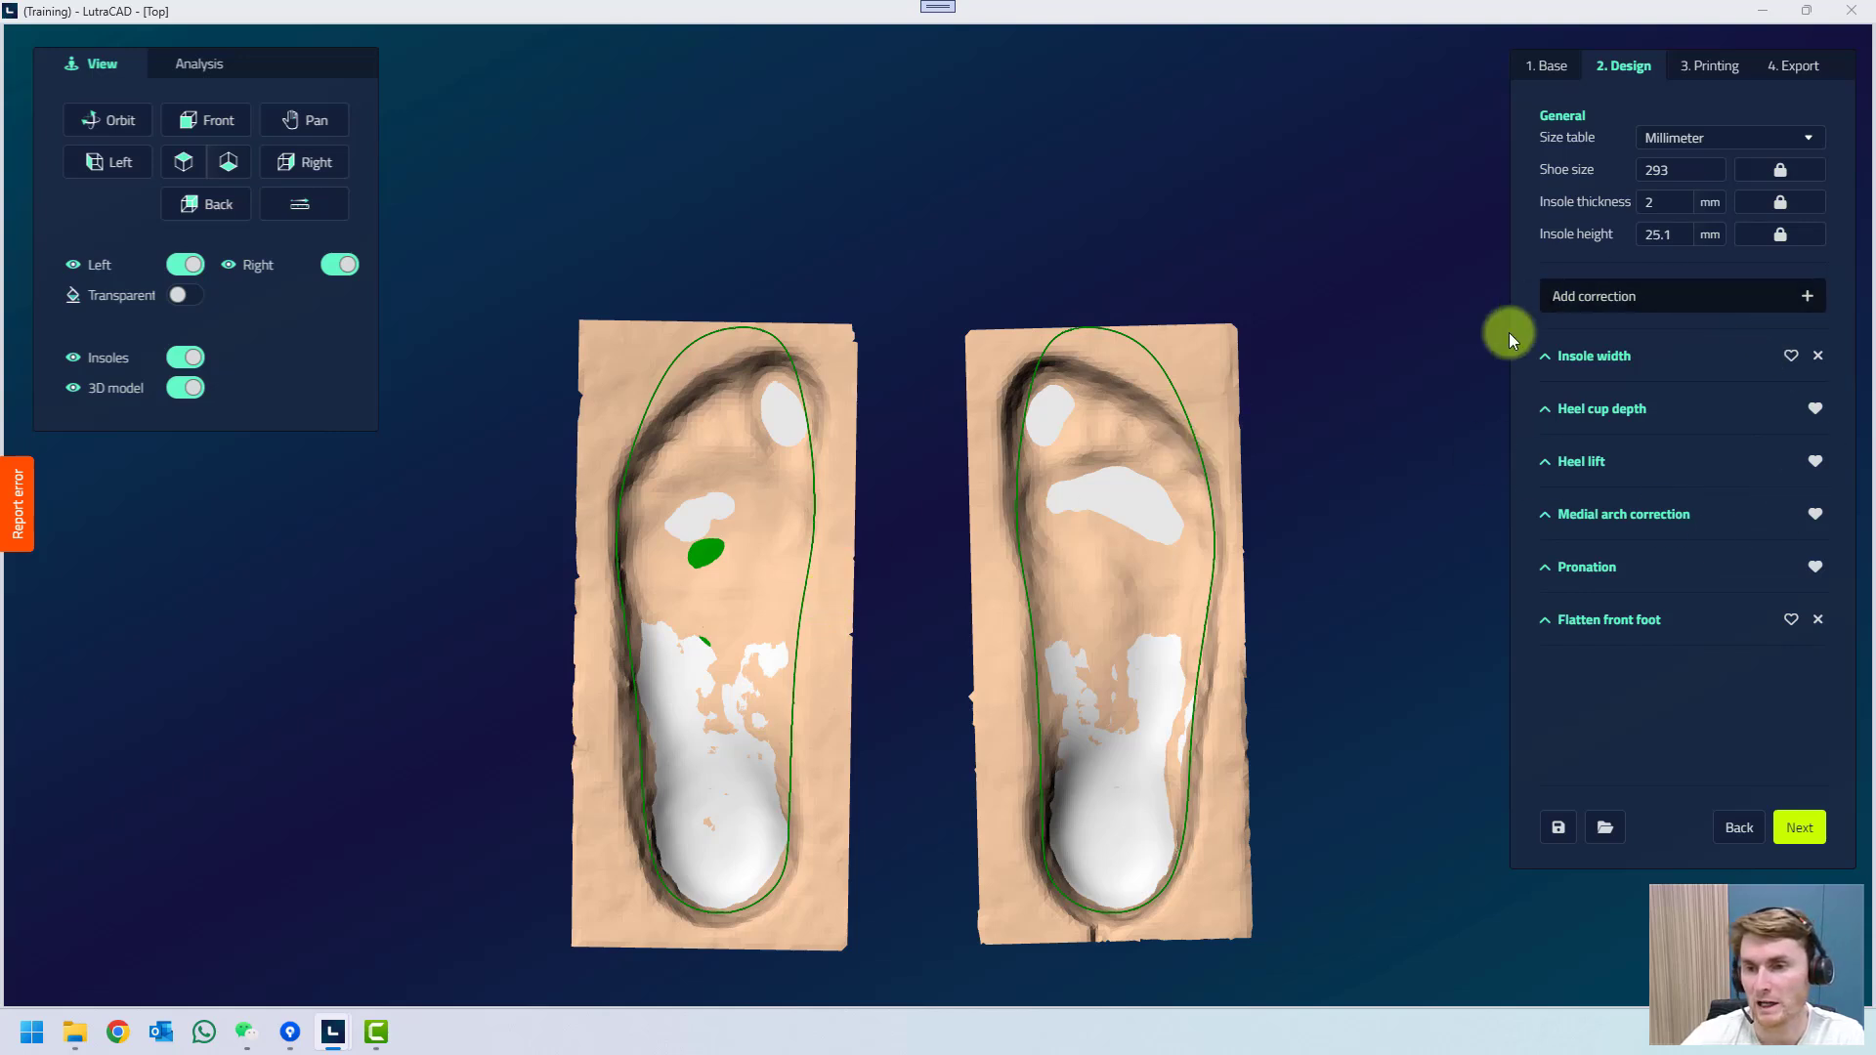
Review the regenerated insoles without the 3D model, and show only the foot scans with their metatarsal pads from below.
click(184, 389)
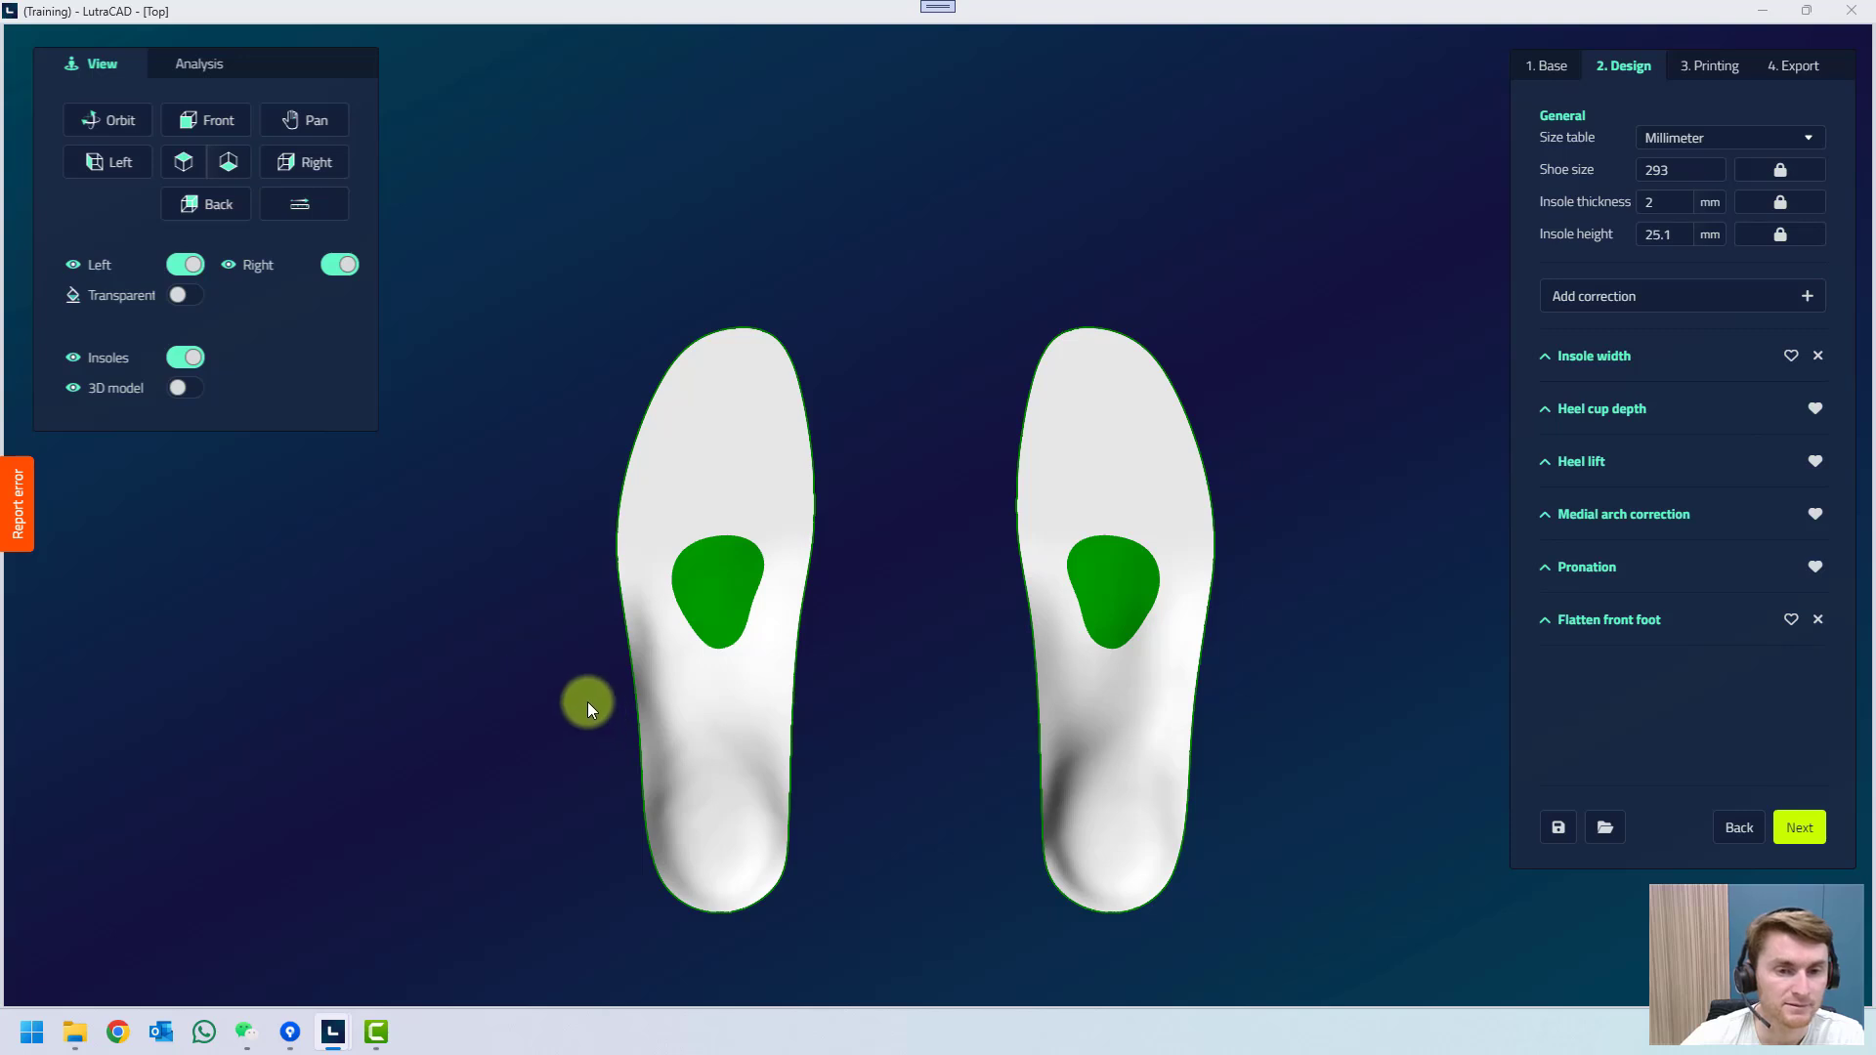
scroll(588, 702, up, 2)
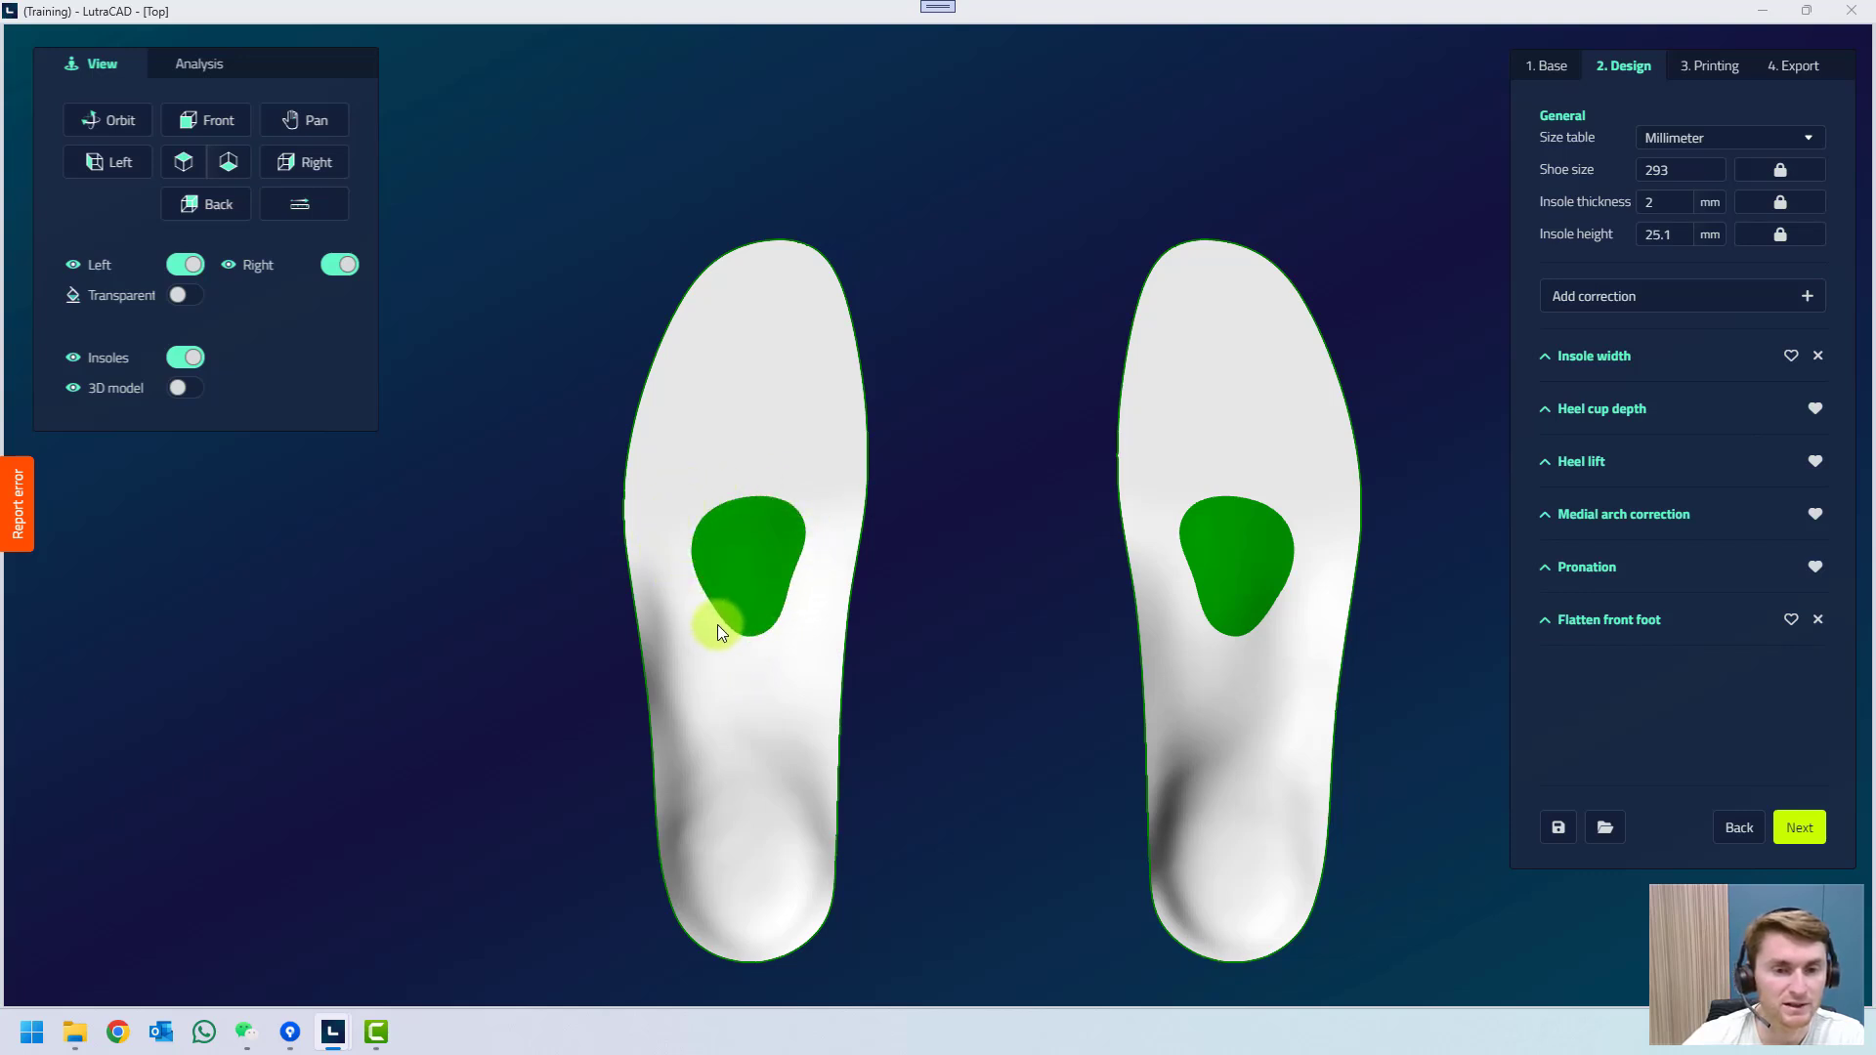
click(179, 388)
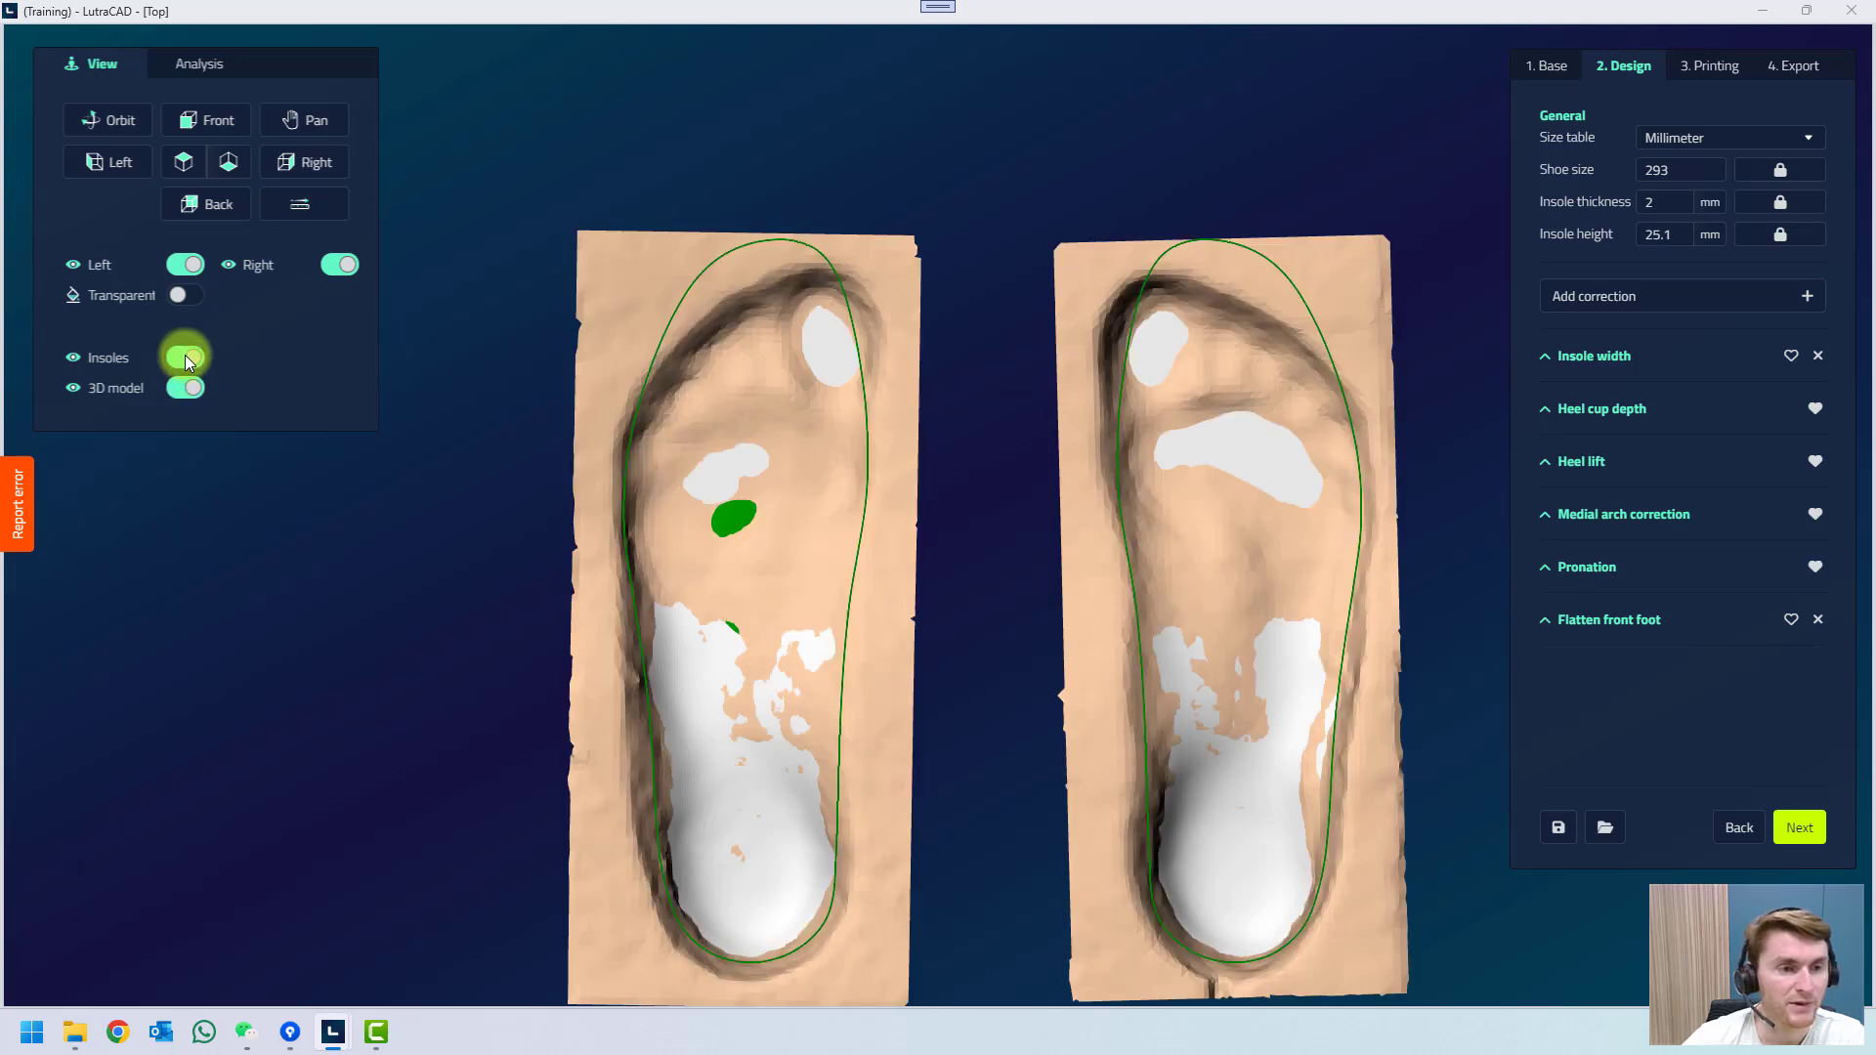
click(185, 357)
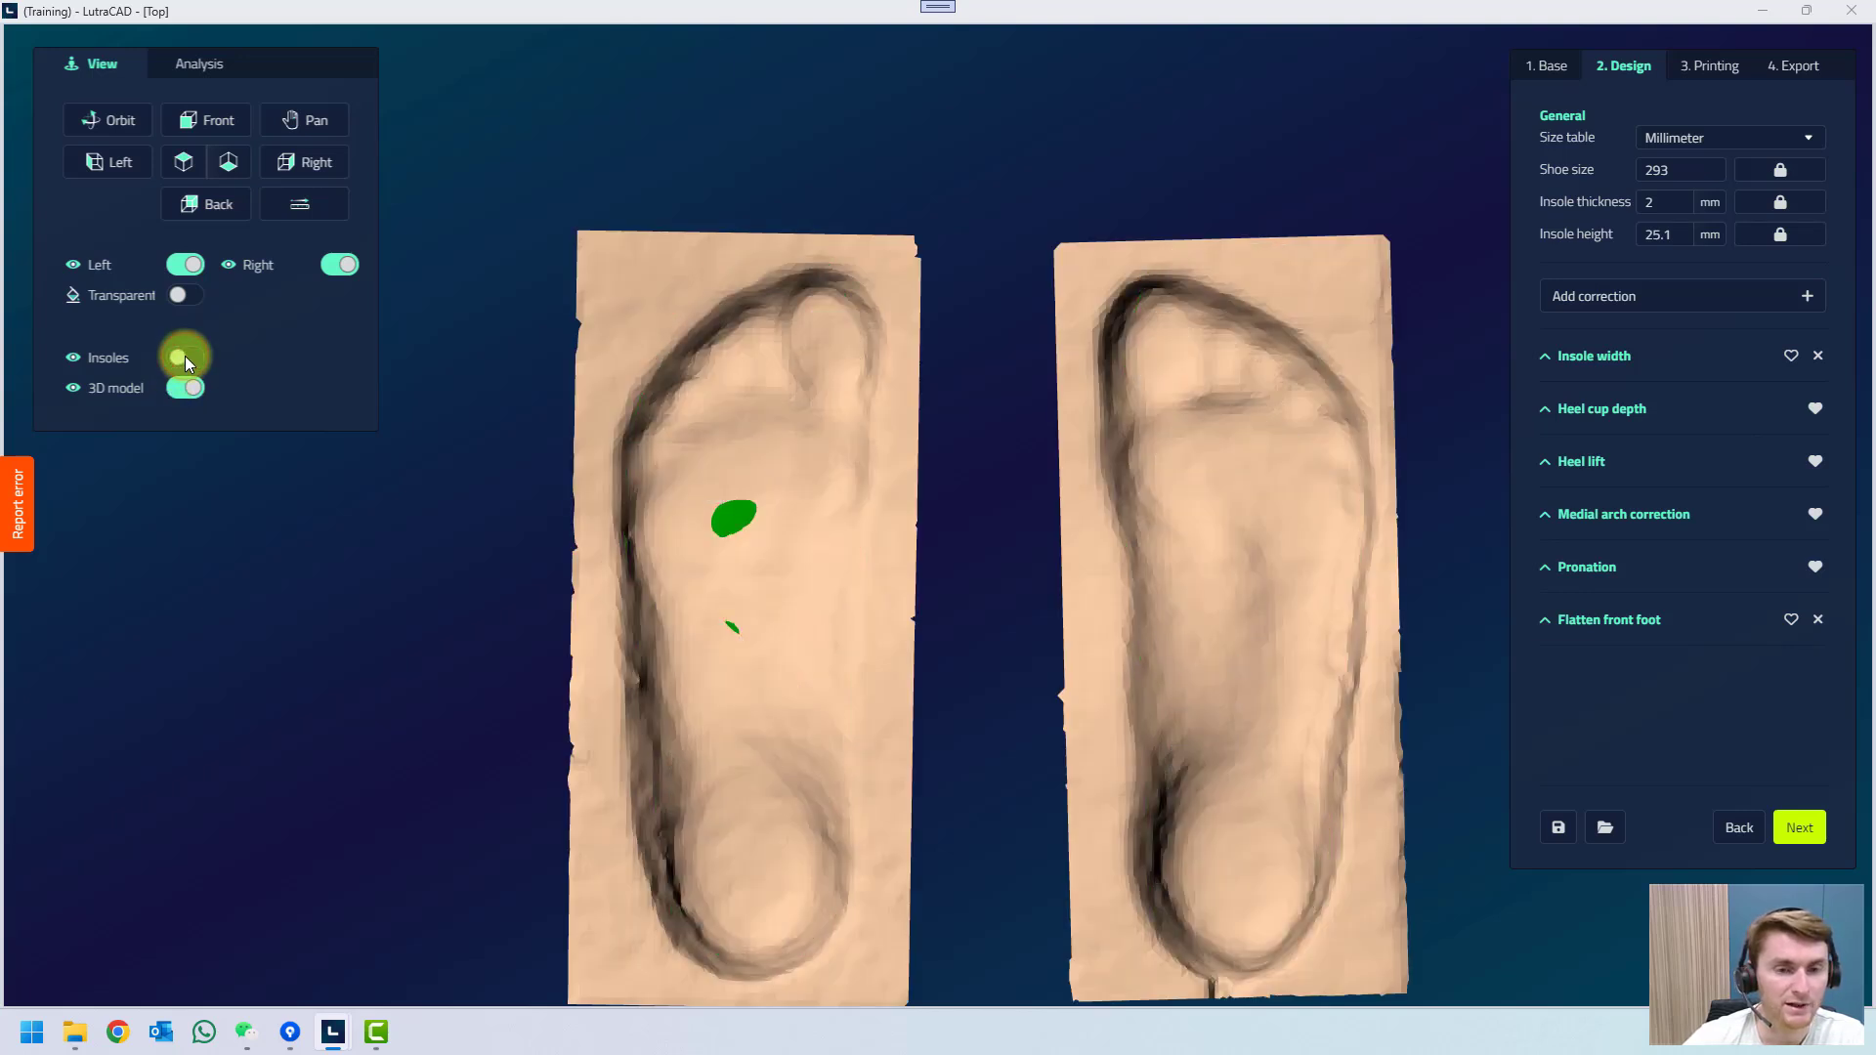
click(227, 163)
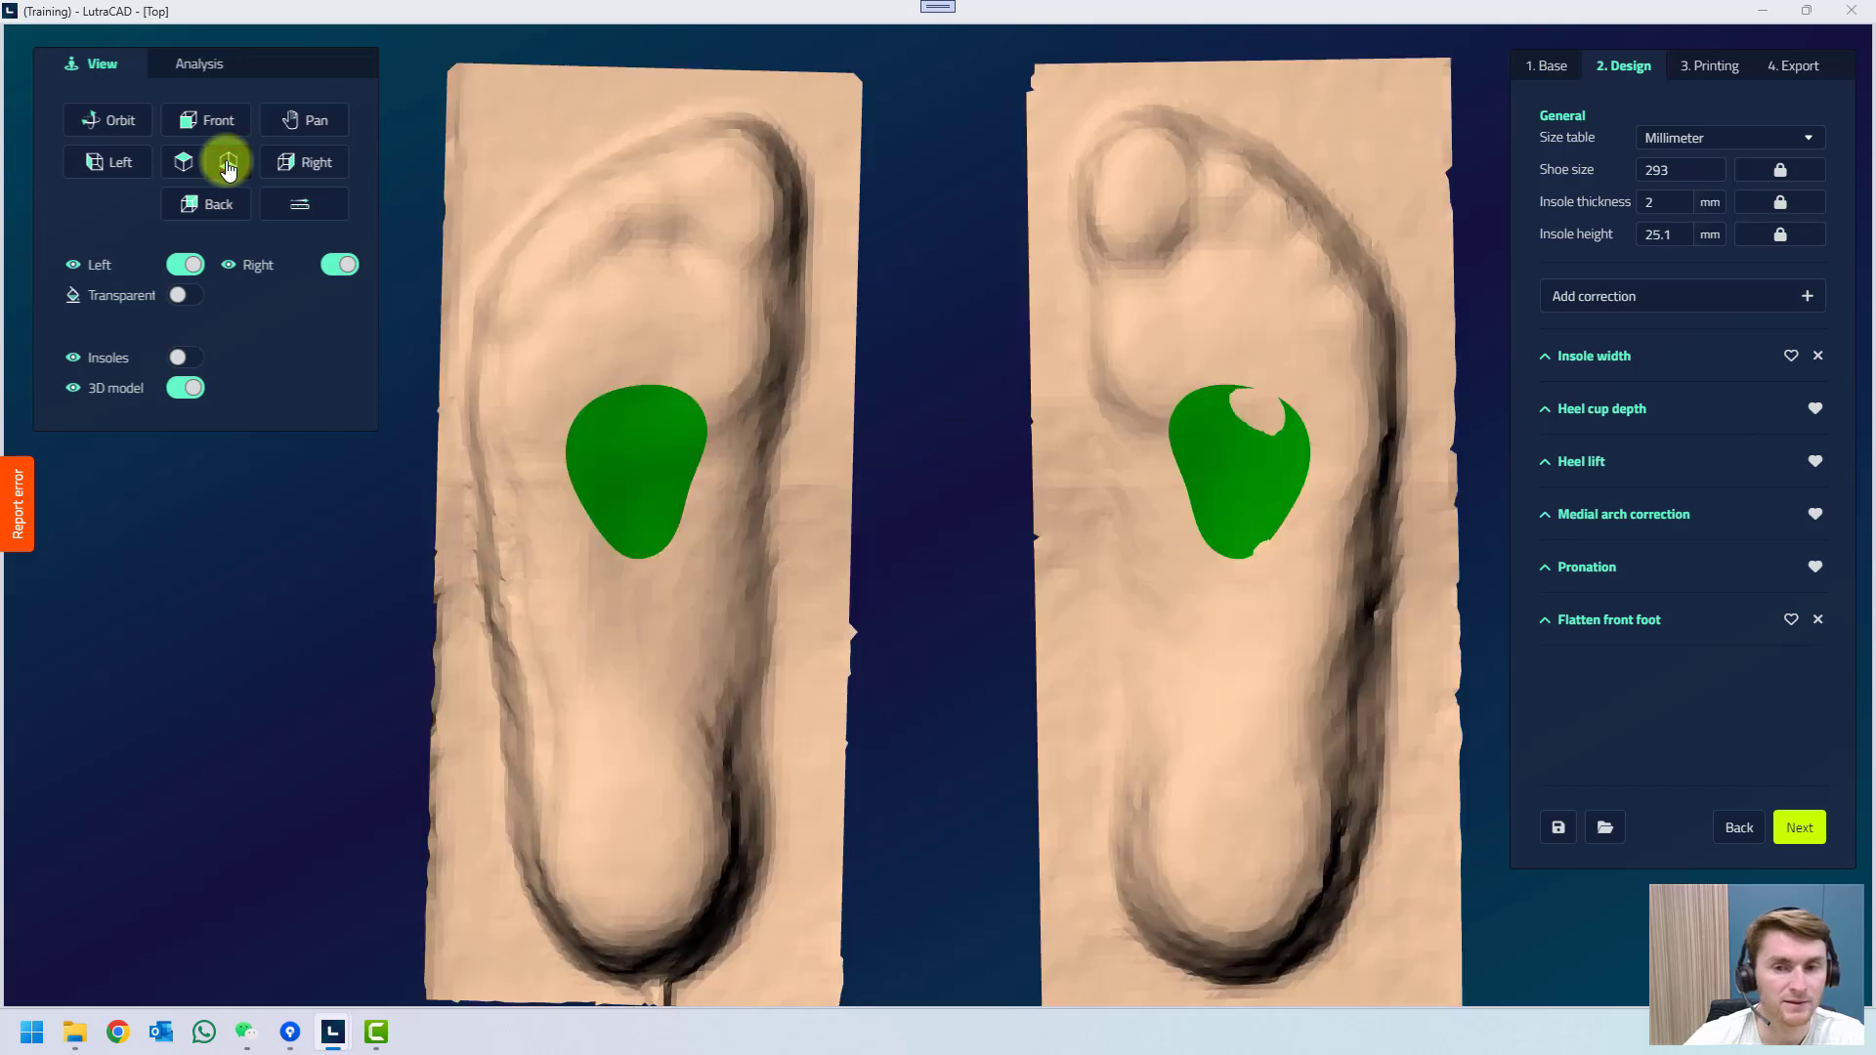
click(606, 426)
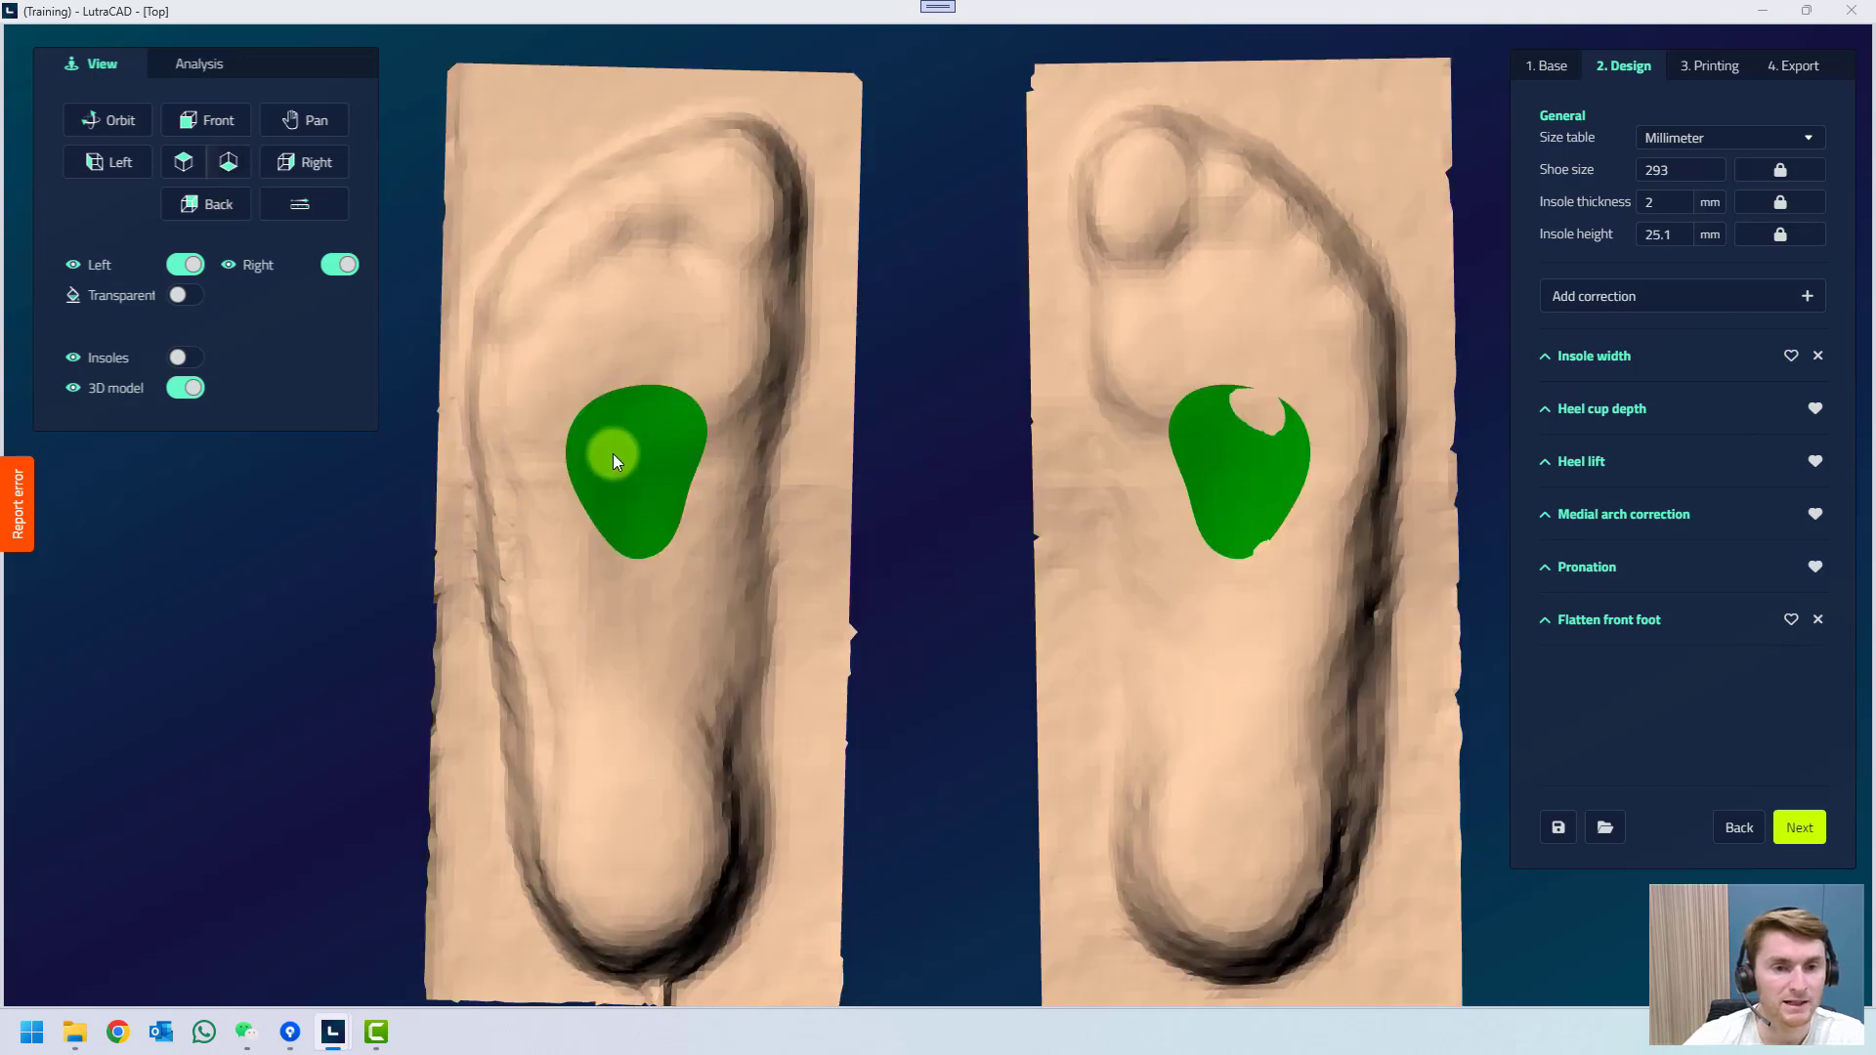
Select the left foot's metatarsal pad and nudge its position slightly on the scan.
click(1244, 486)
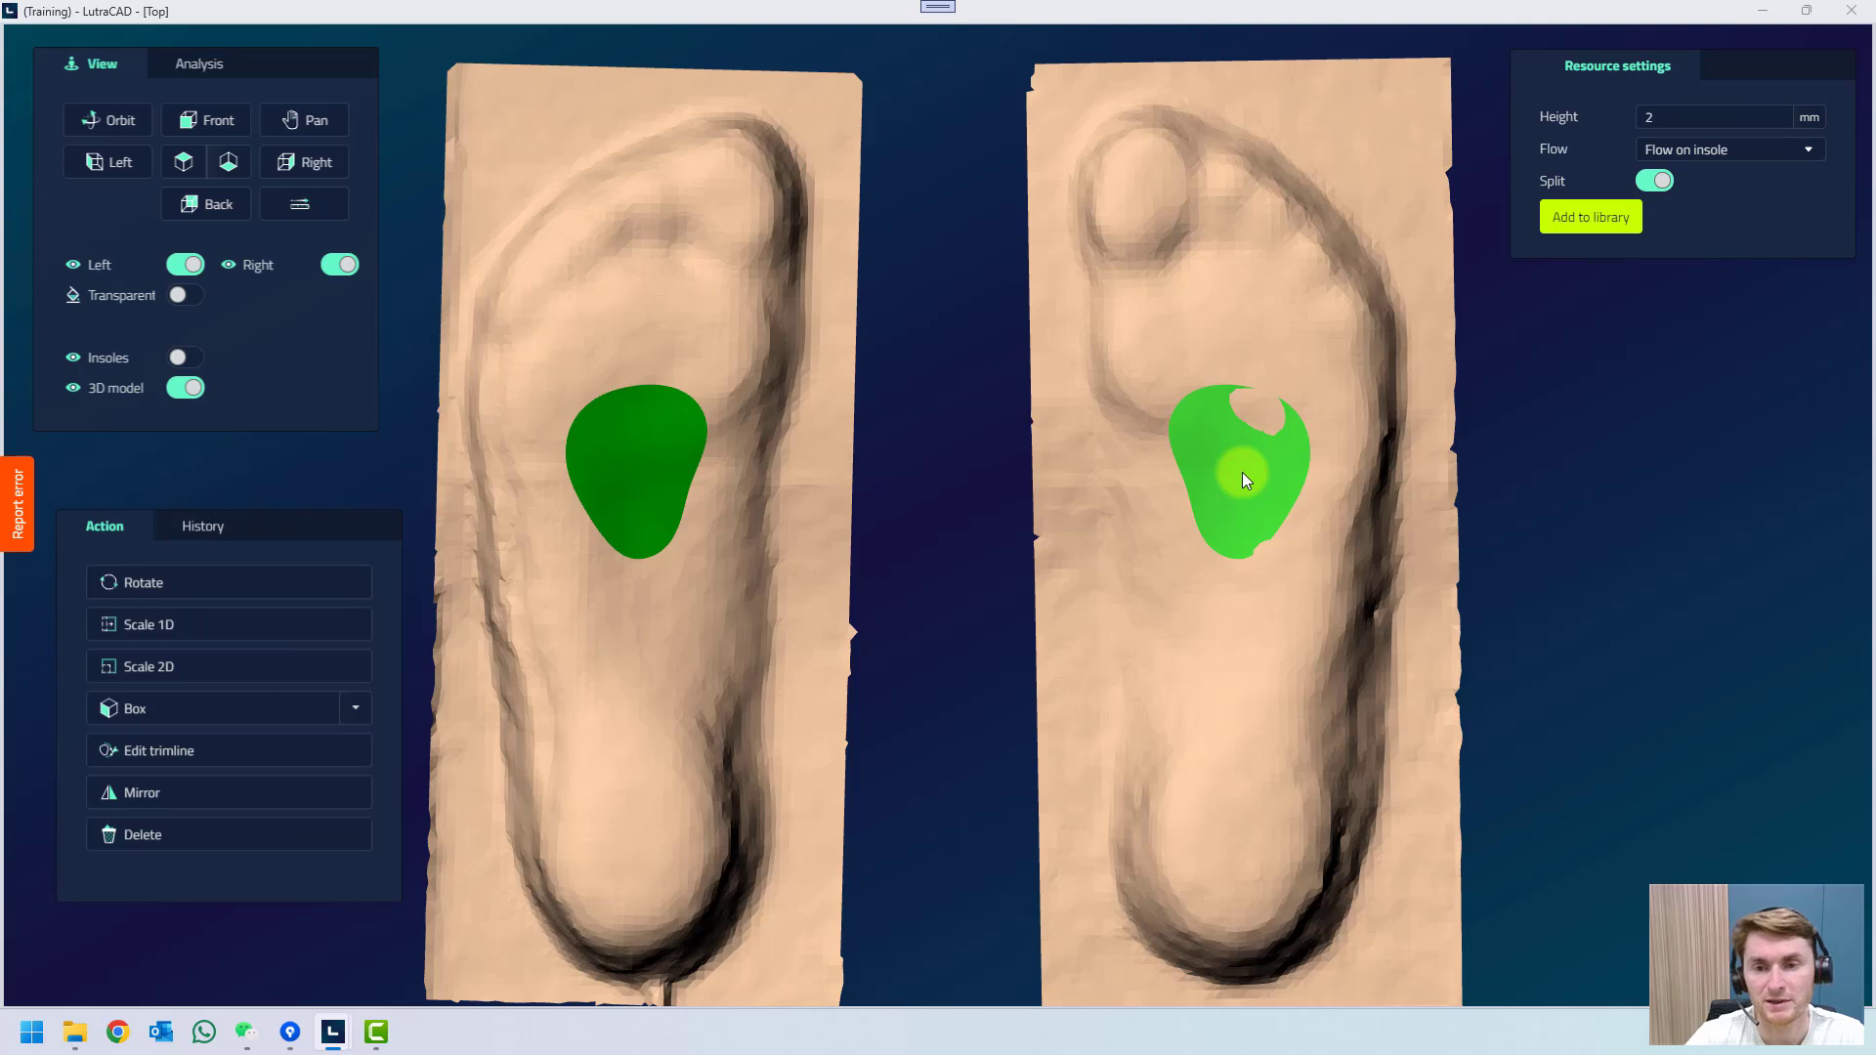
key(Right)
key(Up)
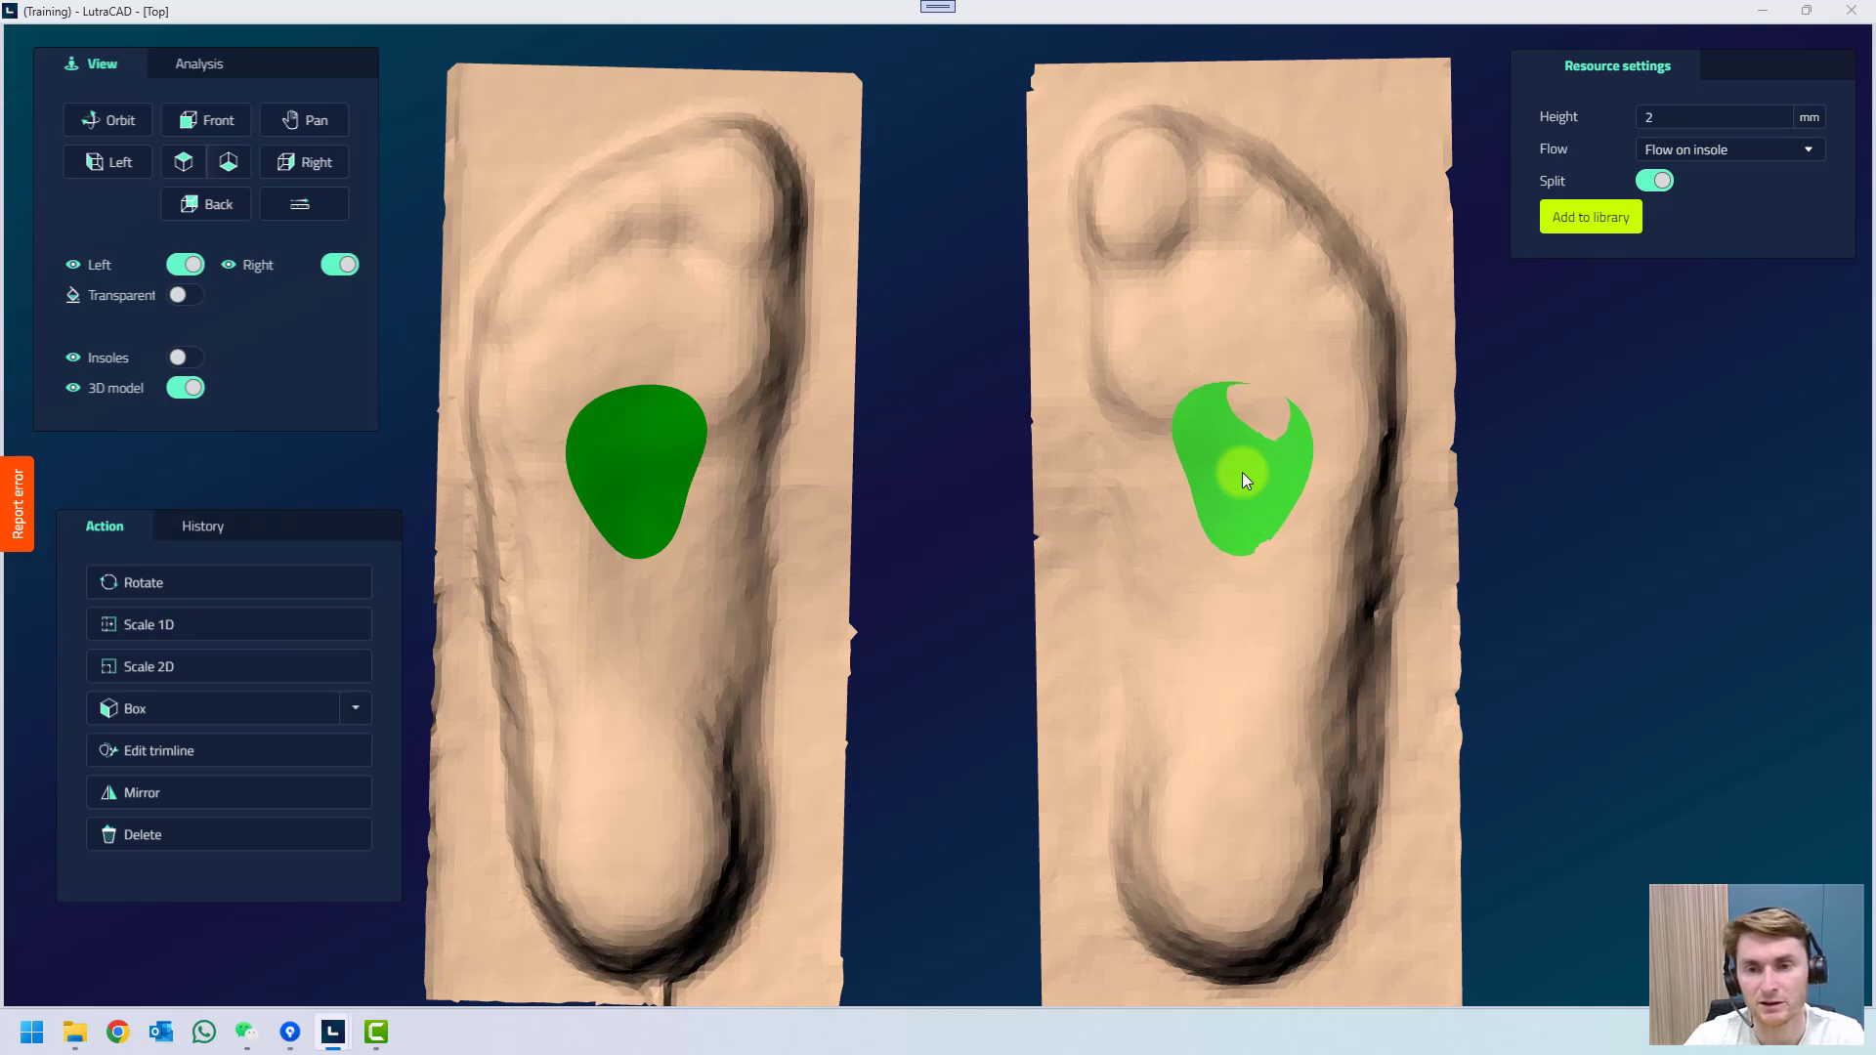
mouse_move(1227, 477)
mouse_down()
mouse_move(1394, 431)
mouse_move(997, 419)
mouse_move(1534, 489)
mouse_move(1166, 583)
mouse_move(1237, 479)
mouse_up()
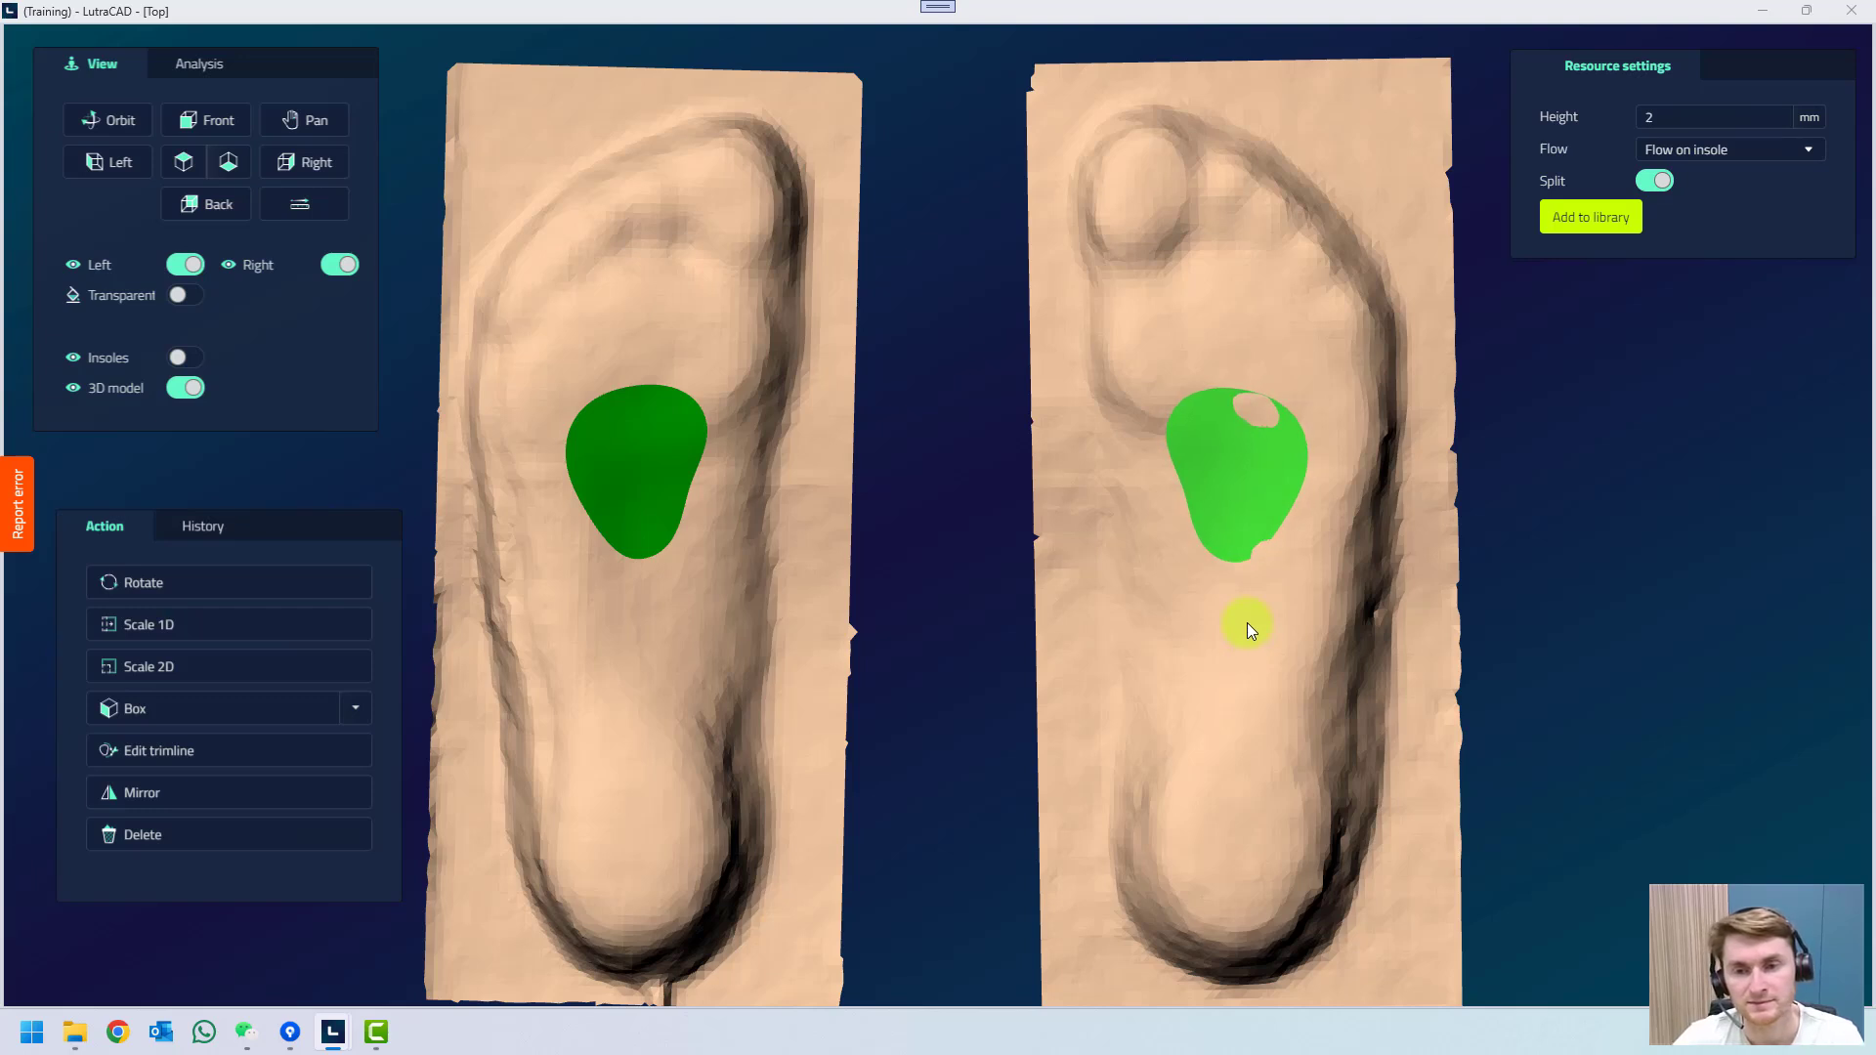
Enlarge the left metatarsal pad slightly with Scale 2D, from its front edge towards its rear tip.
click(195, 671)
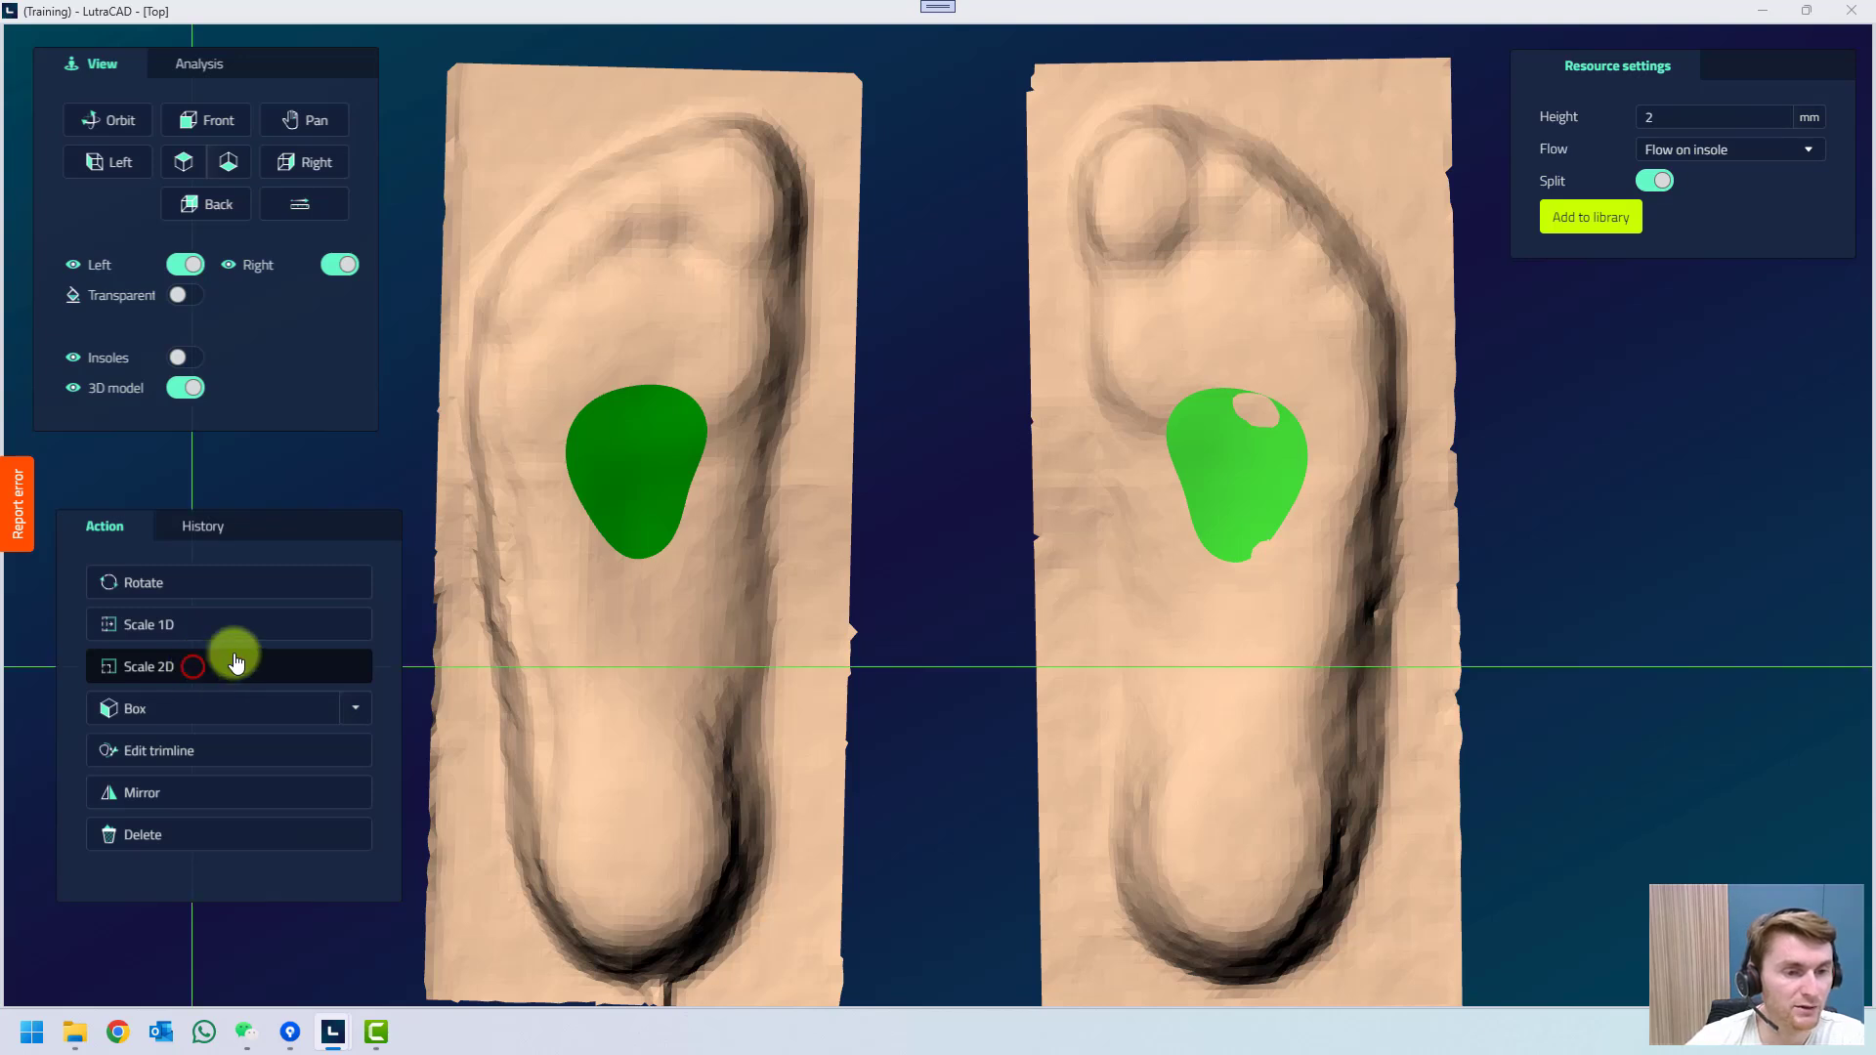
click(1229, 387)
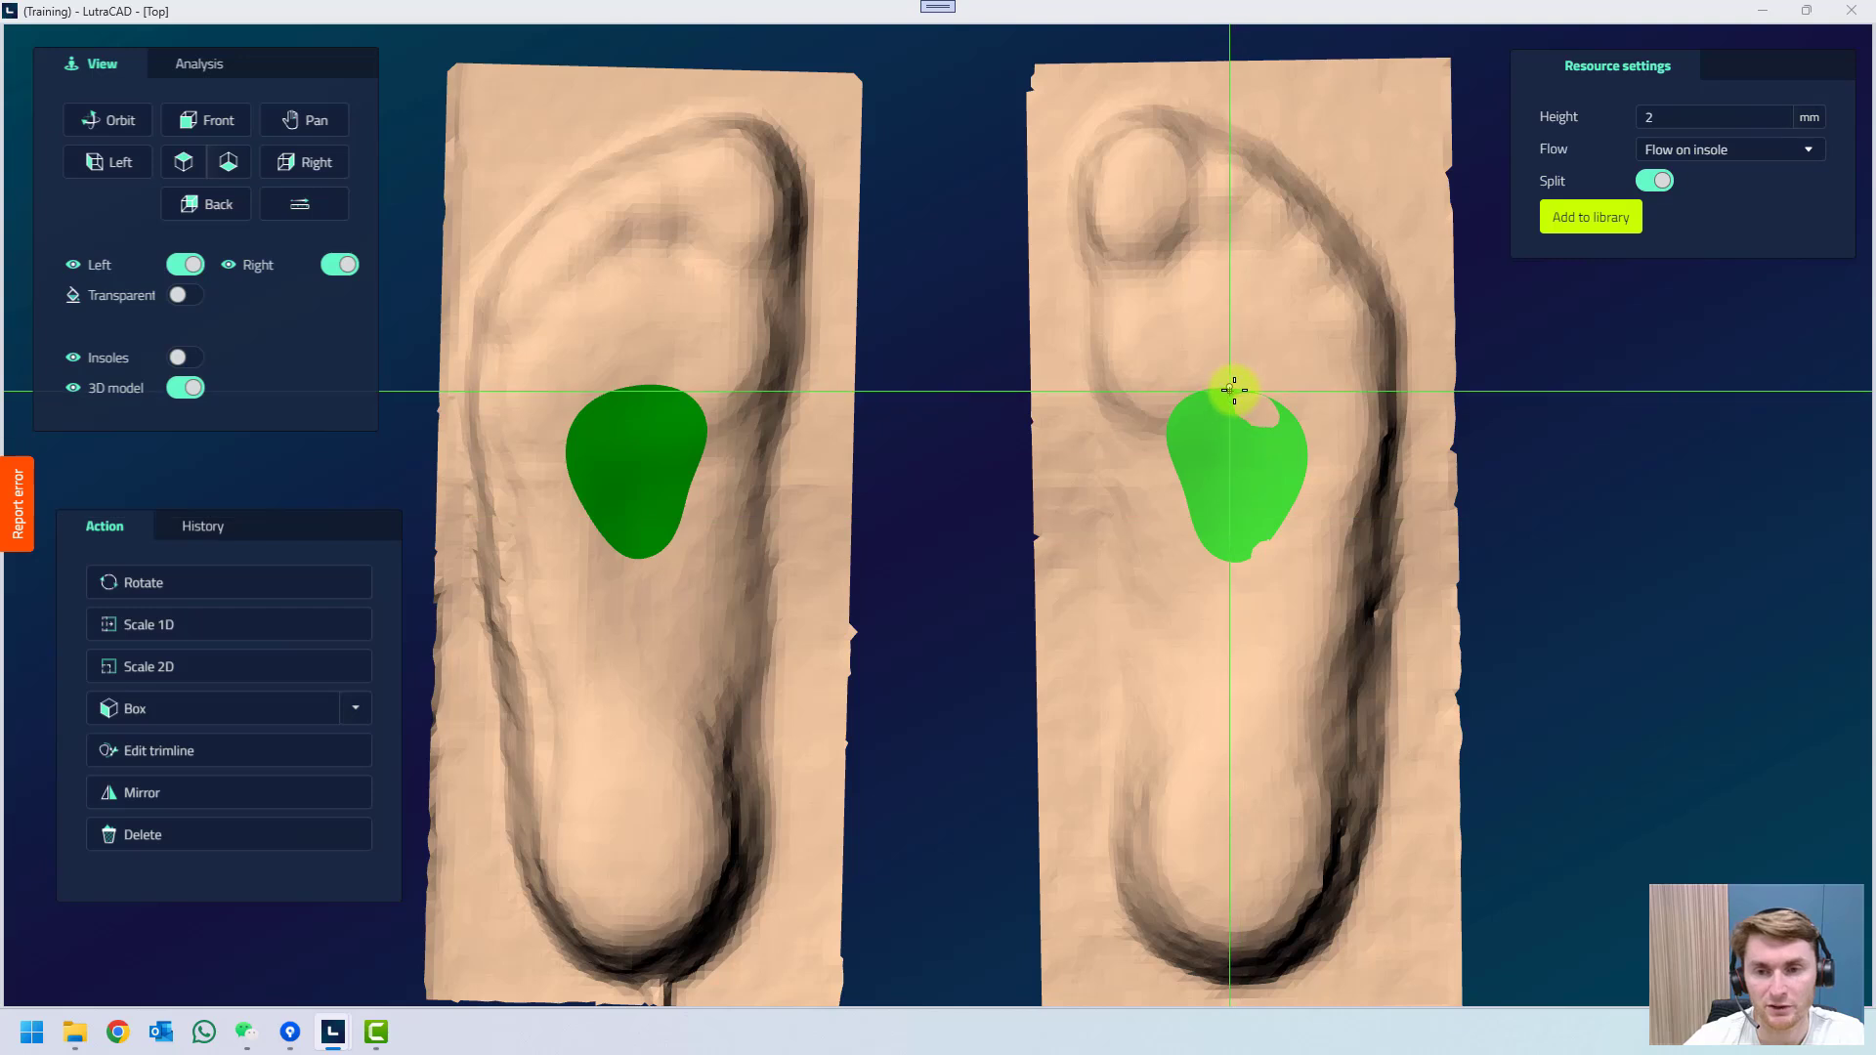
click(1234, 562)
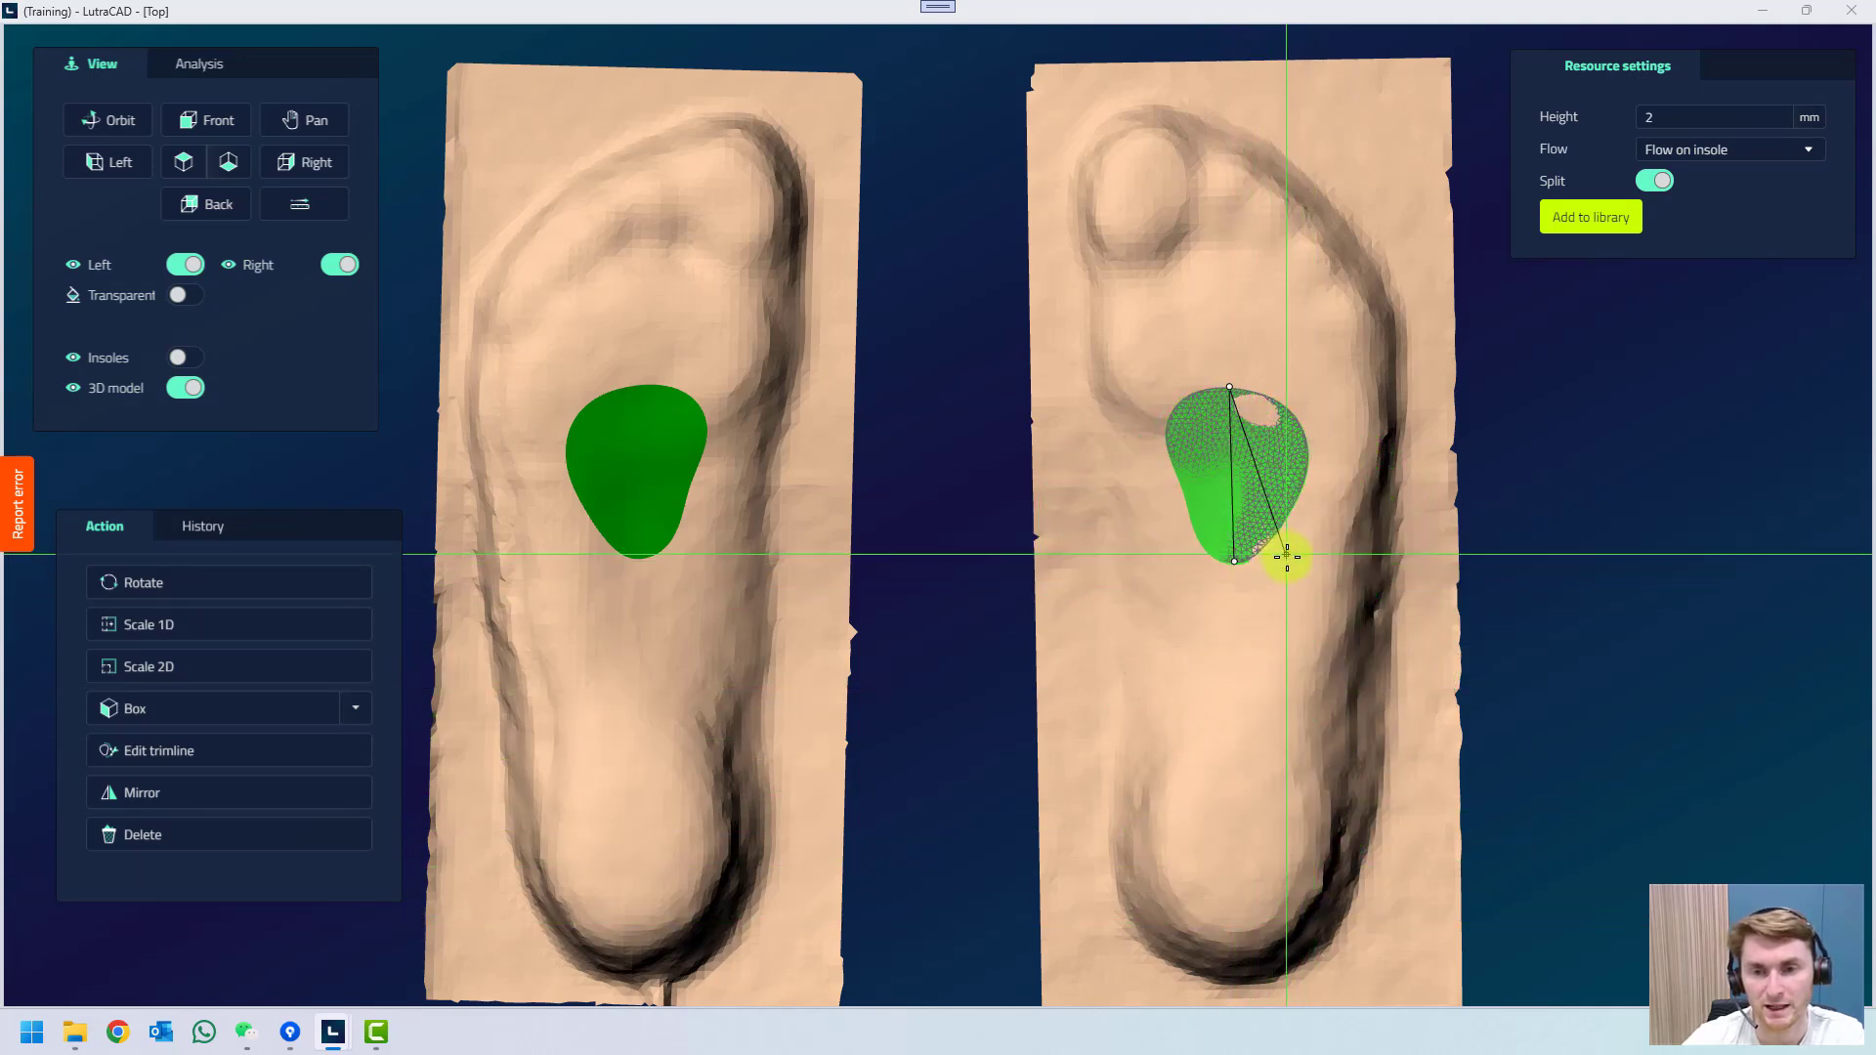
click(1290, 561)
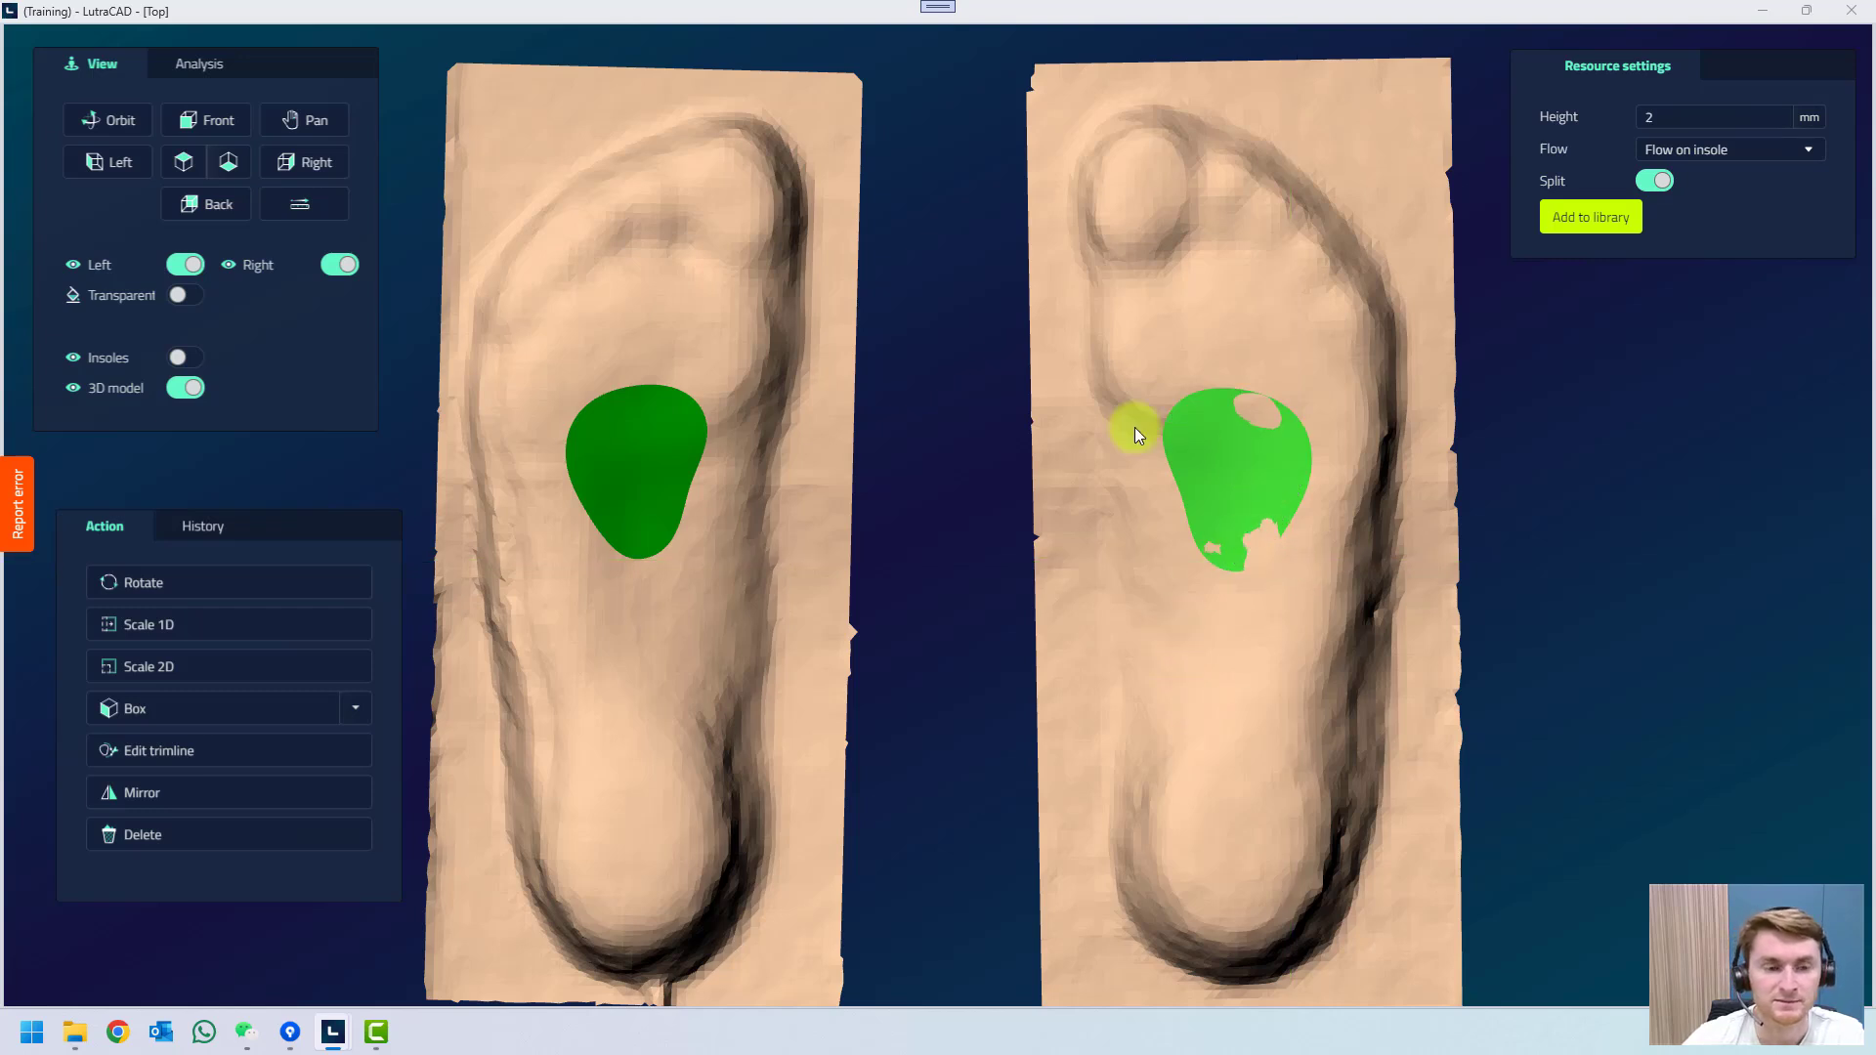
Start a Box deformation of the left metatarsal pad in the Top view and move the rear side points inward to narrow its rear.
click(145, 713)
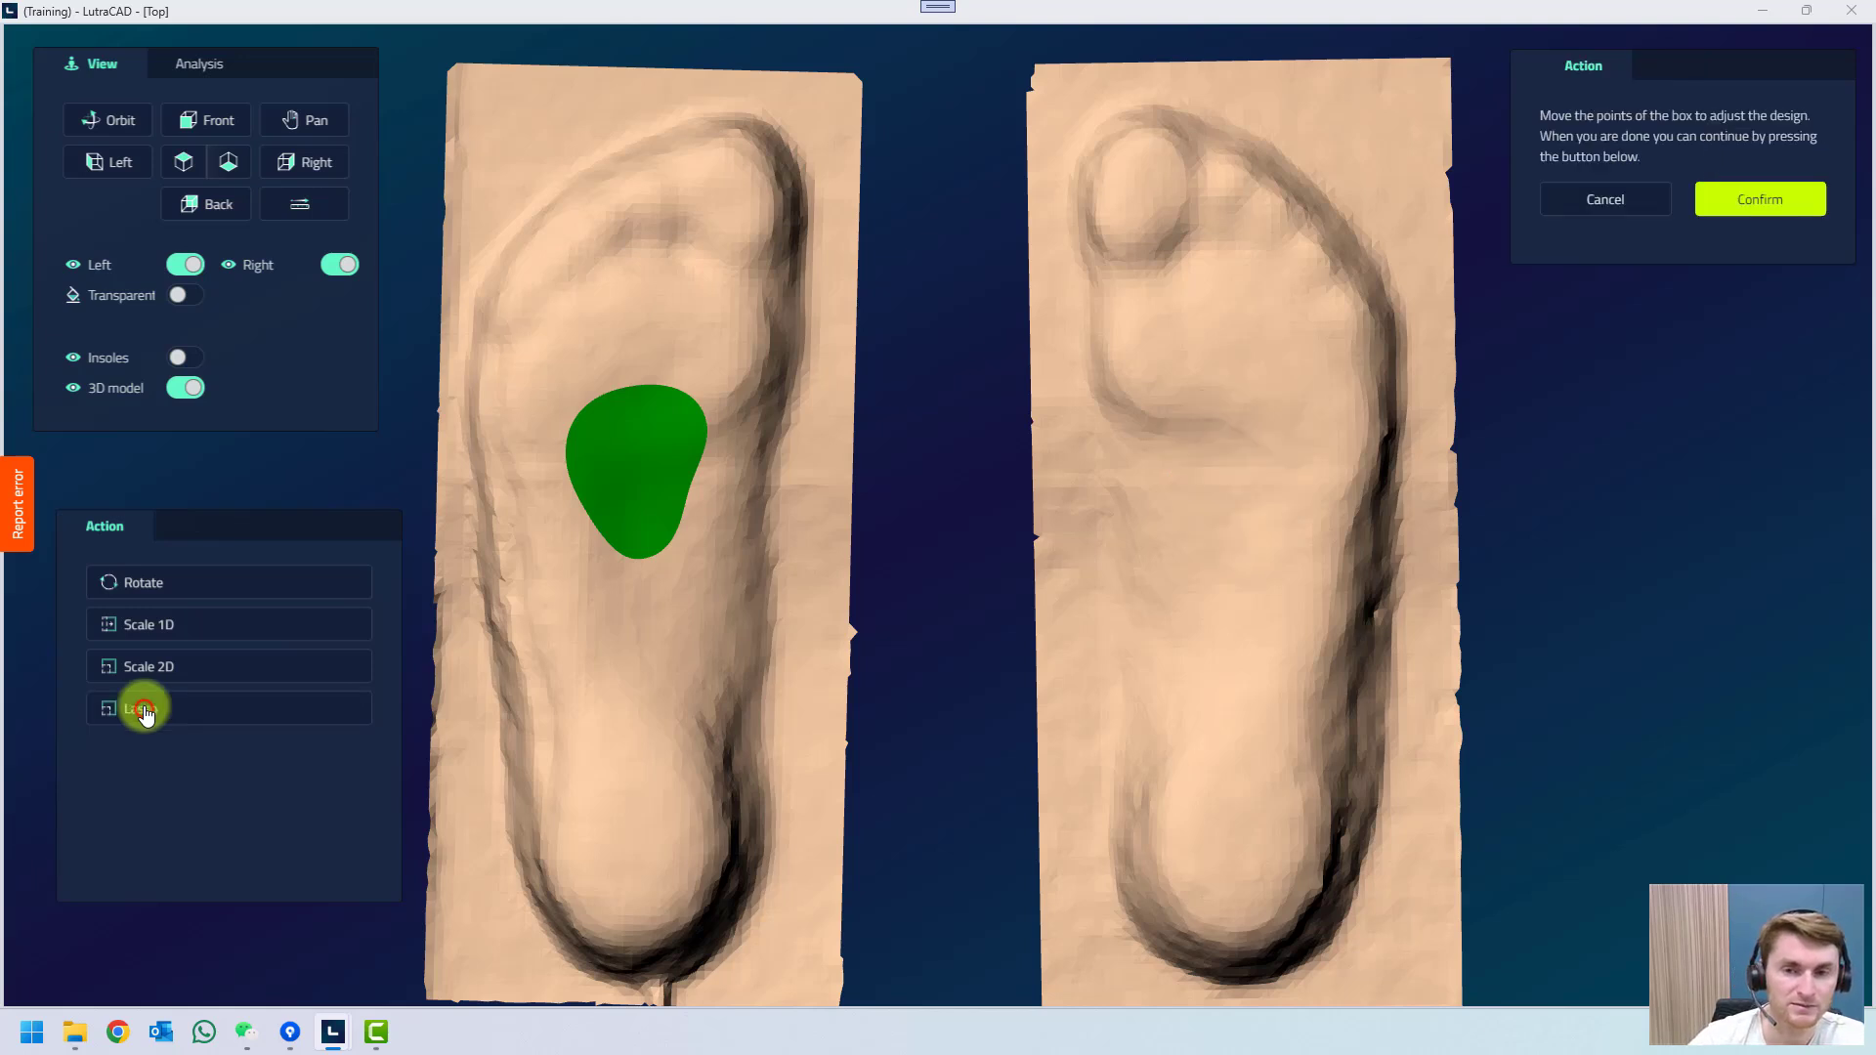
click(183, 161)
middle_drag(894, 449, 1023, 459)
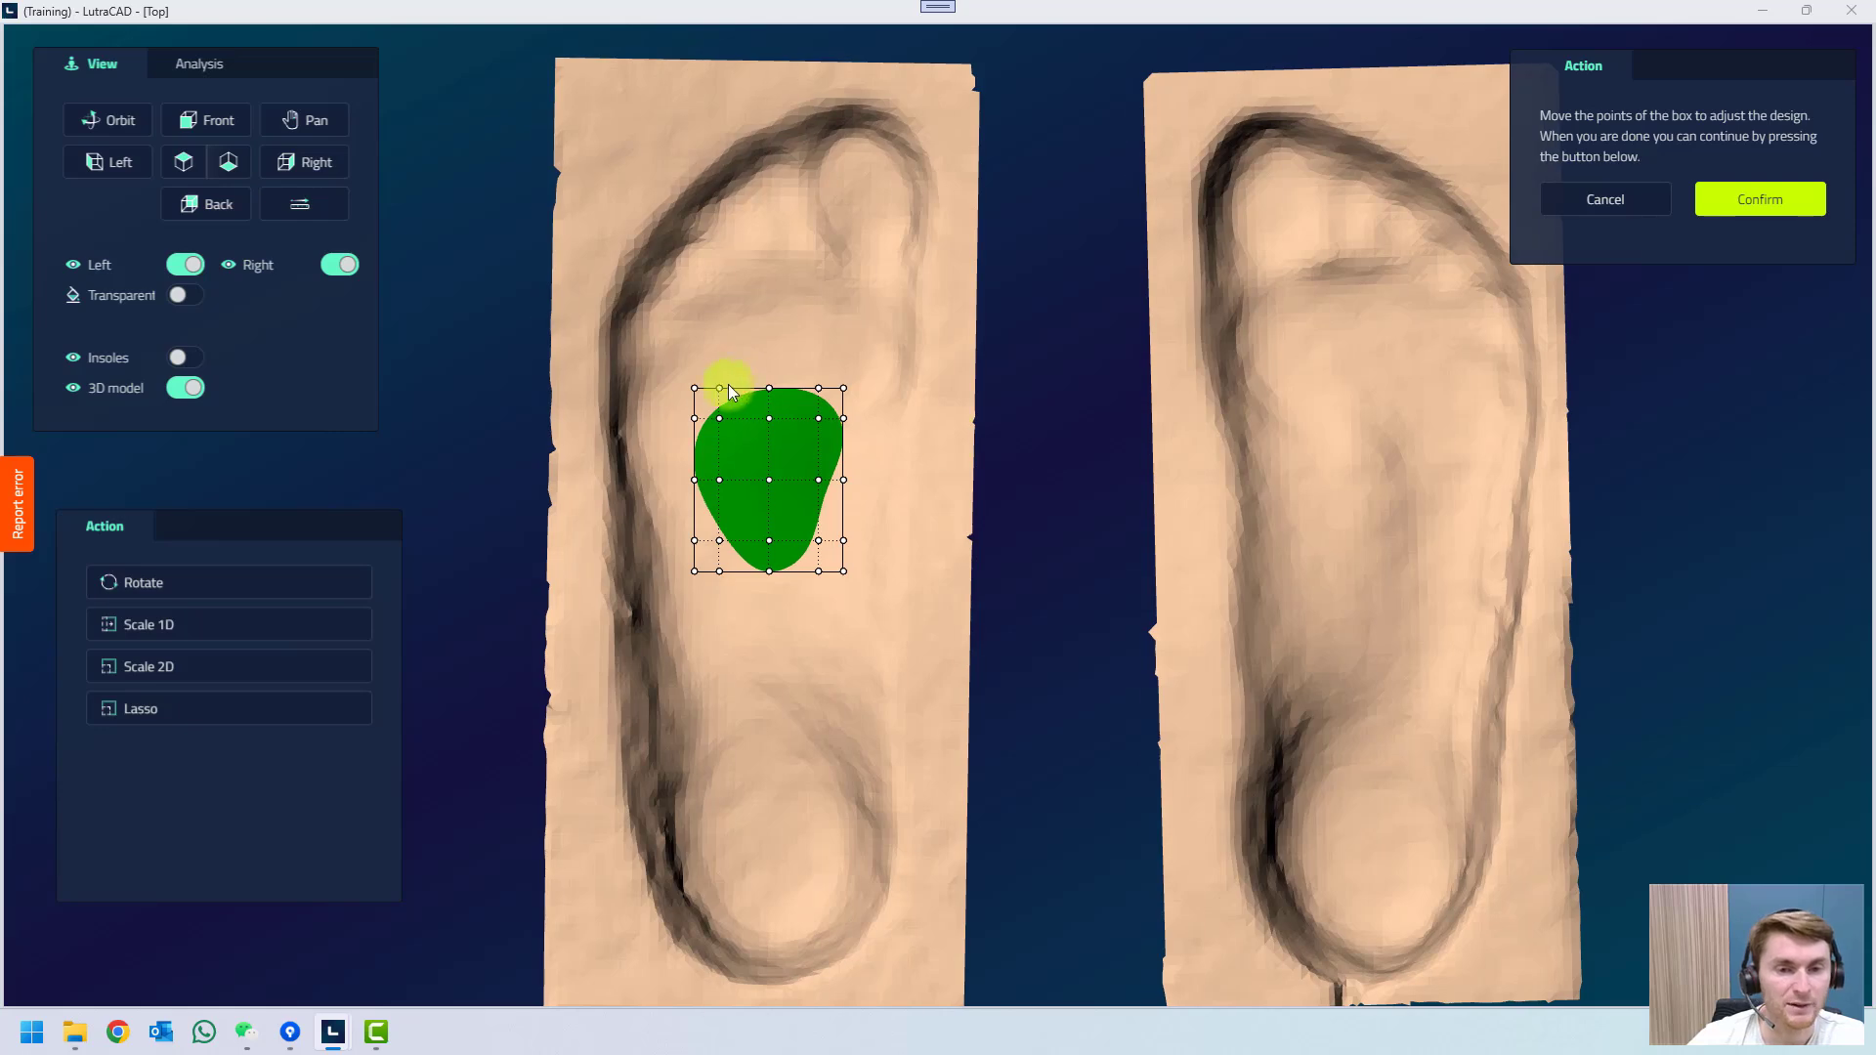
scroll(656, 524, up, 2)
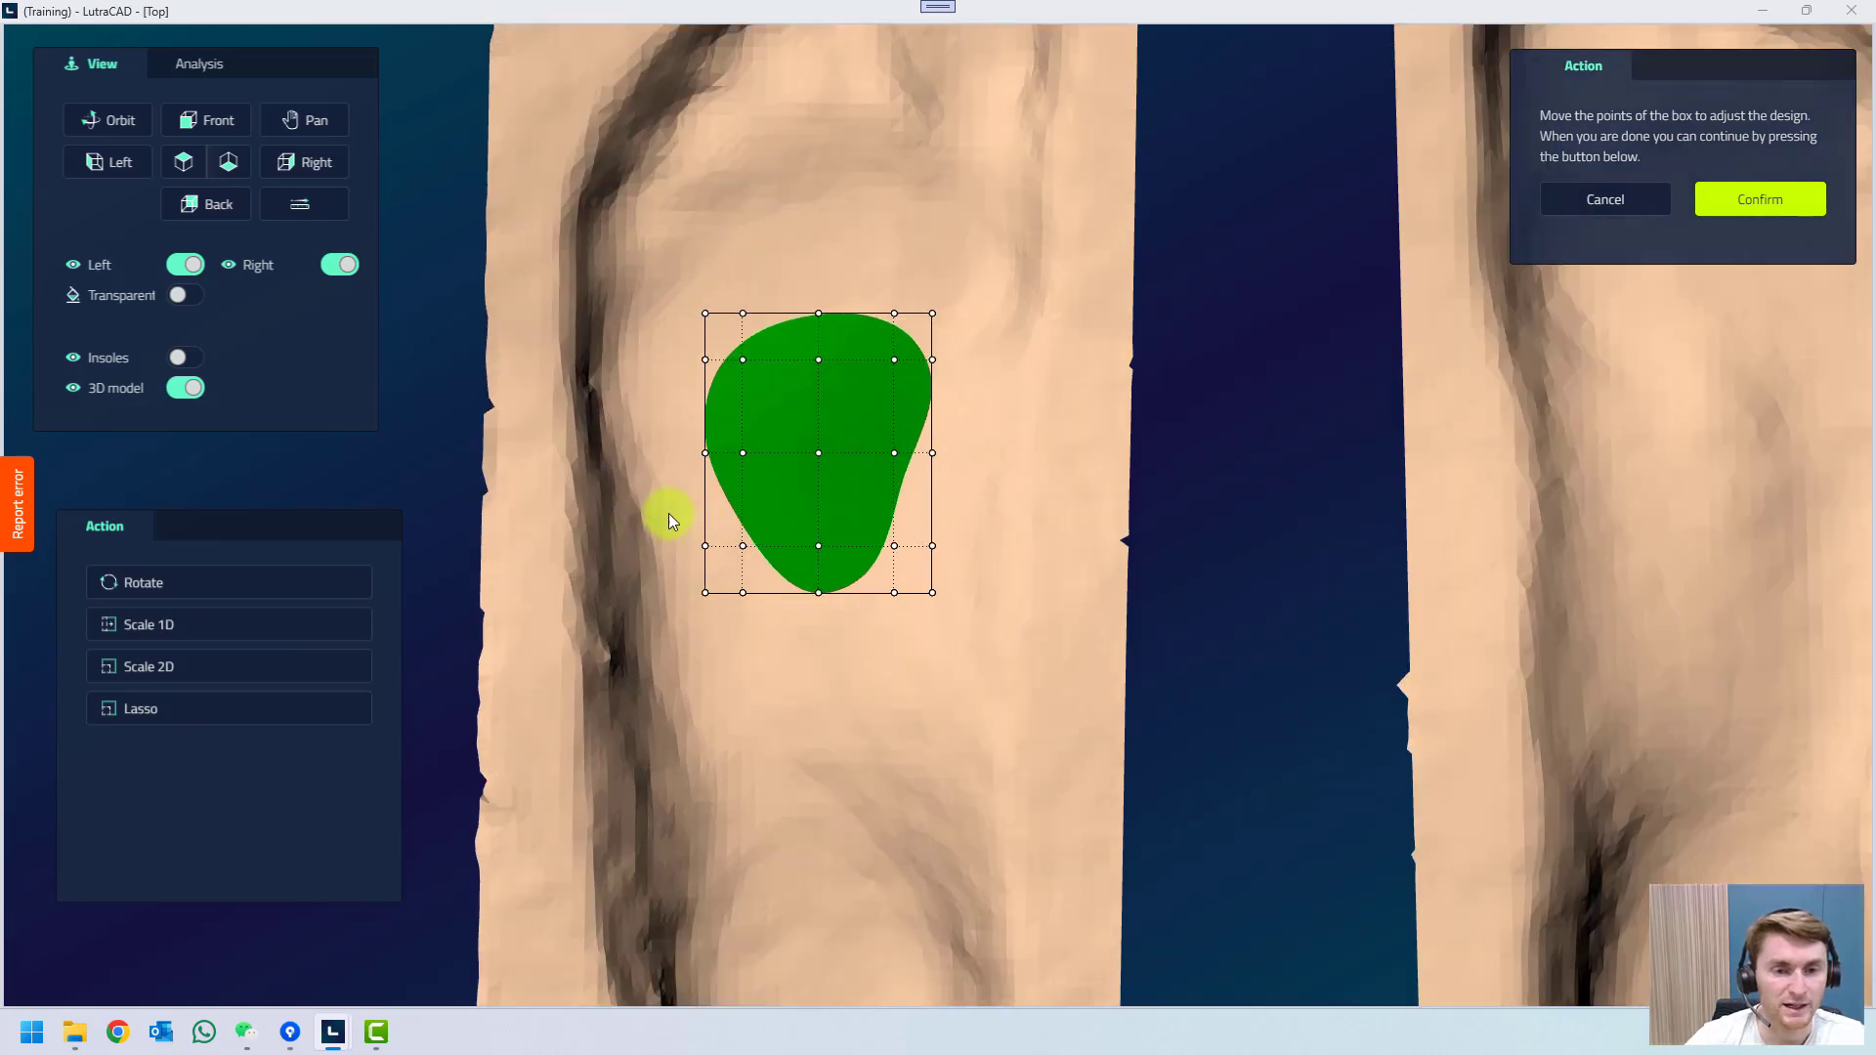
drag(647, 531, 776, 574)
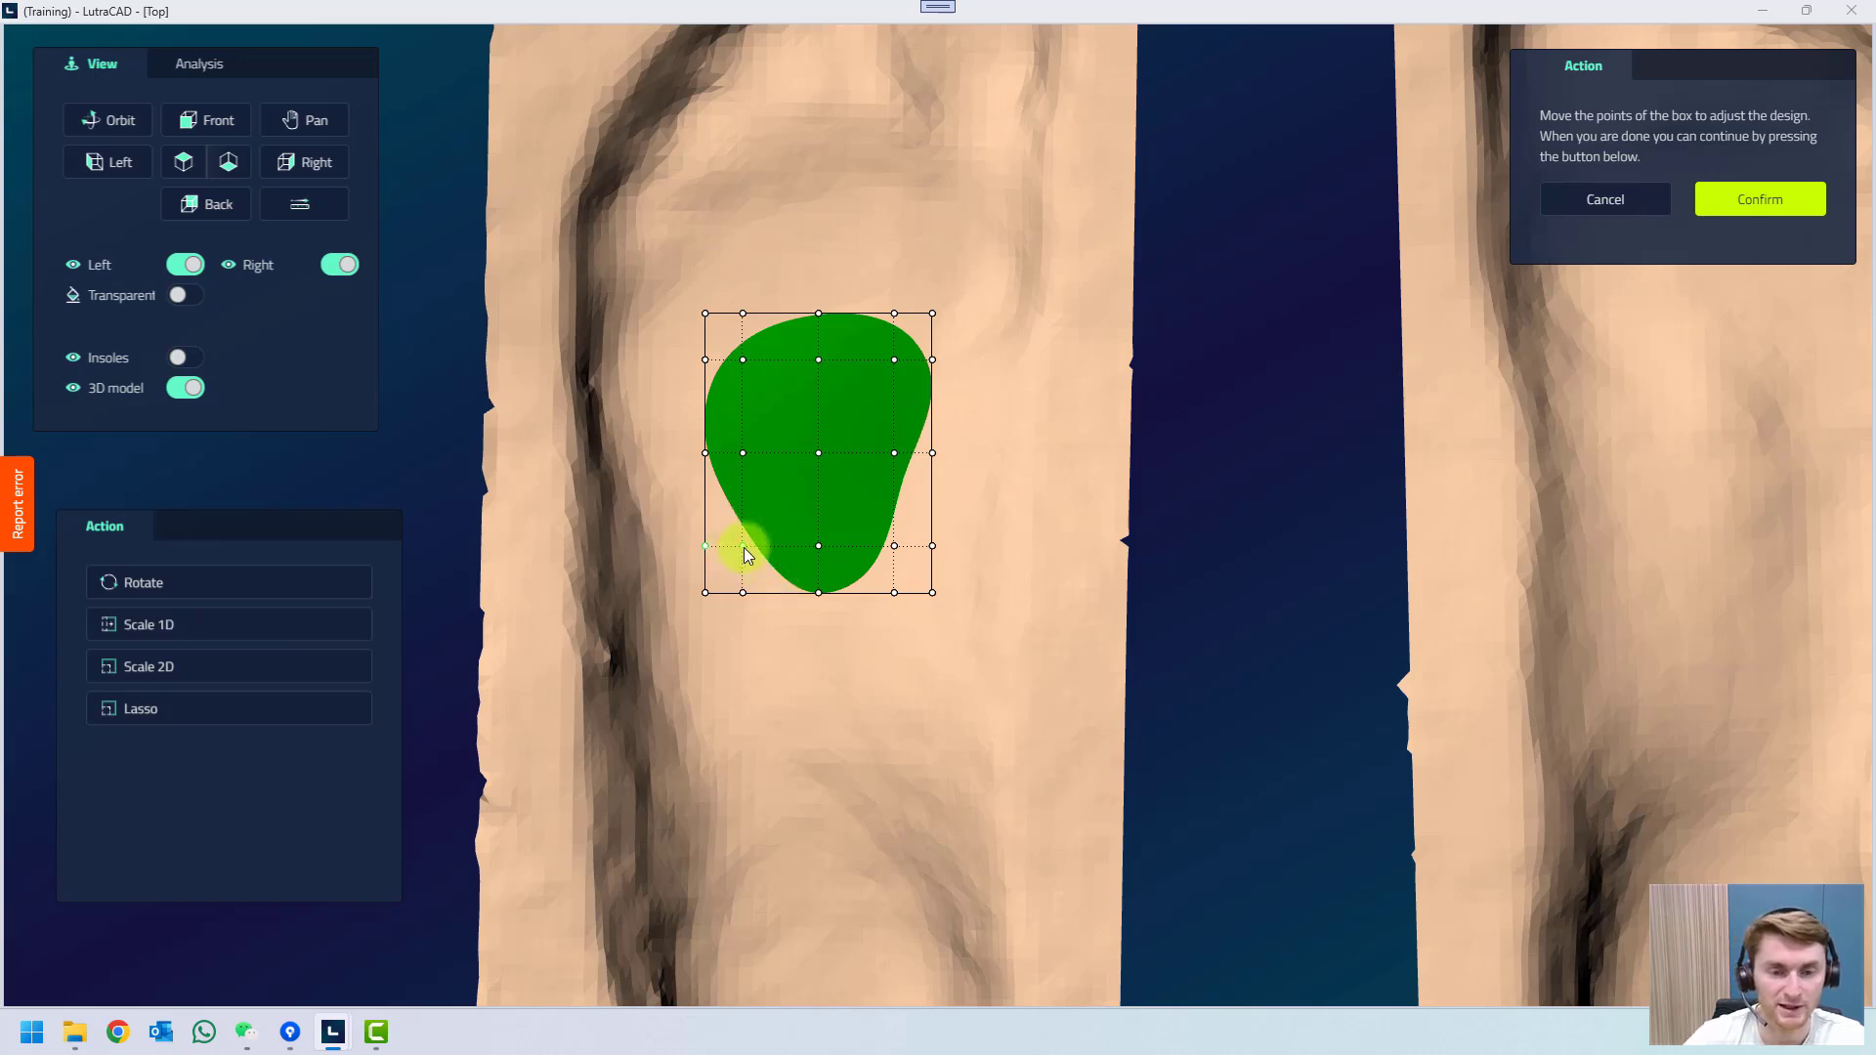
drag(748, 552, 757, 555)
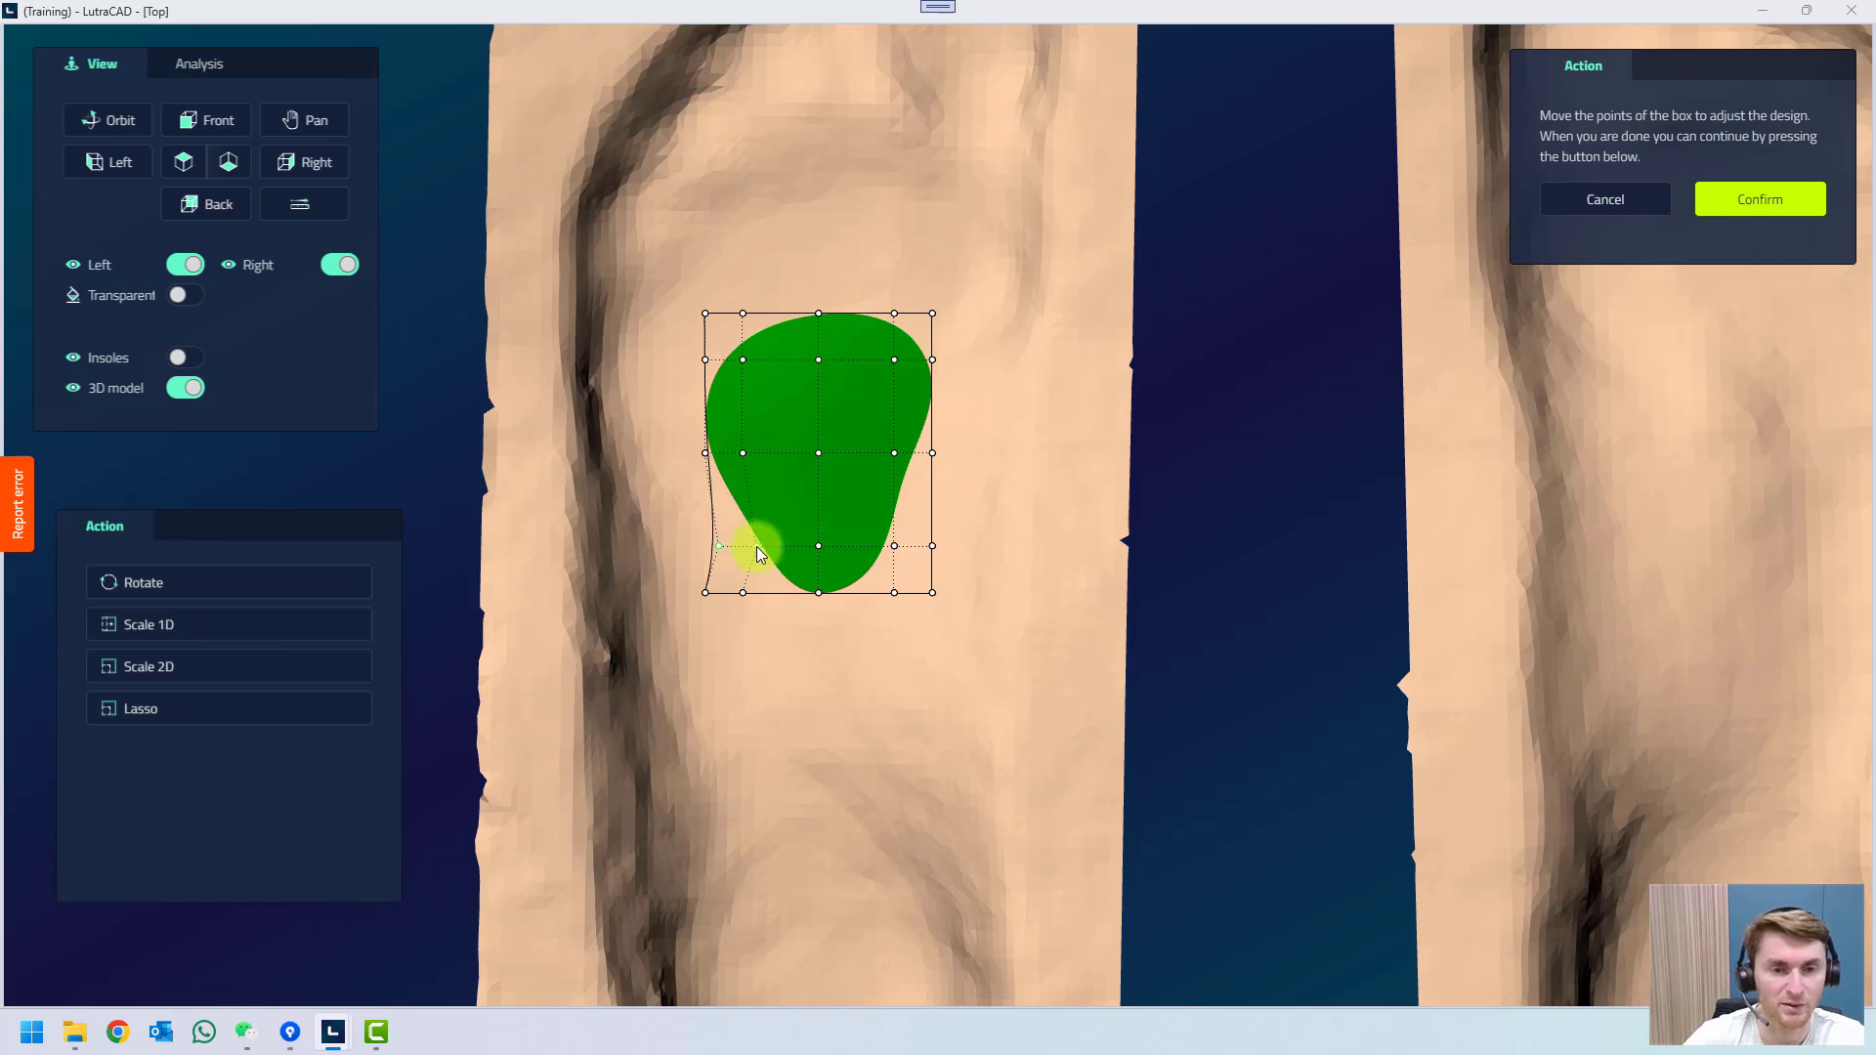
drag(758, 547, 887, 488)
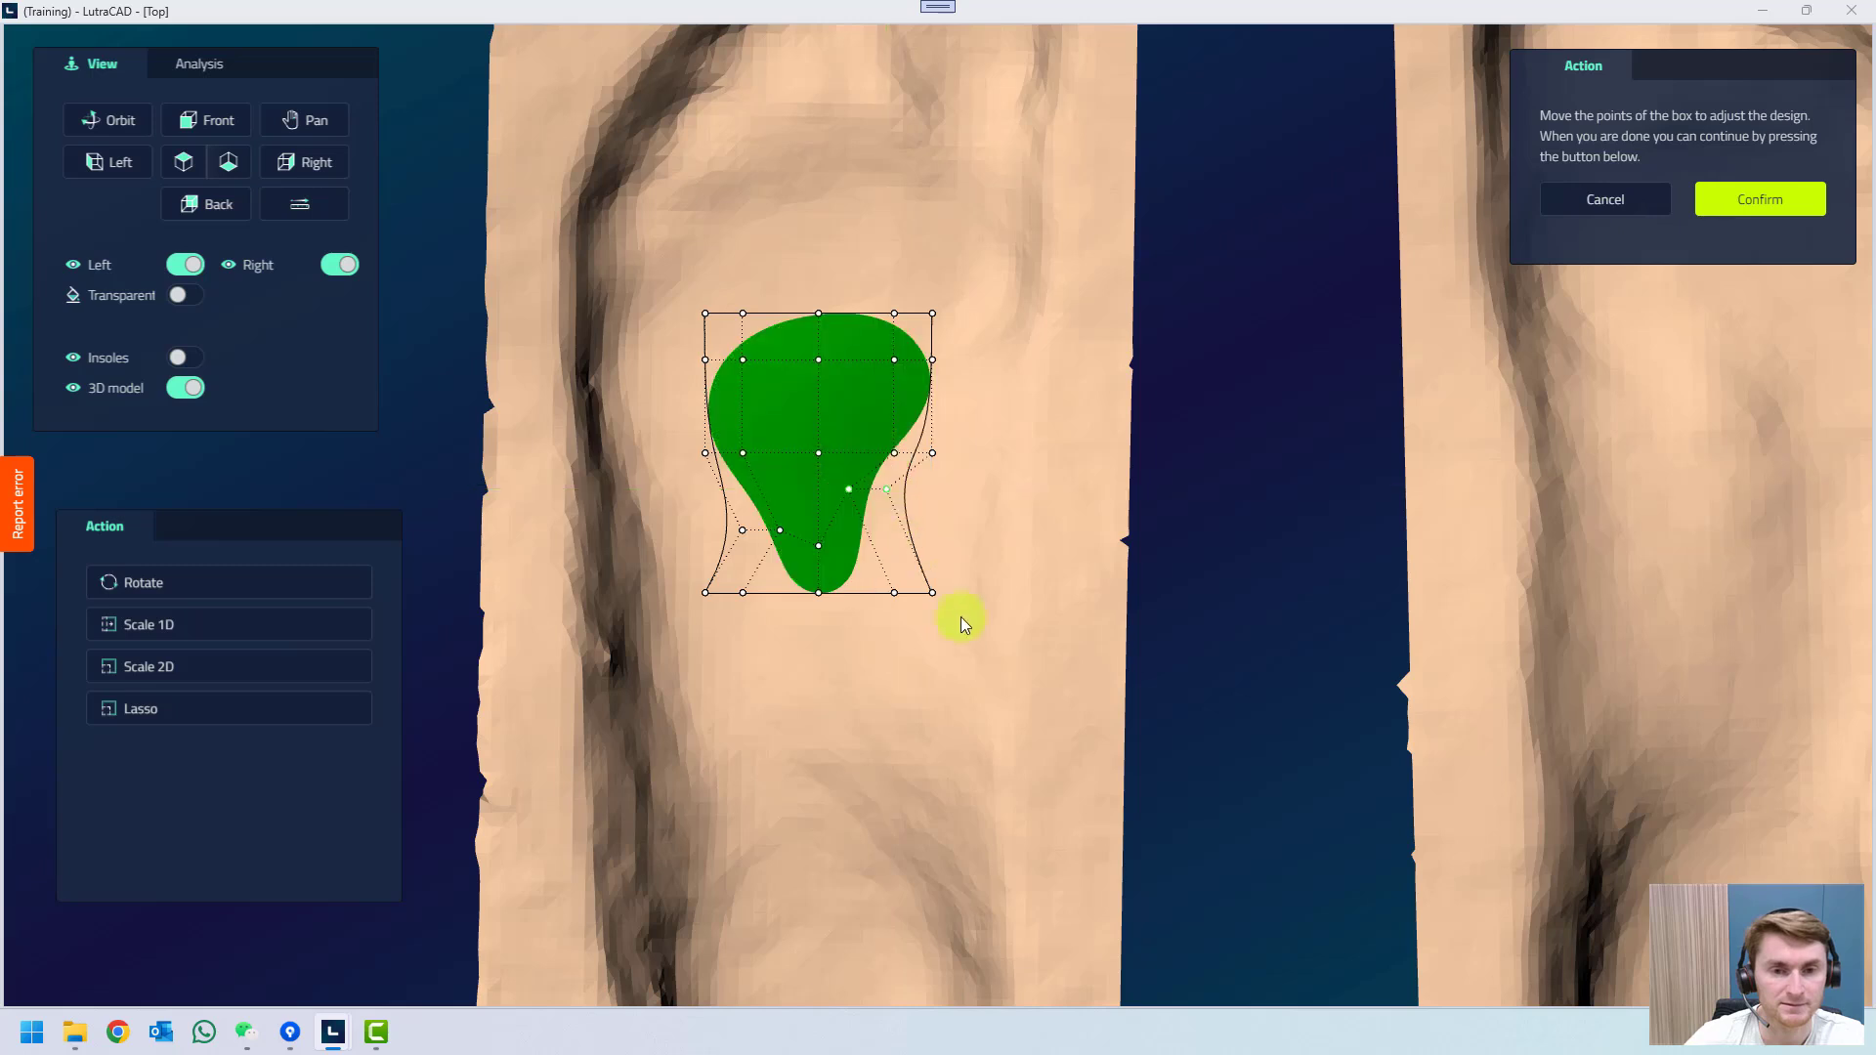
Move the front middle points of the deformation box forward to extend the pad's front edge.
drag(790, 295, 845, 411)
key(Up)
key(Up)
key(Up)
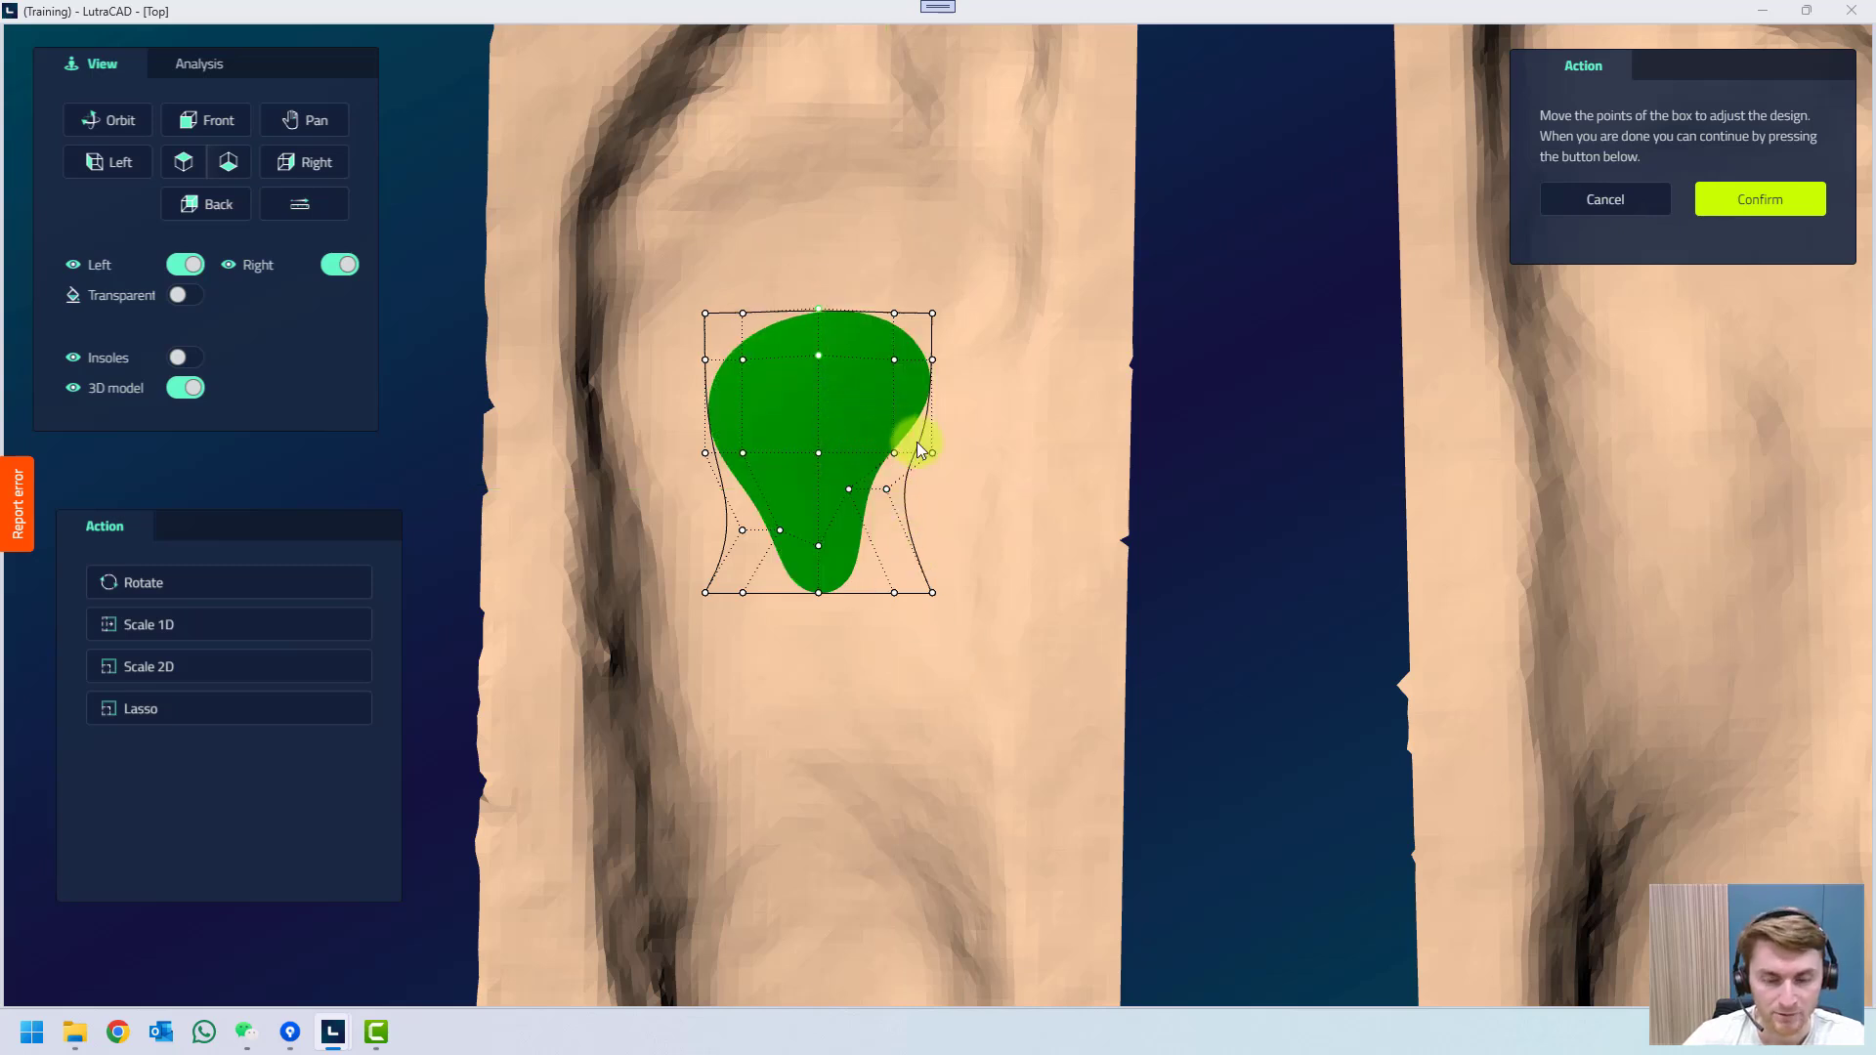
key(Up)
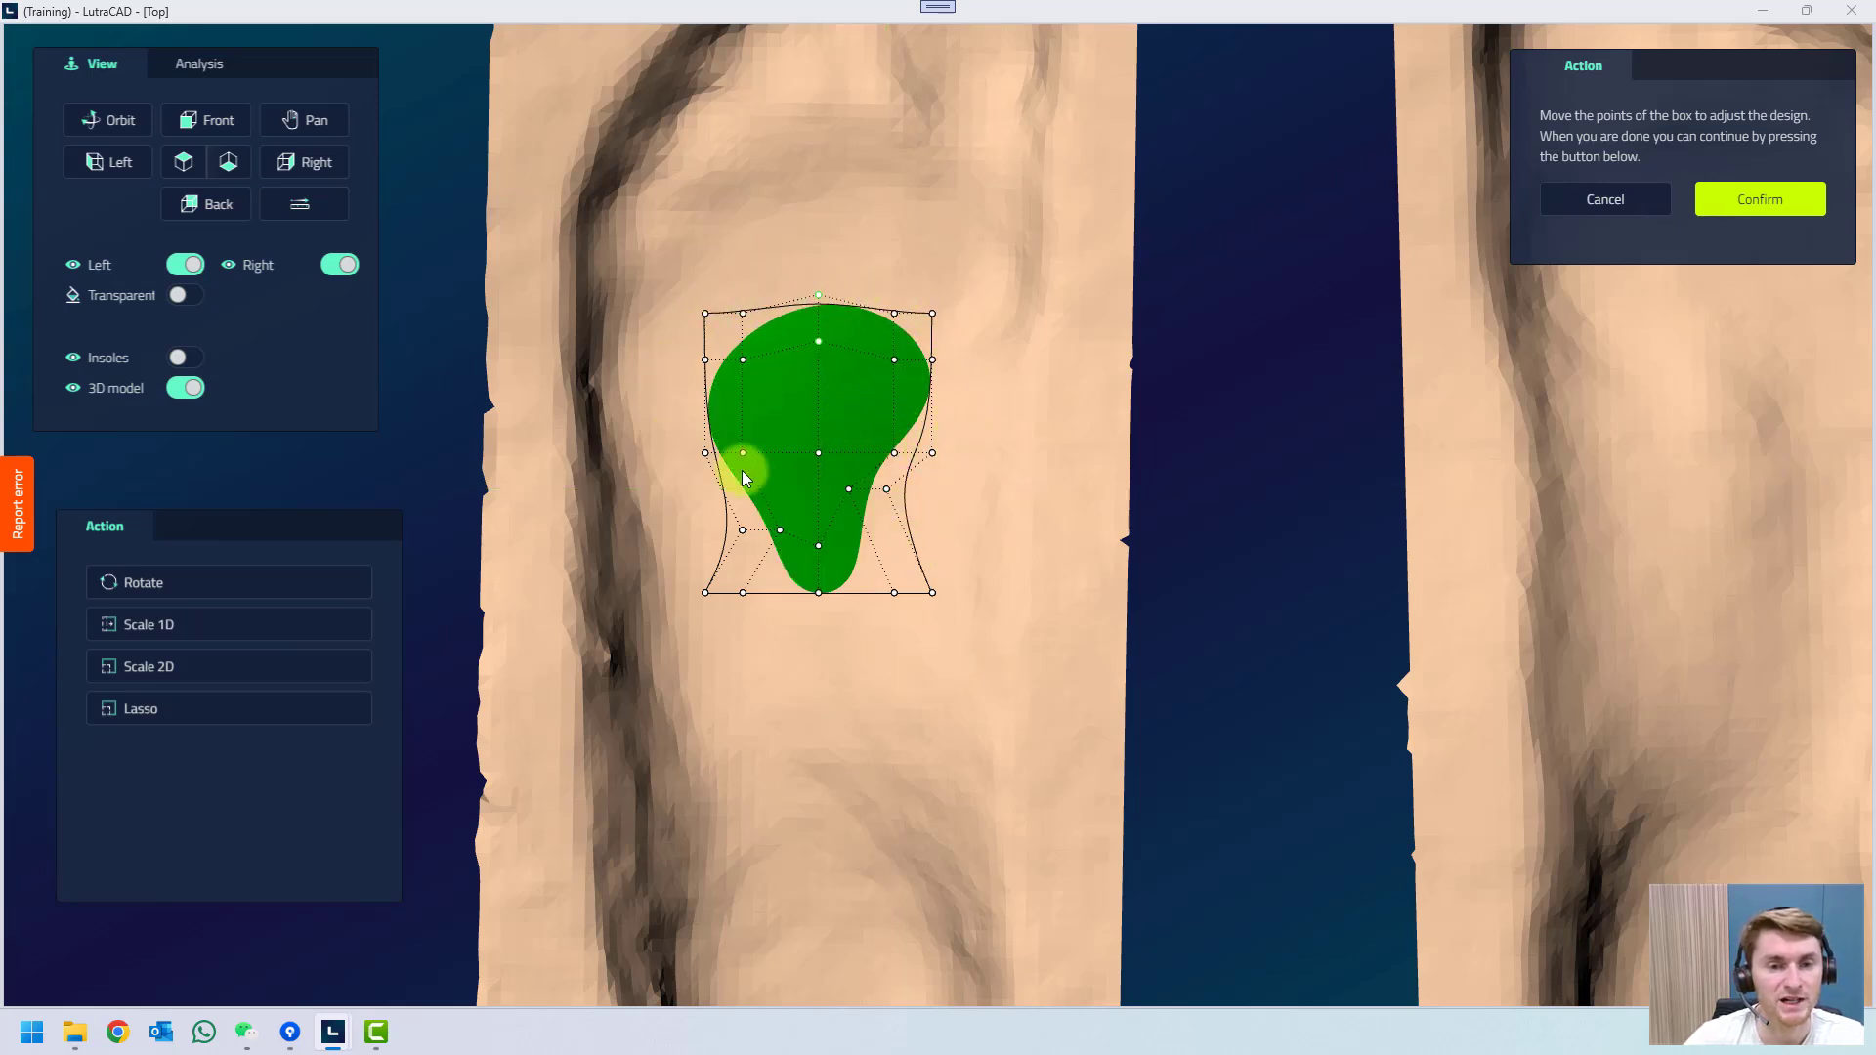
Select the upper points of the left pad's deformation box in the Left view, shift them slightly sideways in the Front view, and confirm.
click(105, 161)
scroll(778, 78, up, 5)
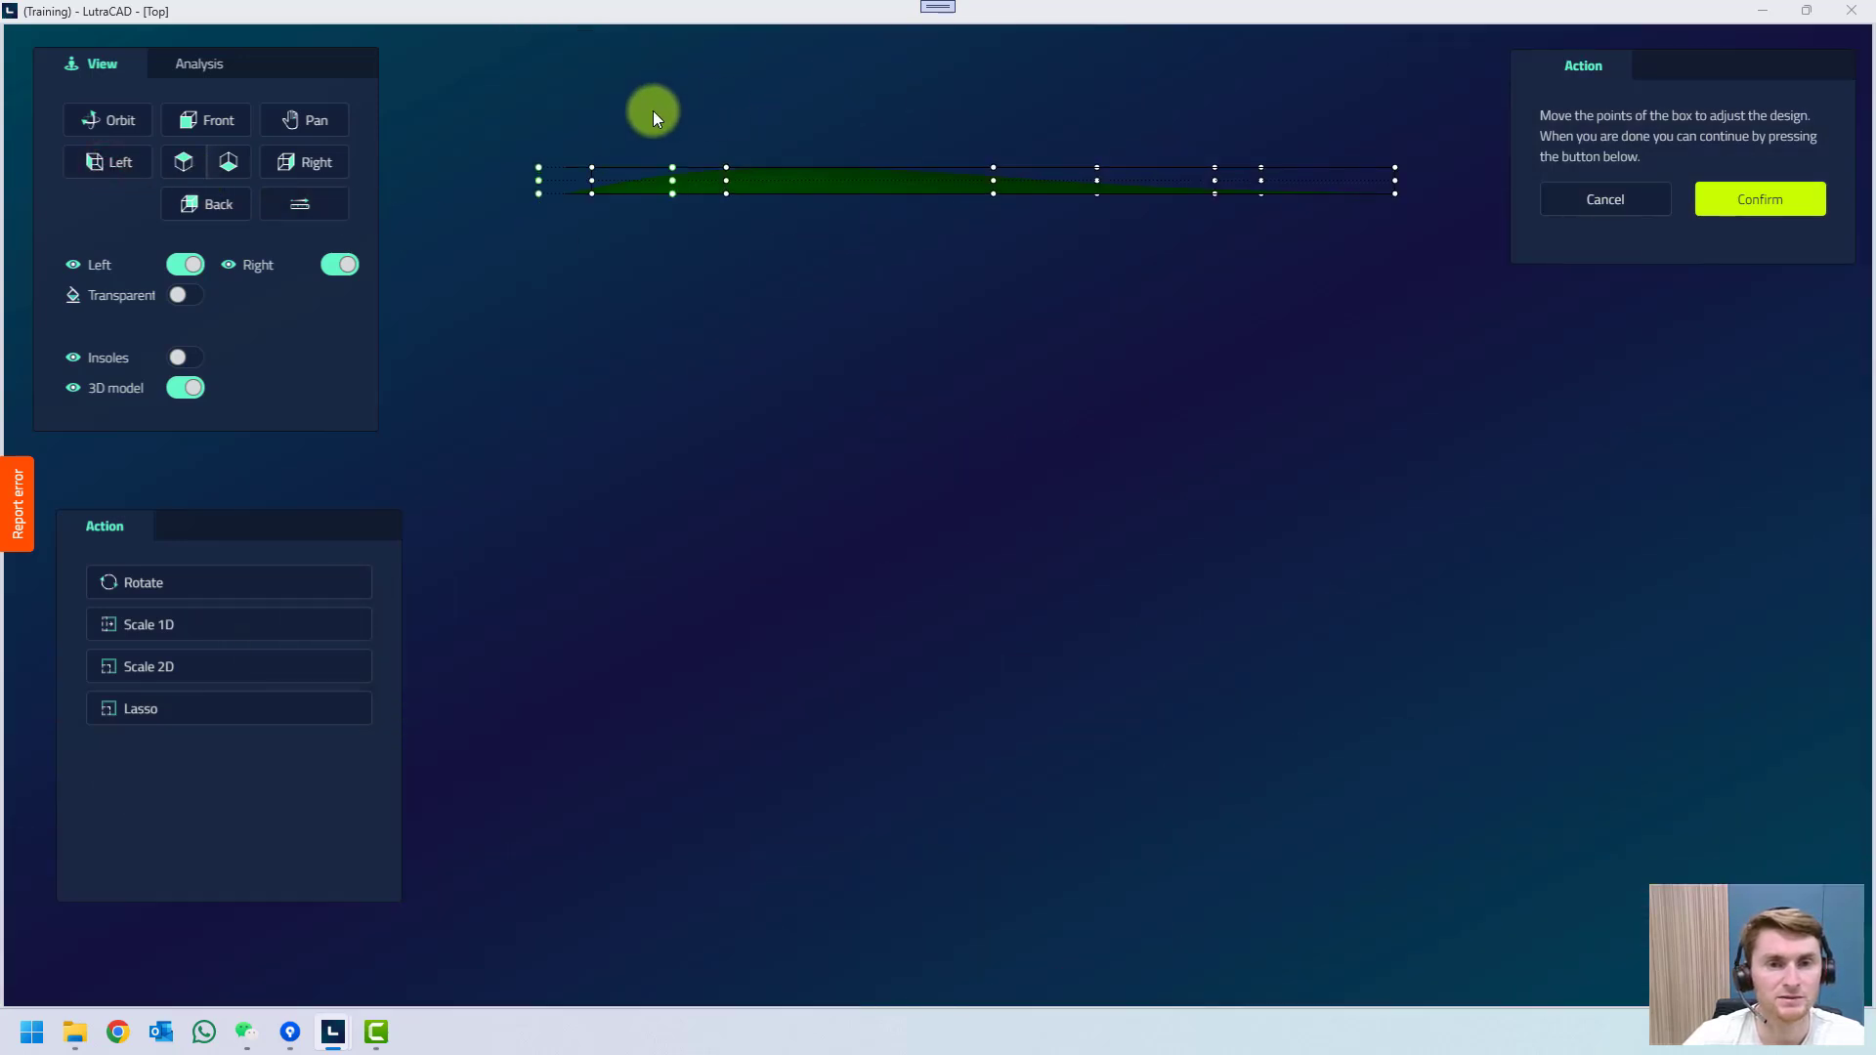
scroll(776, 180, up, 3)
scroll(898, 676, down, 1)
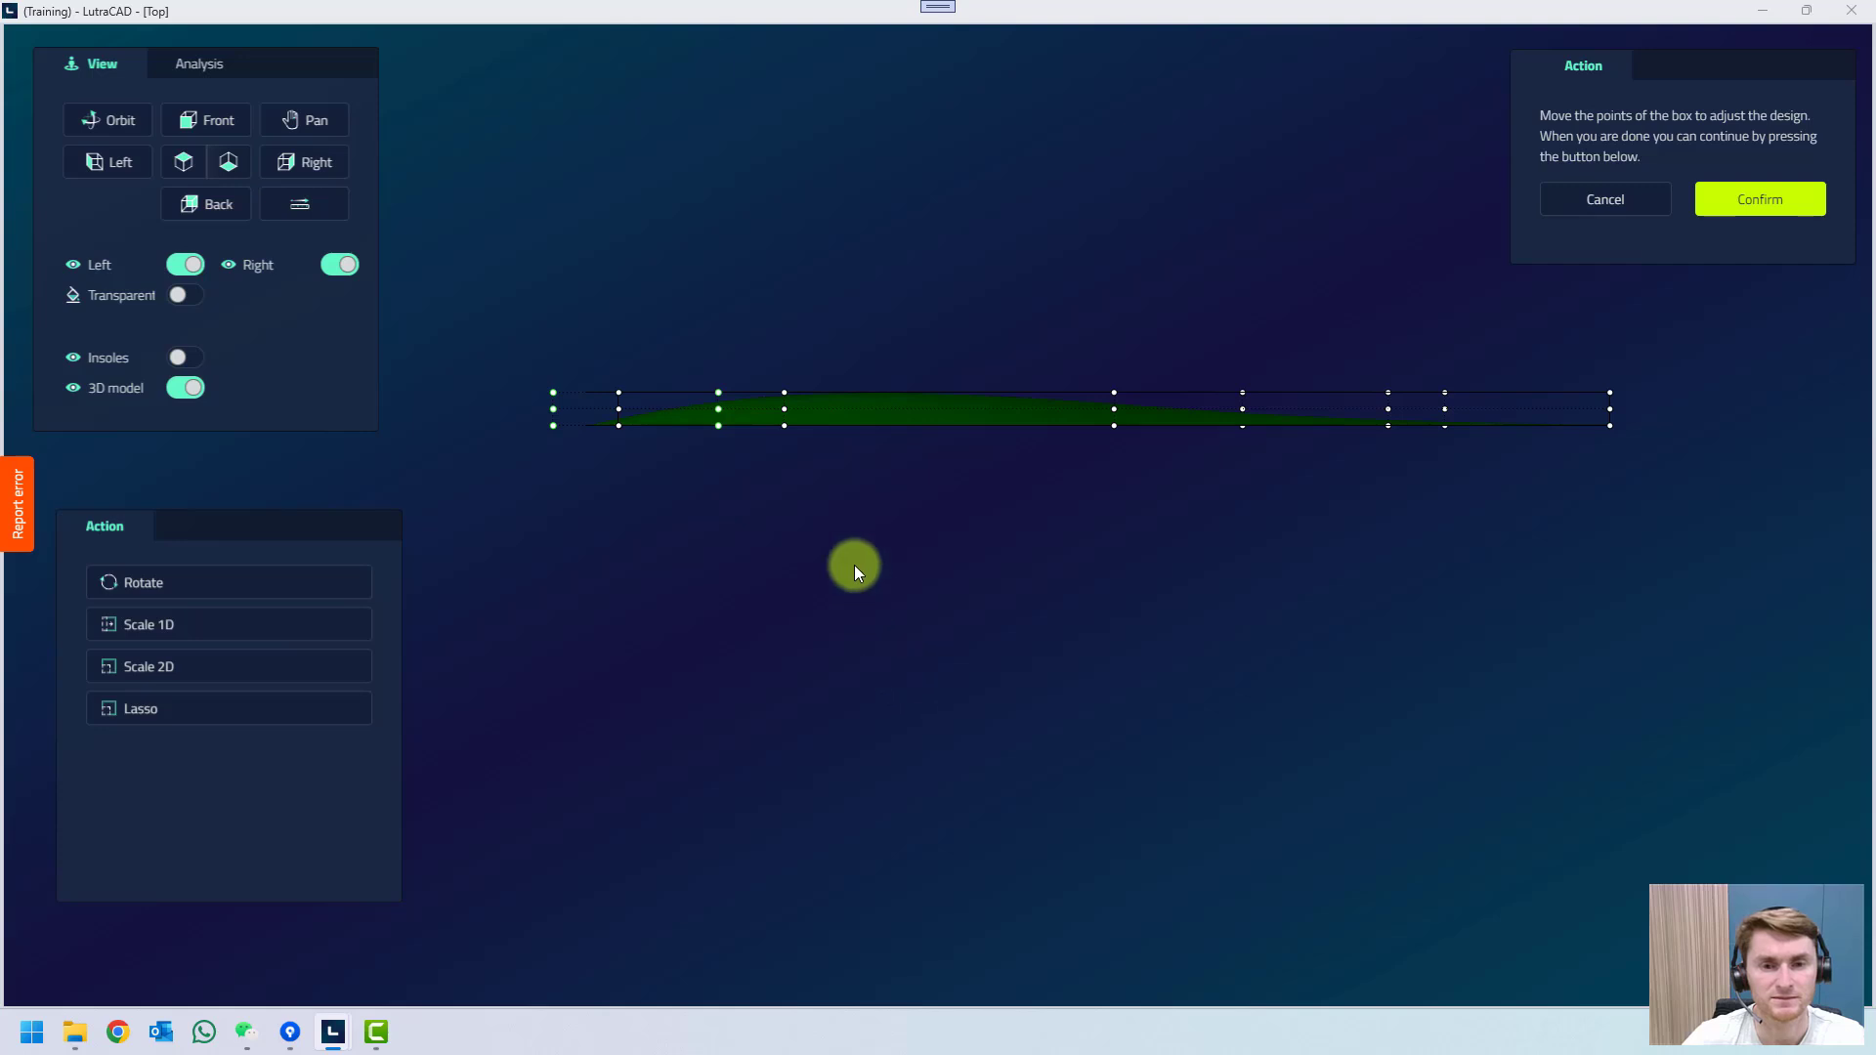
drag(470, 318, 886, 393)
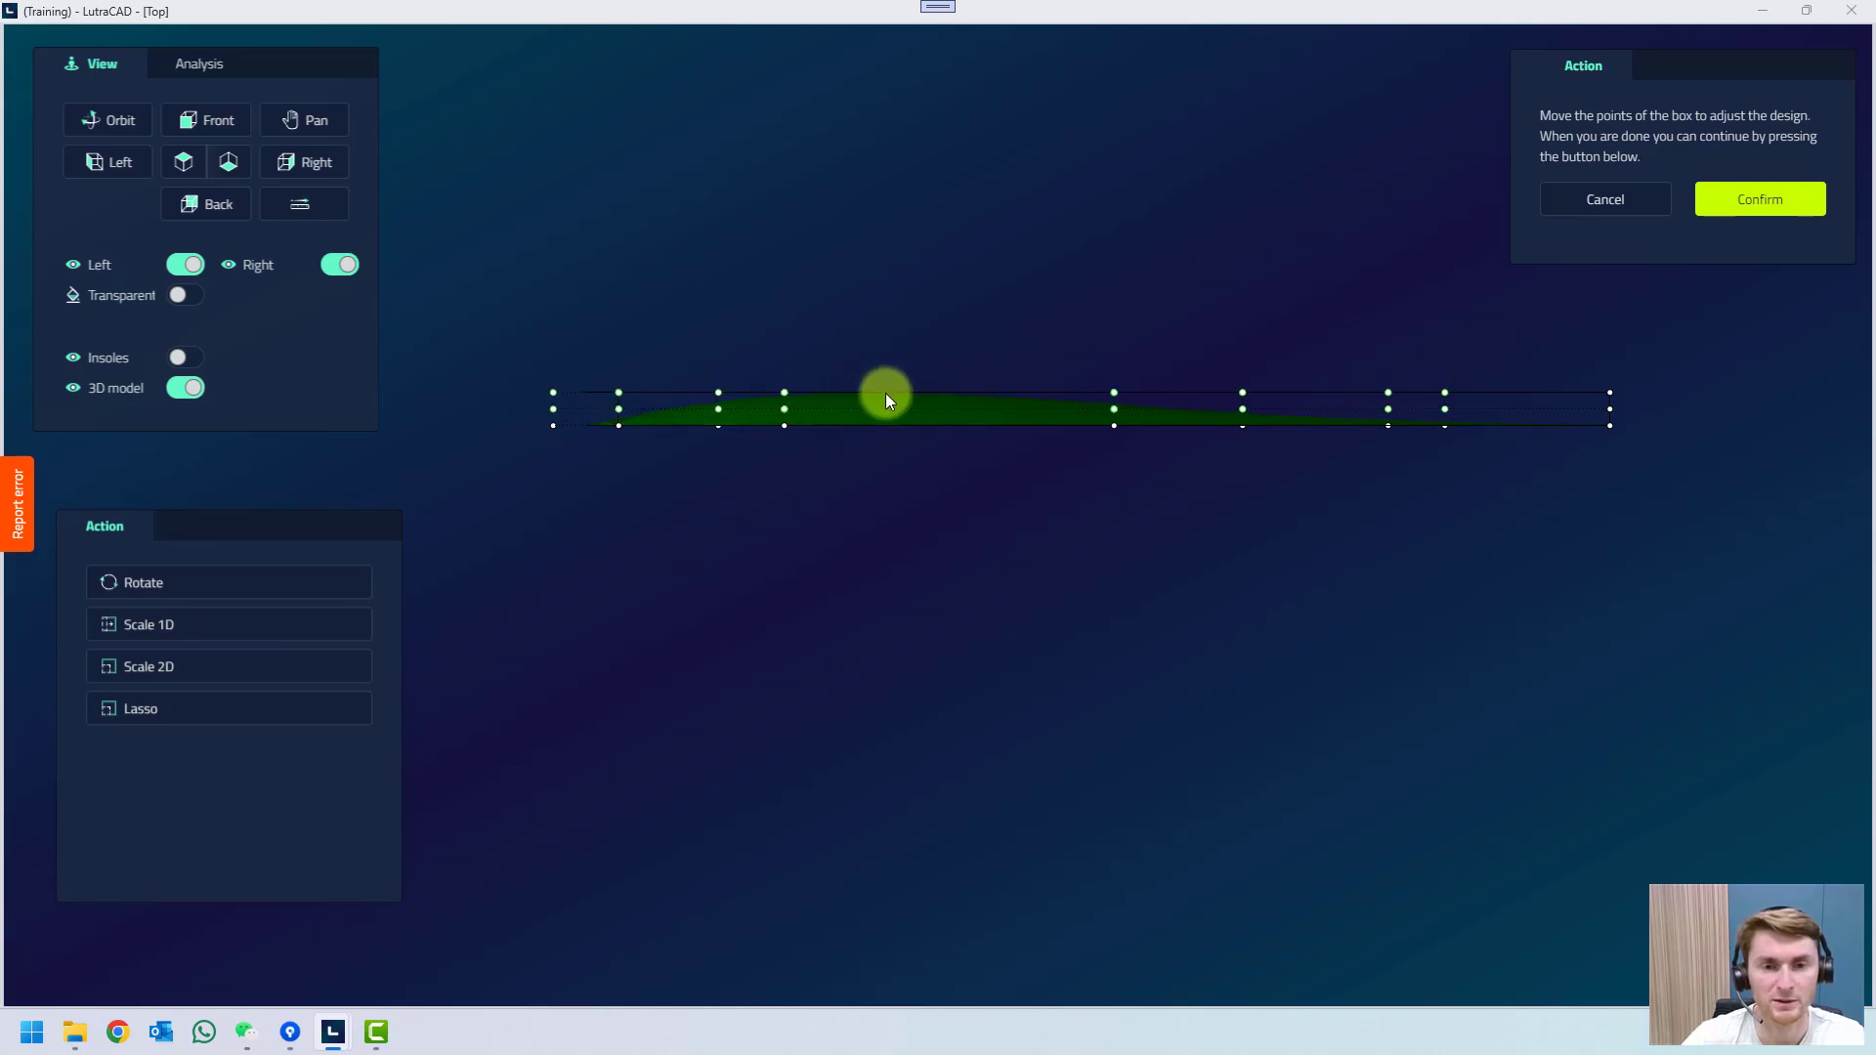
click(234, 135)
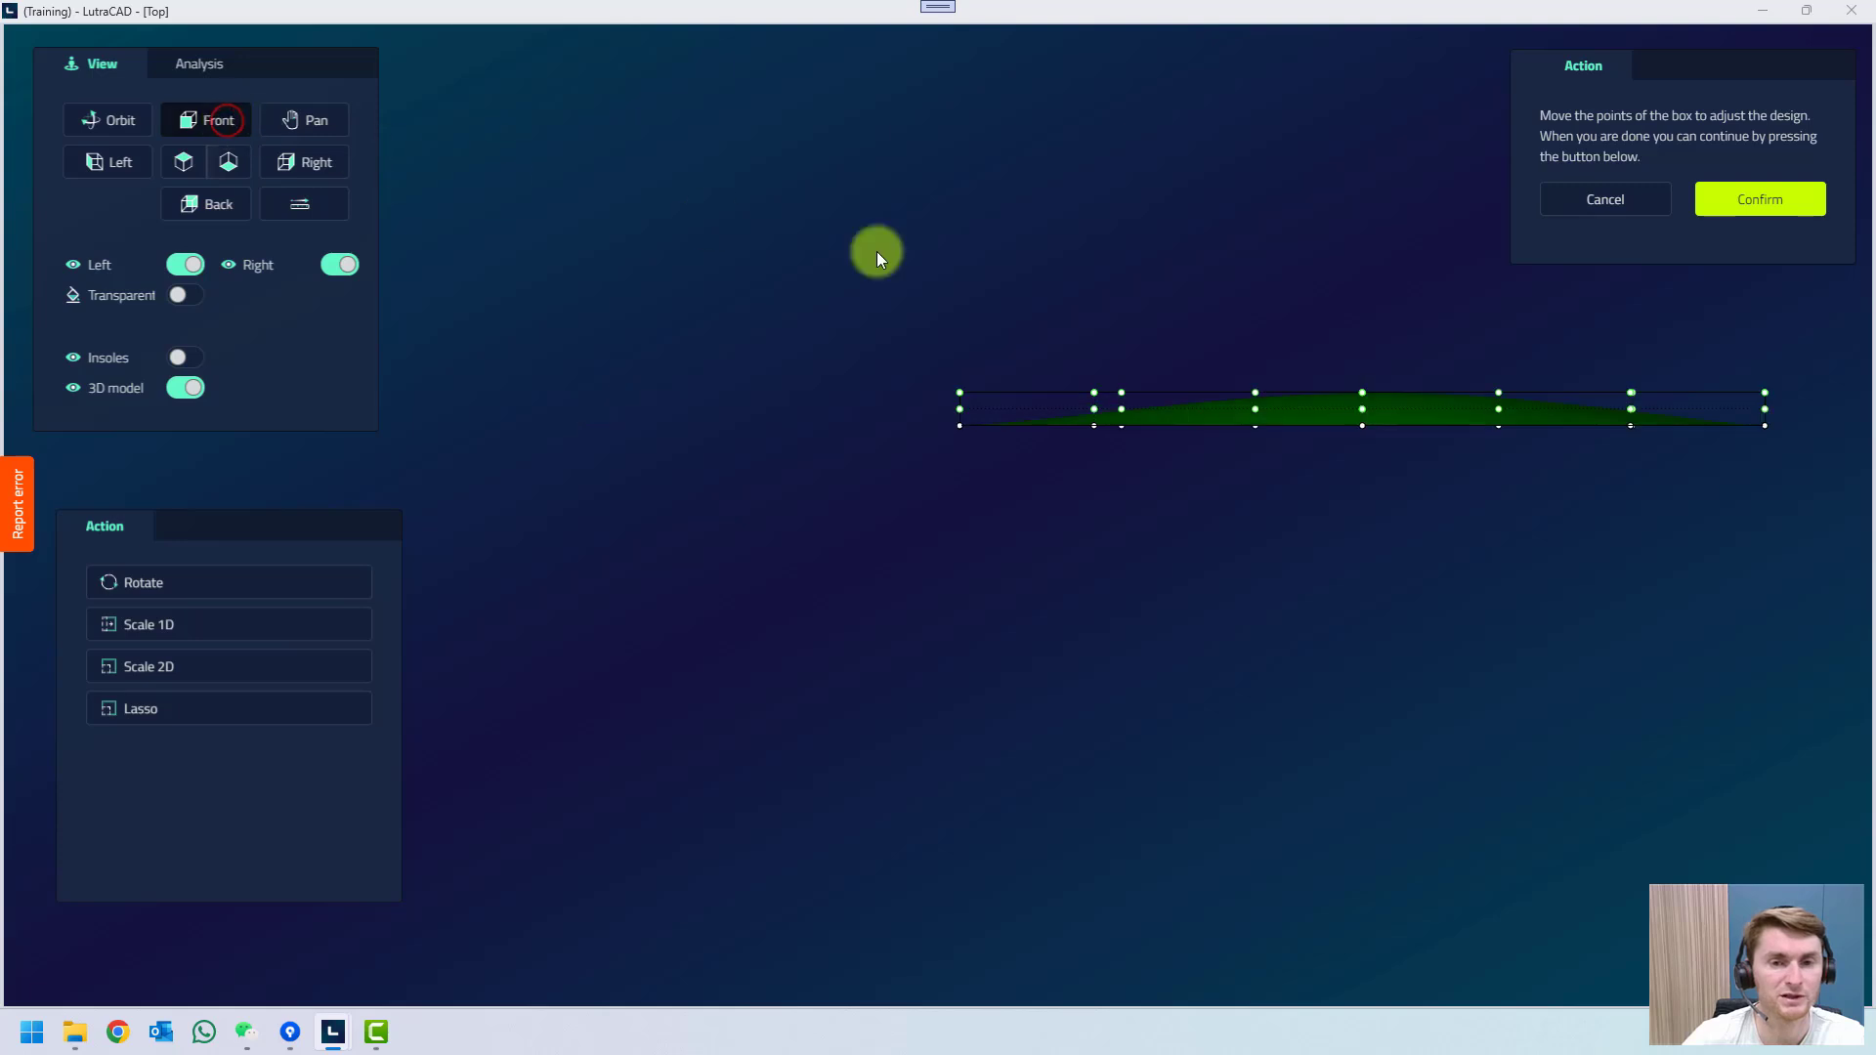
scroll(1663, 403, up, 2)
key(Right)
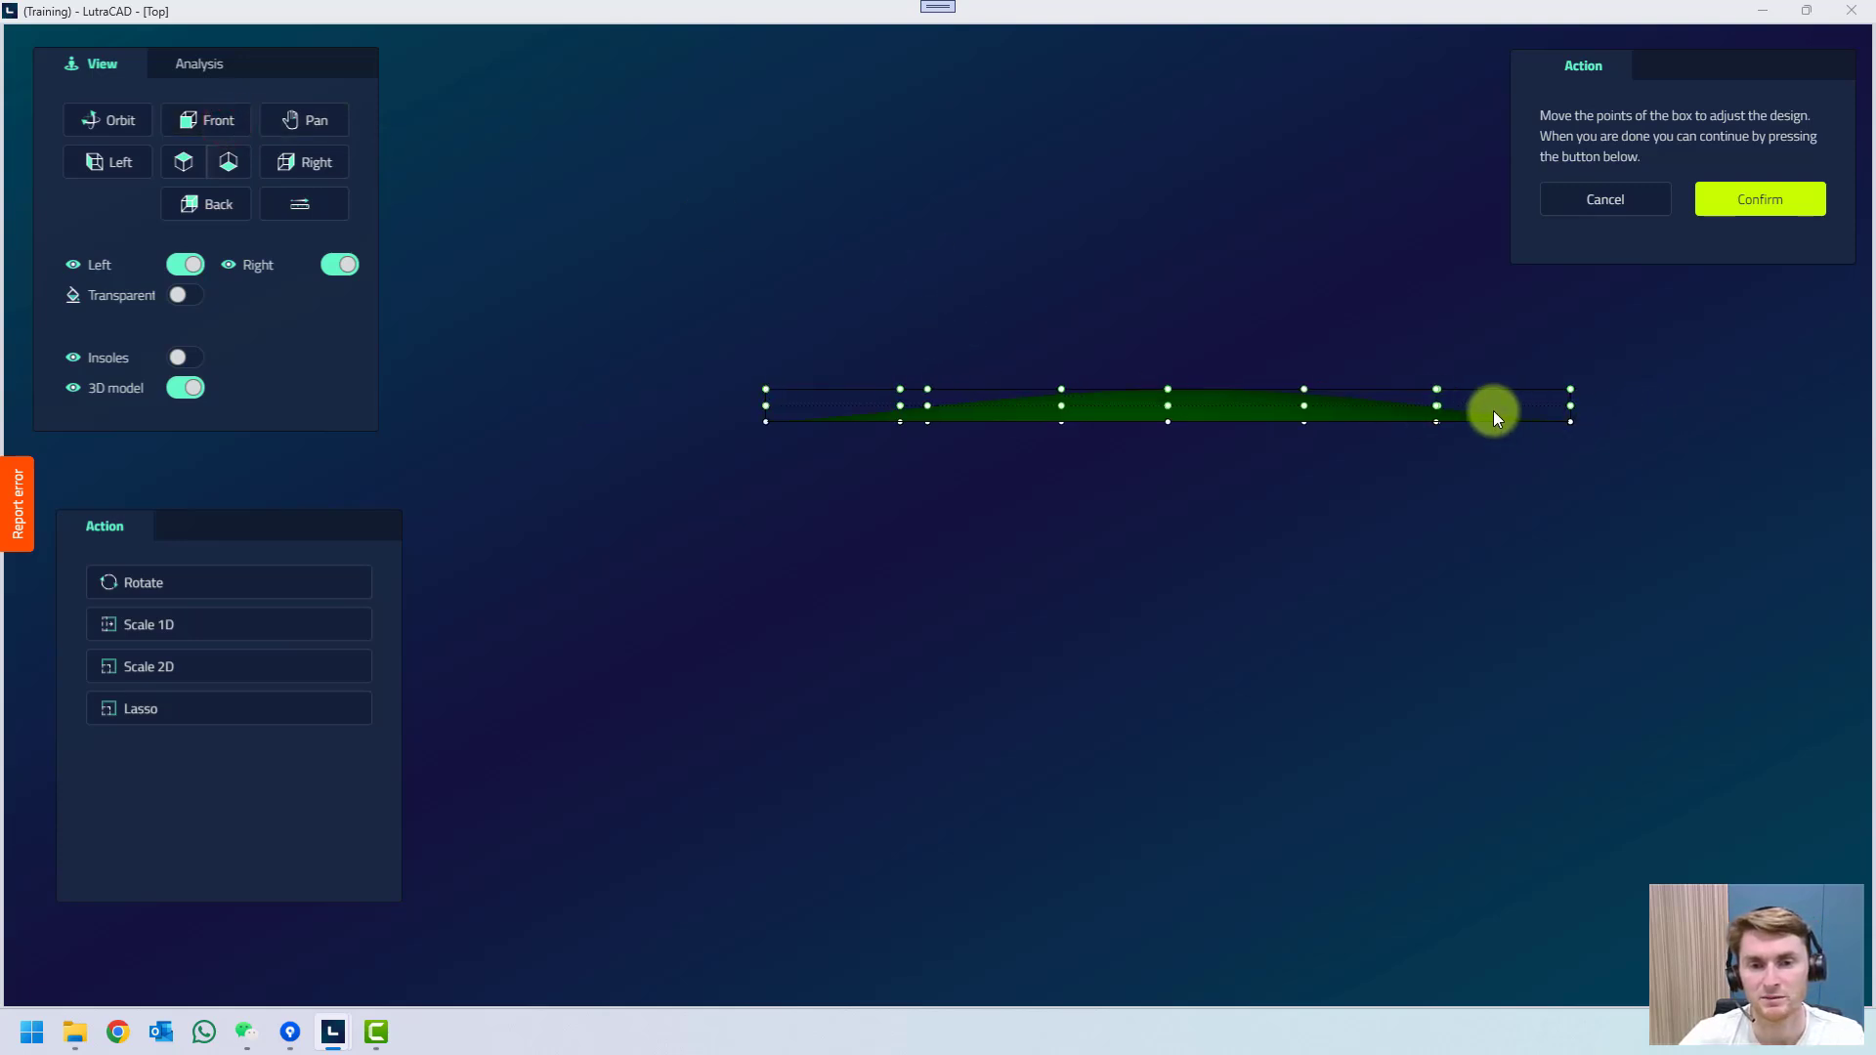
key(Left)
key(Left)
key(Left)
key(Left)
key(Left)
key(Left)
key(Left)
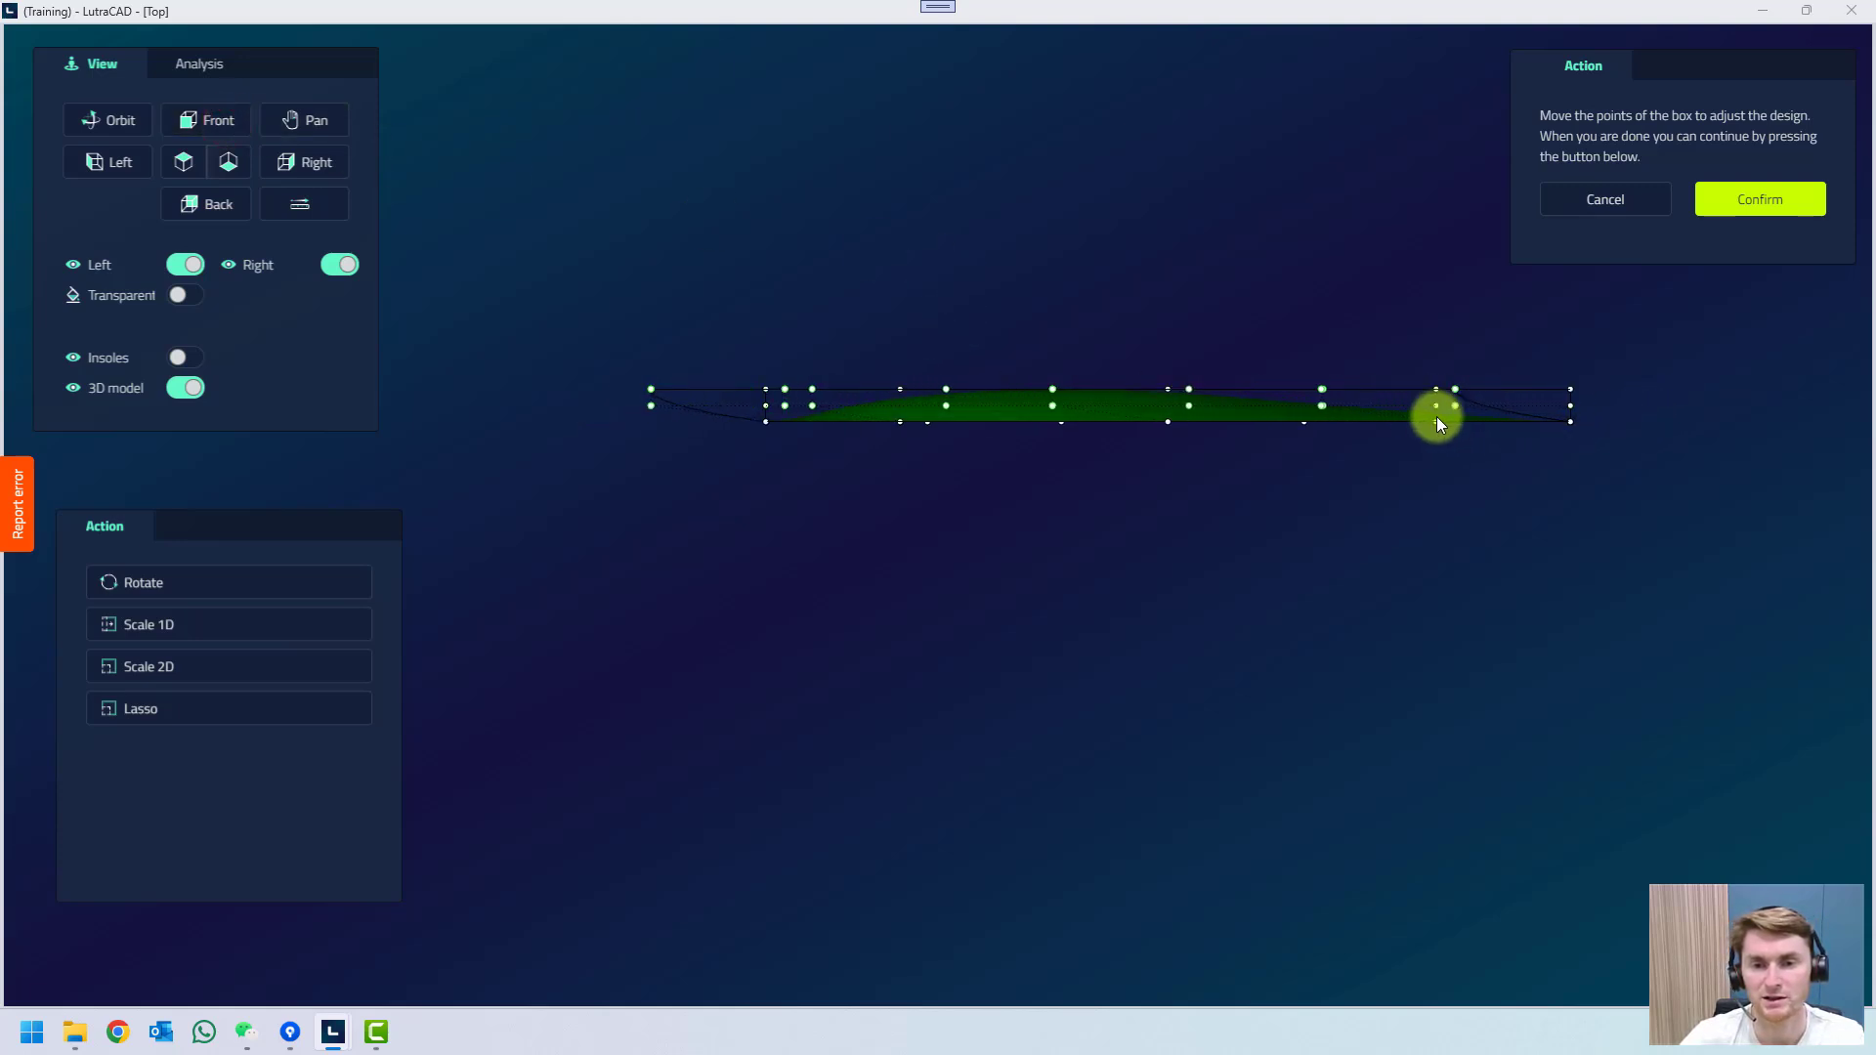
key(Right)
key(Right)
key(Right)
key(Right)
key(Right)
key(Left)
key(Left)
key(Left)
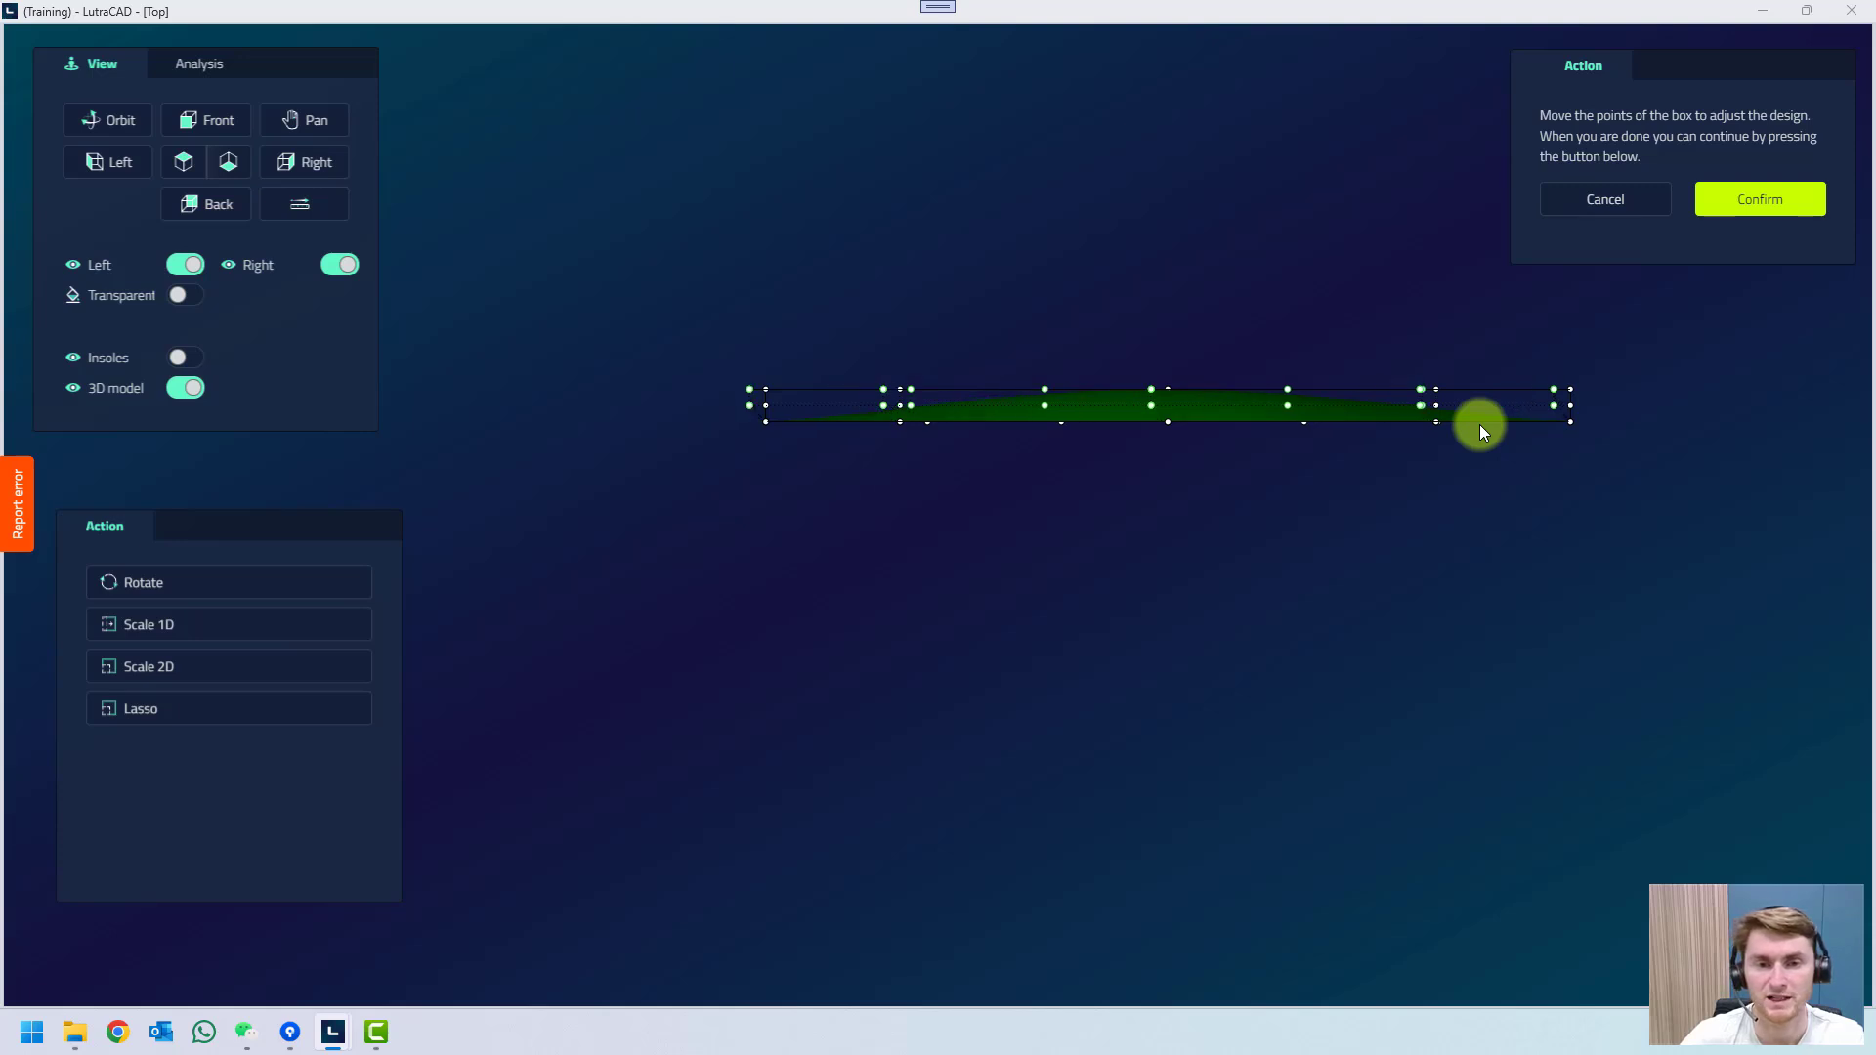
click(1749, 199)
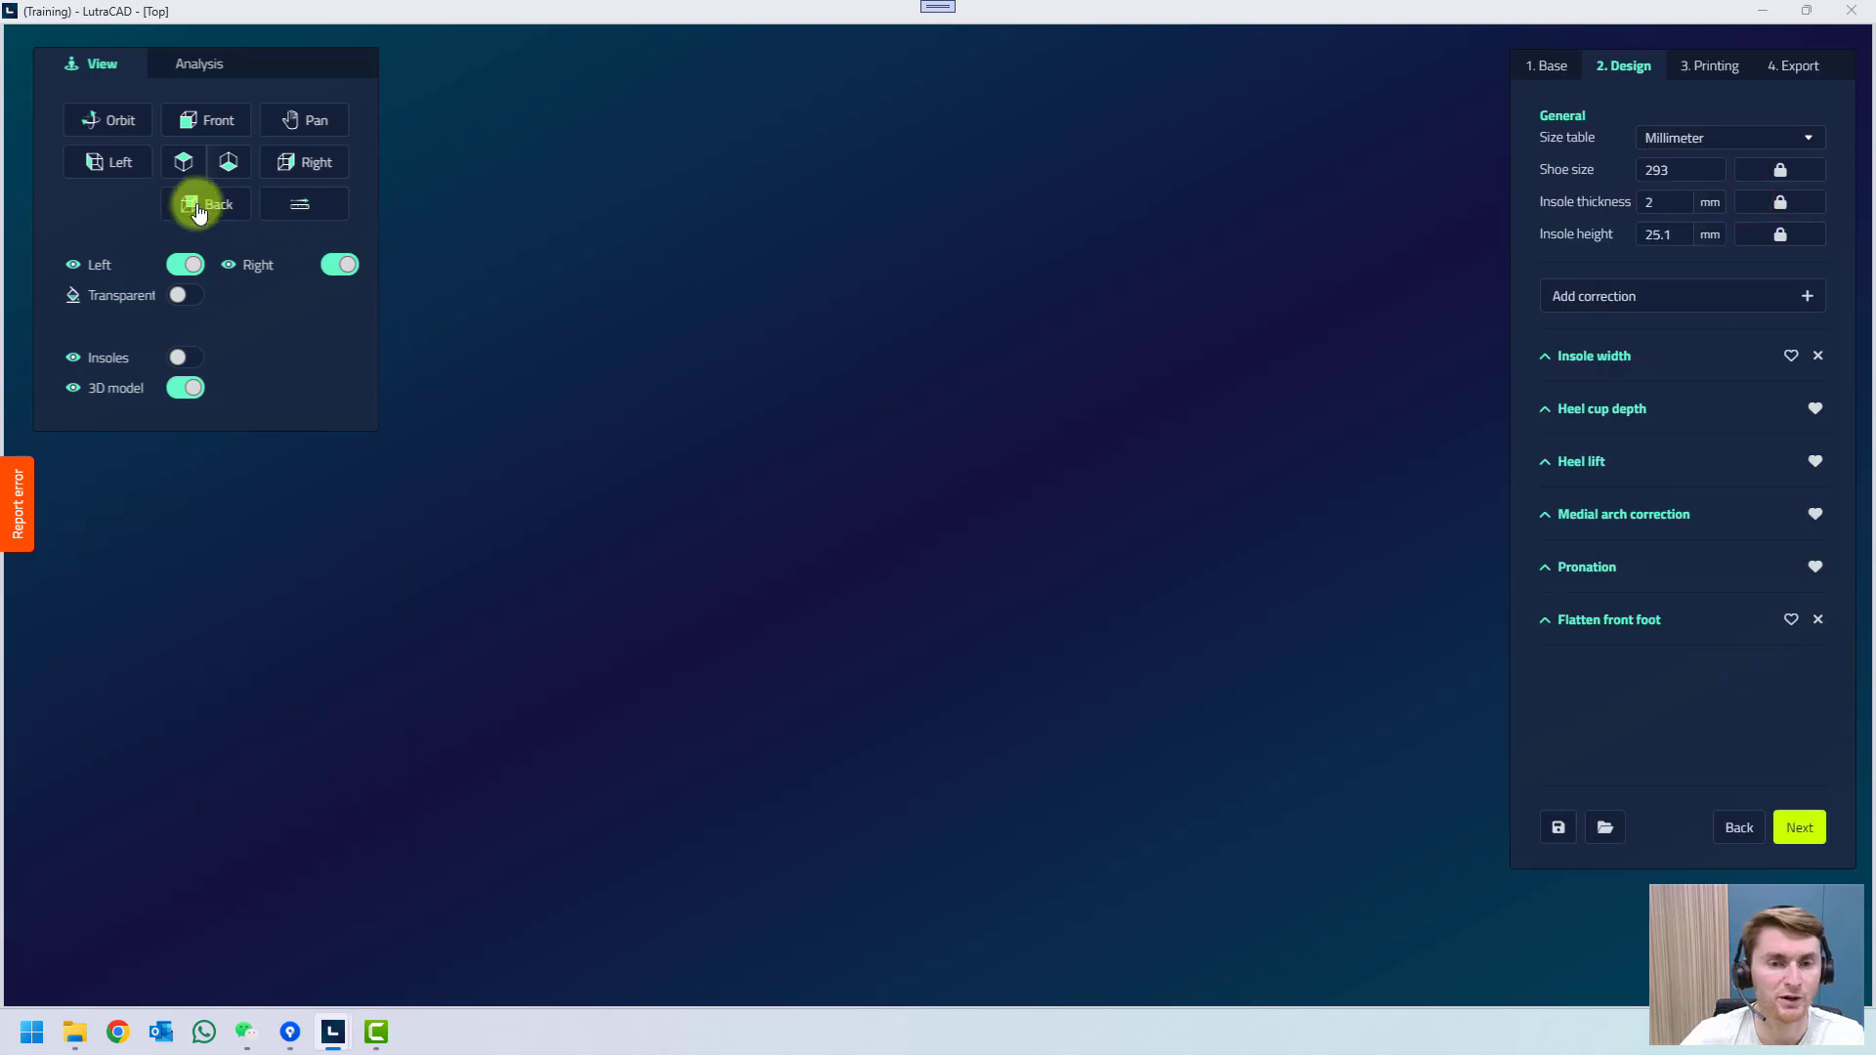
Show the insoles instead of the 3D scans in the Top view and add the left metatarsal pad to the library as "New element".
click(182, 161)
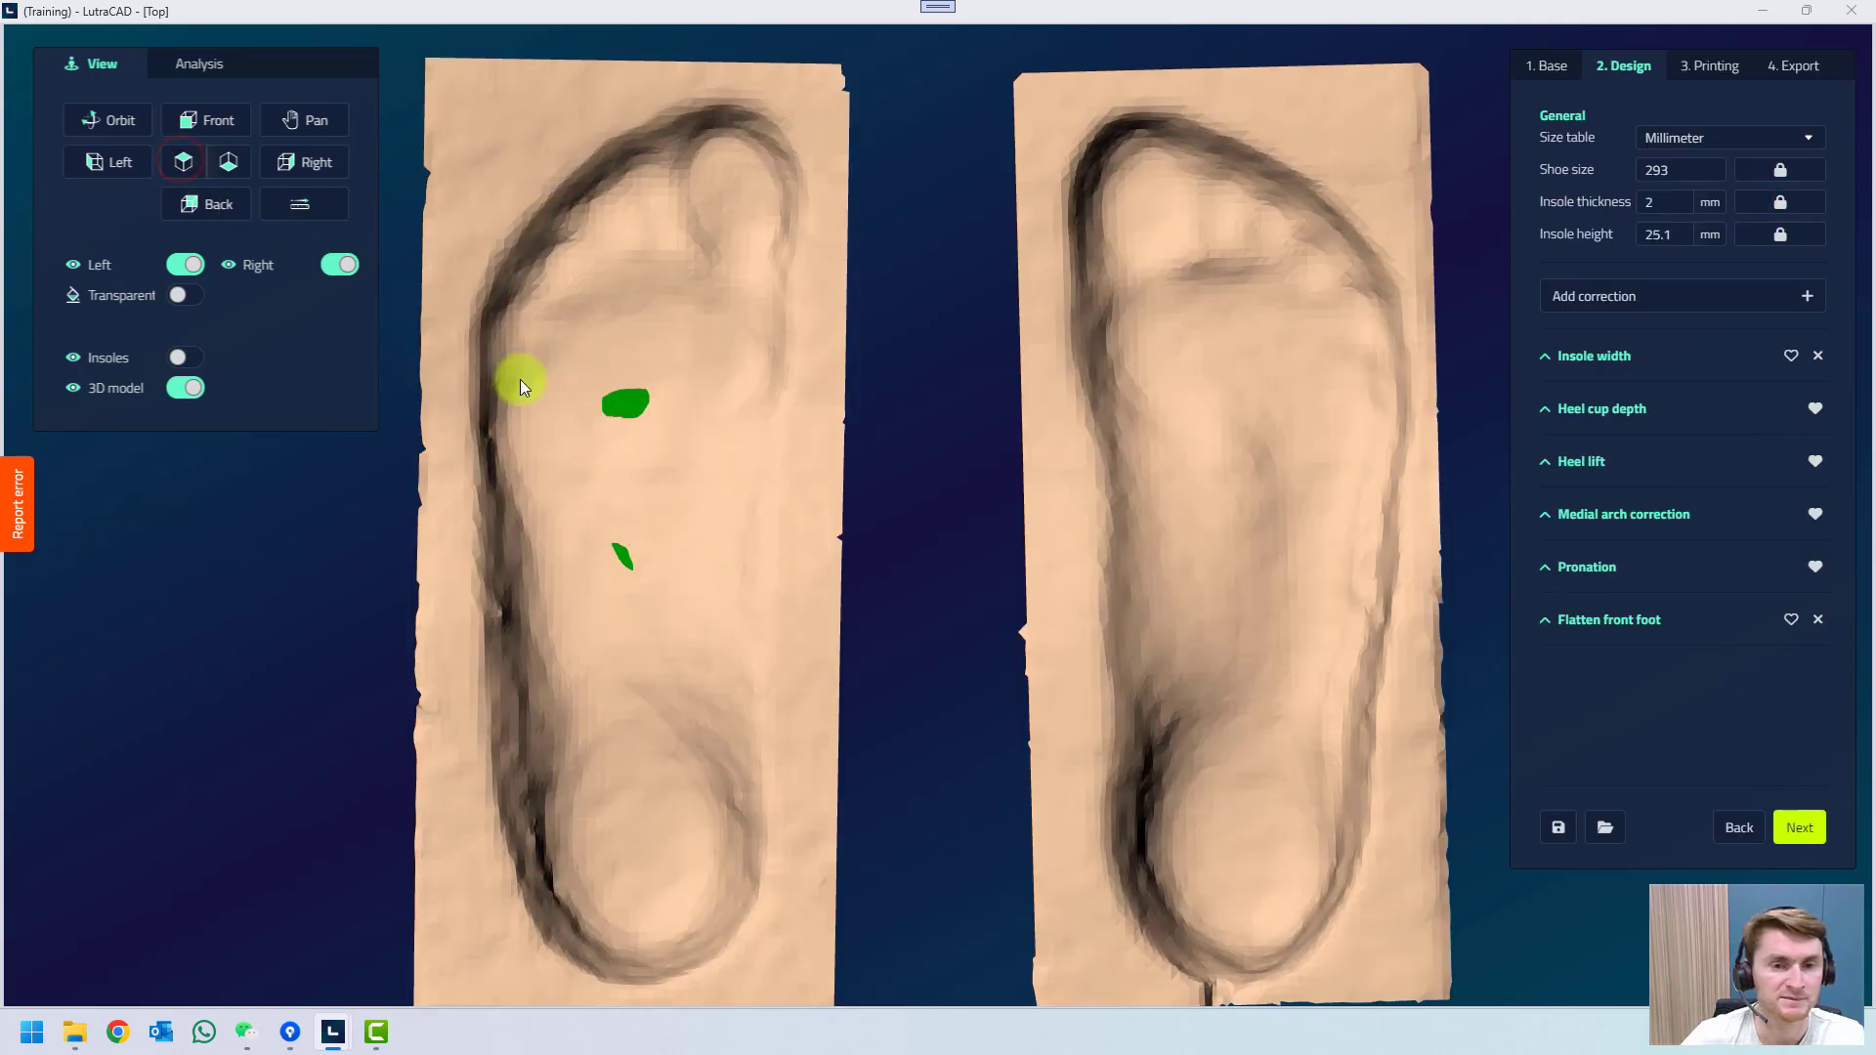
click(190, 389)
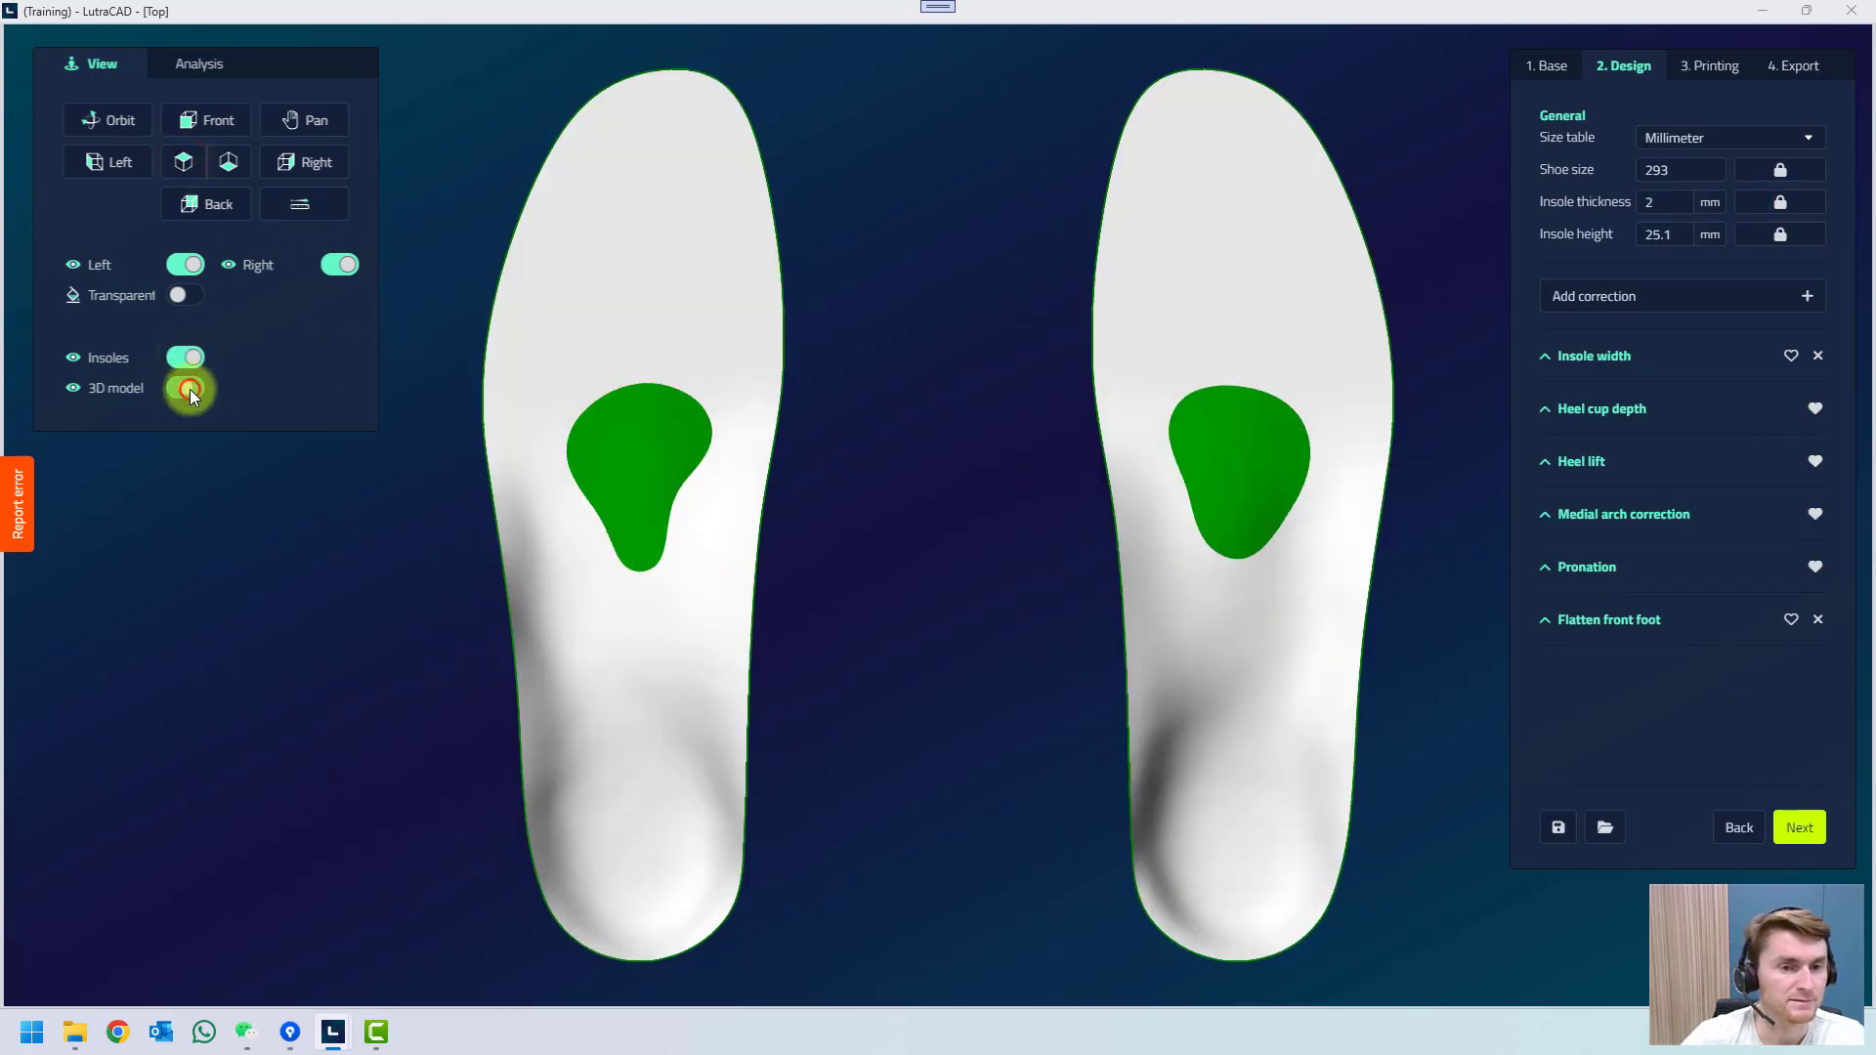
click(636, 447)
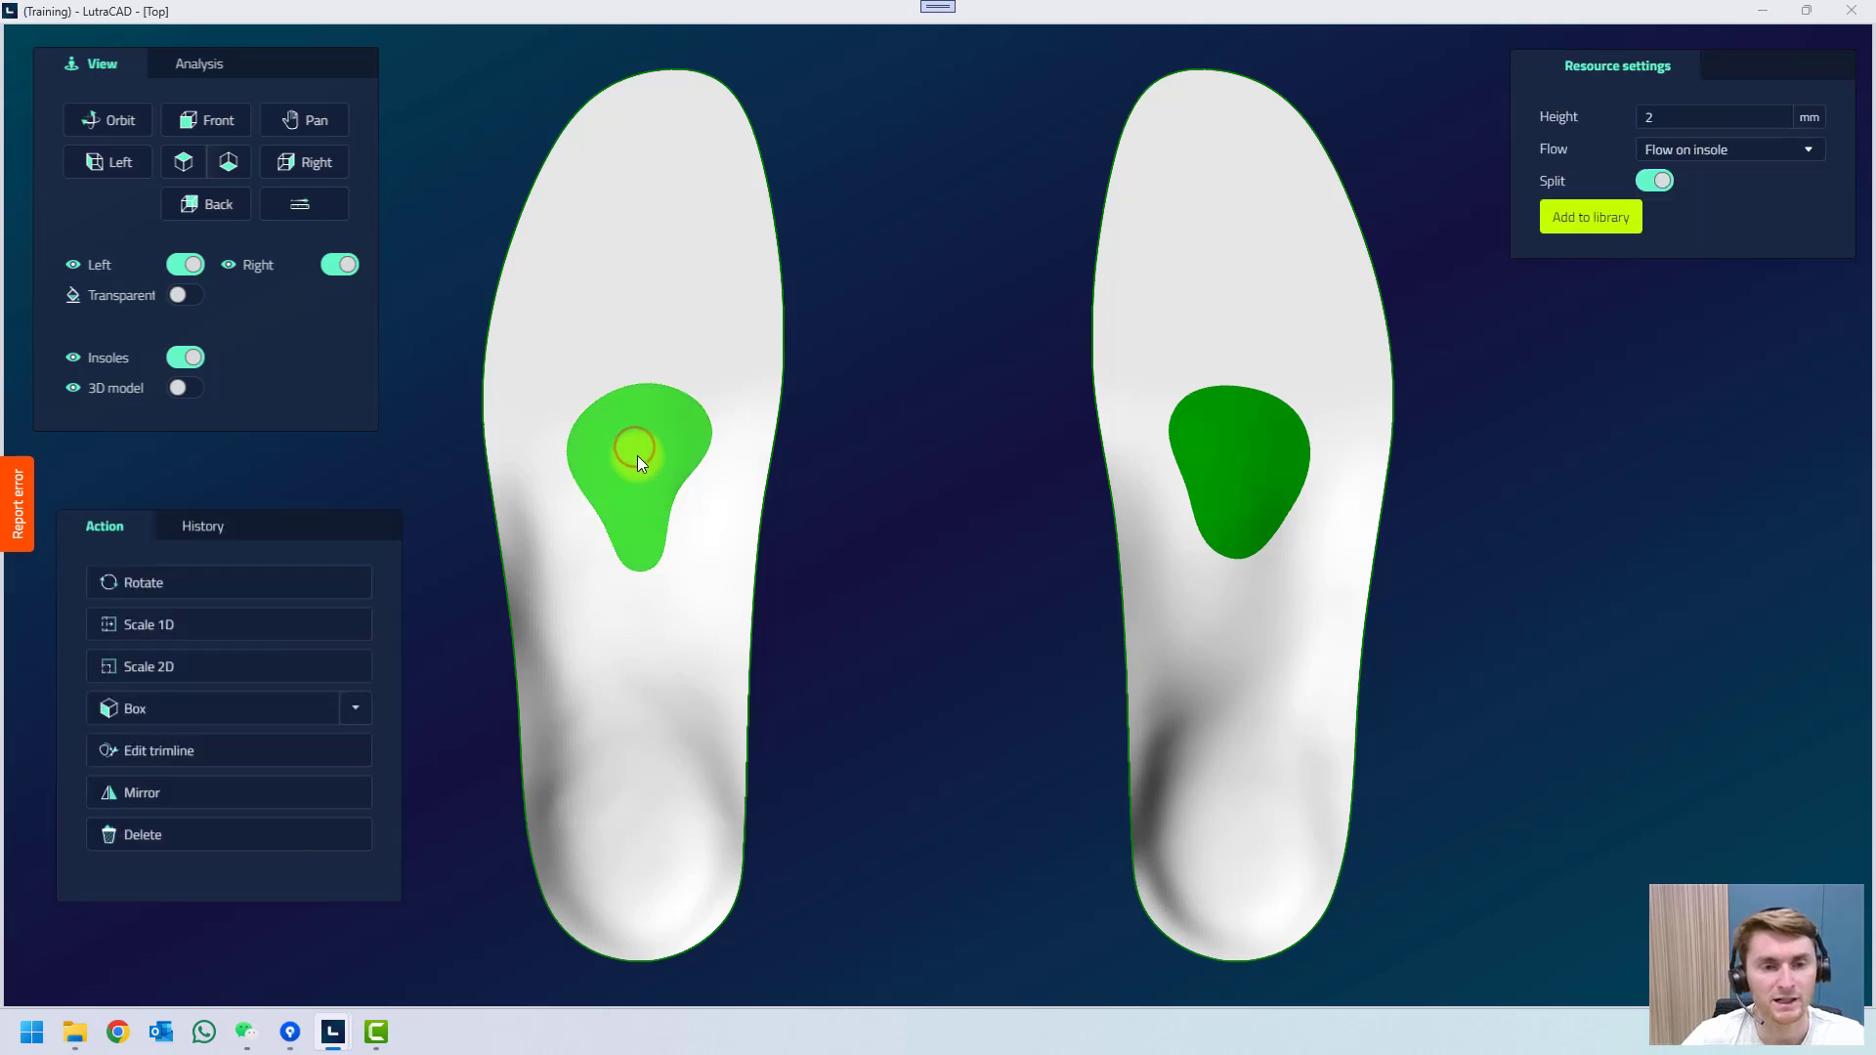
click(1584, 225)
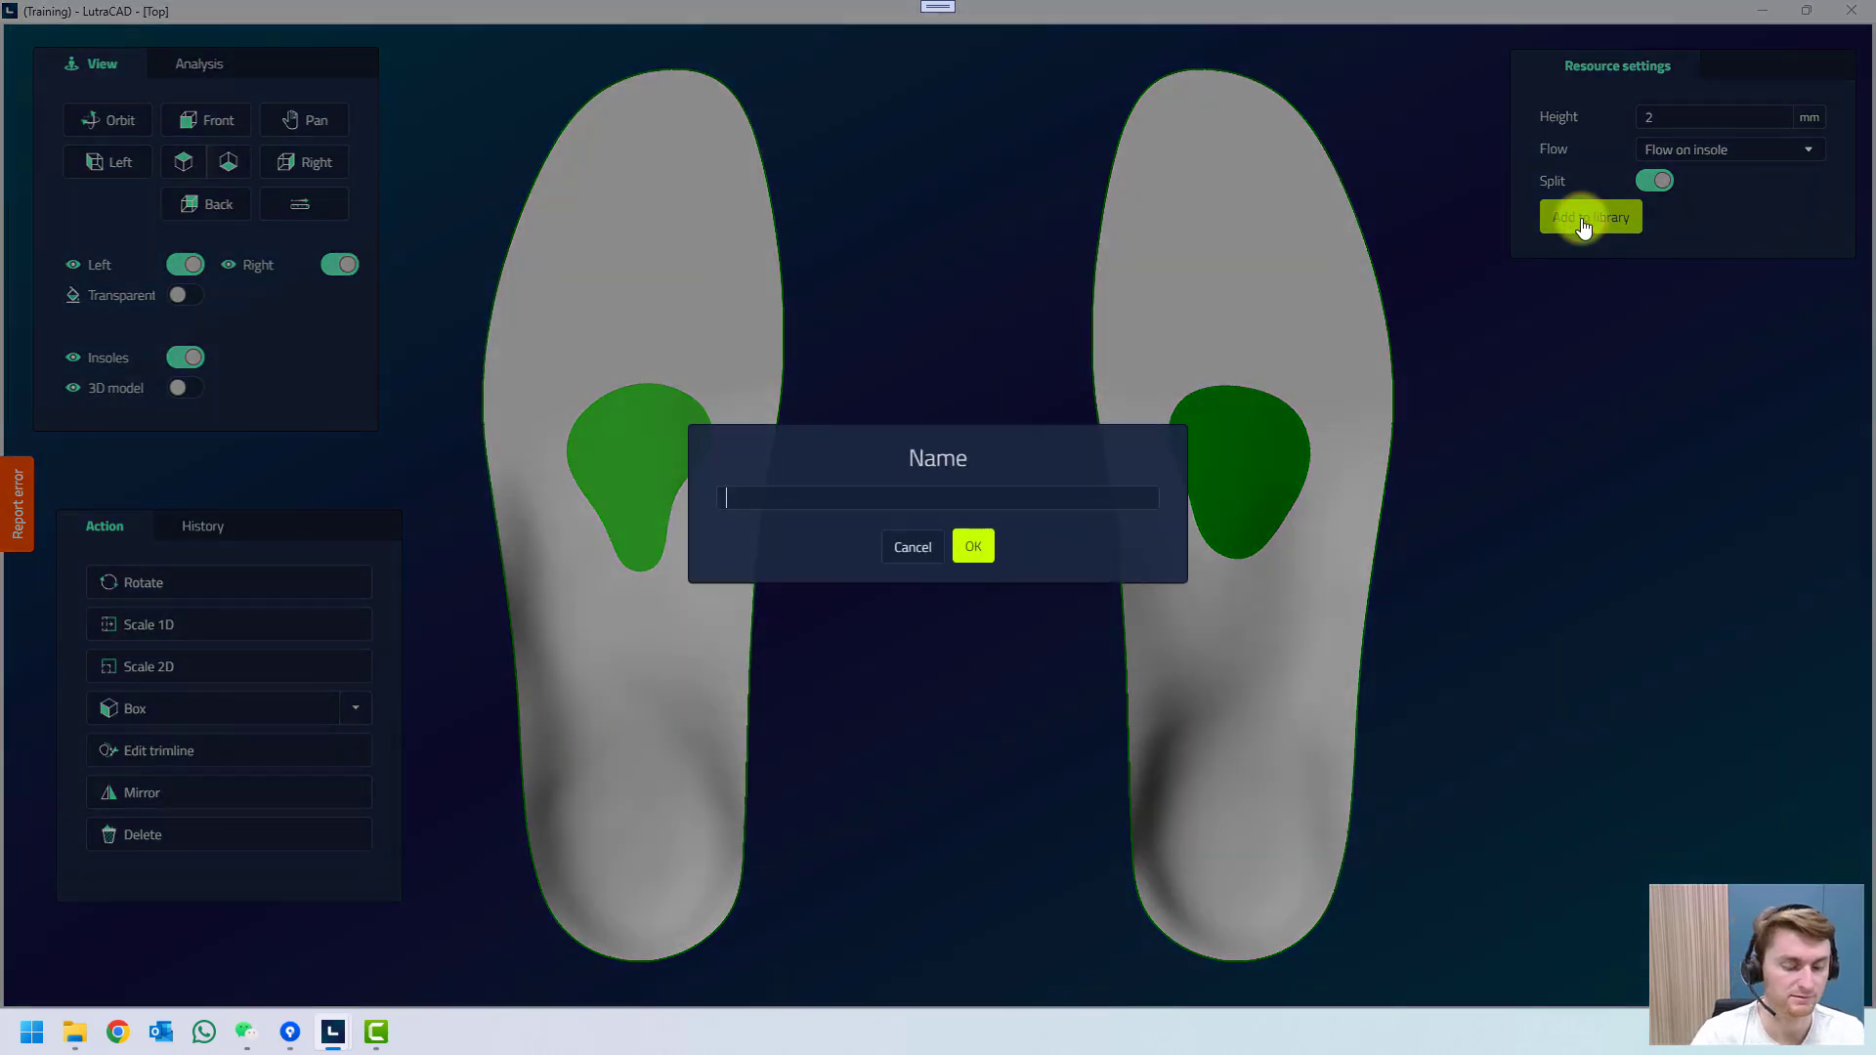
text(New element)
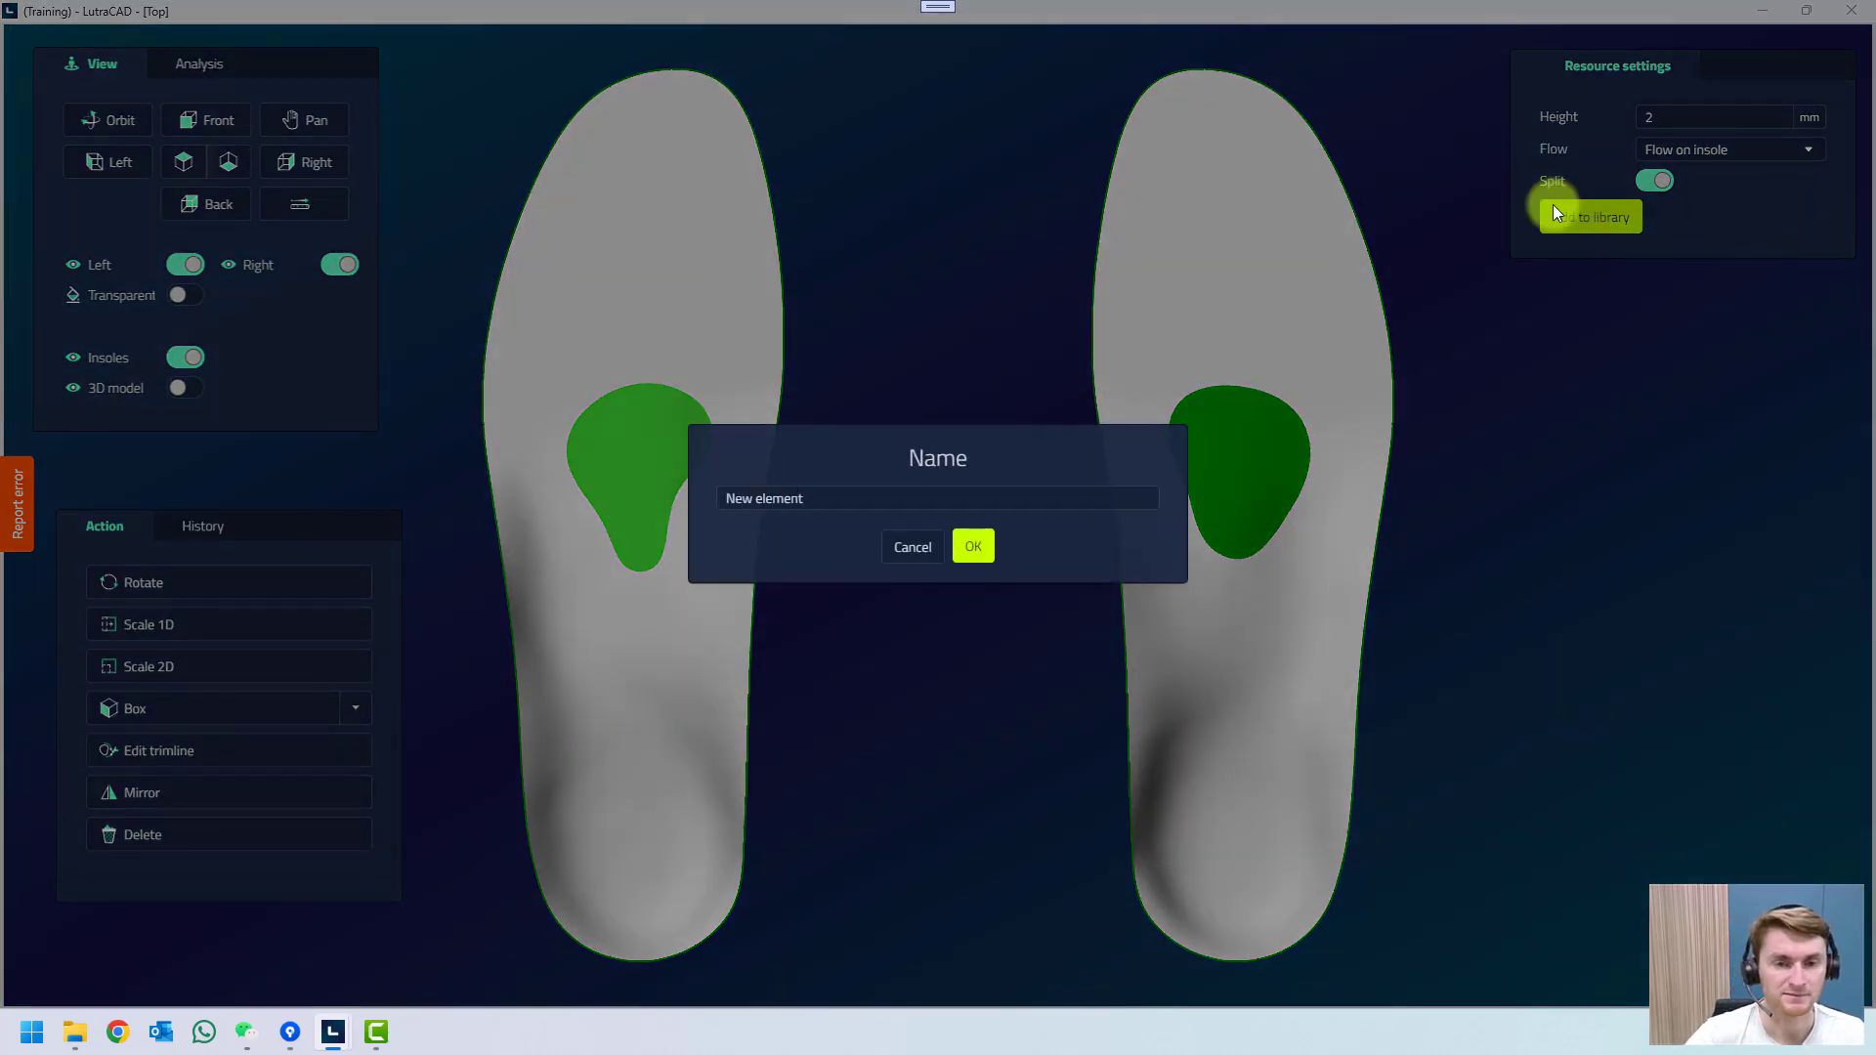
click(974, 550)
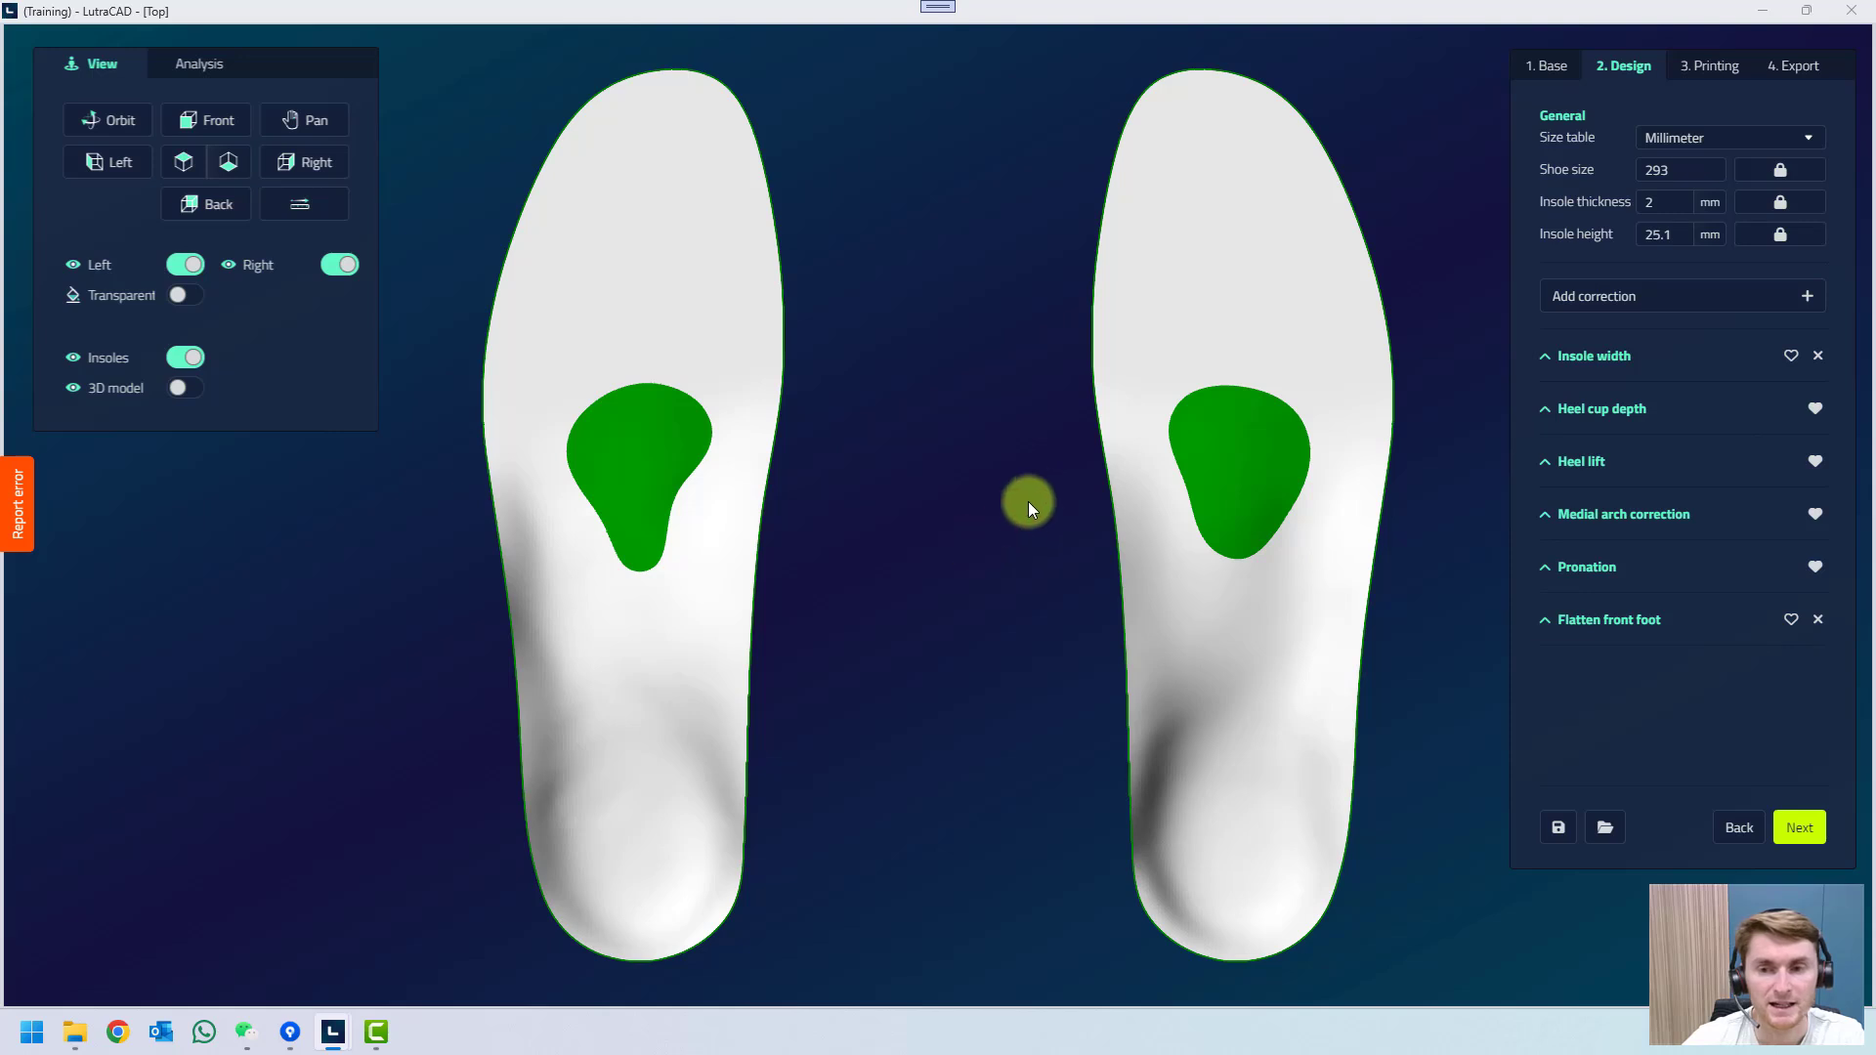
Look up the saved "New element" in the element library of the Base stage and leave without adding it.
click(1544, 69)
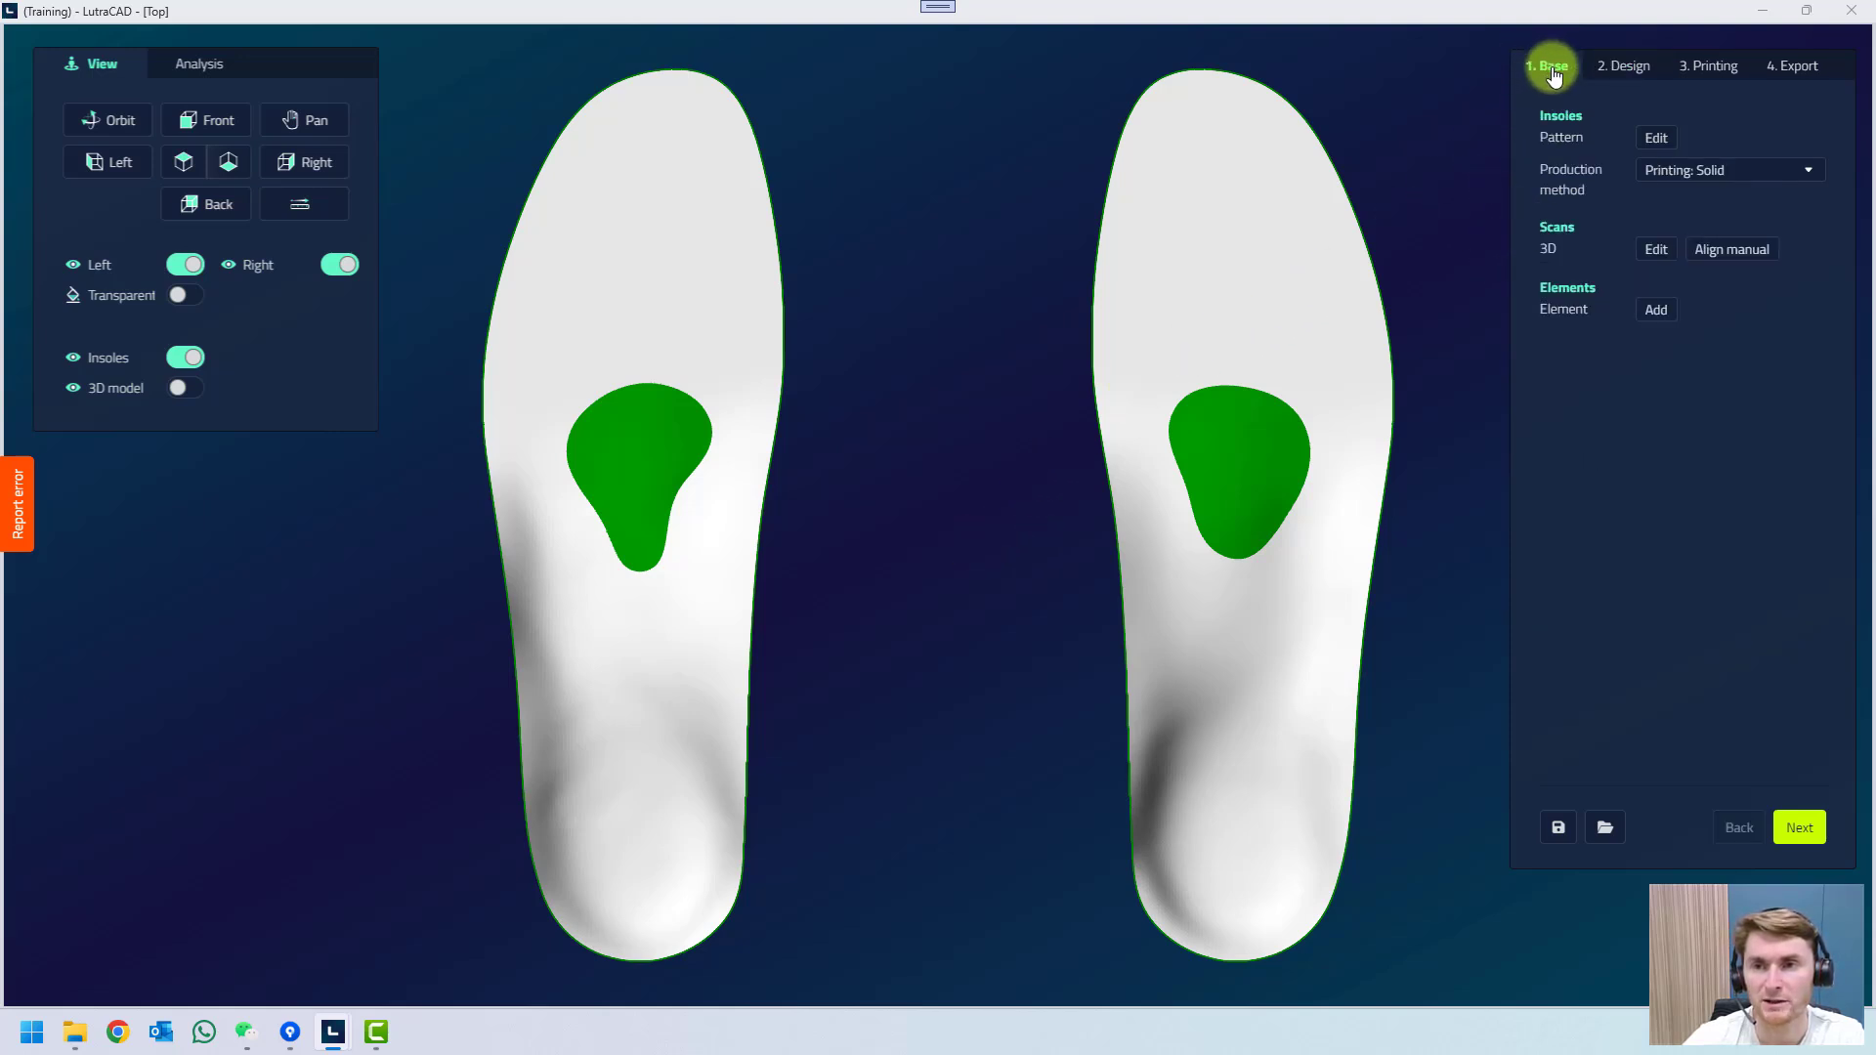
click(1657, 319)
drag(1366, 294, 1375, 801)
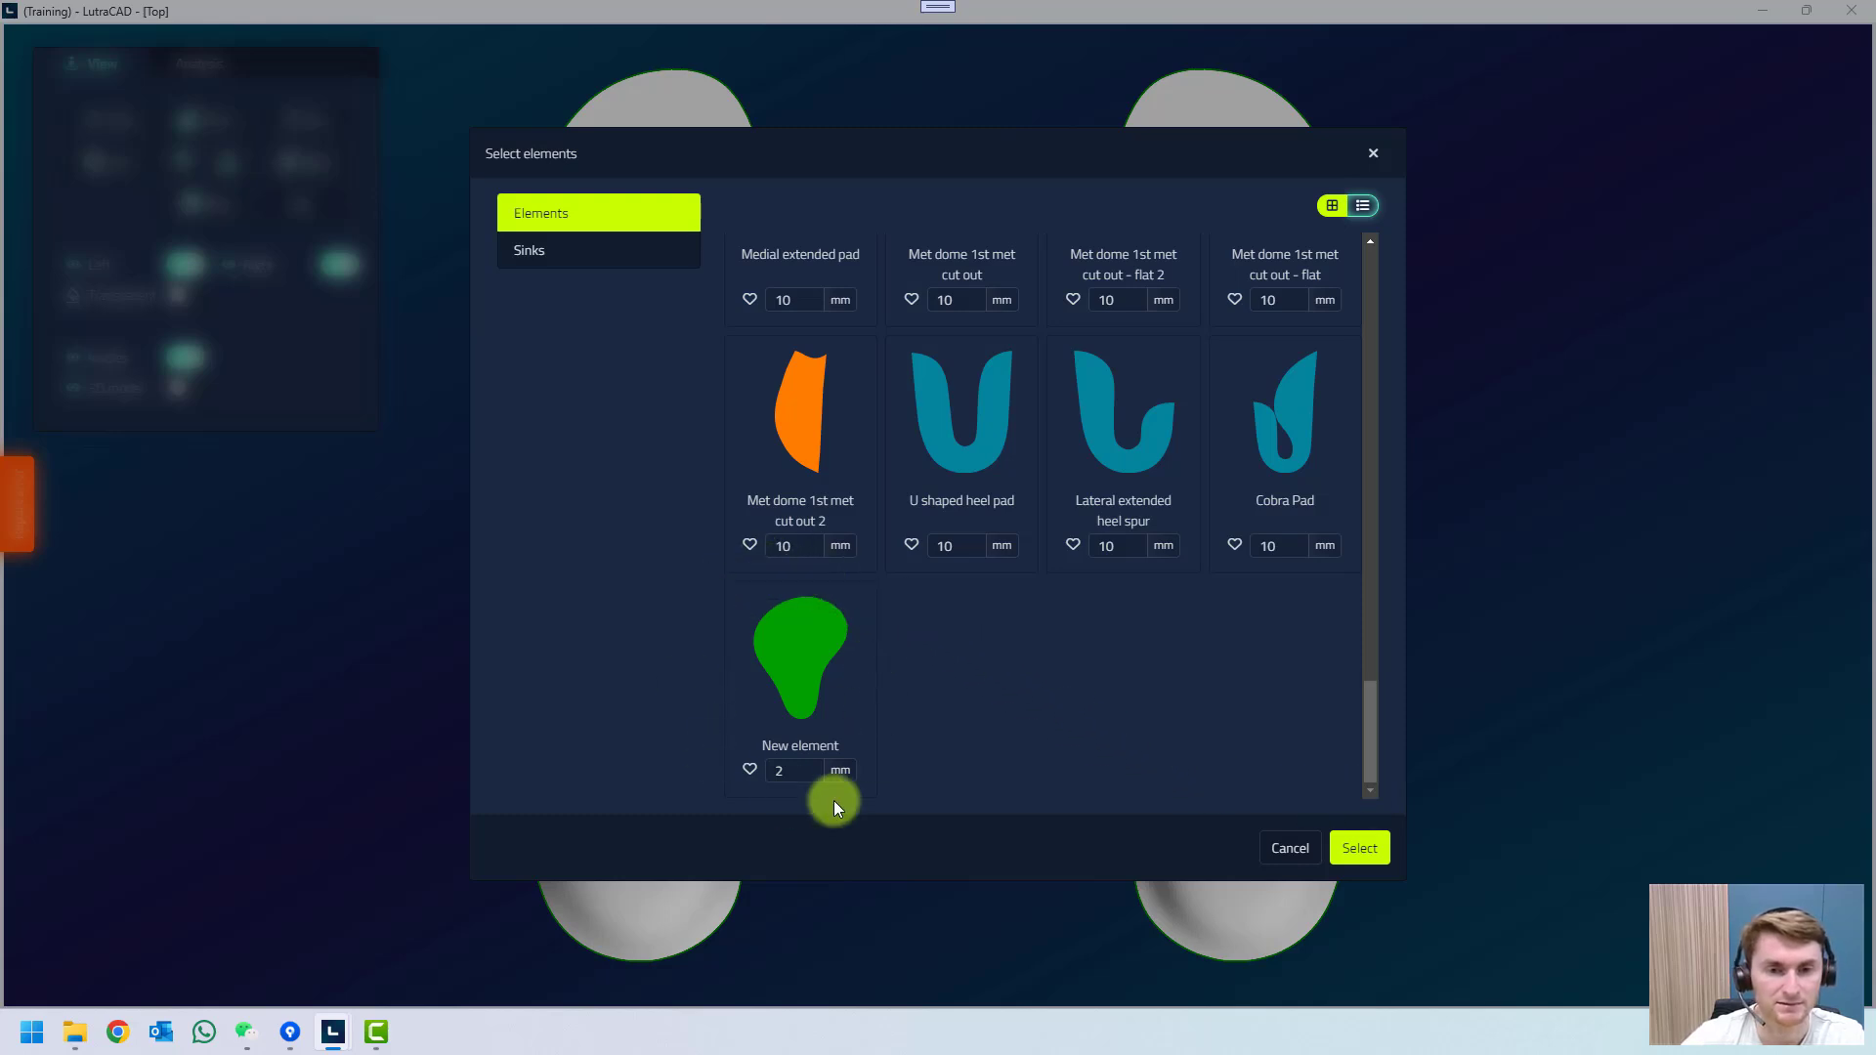
click(1281, 848)
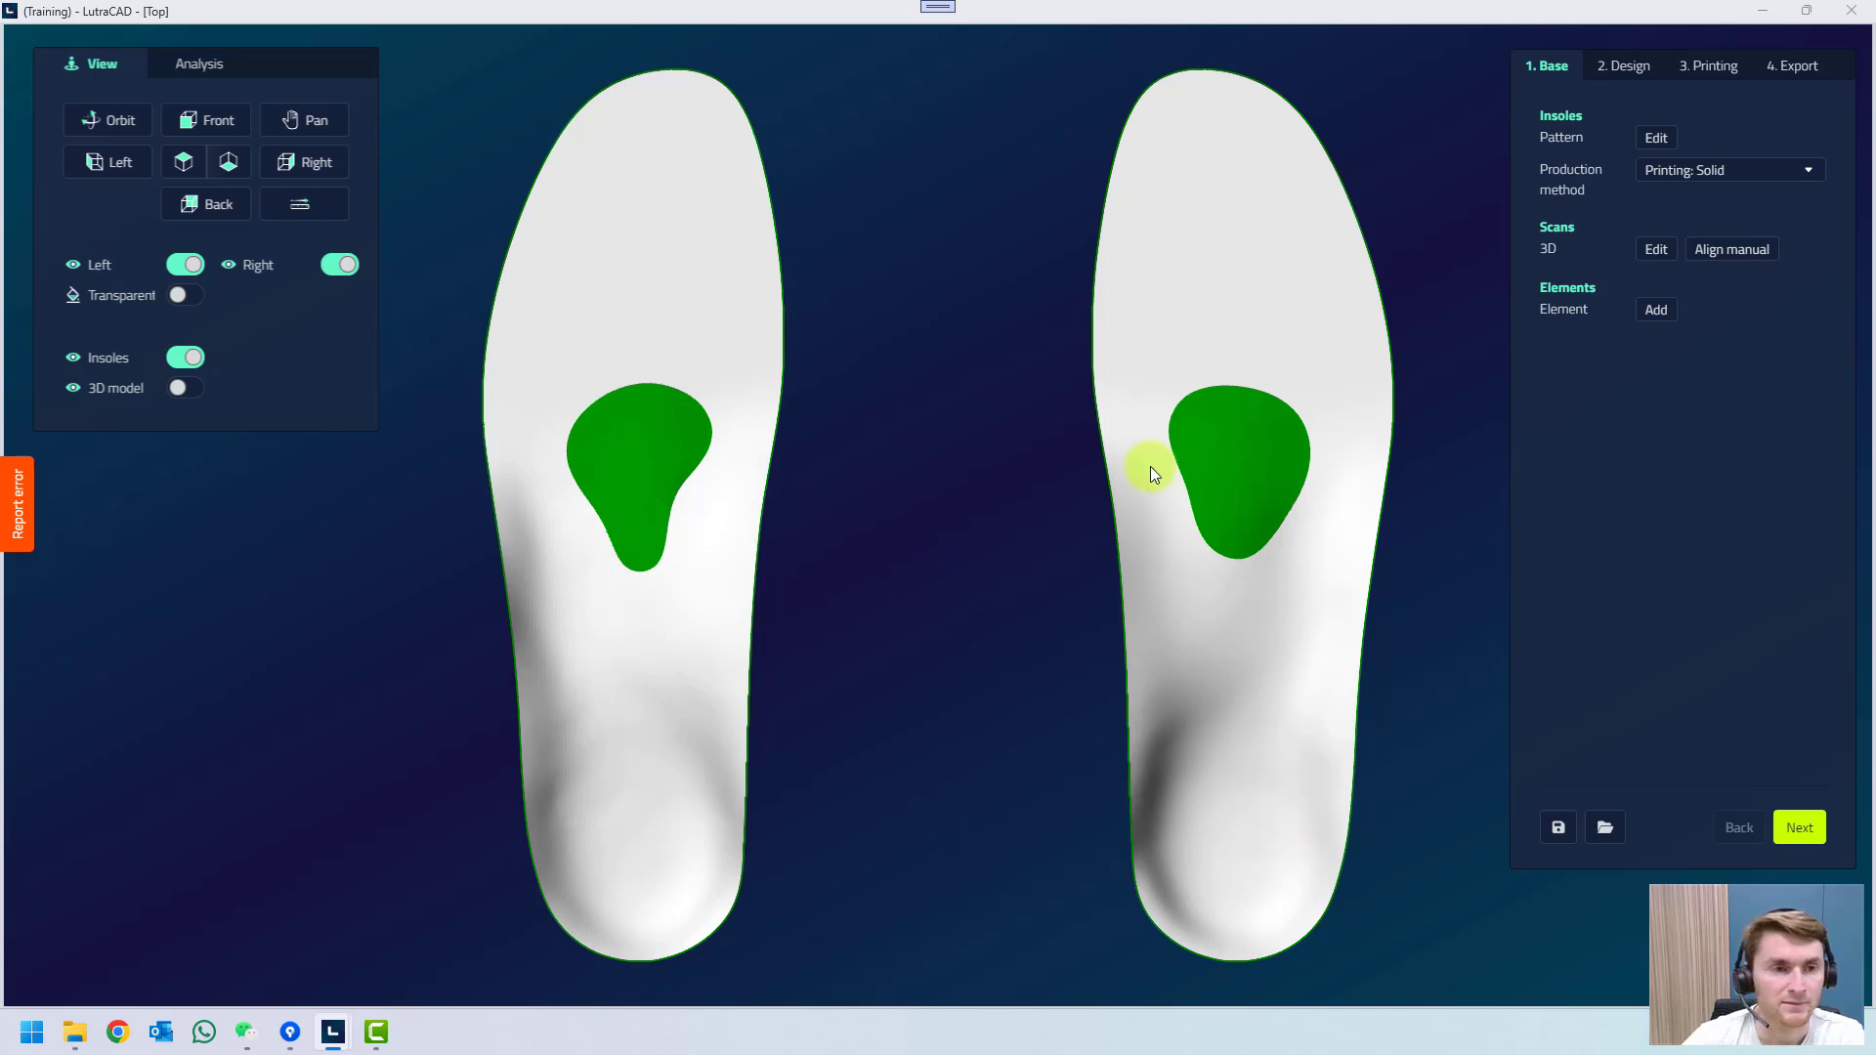
Delete the right insole's metatarsal pad and replace it with a mirrored copy of the left pad.
click(1237, 446)
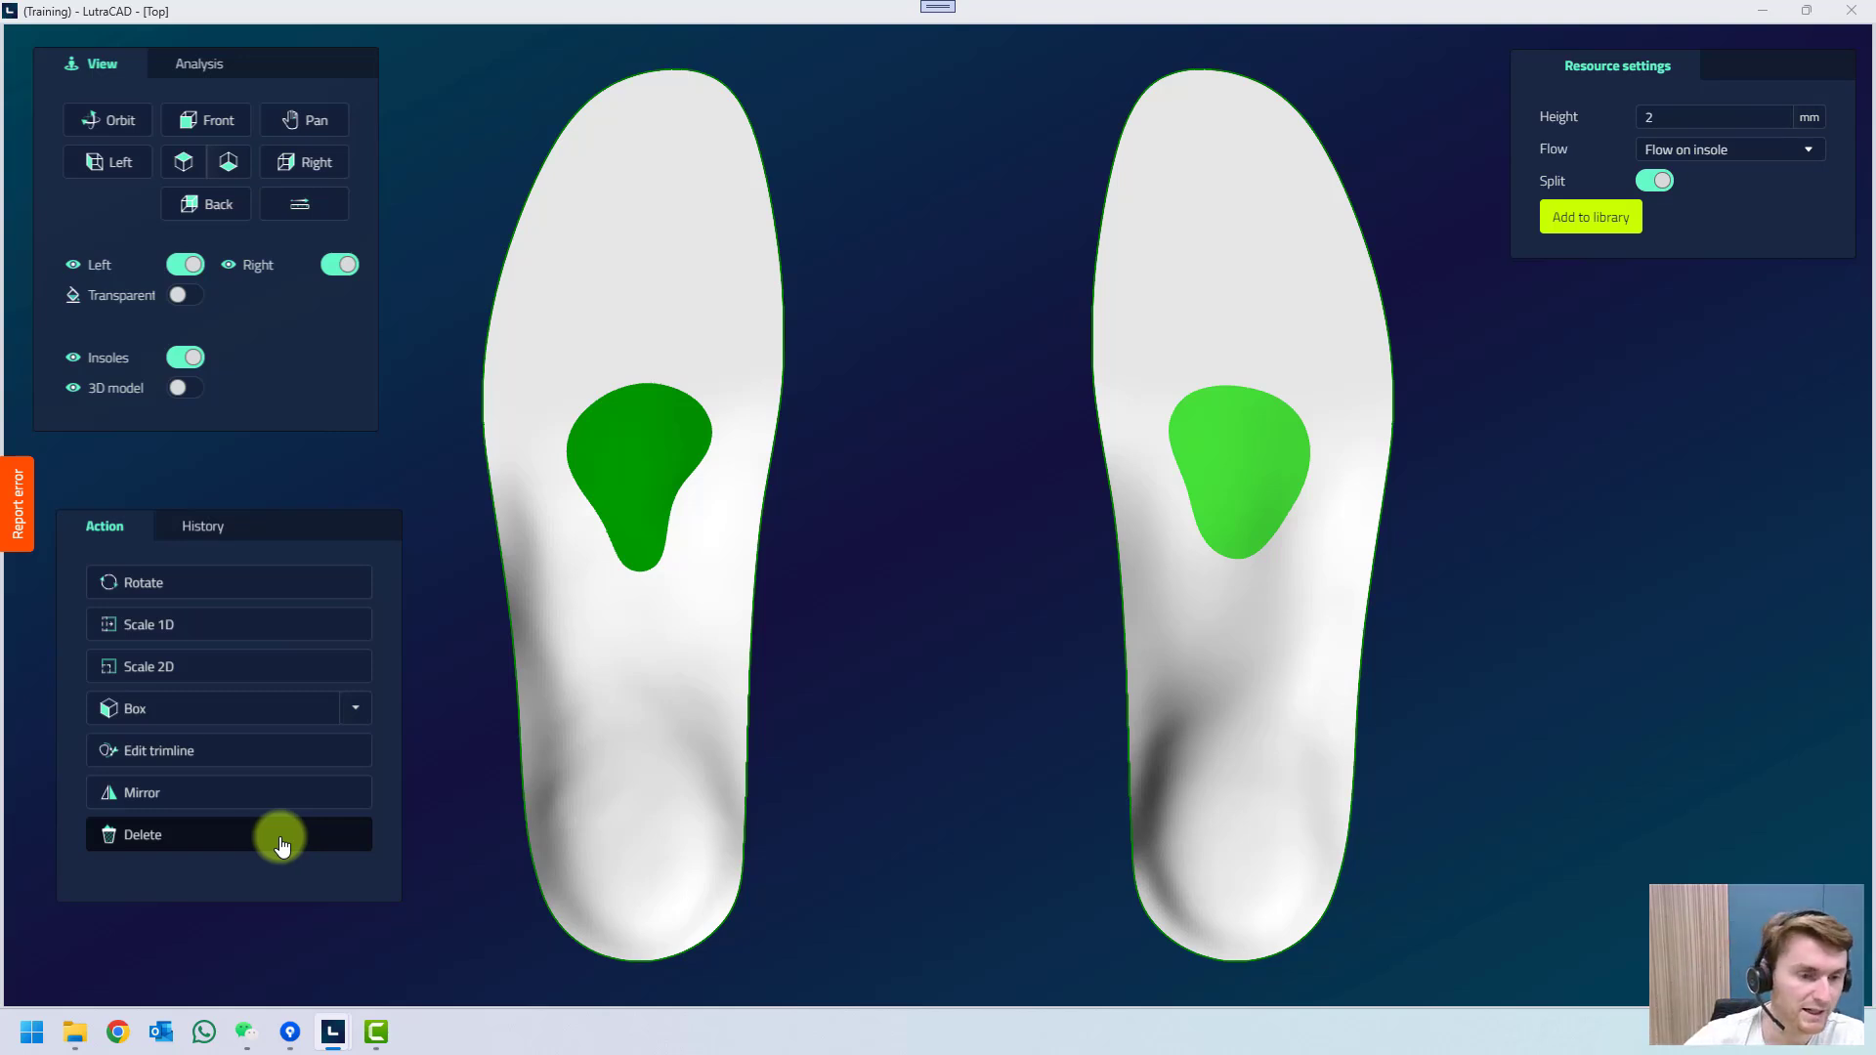
click(156, 840)
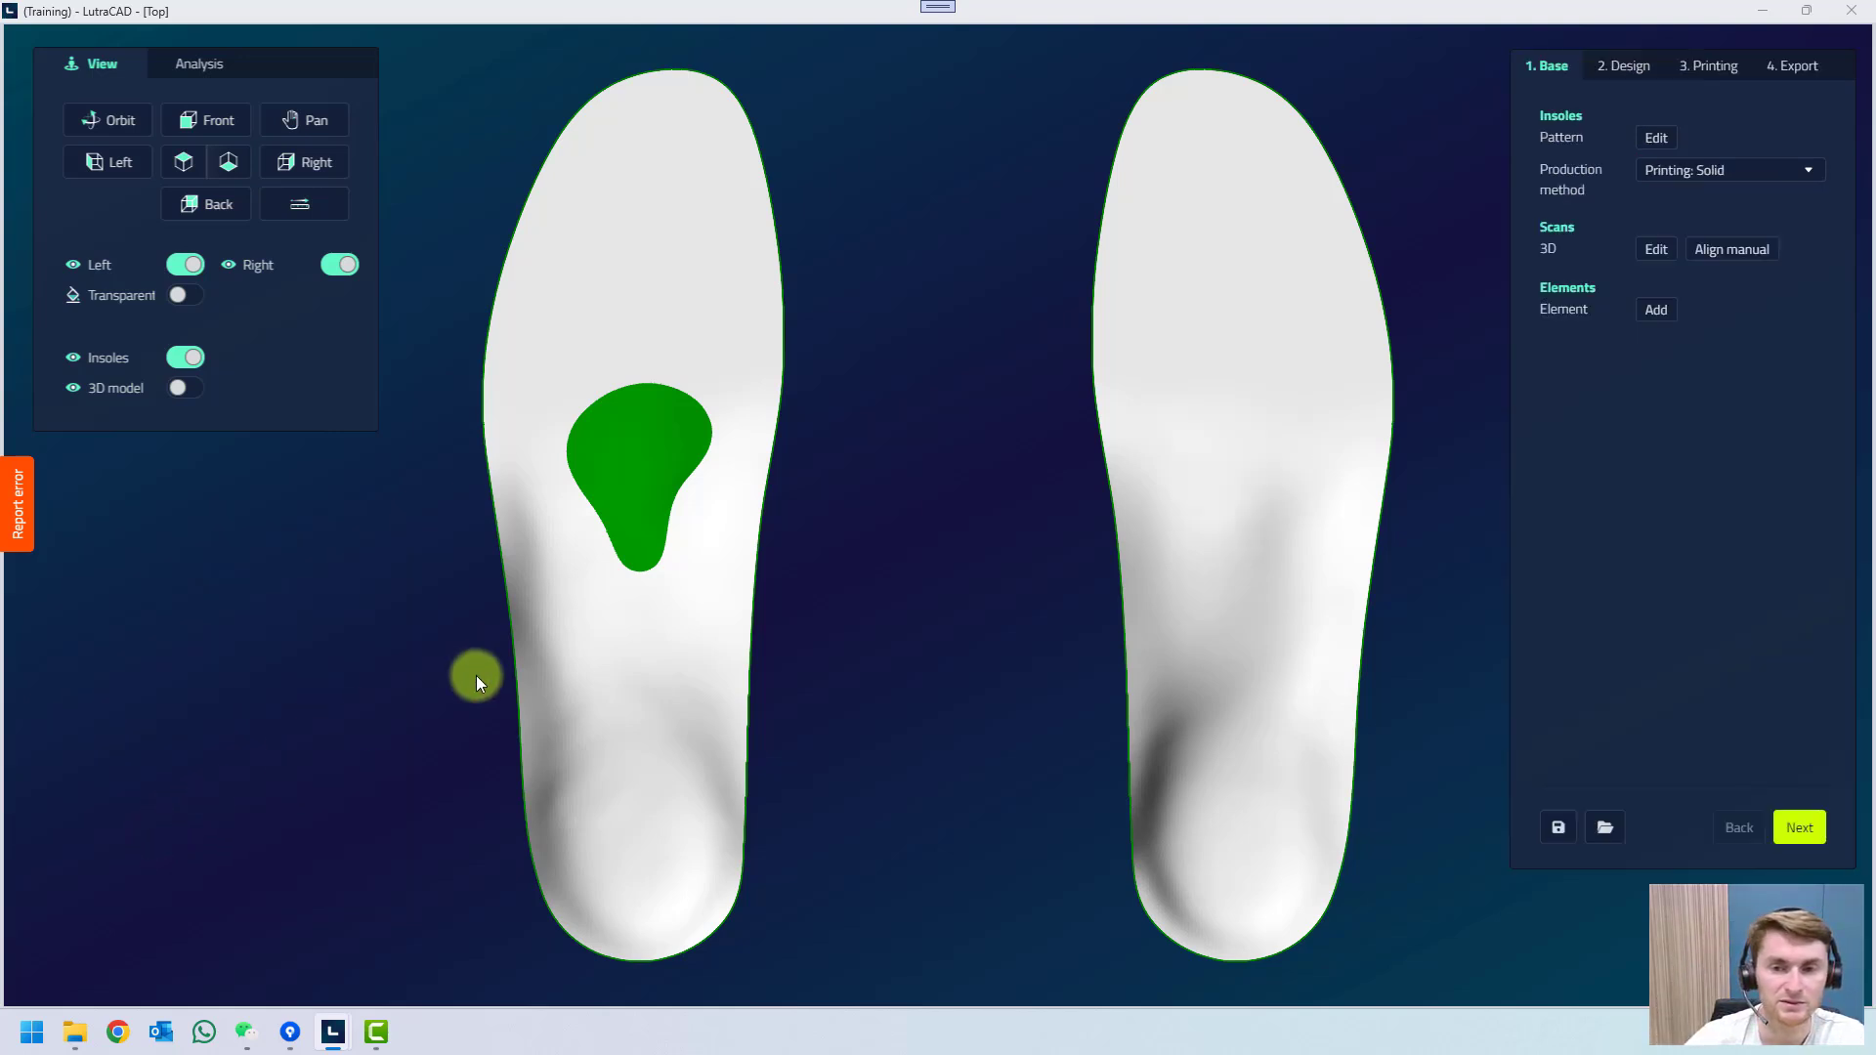
click(617, 465)
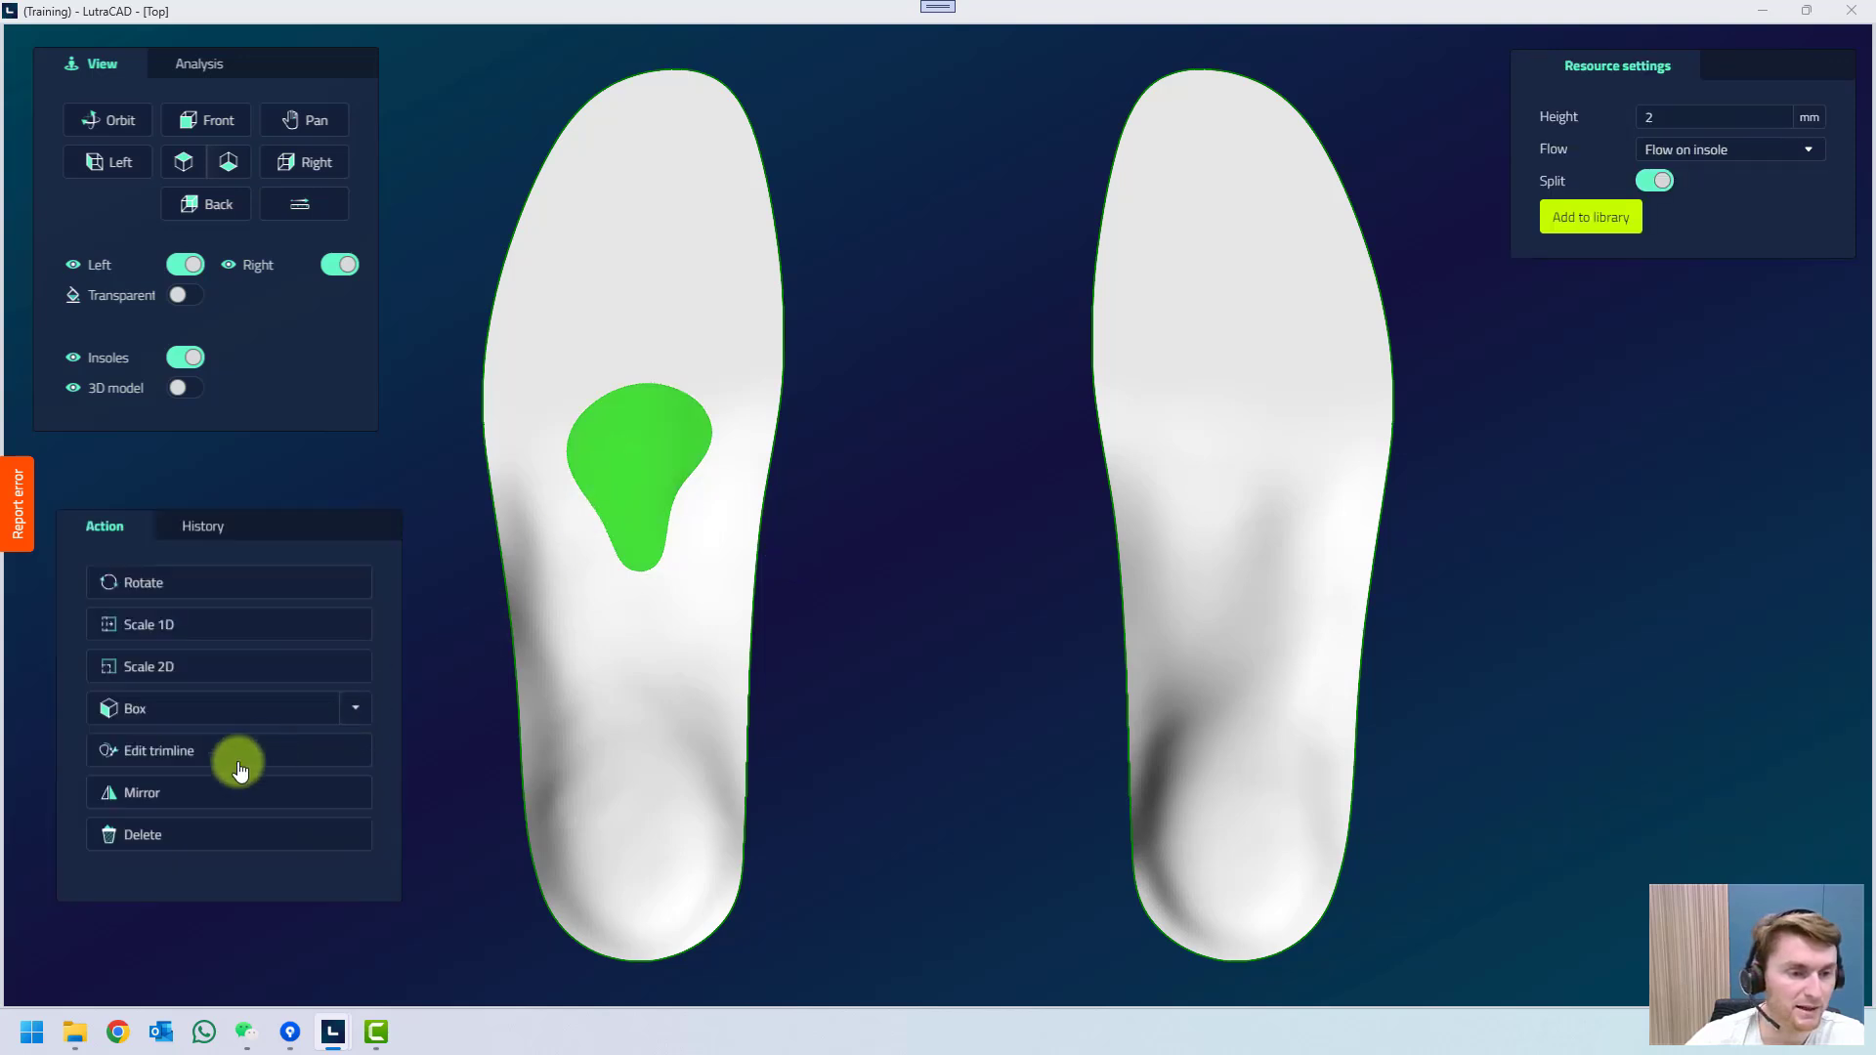
click(139, 801)
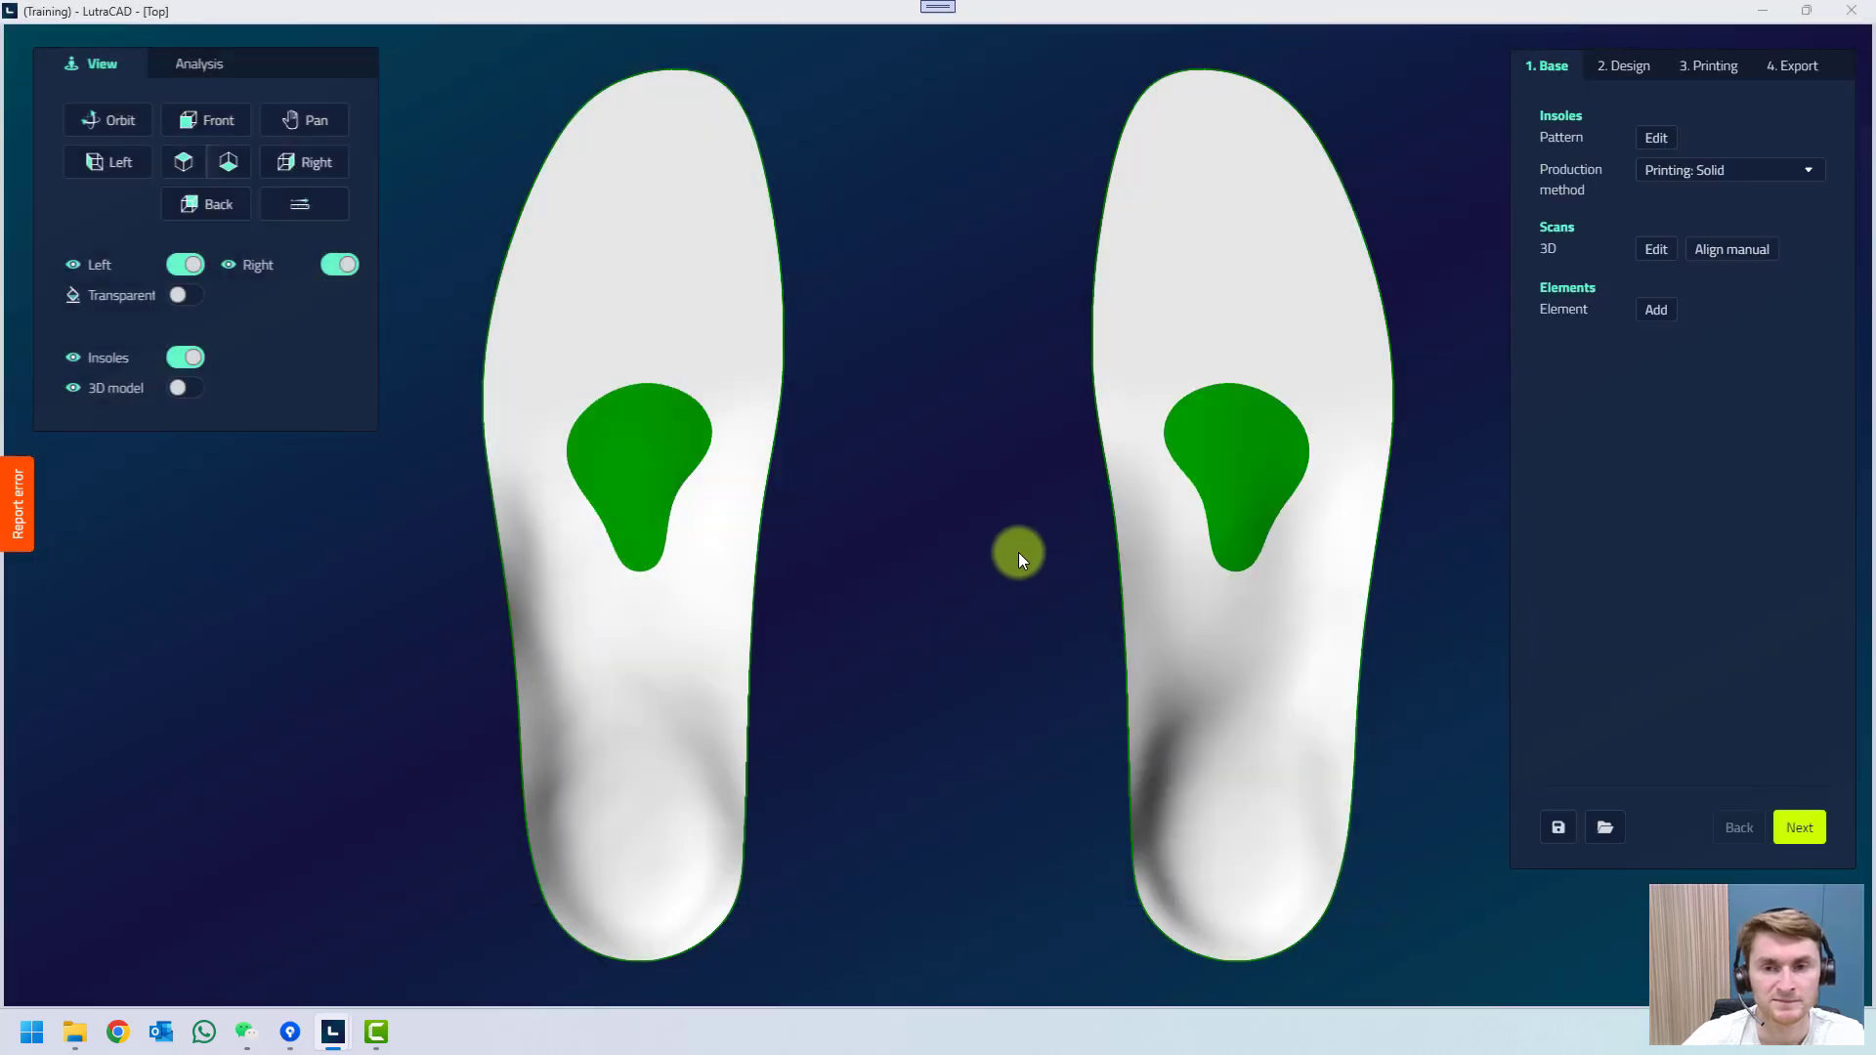
Nudge the mirrored metatarsal pad on the right insole slightly towards the heel.
click(1241, 454)
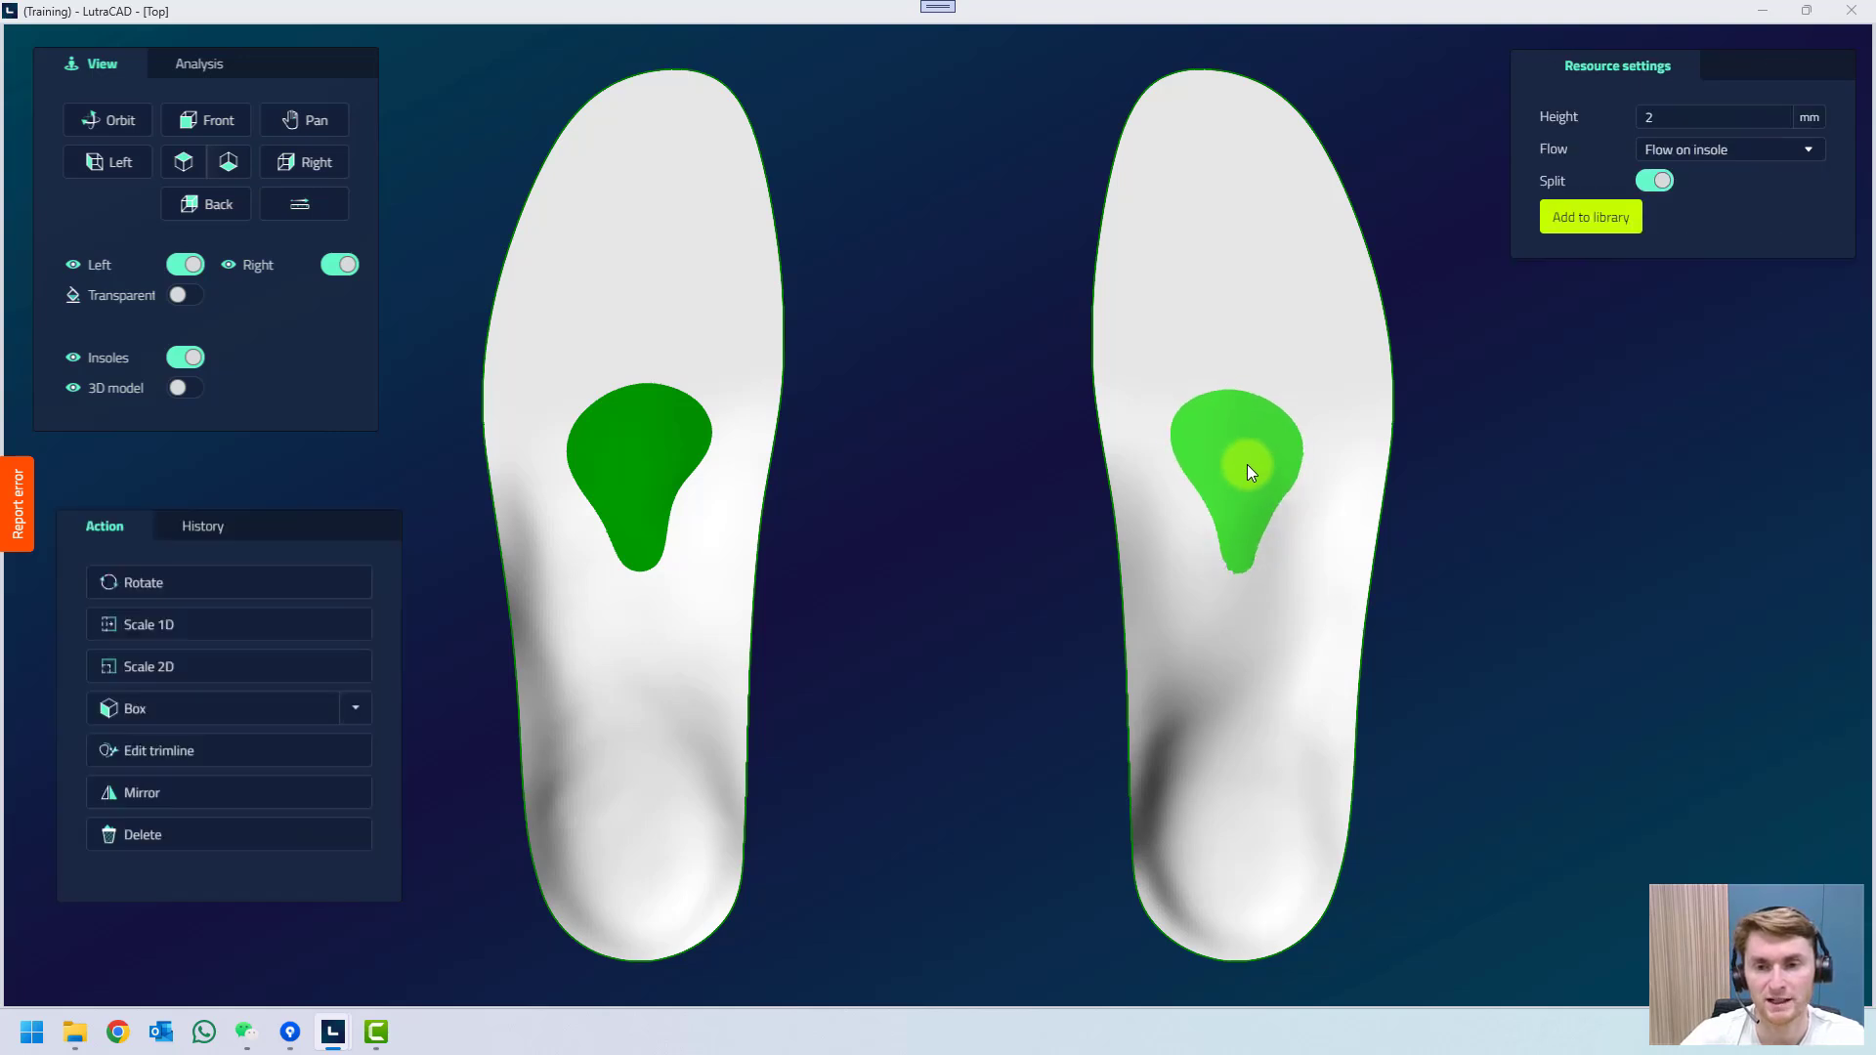
click(1023, 432)
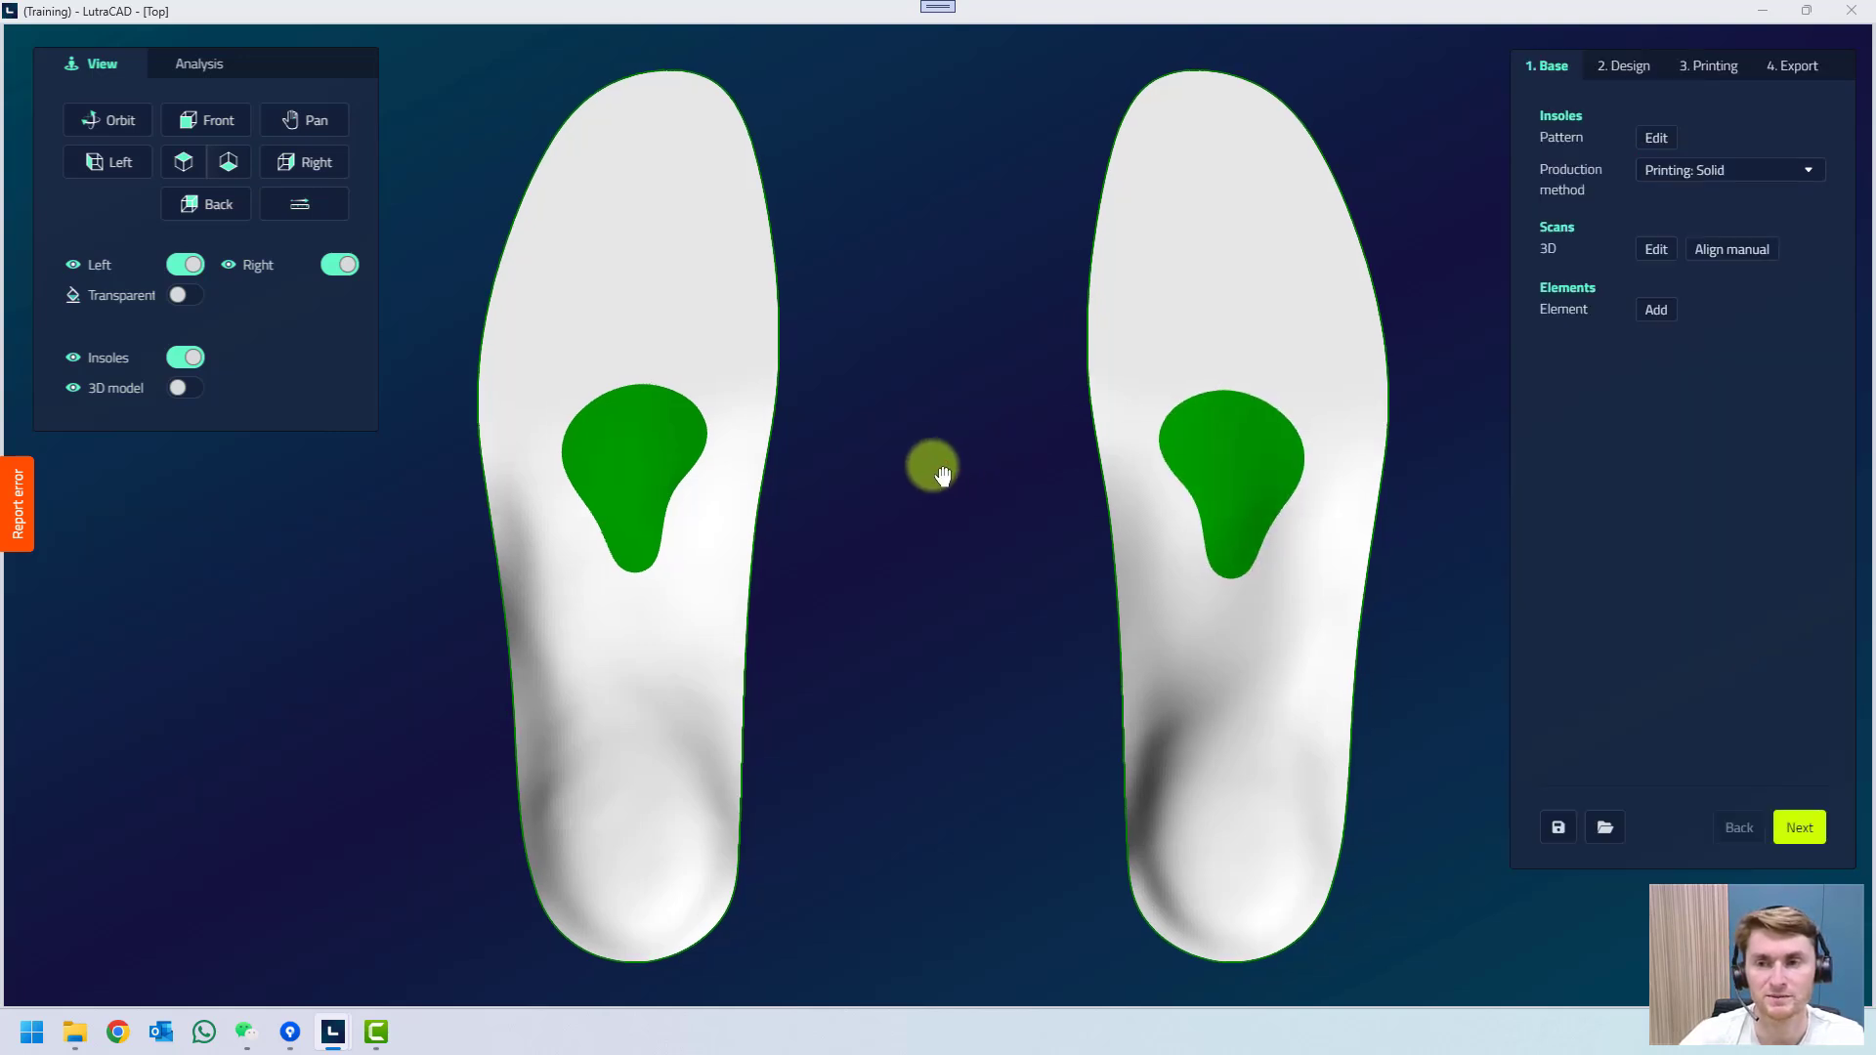
middle_drag(943, 476, 861, 502)
Return to the Design stage and look through the corrections available to add.
click(1800, 827)
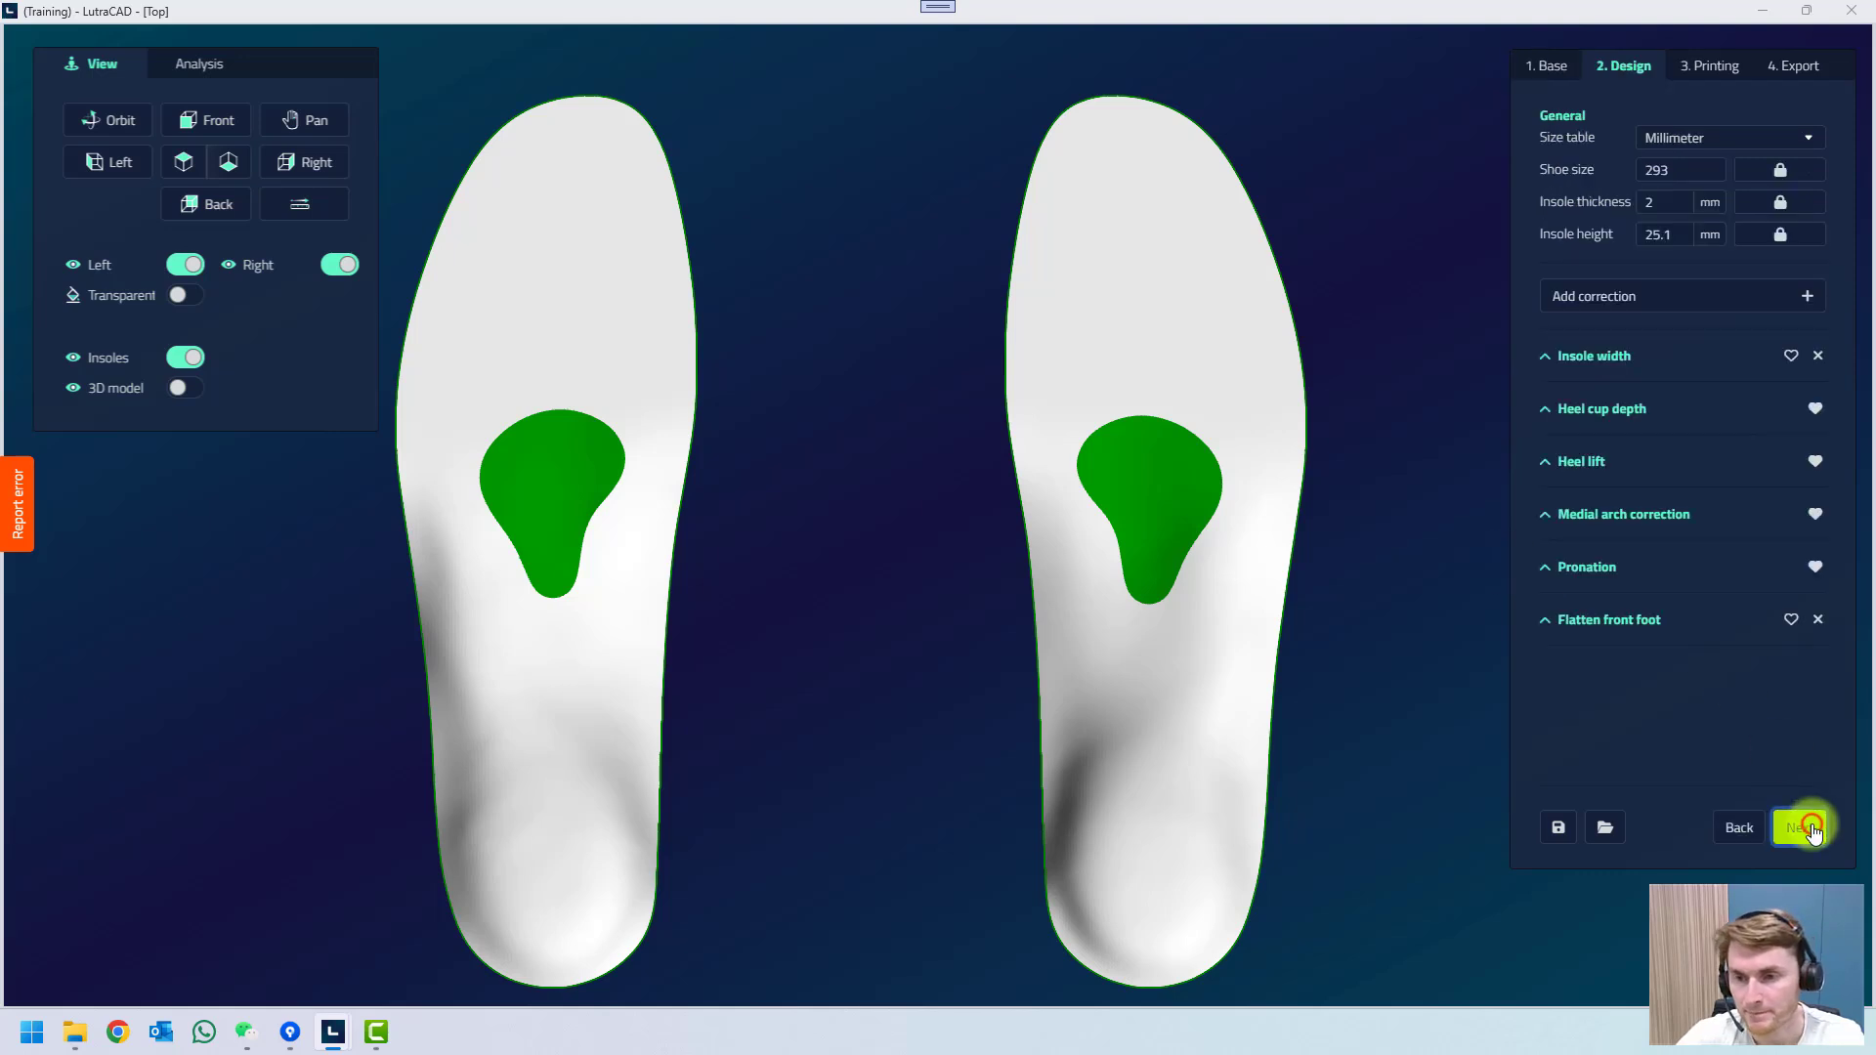
click(1598, 299)
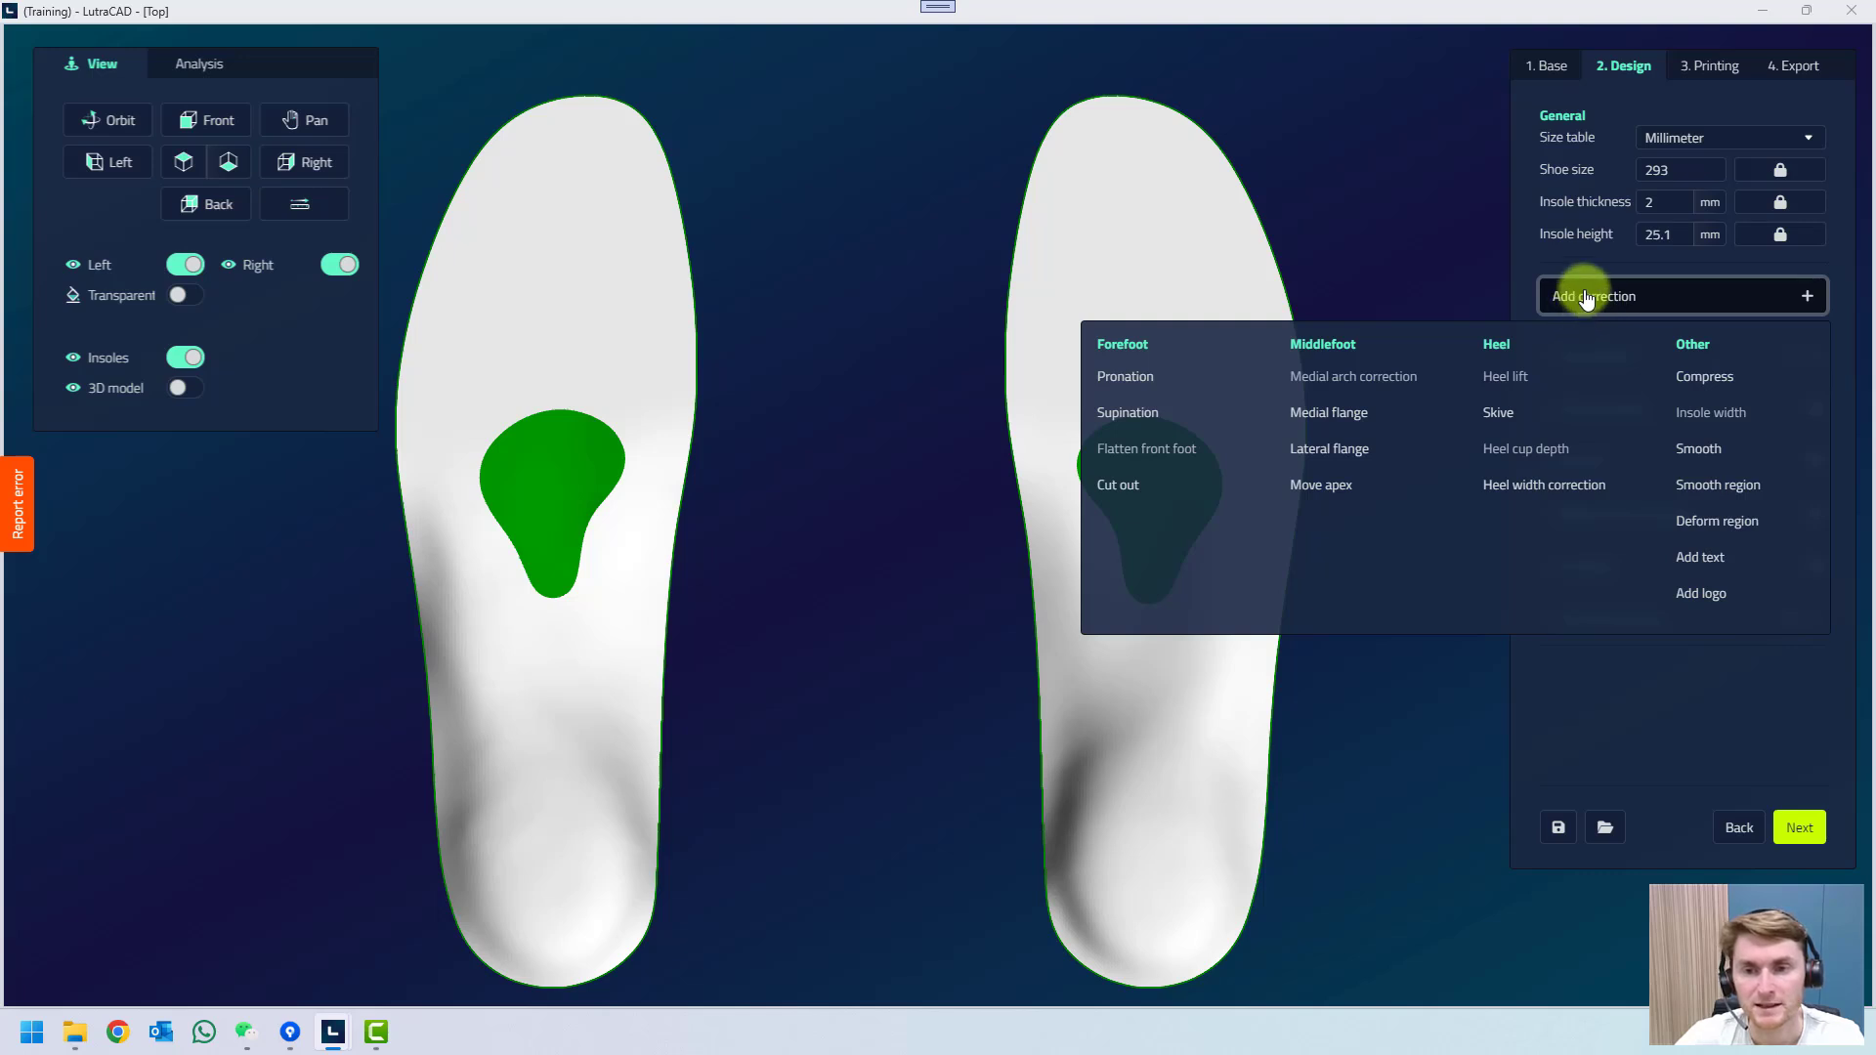
click(1585, 293)
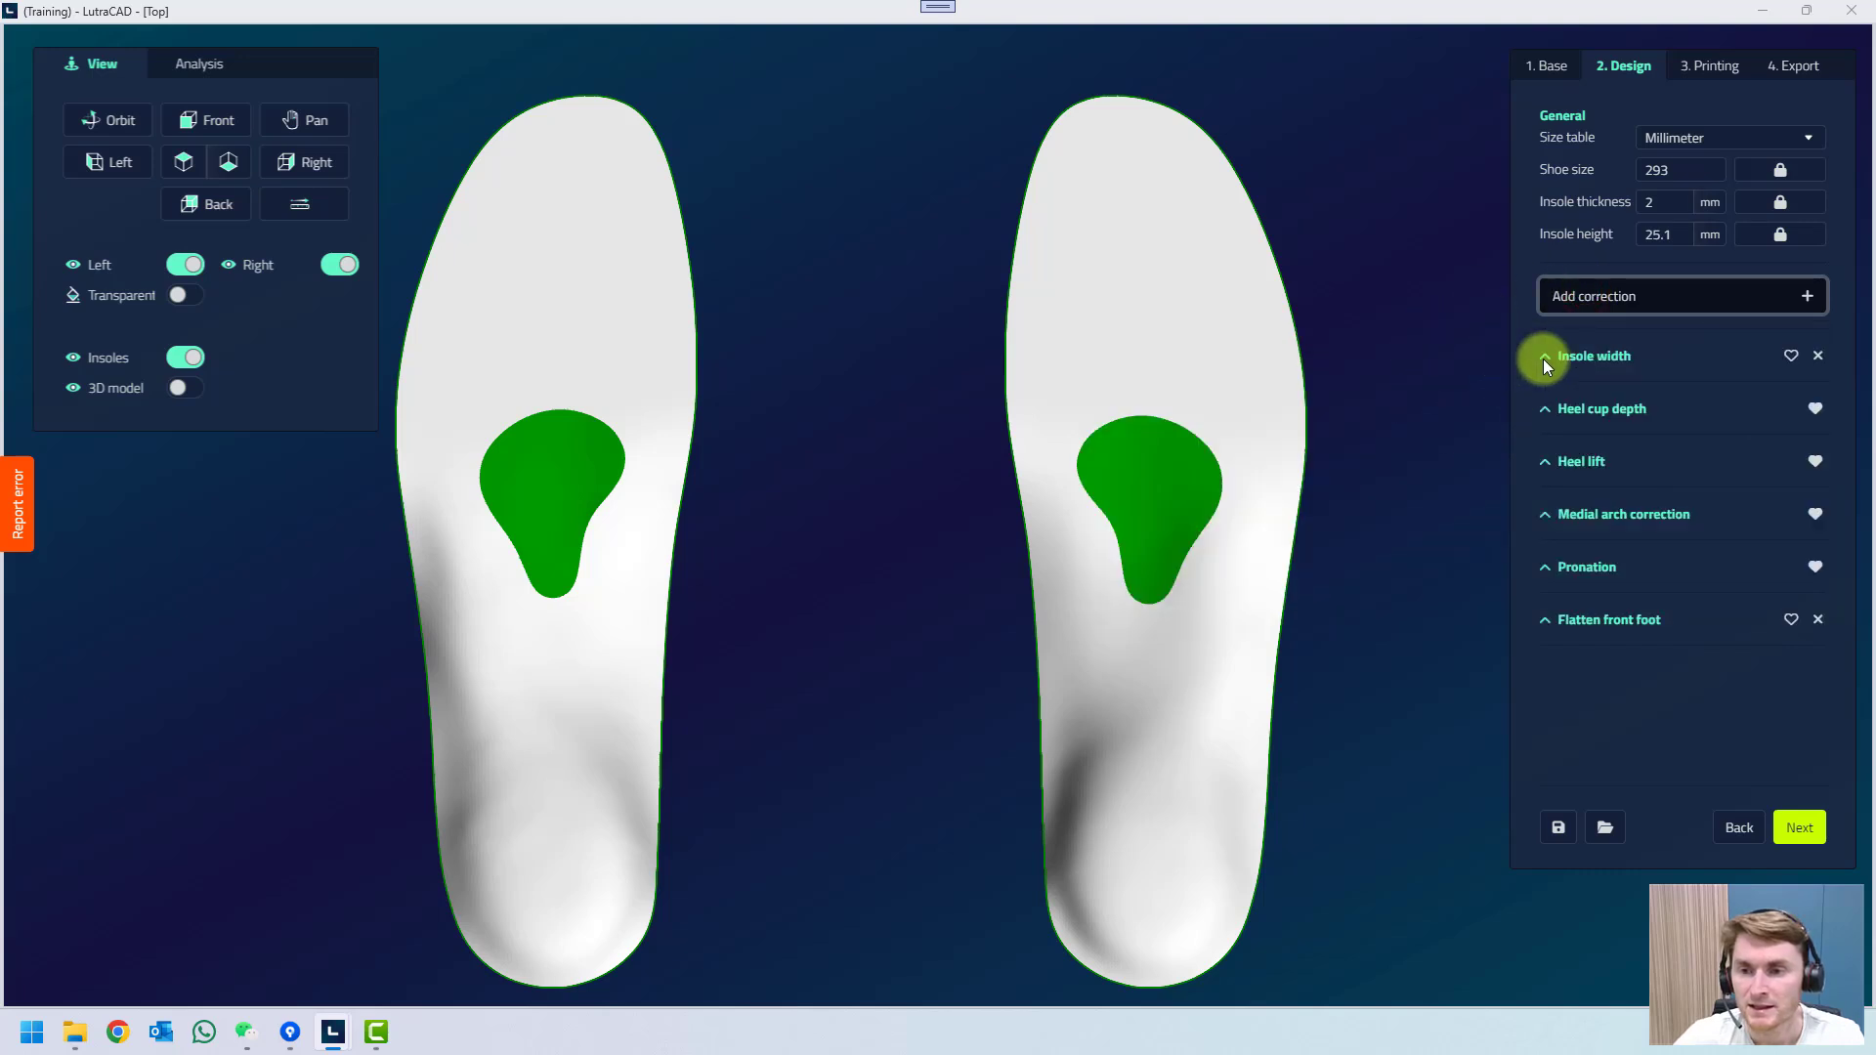
Try a medial arch correction of 3 mm on the left insole while viewing both insoles from the front.
click(192, 120)
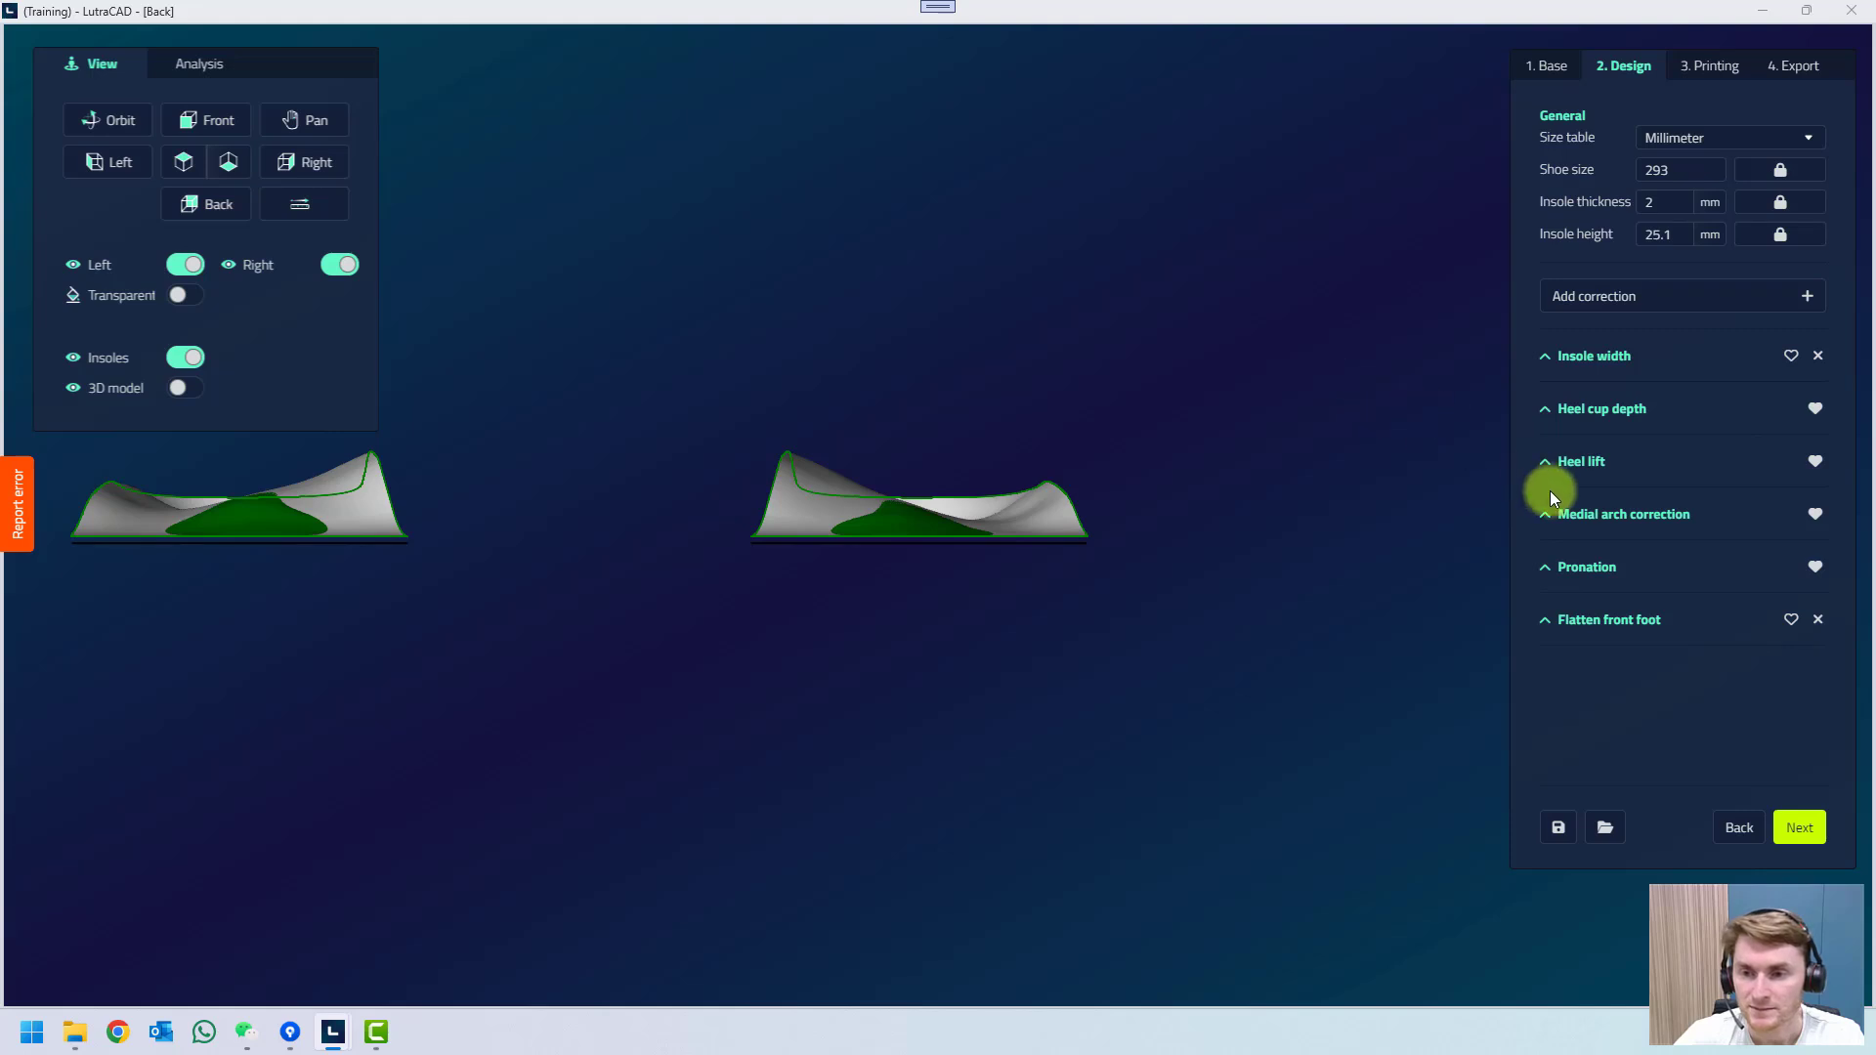
click(1594, 518)
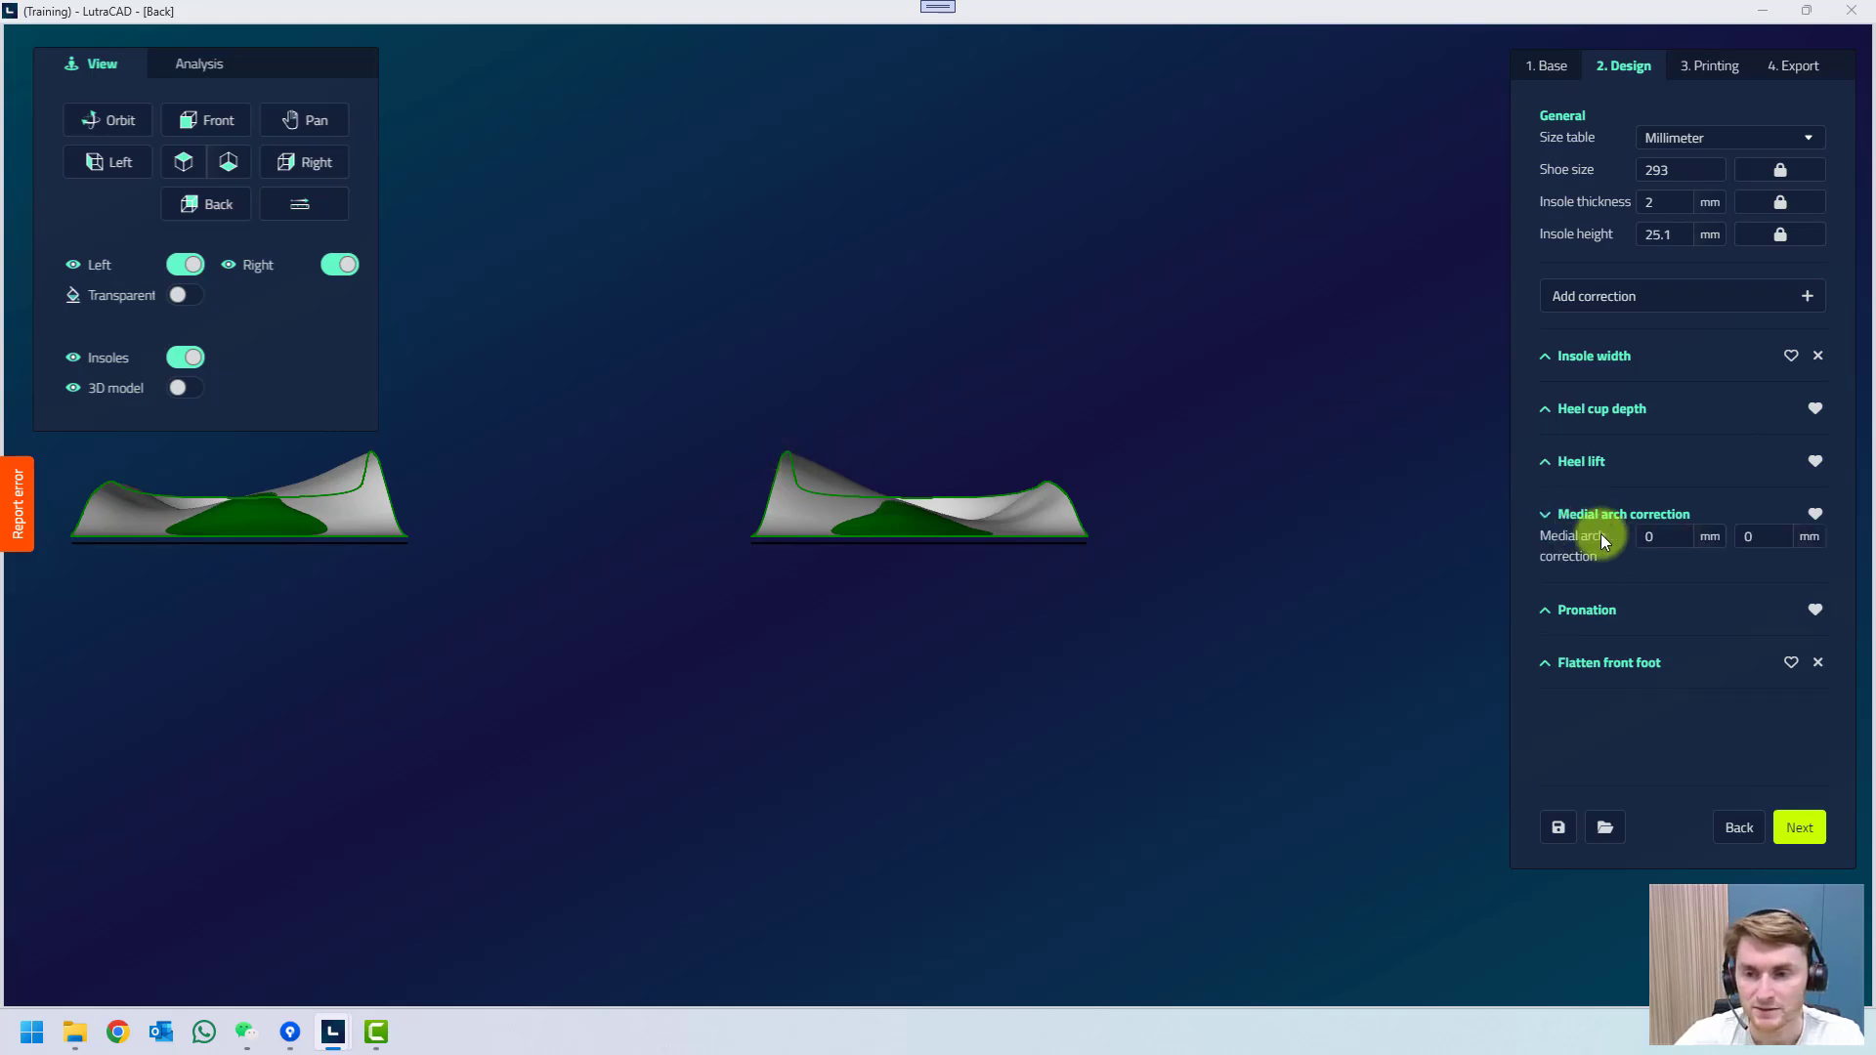
click(1664, 536)
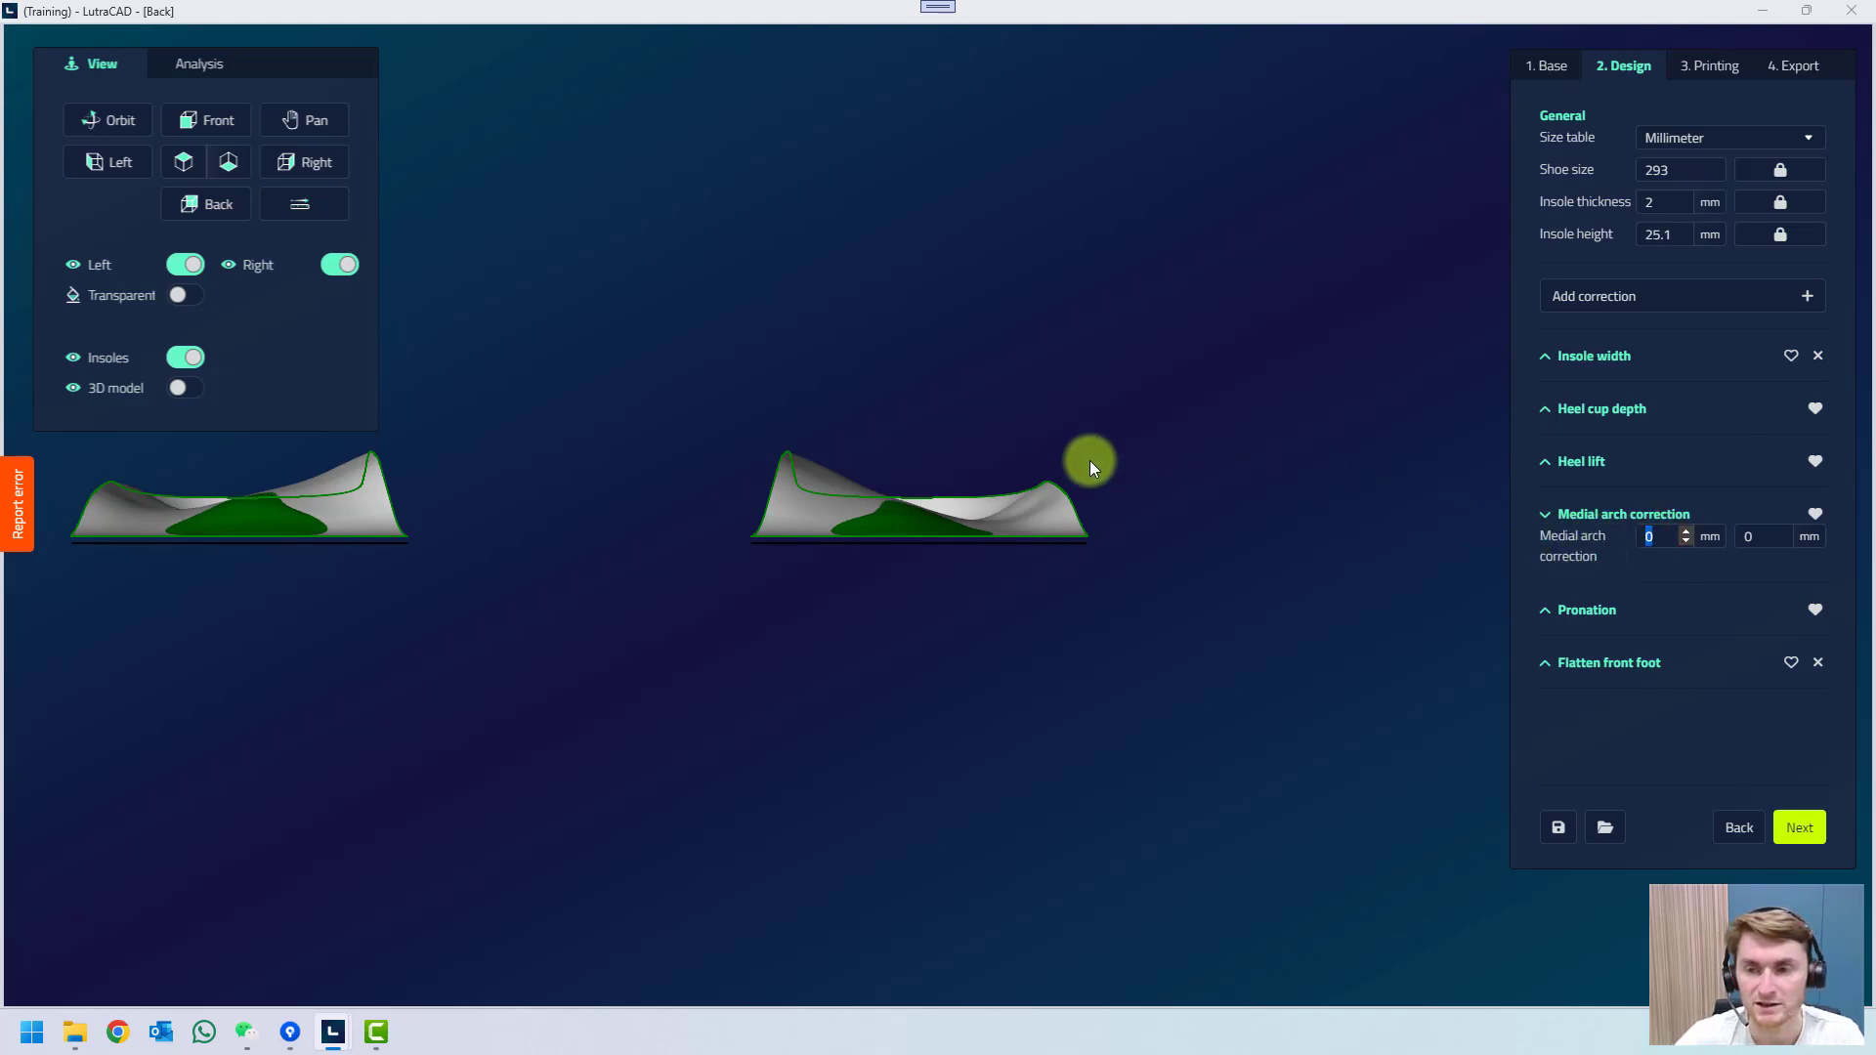
text(3)
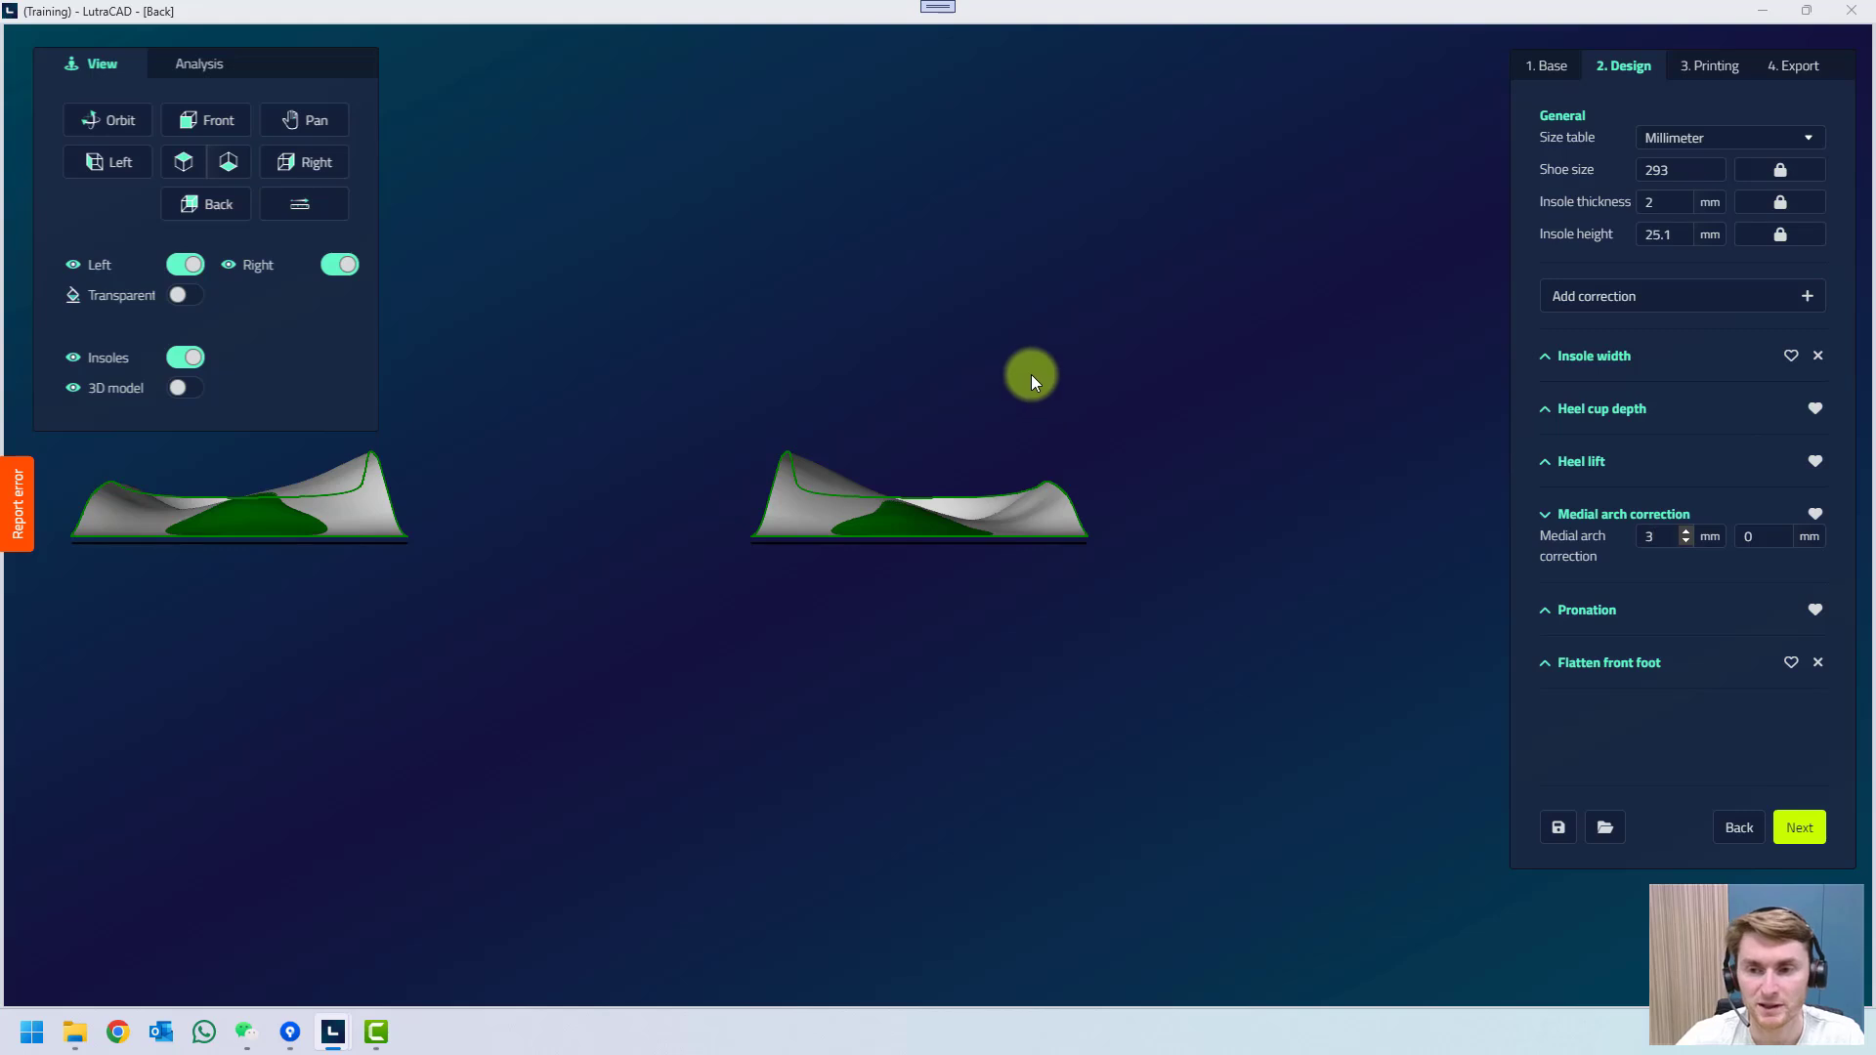
click(1031, 375)
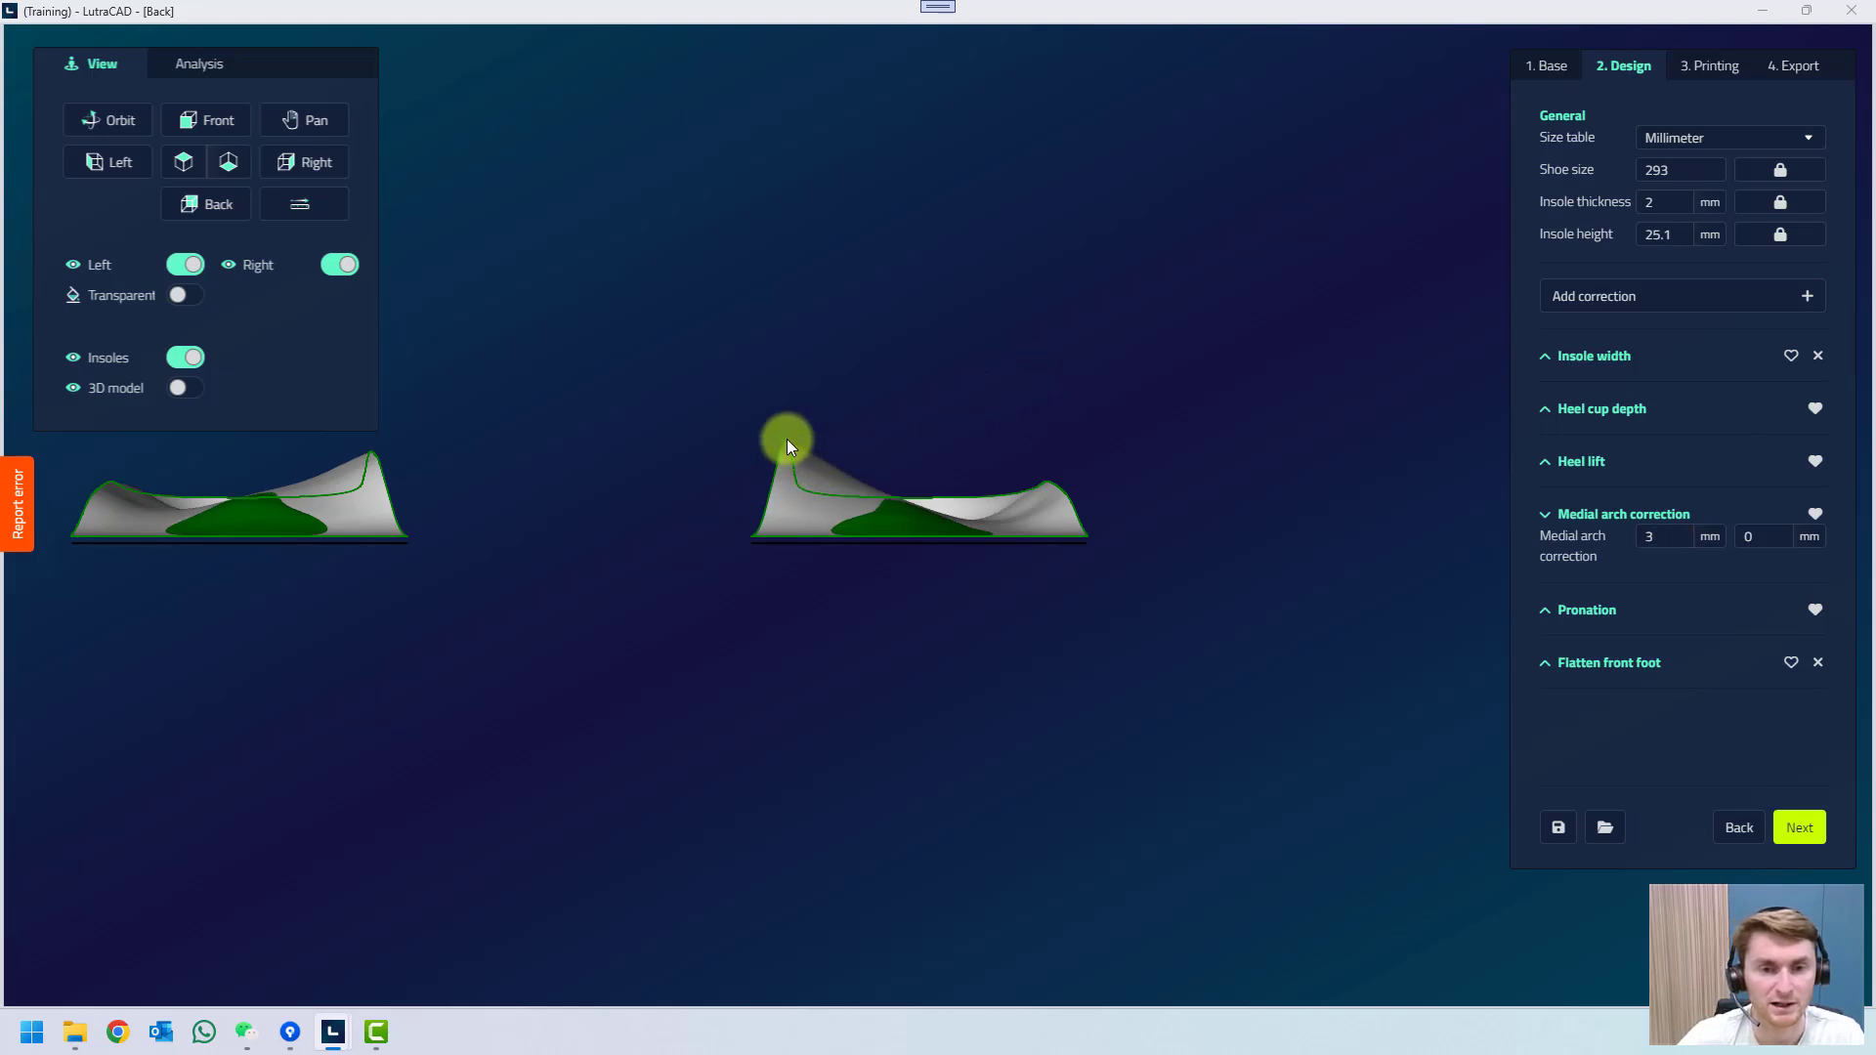
Try a left medial arch correction of -3 mm and reset the value to 0 mm.
click(1641, 536)
text(-3)
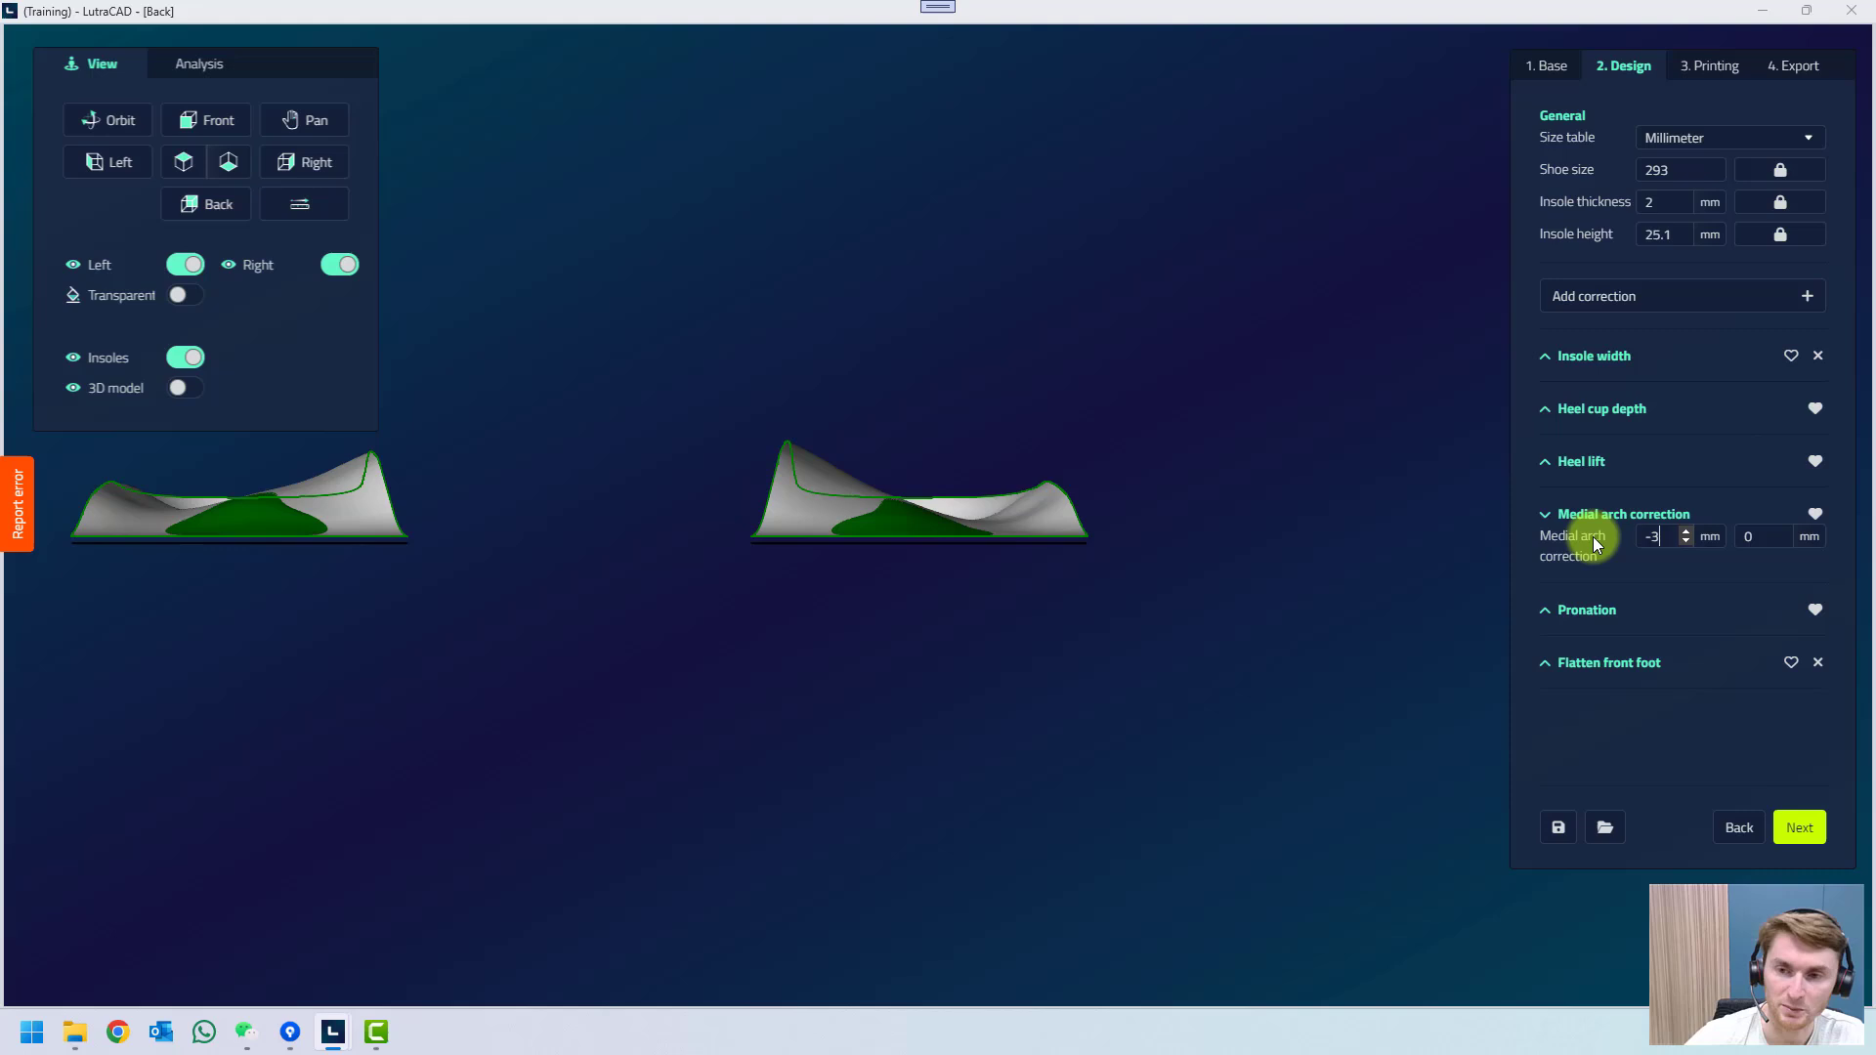
click(1251, 414)
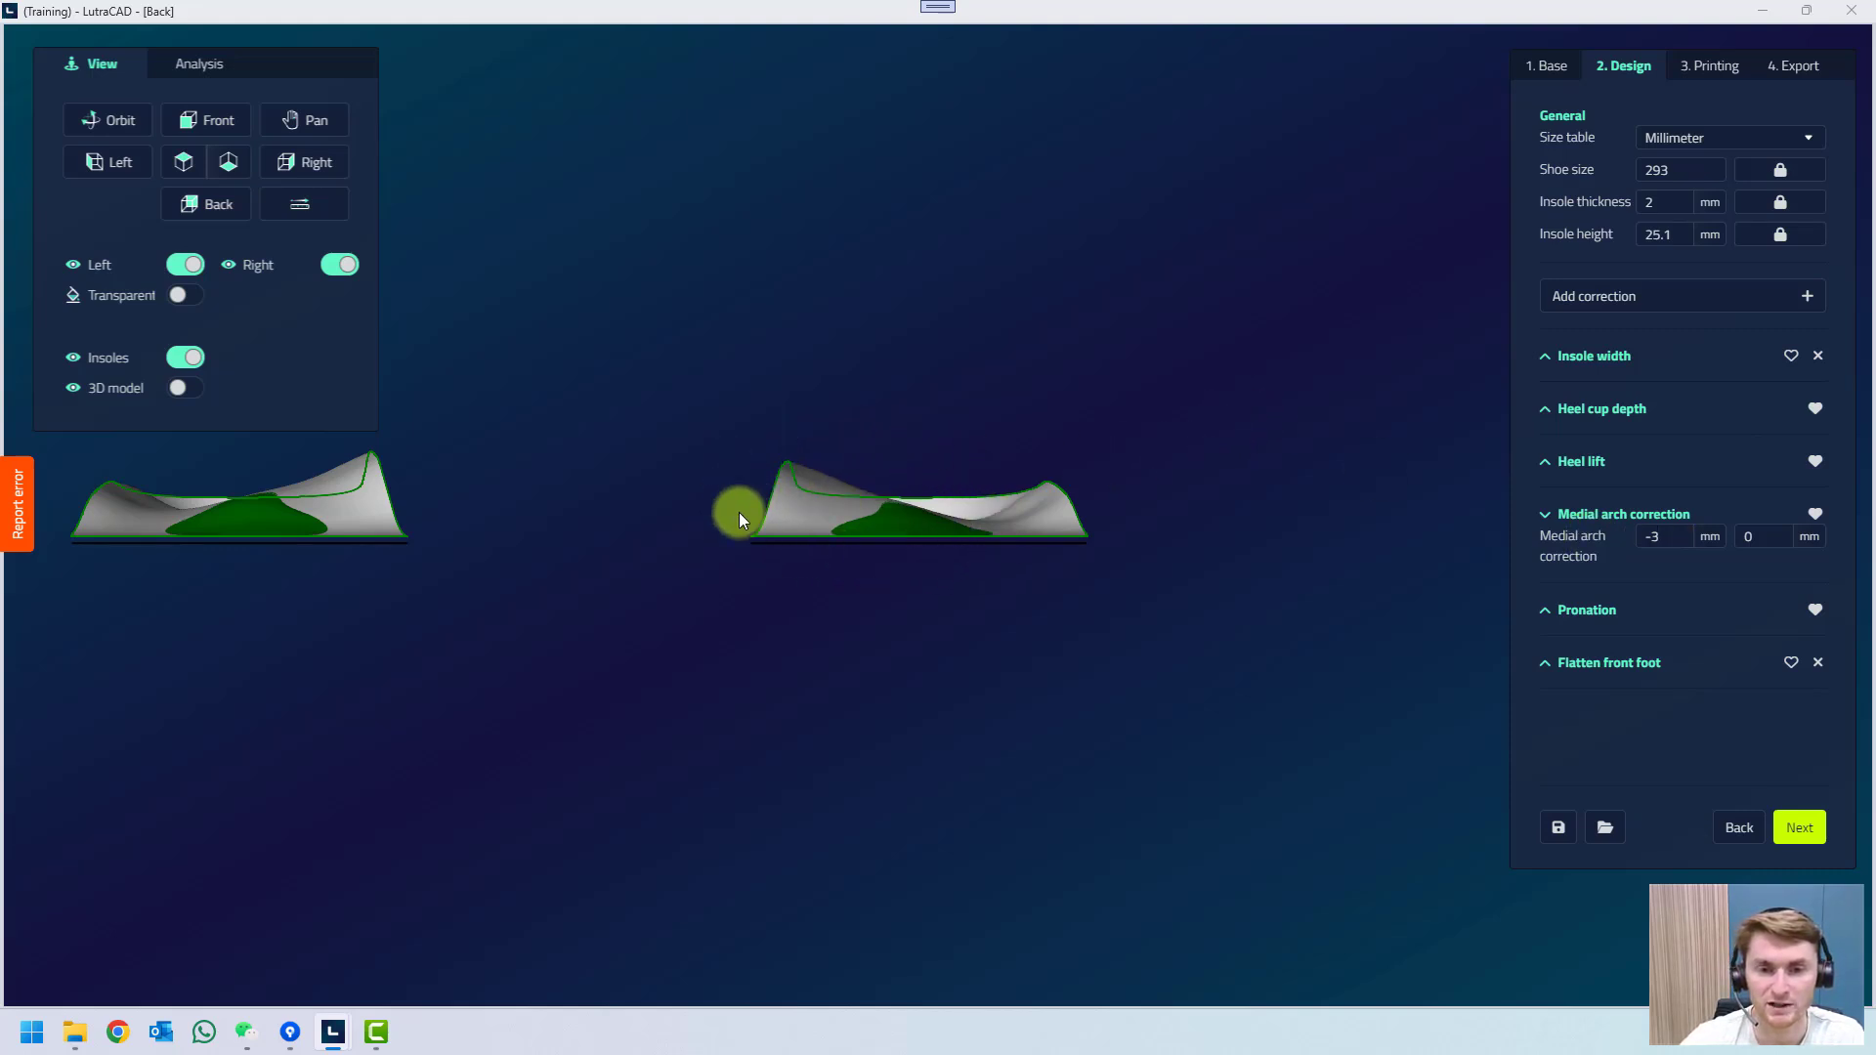
click(1645, 540)
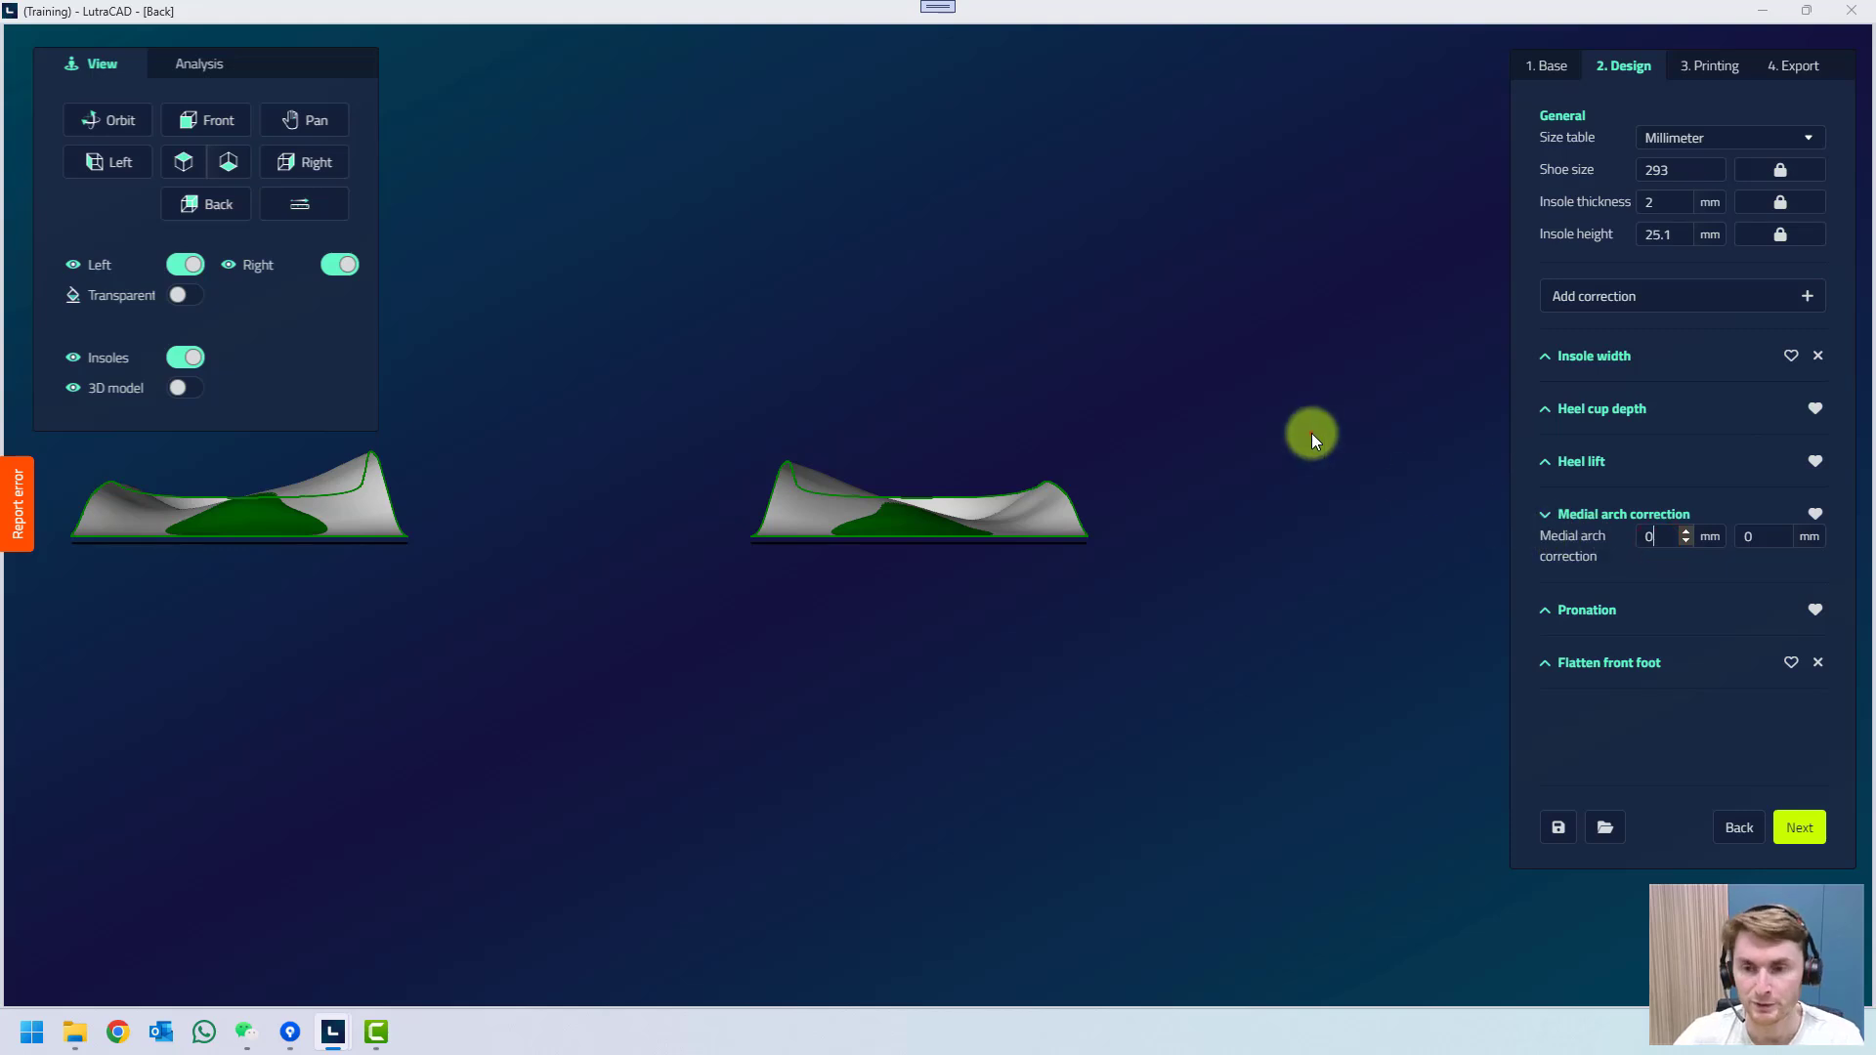
Add a Compress correction and set it to 15% for the left insole.
click(1568, 303)
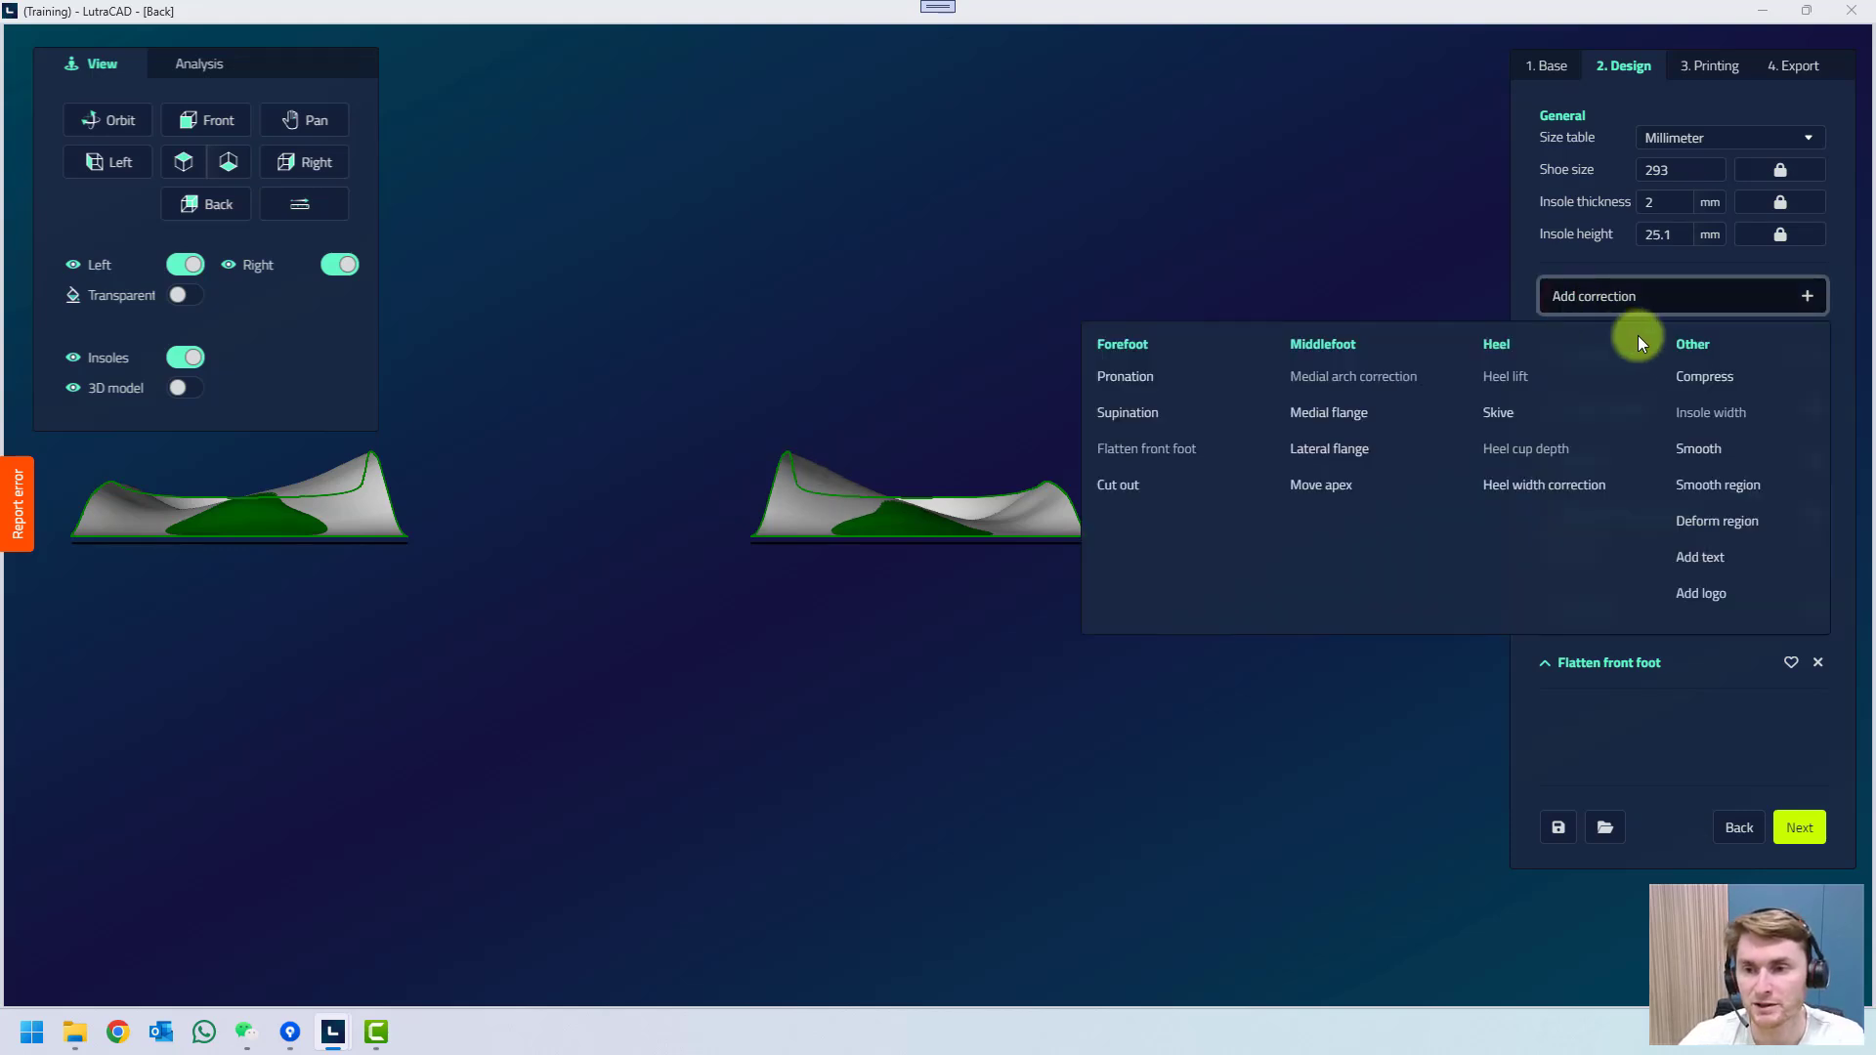
click(1706, 379)
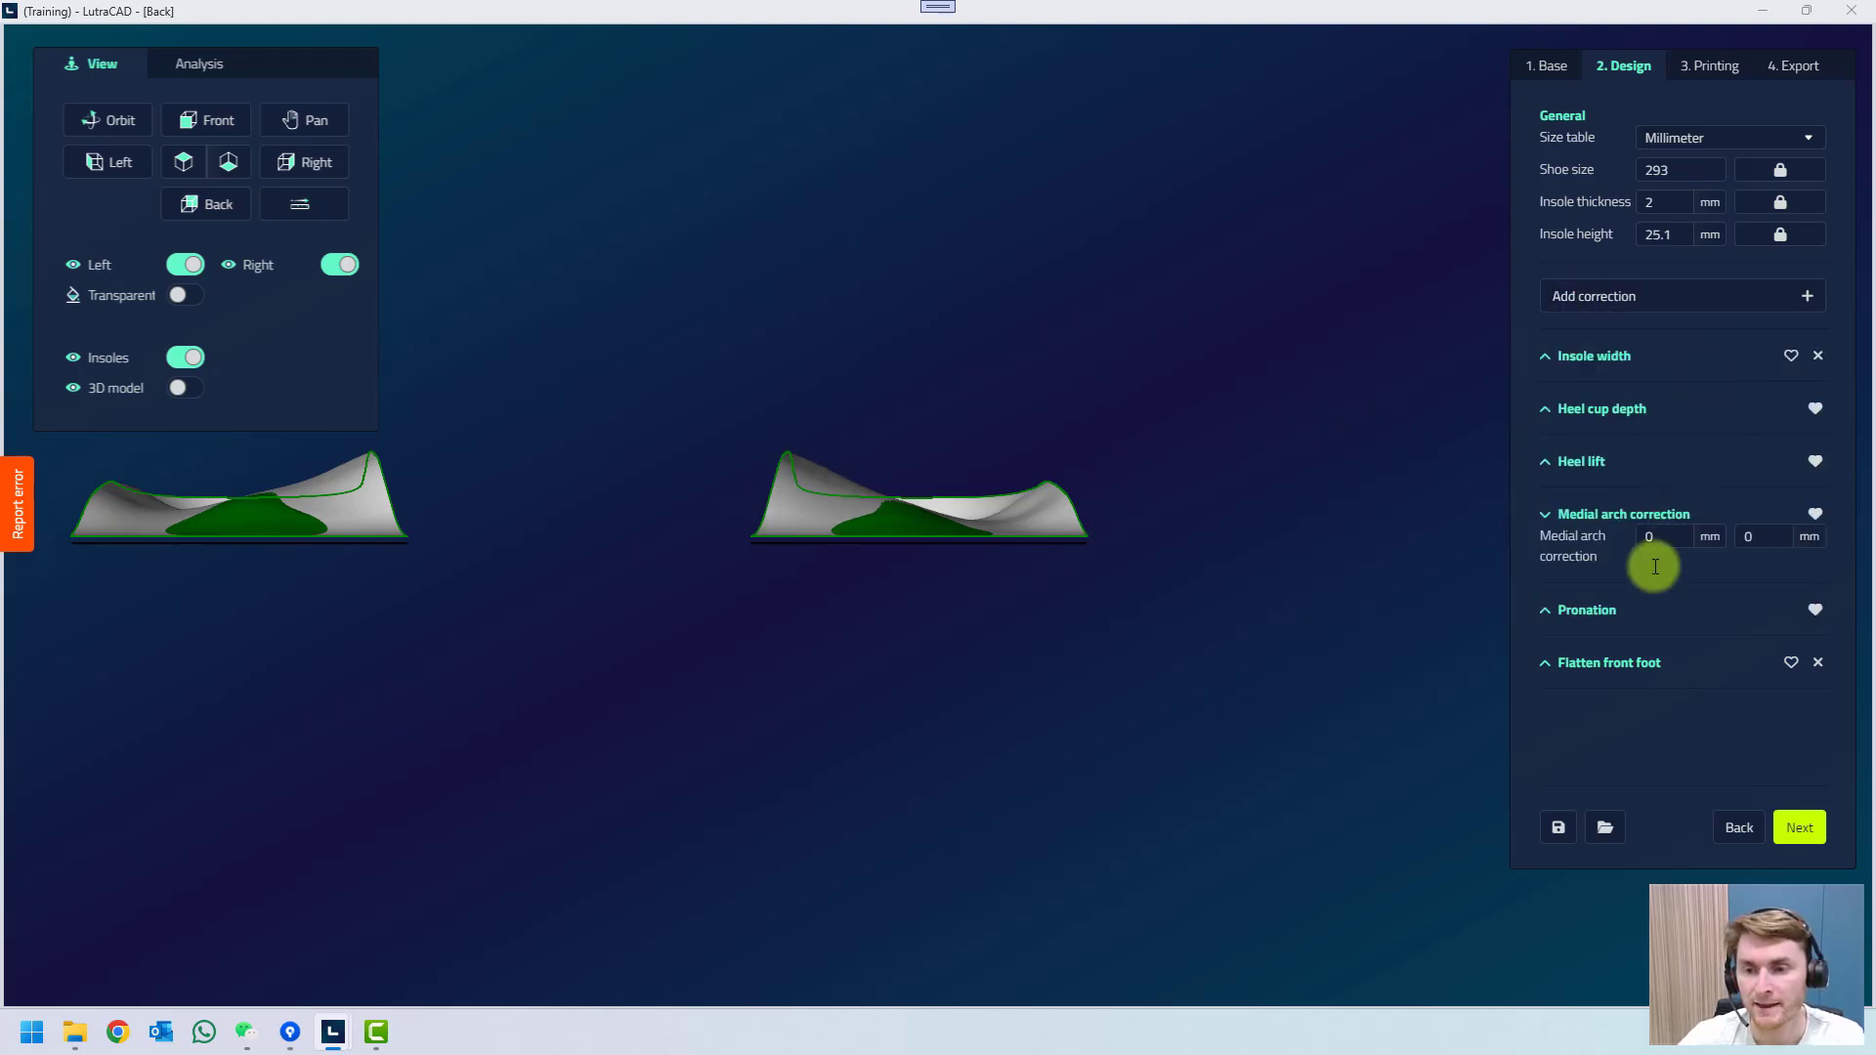
scroll(1643, 601, down, 1)
click(1660, 723)
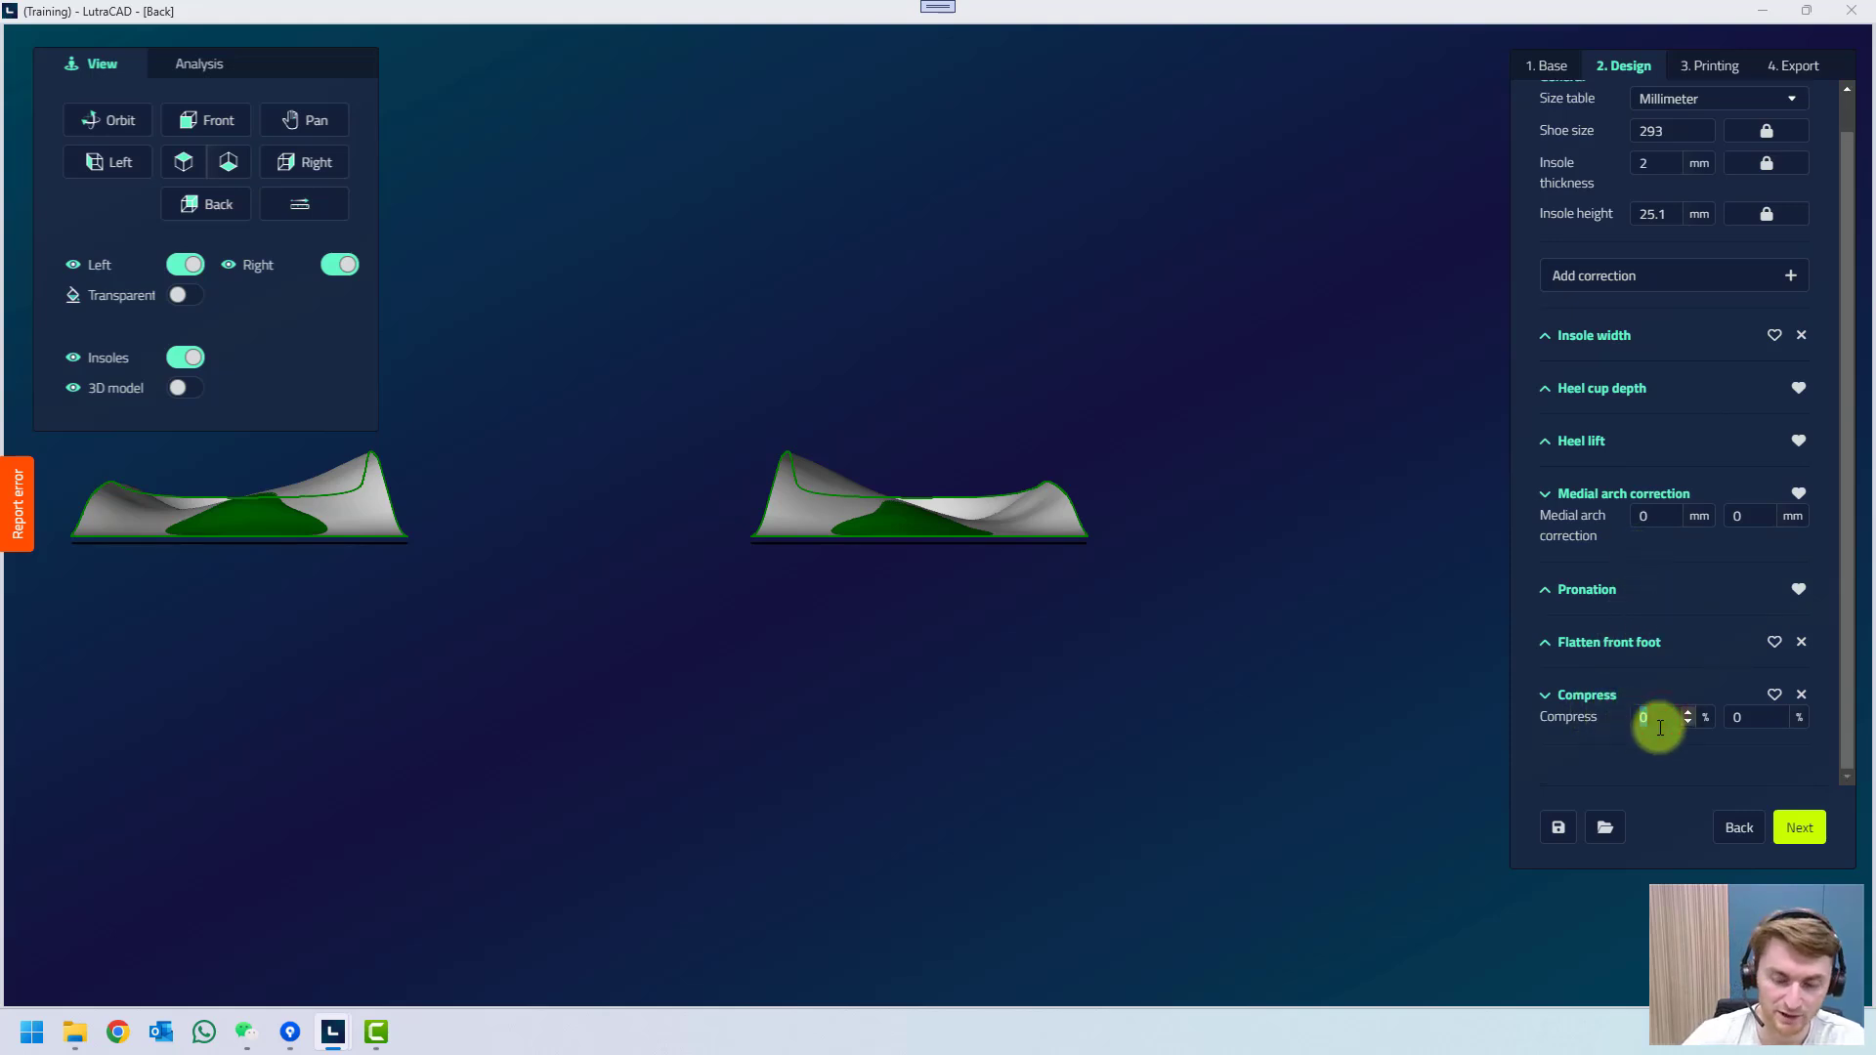
text(15)
click(1341, 391)
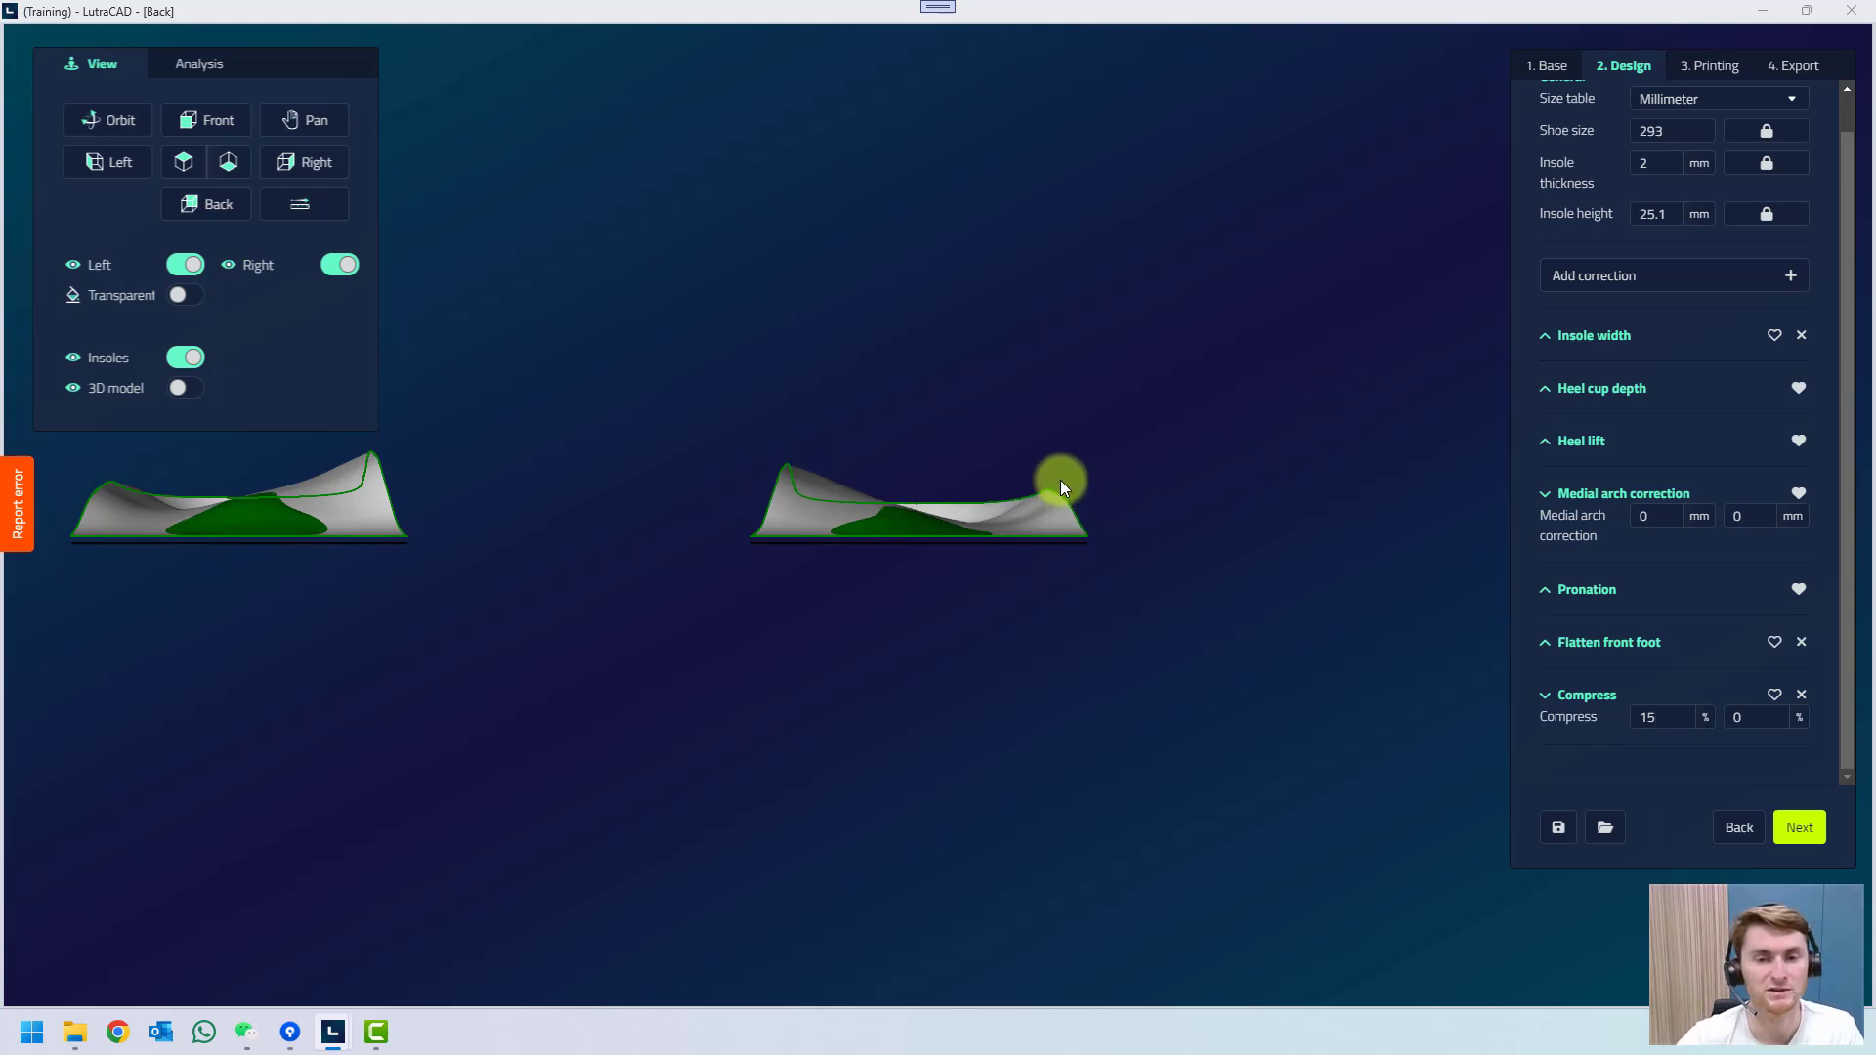
Add a Lateral flange correction of 10 mm to the left insole and inspect that insole alone from the side.
click(1561, 276)
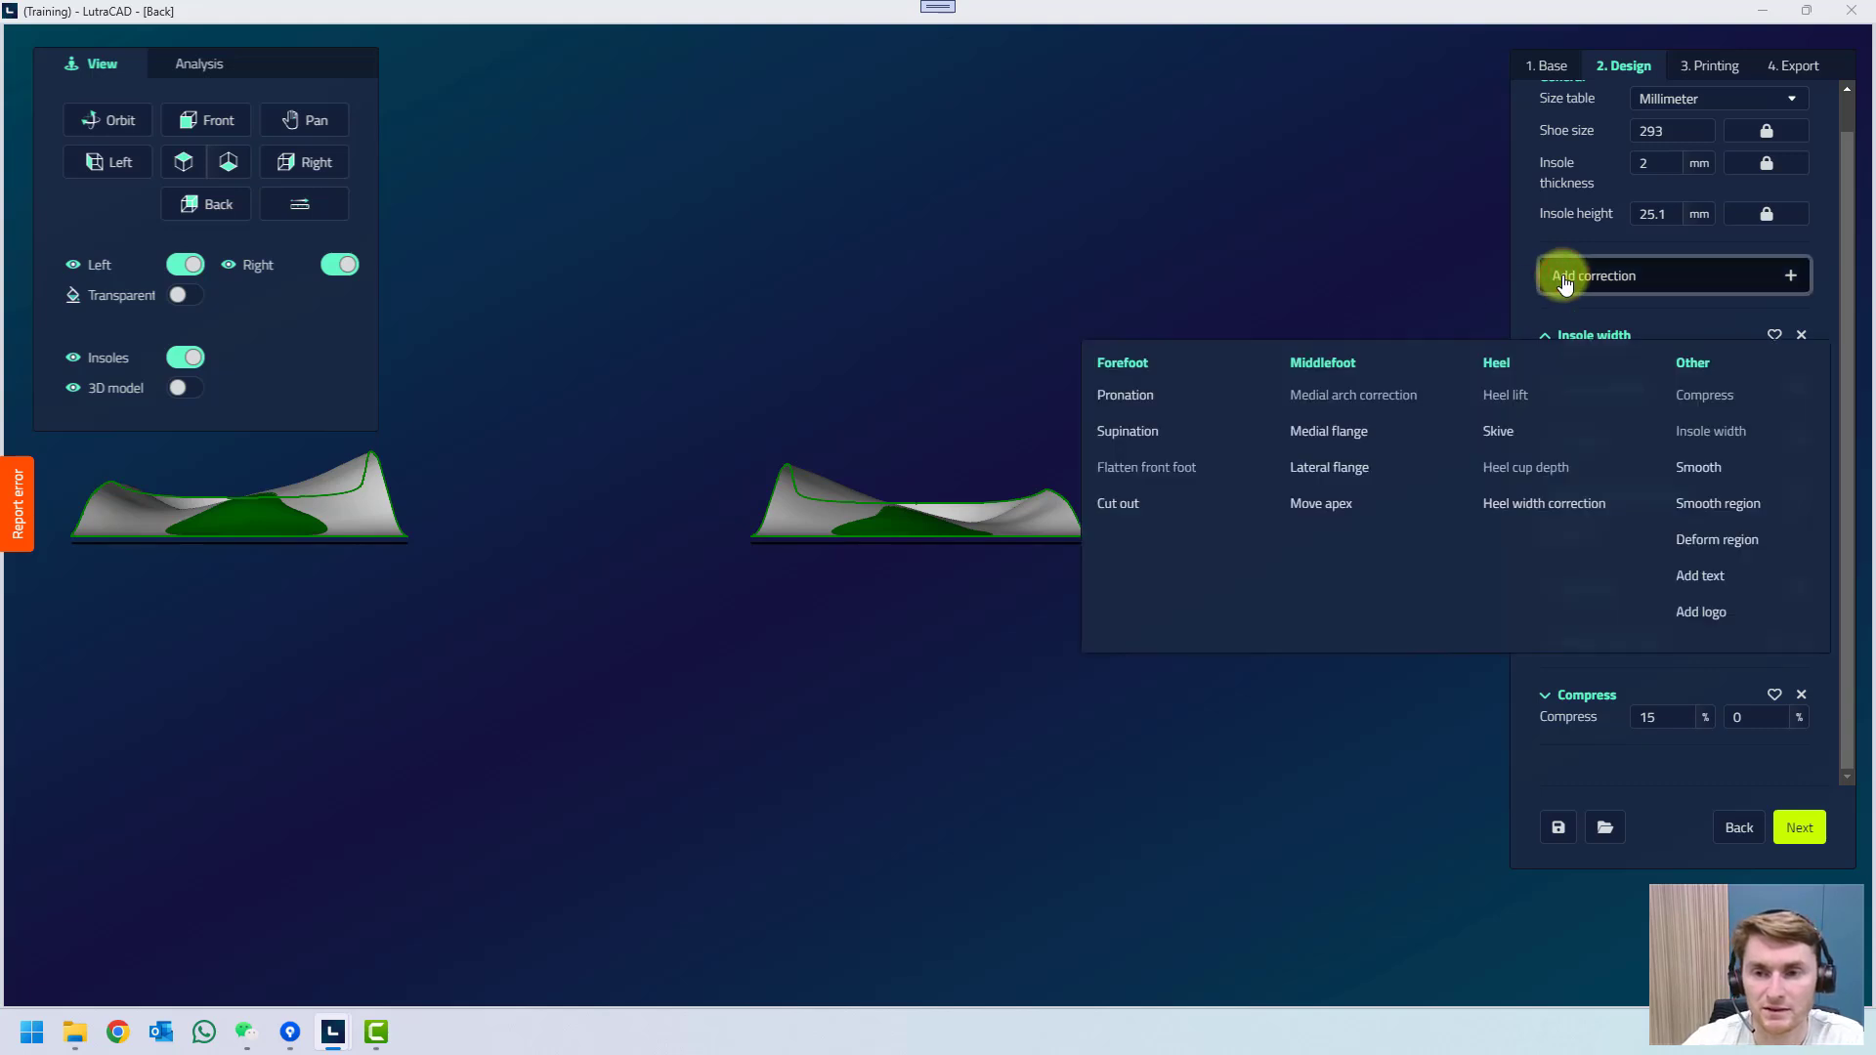
click(1337, 477)
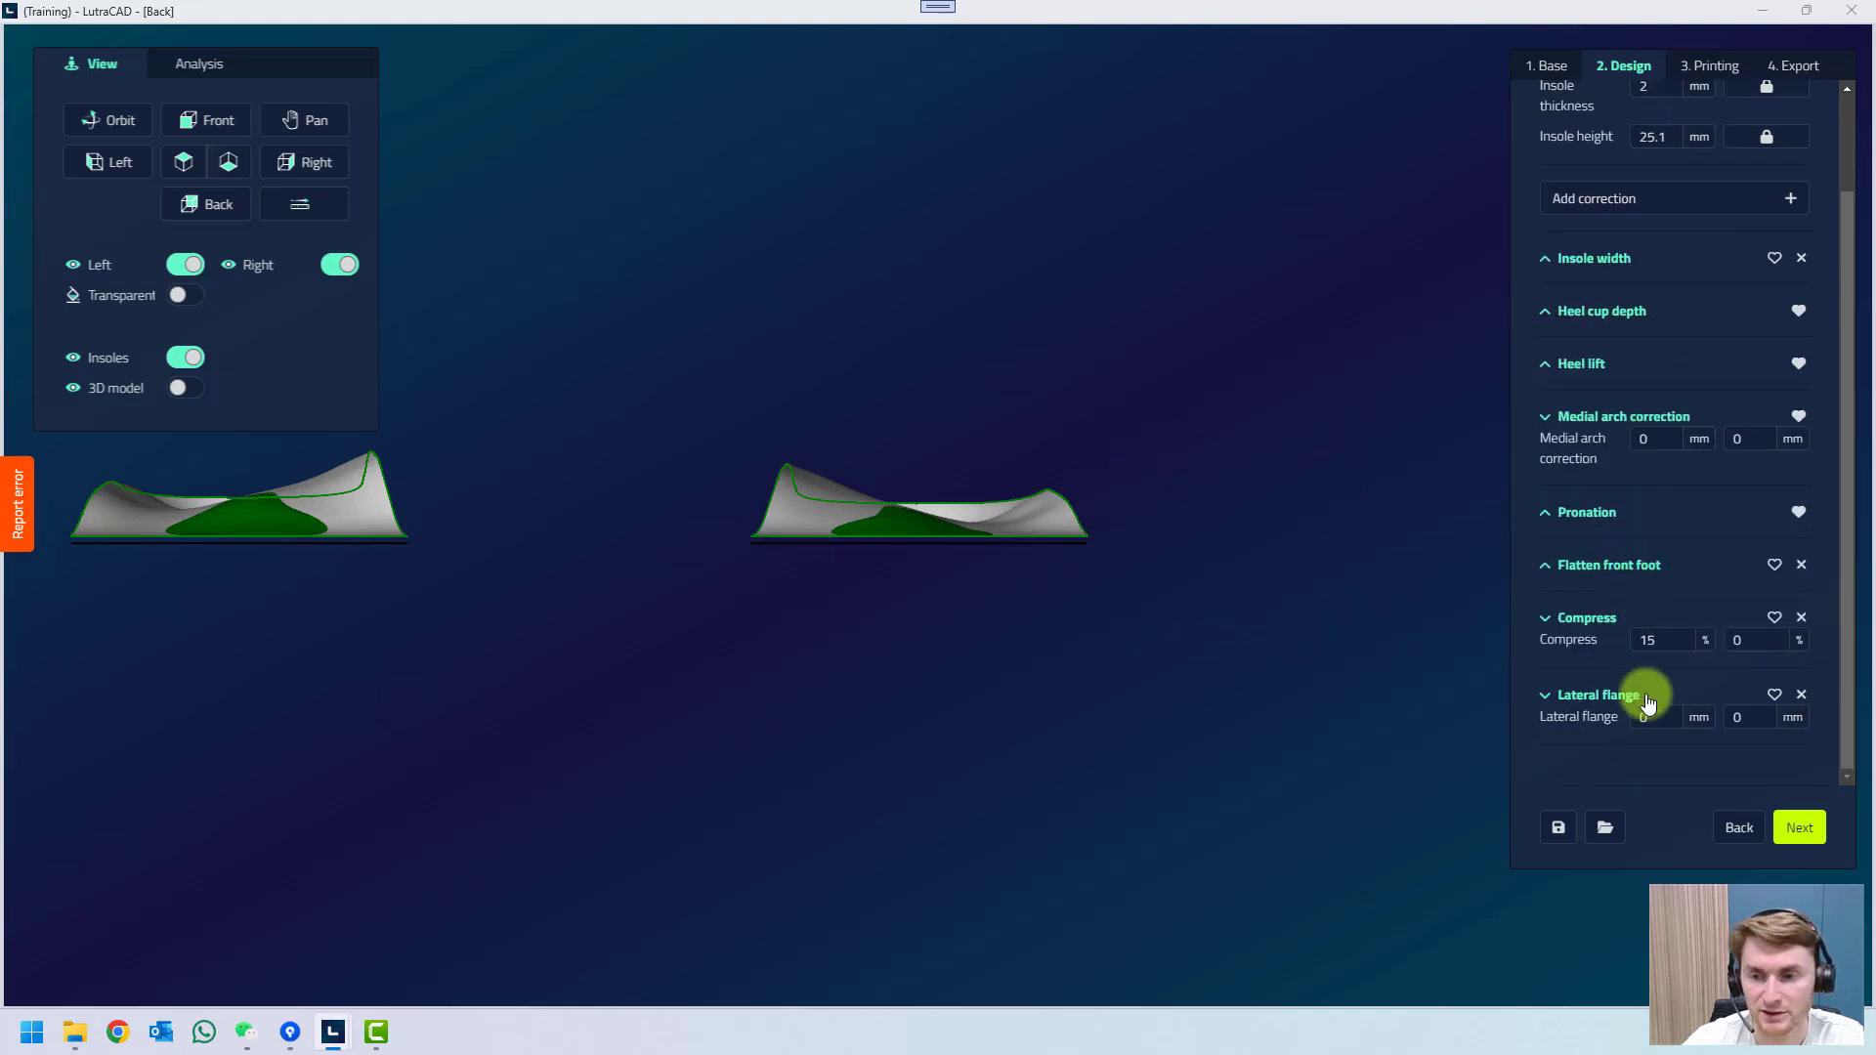
click(1647, 717)
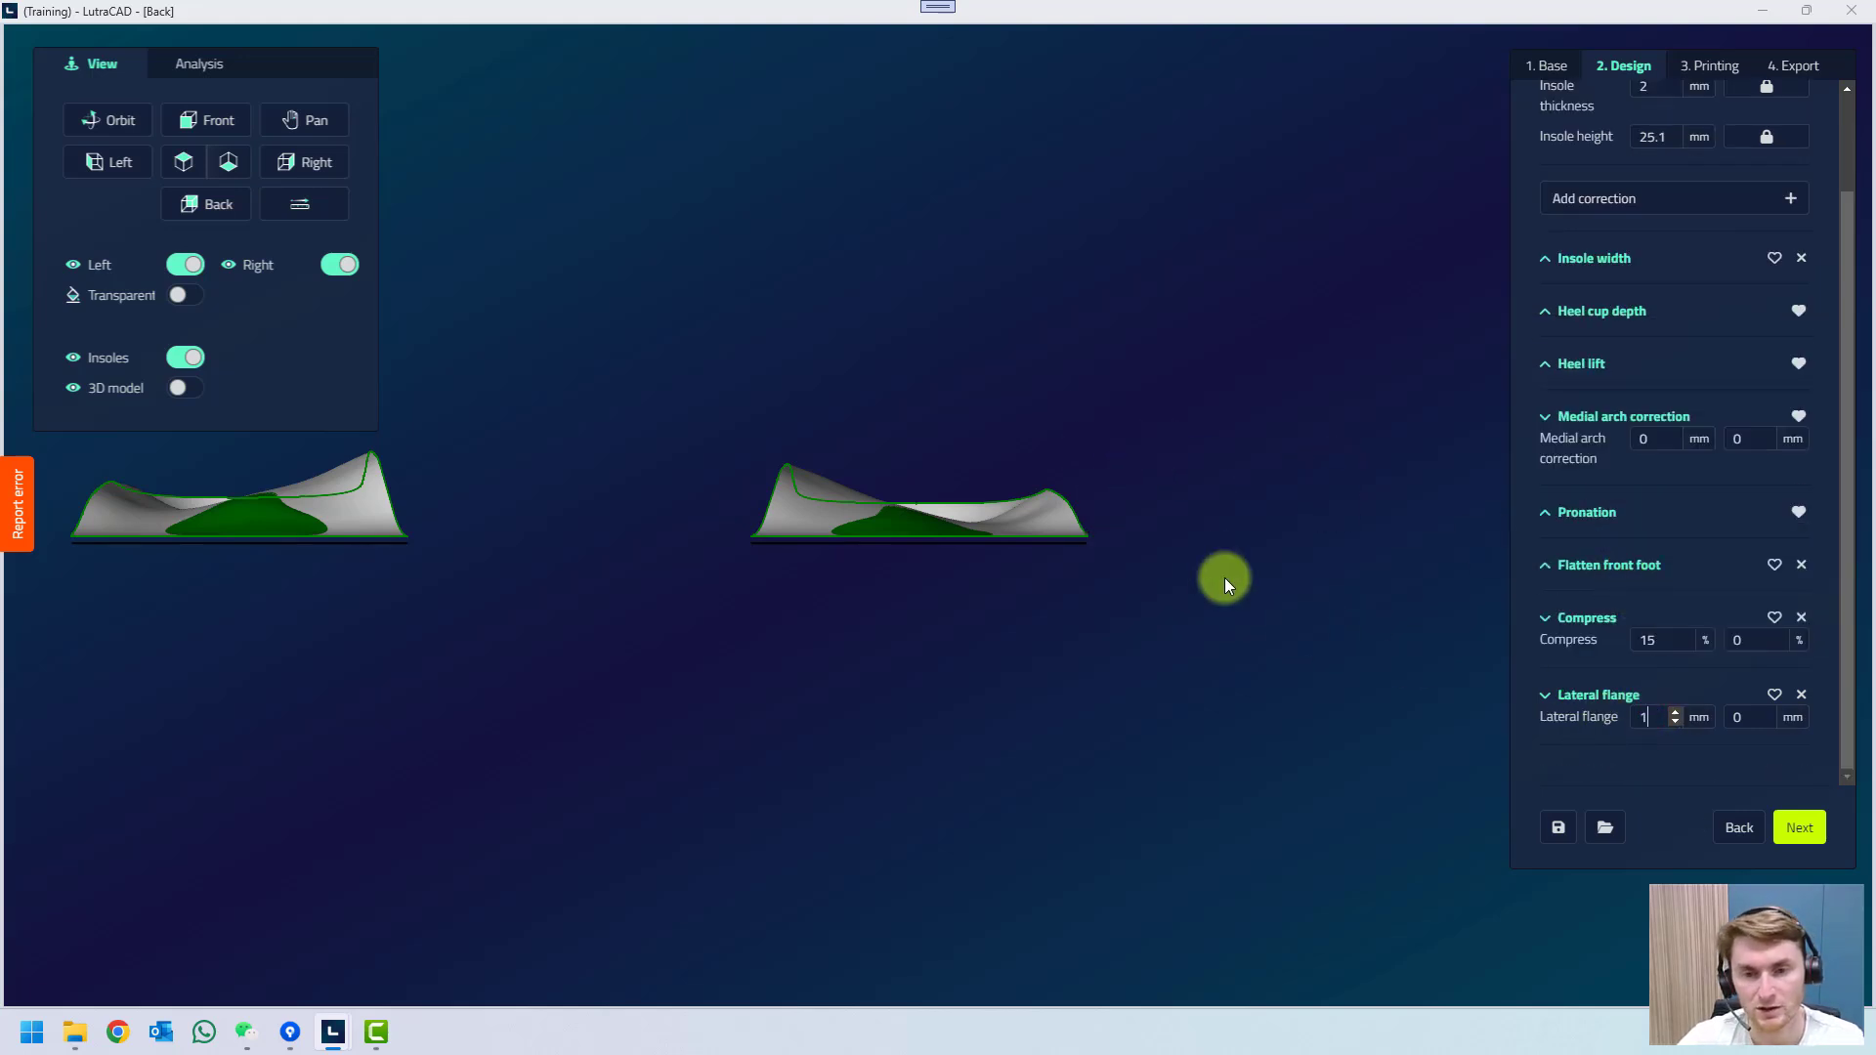
text(10)
key(Return)
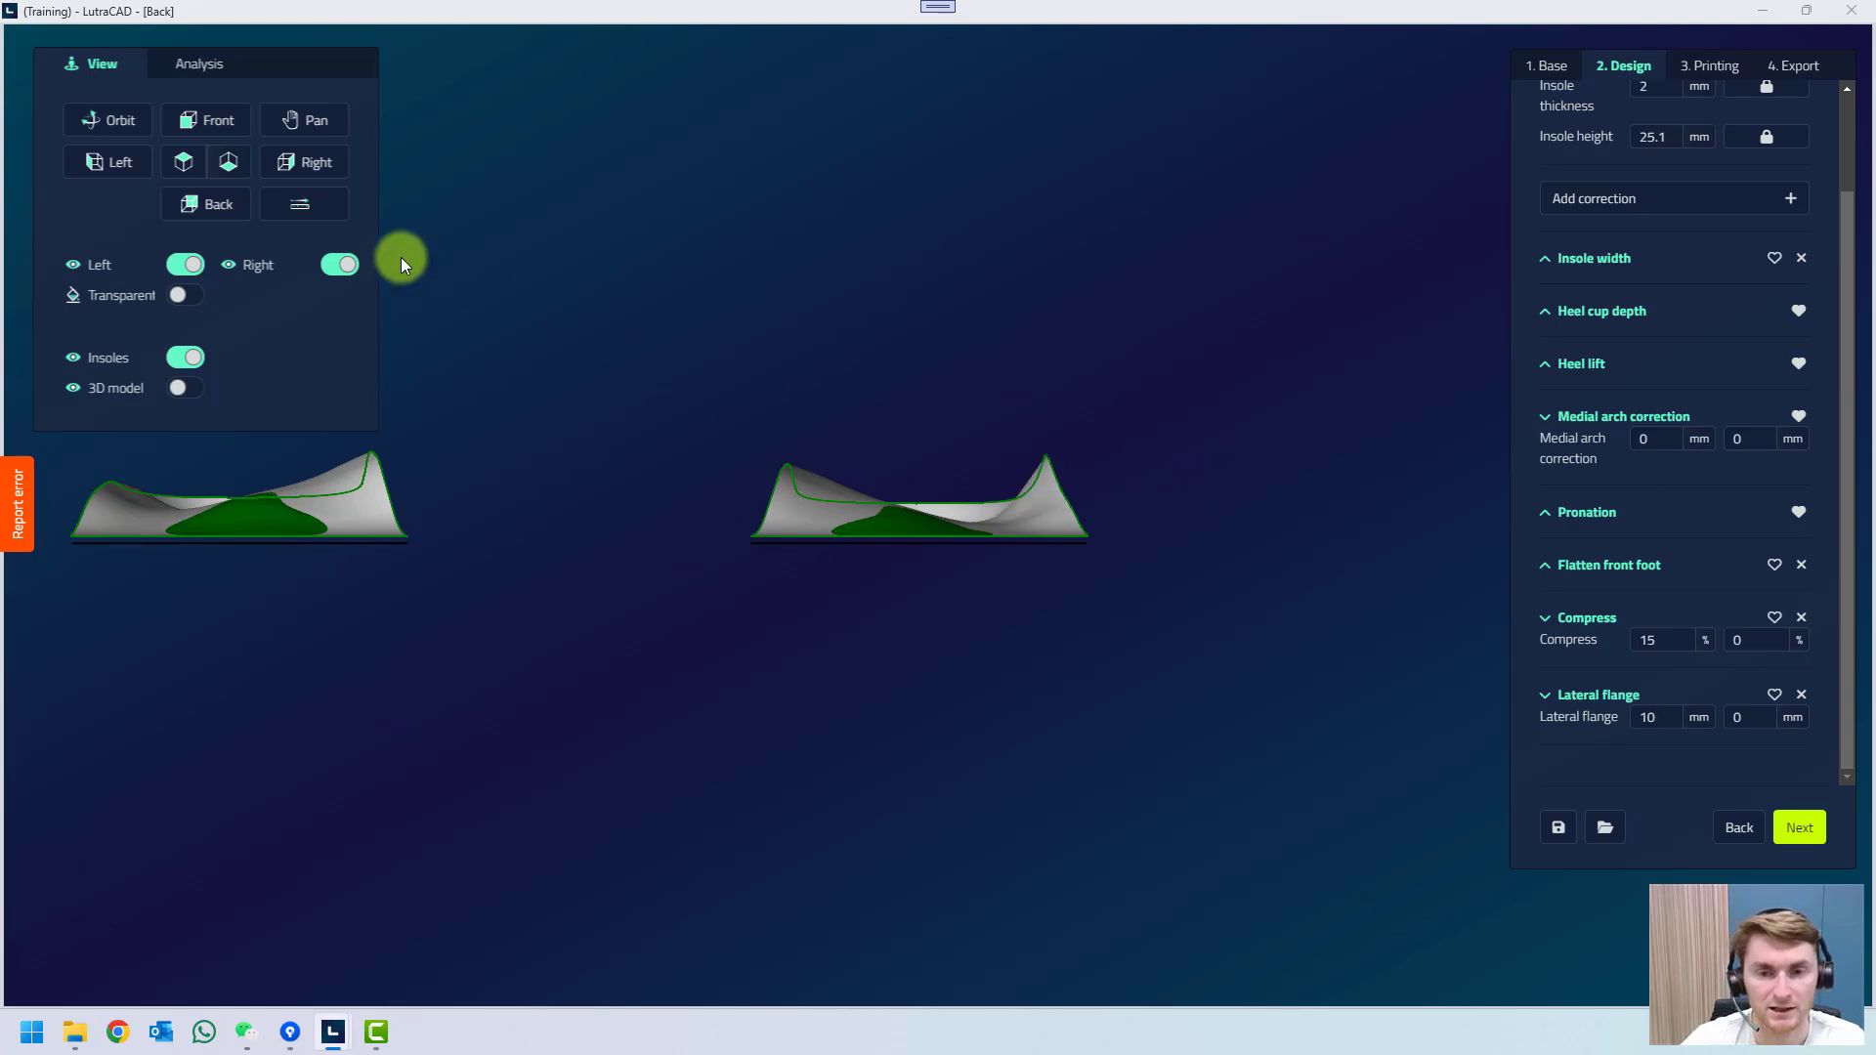
click(113, 159)
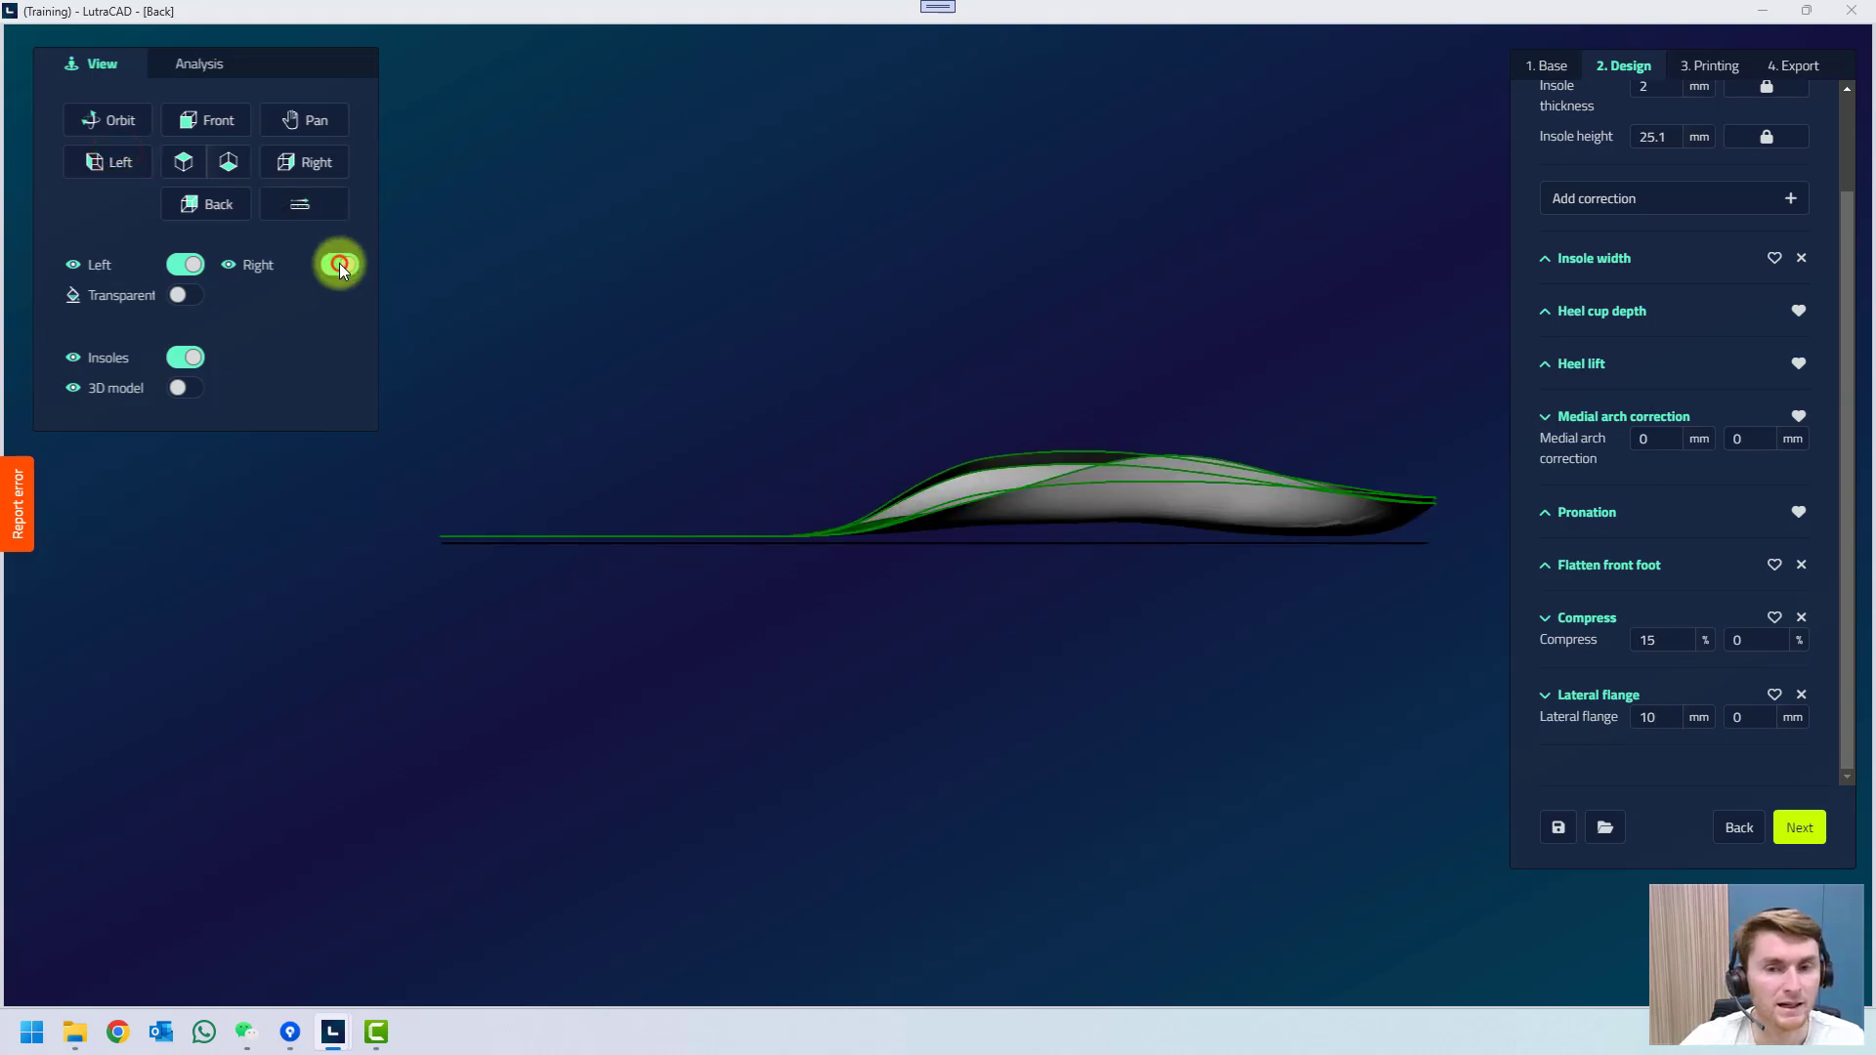
click(341, 264)
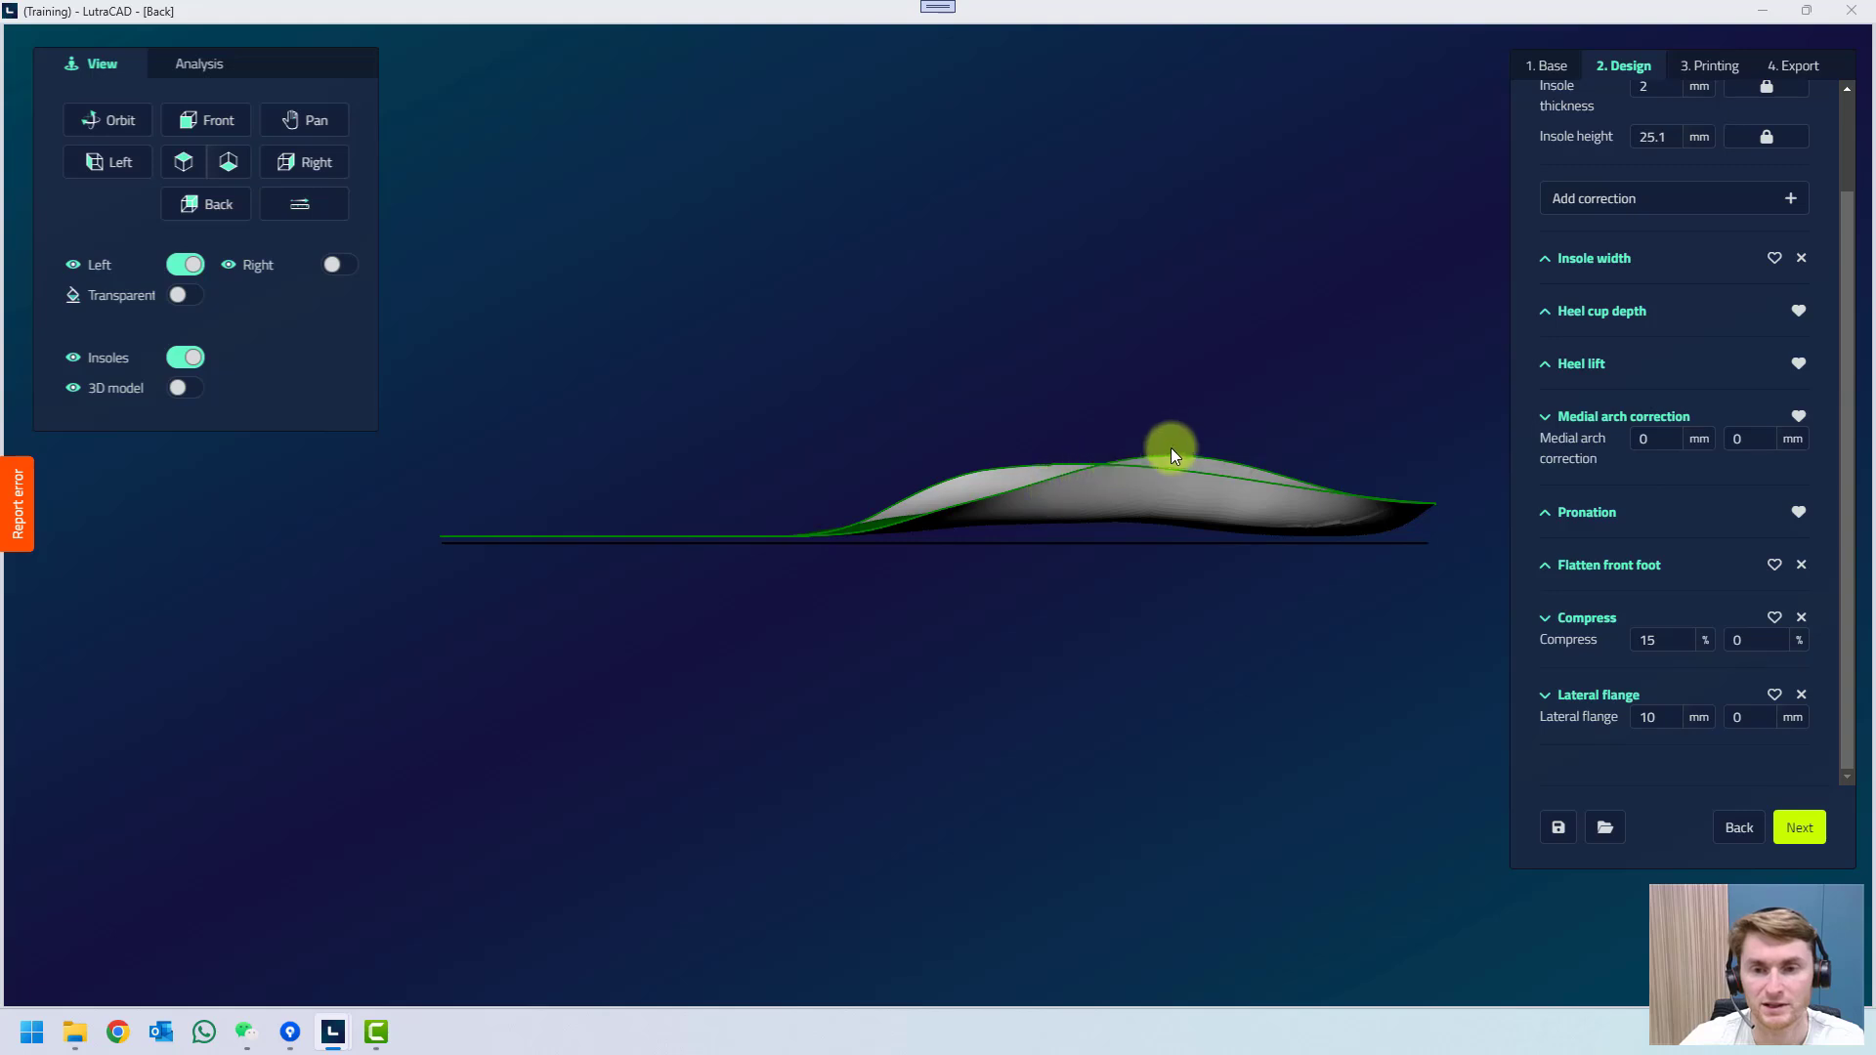
drag(858, 448, 1374, 495)
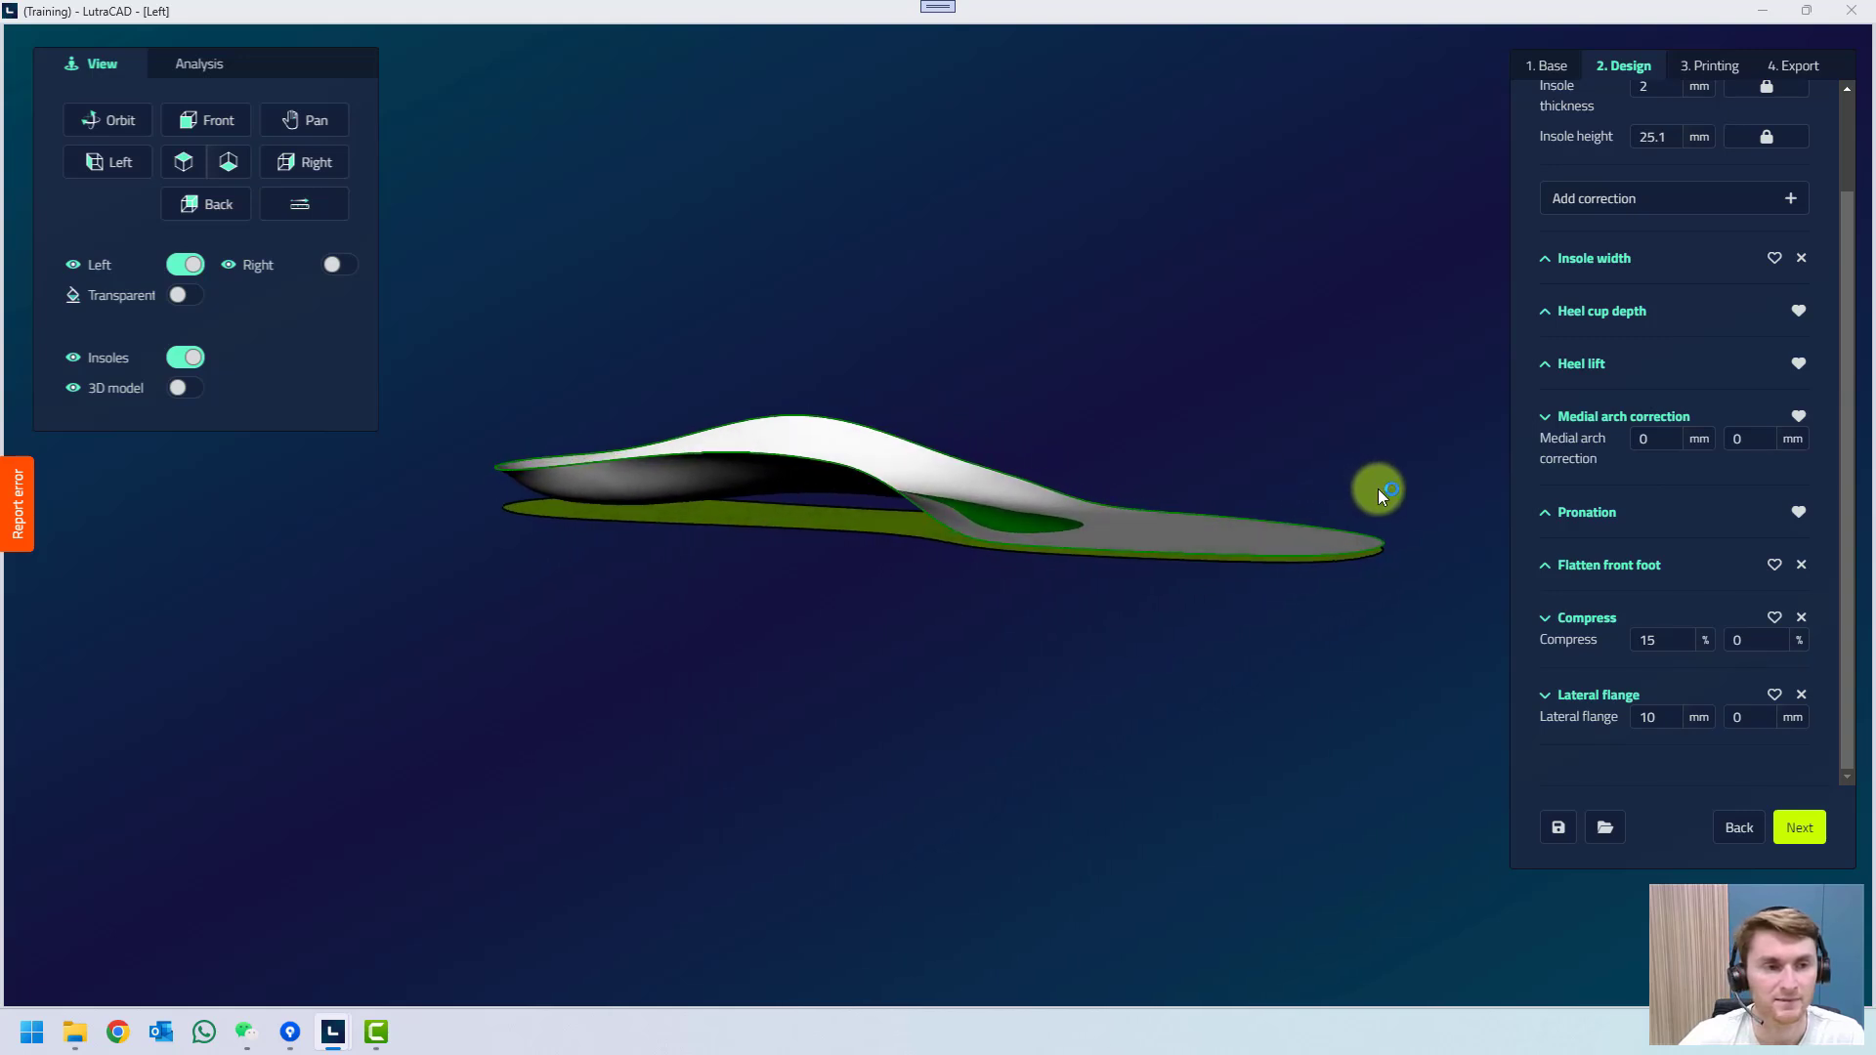
click(337, 264)
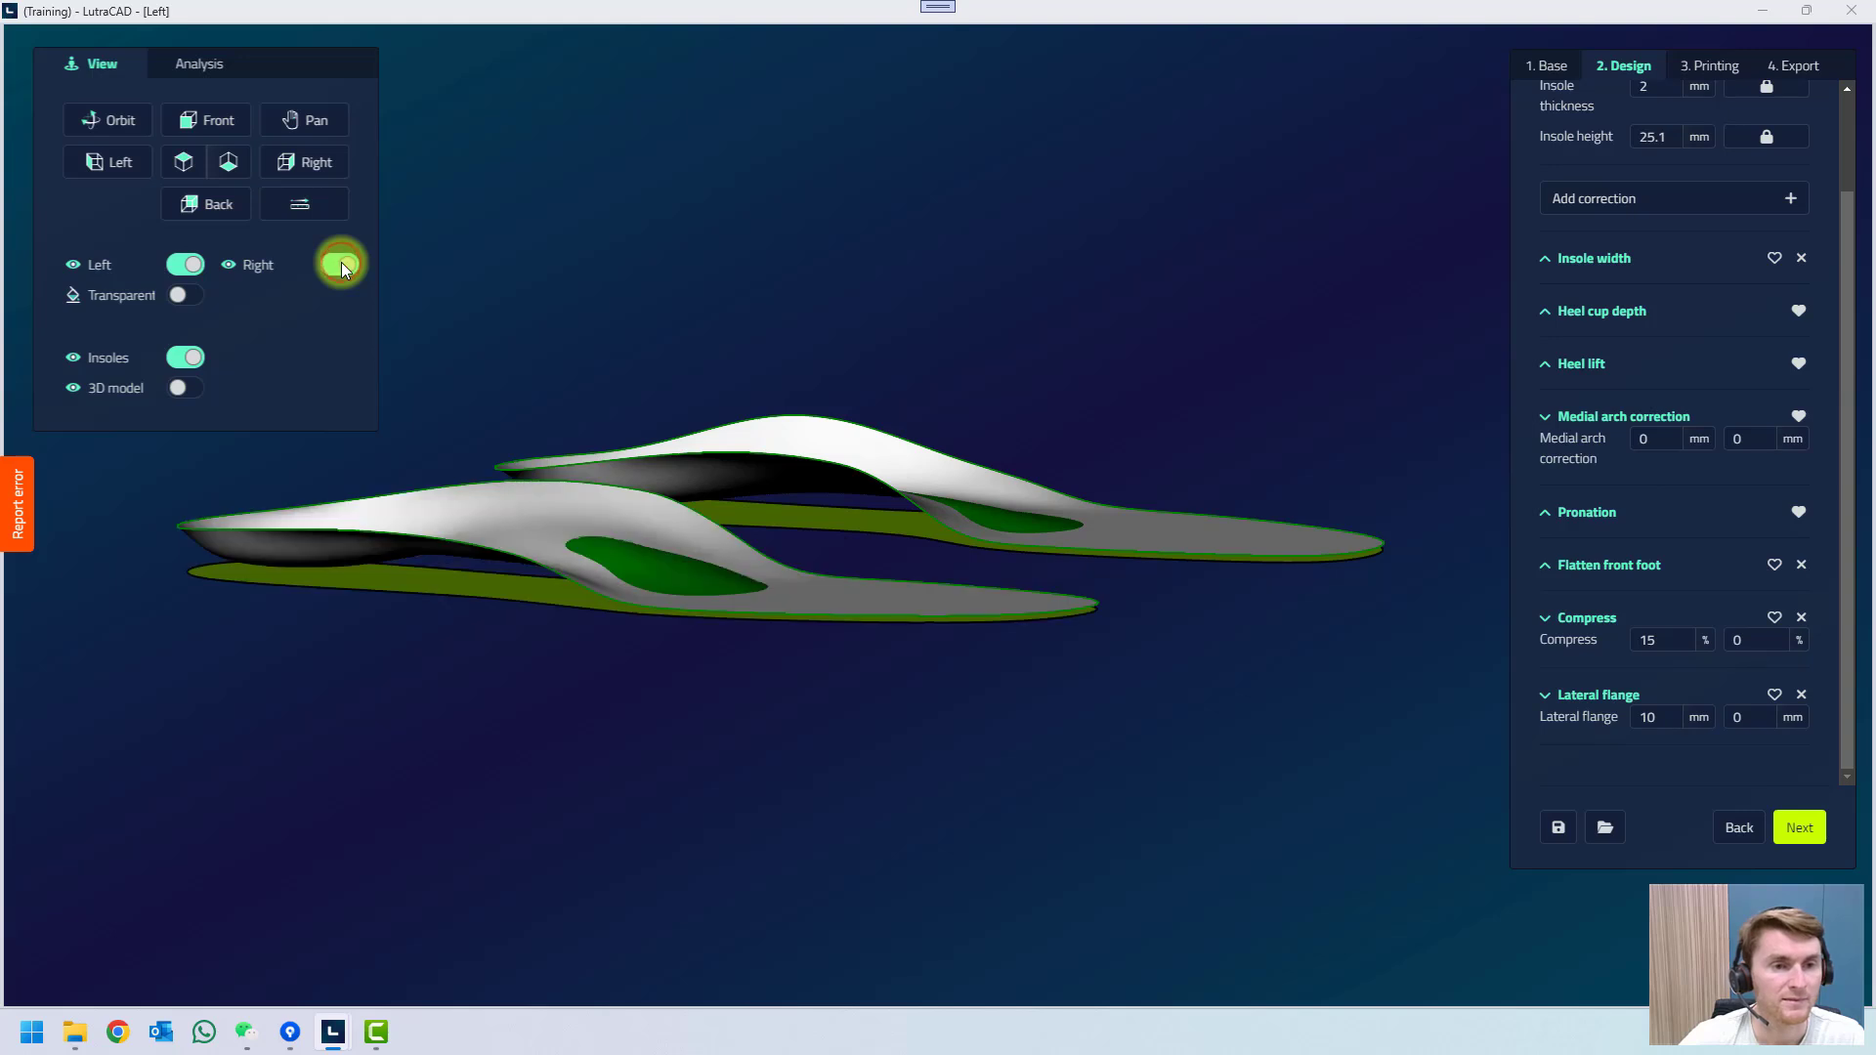
Hide the right insole, view the left one from its side and add a Move apex correction.
click(1630, 200)
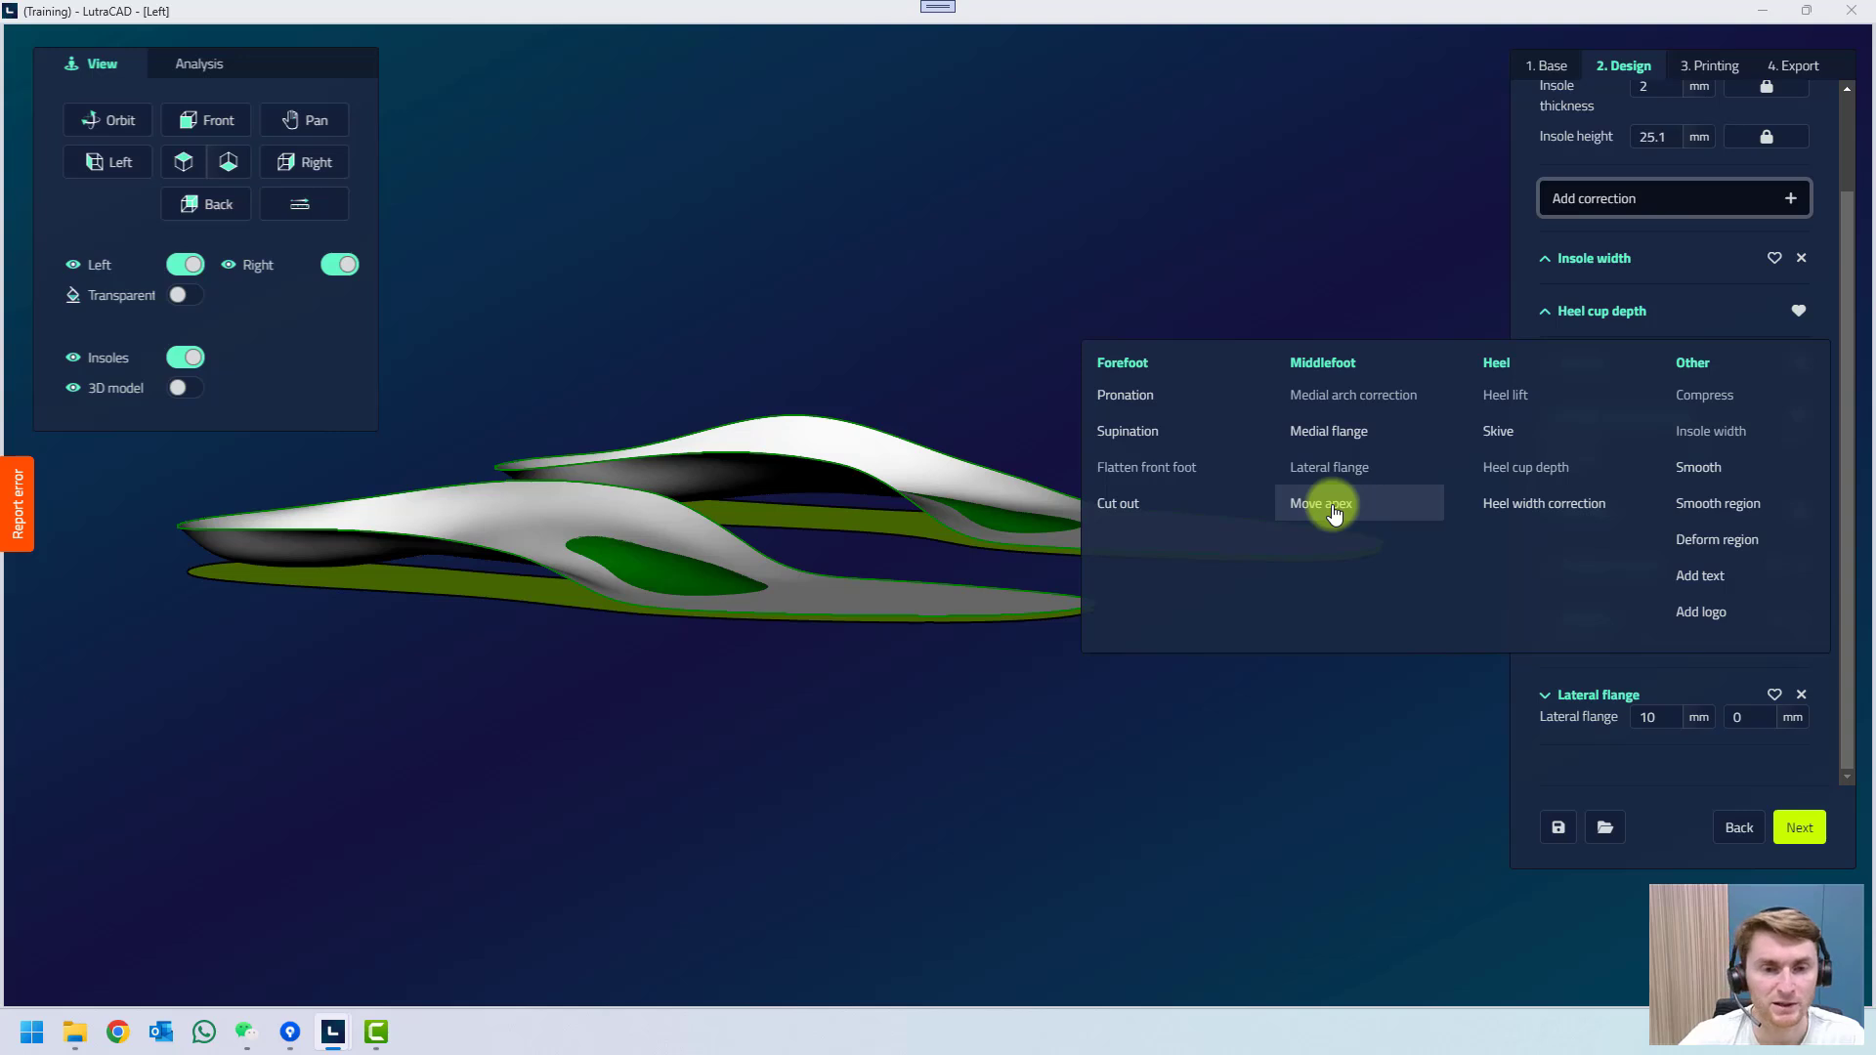
click(183, 388)
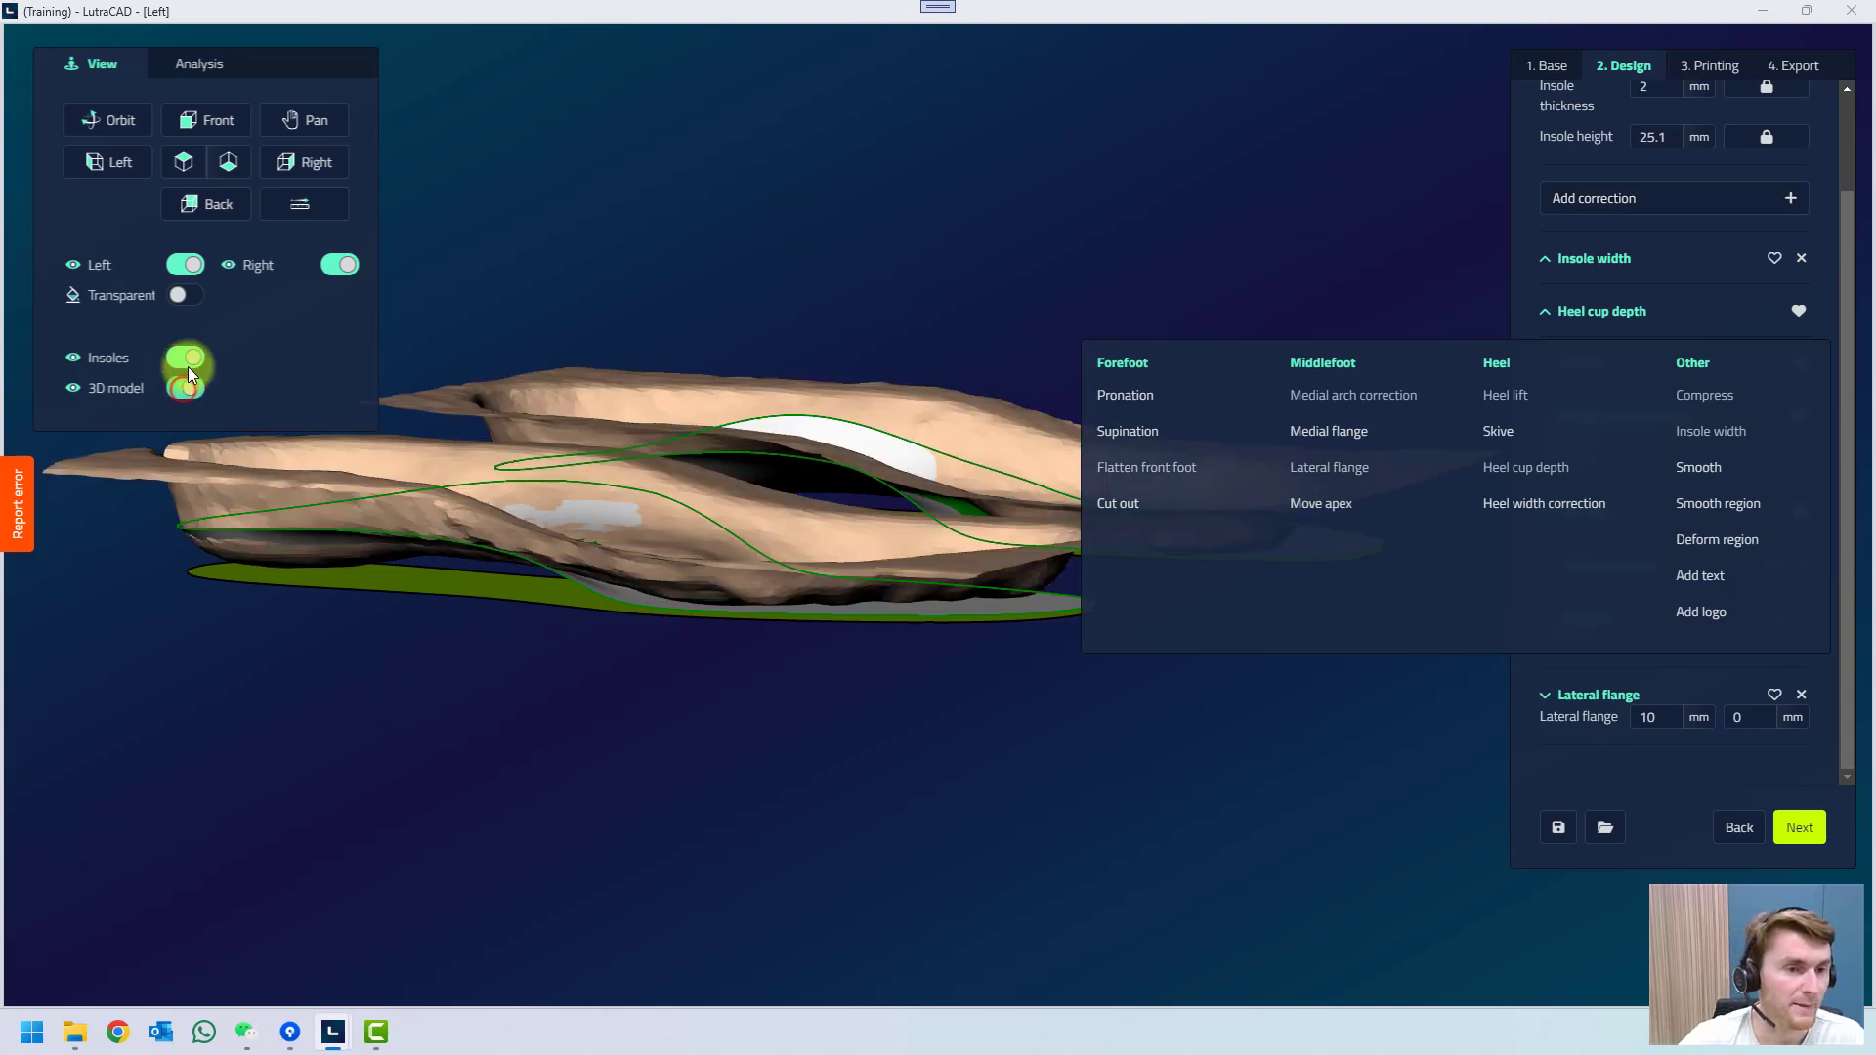
click(341, 265)
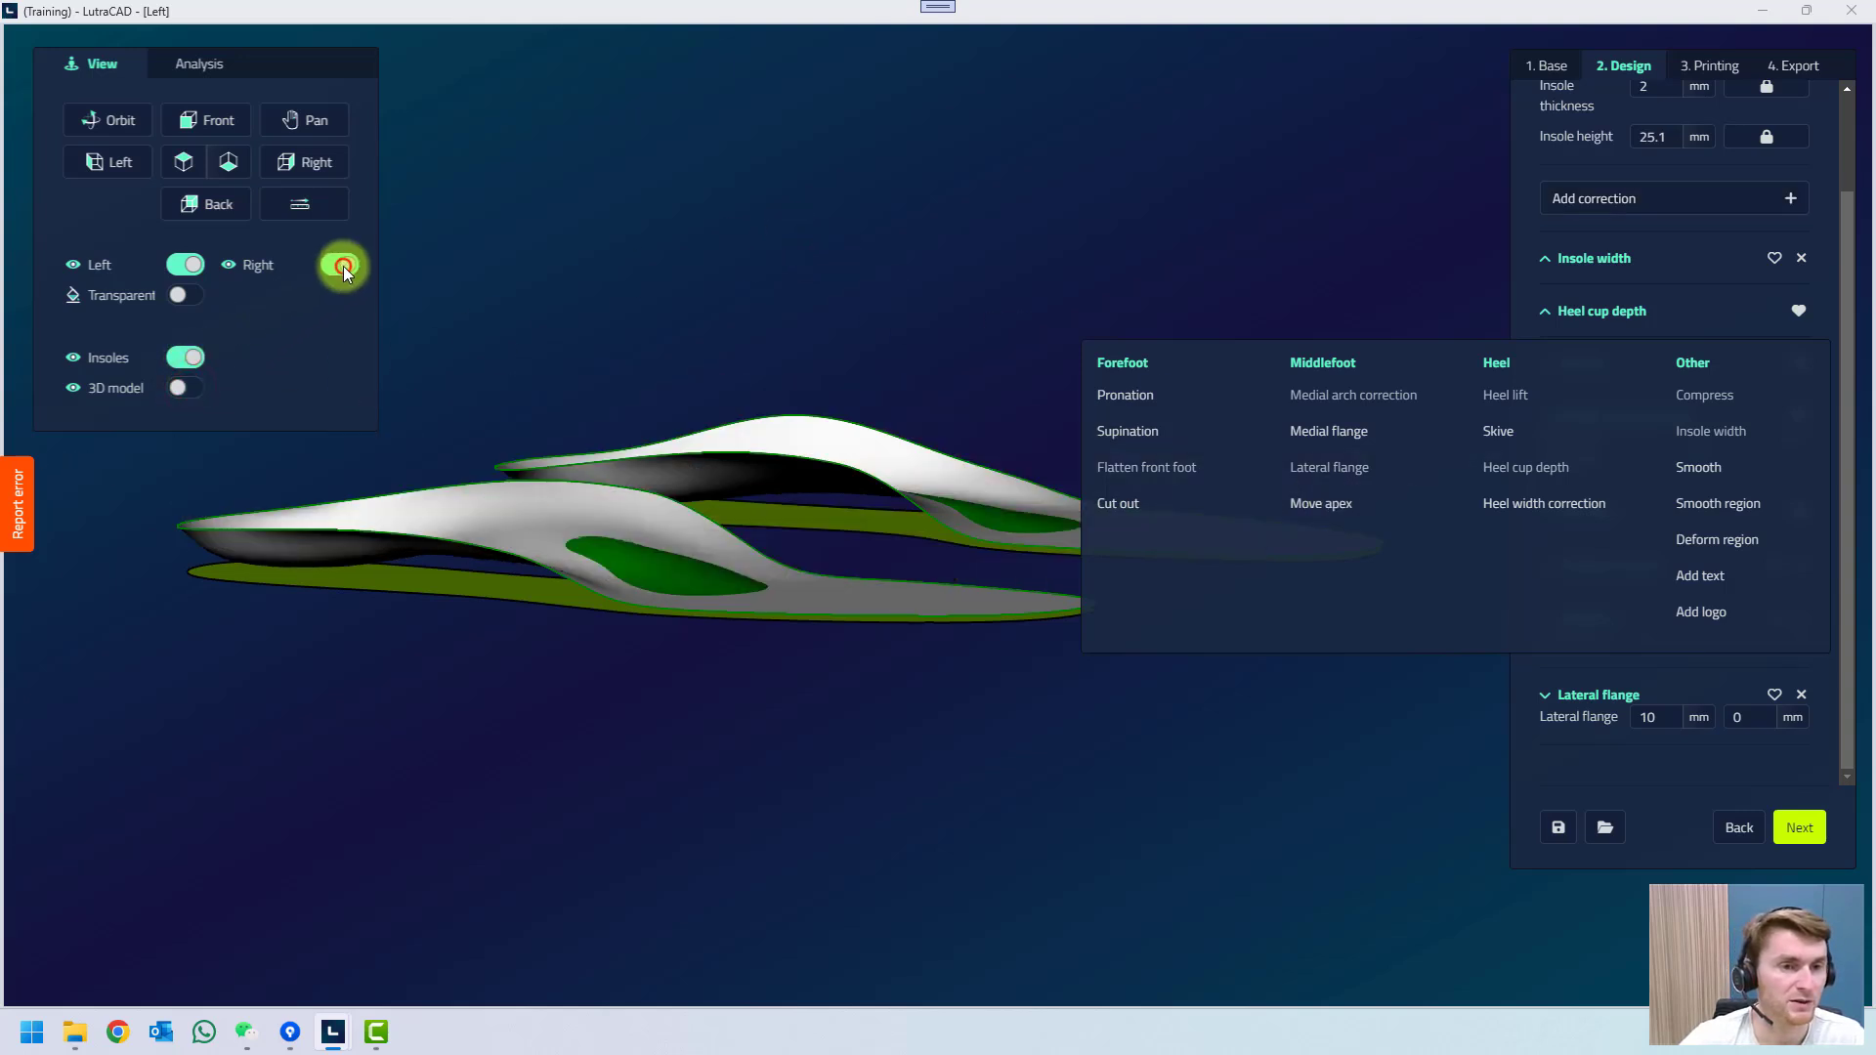
click(308, 163)
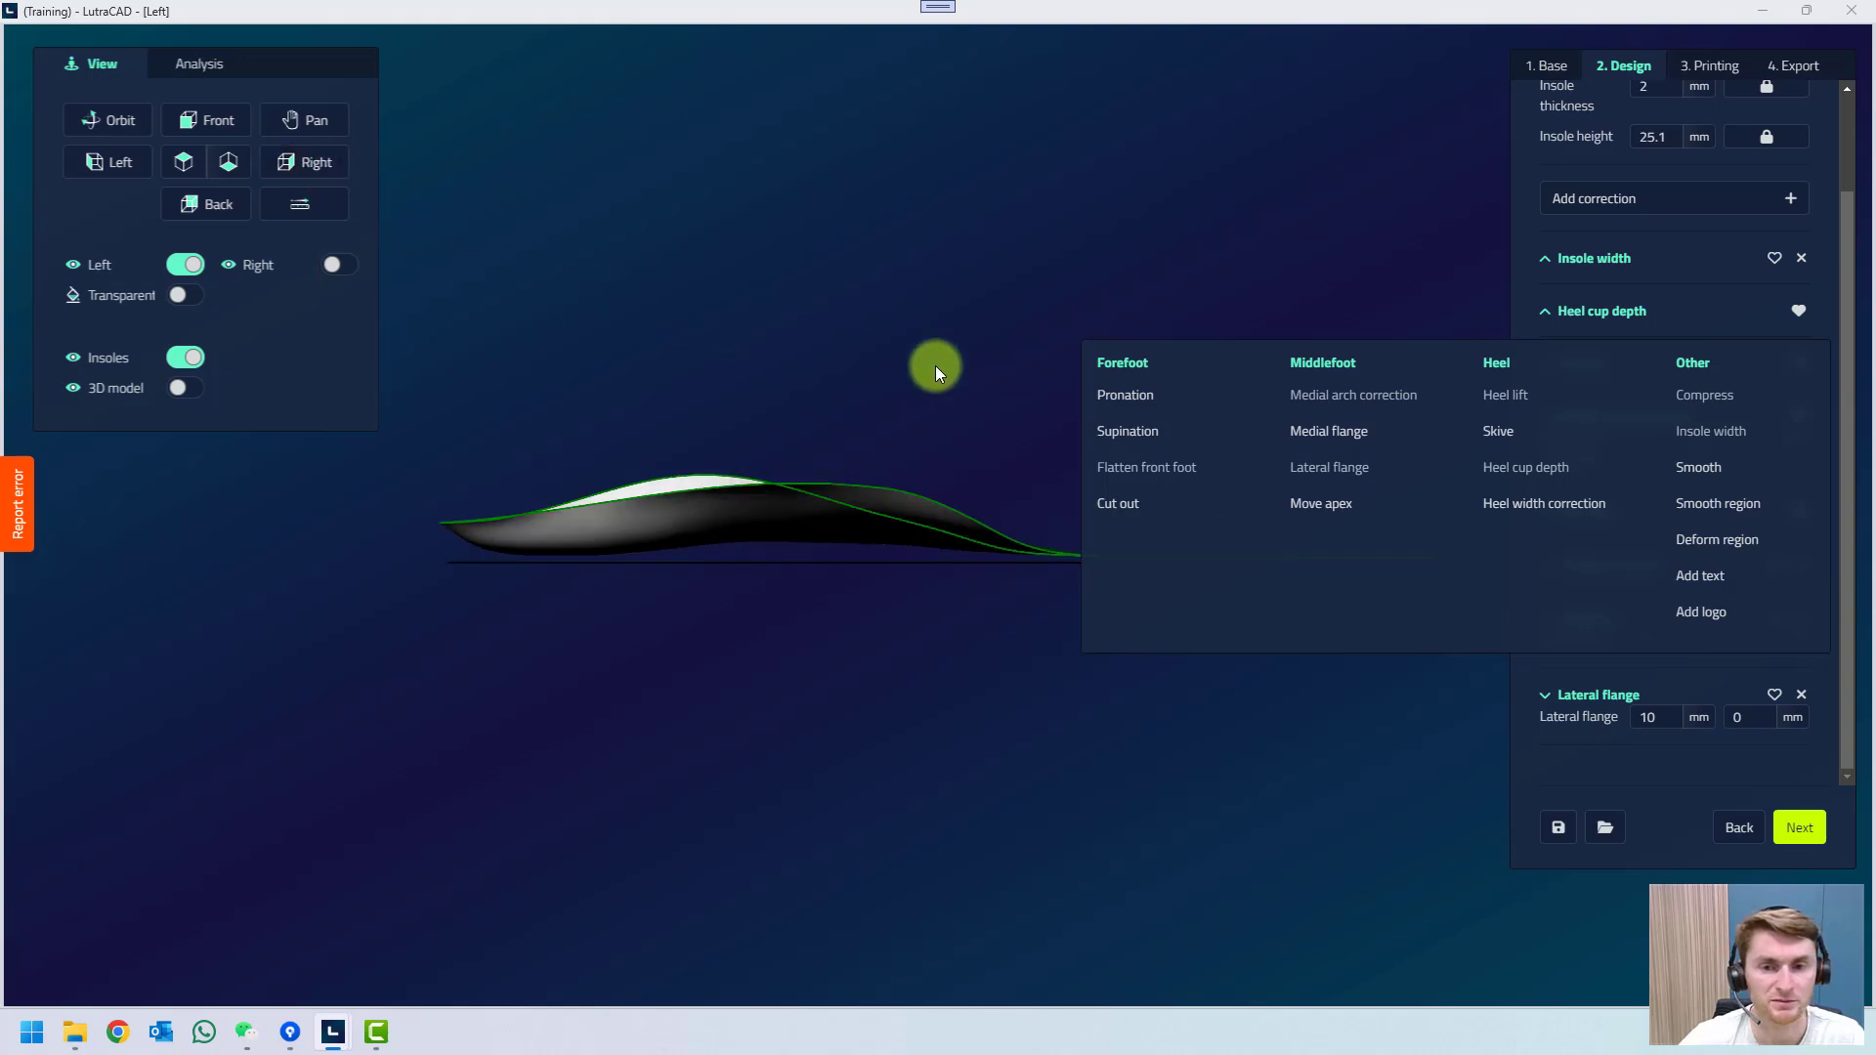
click(1319, 503)
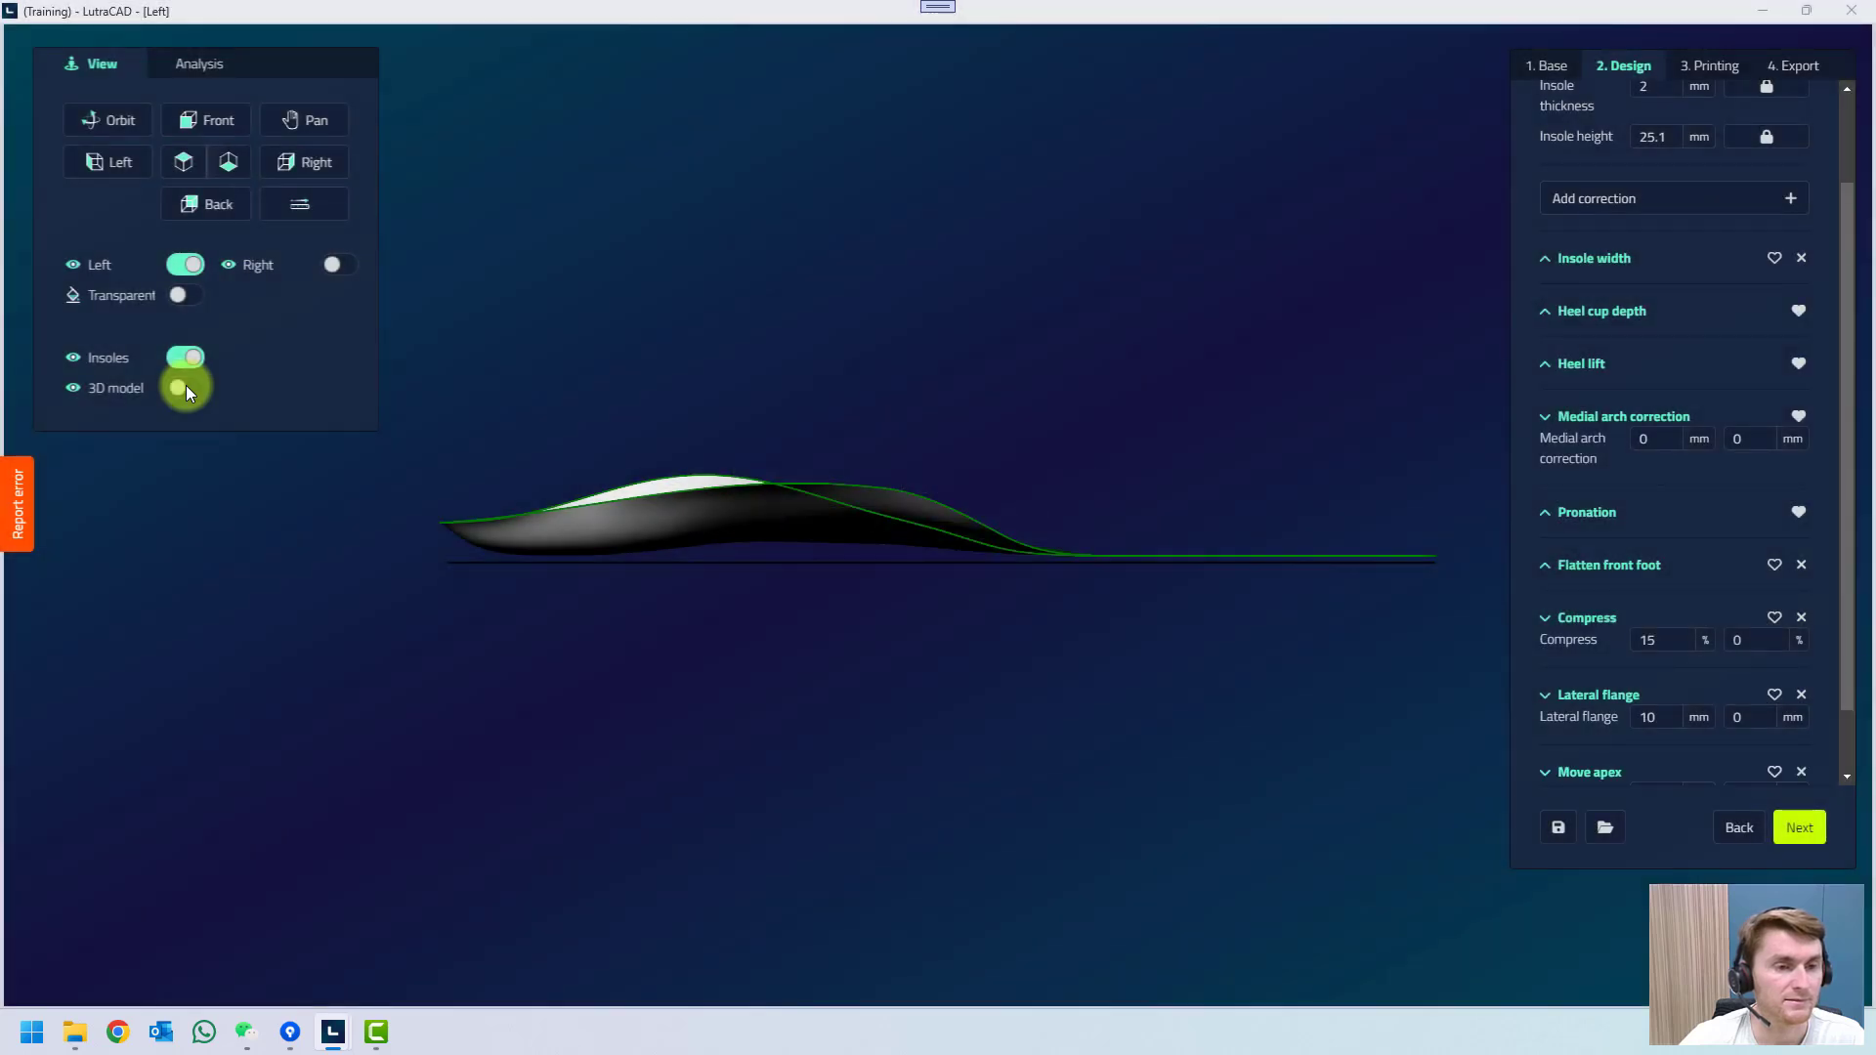
Show the 3D foot model over the left insole and set its Move apex value to 15 mm.
click(186, 387)
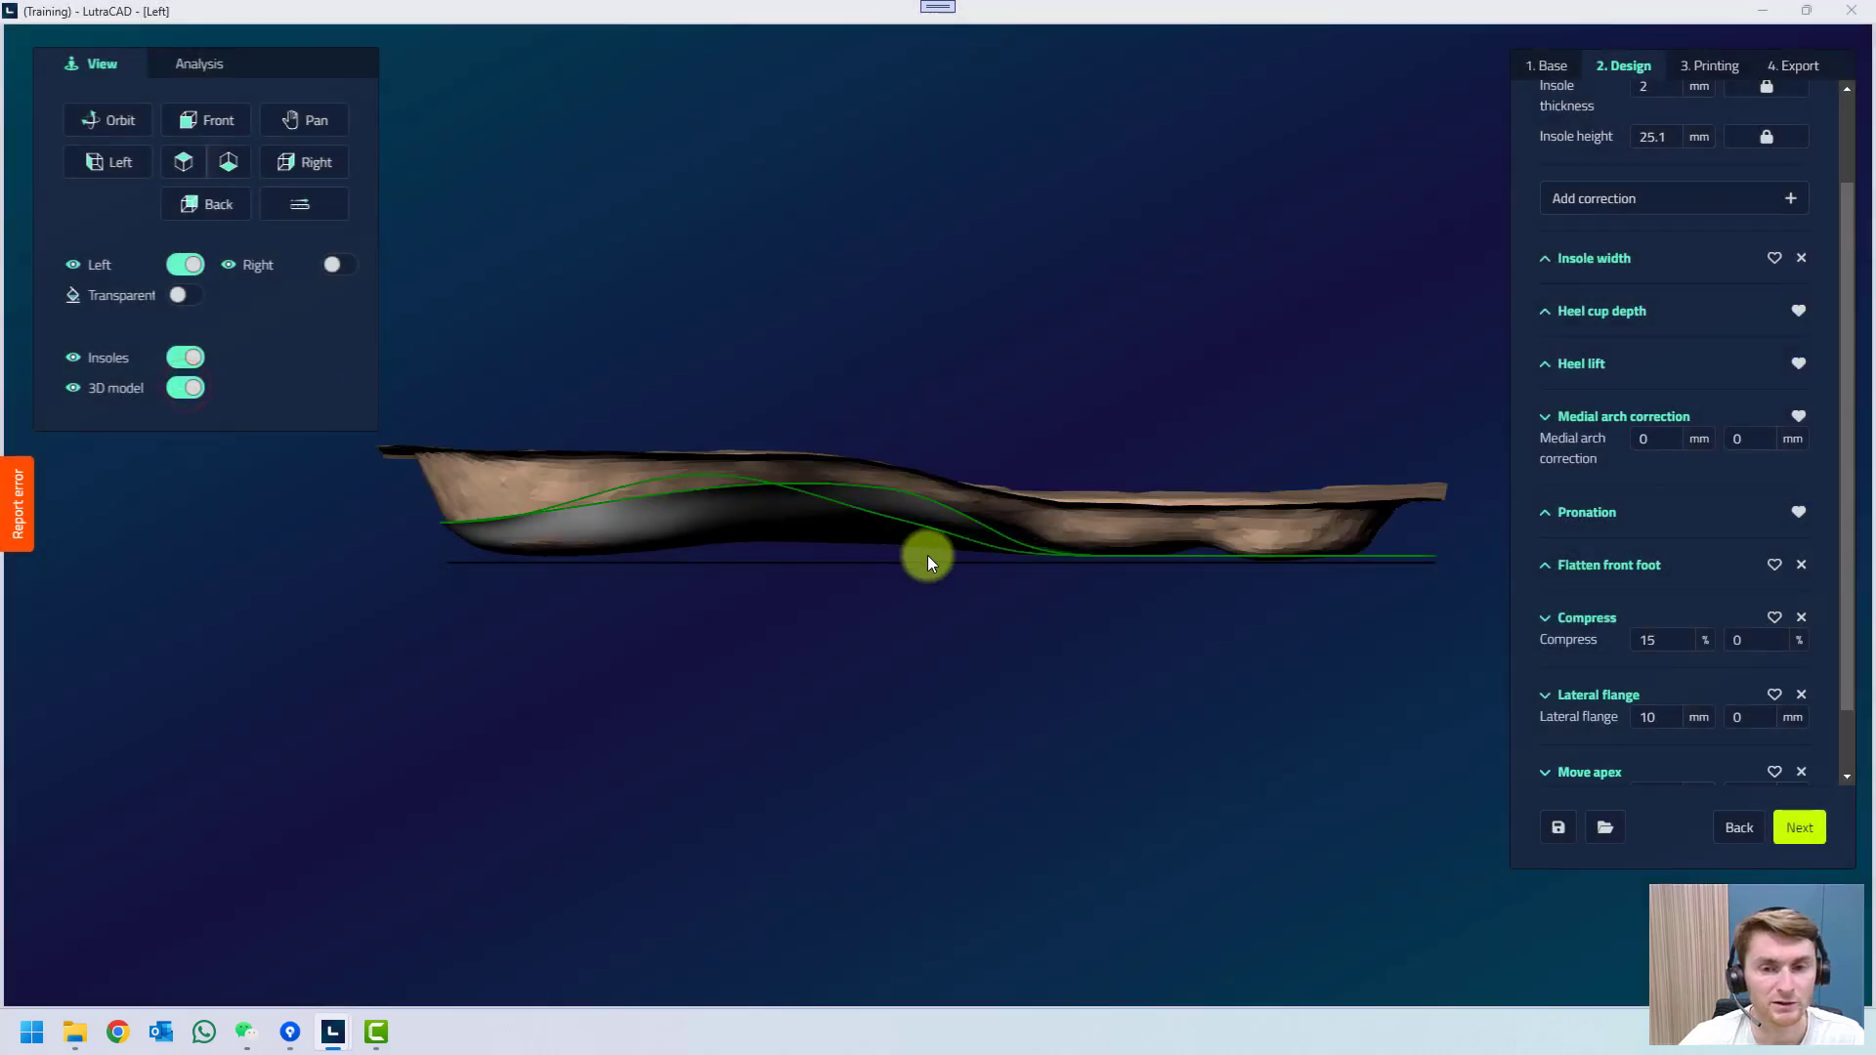
scroll(1044, 530, up, 2)
scroll(860, 490, down, 1)
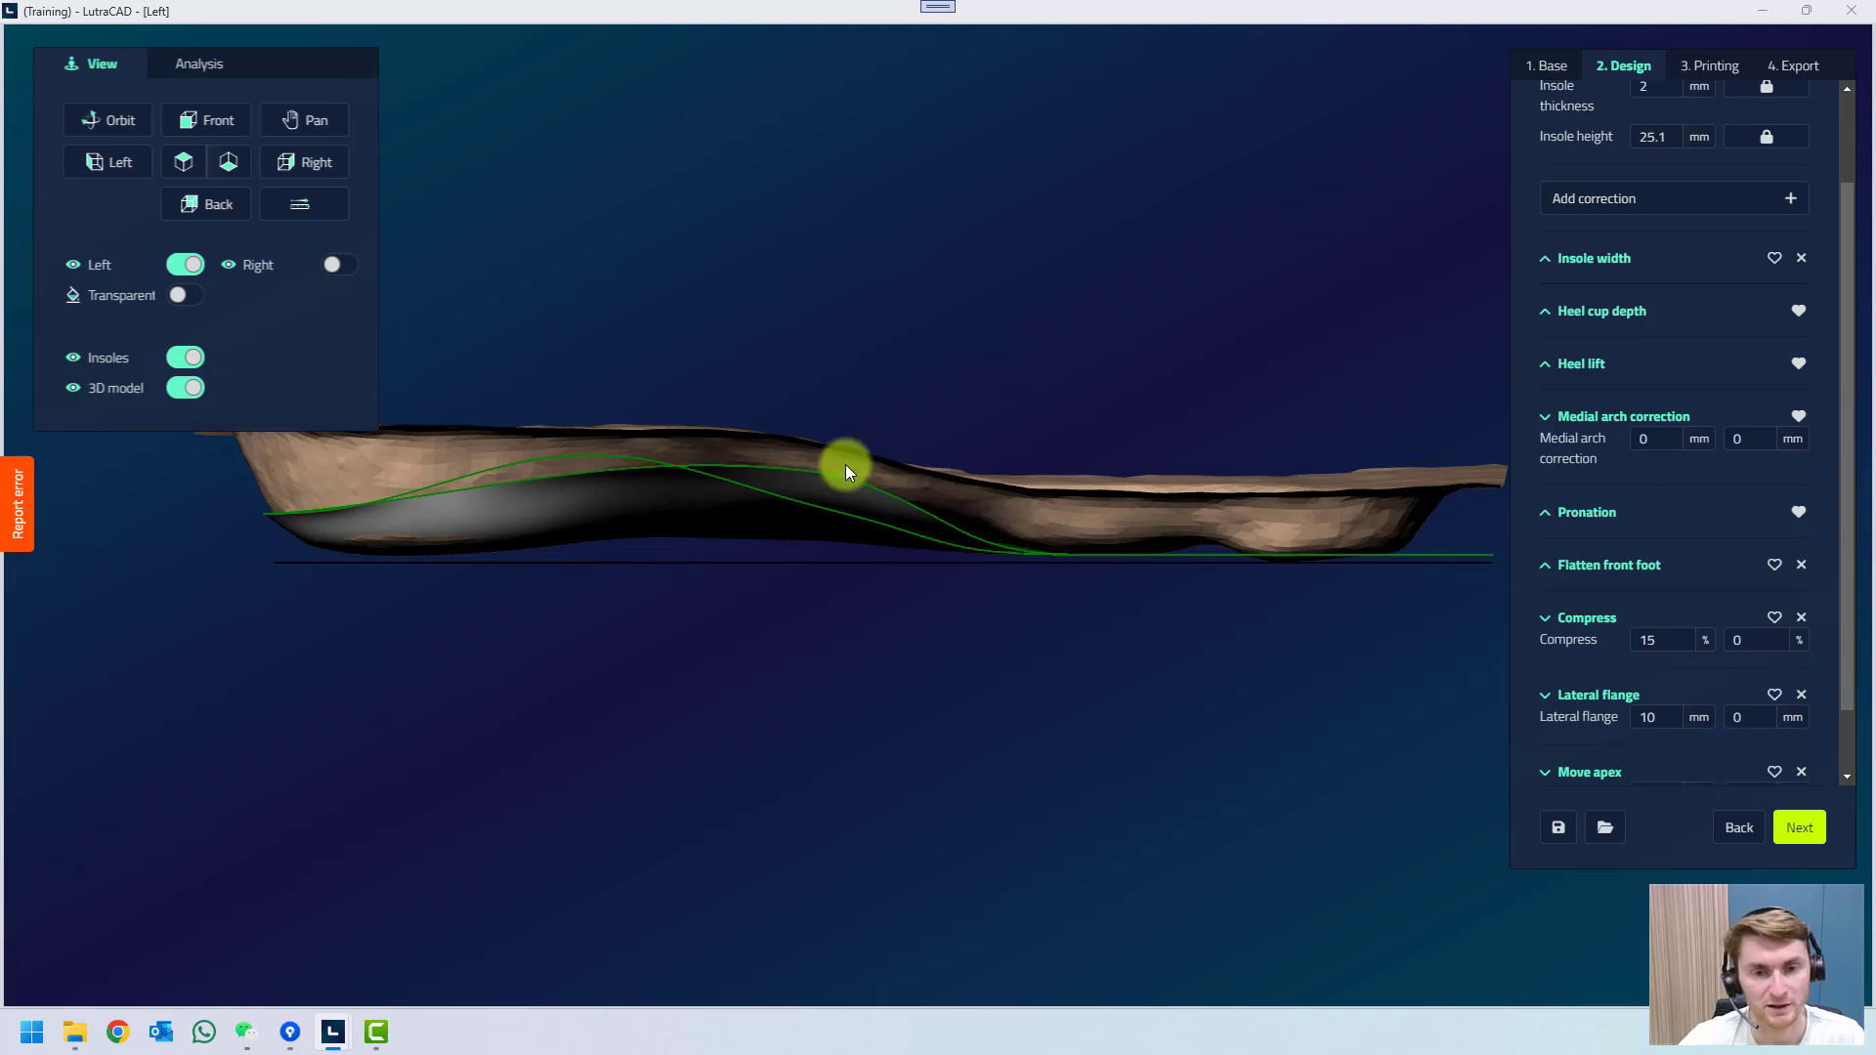
scroll(1723, 611, down, 1)
click(1659, 716)
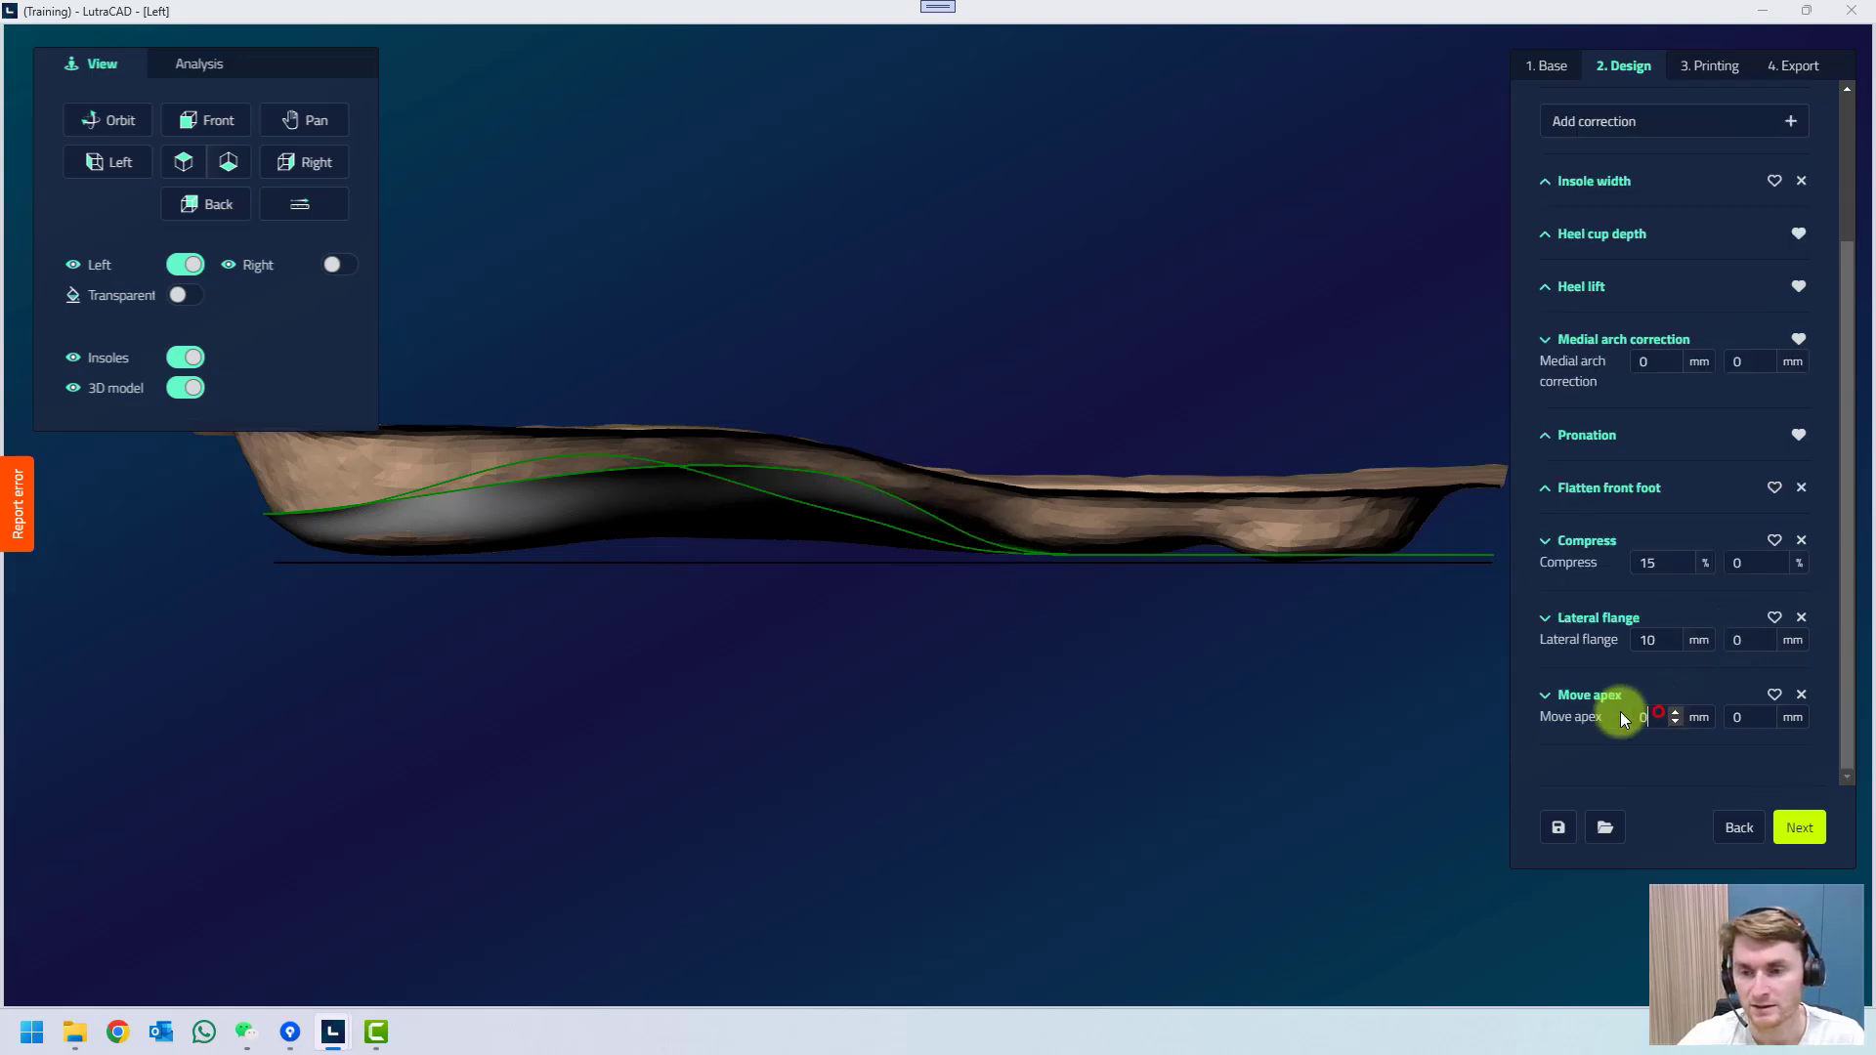
text(15)
key(Return)
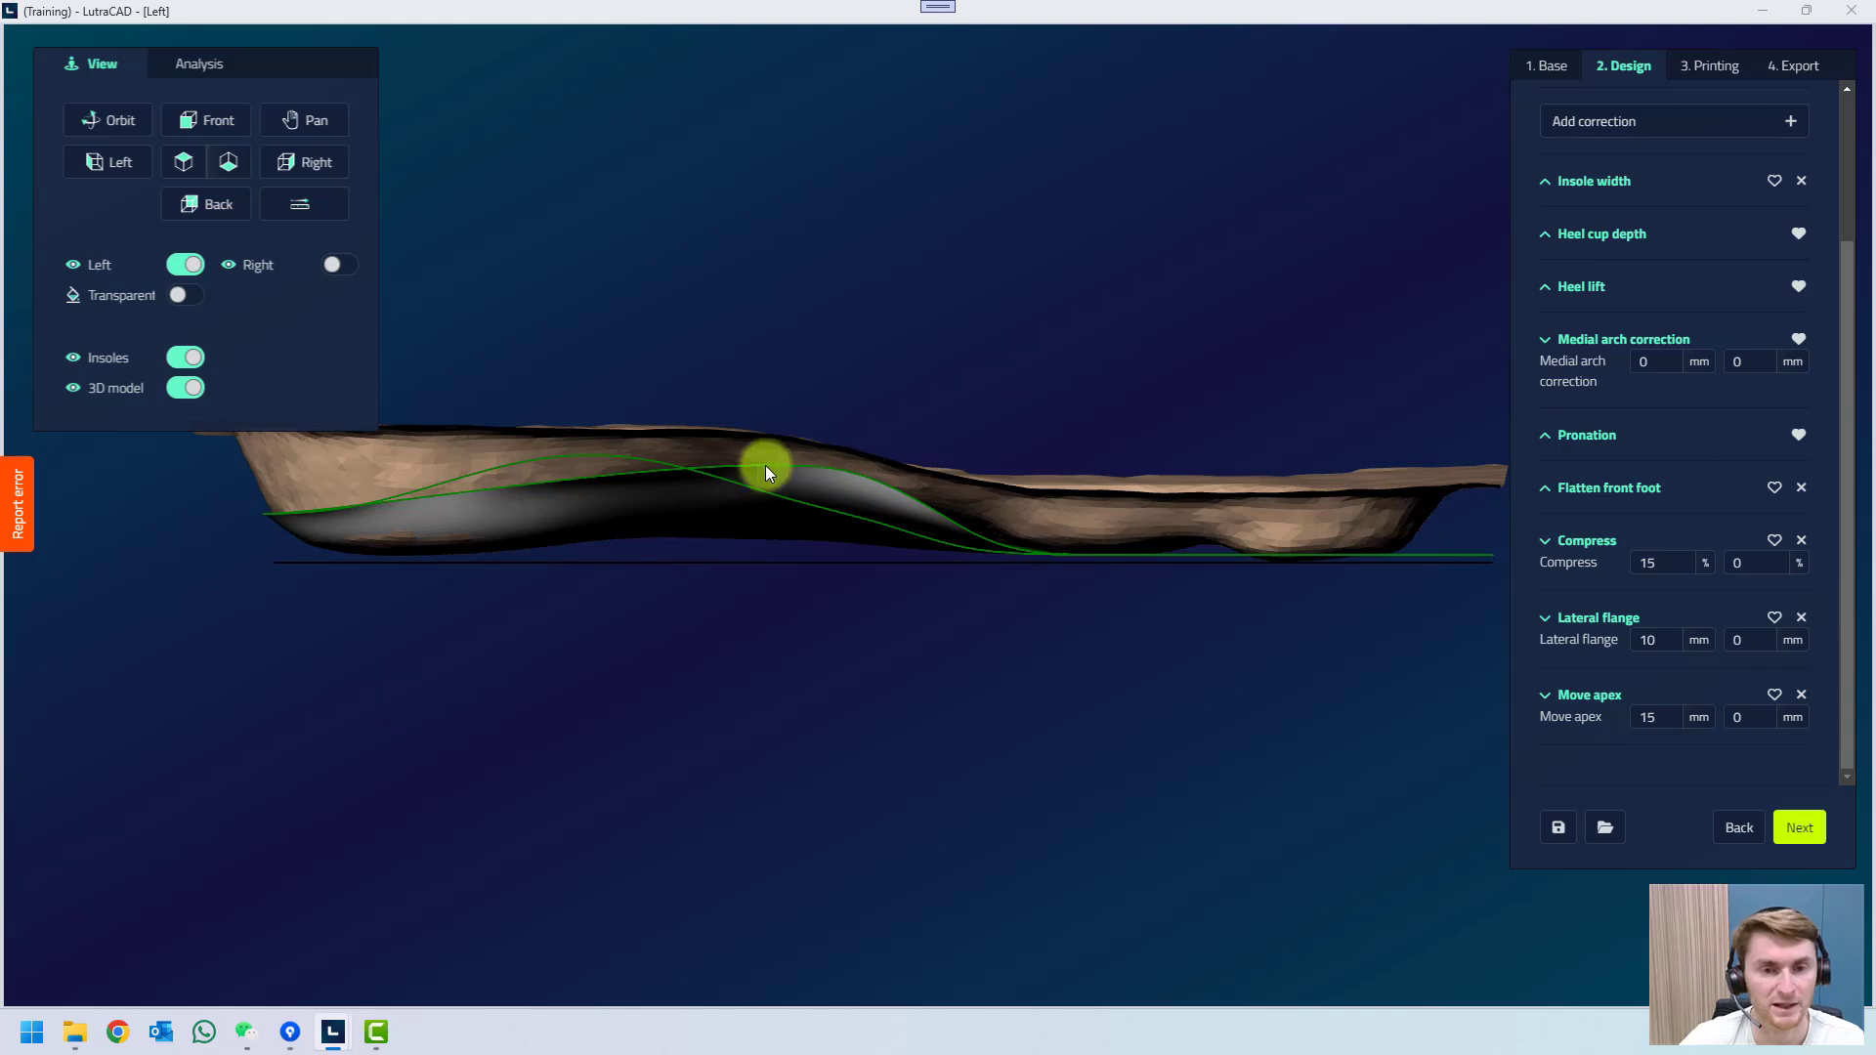
Set the left insole's Heel lift height to 2 mm and hide the 3D foot model.
scroll(1576, 418, up, 3)
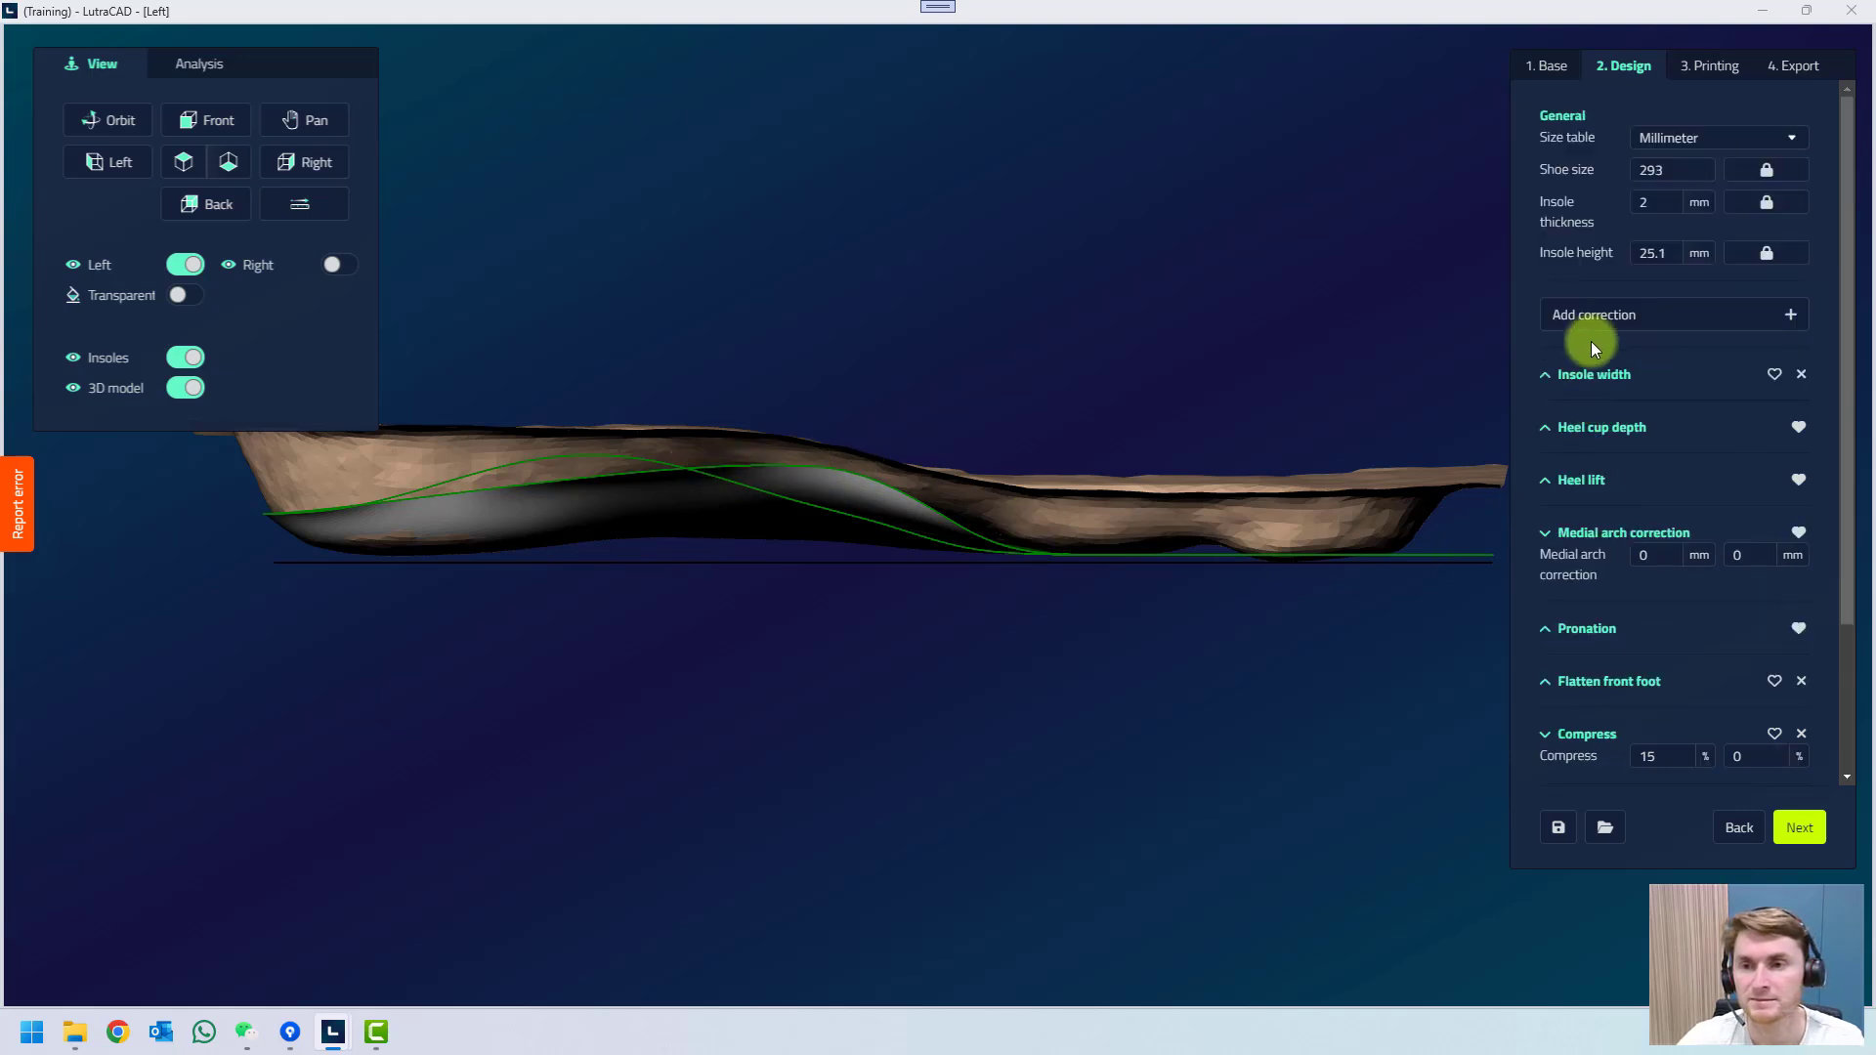
click(1593, 315)
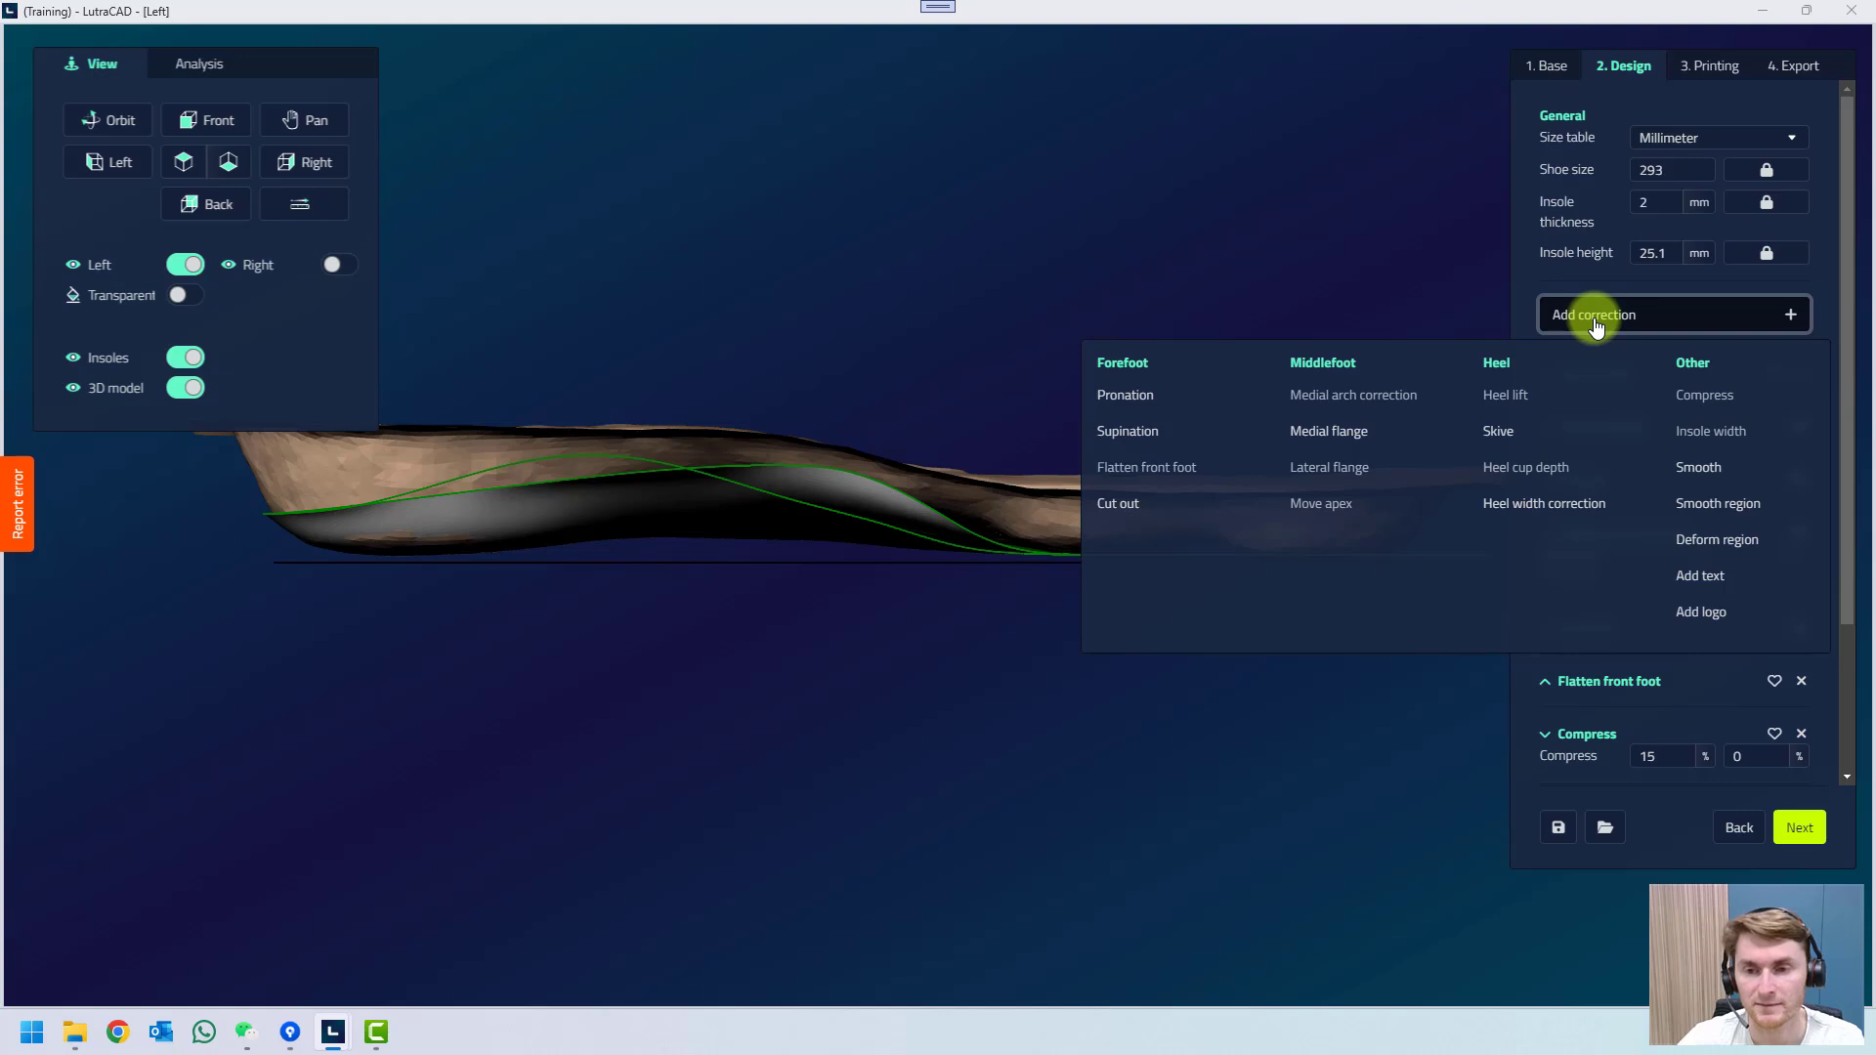
click(1596, 318)
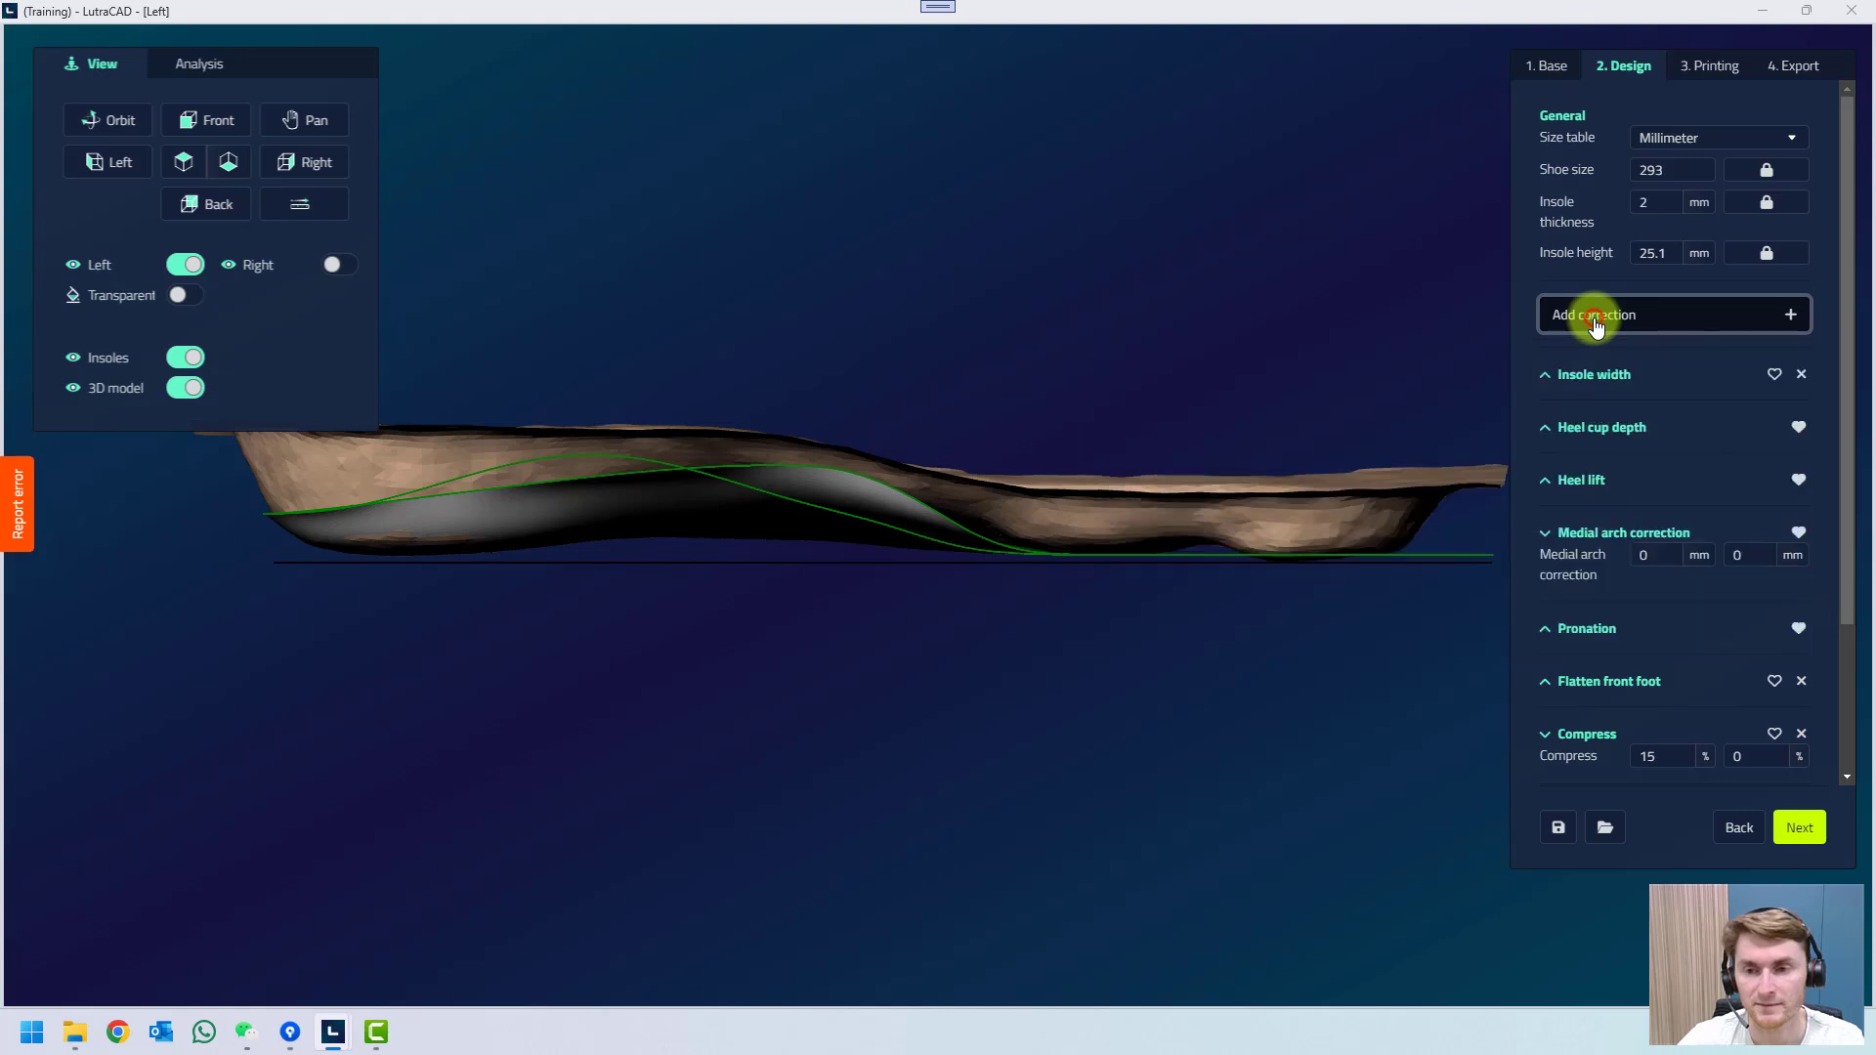
click(1583, 483)
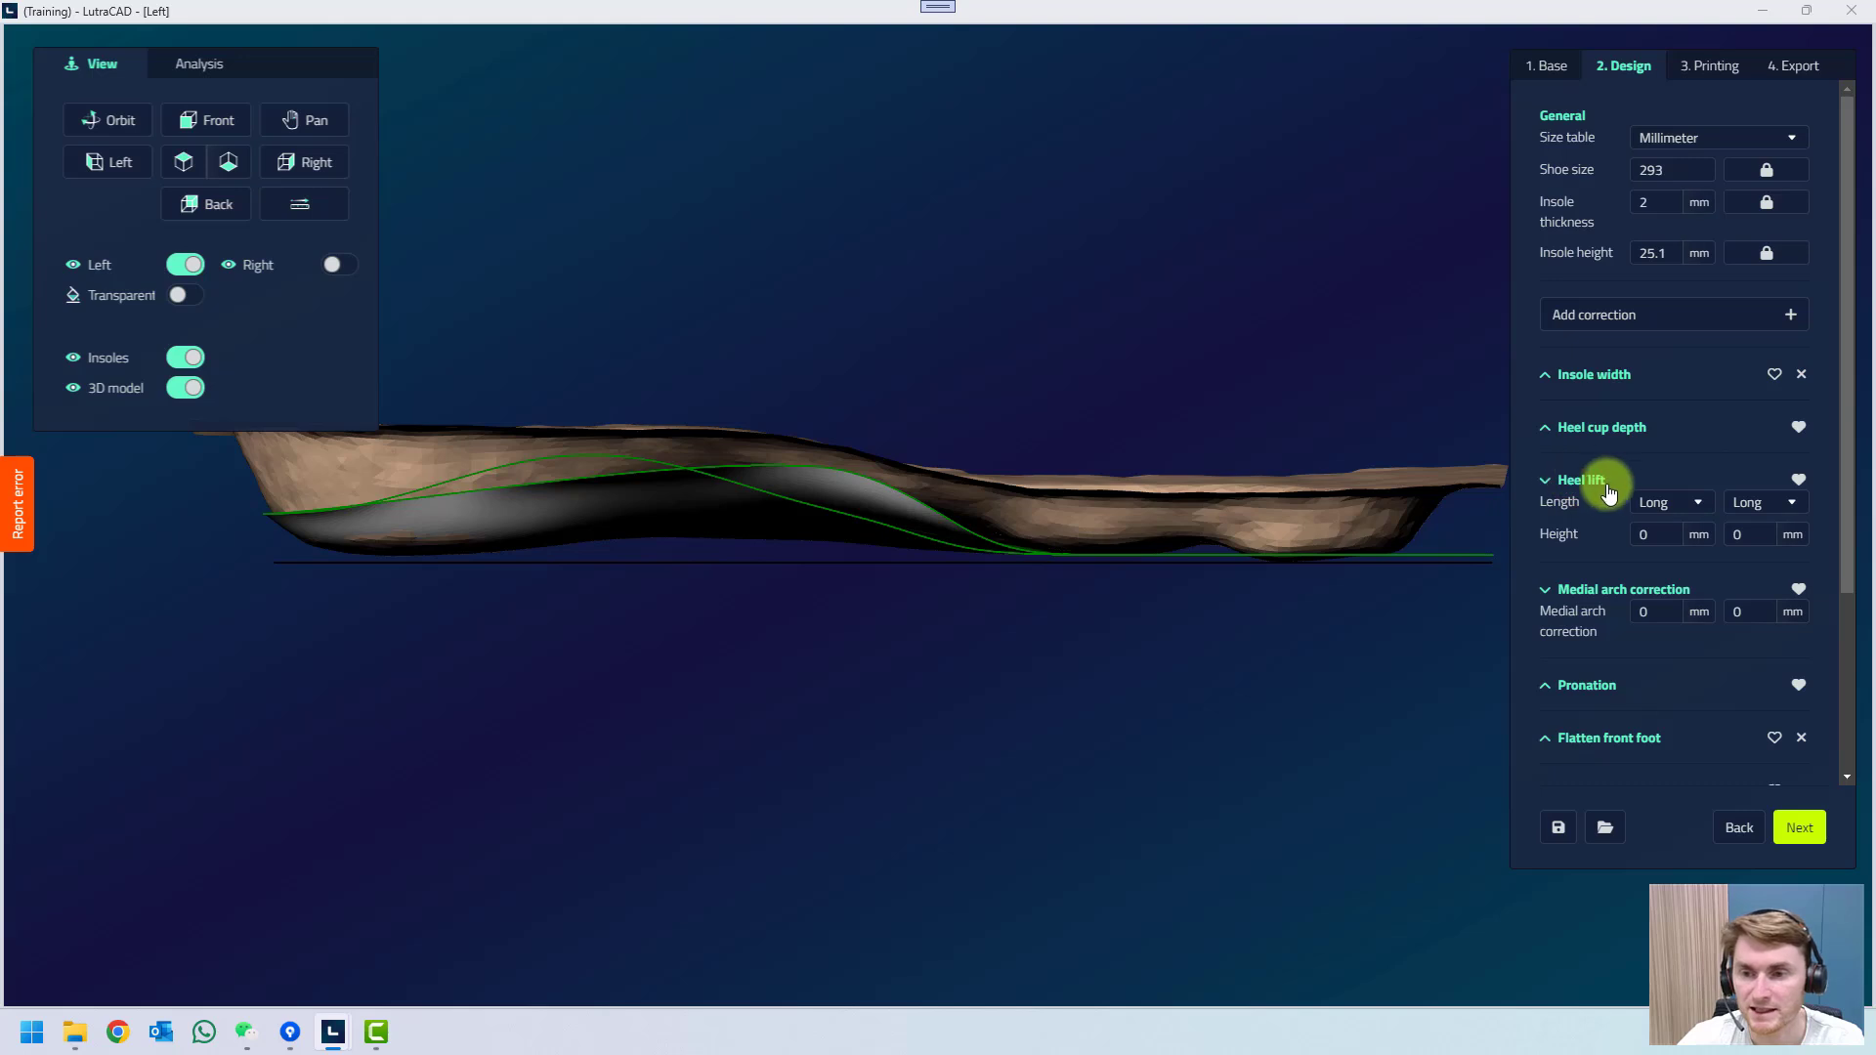
click(1652, 534)
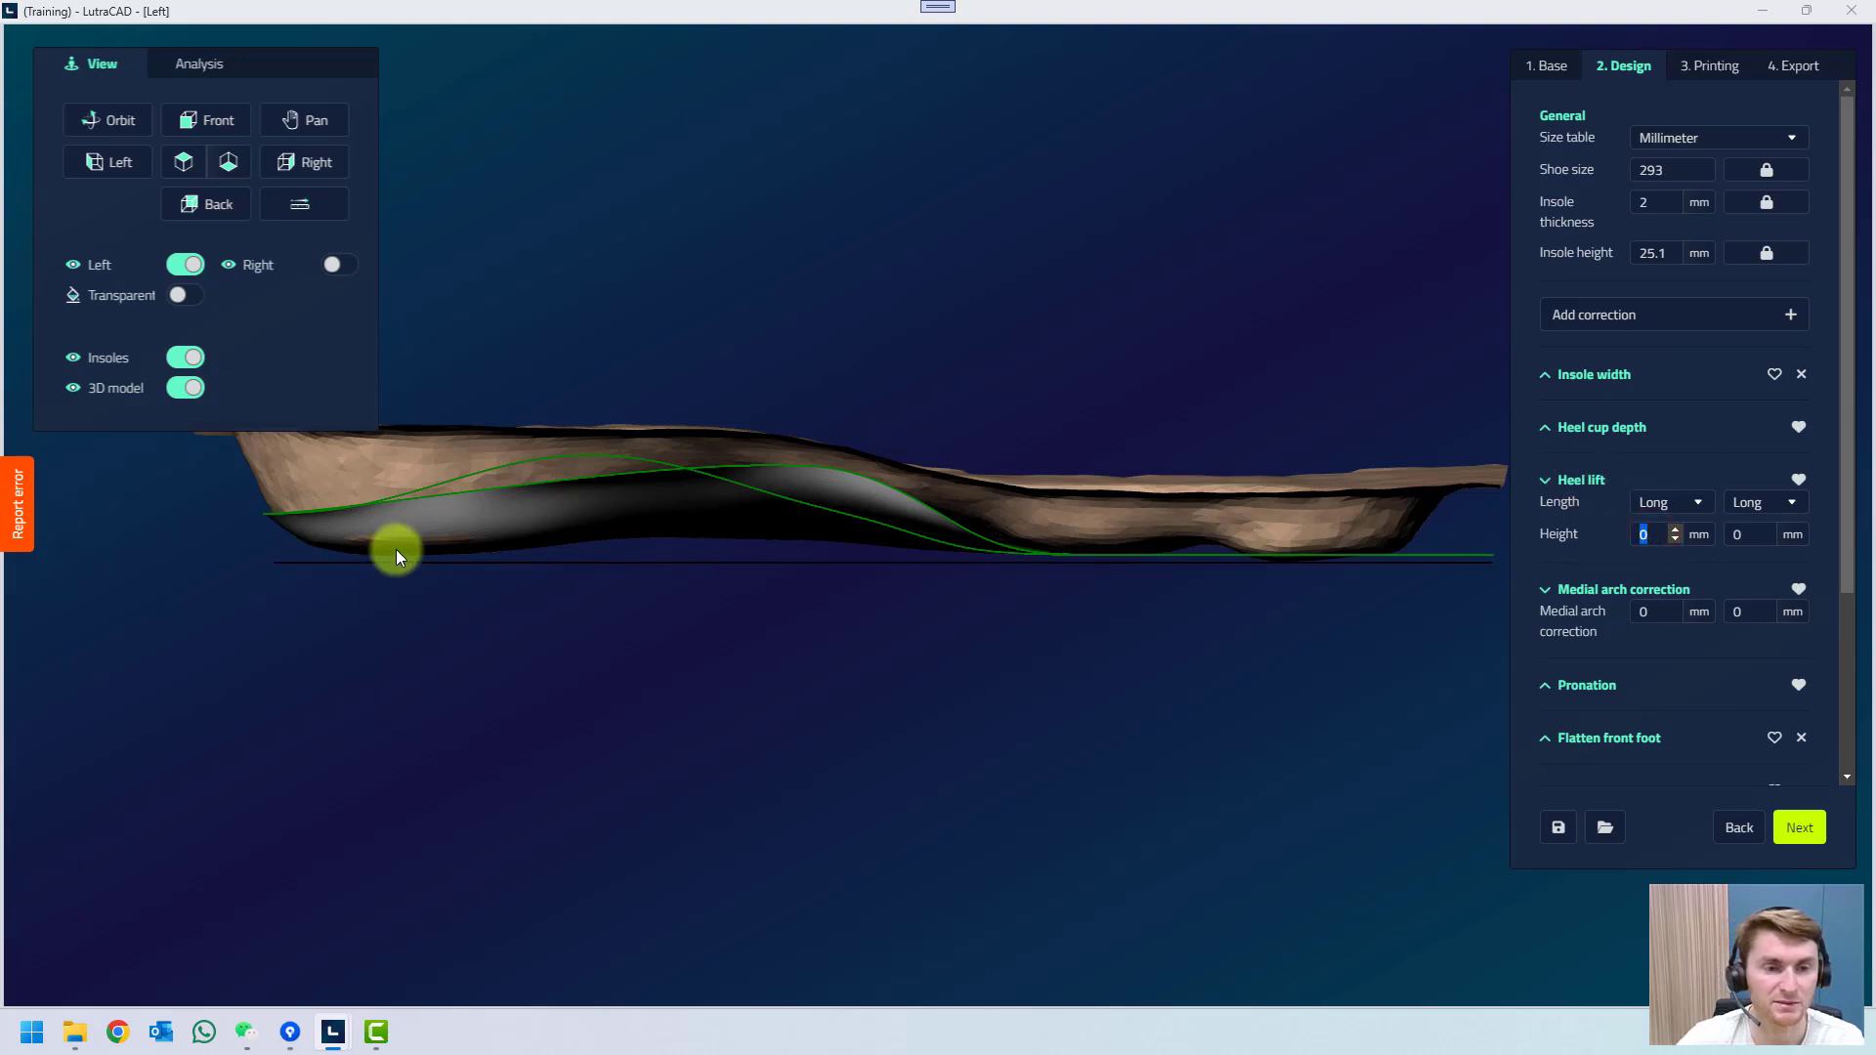
text(1)
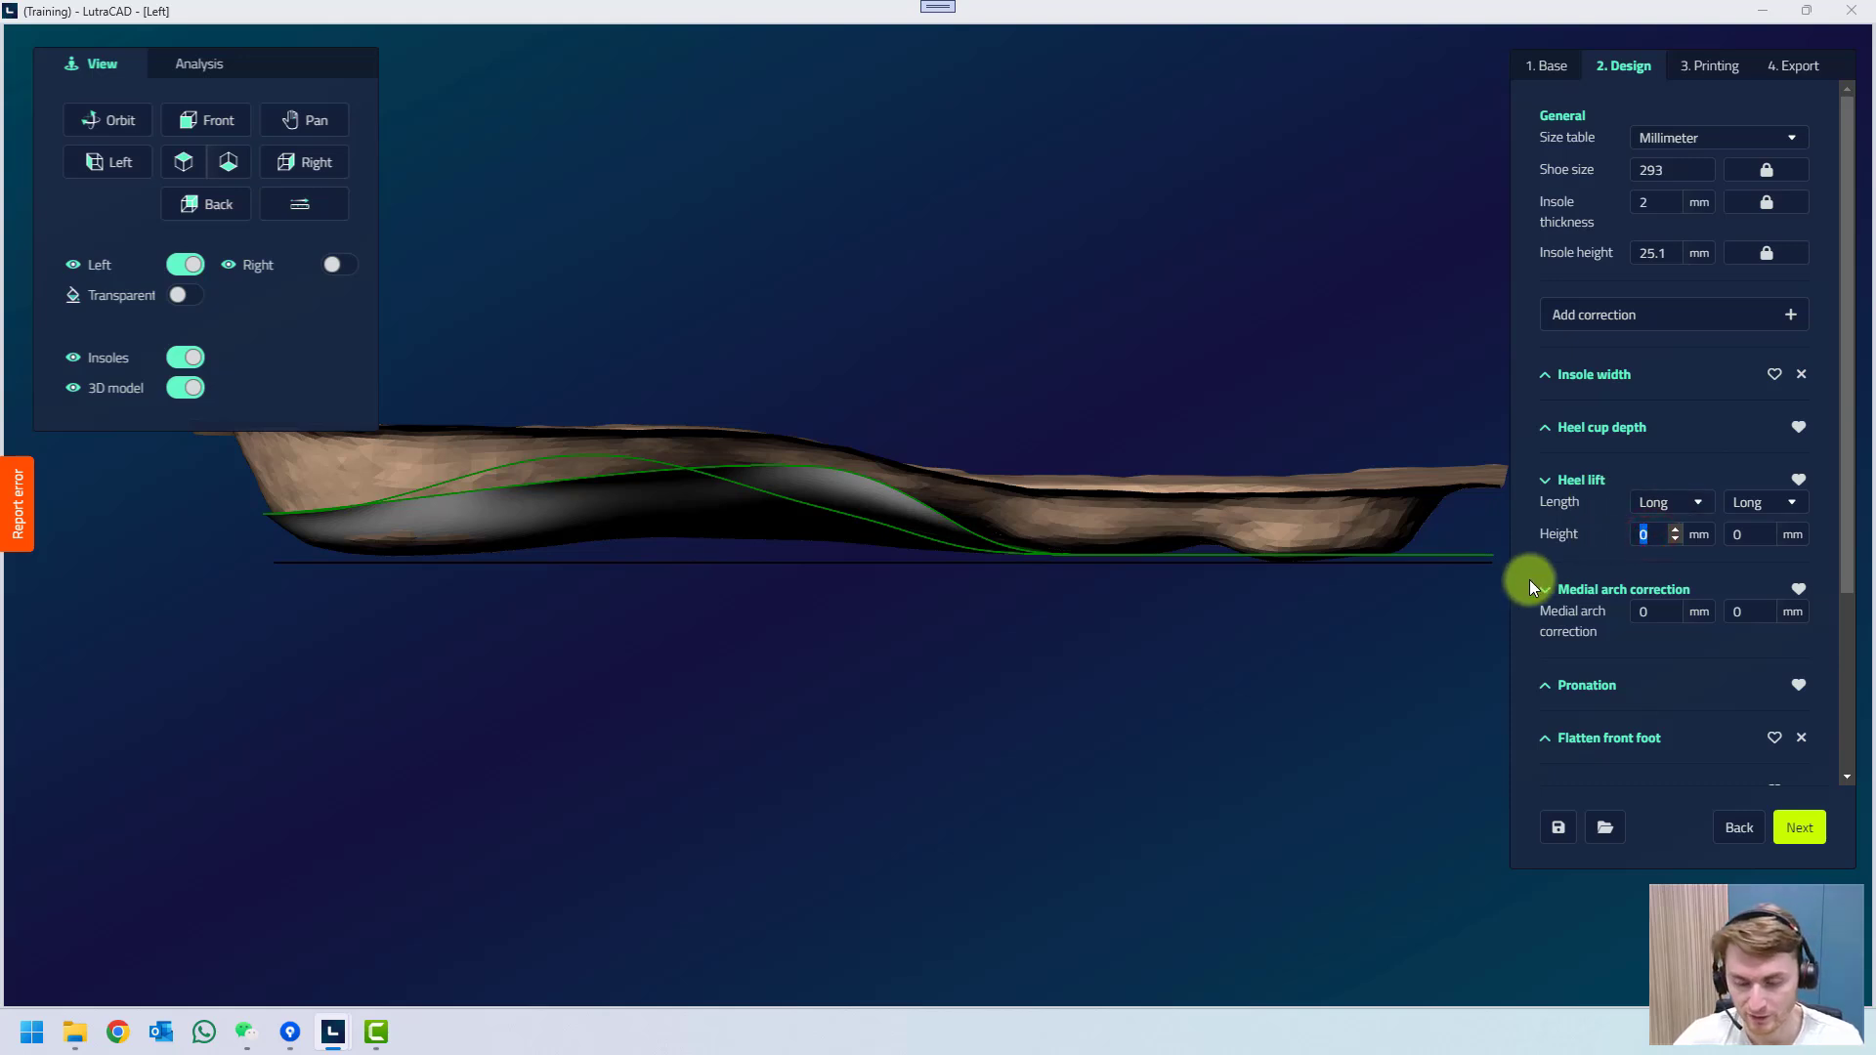
text(2)
click(1280, 682)
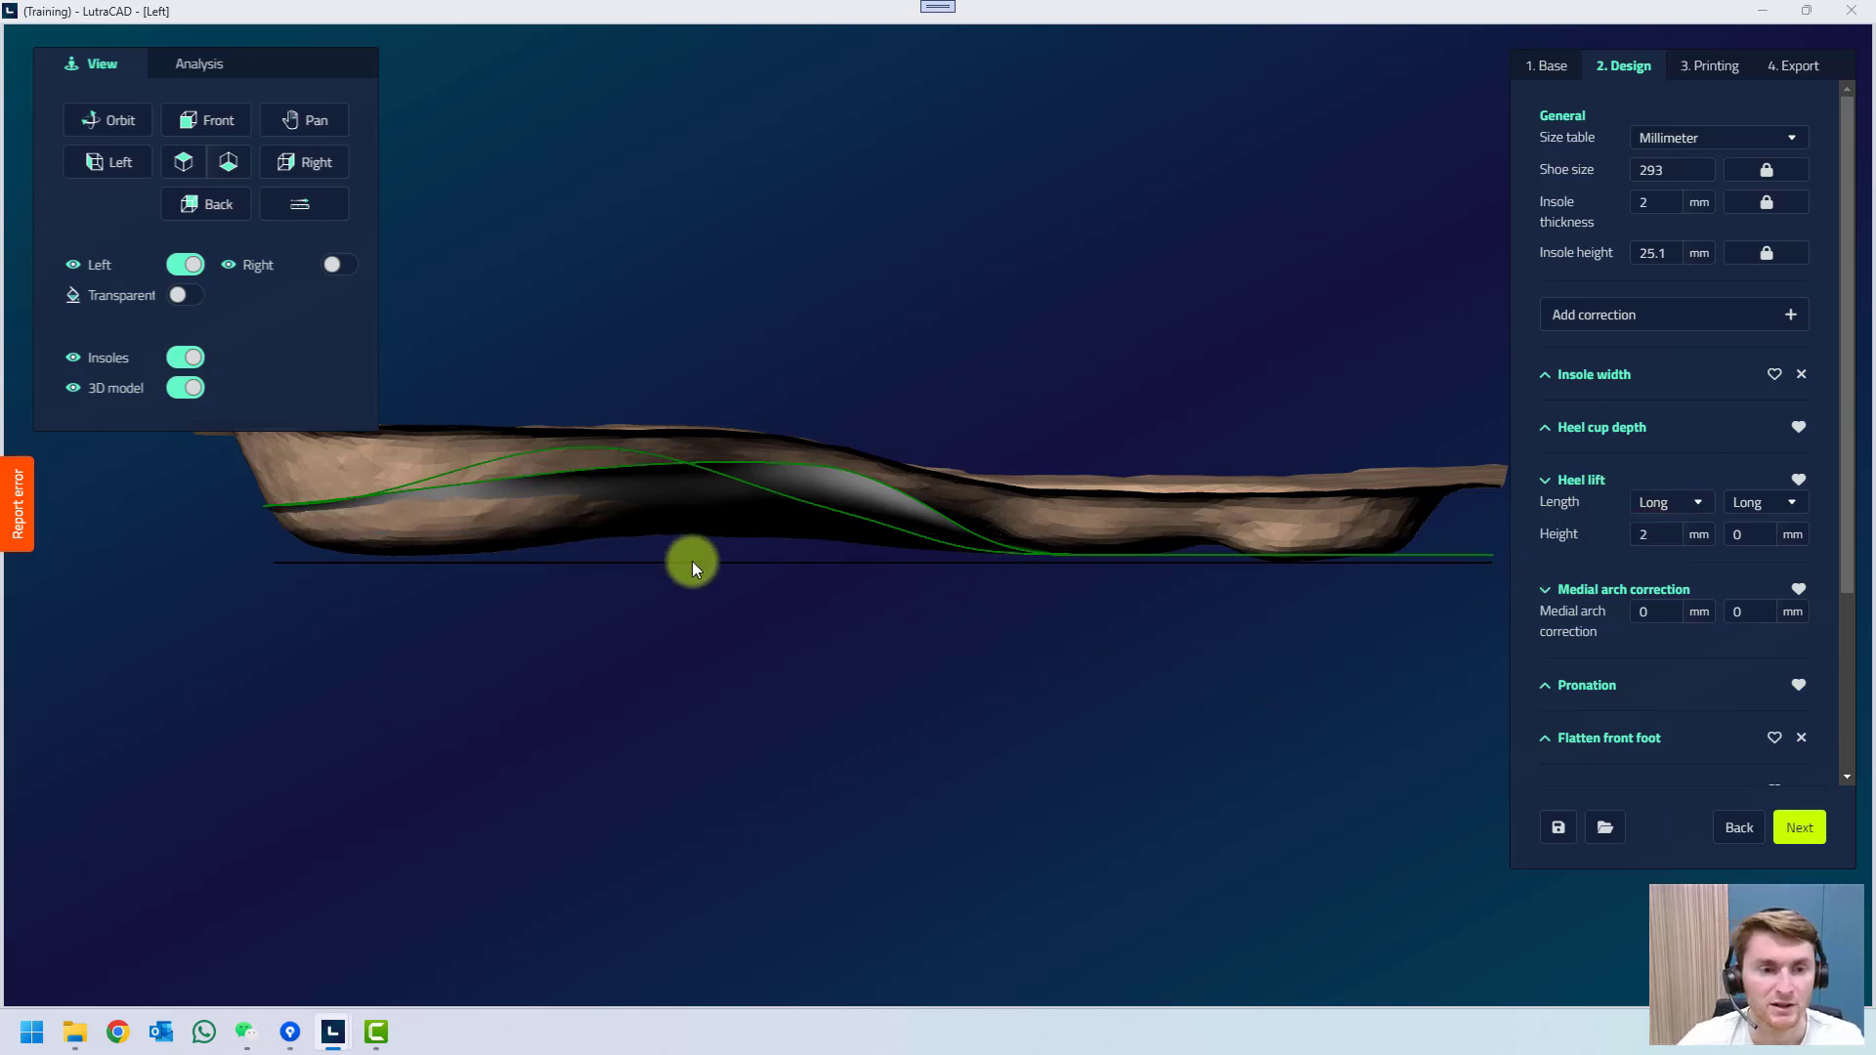
click(188, 388)
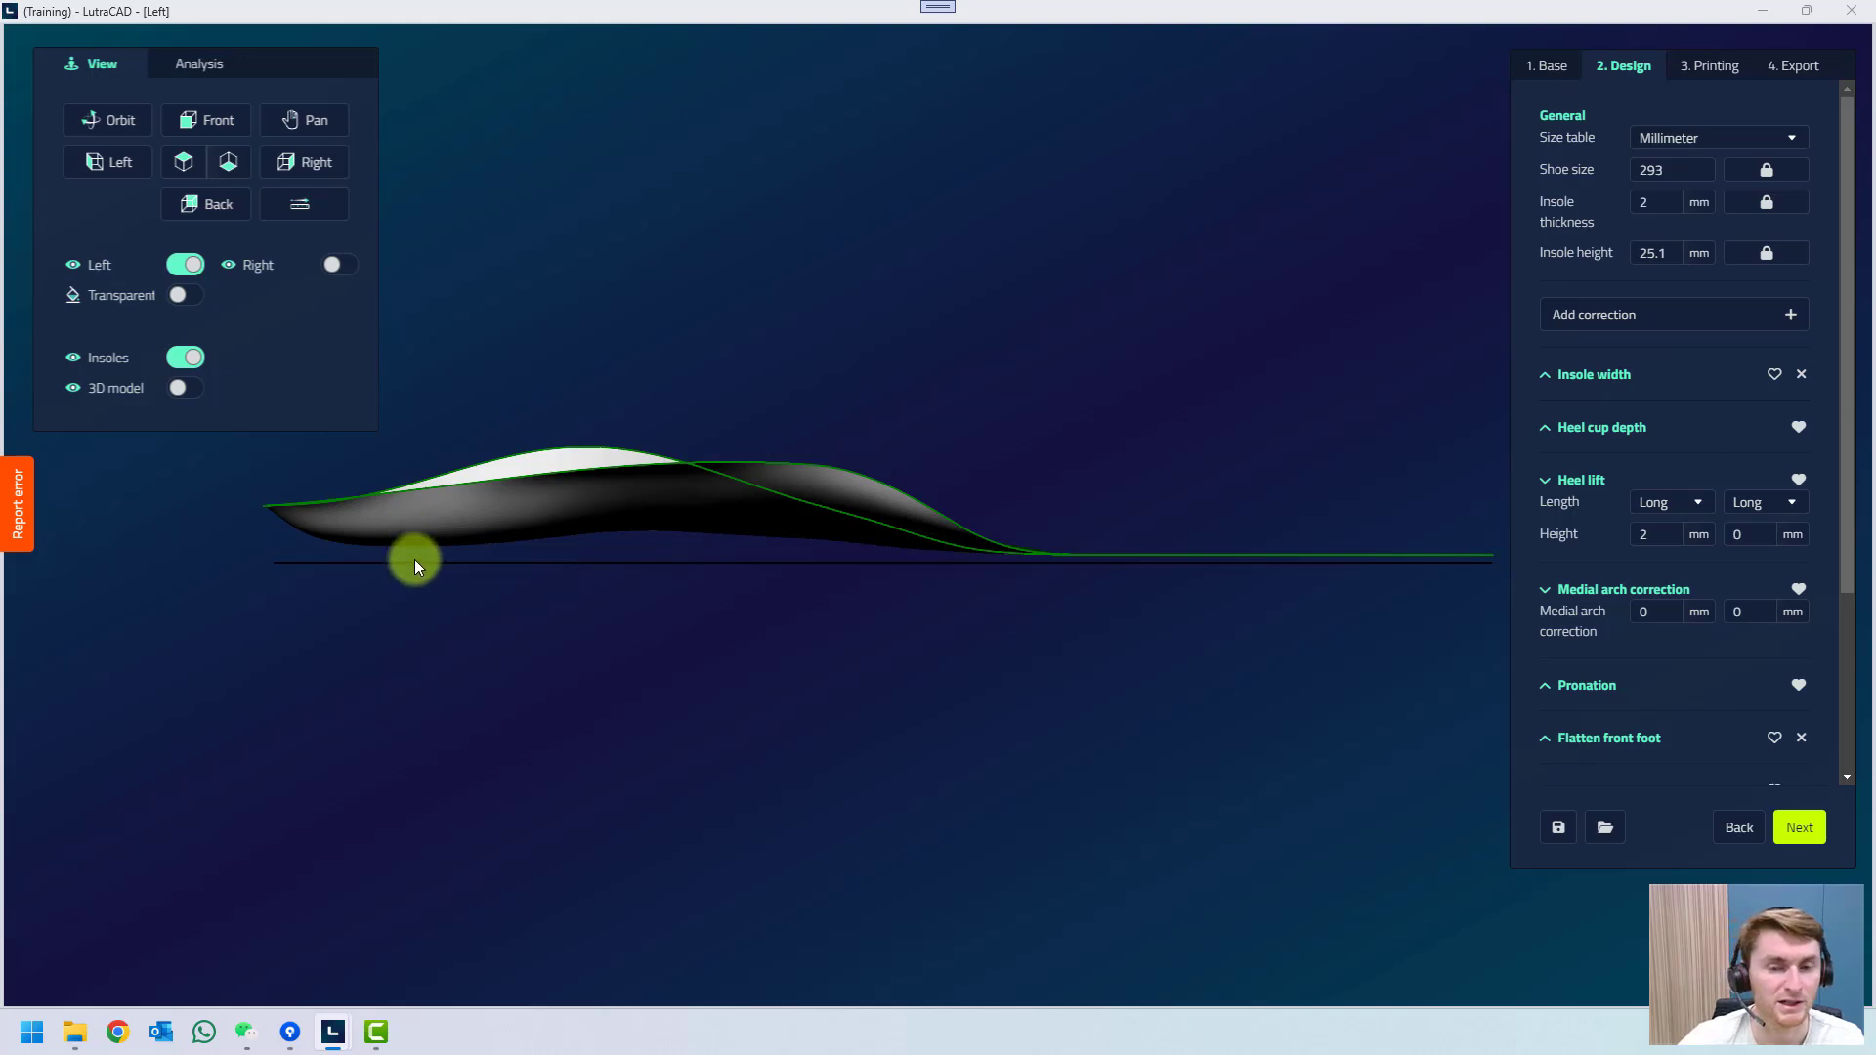
Add a Skive correction of 2 mm on the left insole's medial side and inspect the heel area.
click(1672, 325)
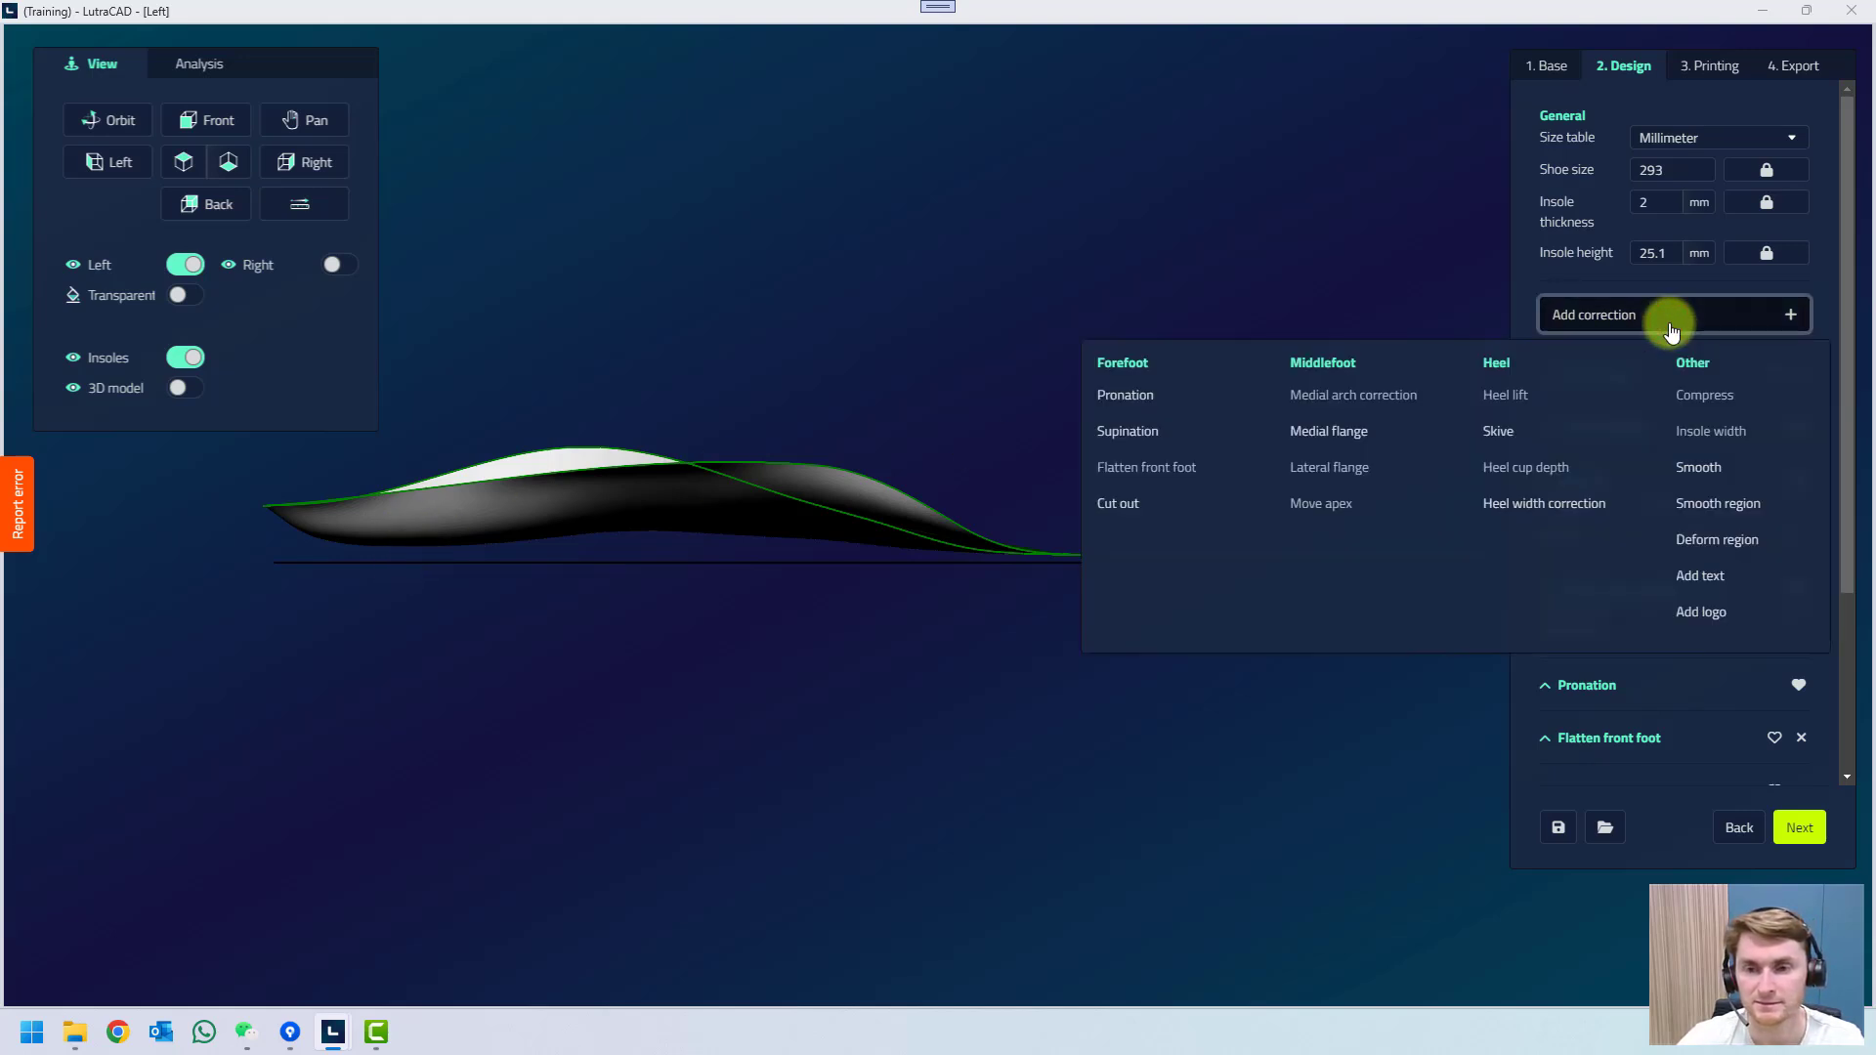
click(1565, 437)
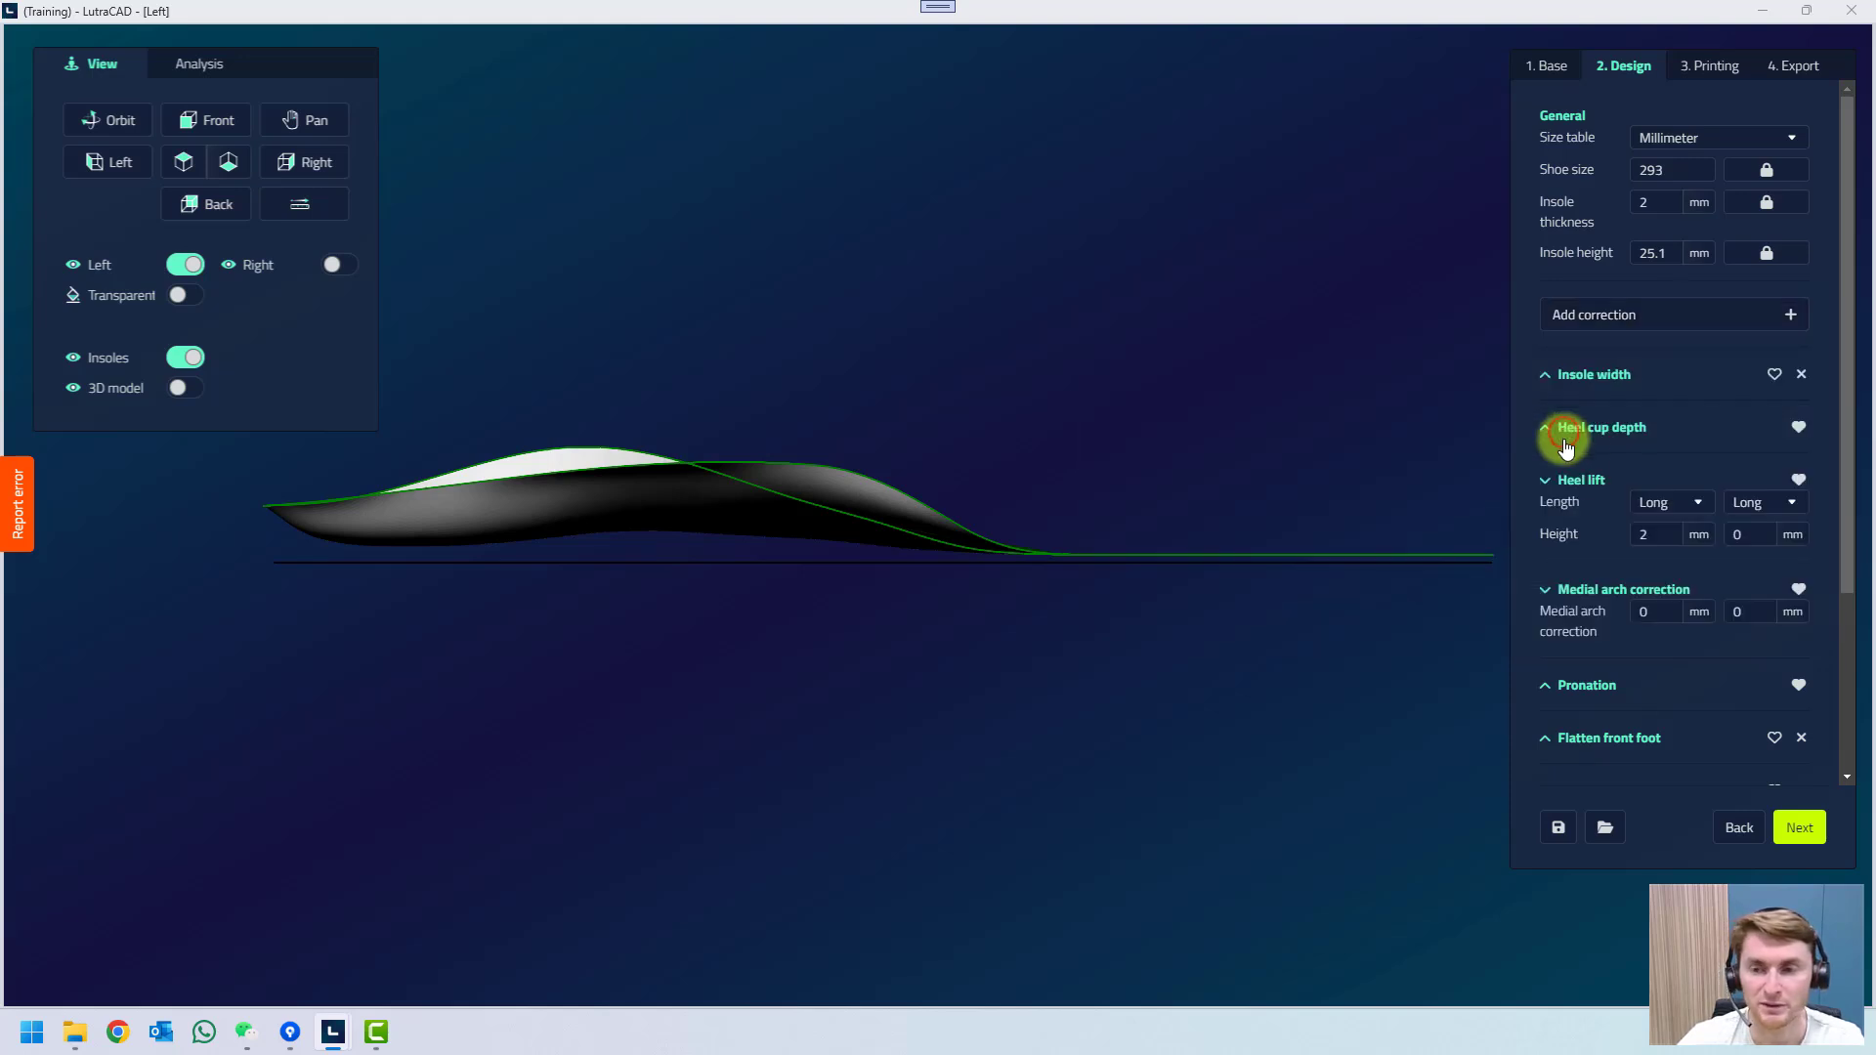
scroll(1603, 554, down, 4)
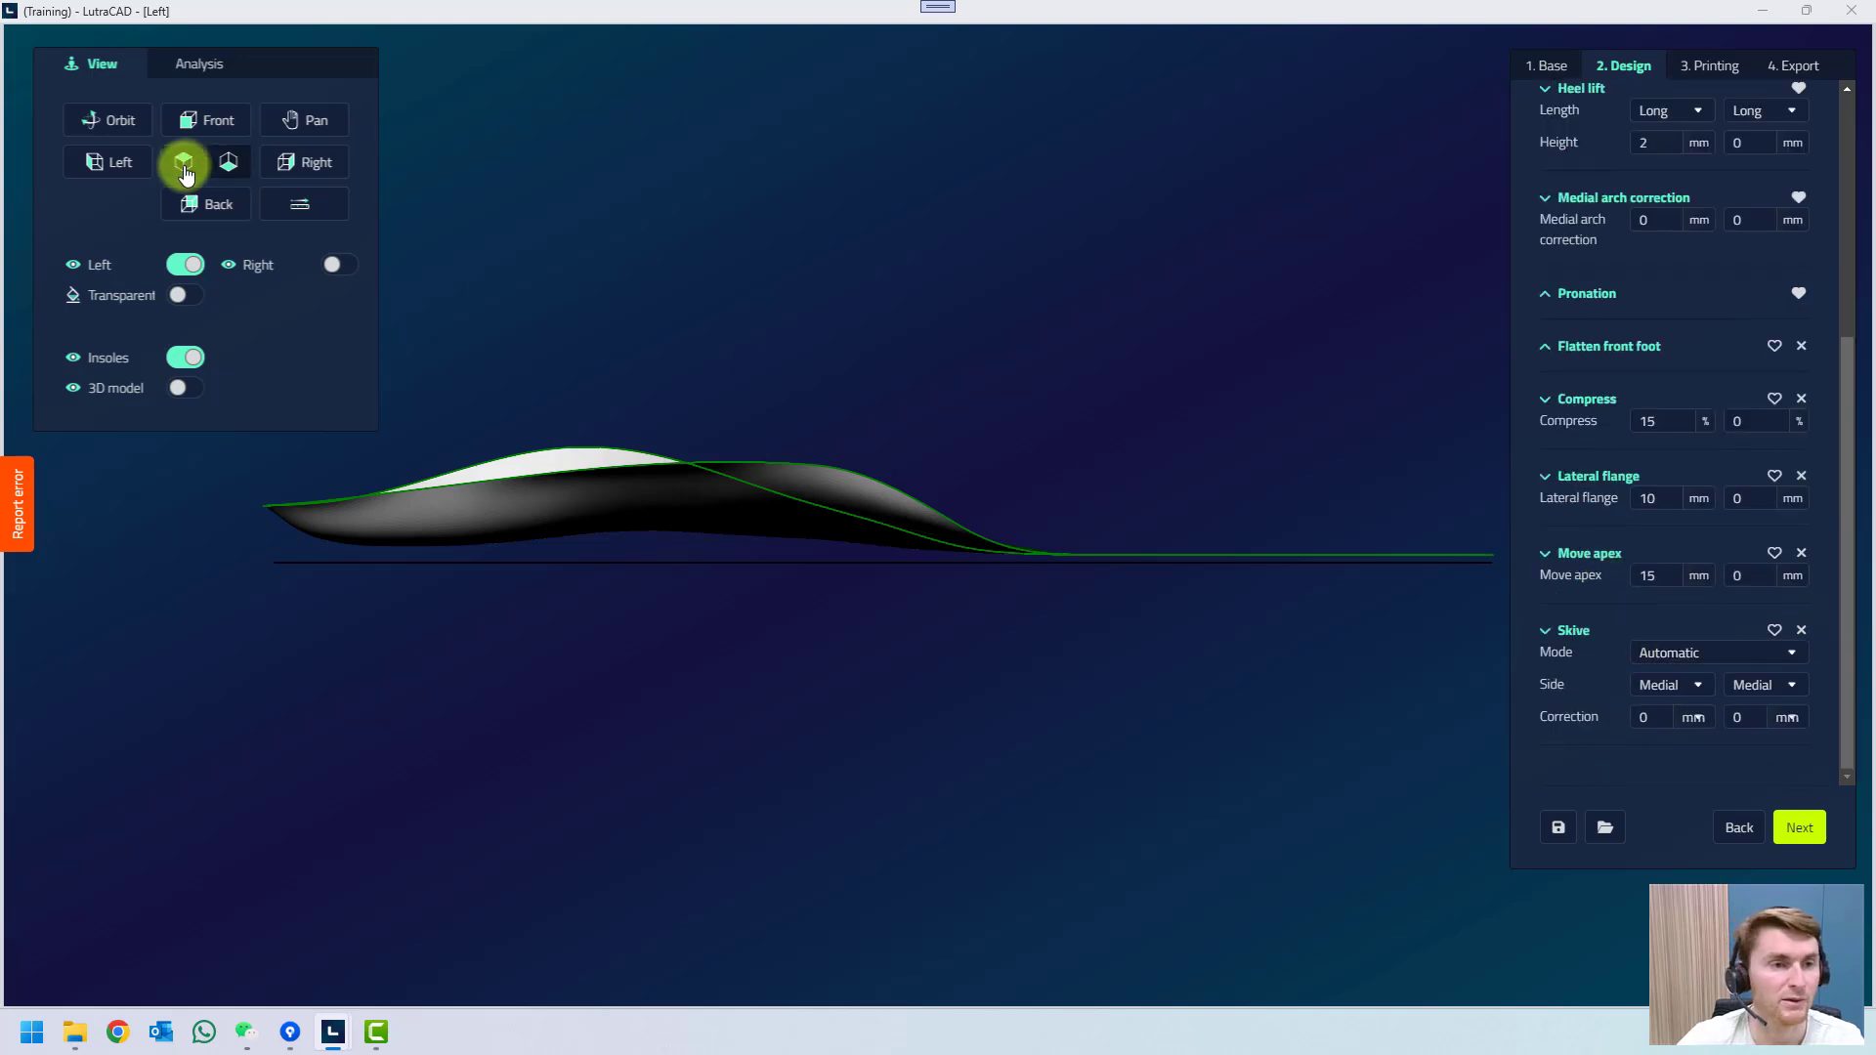
click(182, 161)
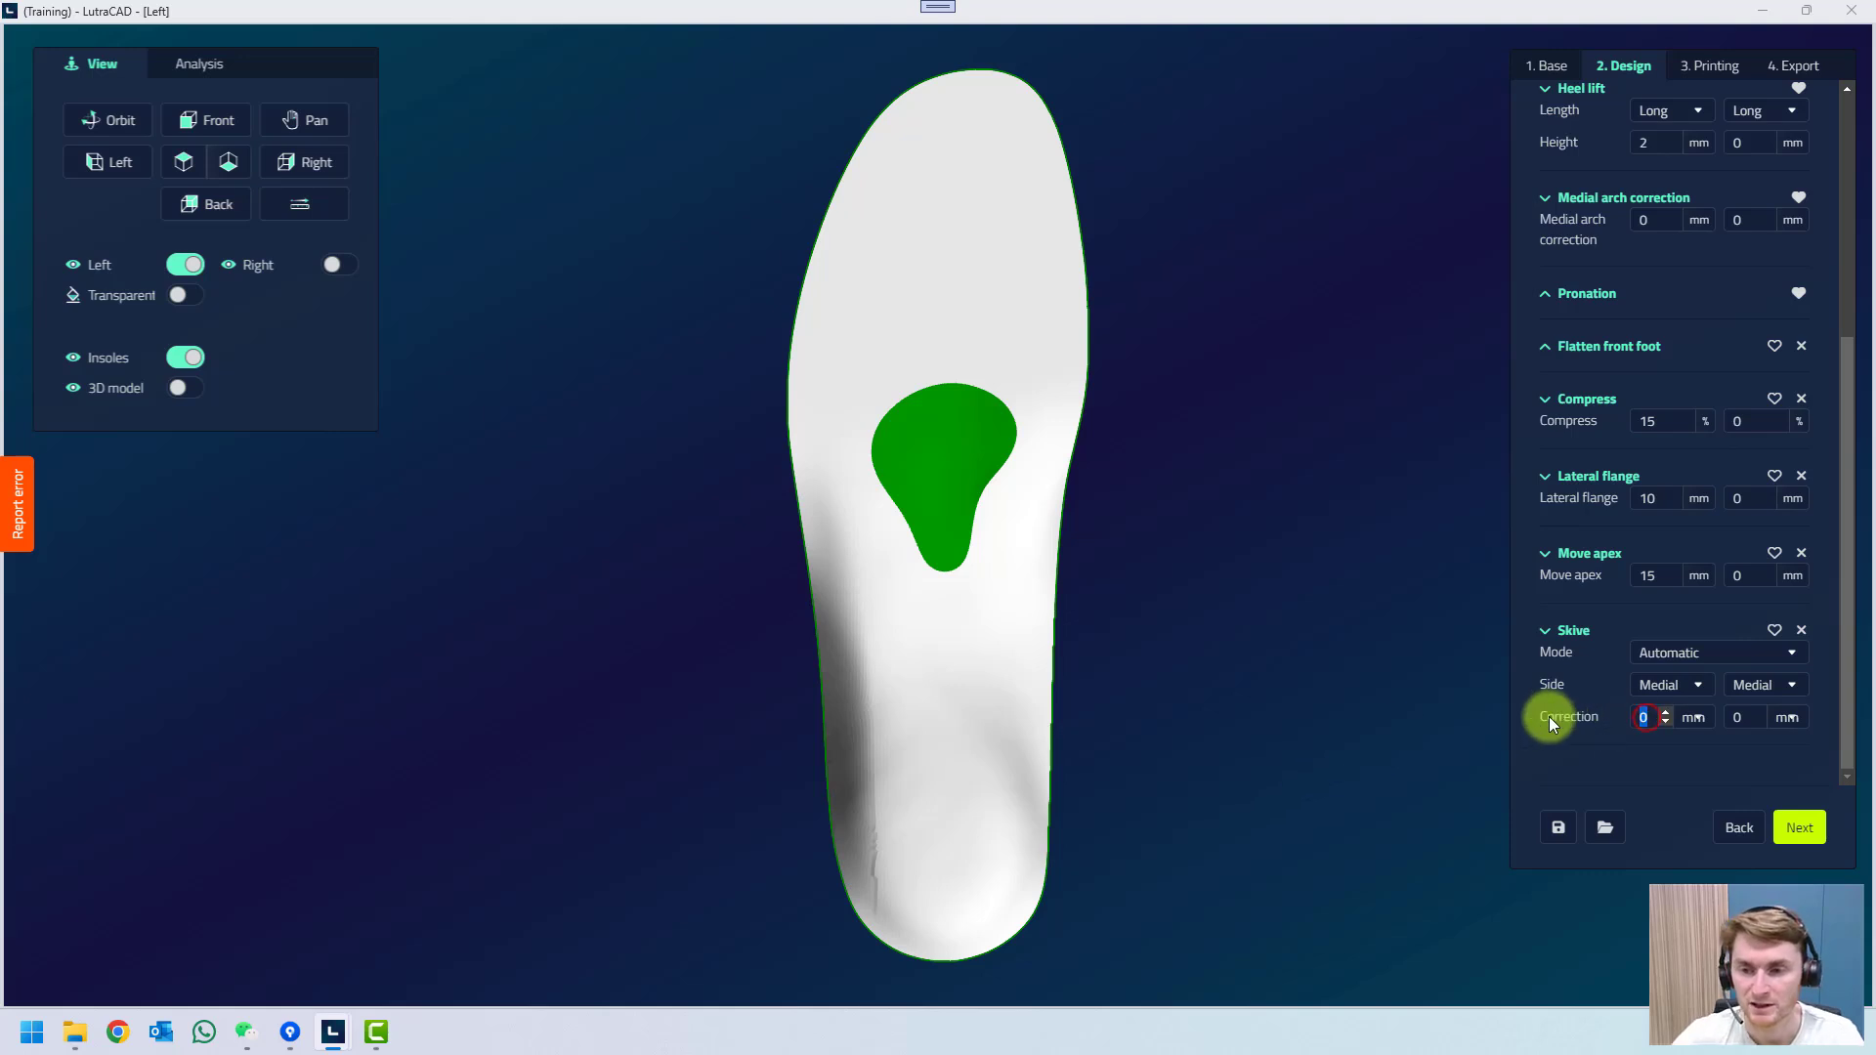
text(2)
click(1310, 680)
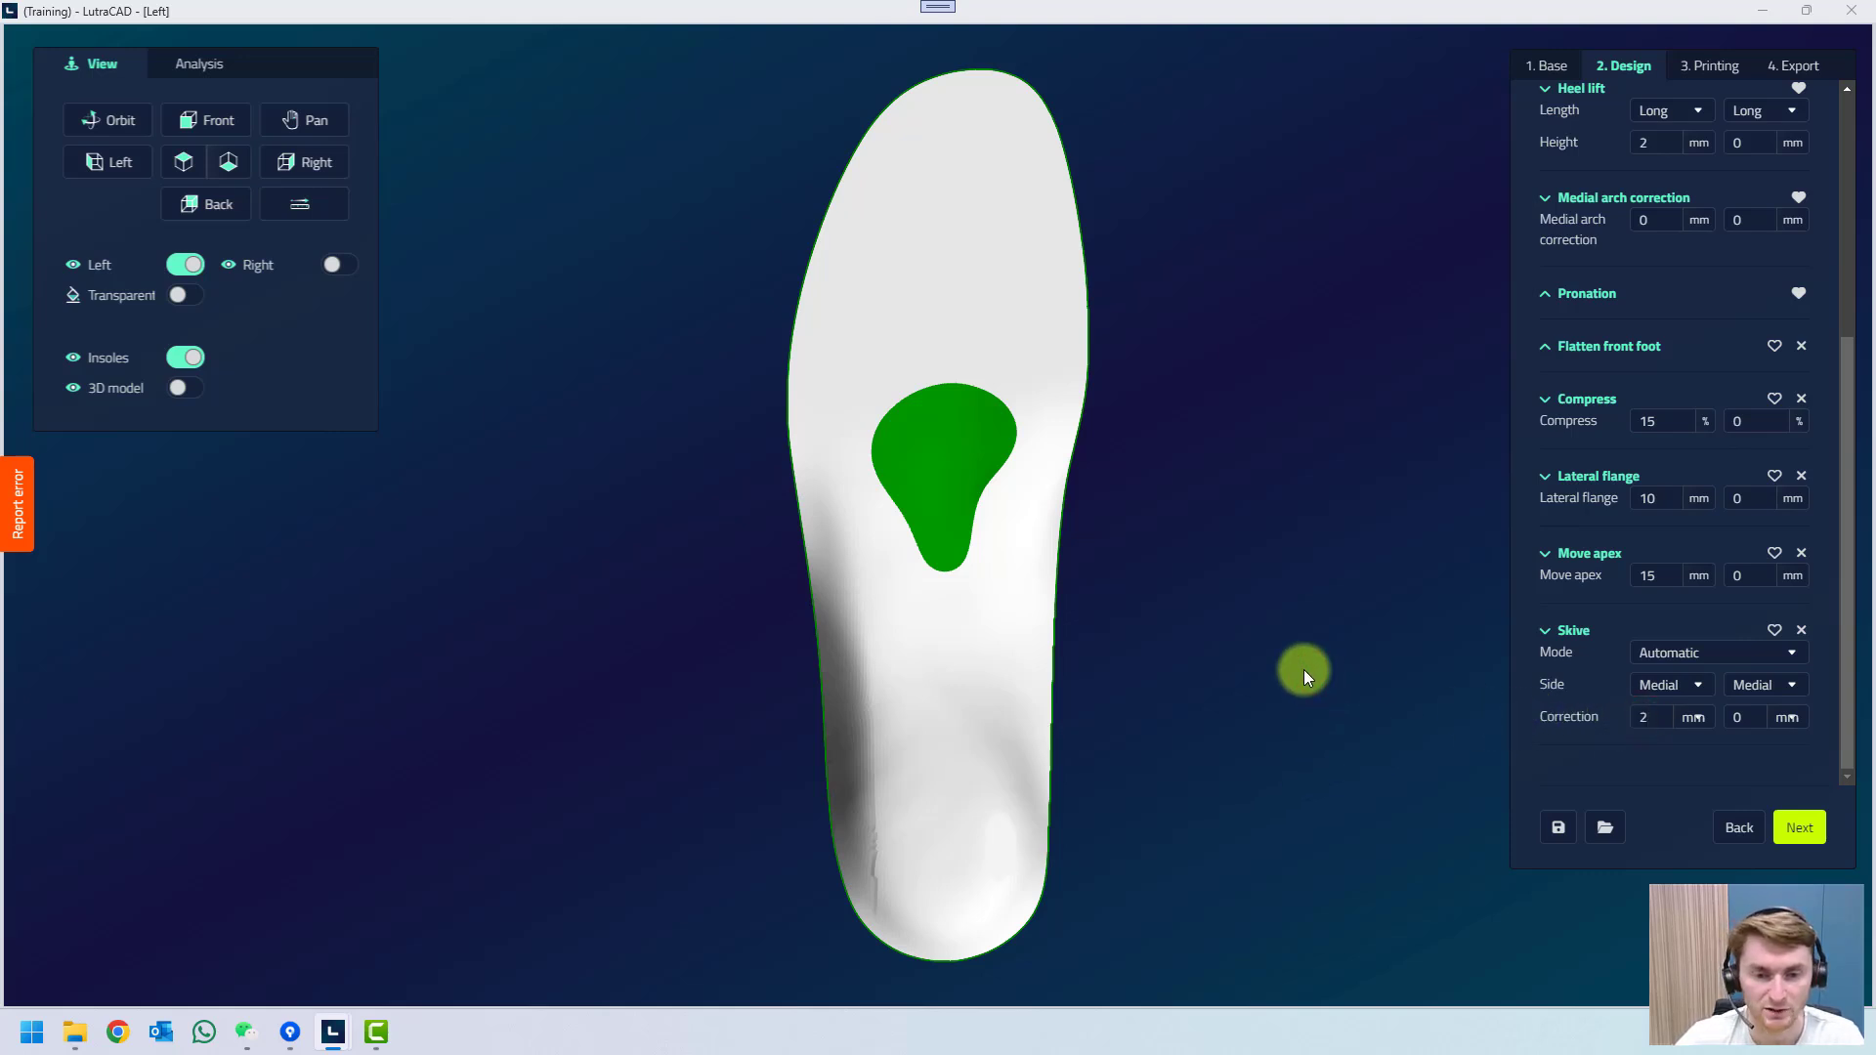
drag(988, 762, 1323, 579)
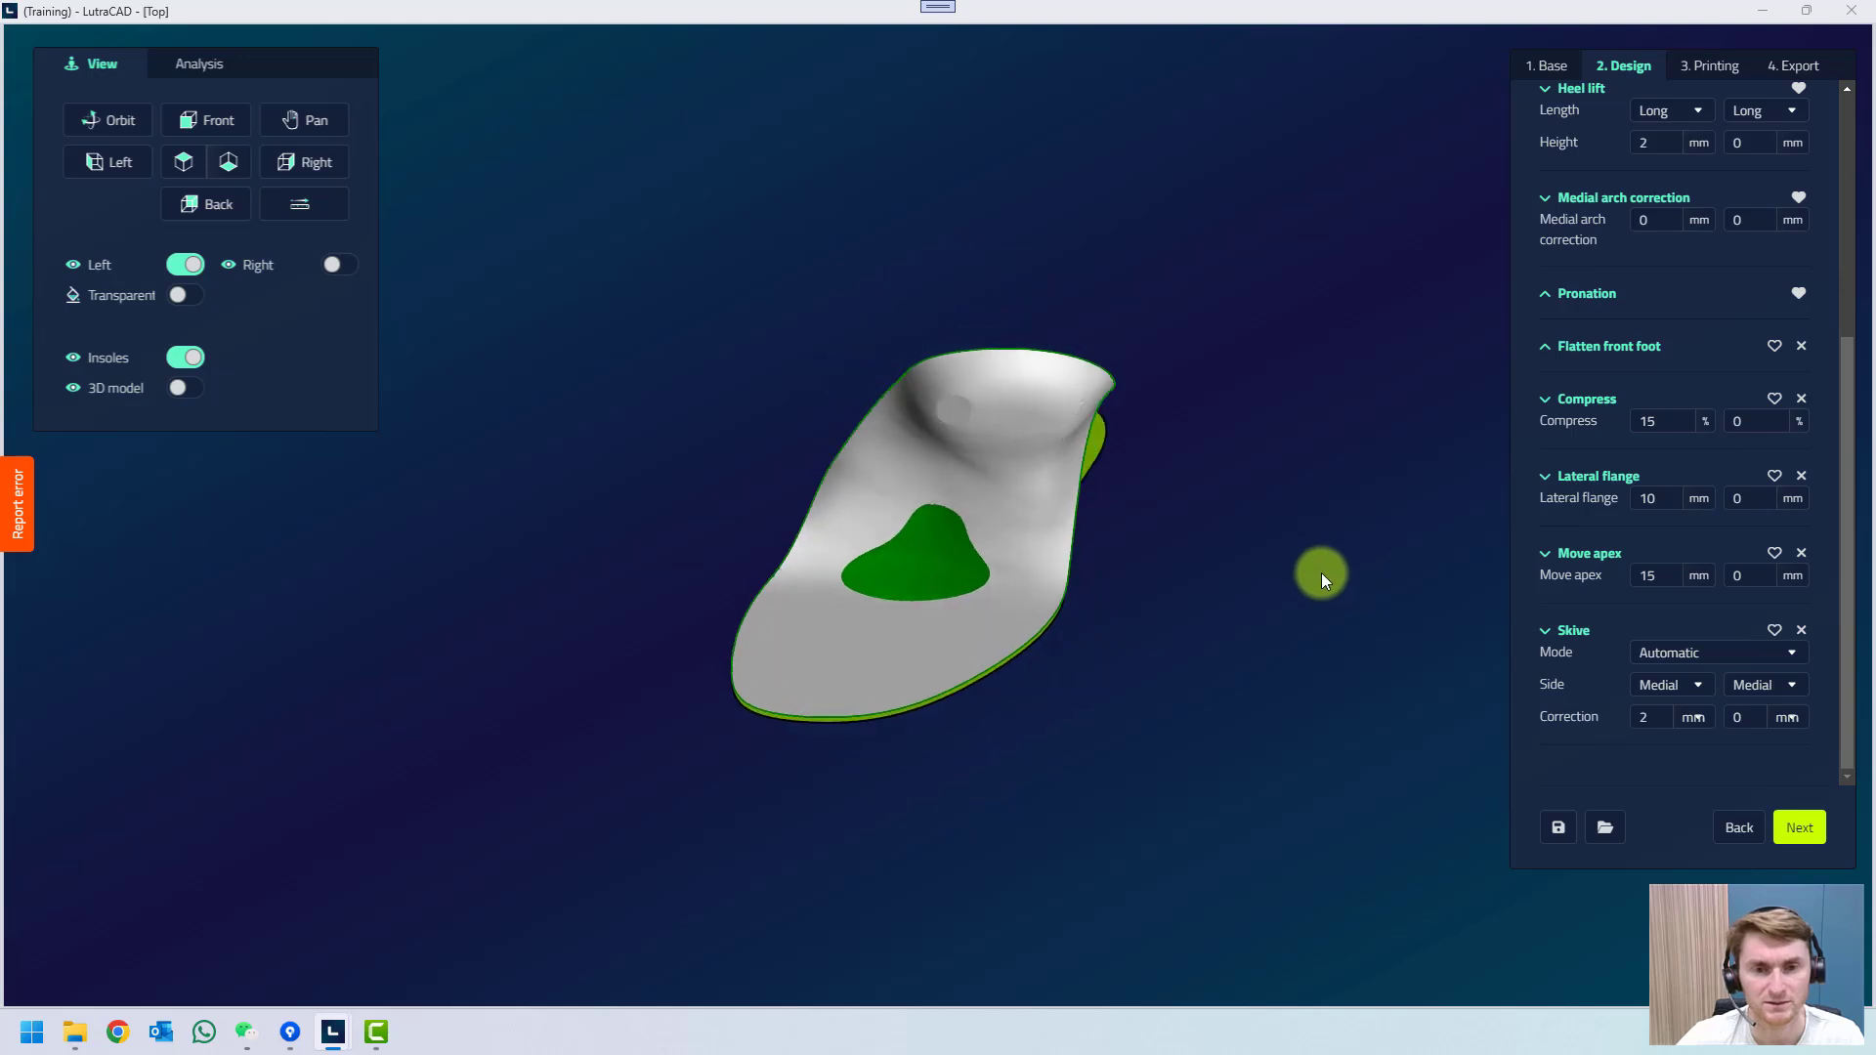
Try a Skive correction of 5 mm on the left insole, settle on 3 mm and inspect the heel area.
double_click(1648, 717)
text(5)
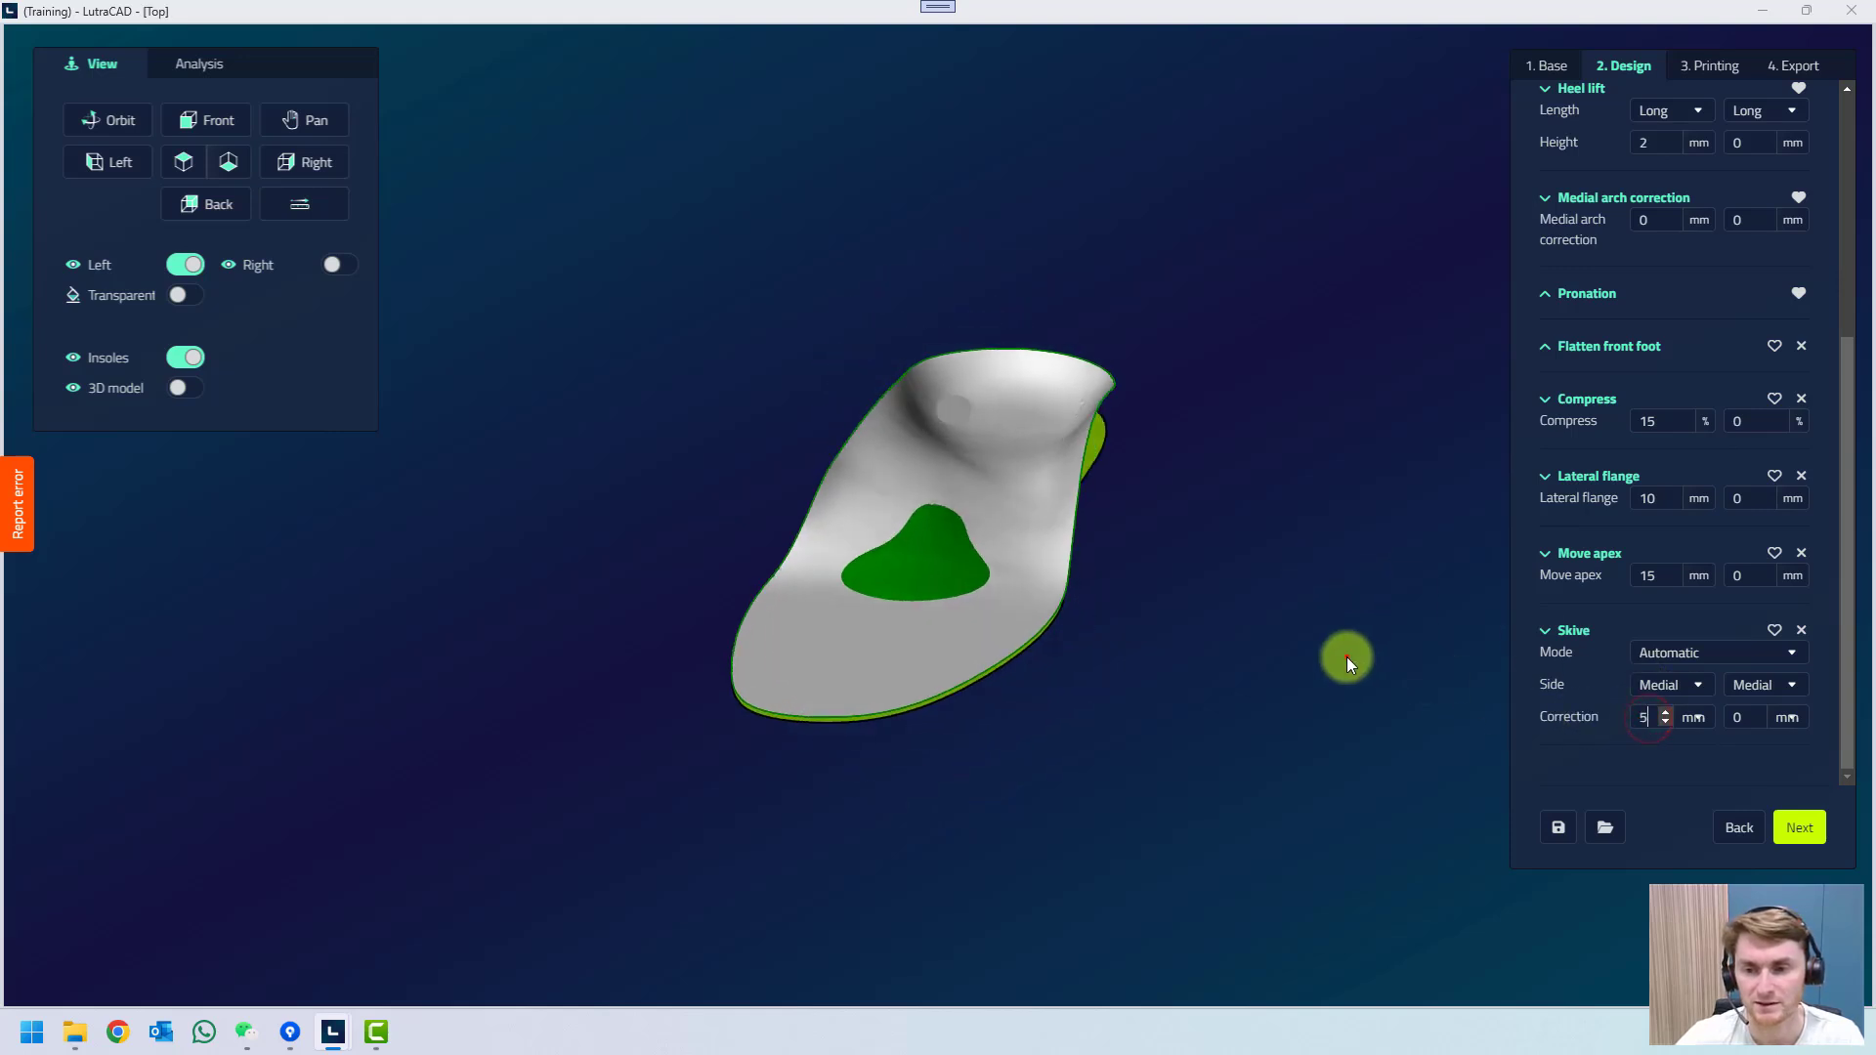
click(1346, 656)
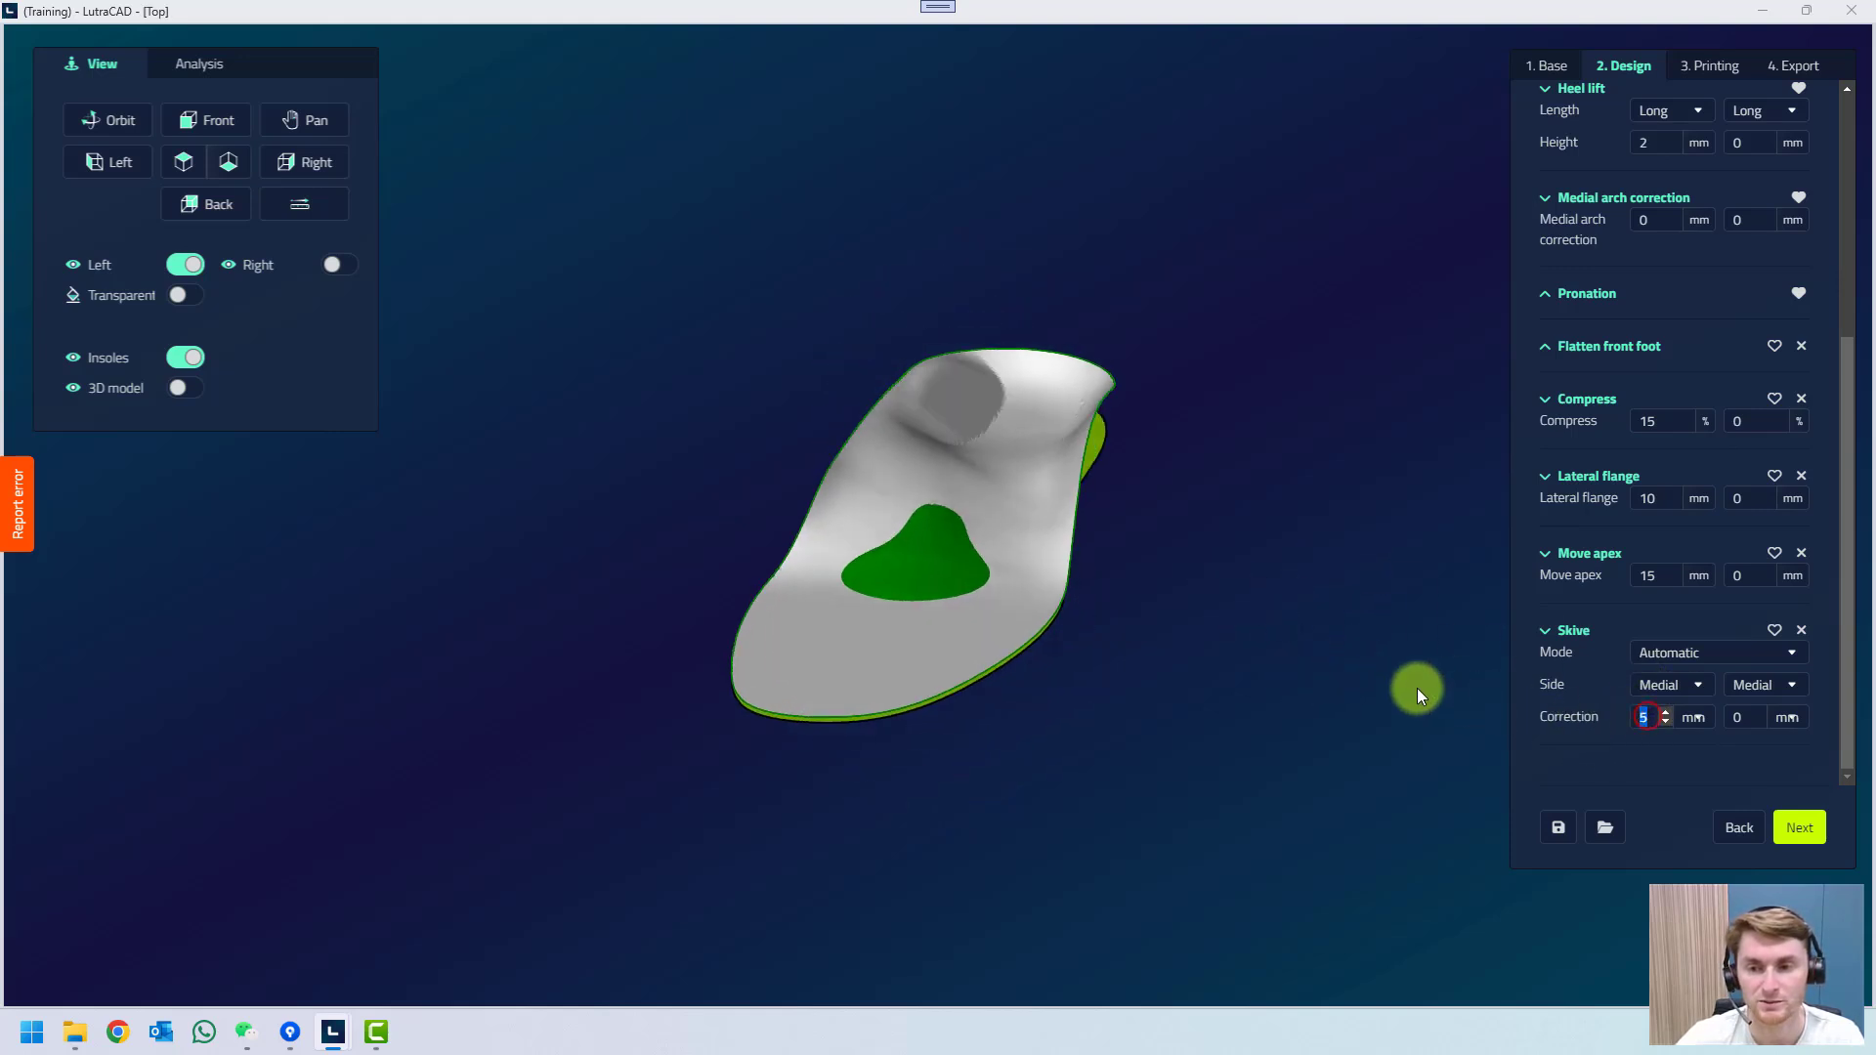
scroll(963, 420, up, 5)
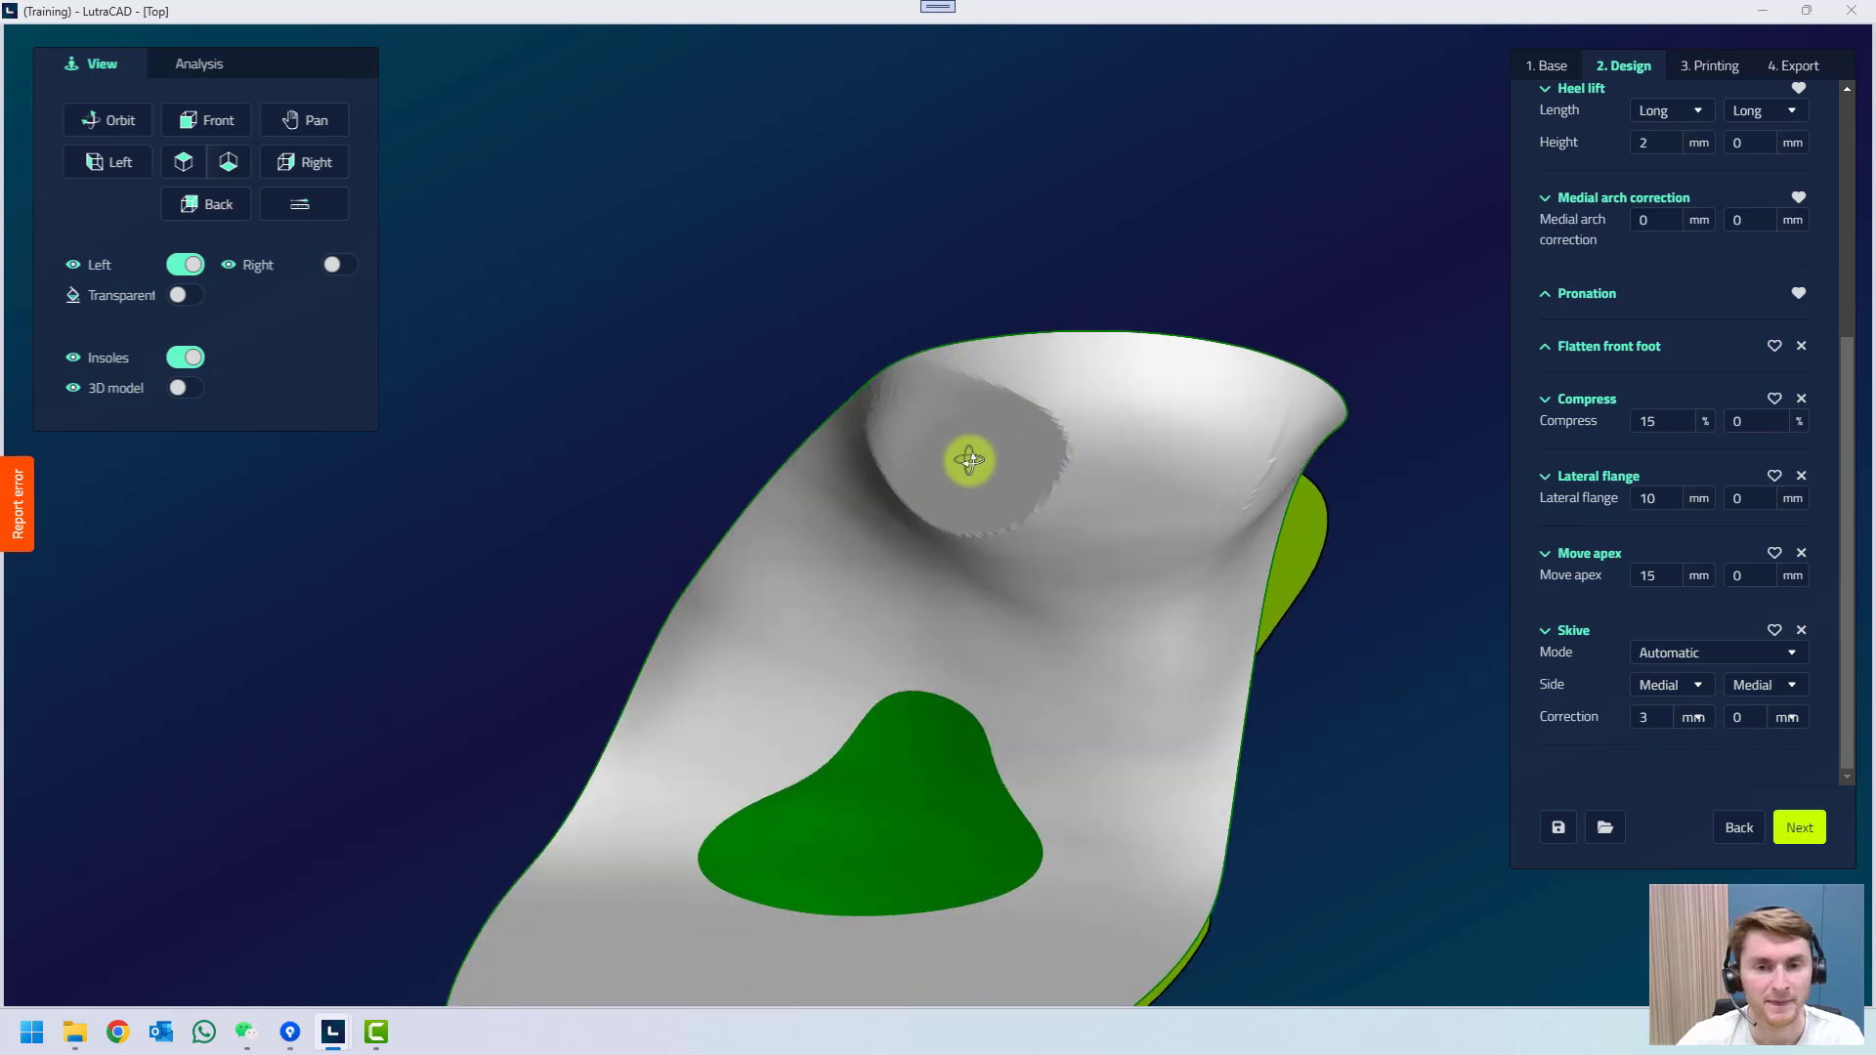
mouse_move(970, 460)
mouse_down()
mouse_move(893, 453)
mouse_move(1094, 436)
mouse_move(1002, 459)
mouse_up()
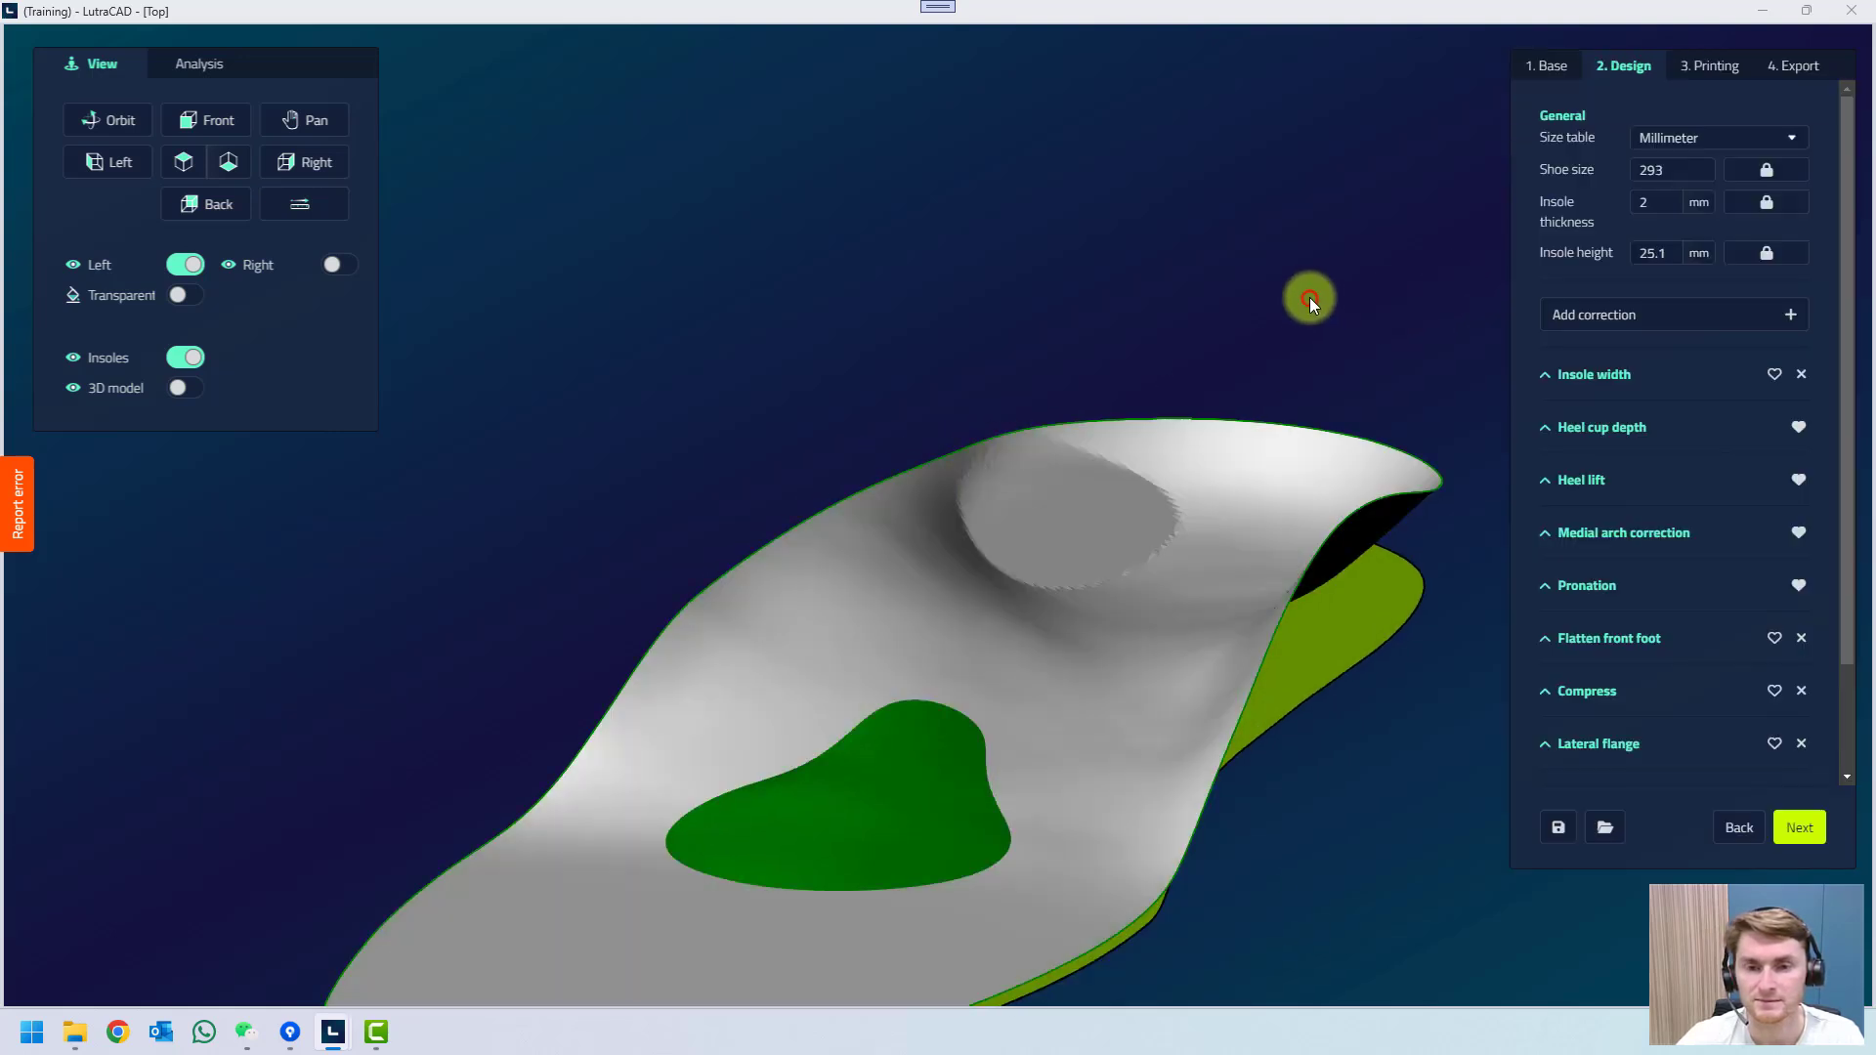
scroll(1310, 297, up, 3)
Review the available corrections, examine the left insole from its side and open its Heel cup depth settings.
click(1596, 313)
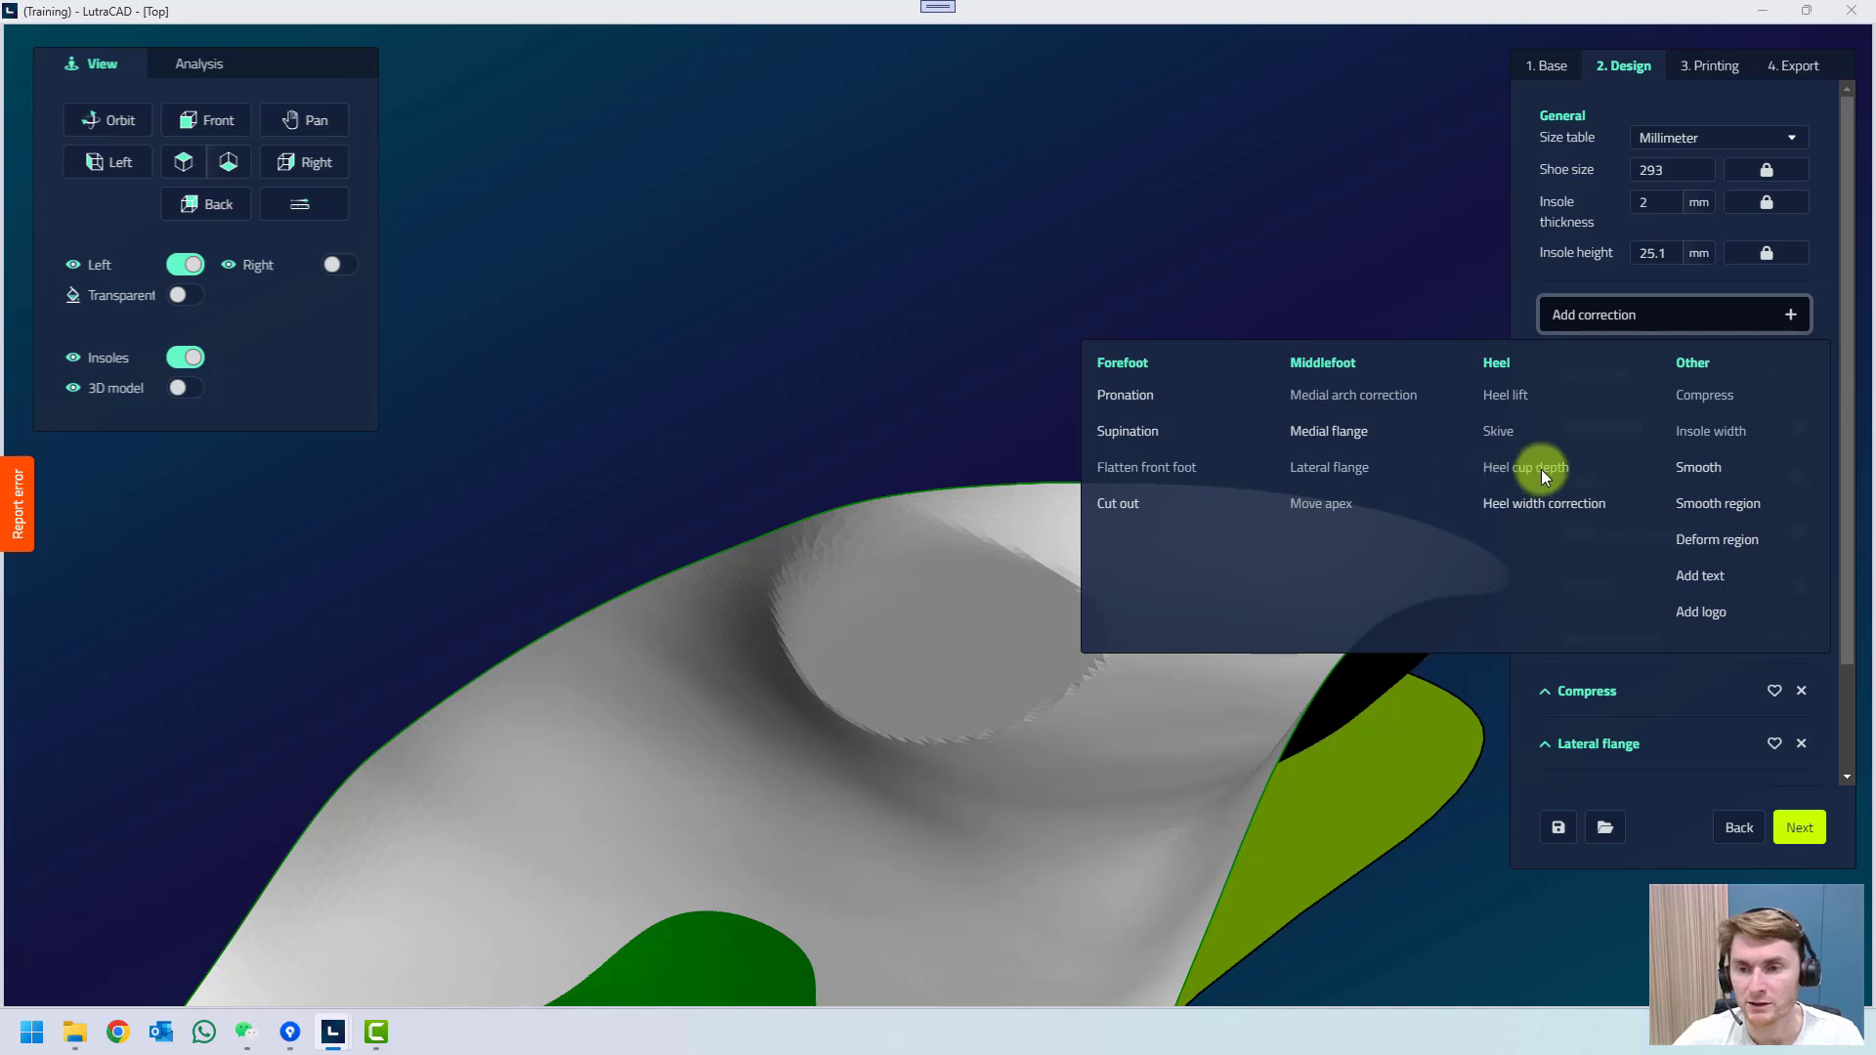
click(1613, 318)
click(1605, 311)
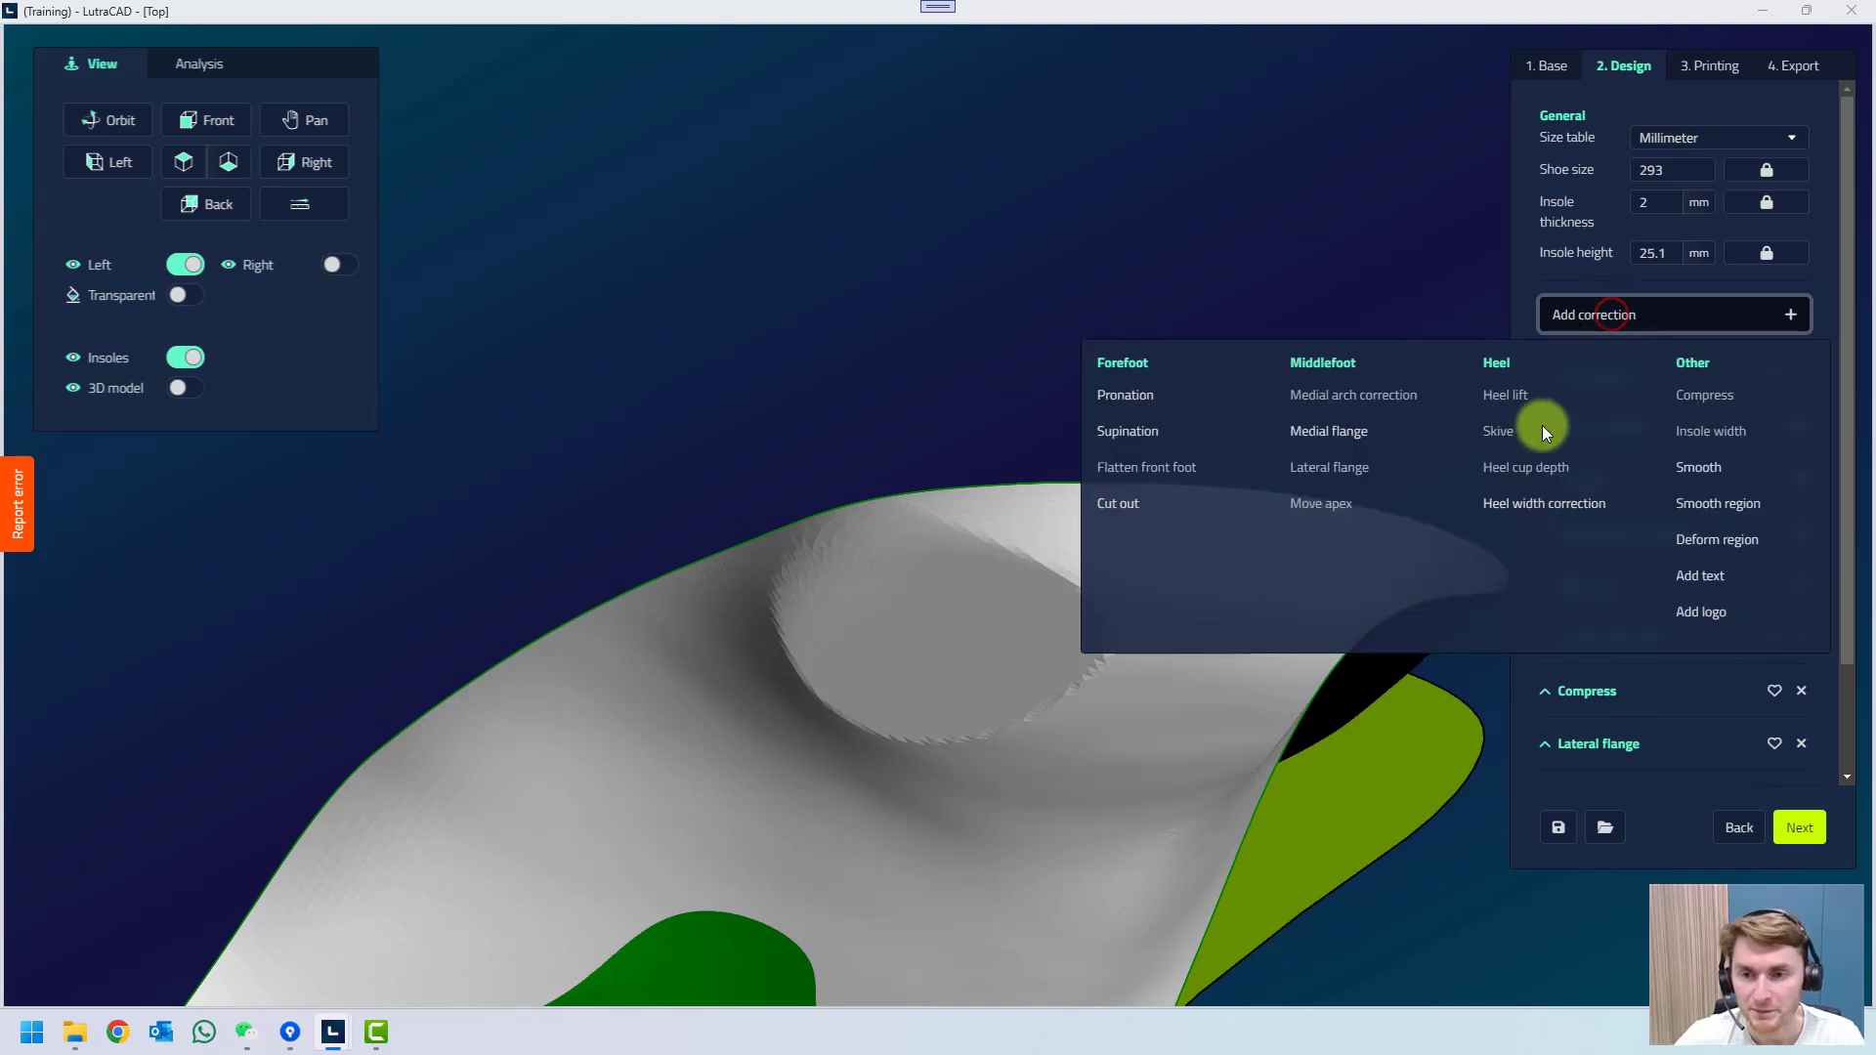
click(1583, 305)
click(114, 161)
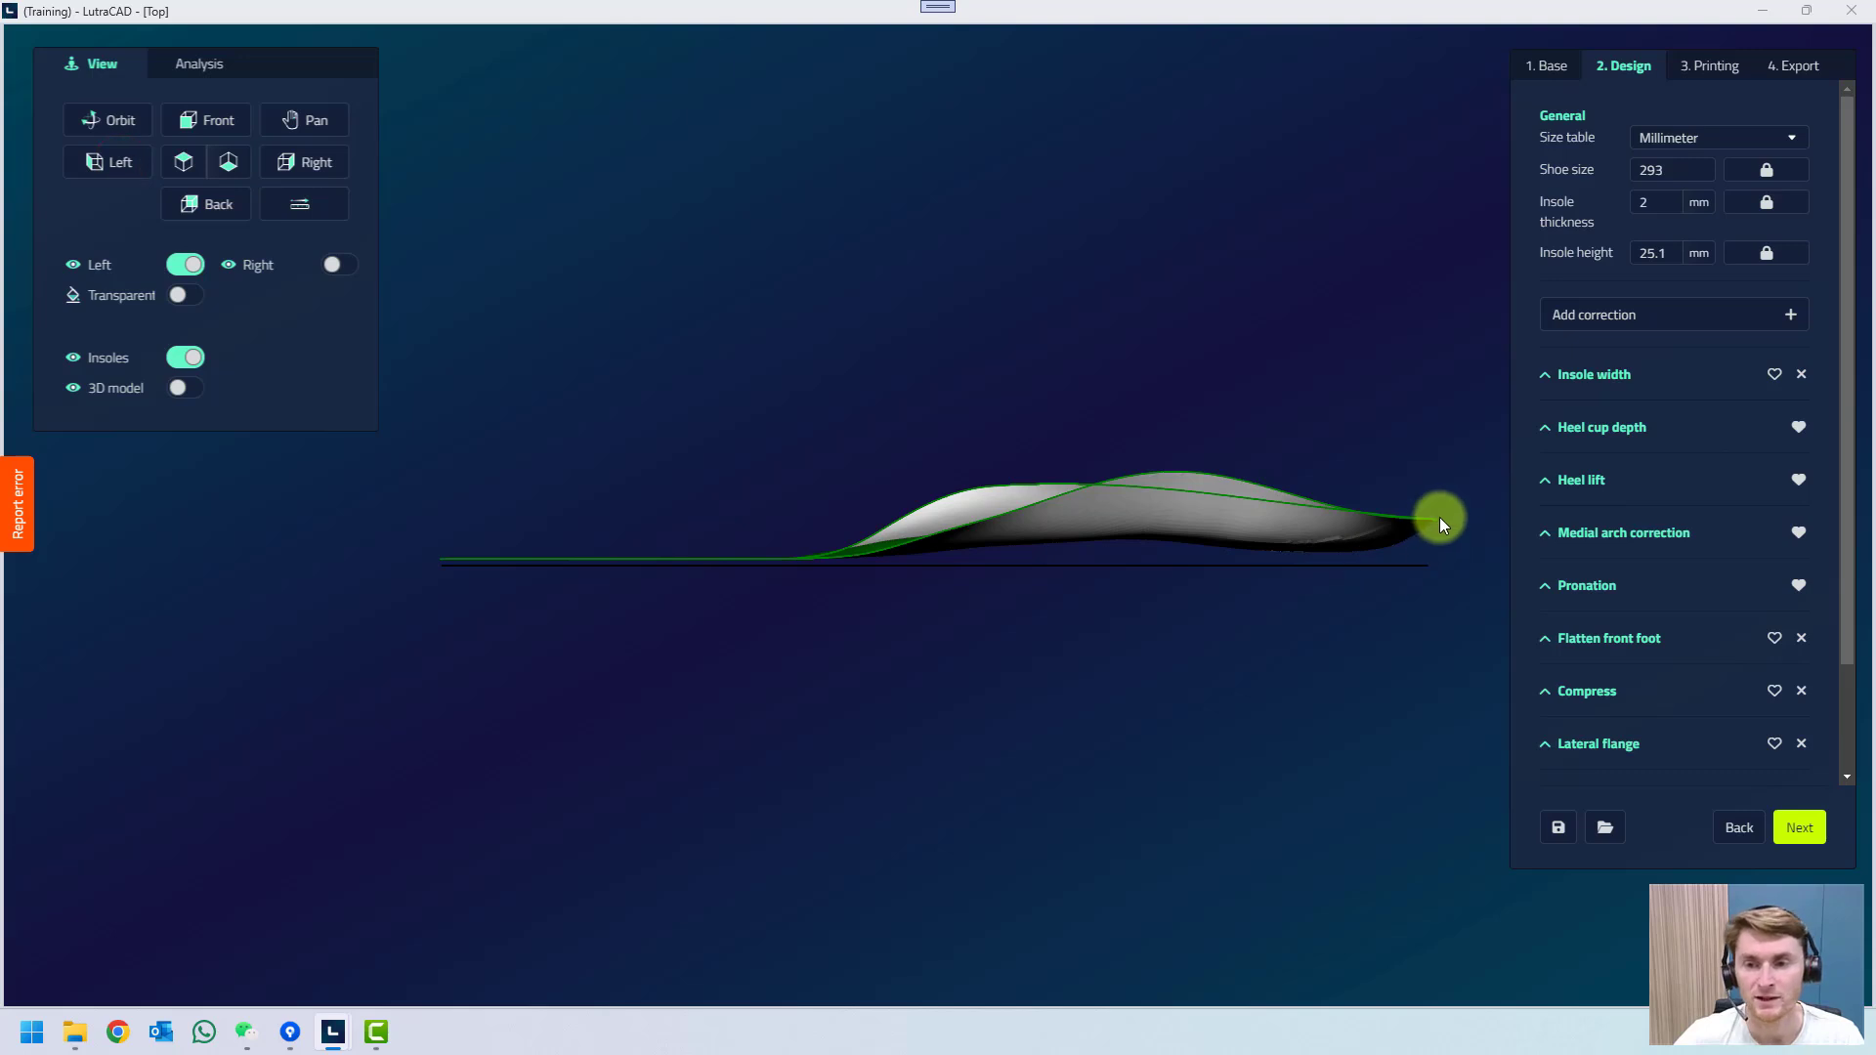
scroll(1436, 519, up, 2)
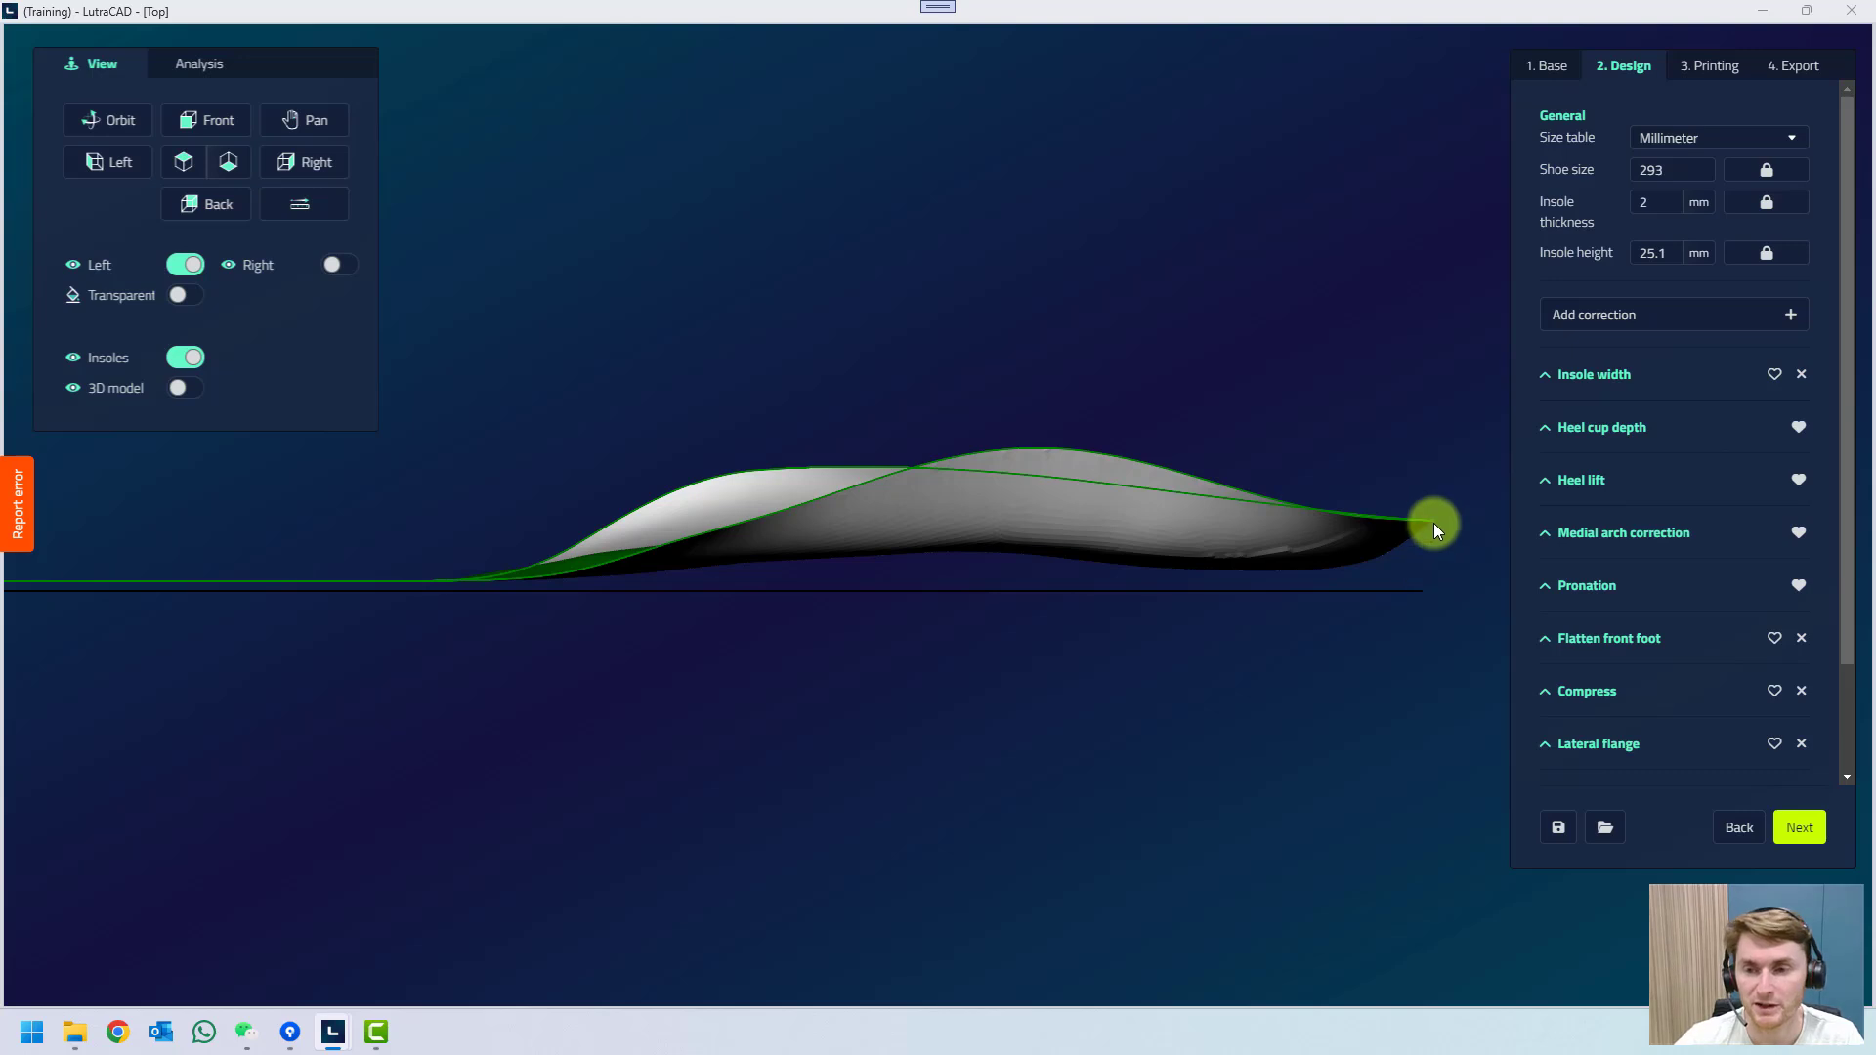
click(1579, 432)
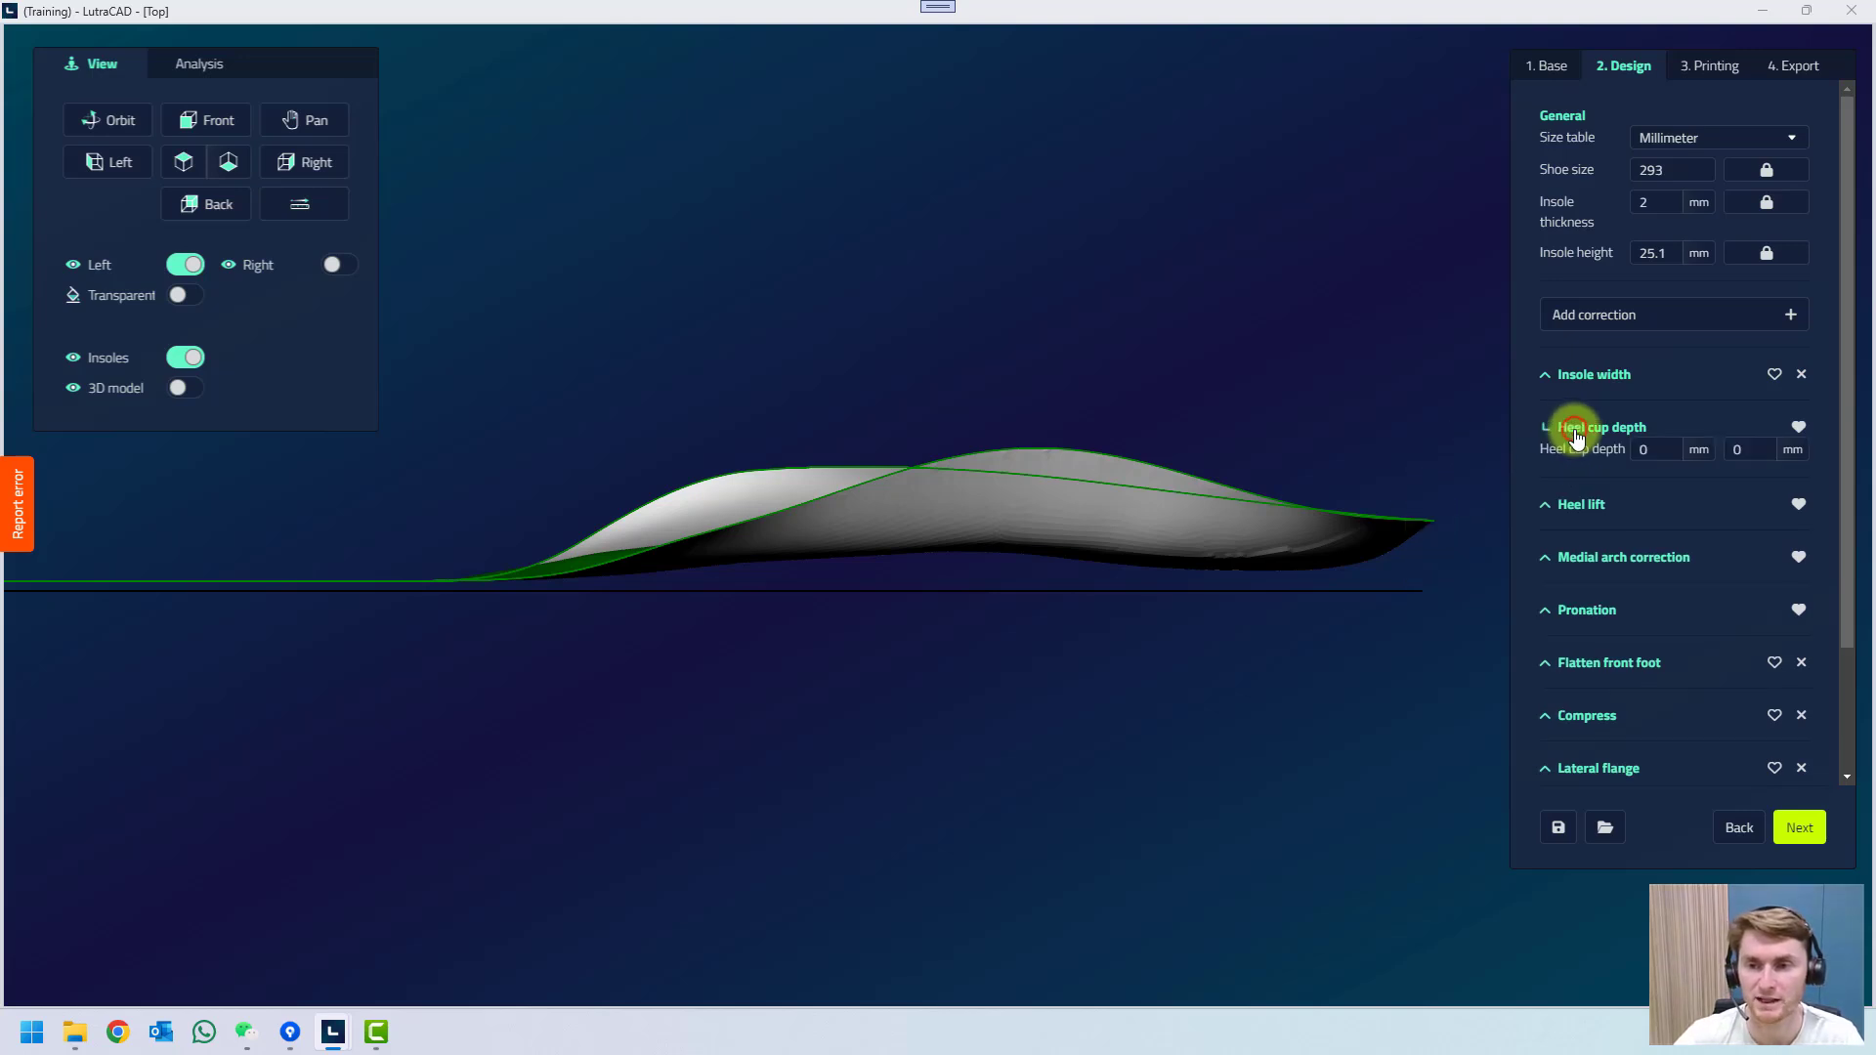
click(1646, 449)
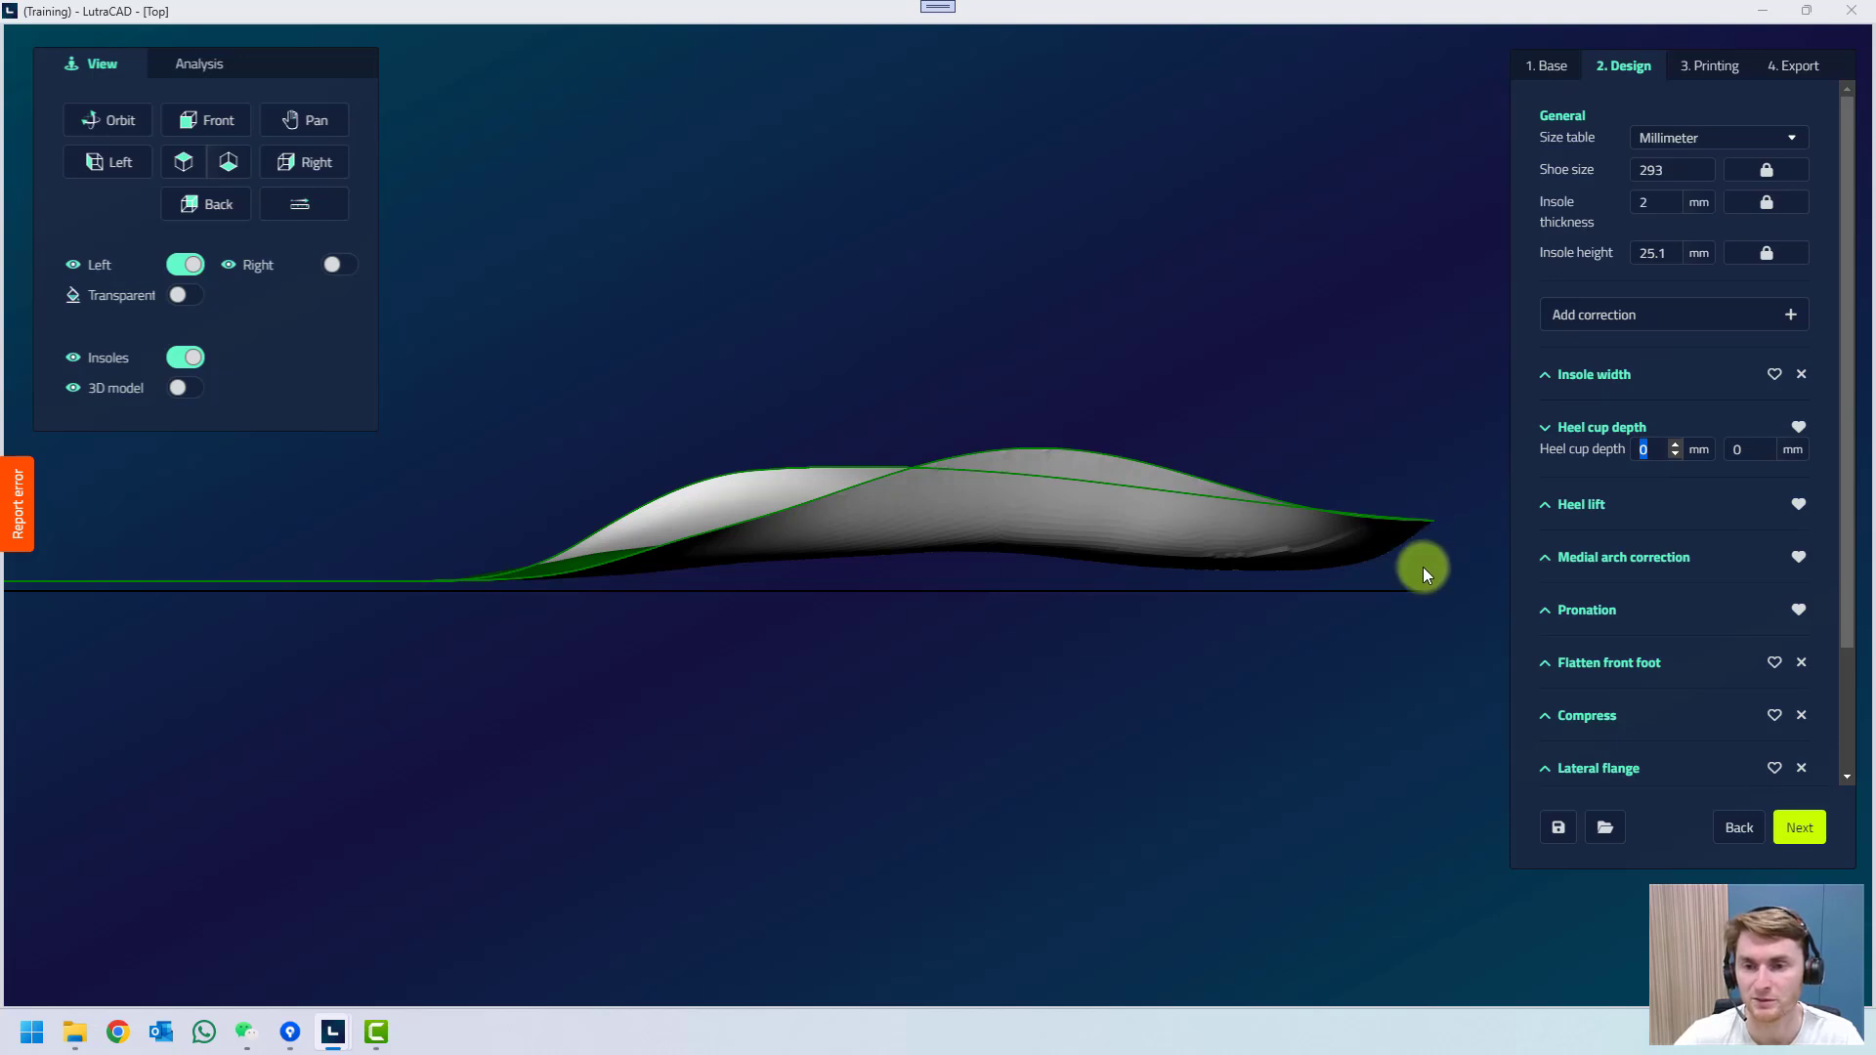
click(1644, 452)
Add a Smooth correction with a value of 1 and inspect the left insole's surface.
click(1624, 328)
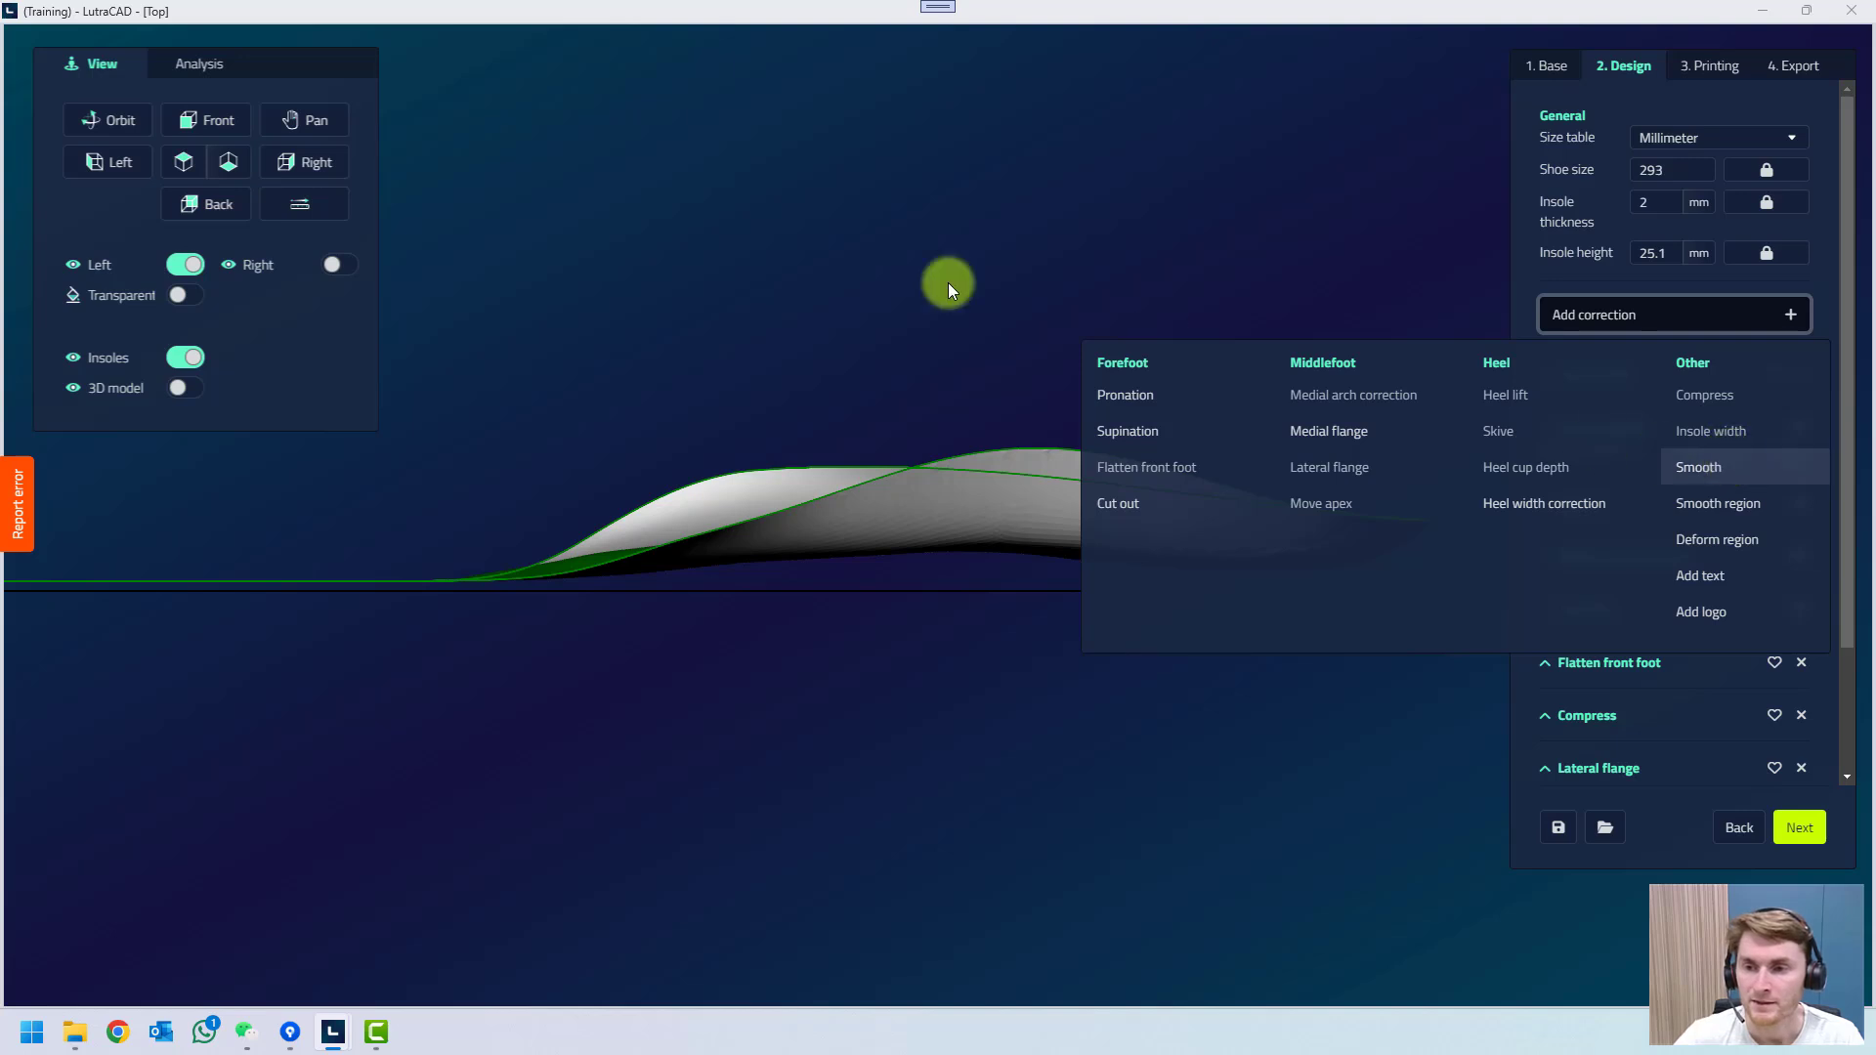
drag(846, 264, 772, 528)
click(1698, 467)
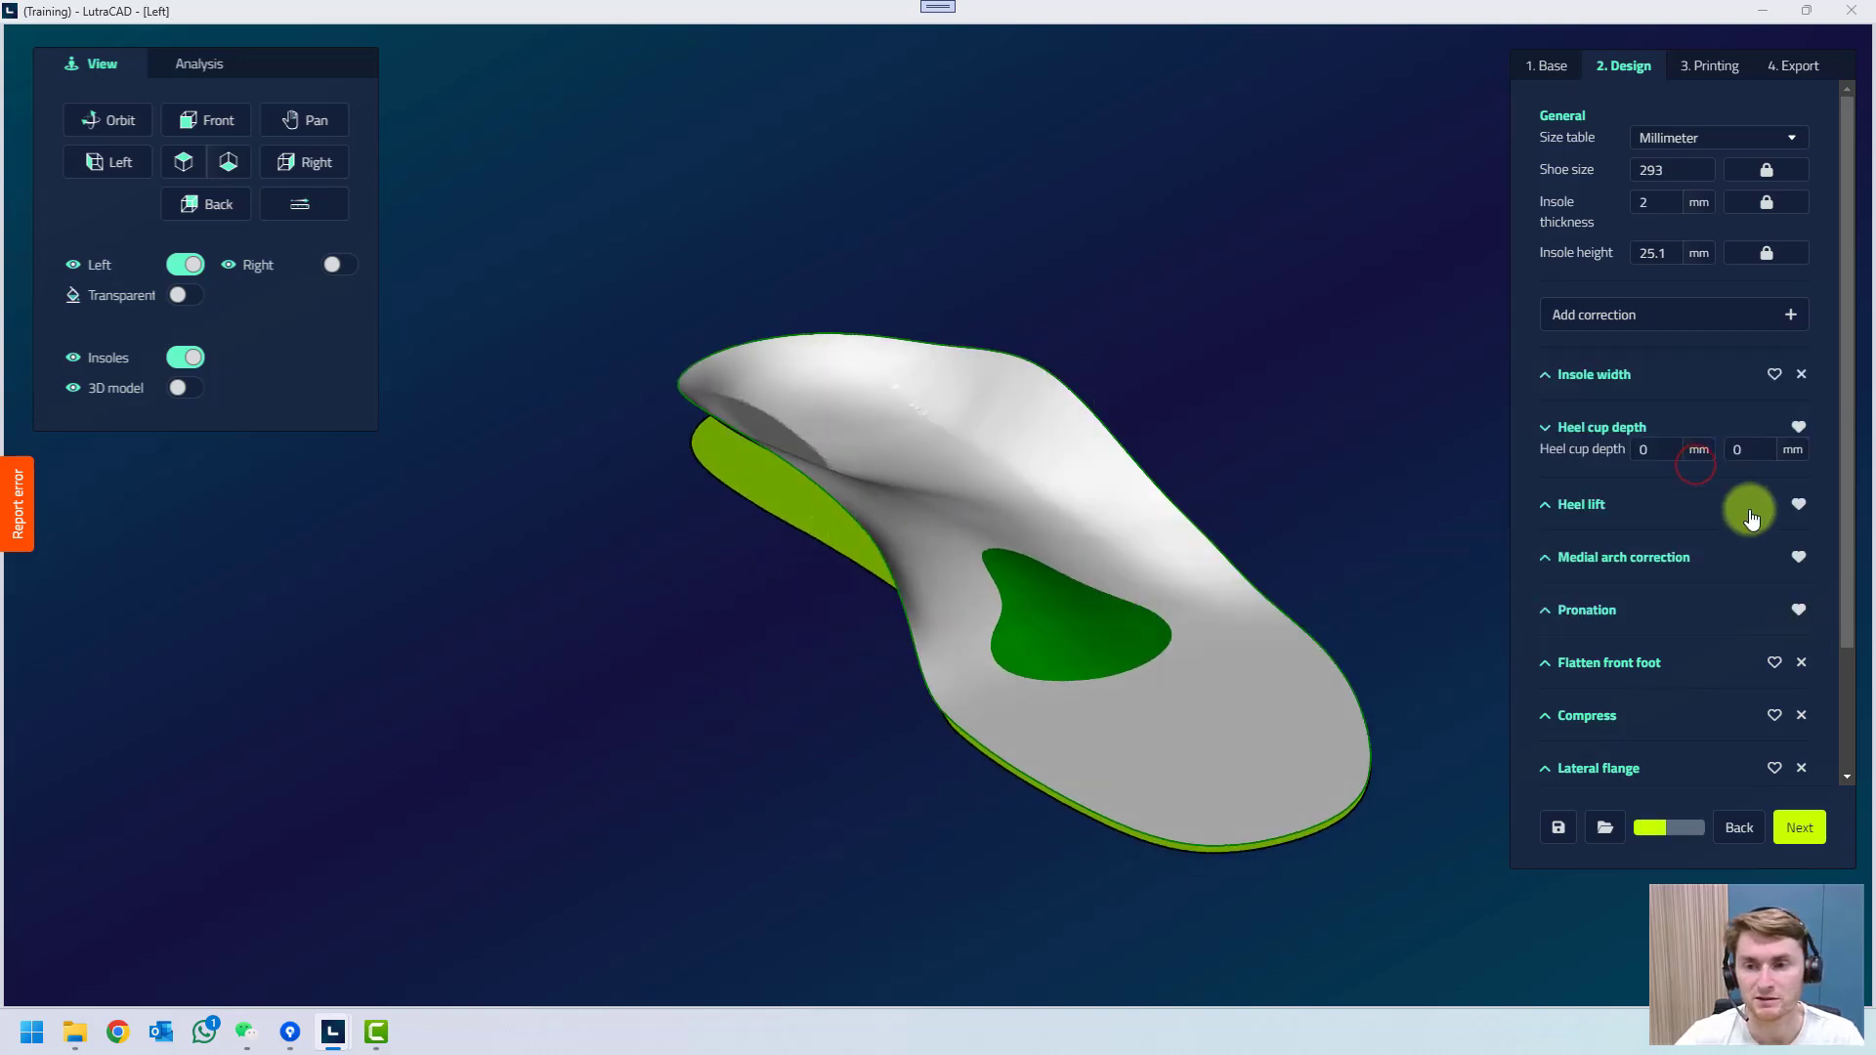
scroll(1750, 513, down, 3)
drag(1705, 720, 1633, 723)
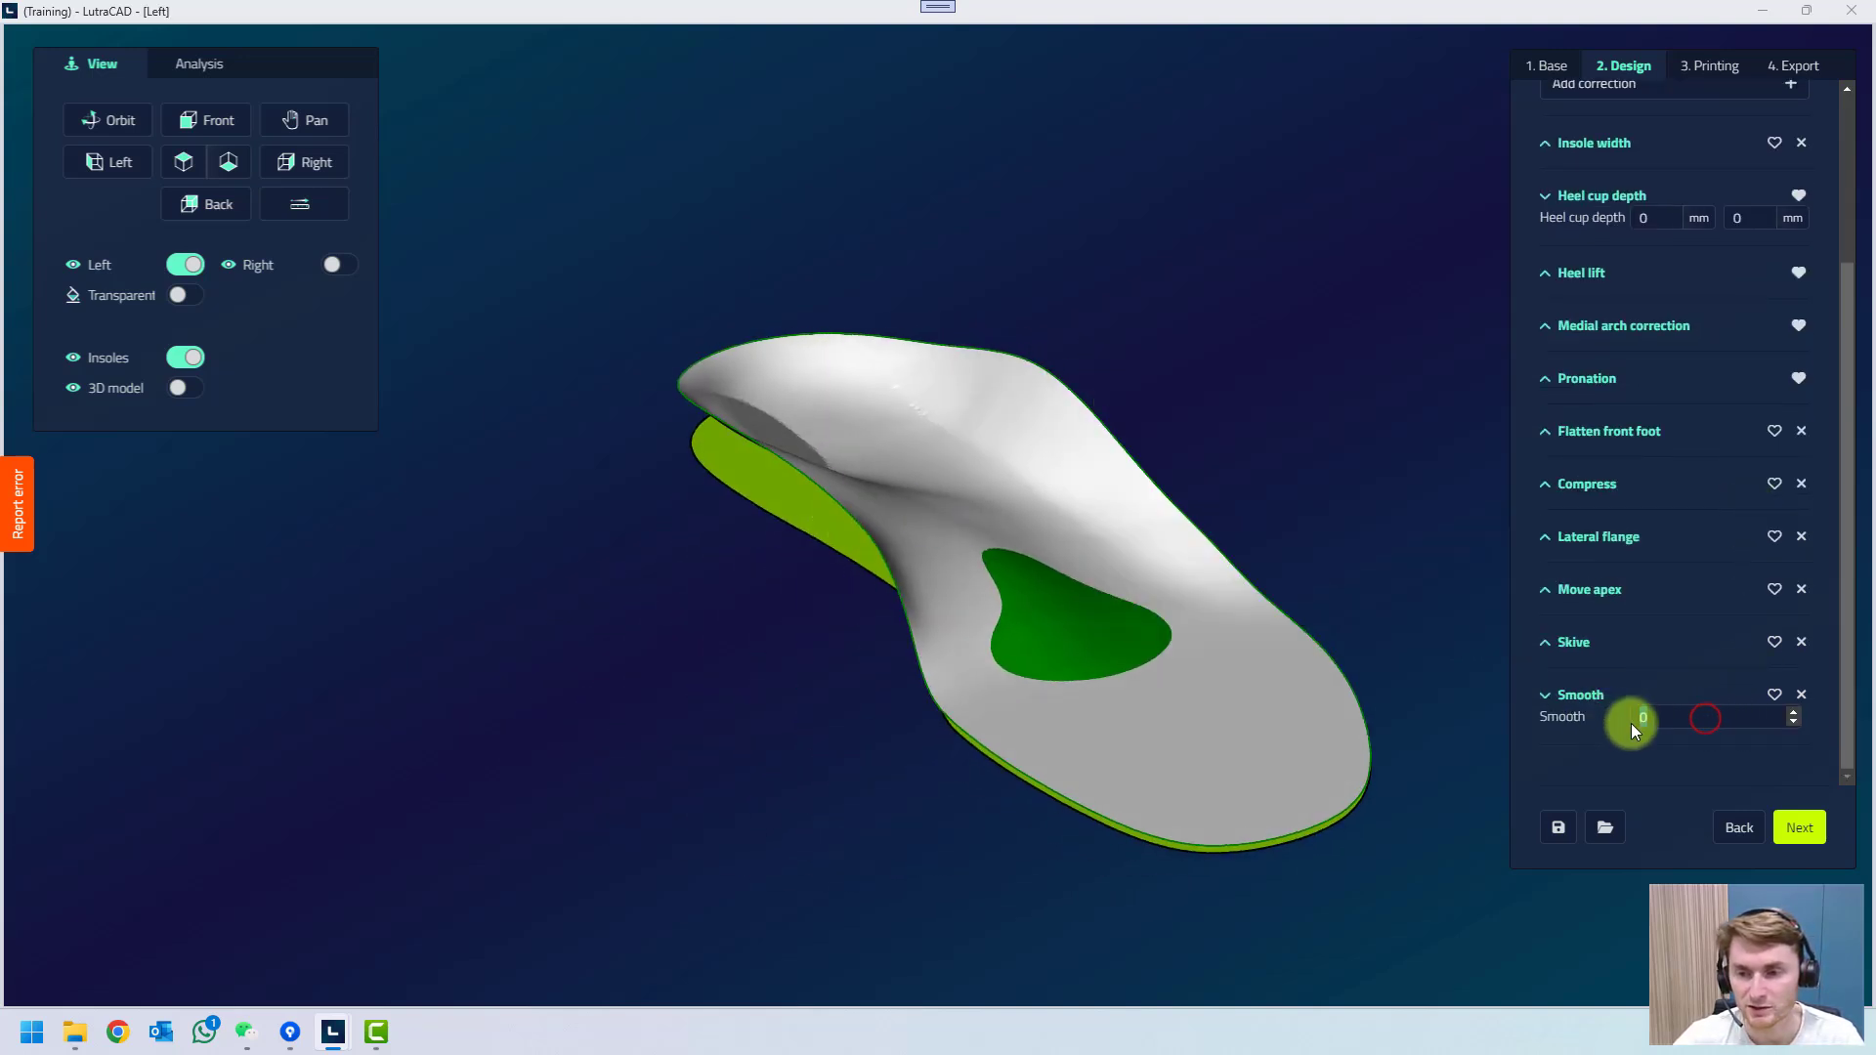
text(1)
key(Return)
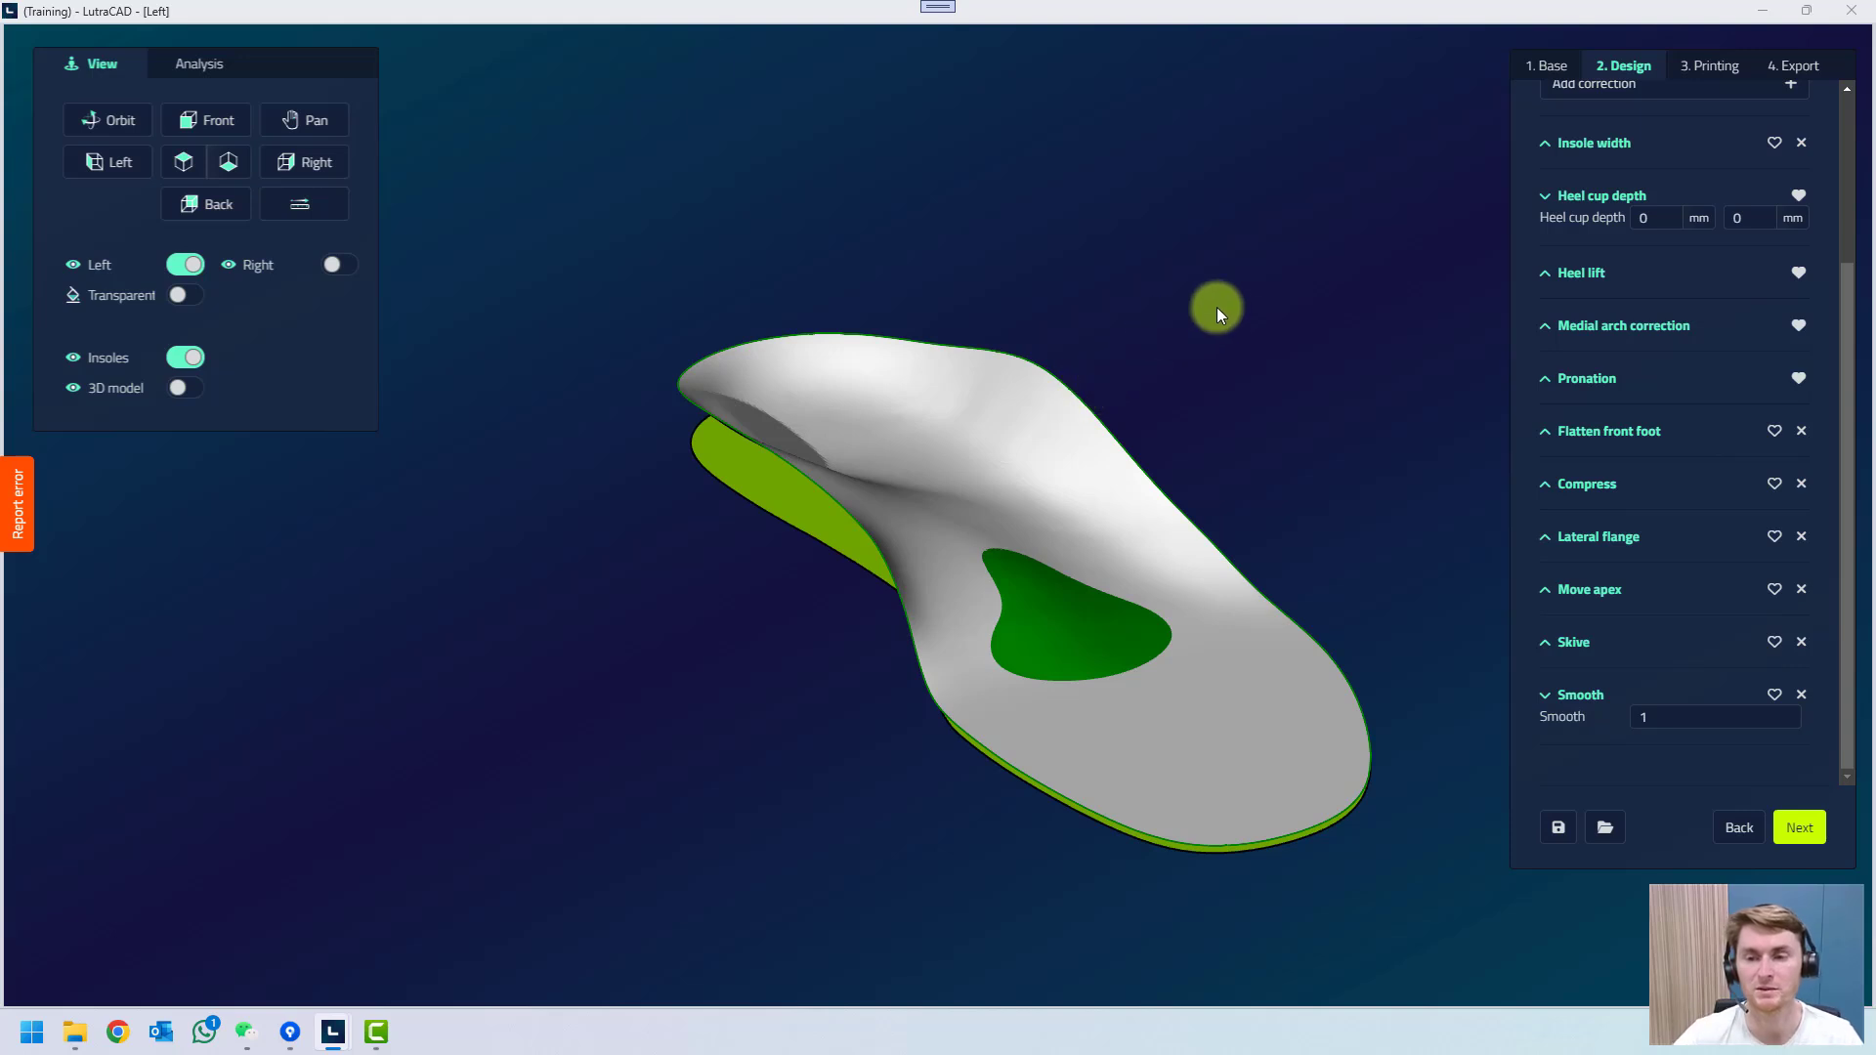
scroll(1447, 316, up, 3)
scroll(1424, 347, down, 3)
Start an Add text correction with Bottom as the side for both the left and right insoles.
scroll(1722, 402, up, 3)
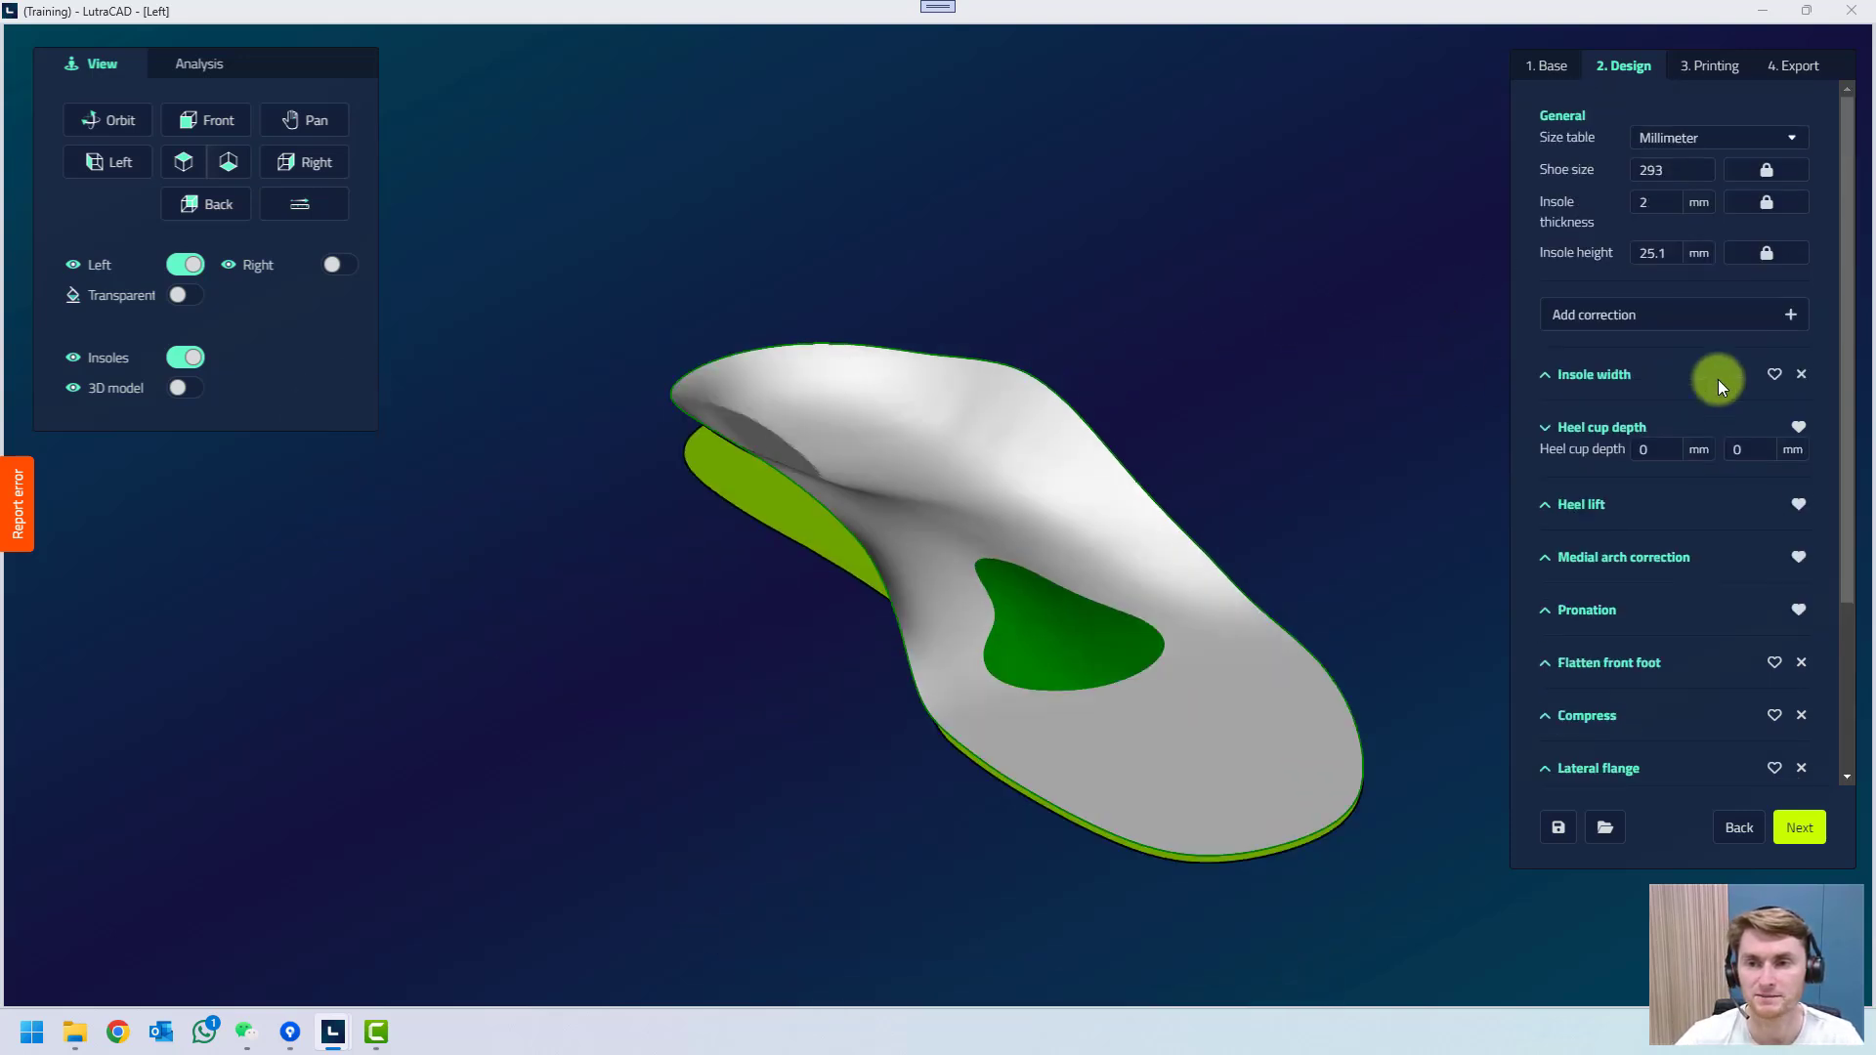
click(1688, 318)
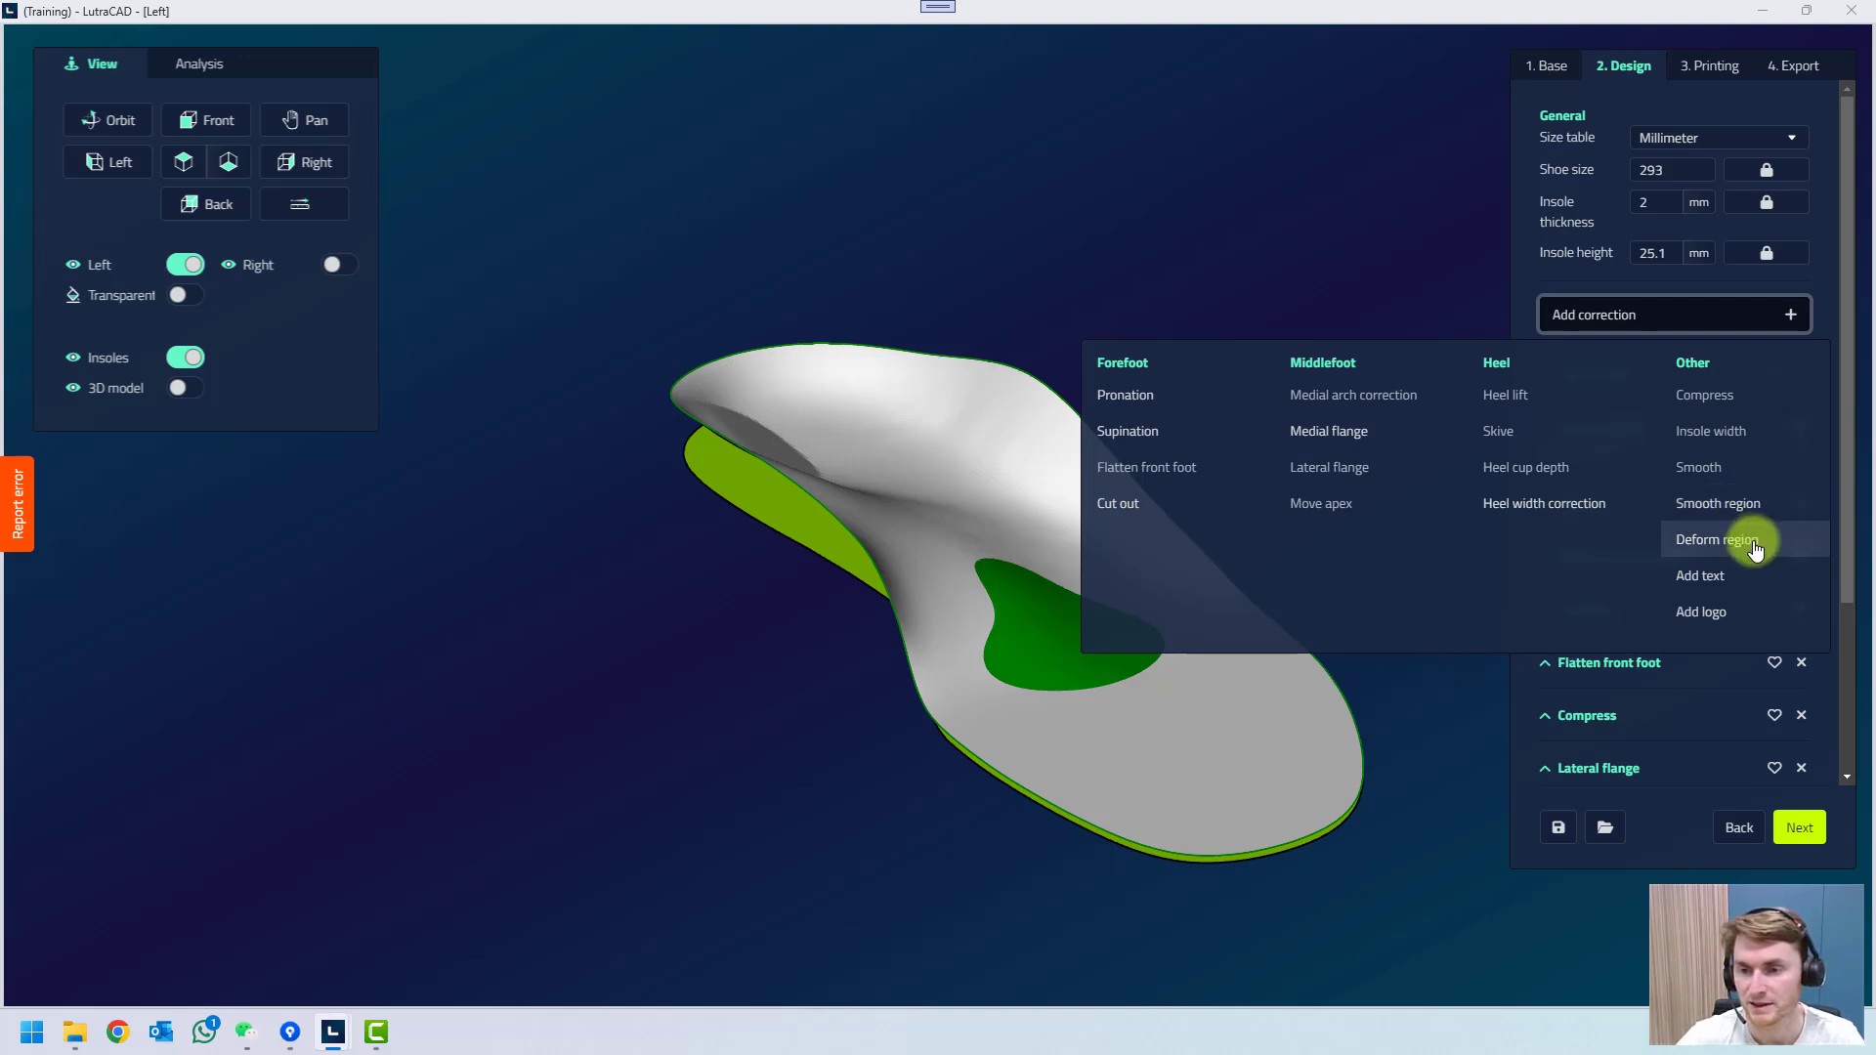
click(1703, 581)
click(864, 449)
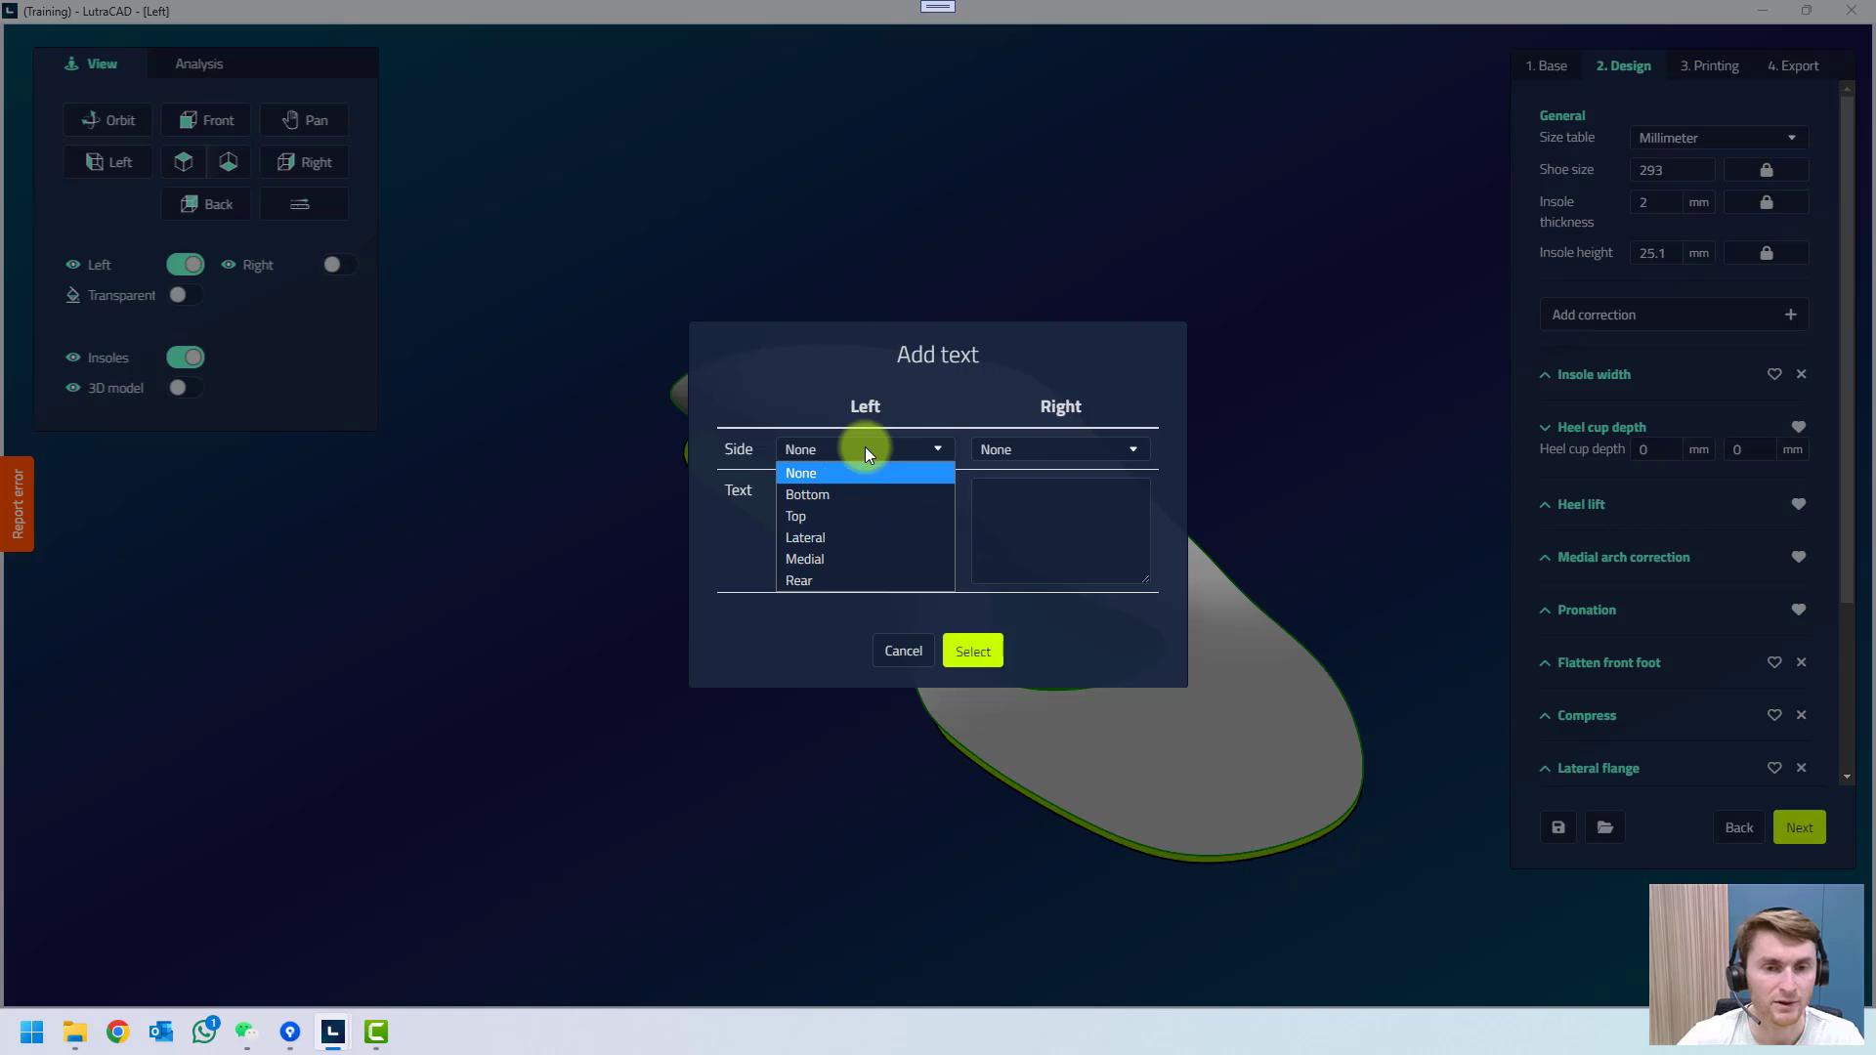
click(854, 494)
click(1016, 448)
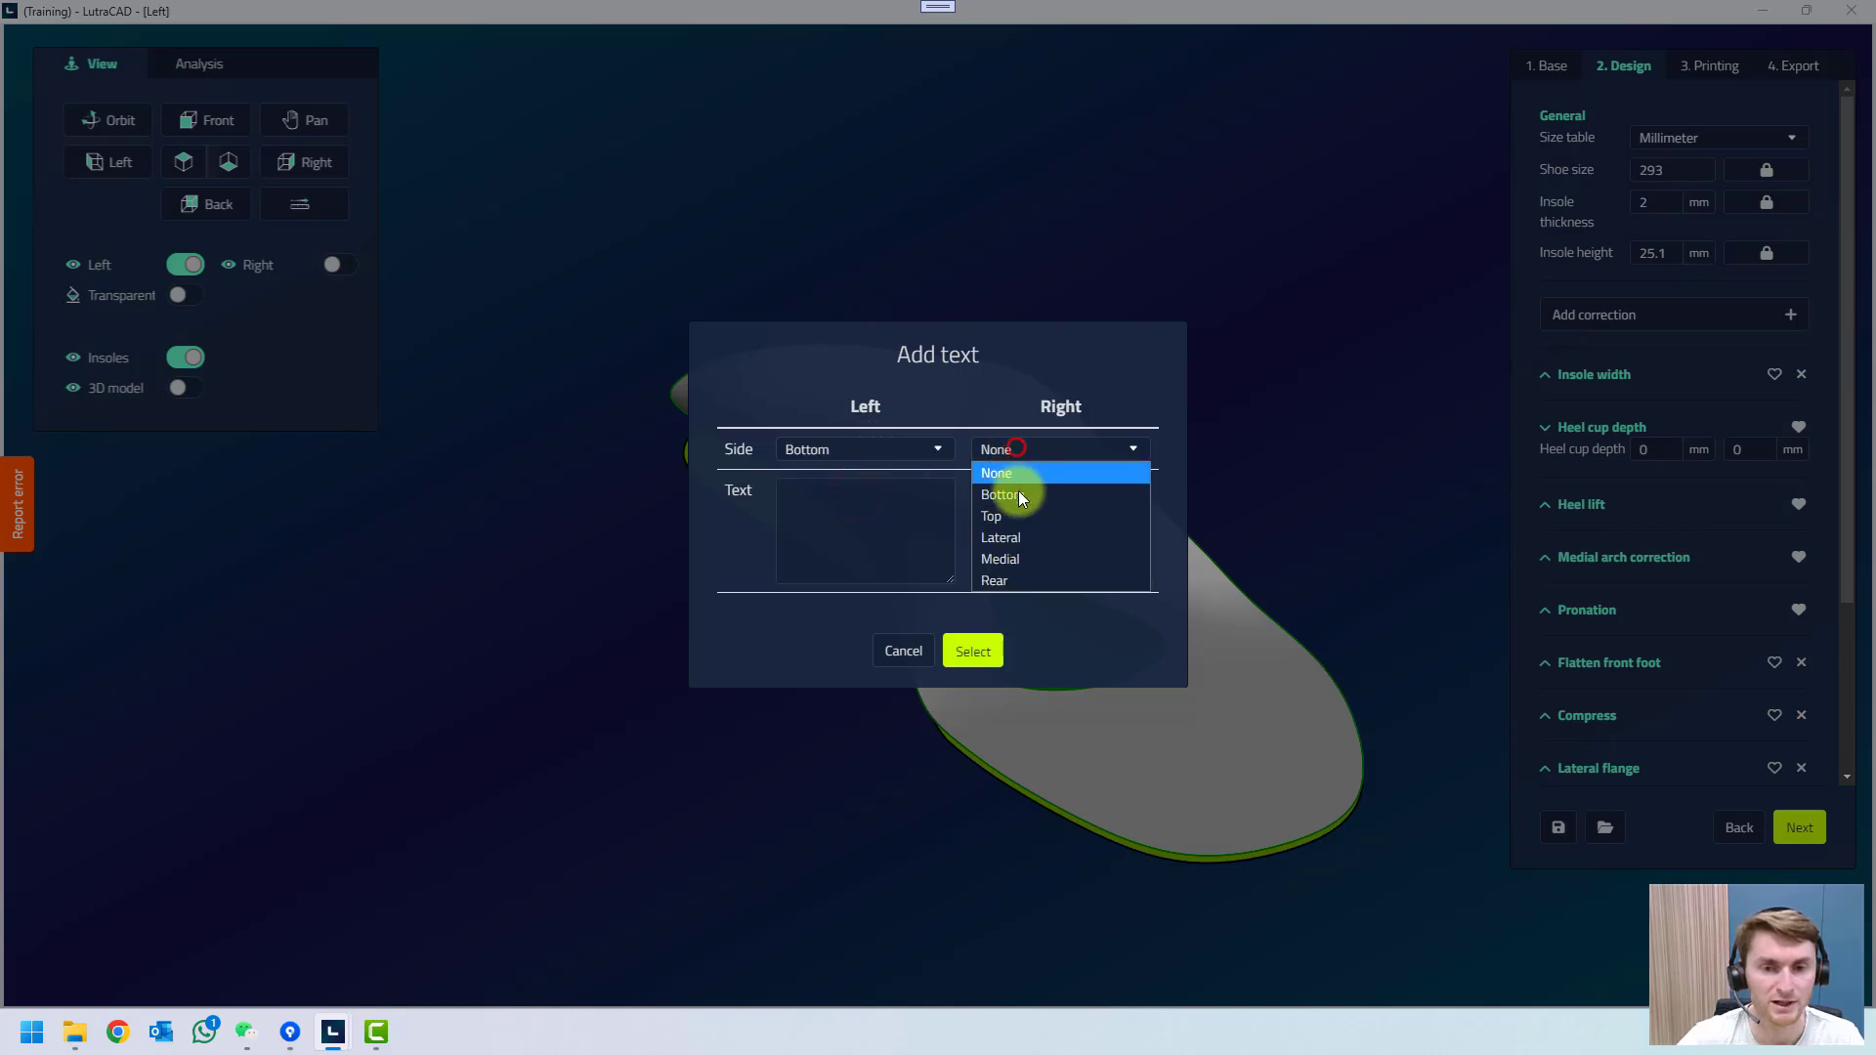
click(1019, 495)
Enter "LutraCAD" as the text for both insoles and apply it.
click(878, 517)
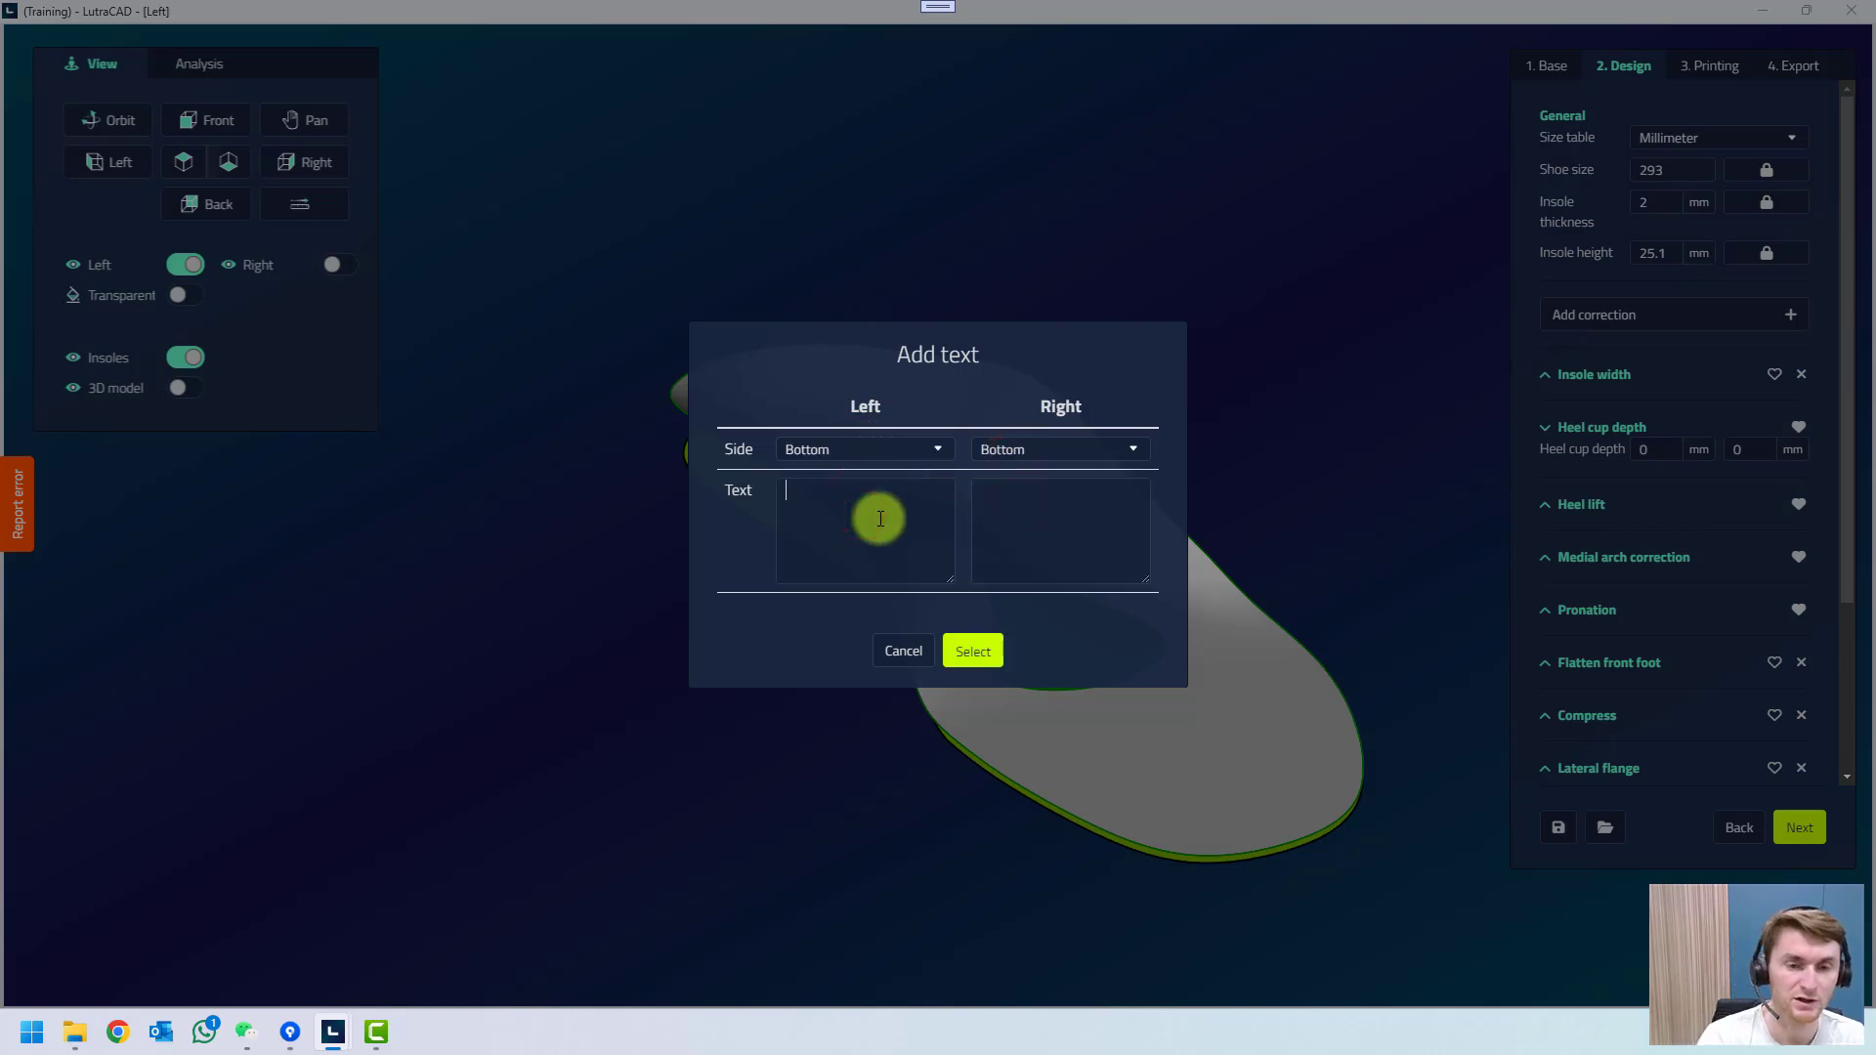
text(LutraCAD)
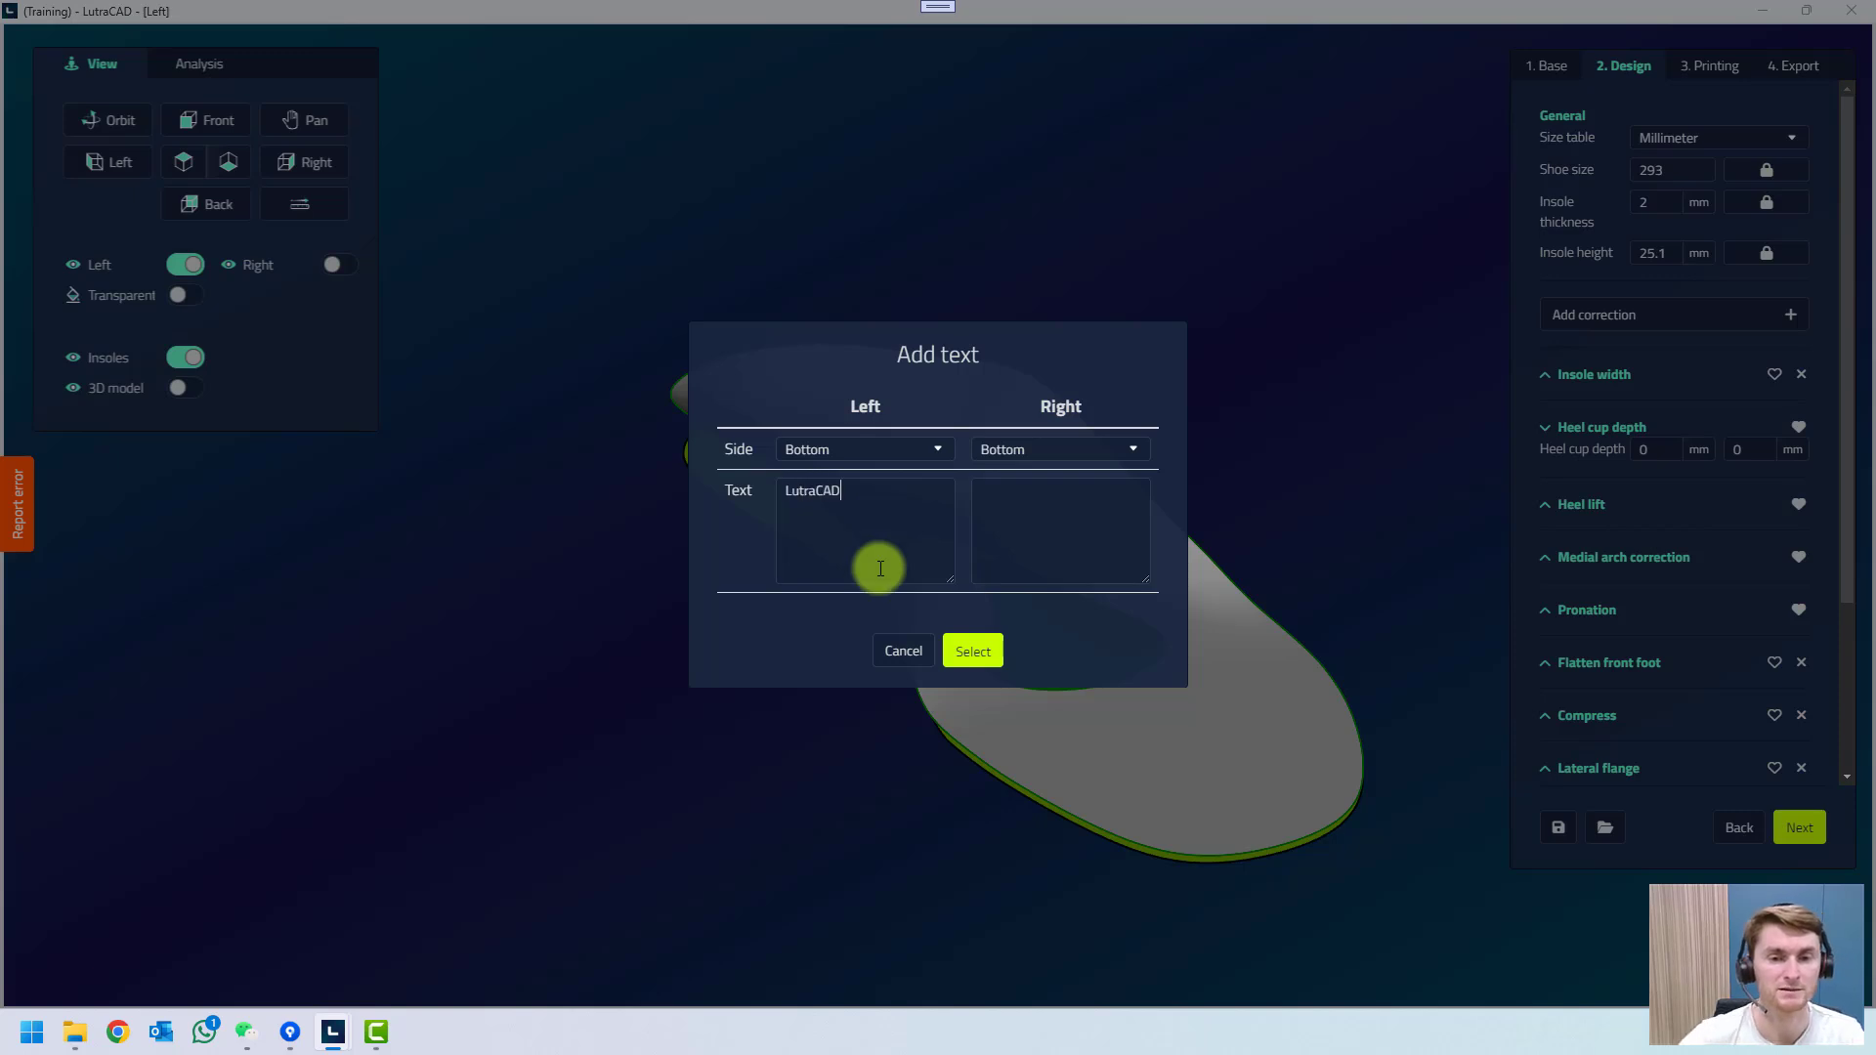
key(ctrl+a)
click(1083, 508)
text(LutraCAD)
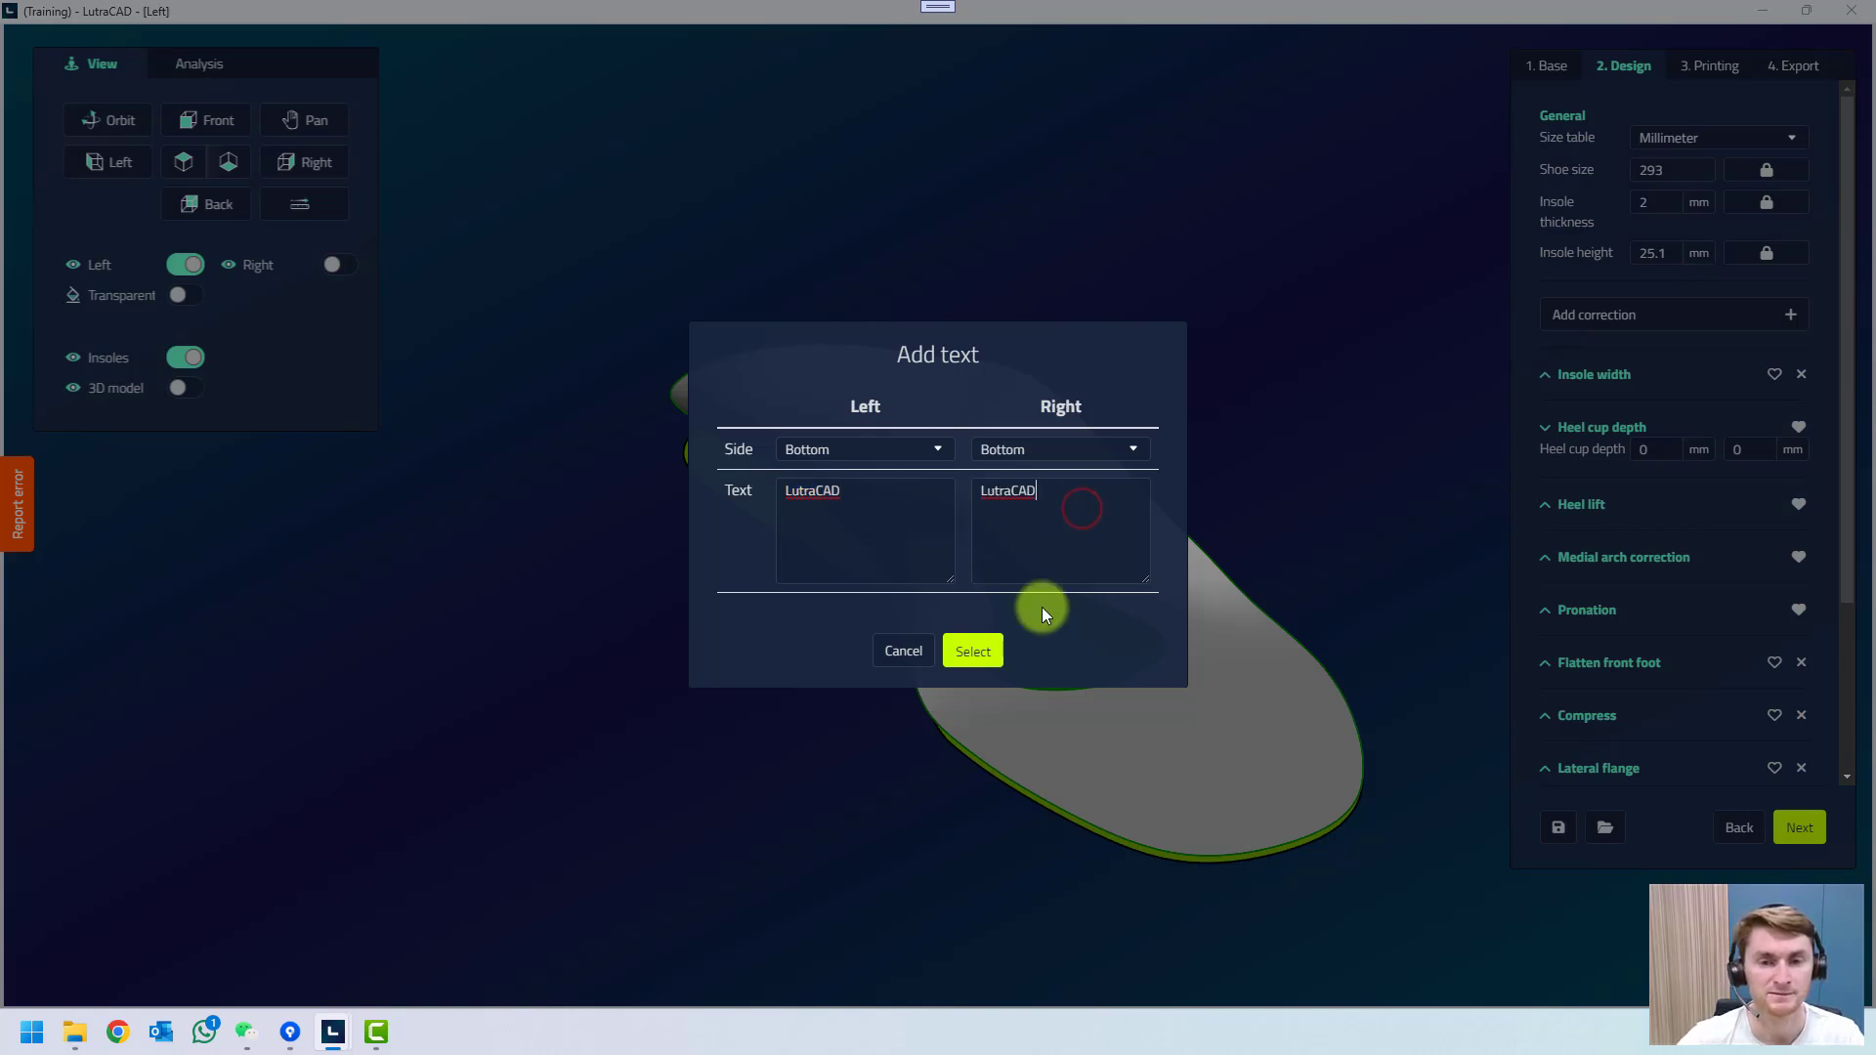
click(969, 650)
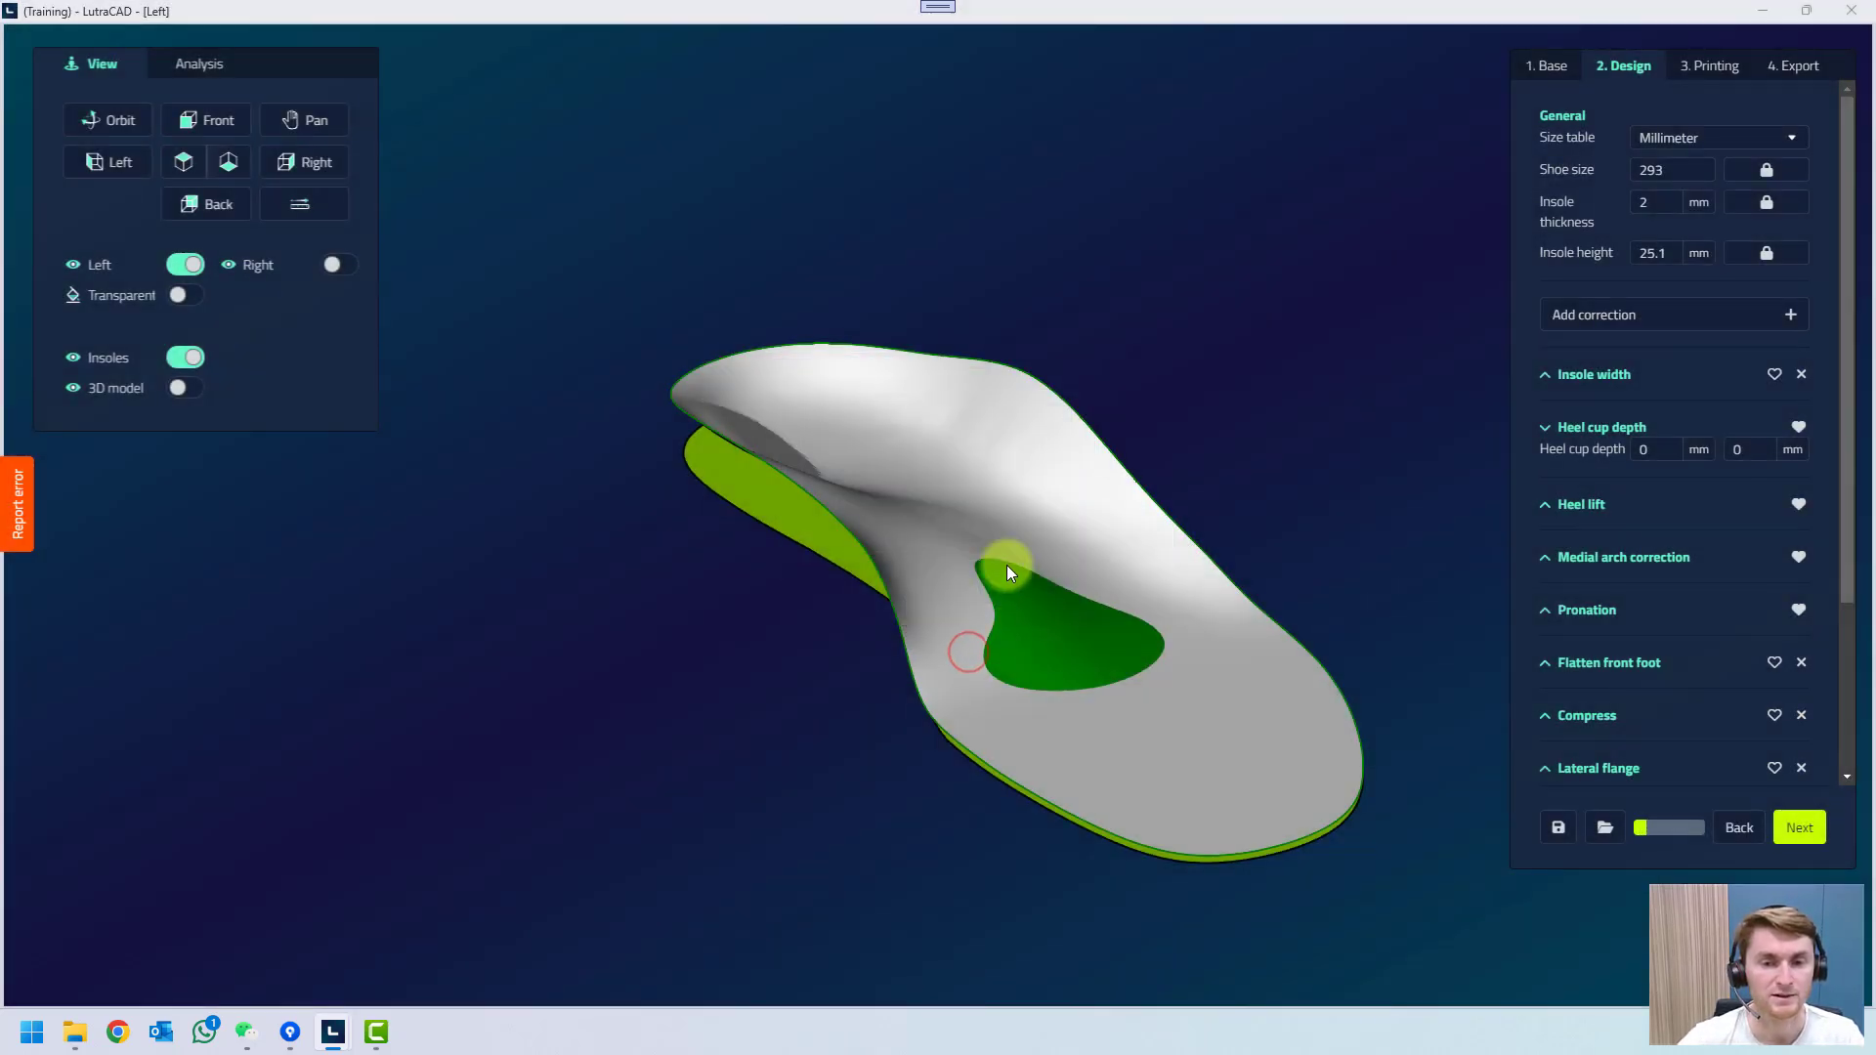
Show both insoles from below and move their LutraCAD texts straight down towards the heel.
click(230, 163)
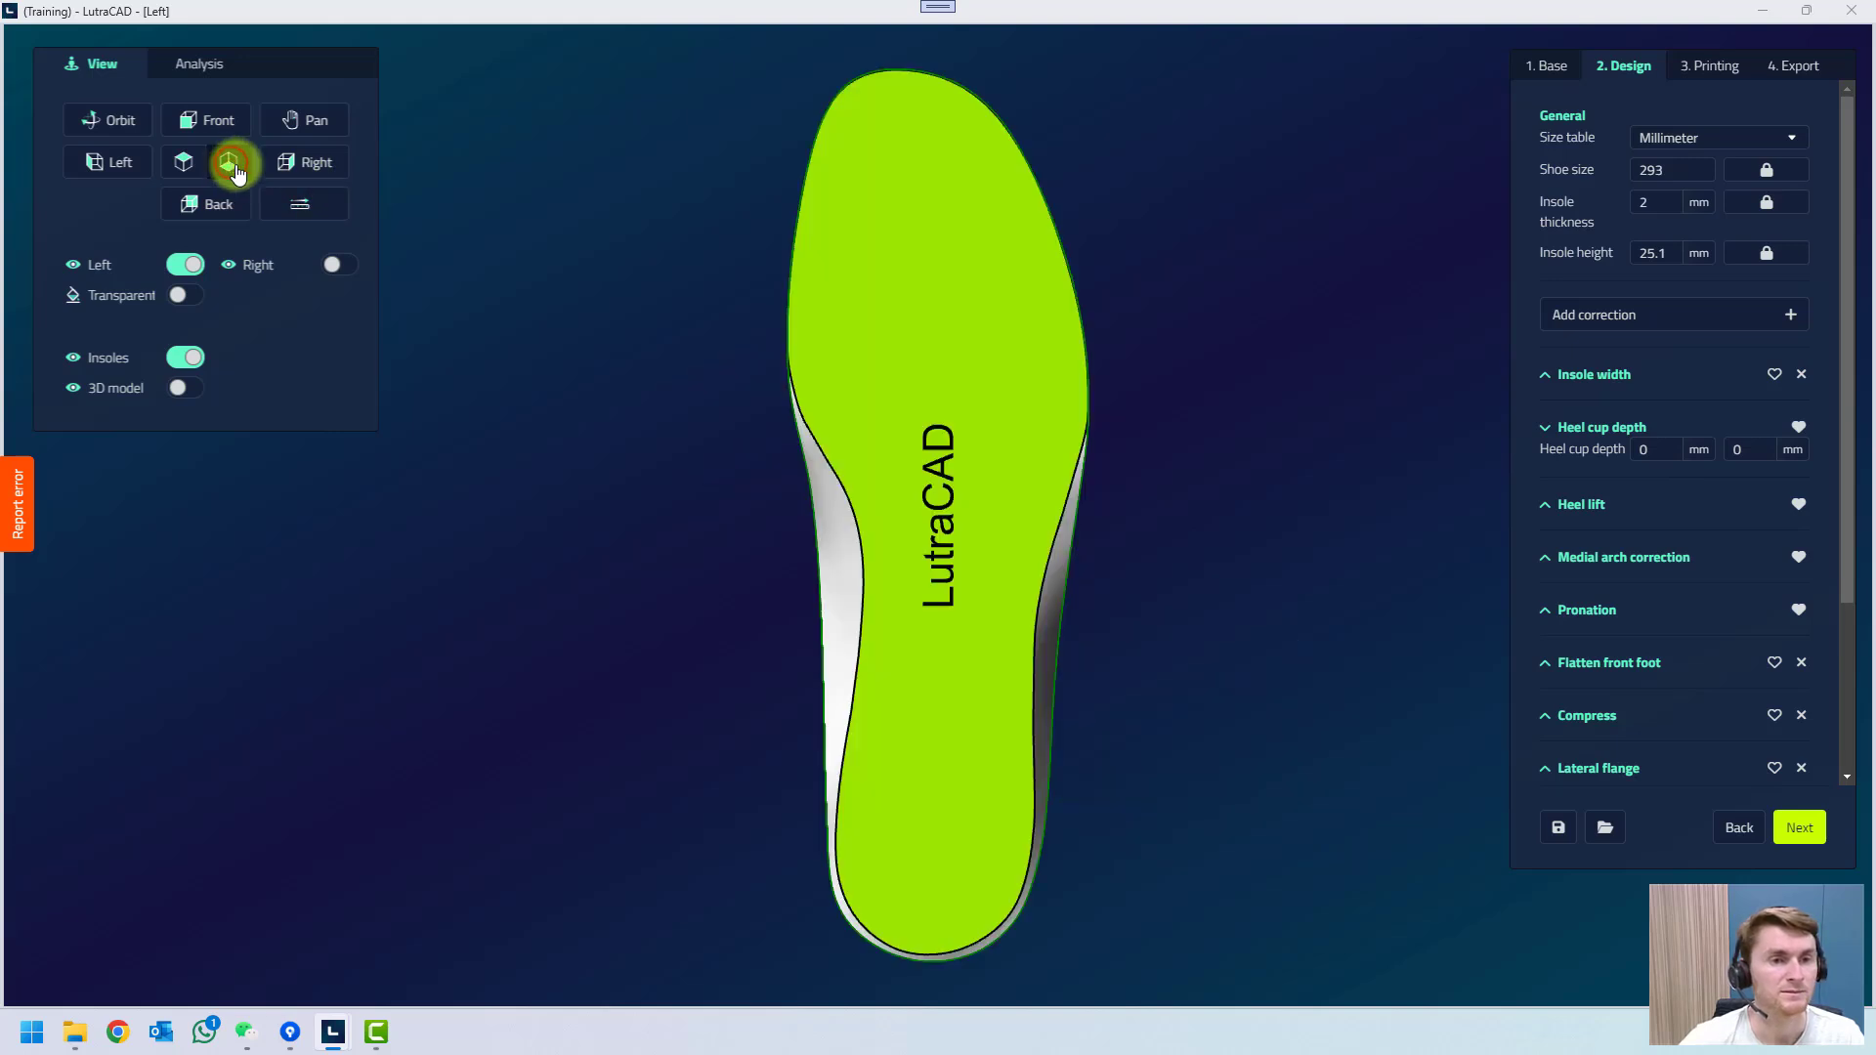
click(332, 264)
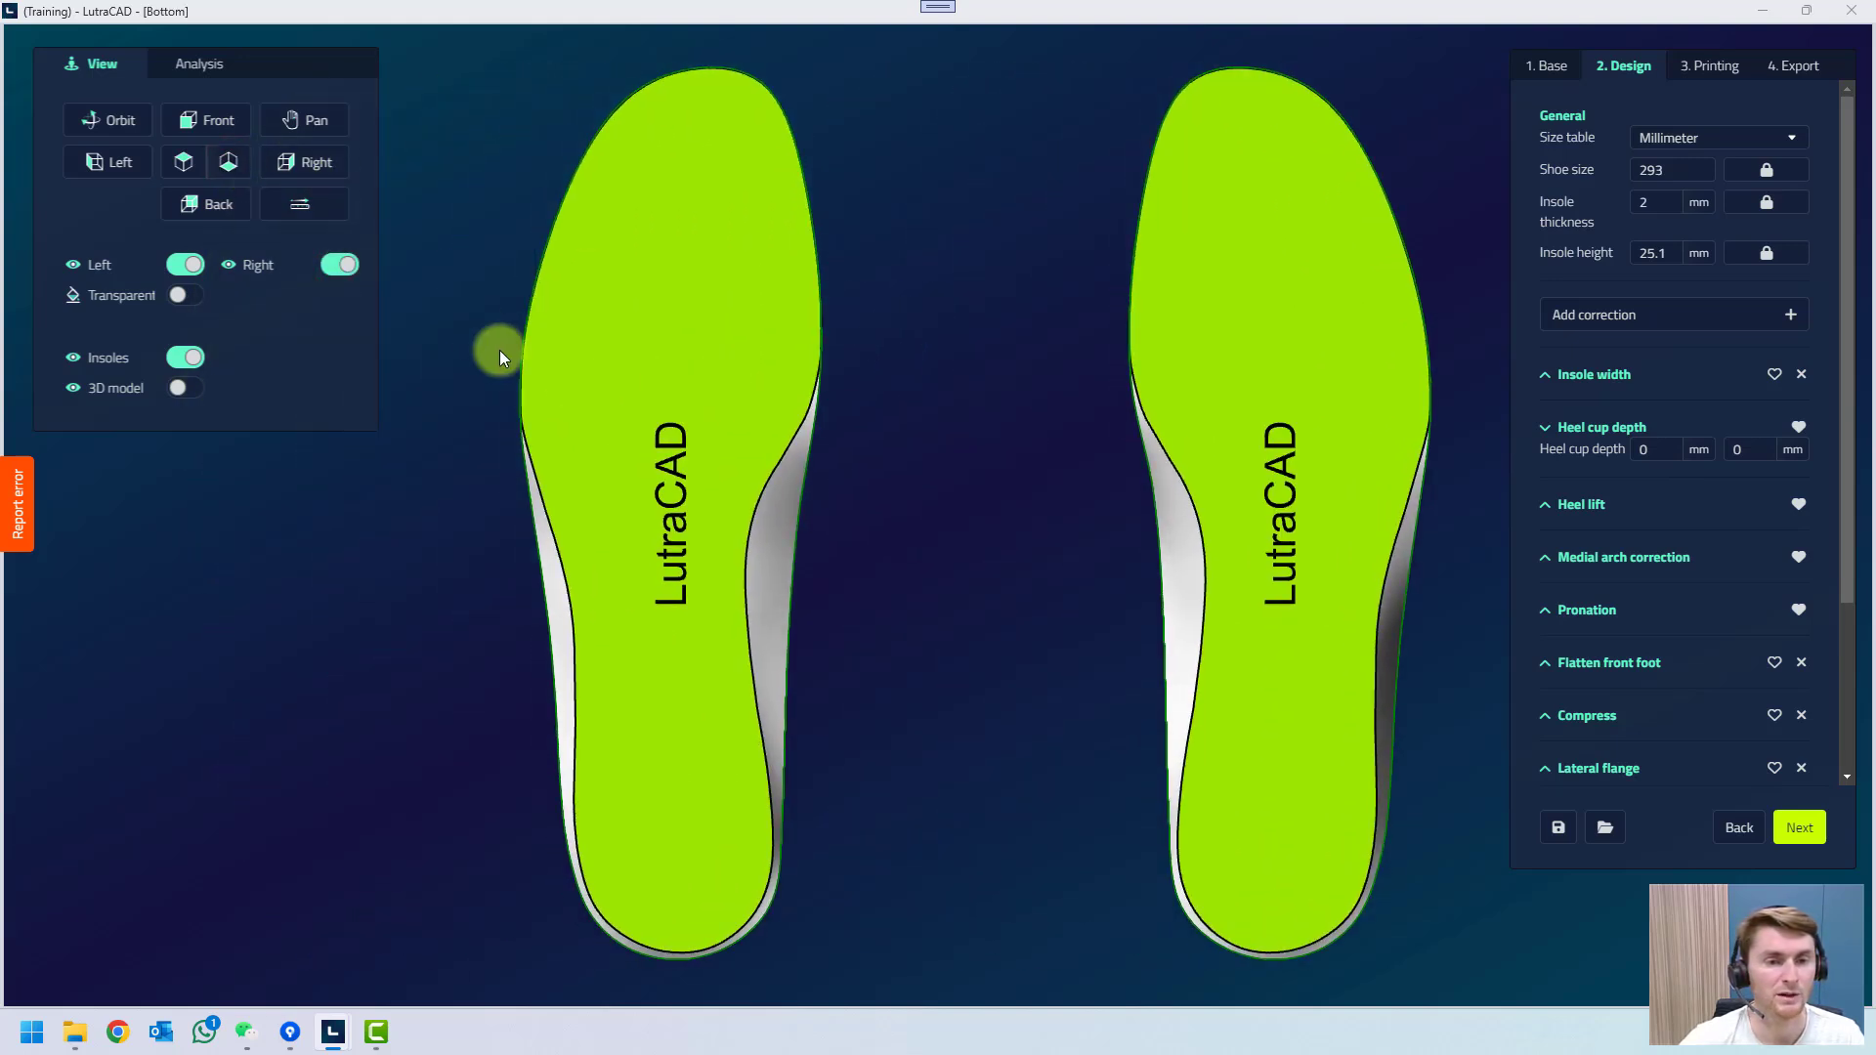
drag(453, 254, 1476, 743)
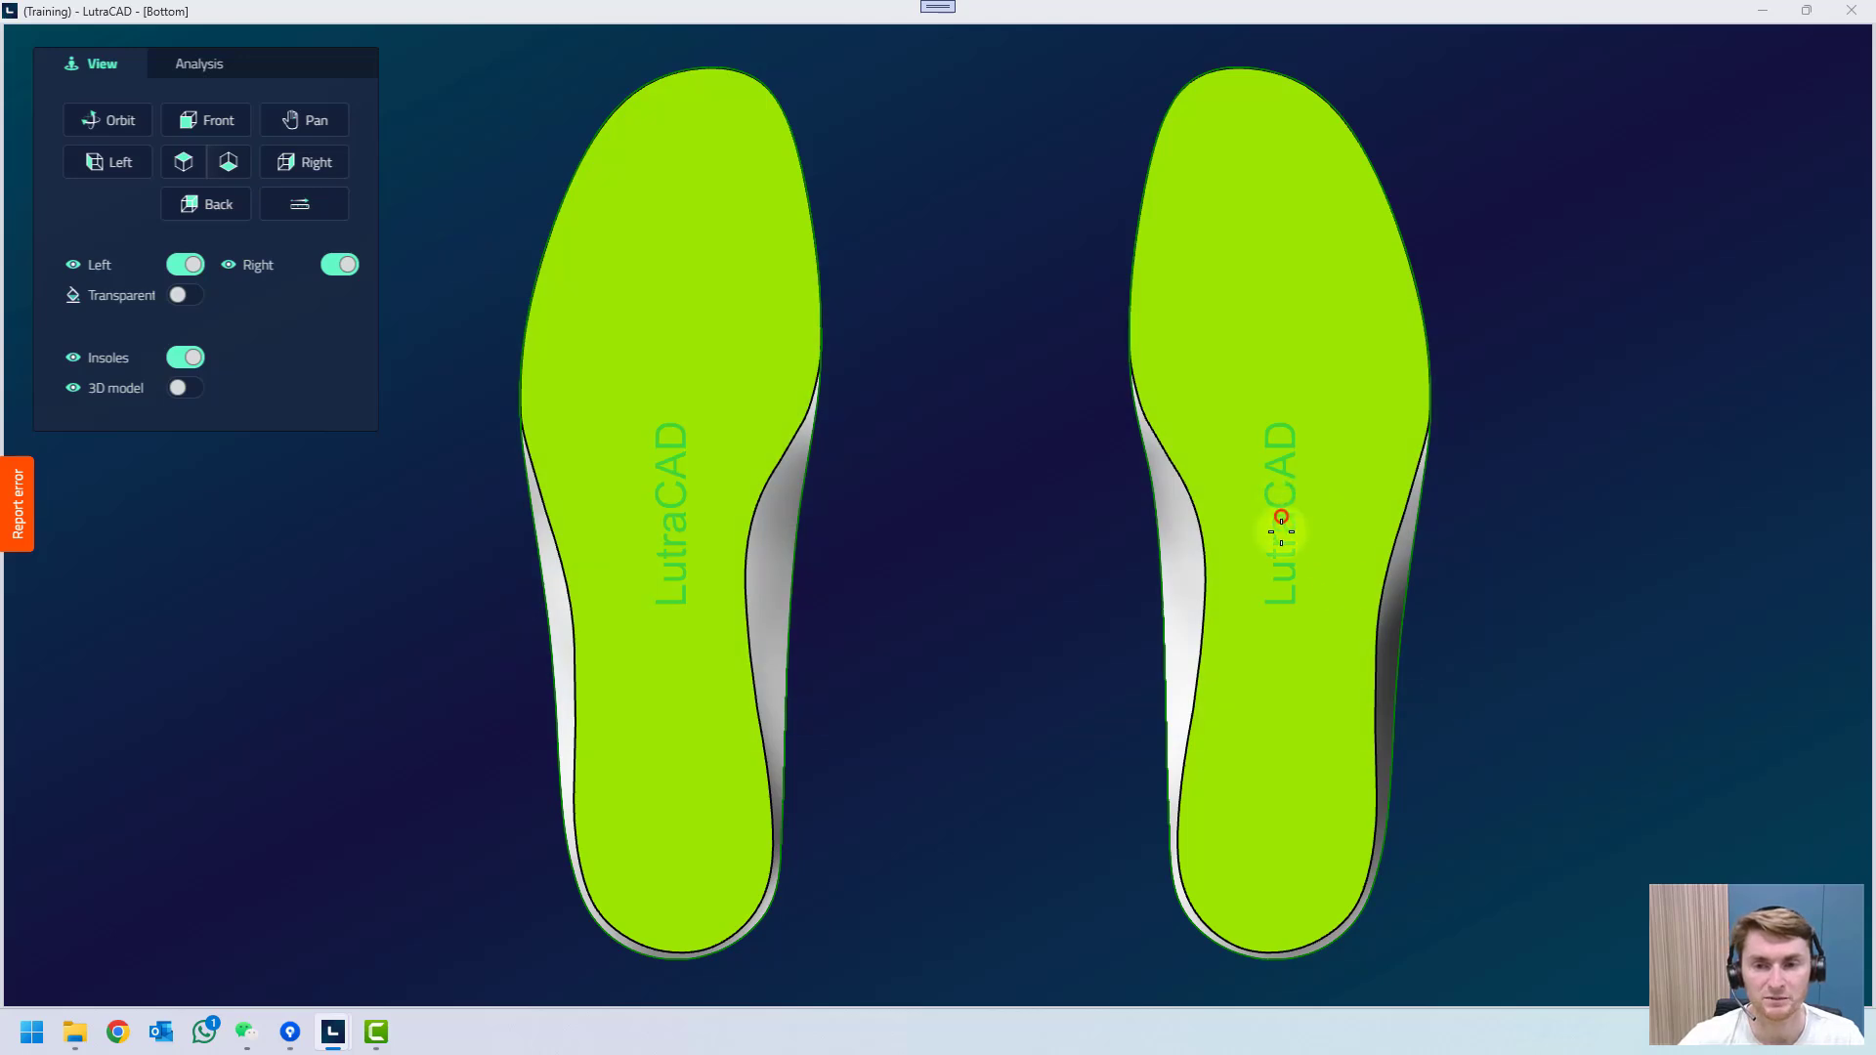
drag(1281, 532, 1186, 662)
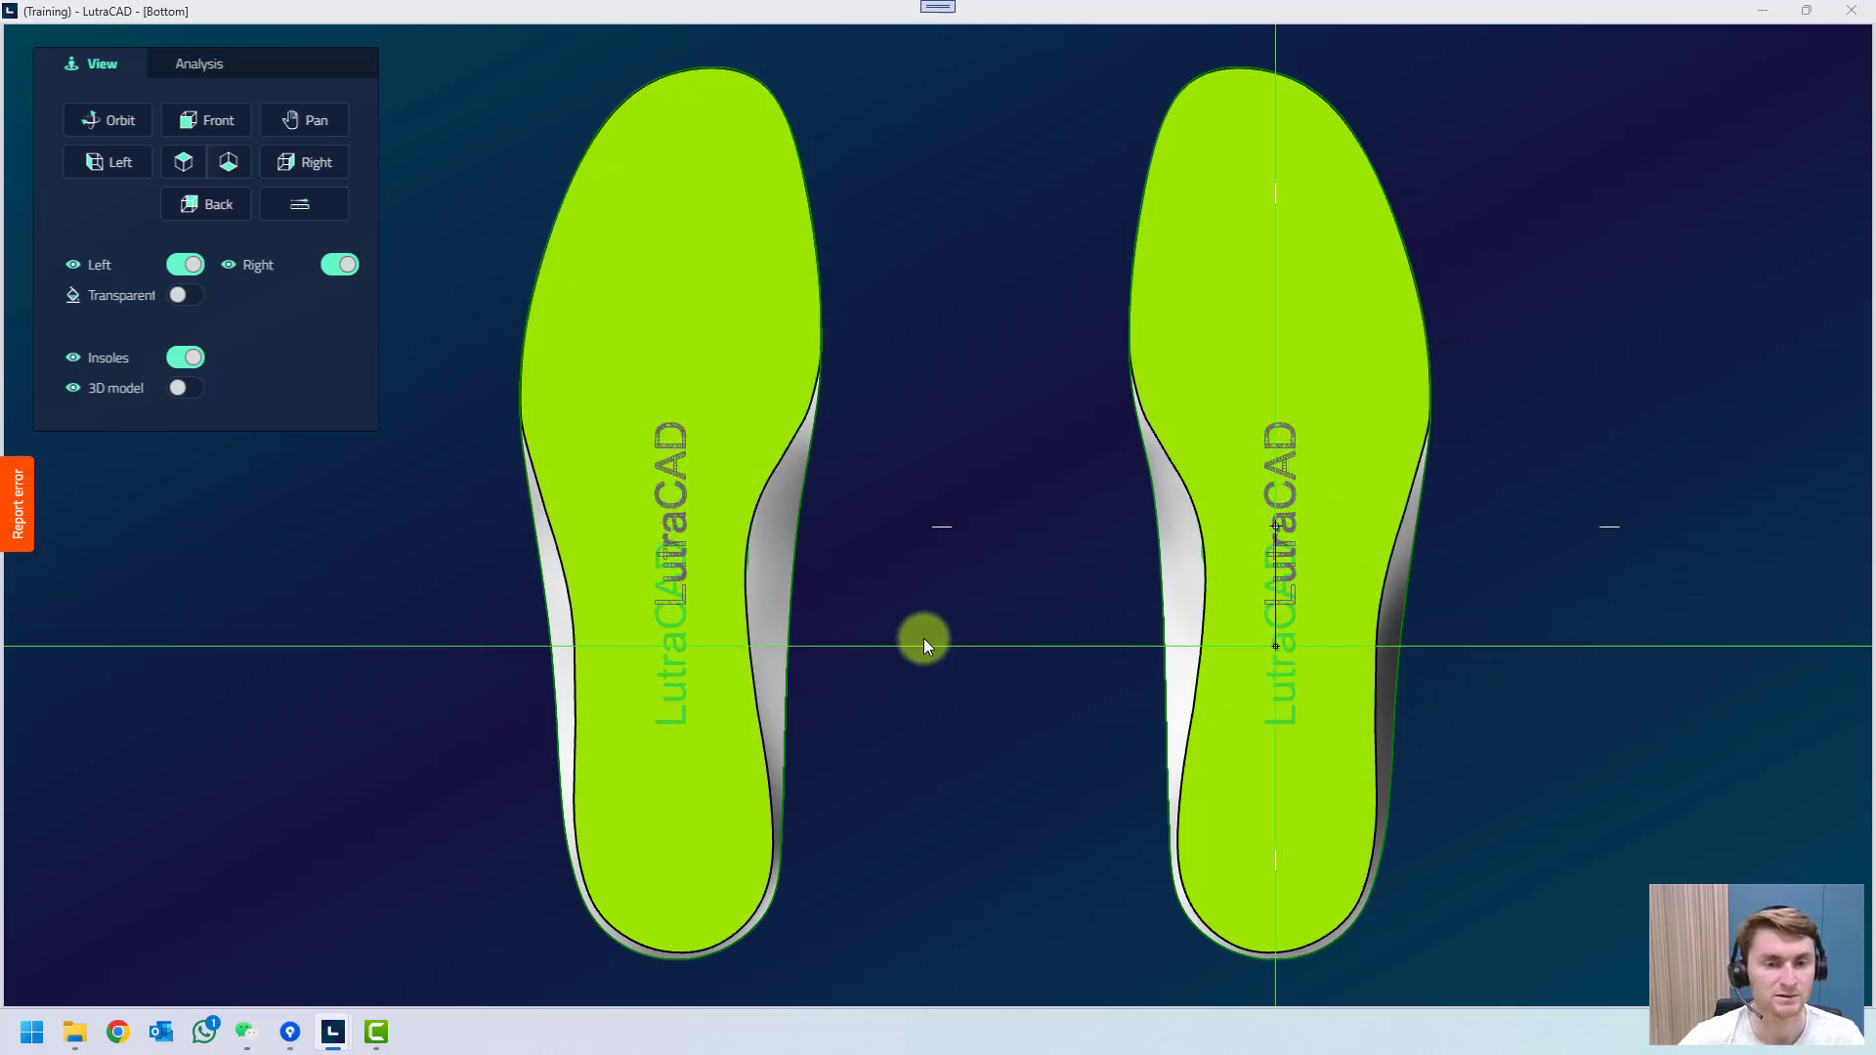
drag(924, 641, 890, 614)
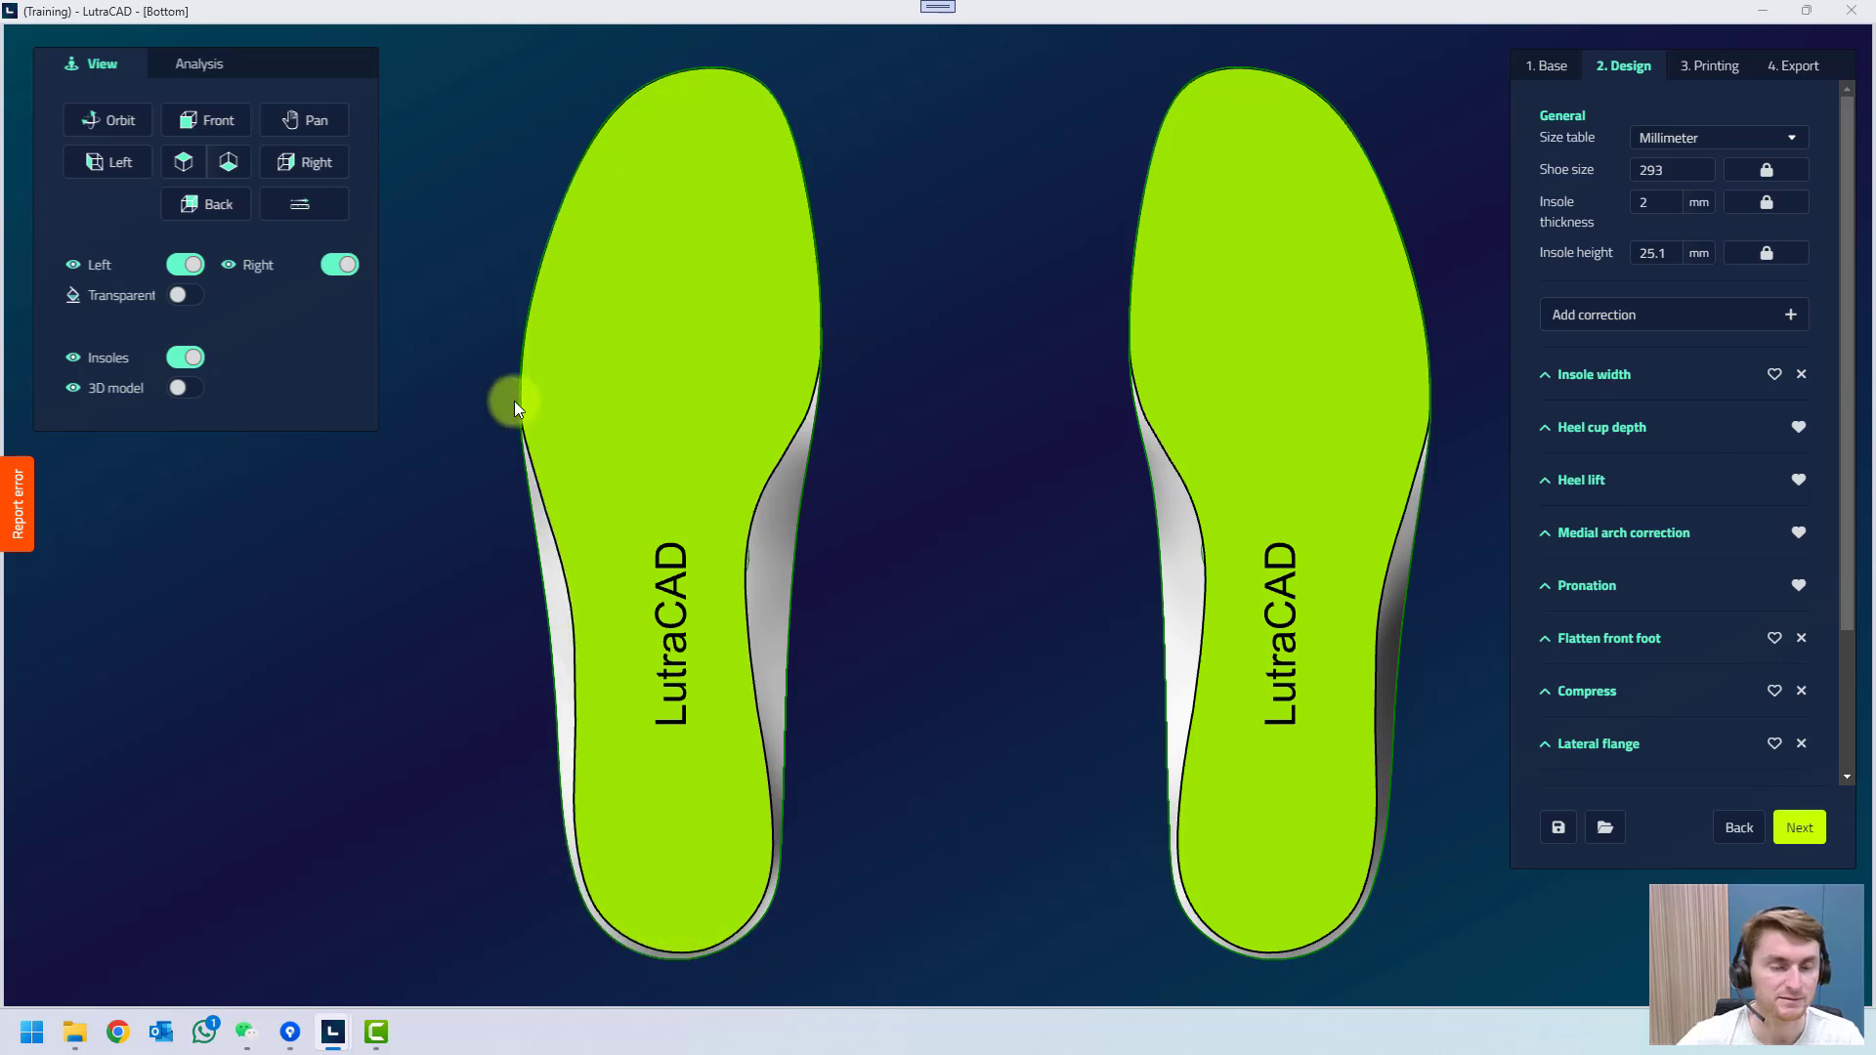
Edit the right insole's bottom trimline, pulling it slightly inward at the medial arch beside the text.
click(654, 319)
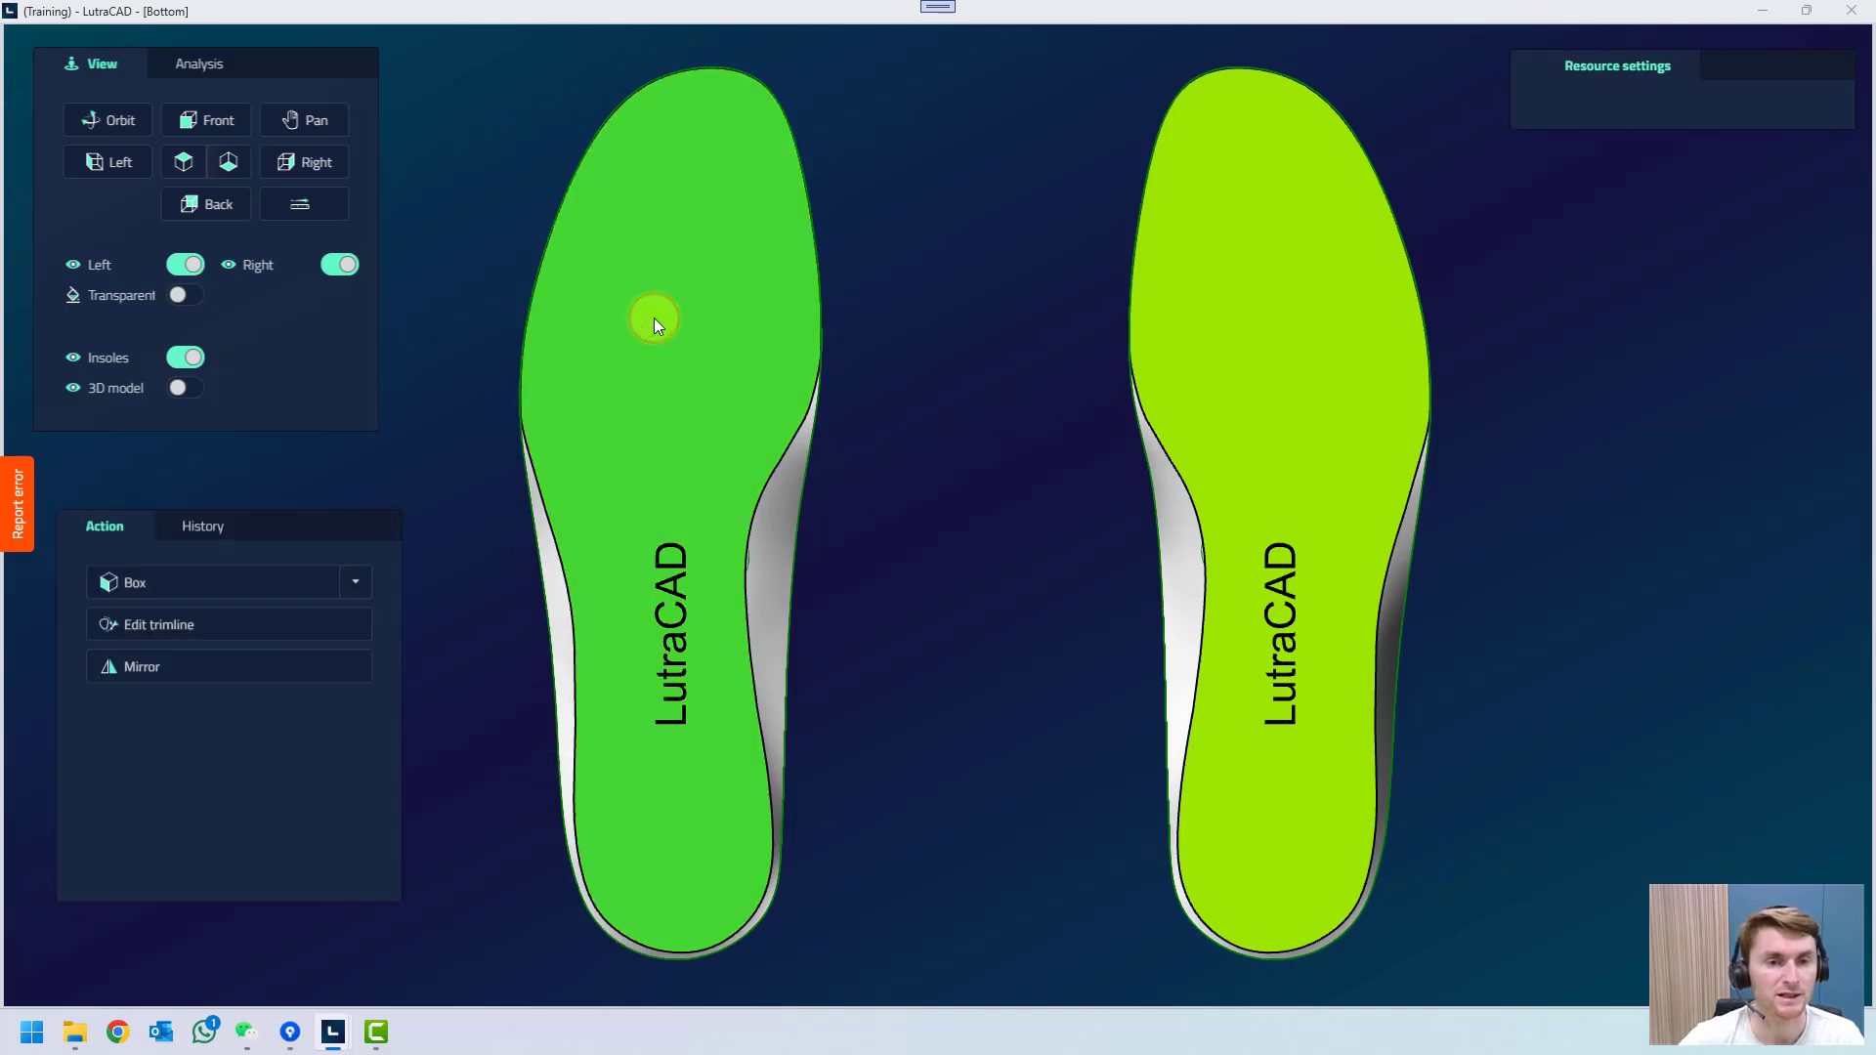
click(178, 633)
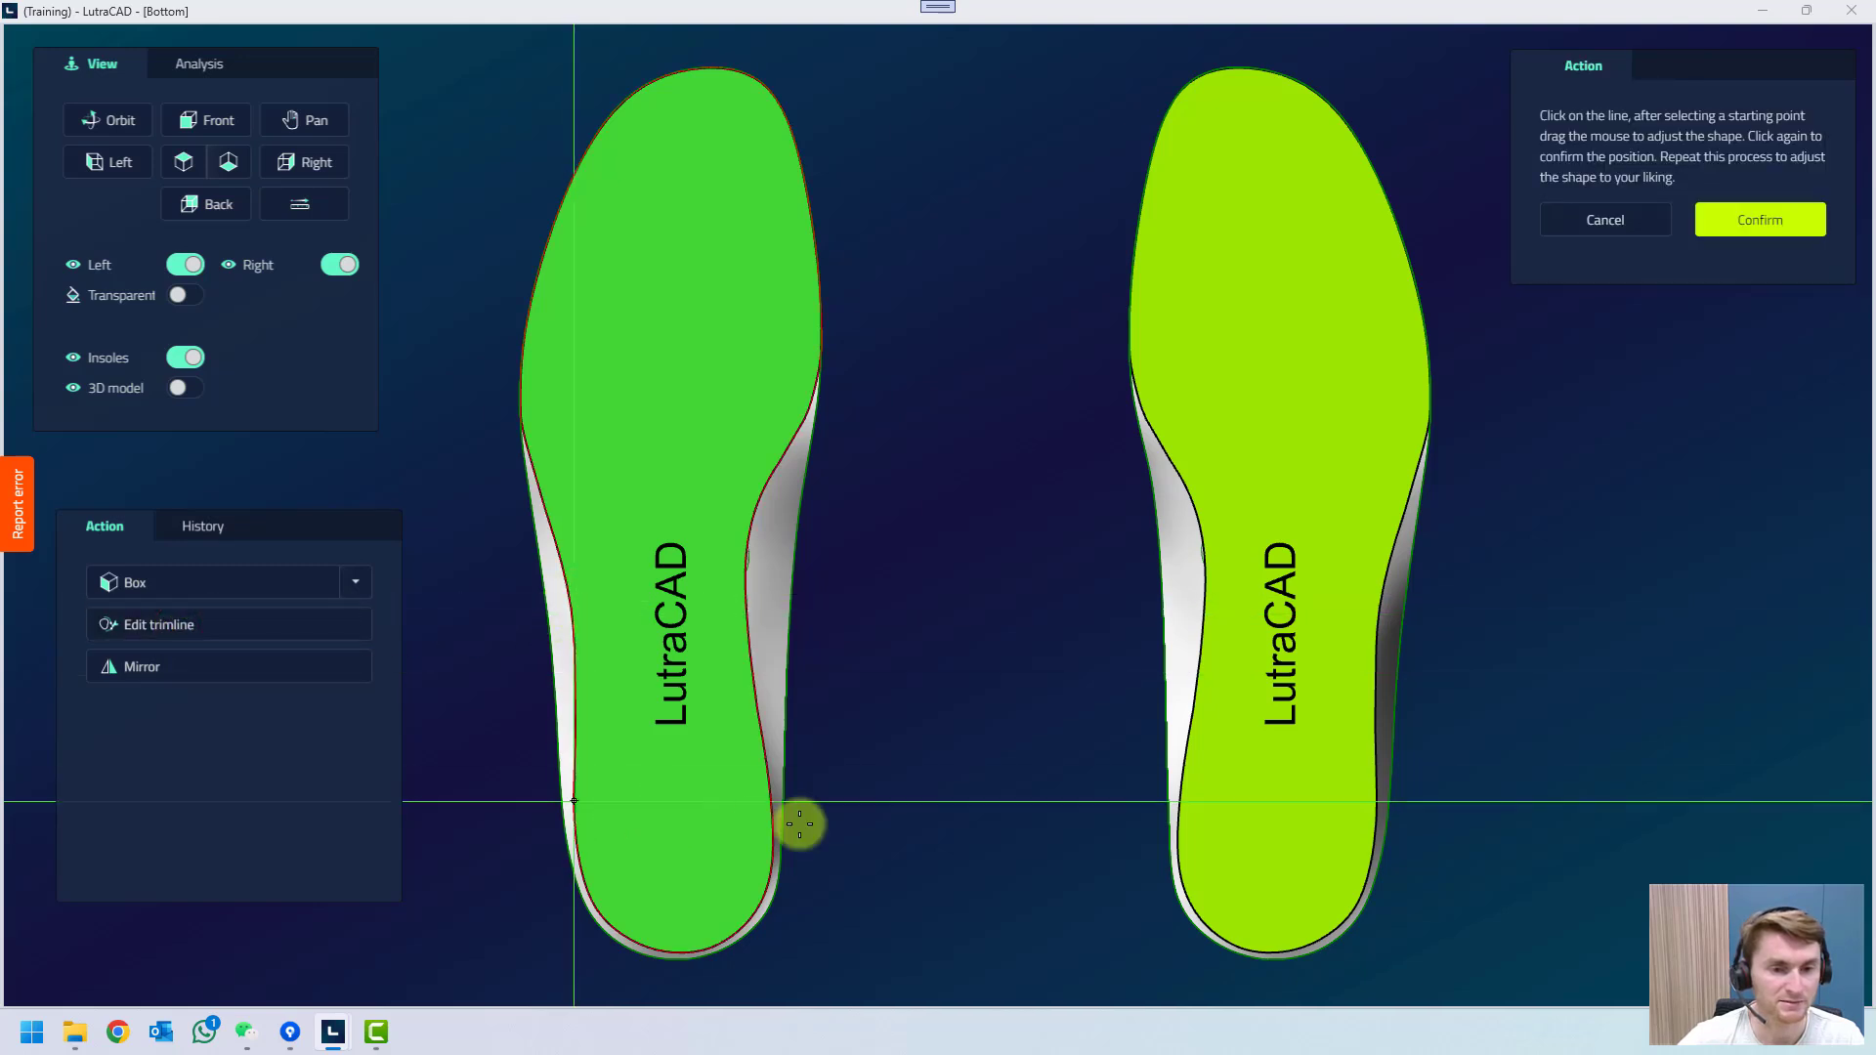
click(742, 634)
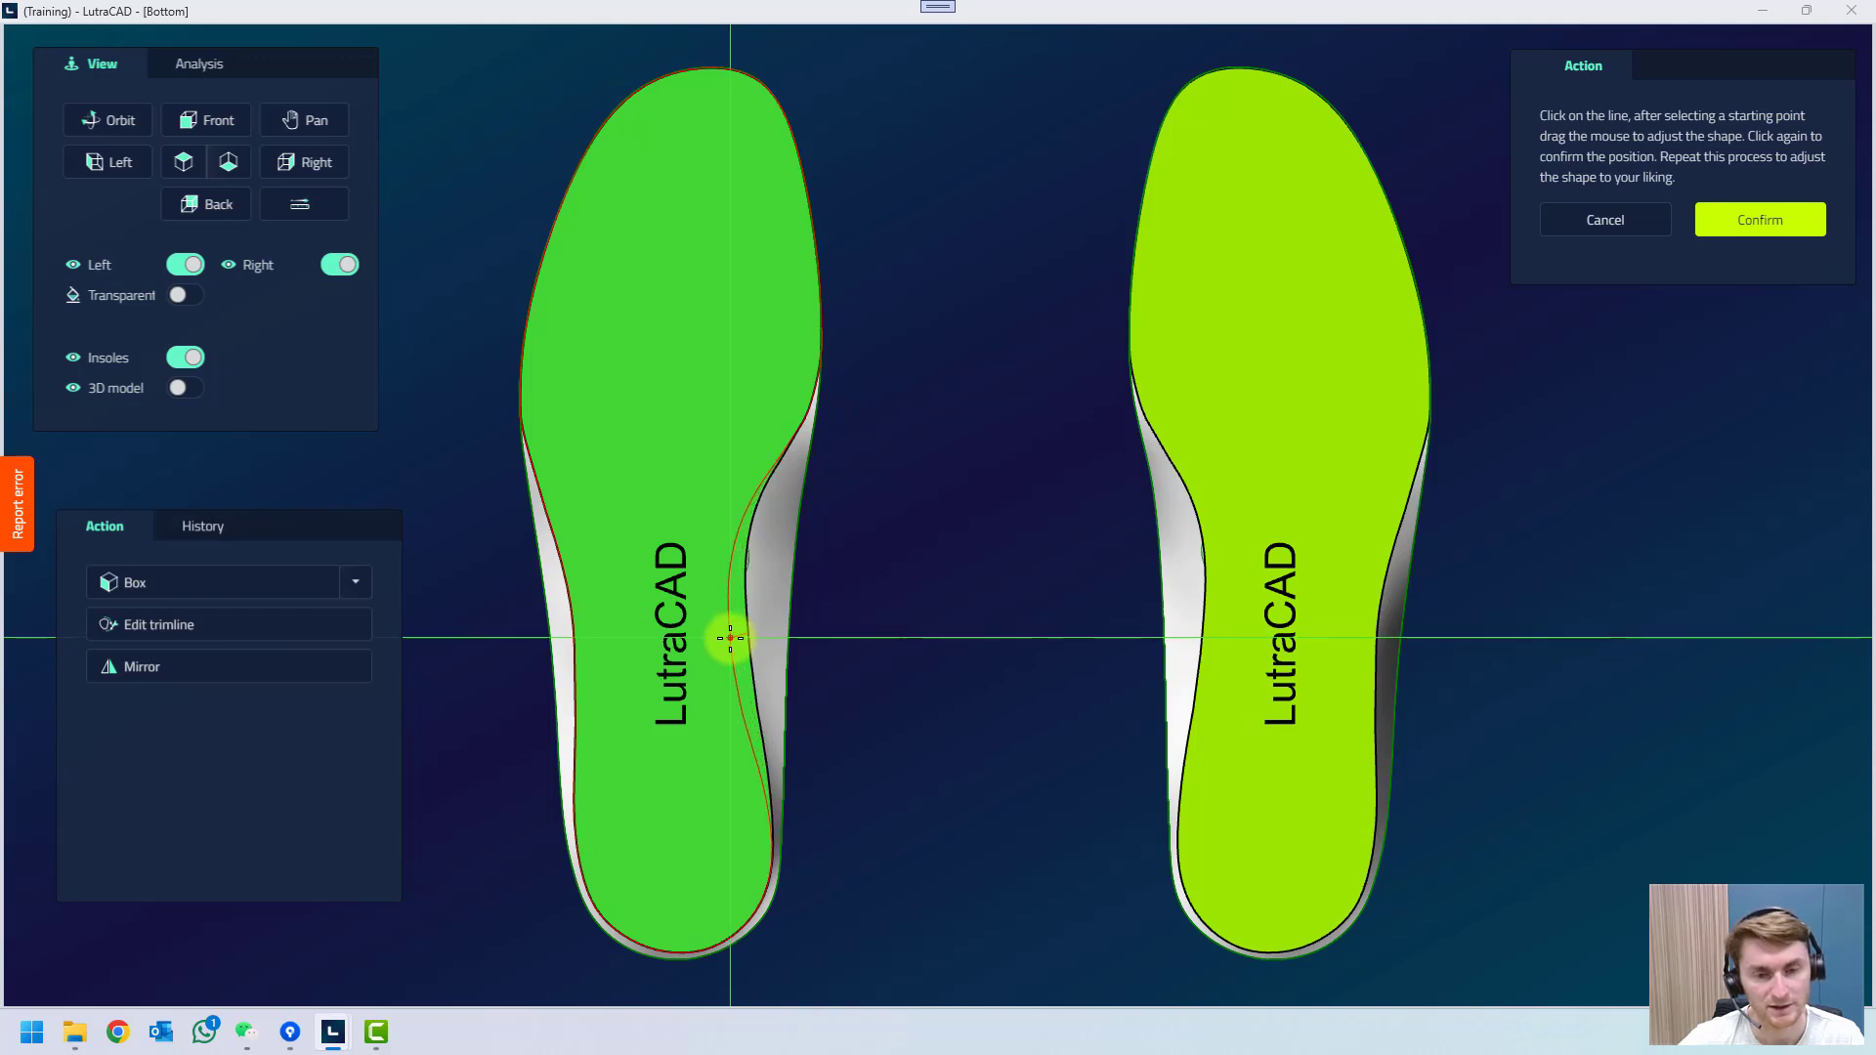
click(730, 638)
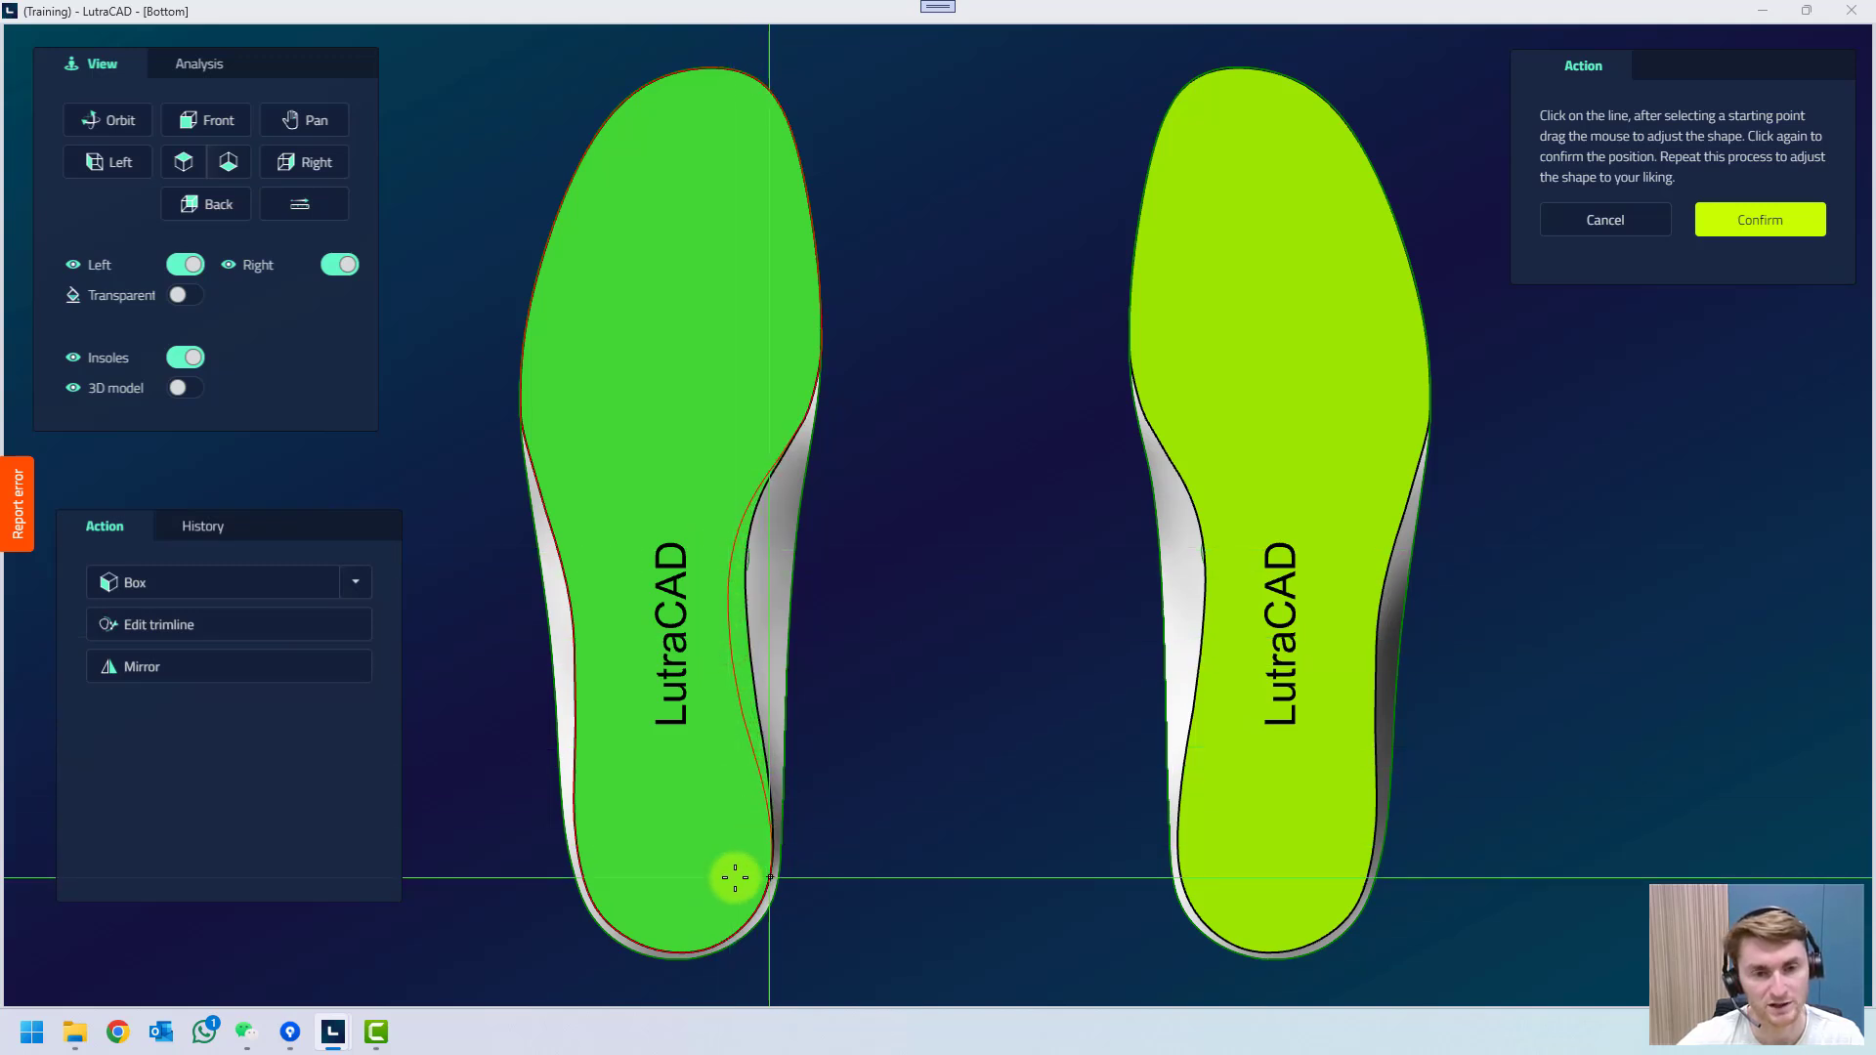
click(1757, 225)
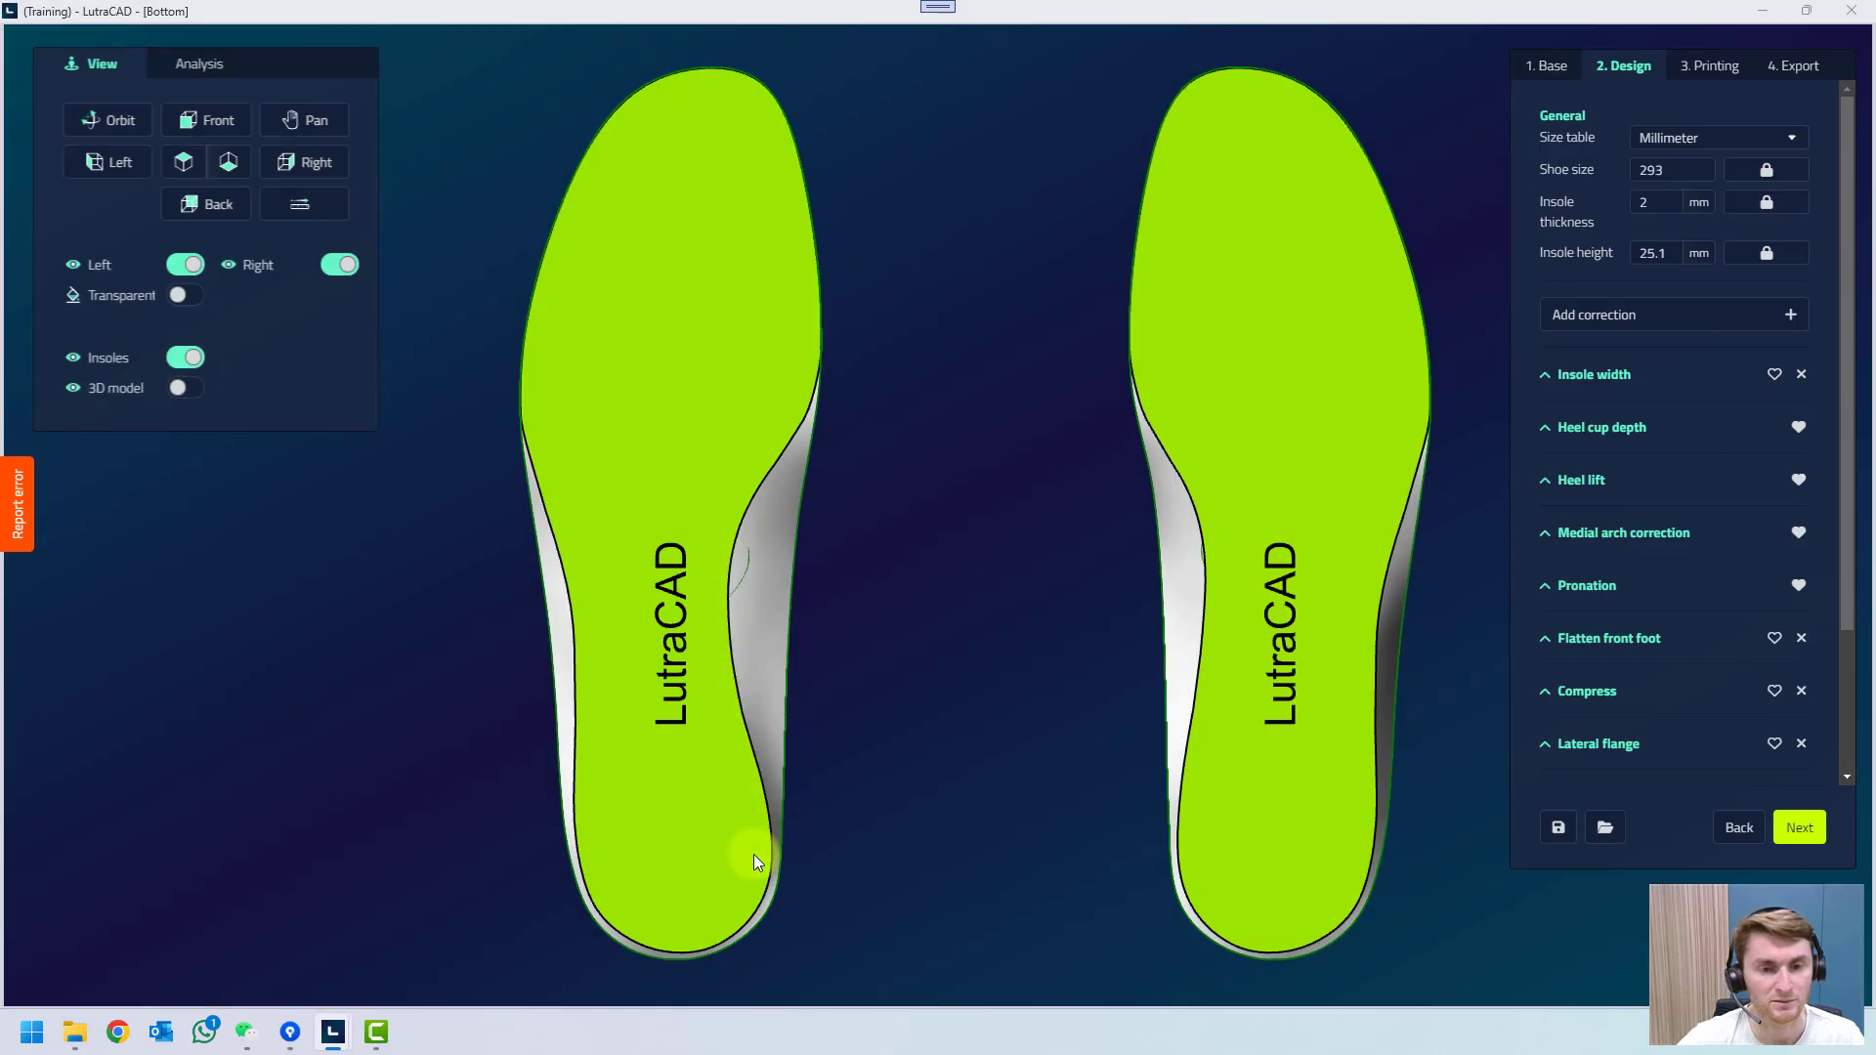
Mirror the right insole's edited bottom trimline onto the left insole.
click(695, 385)
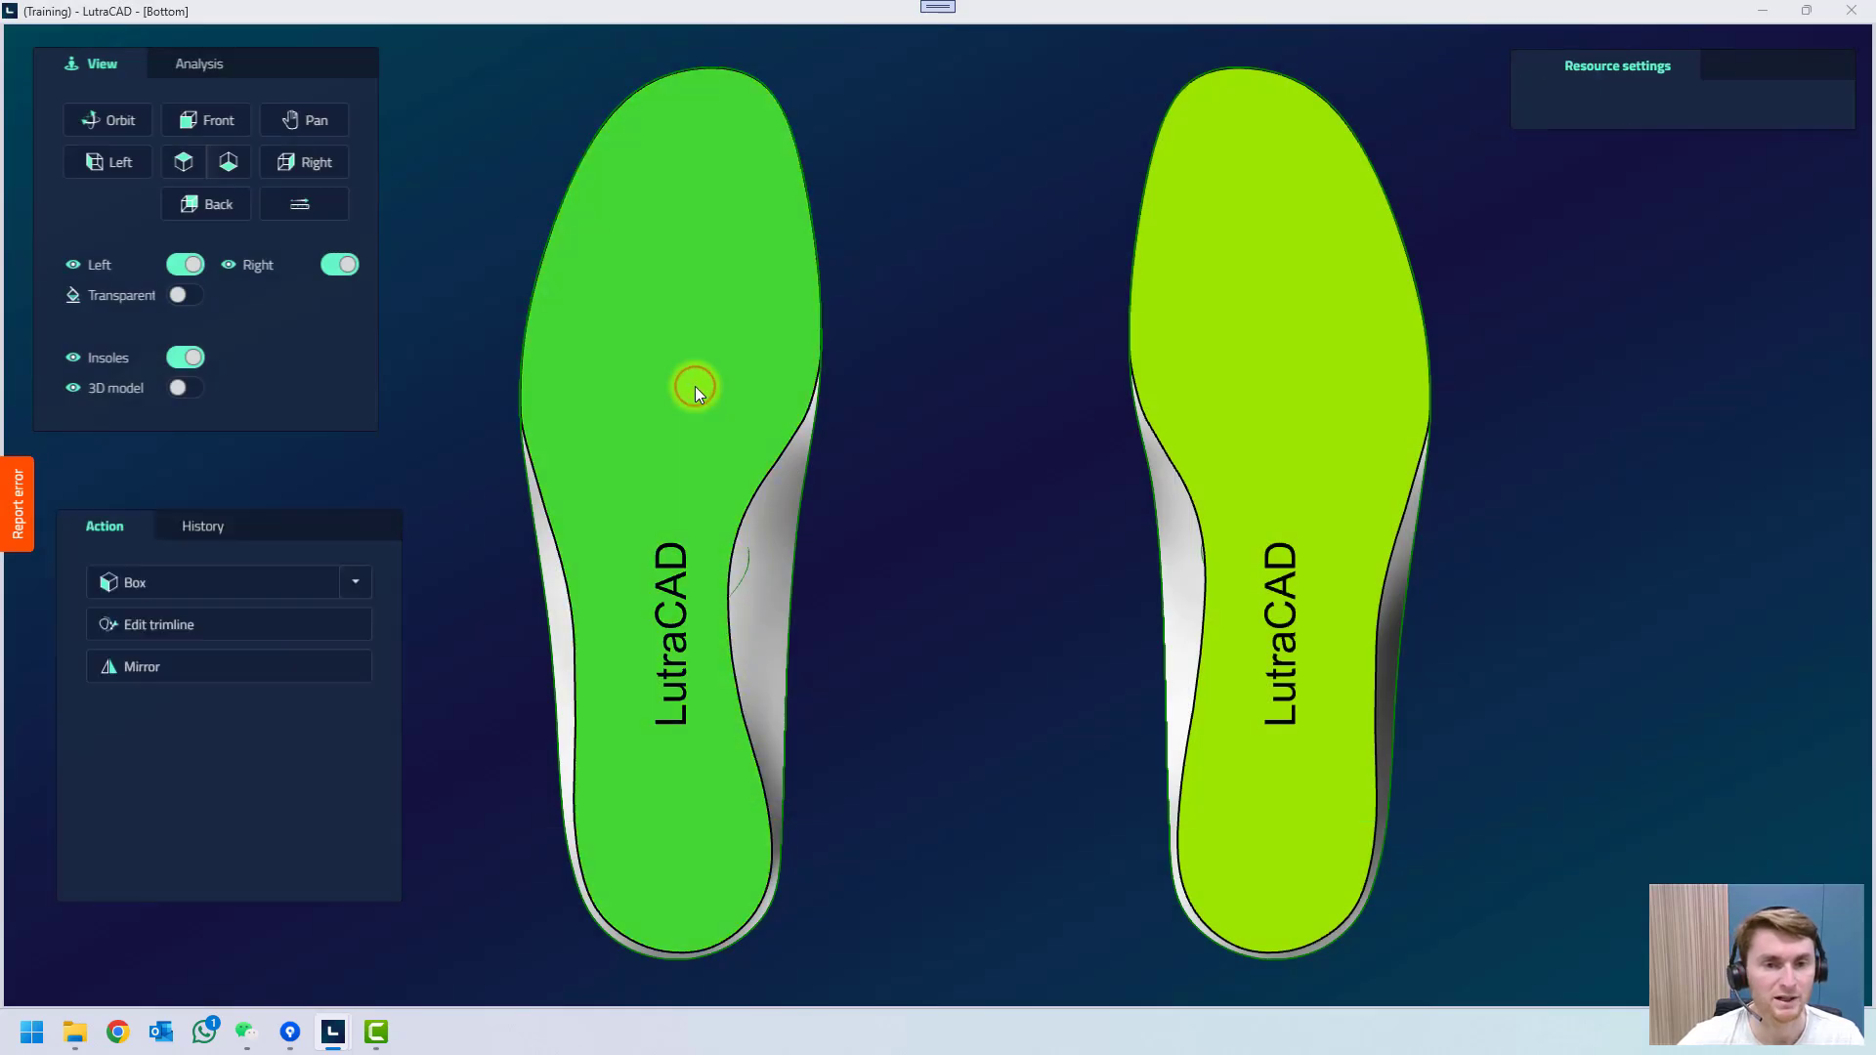
click(140, 674)
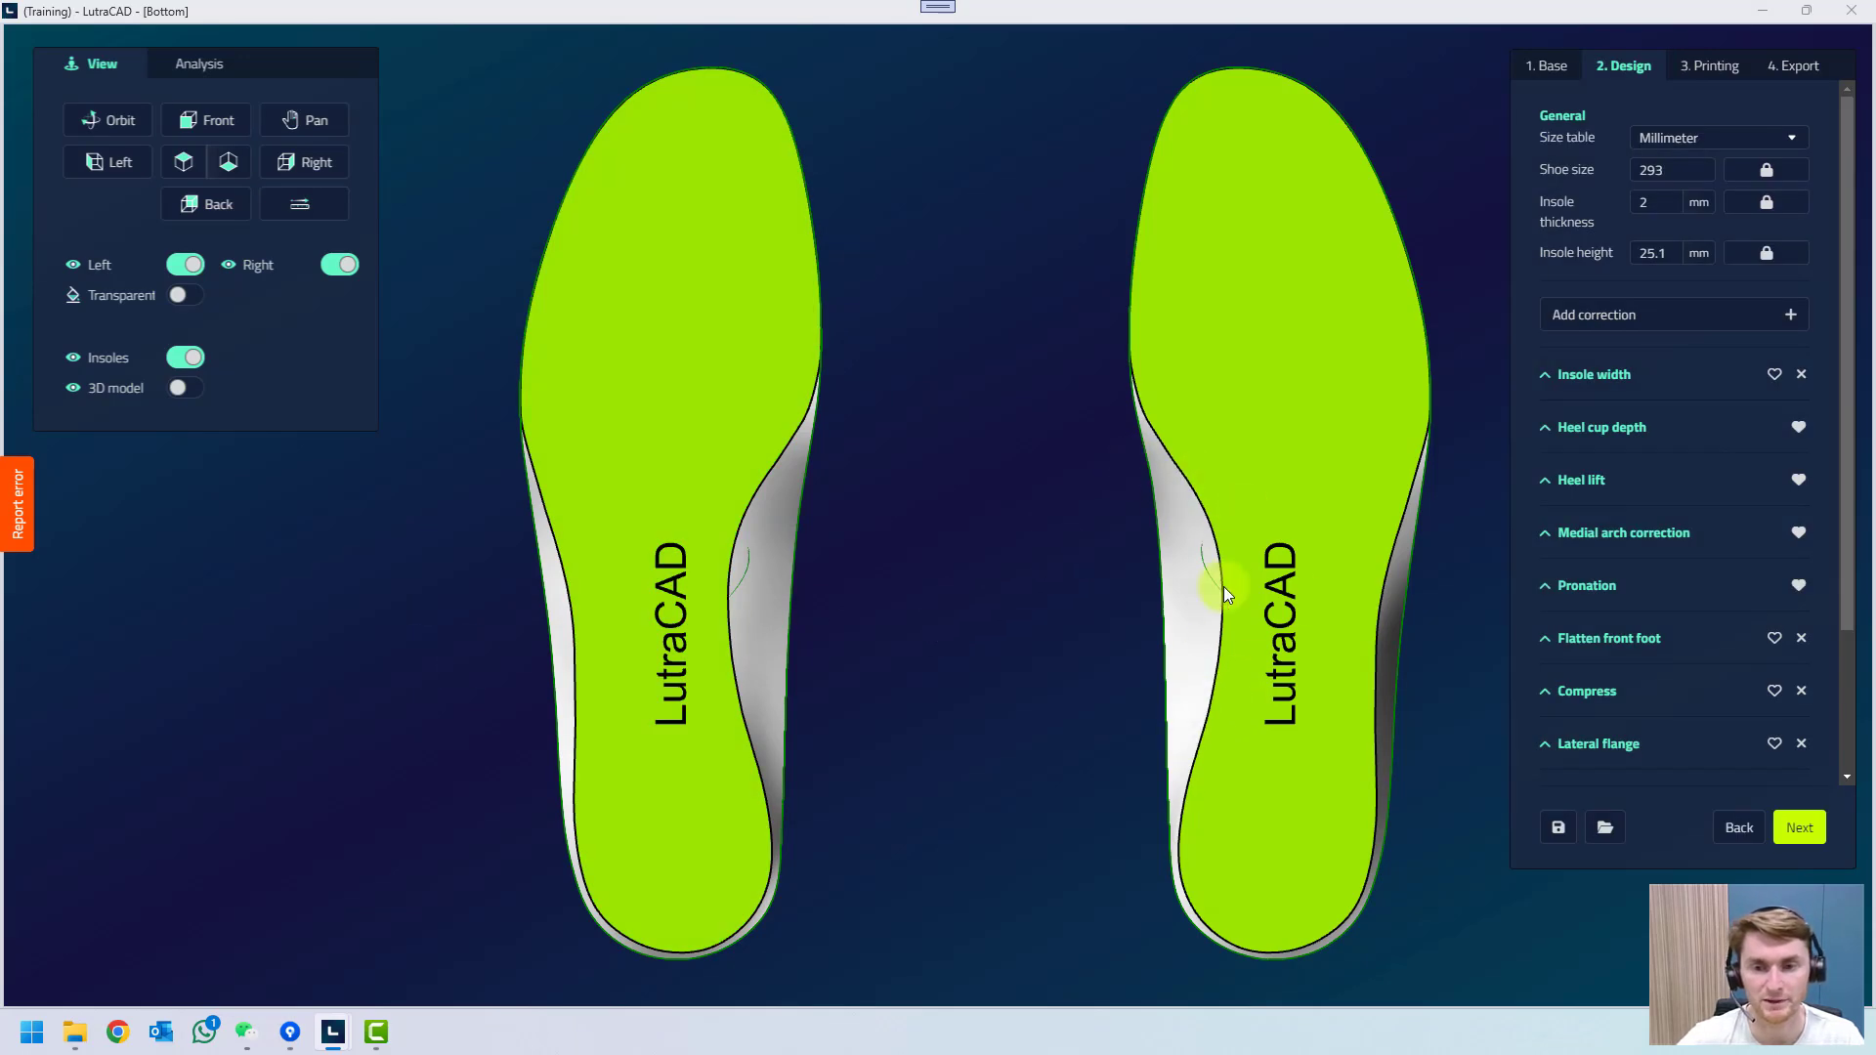
click(1059, 657)
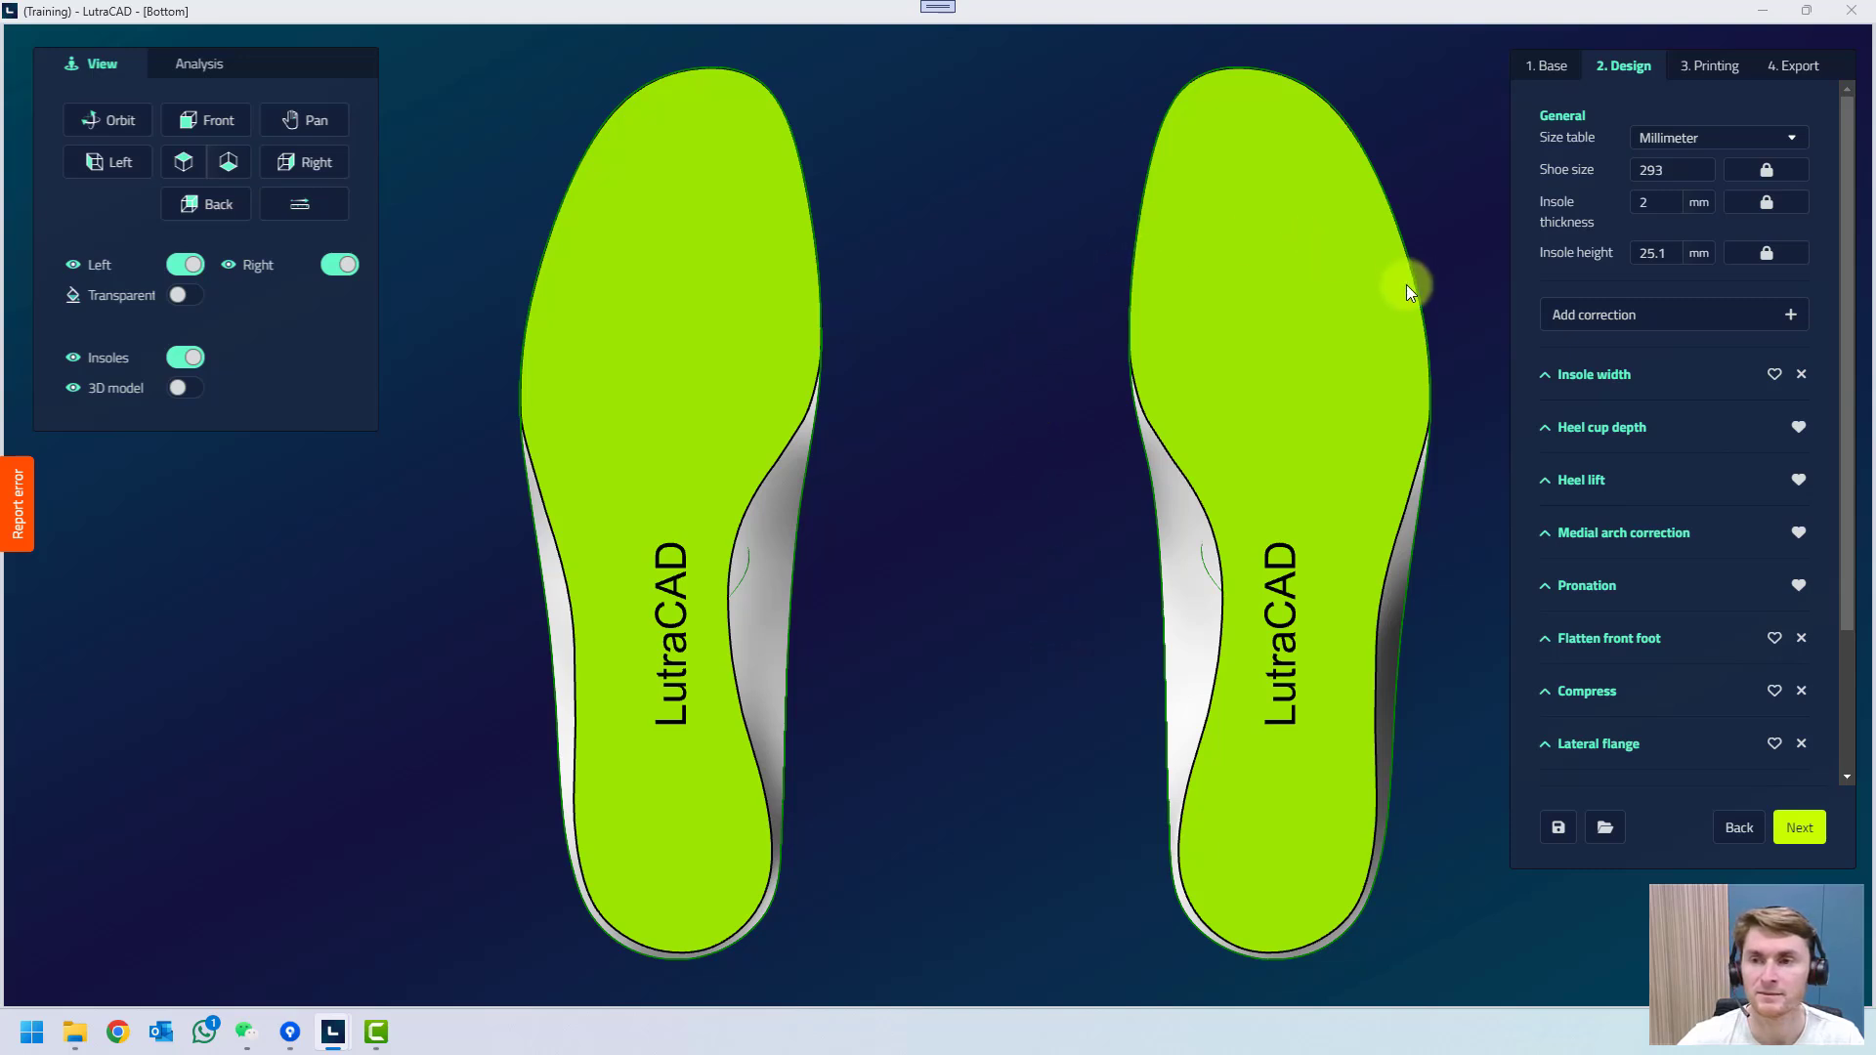
Generate the printable insoles in the Printing stage and view their top surfaces in 3D.
click(1799, 831)
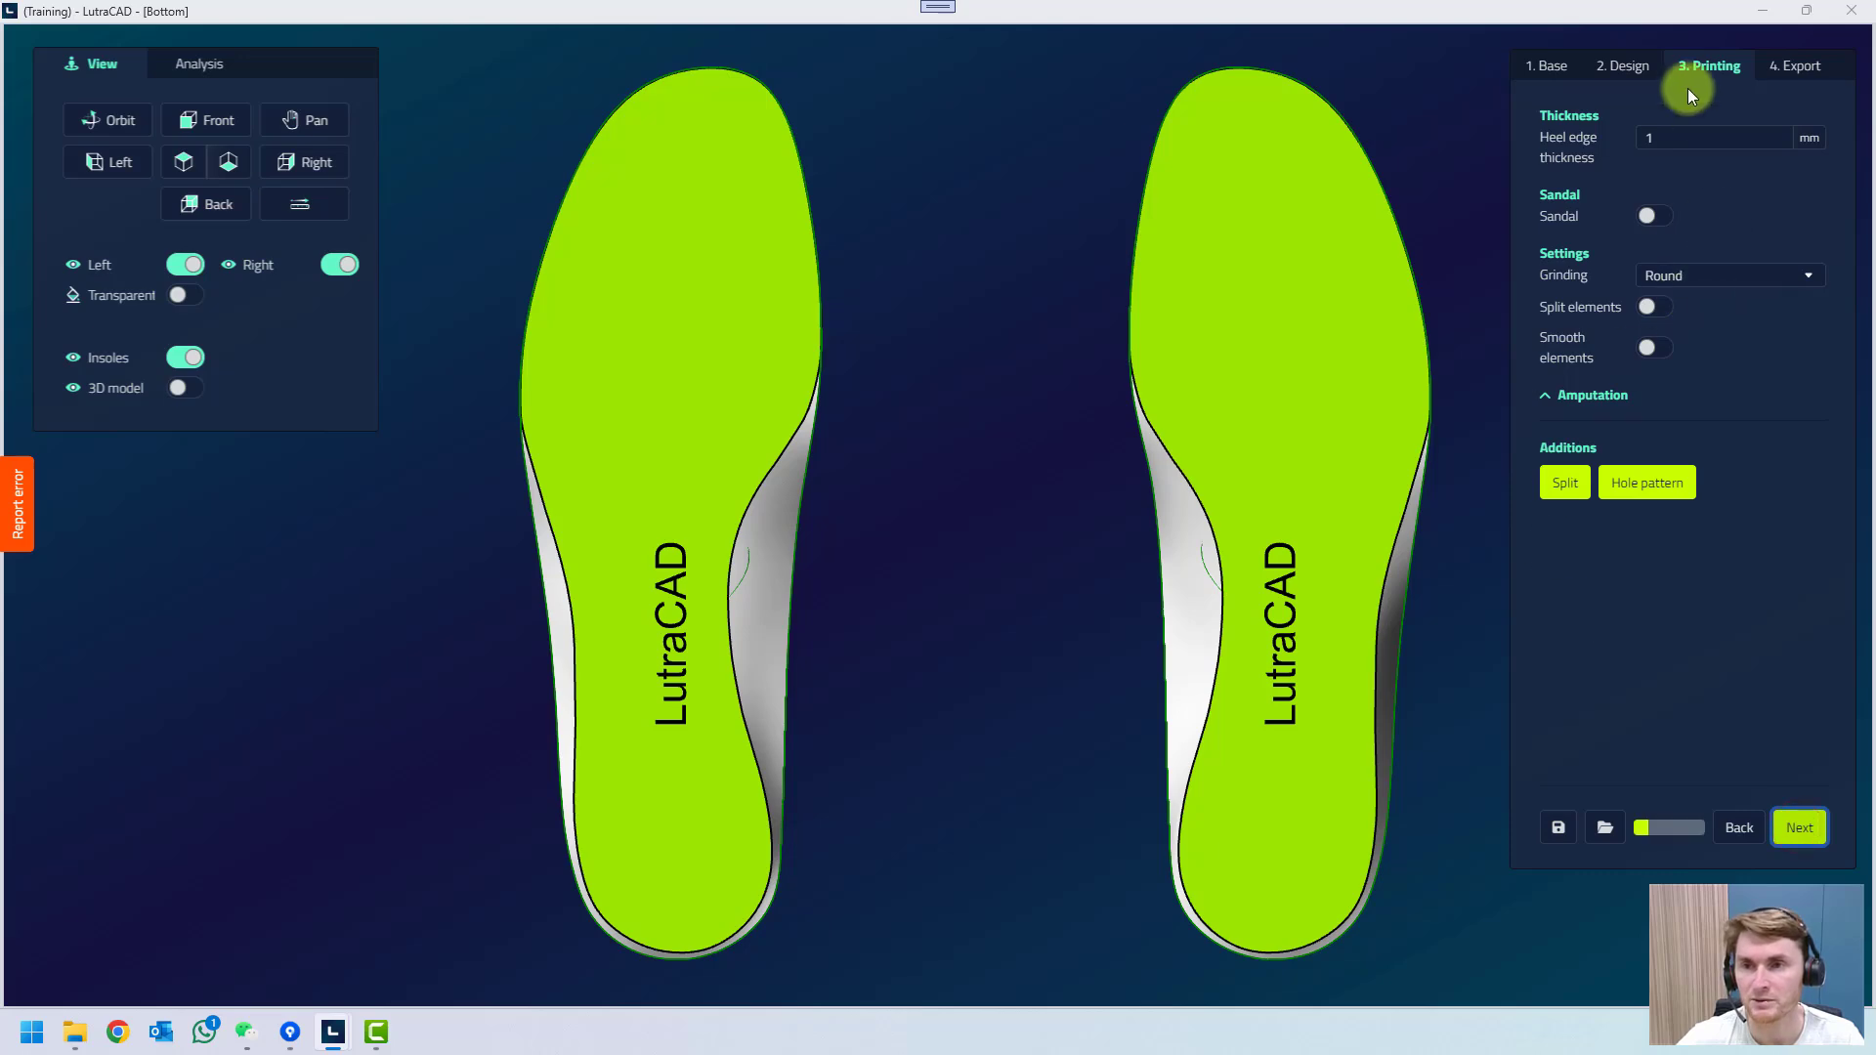
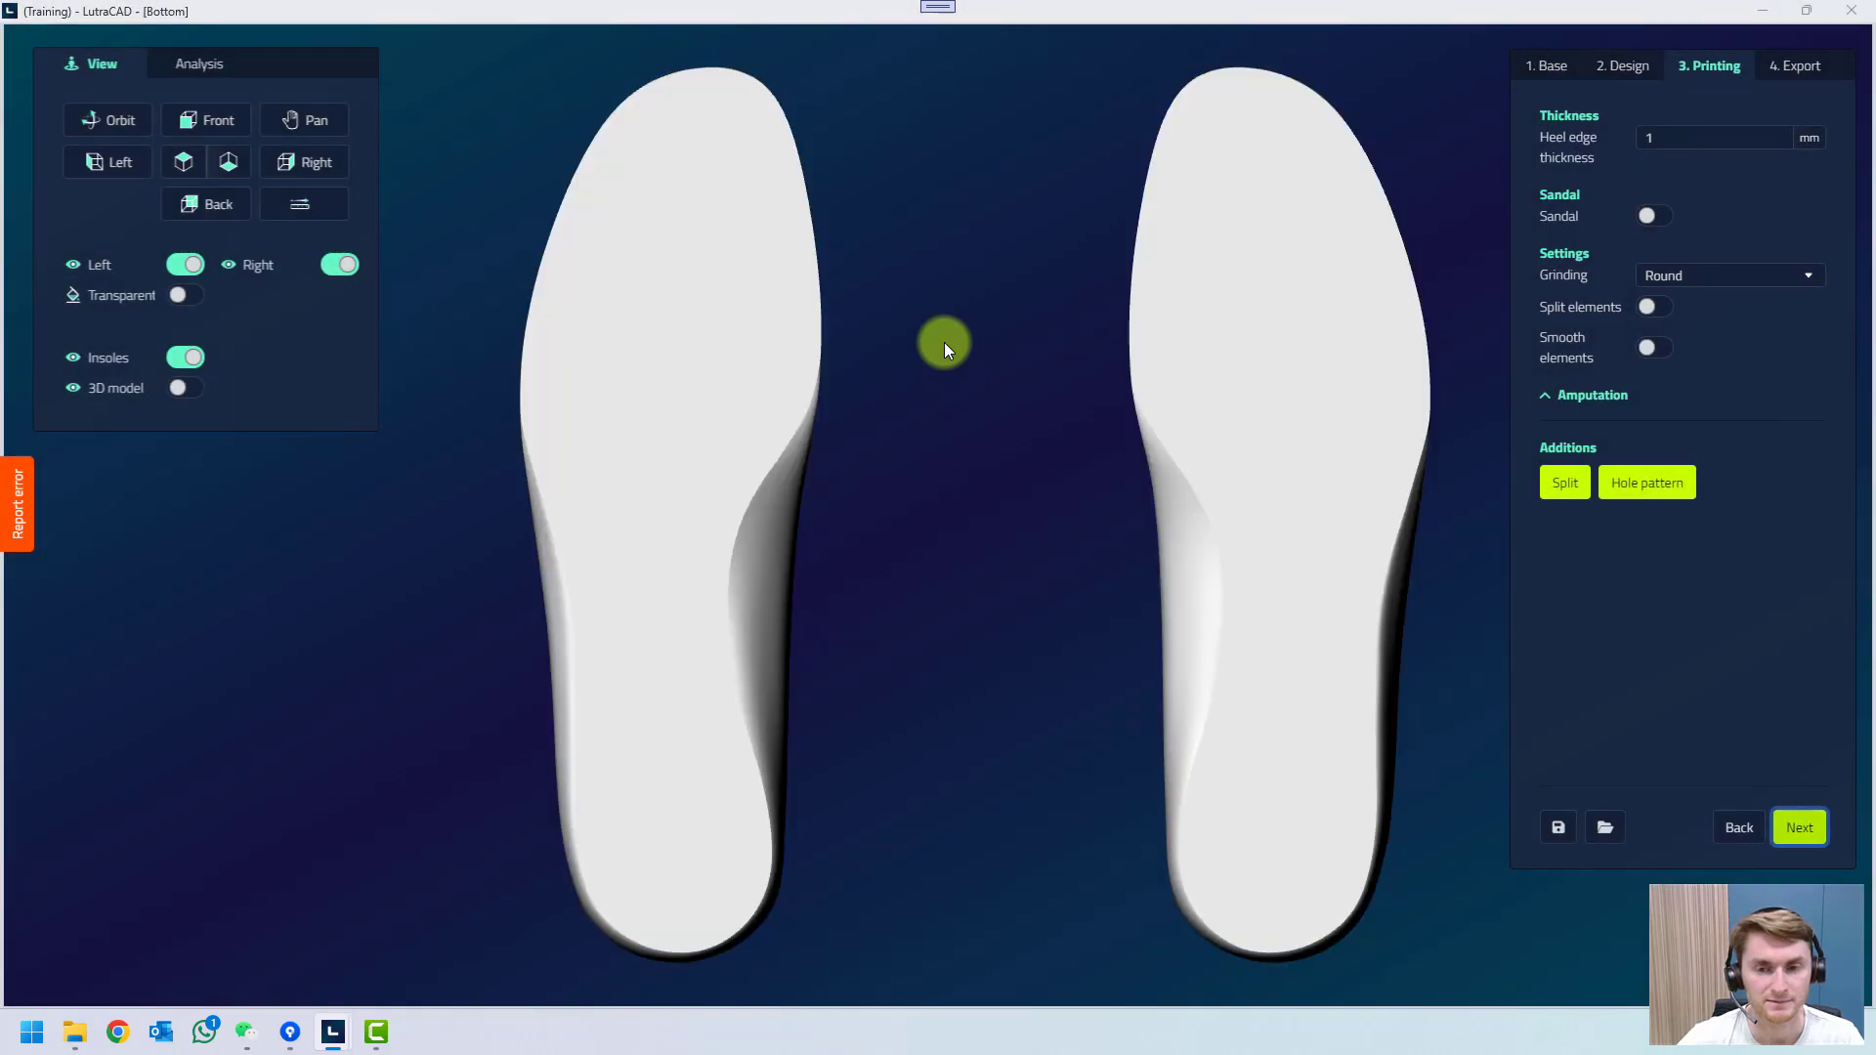
drag(894, 547, 1055, 860)
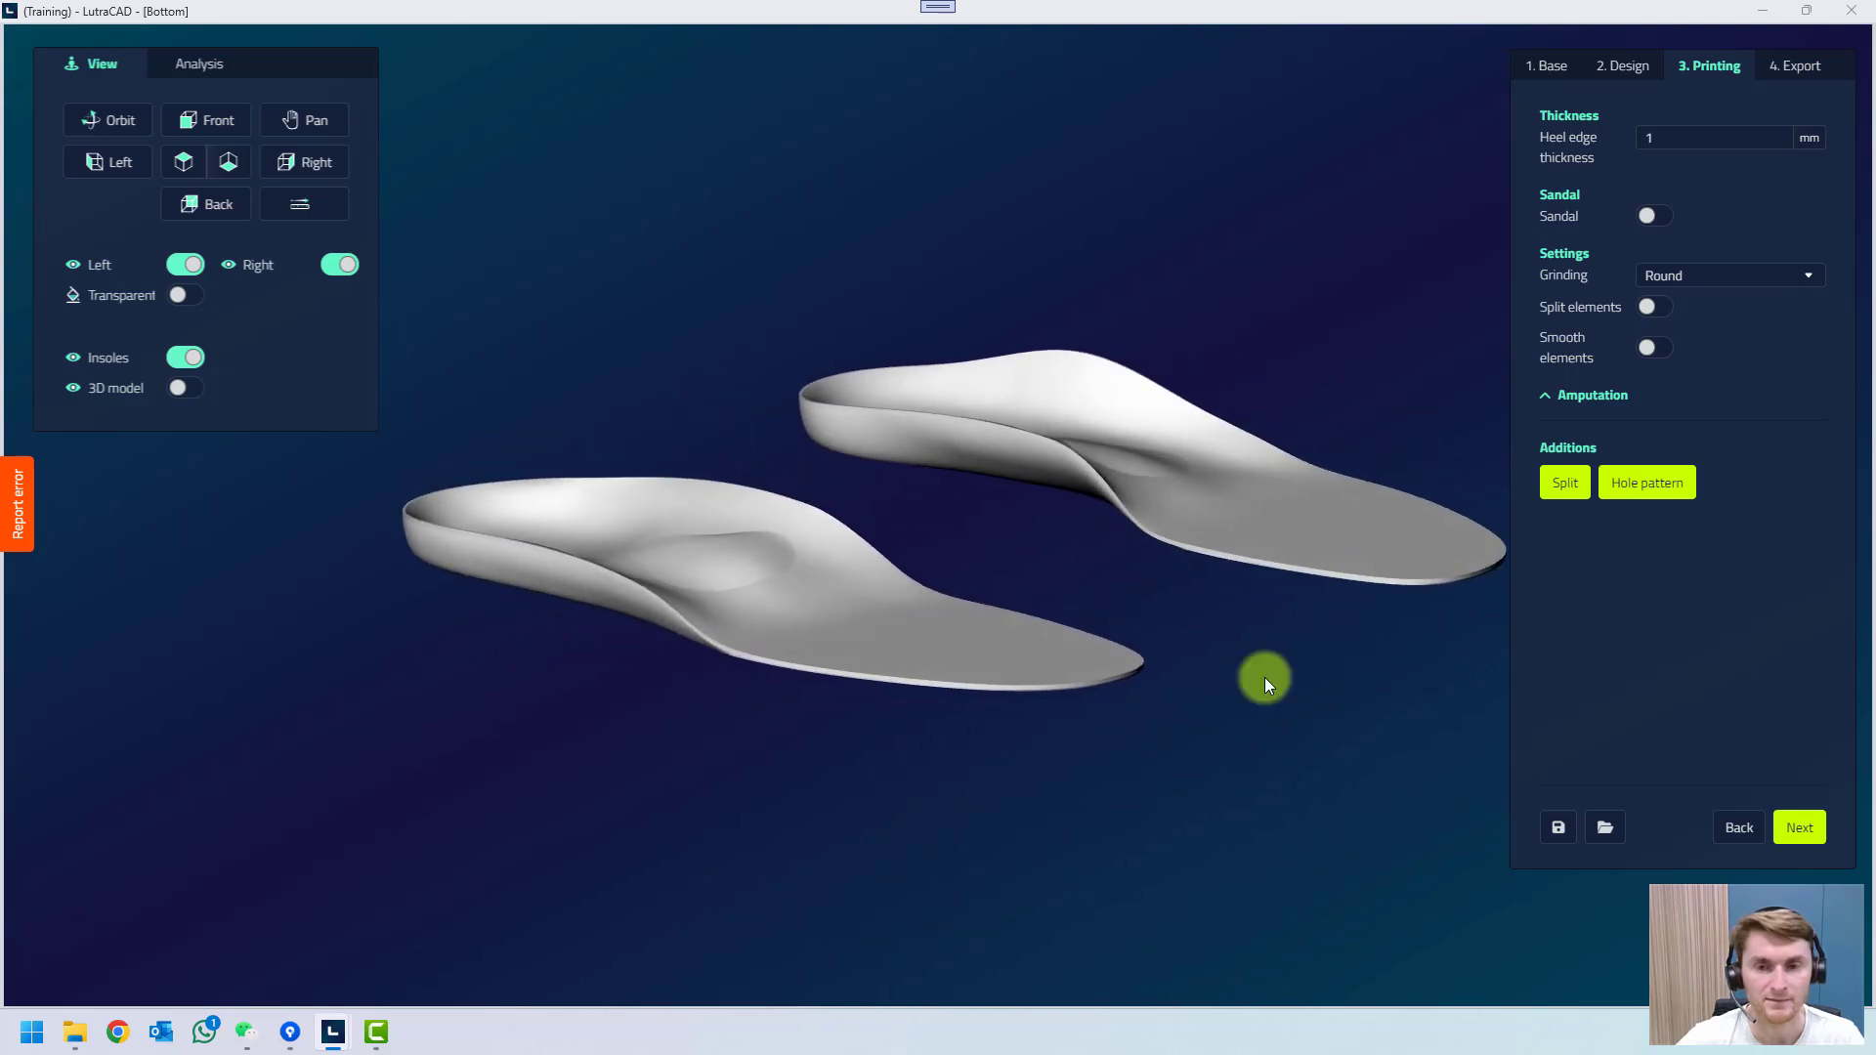
Return to the Design stage and disable the last Translate in the history of the forefoot pads.
click(1622, 66)
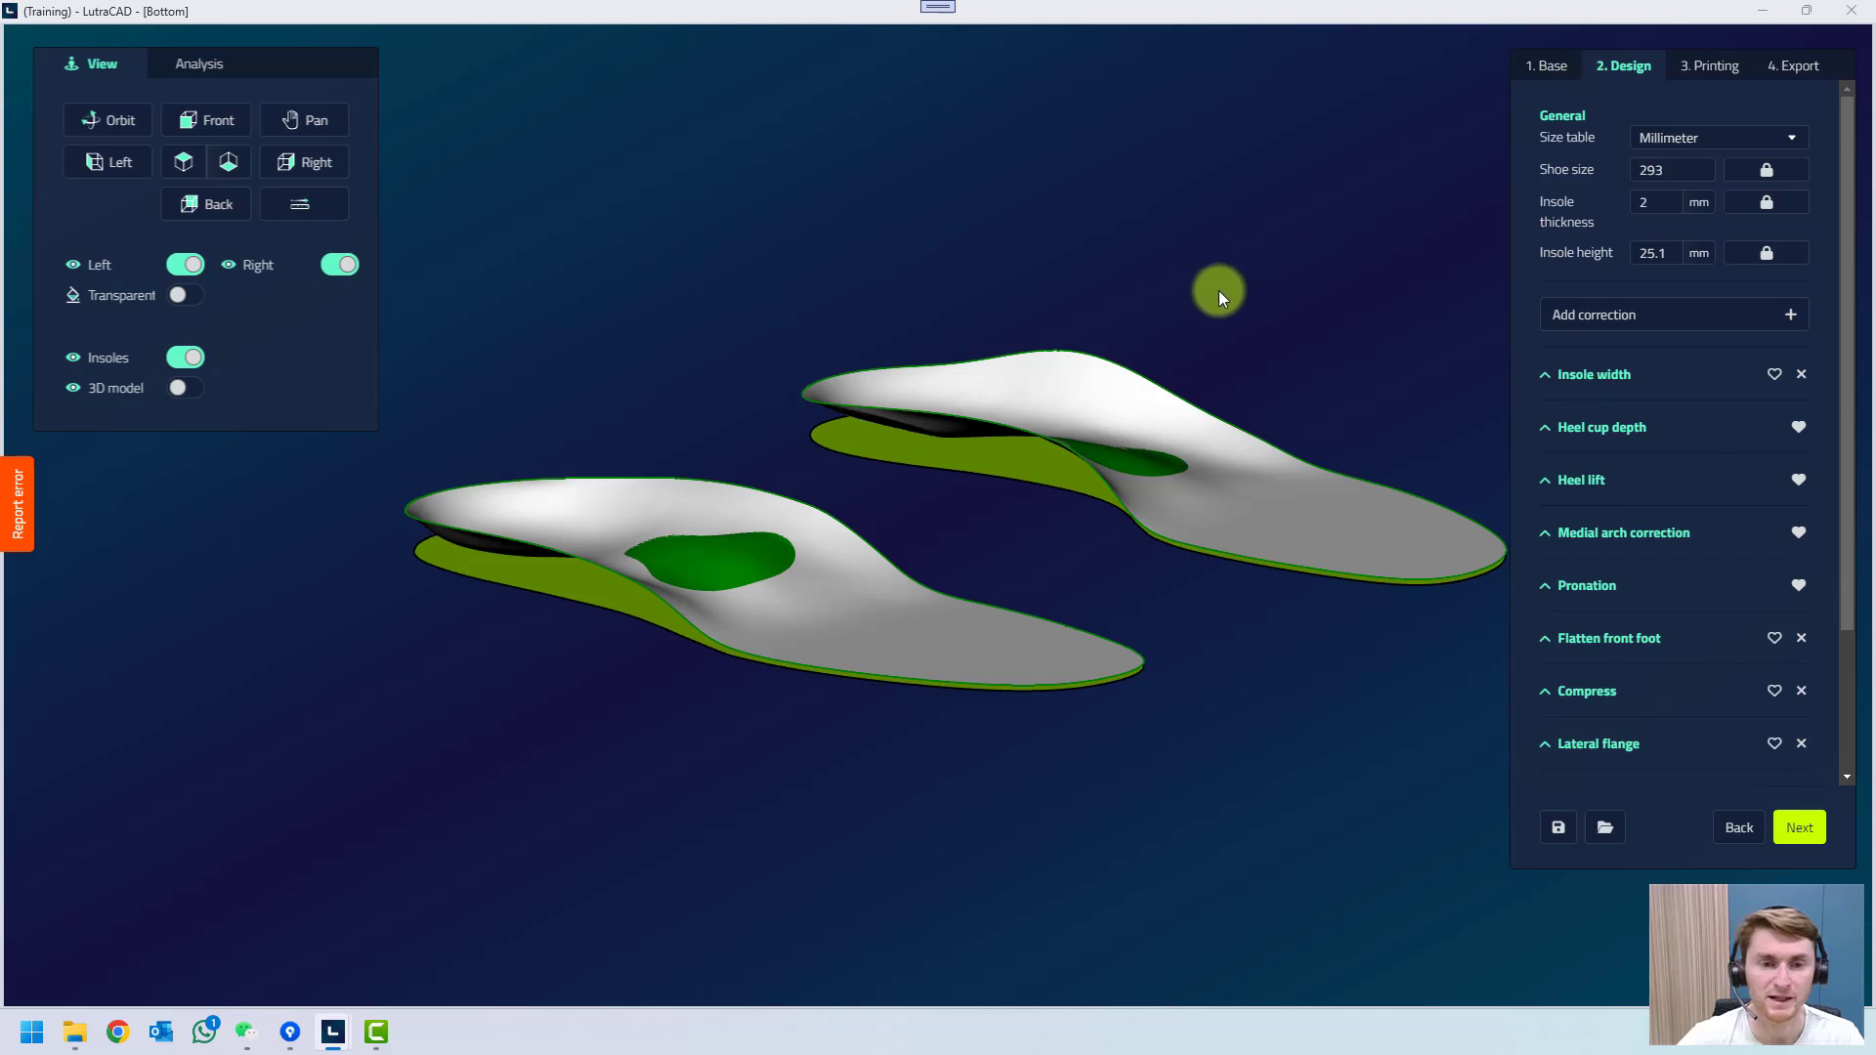
click(184, 161)
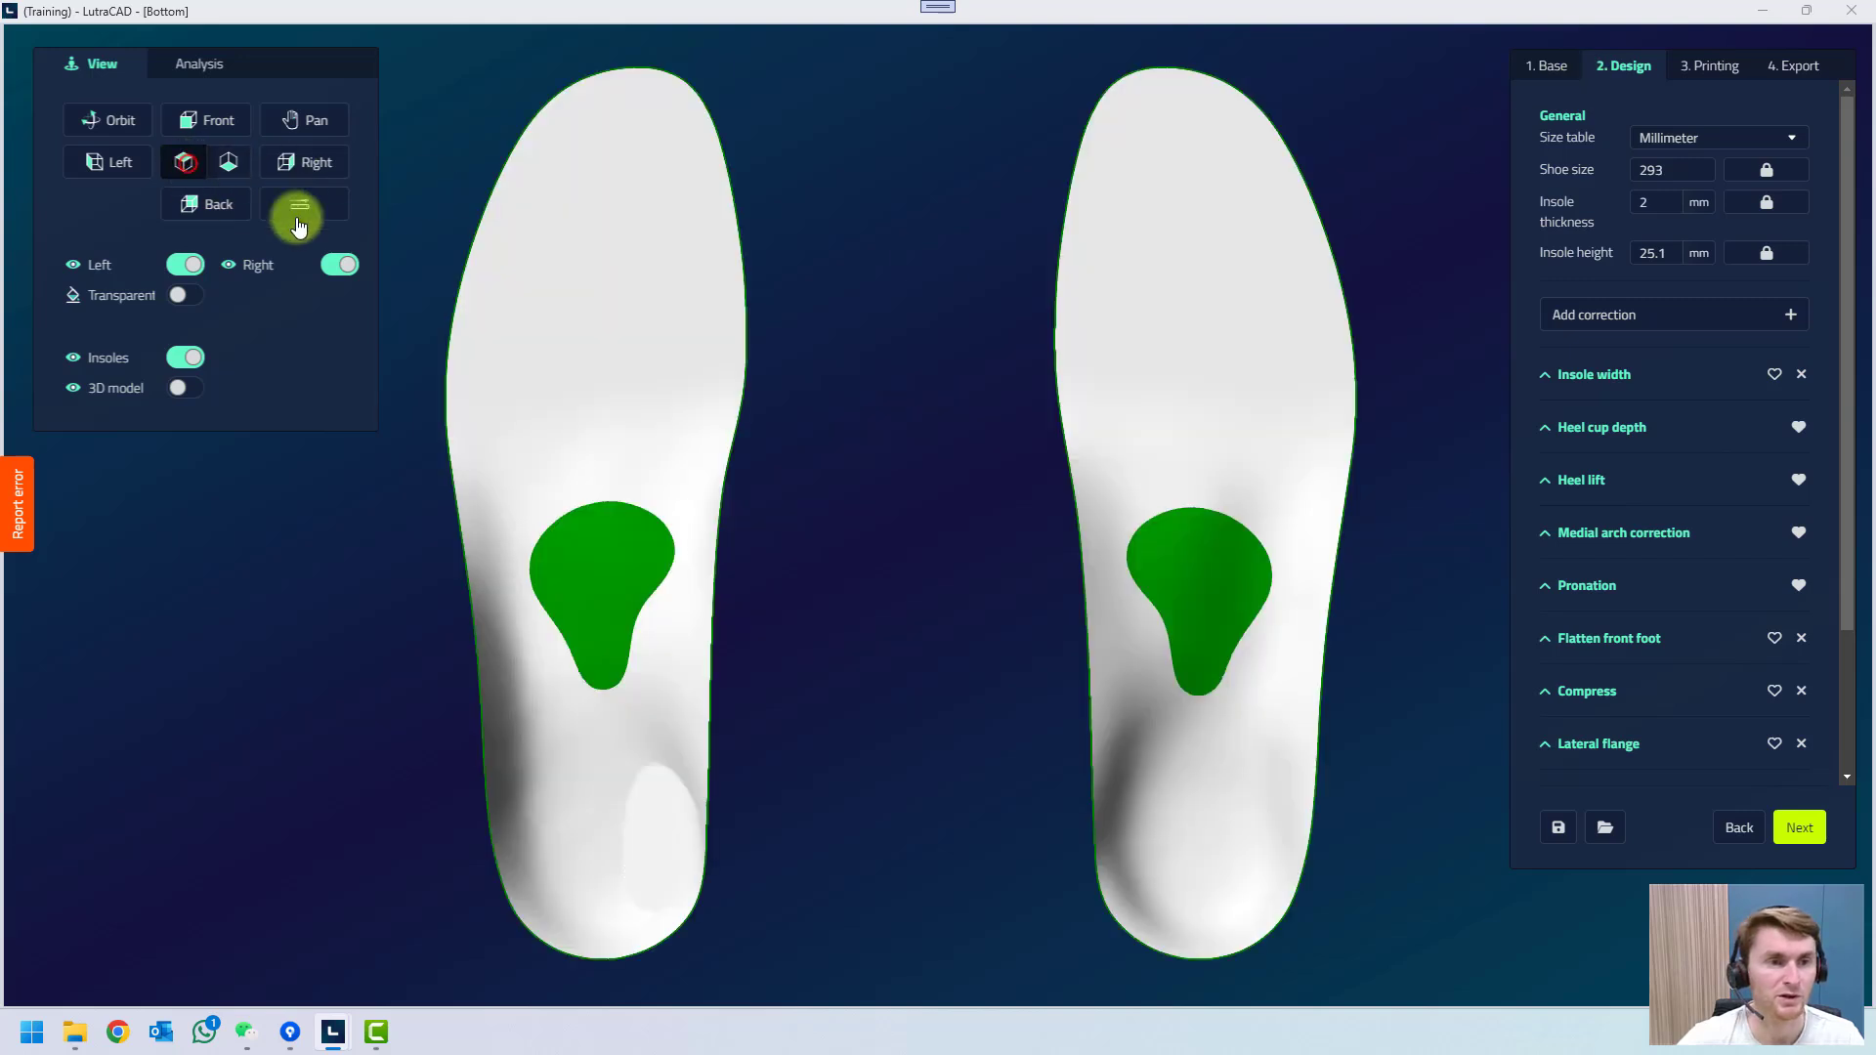
click(581, 565)
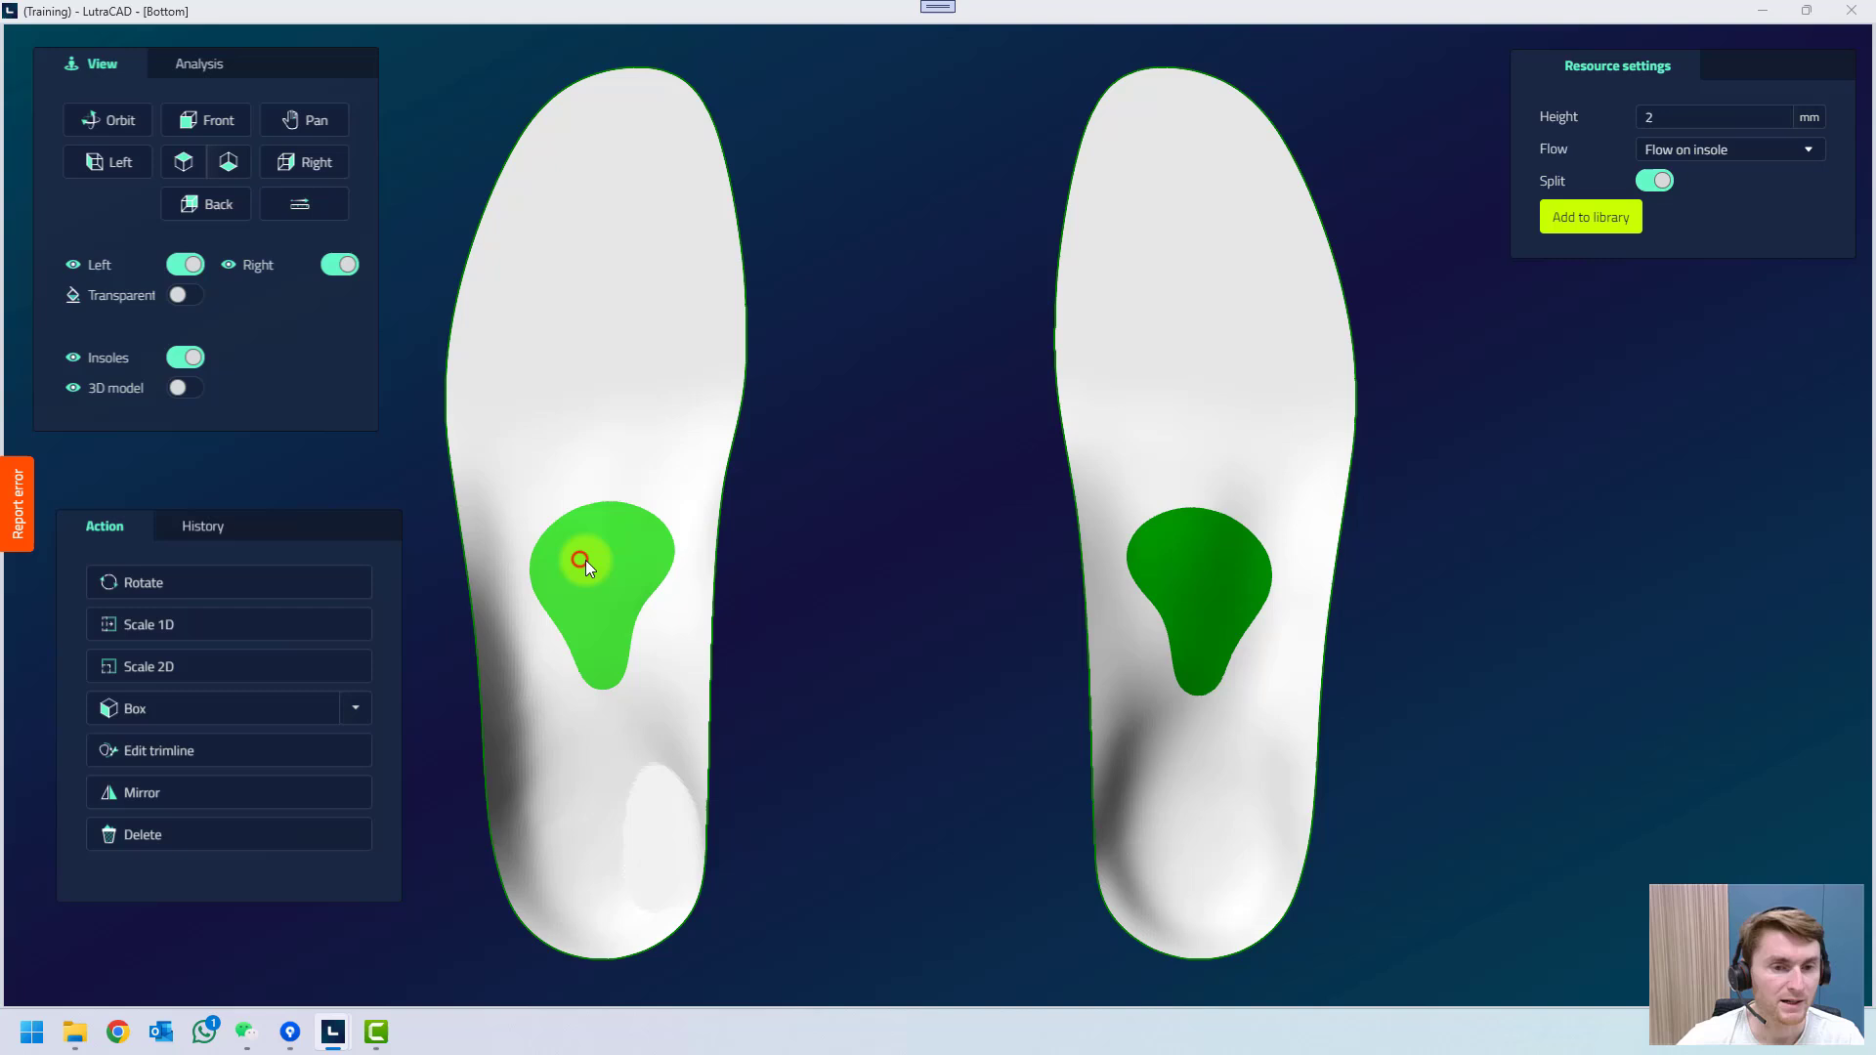
click(202, 526)
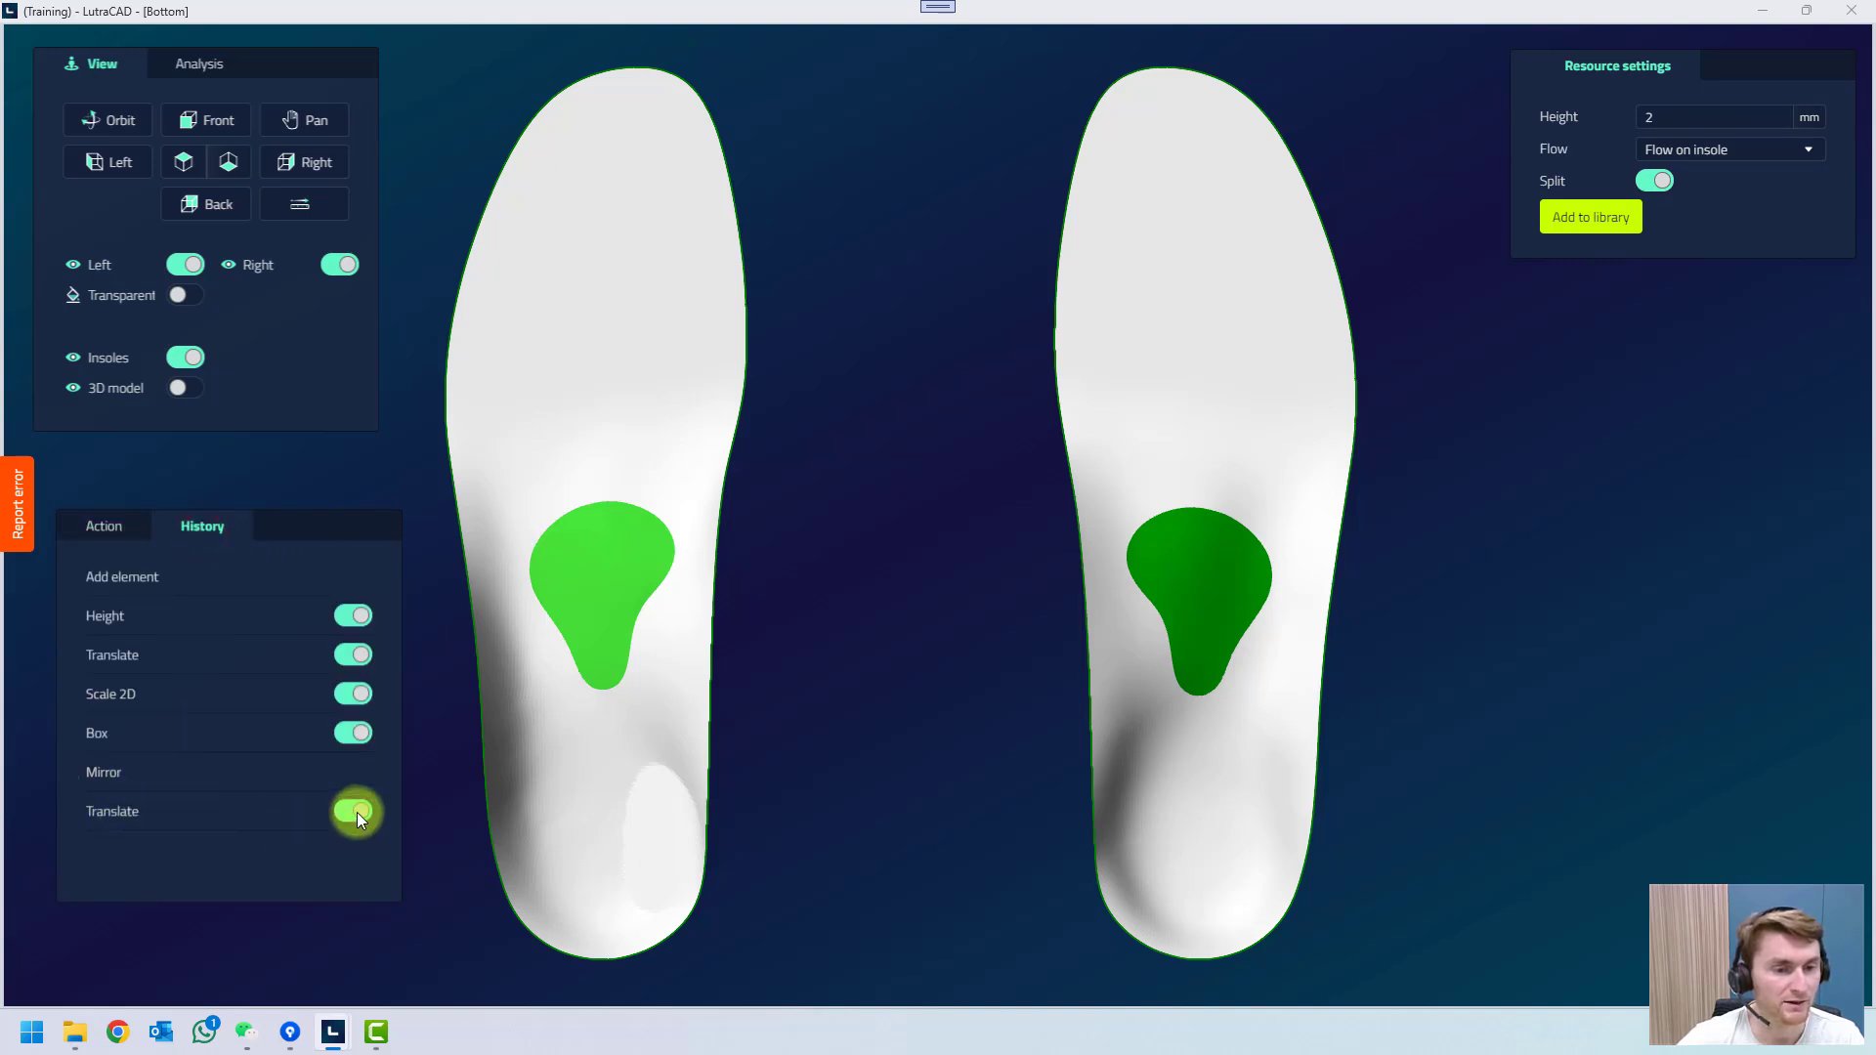
click(356, 813)
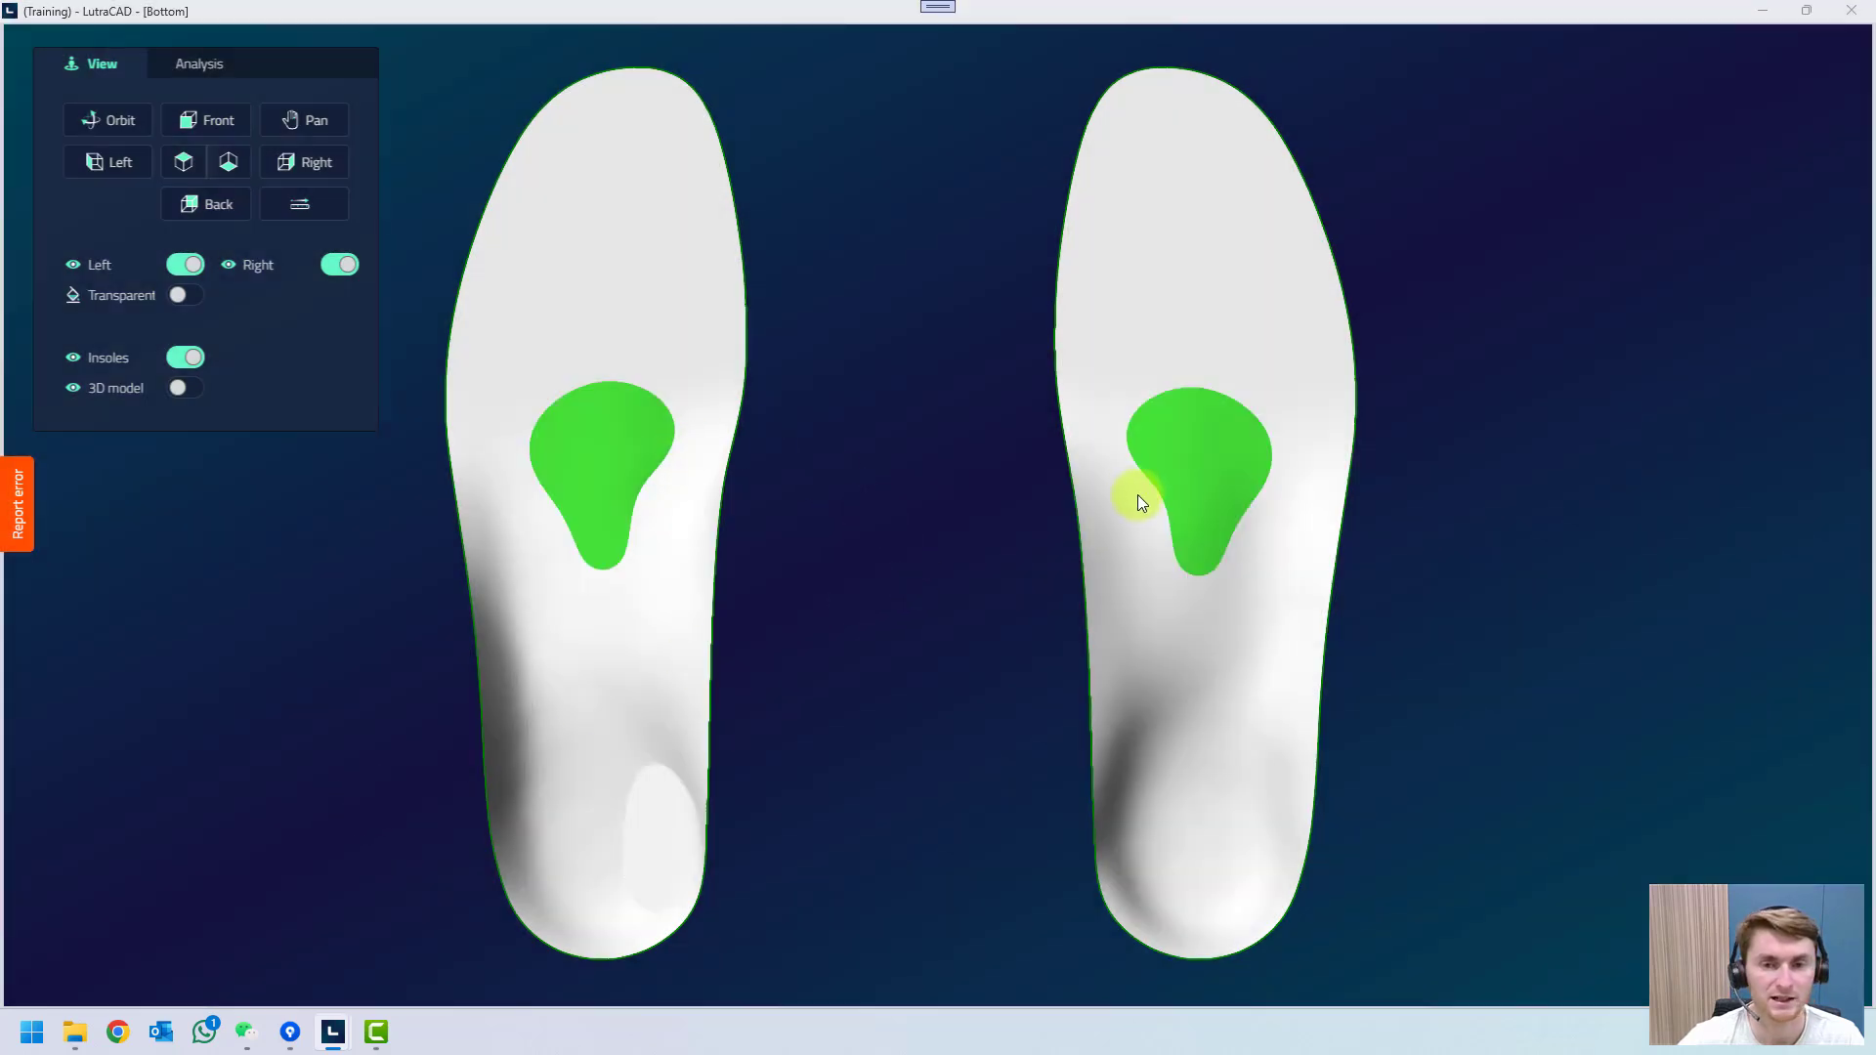
click(964, 475)
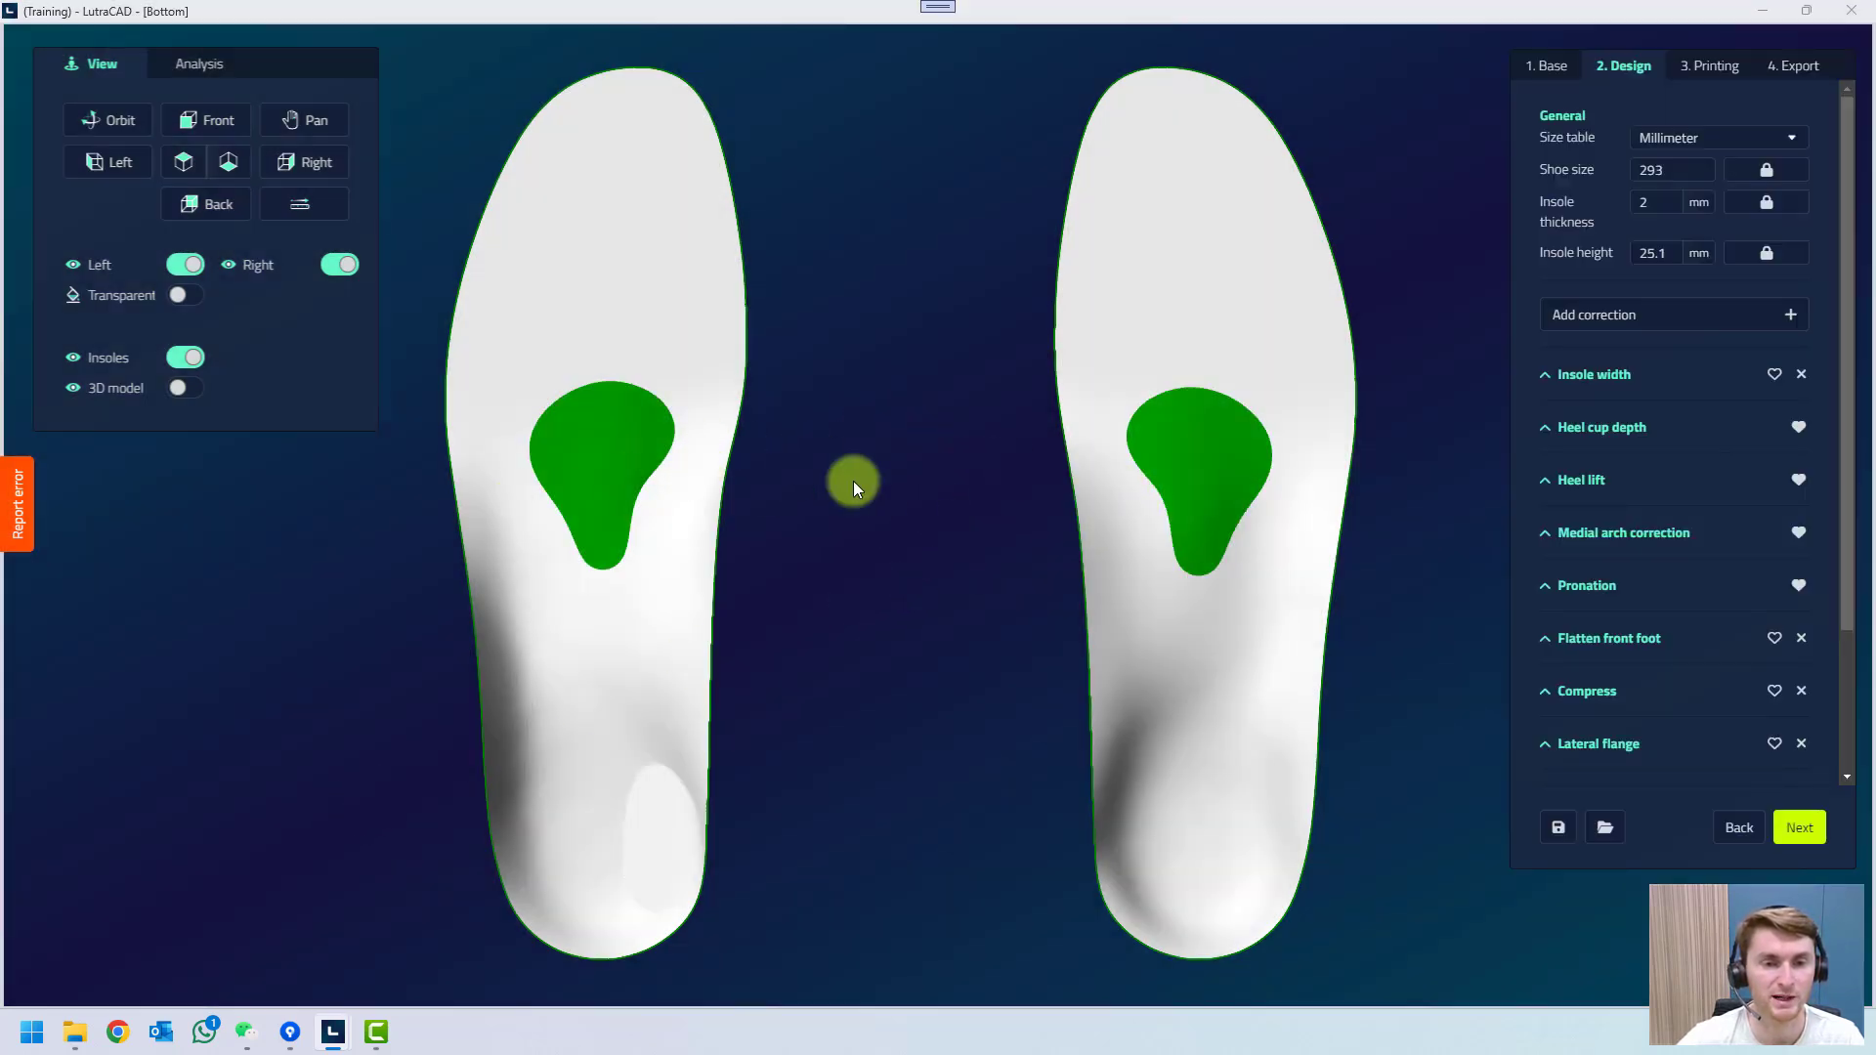
Reselect the left insole's pad and review its history and available actions.
click(952, 479)
click(578, 485)
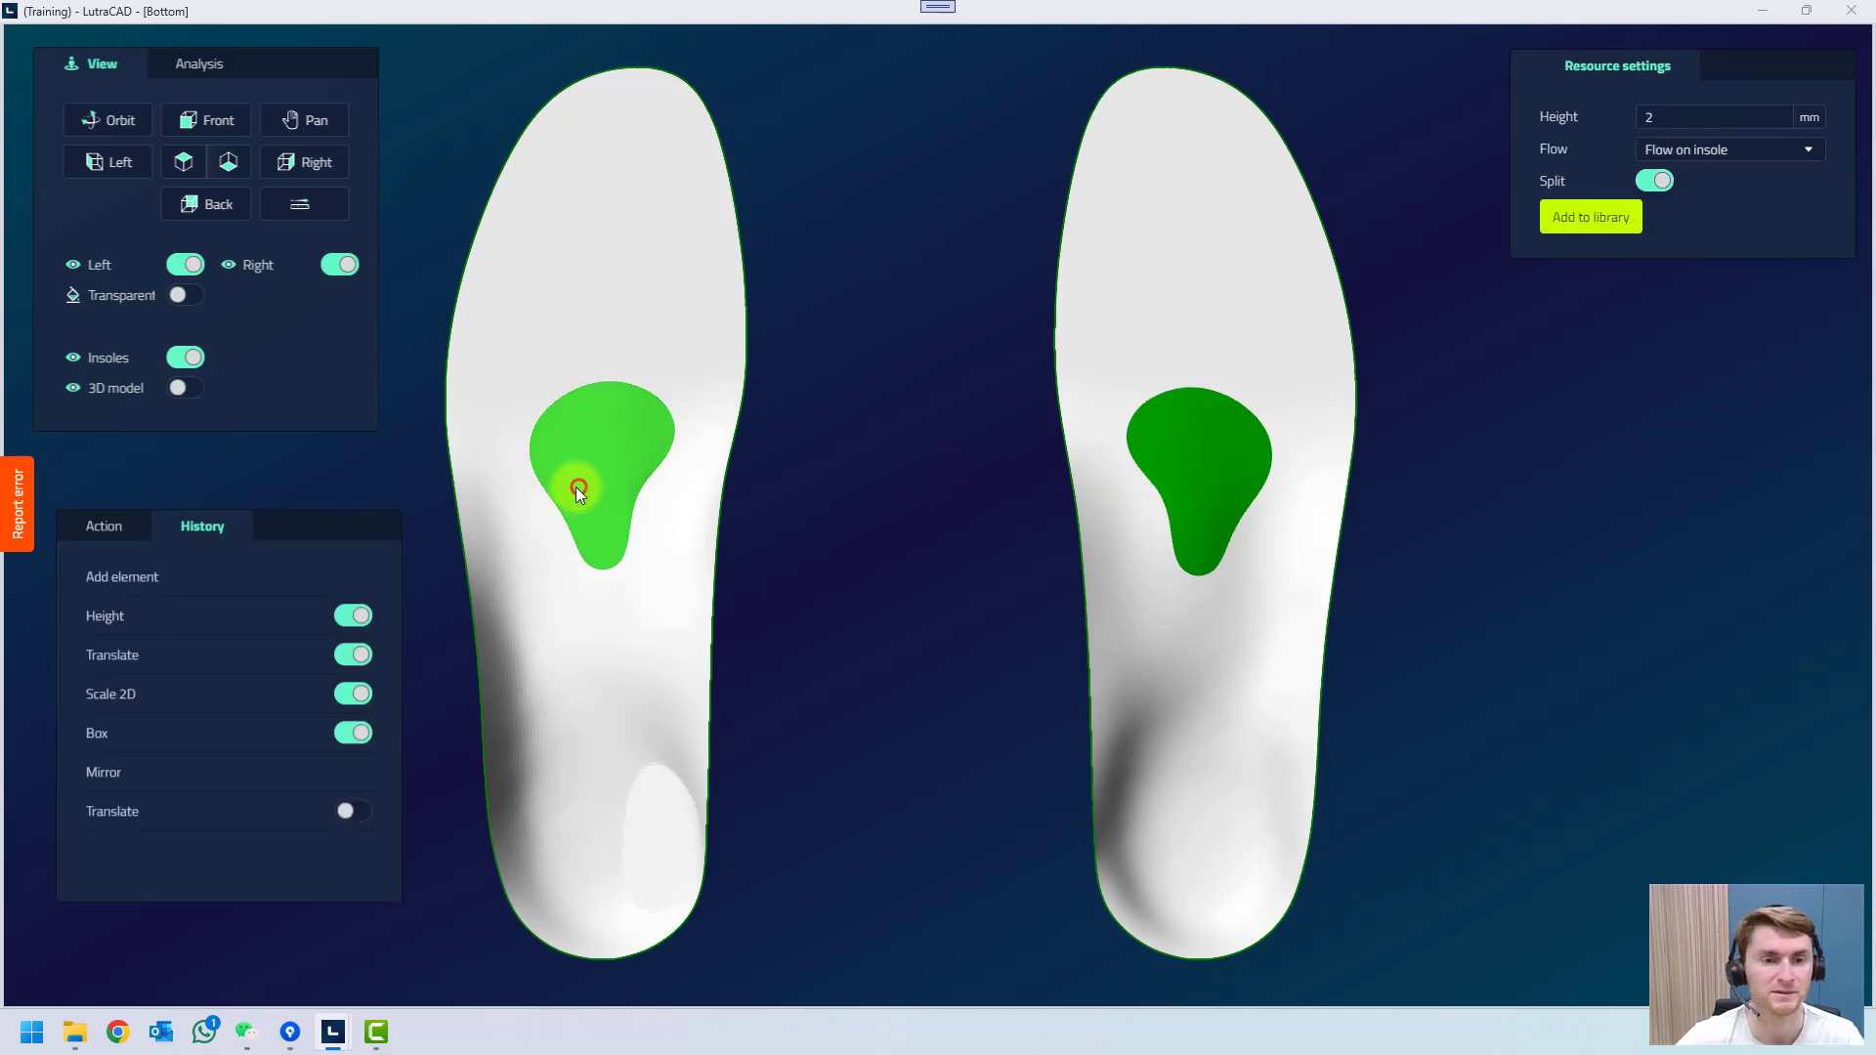
click(114, 535)
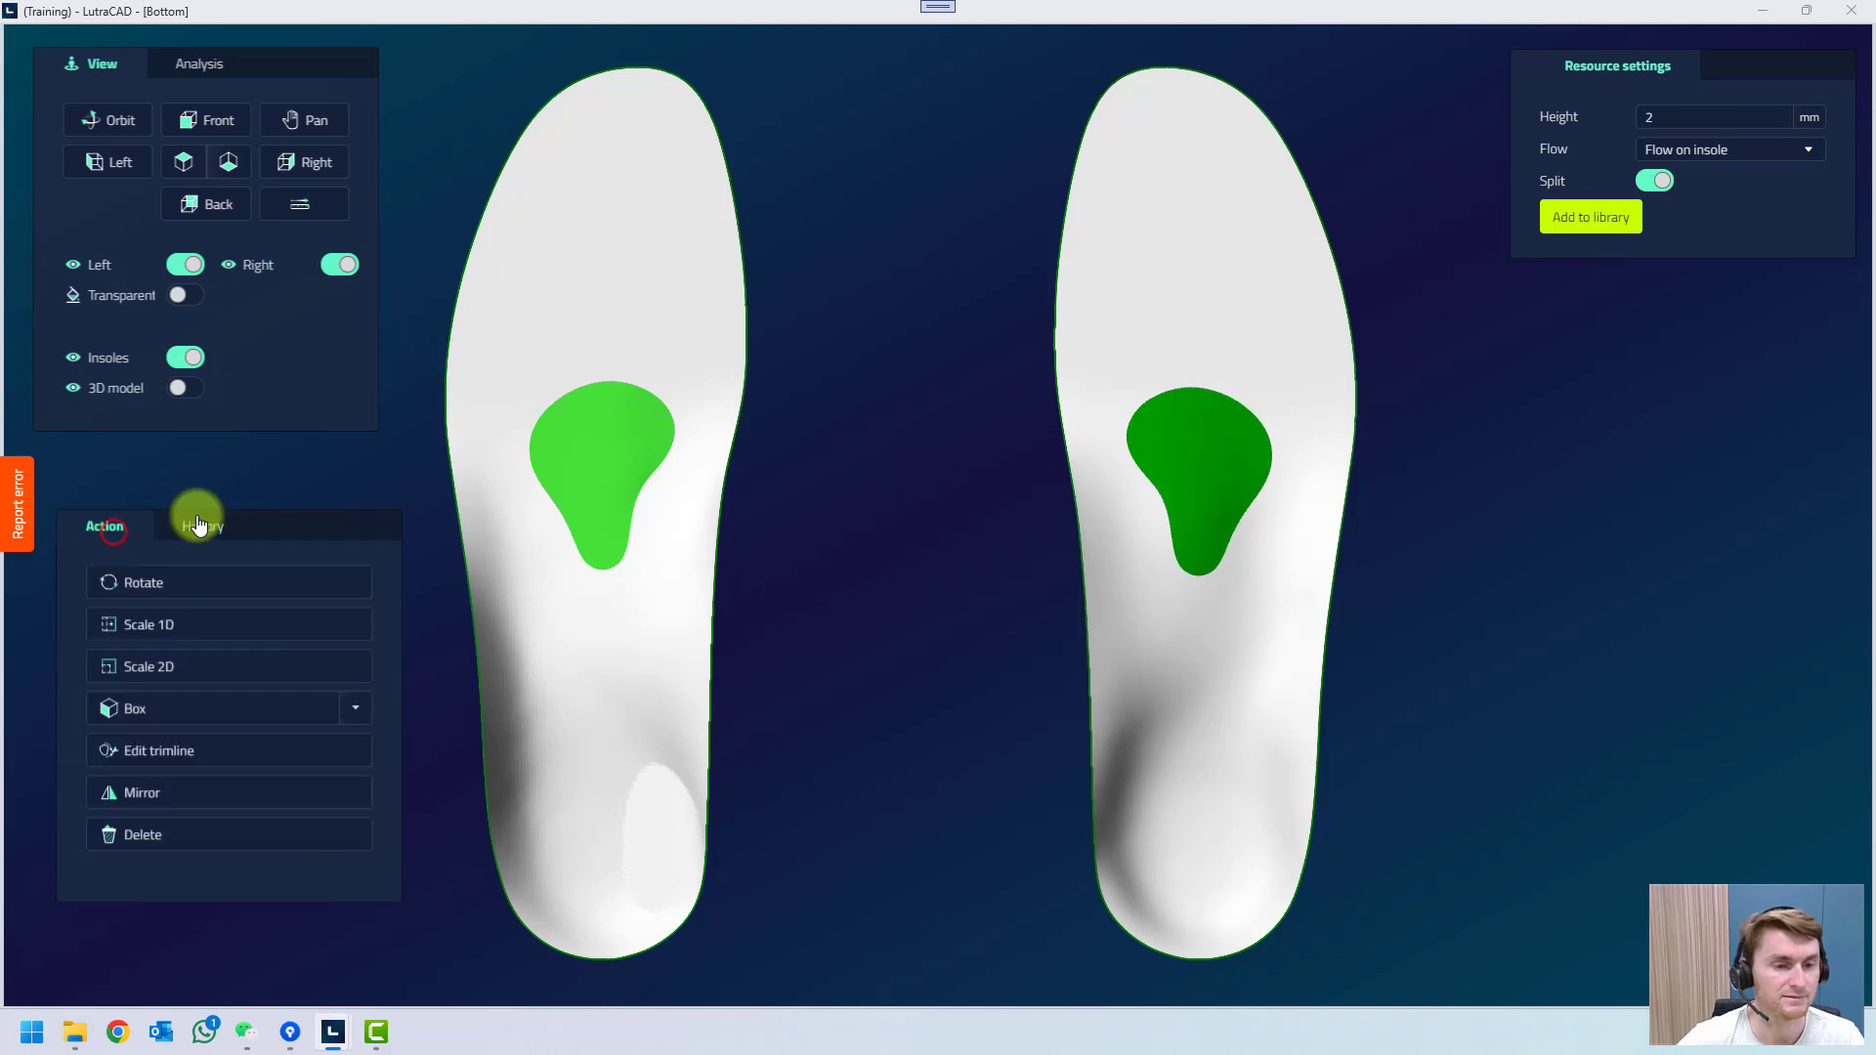
click(819, 510)
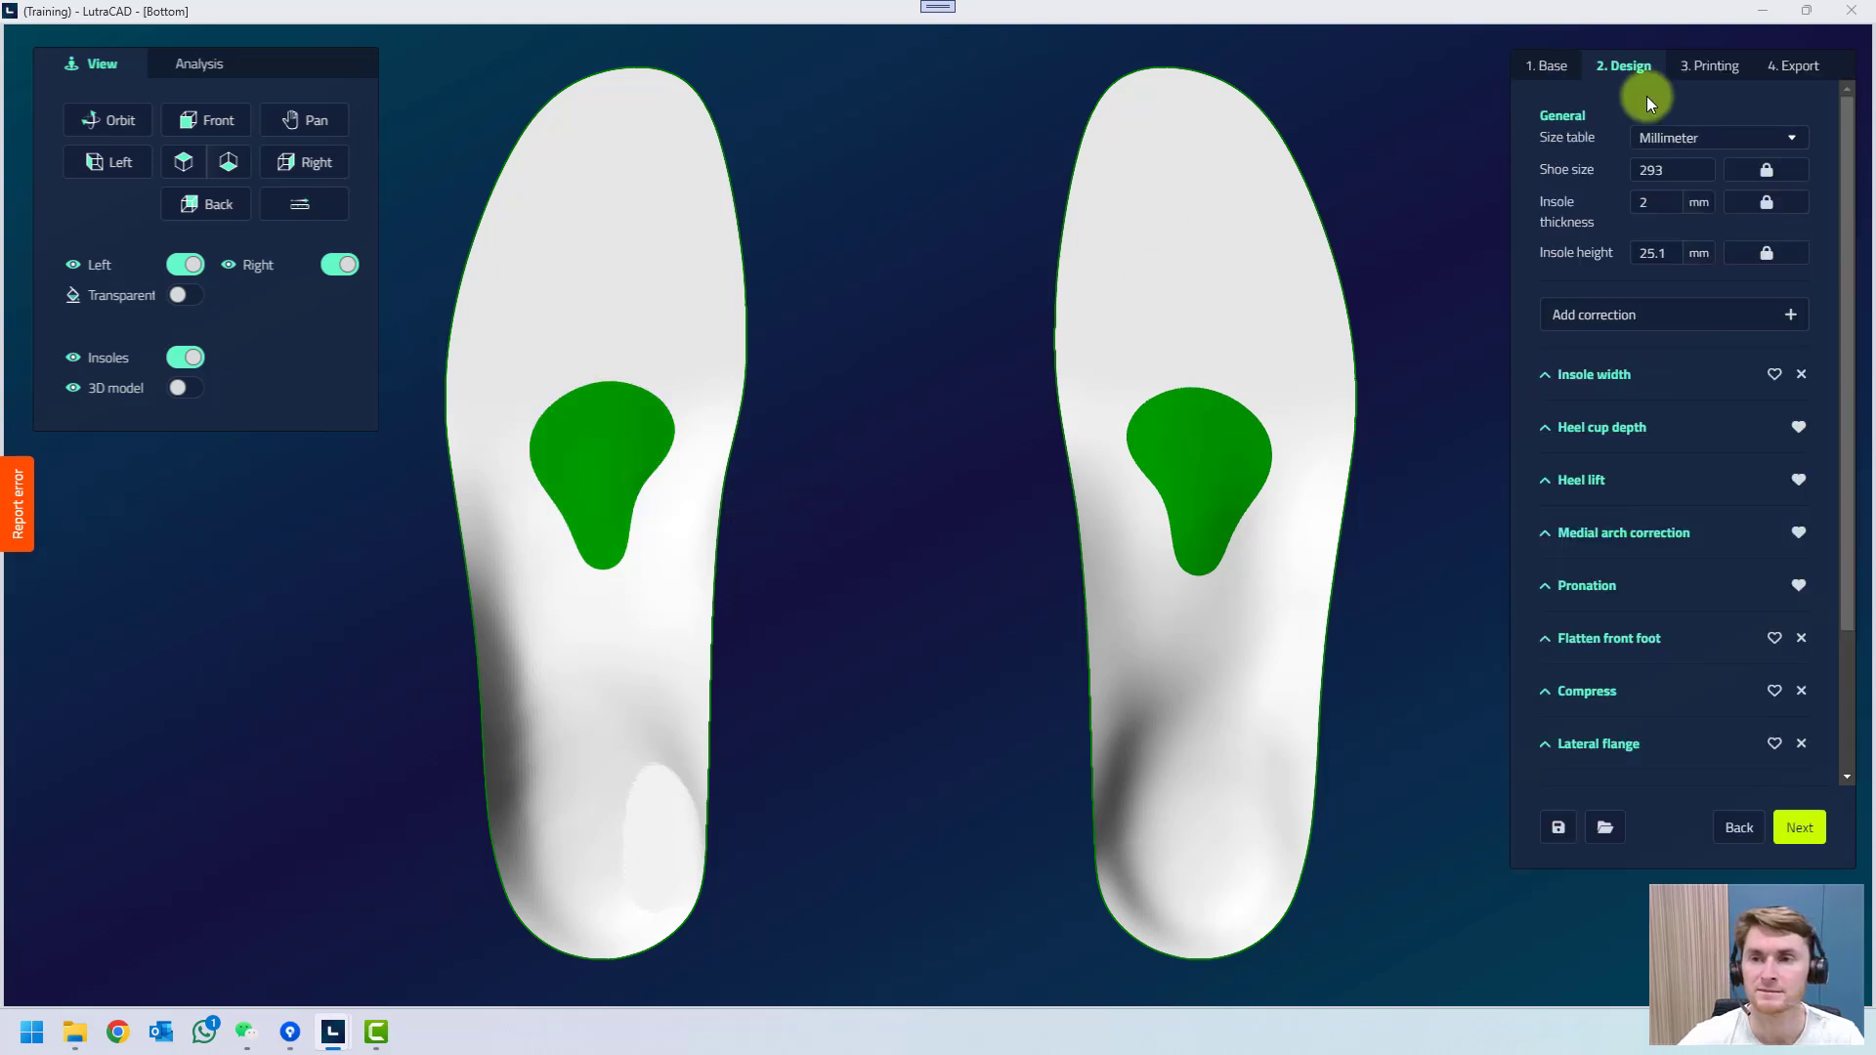
Regenerate the insoles for printing and examine the left insole's heel edge thickness up close from above.
click(1705, 65)
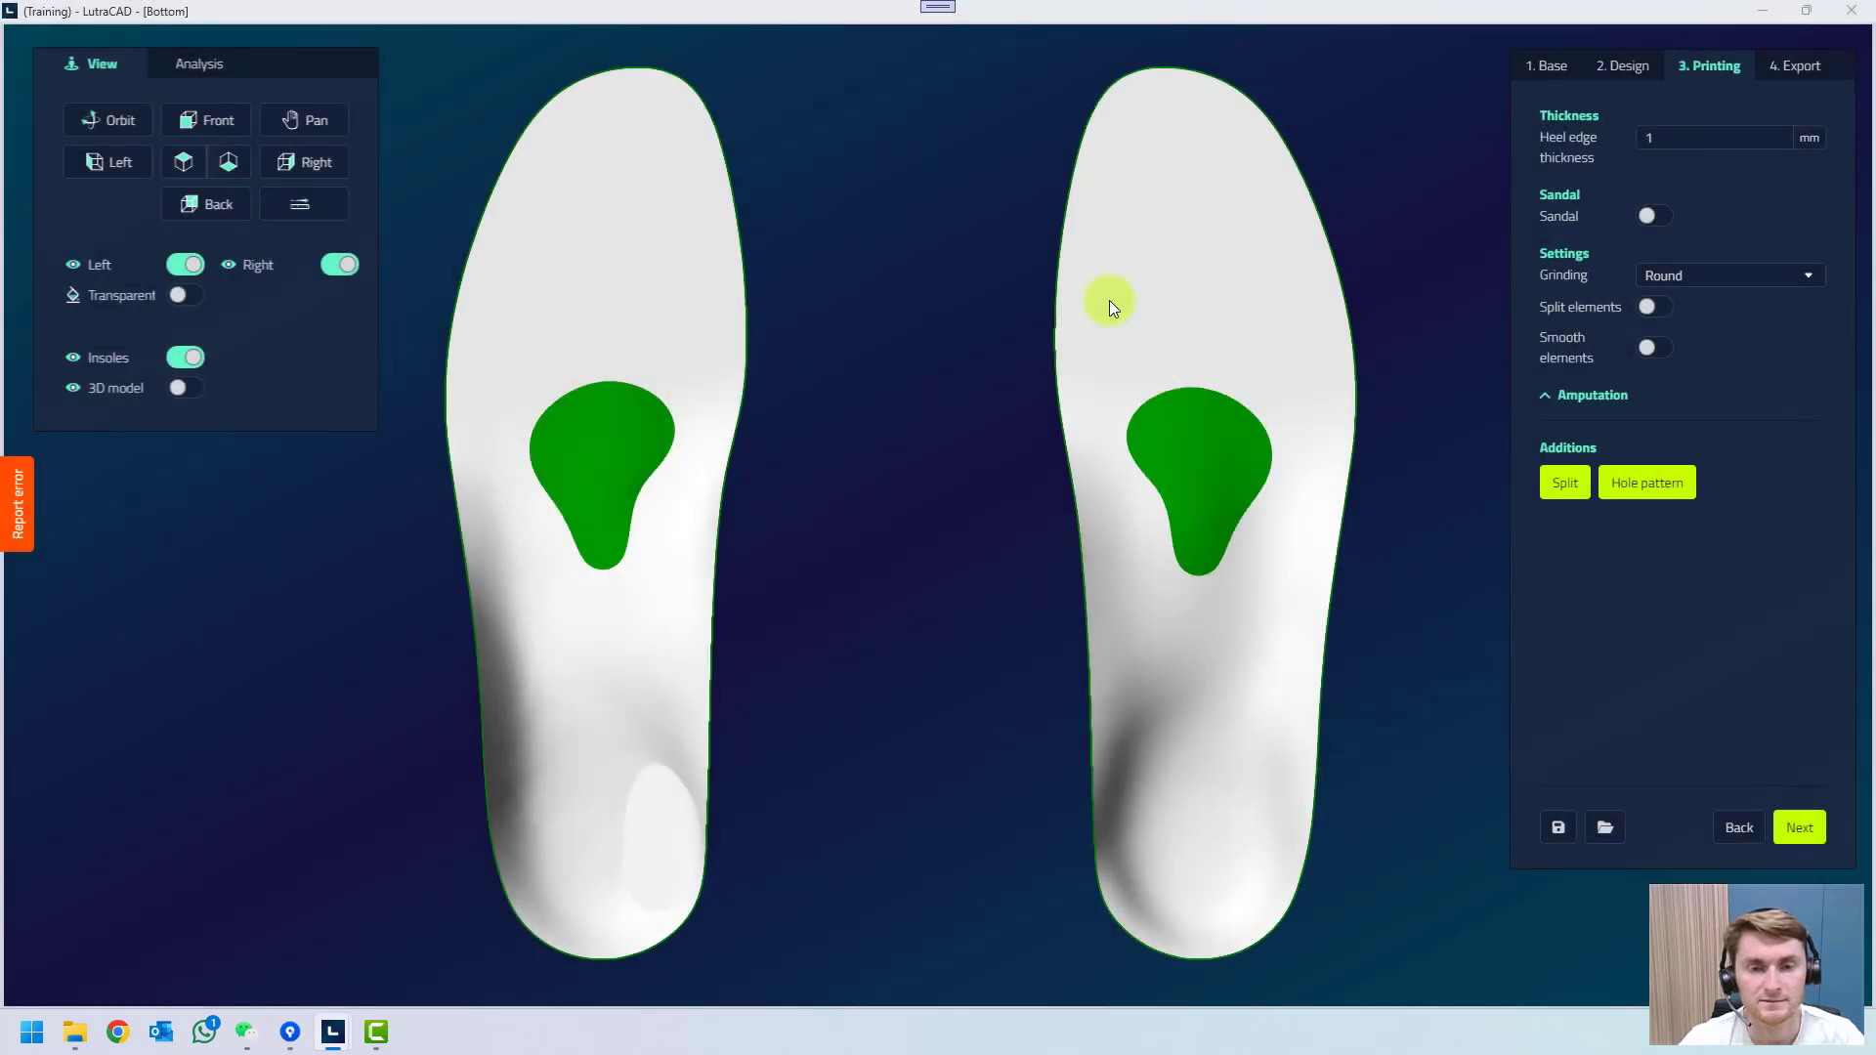
drag(1159, 589, 1386, 510)
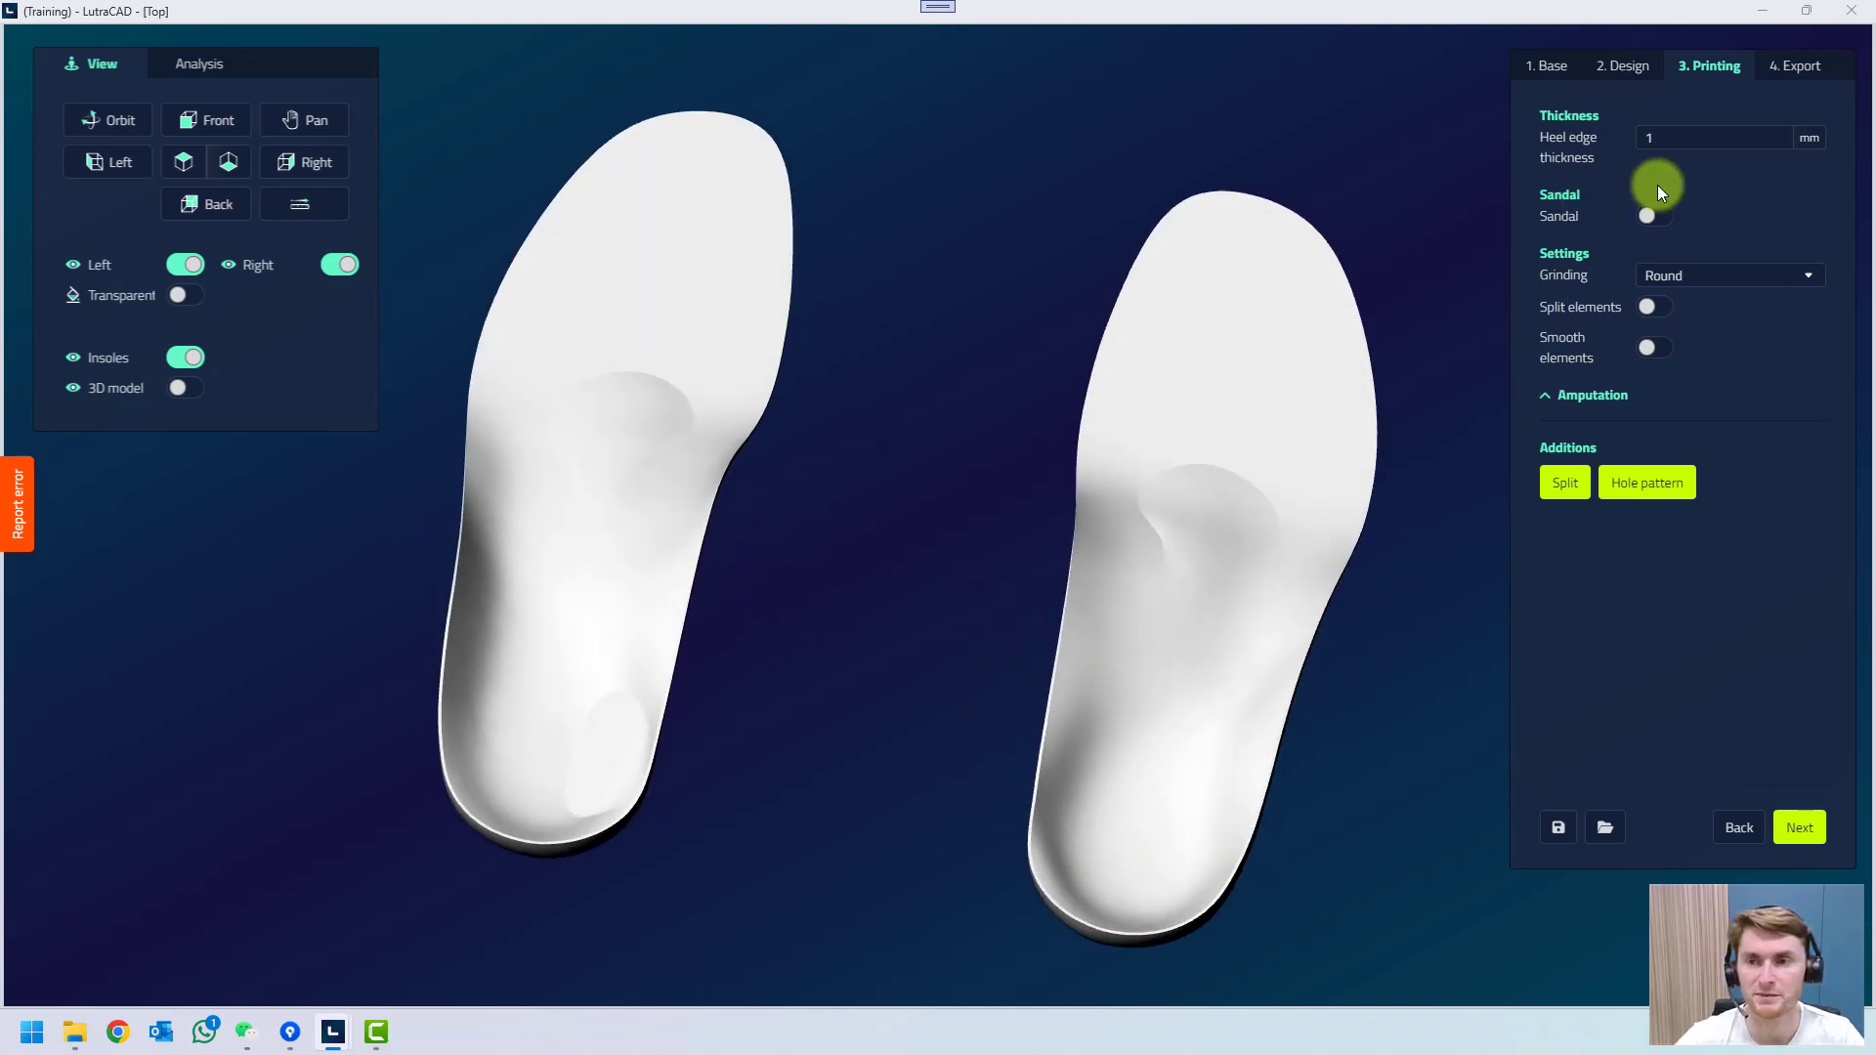
click(178, 164)
scroll(578, 983, up, 8)
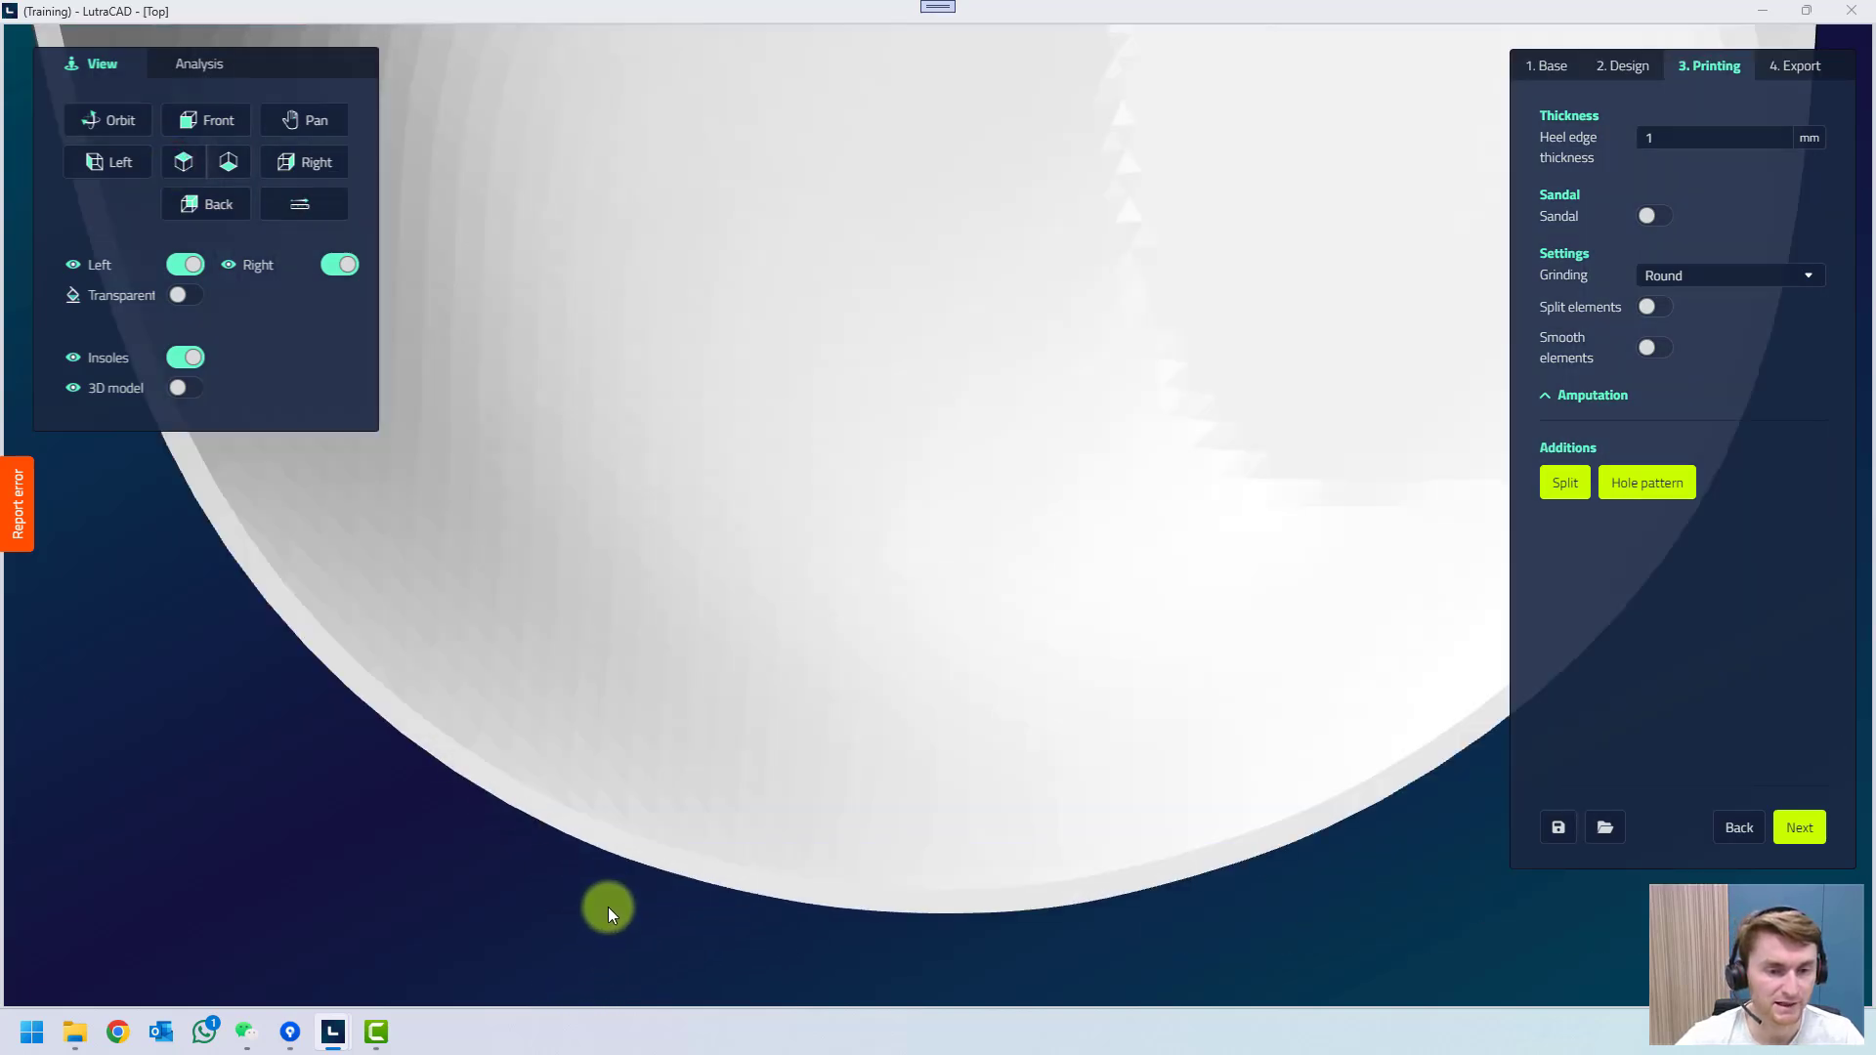
scroll(613, 876, down, 8)
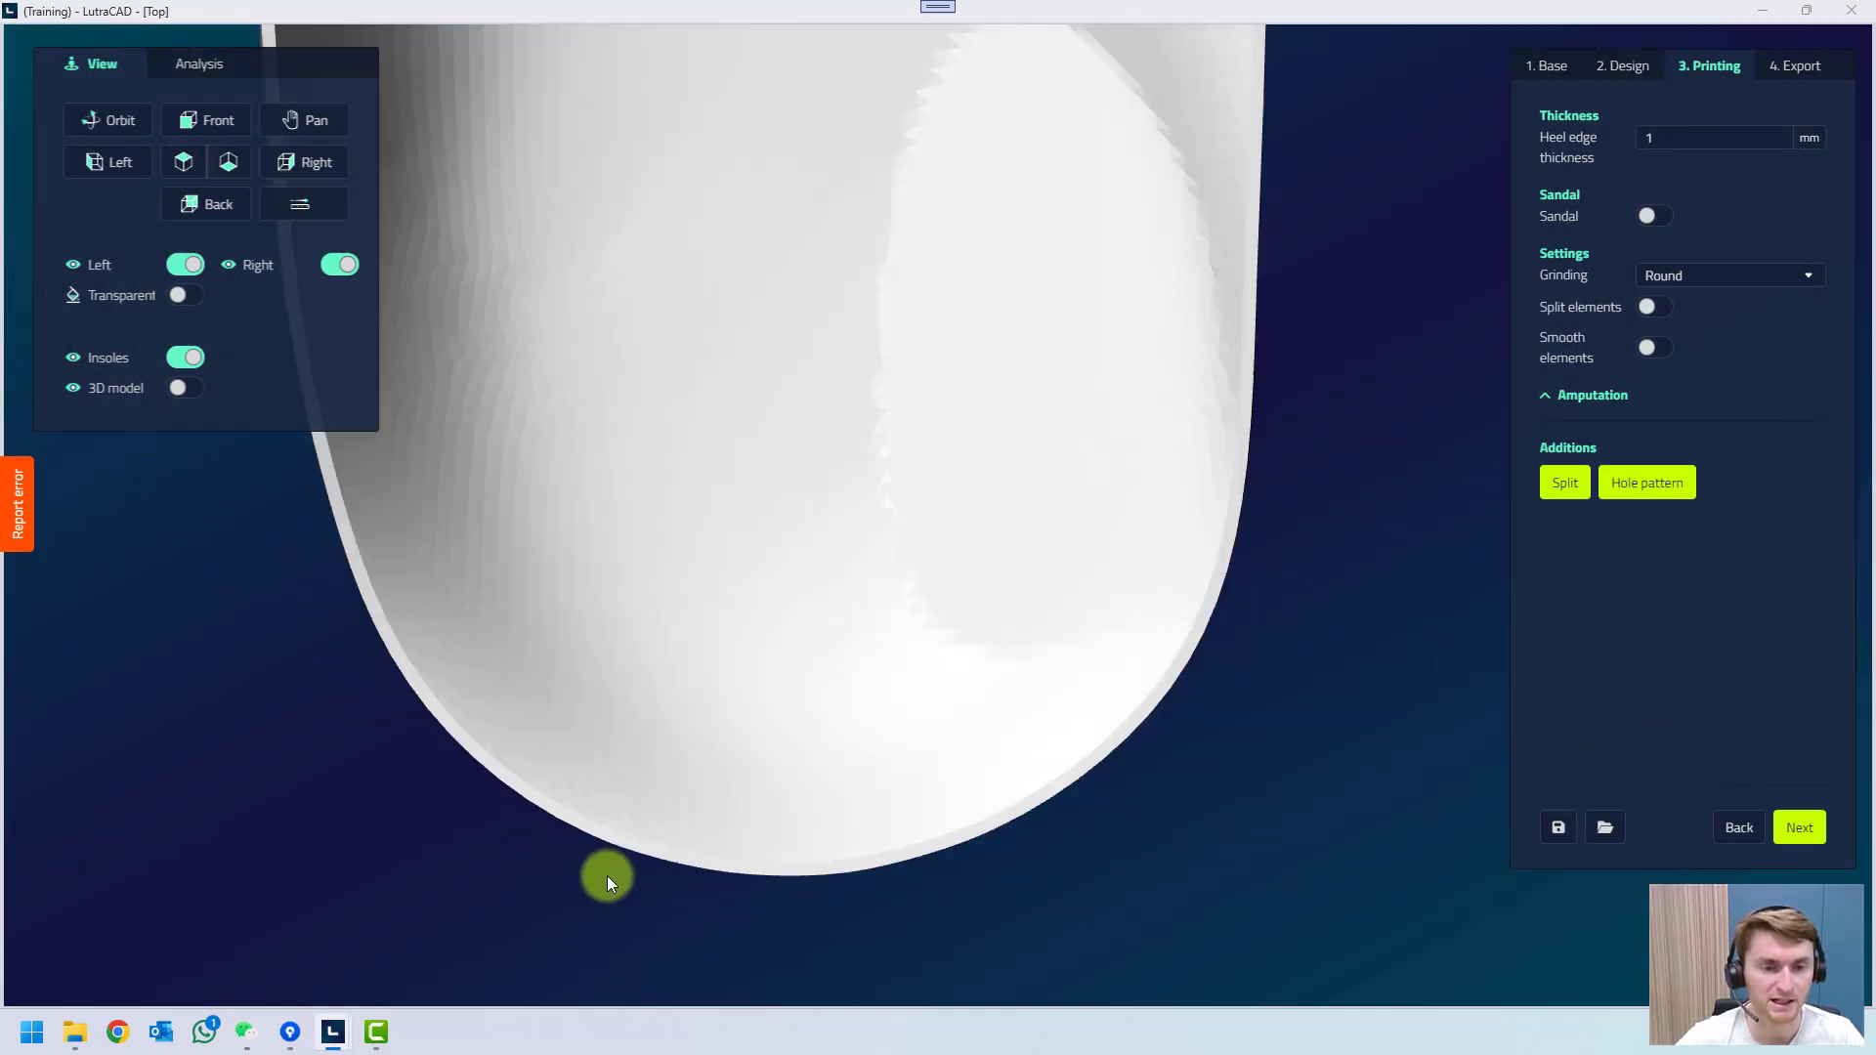
scroll(592, 873, down, 3)
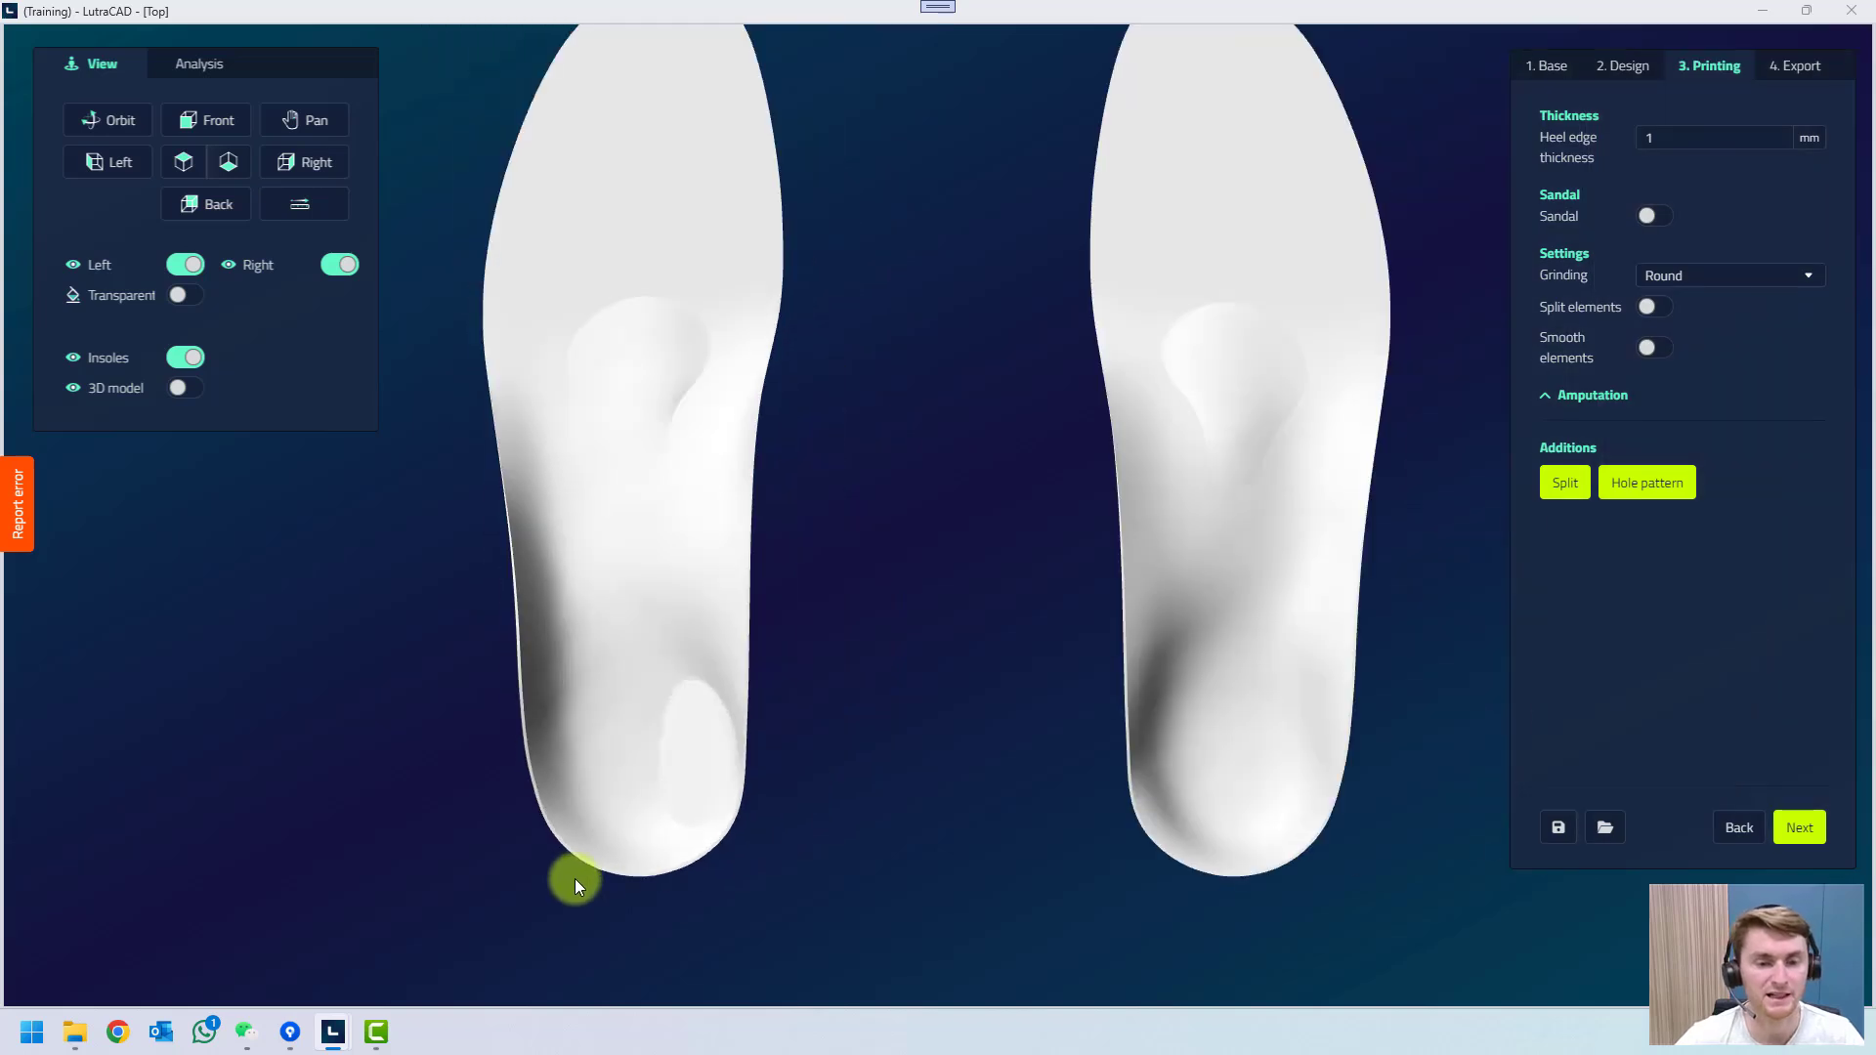
scroll(586, 870, down, 2)
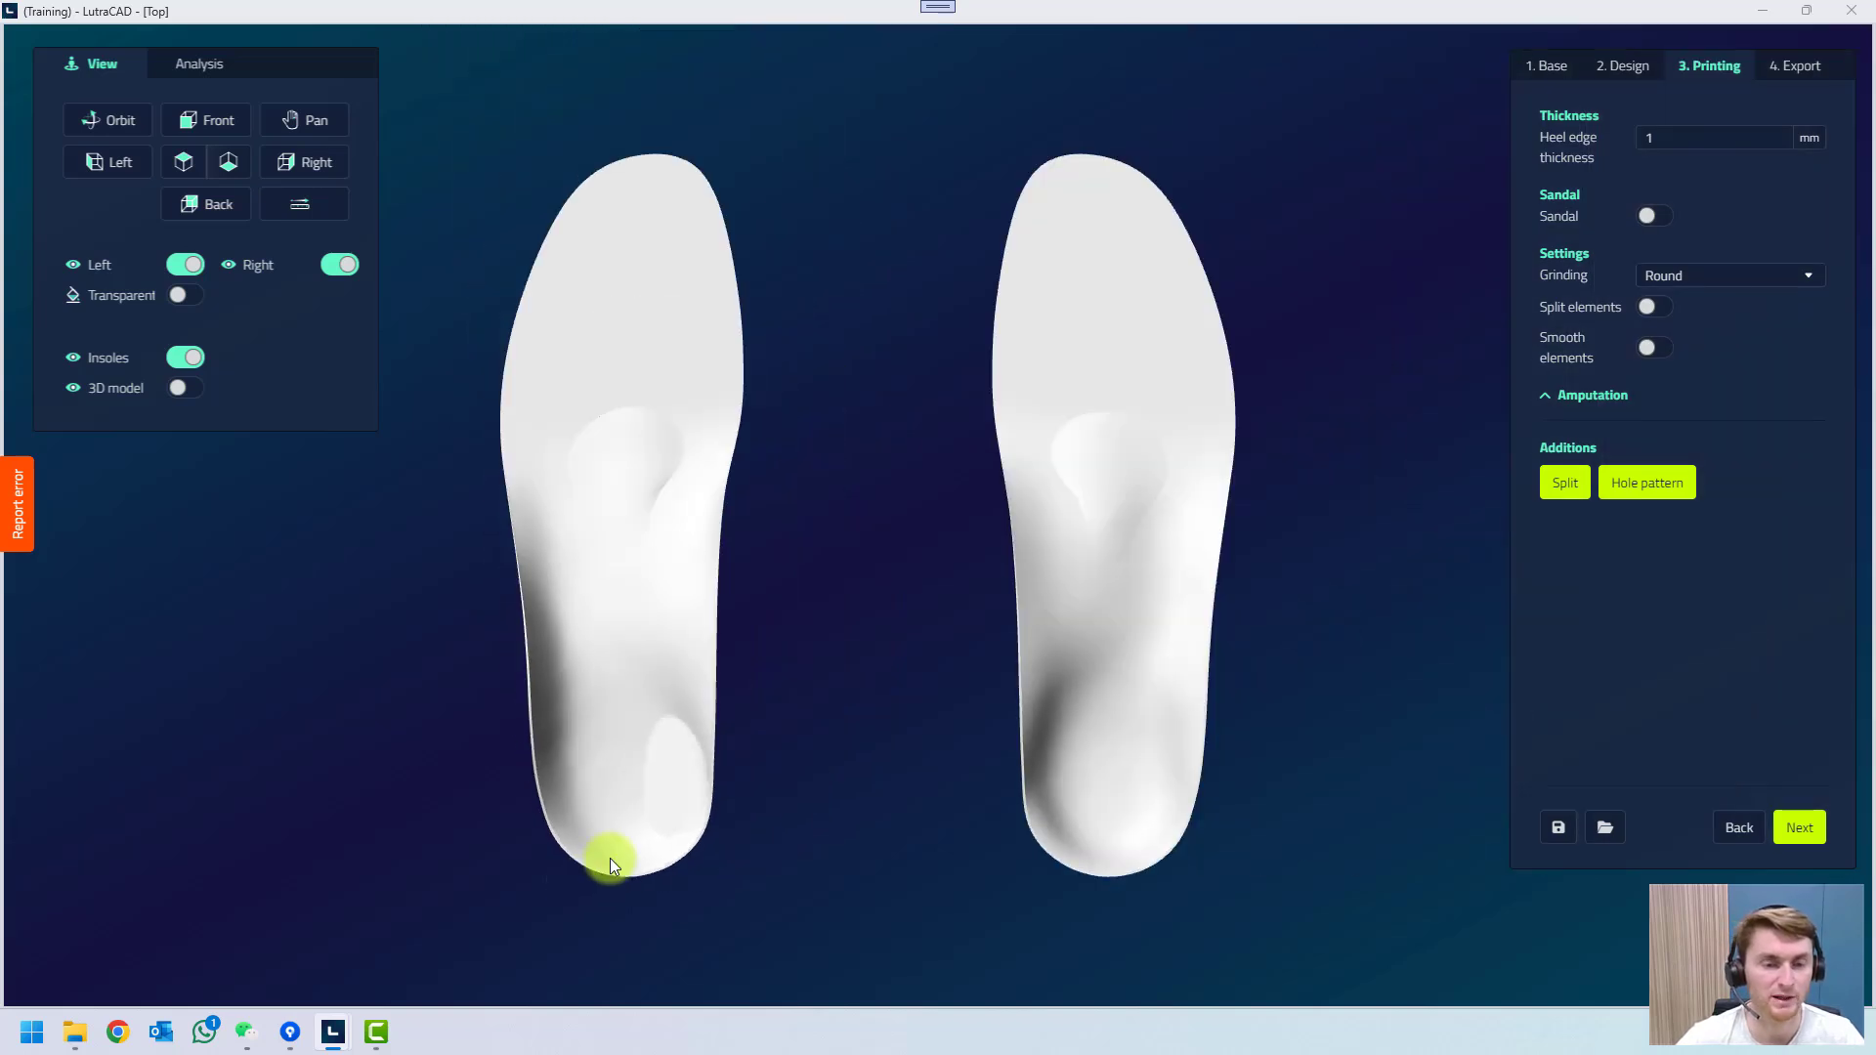
scroll(605, 877, up, 10)
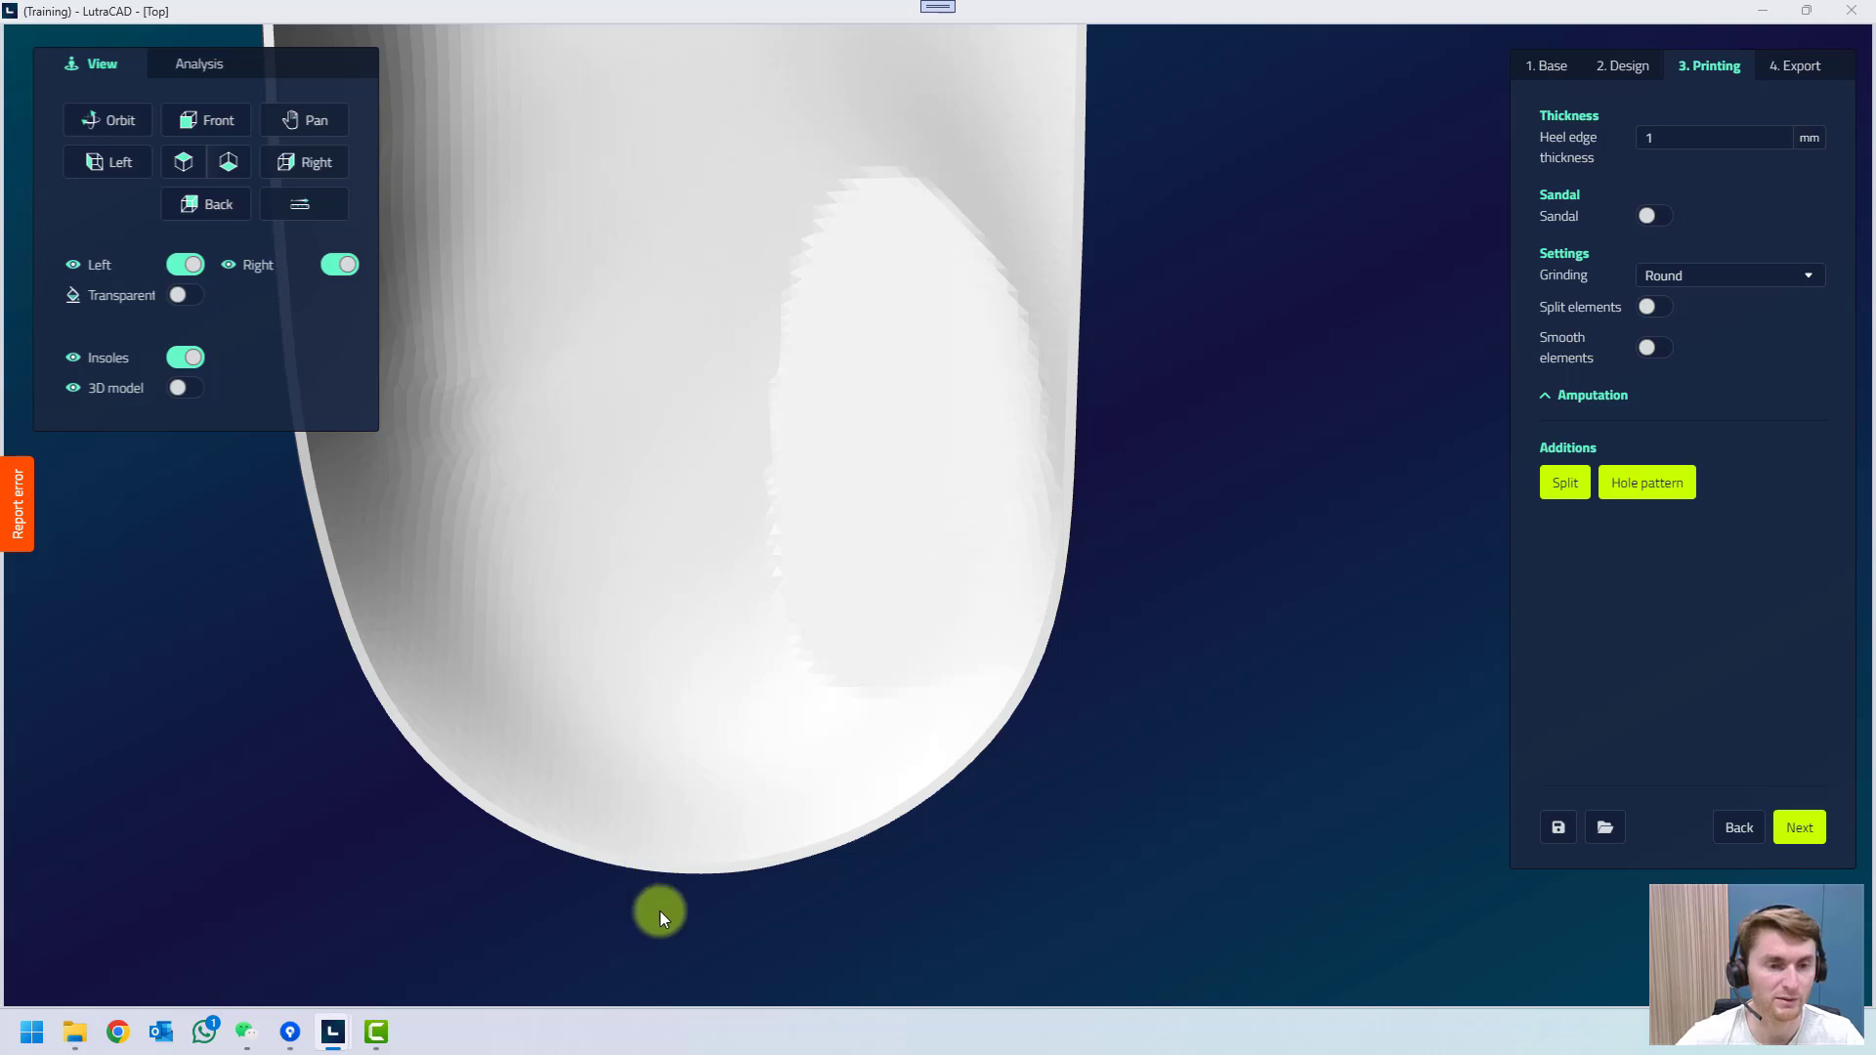
scroll(666, 916, down, 1)
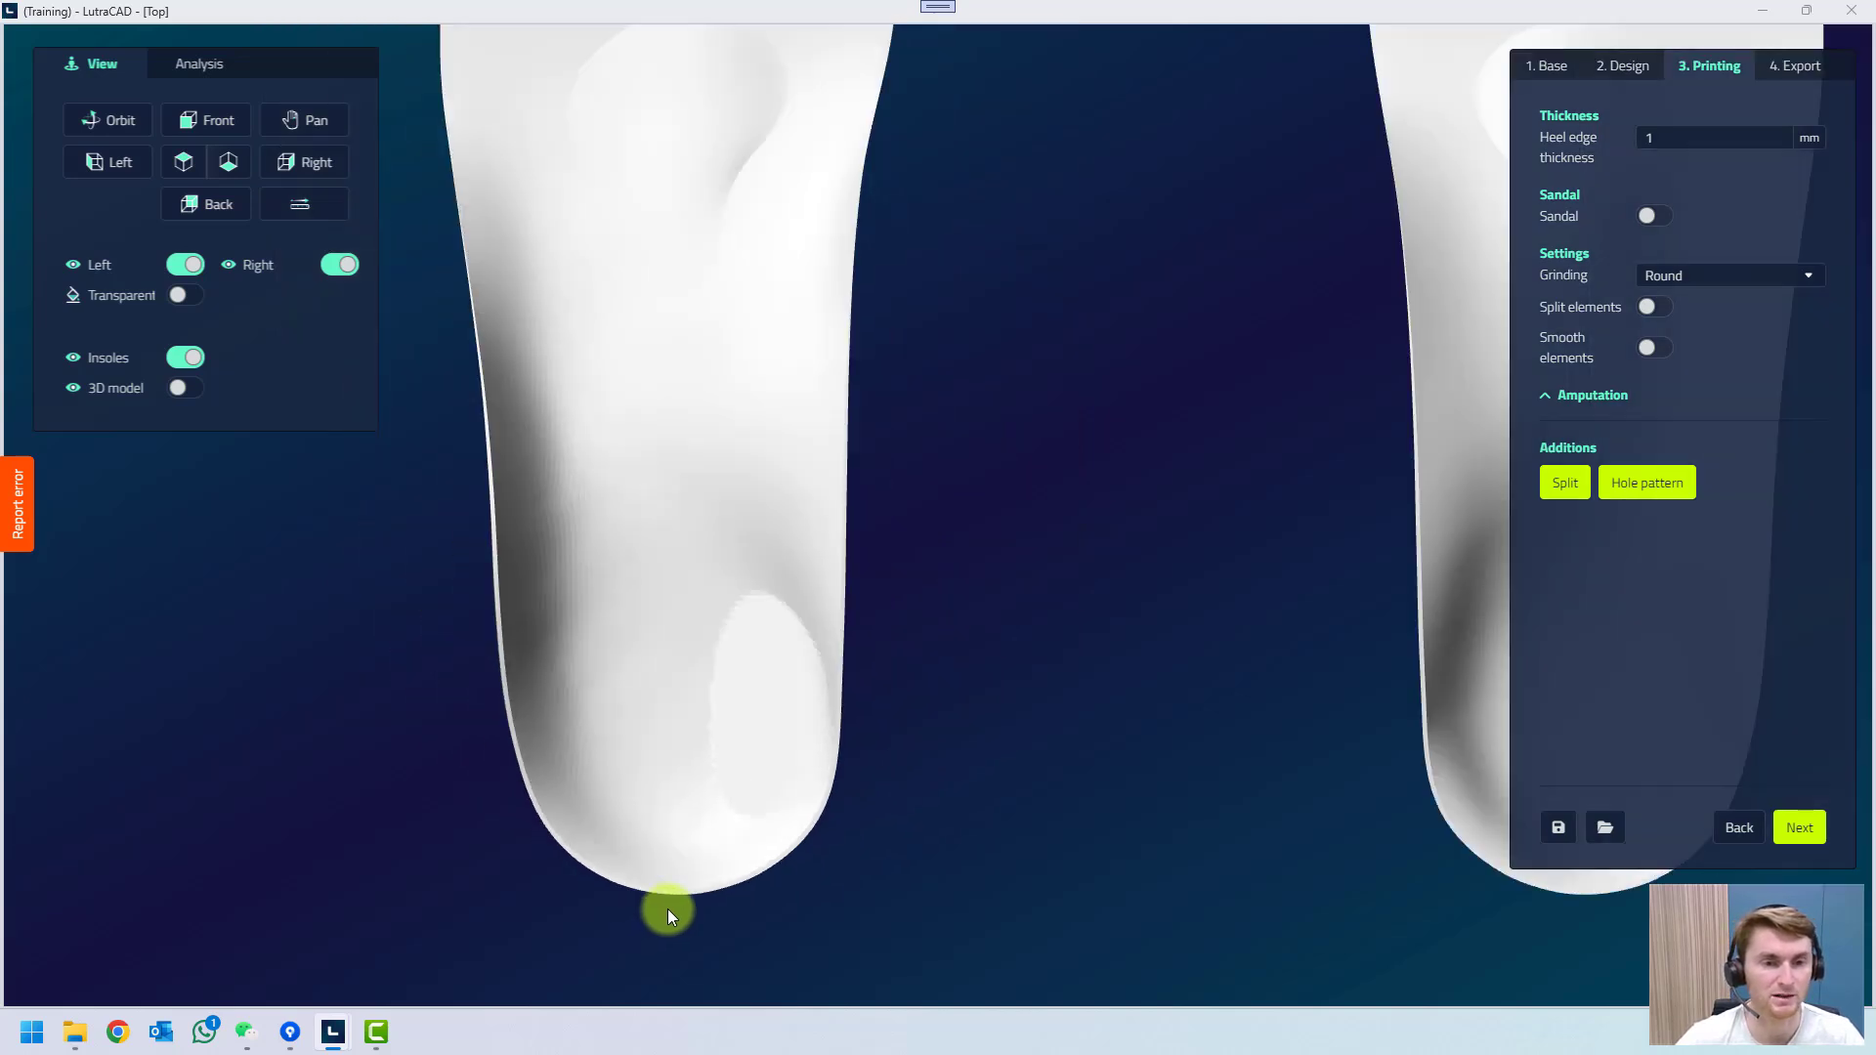
scroll(584, 825, down, 2)
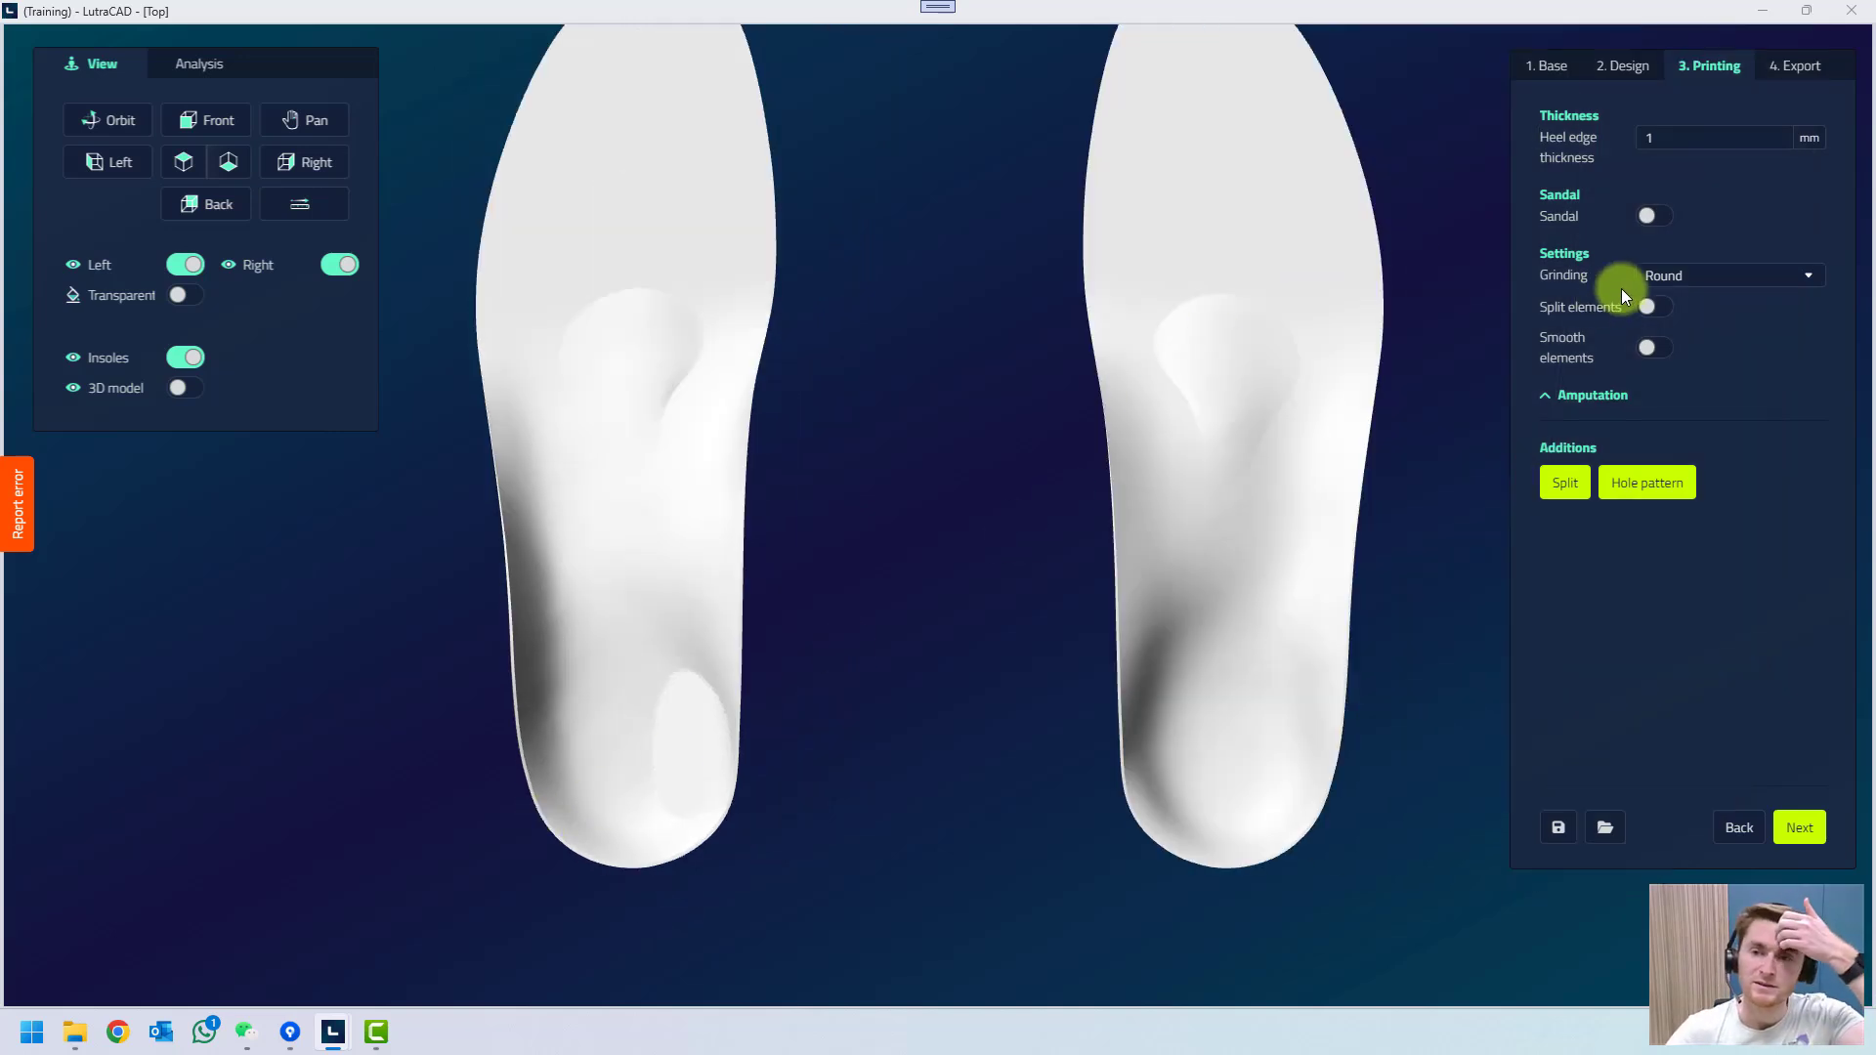
Review the grinding options and examine the round-ground side walls of the insoles from below and at the heel.
click(1674, 276)
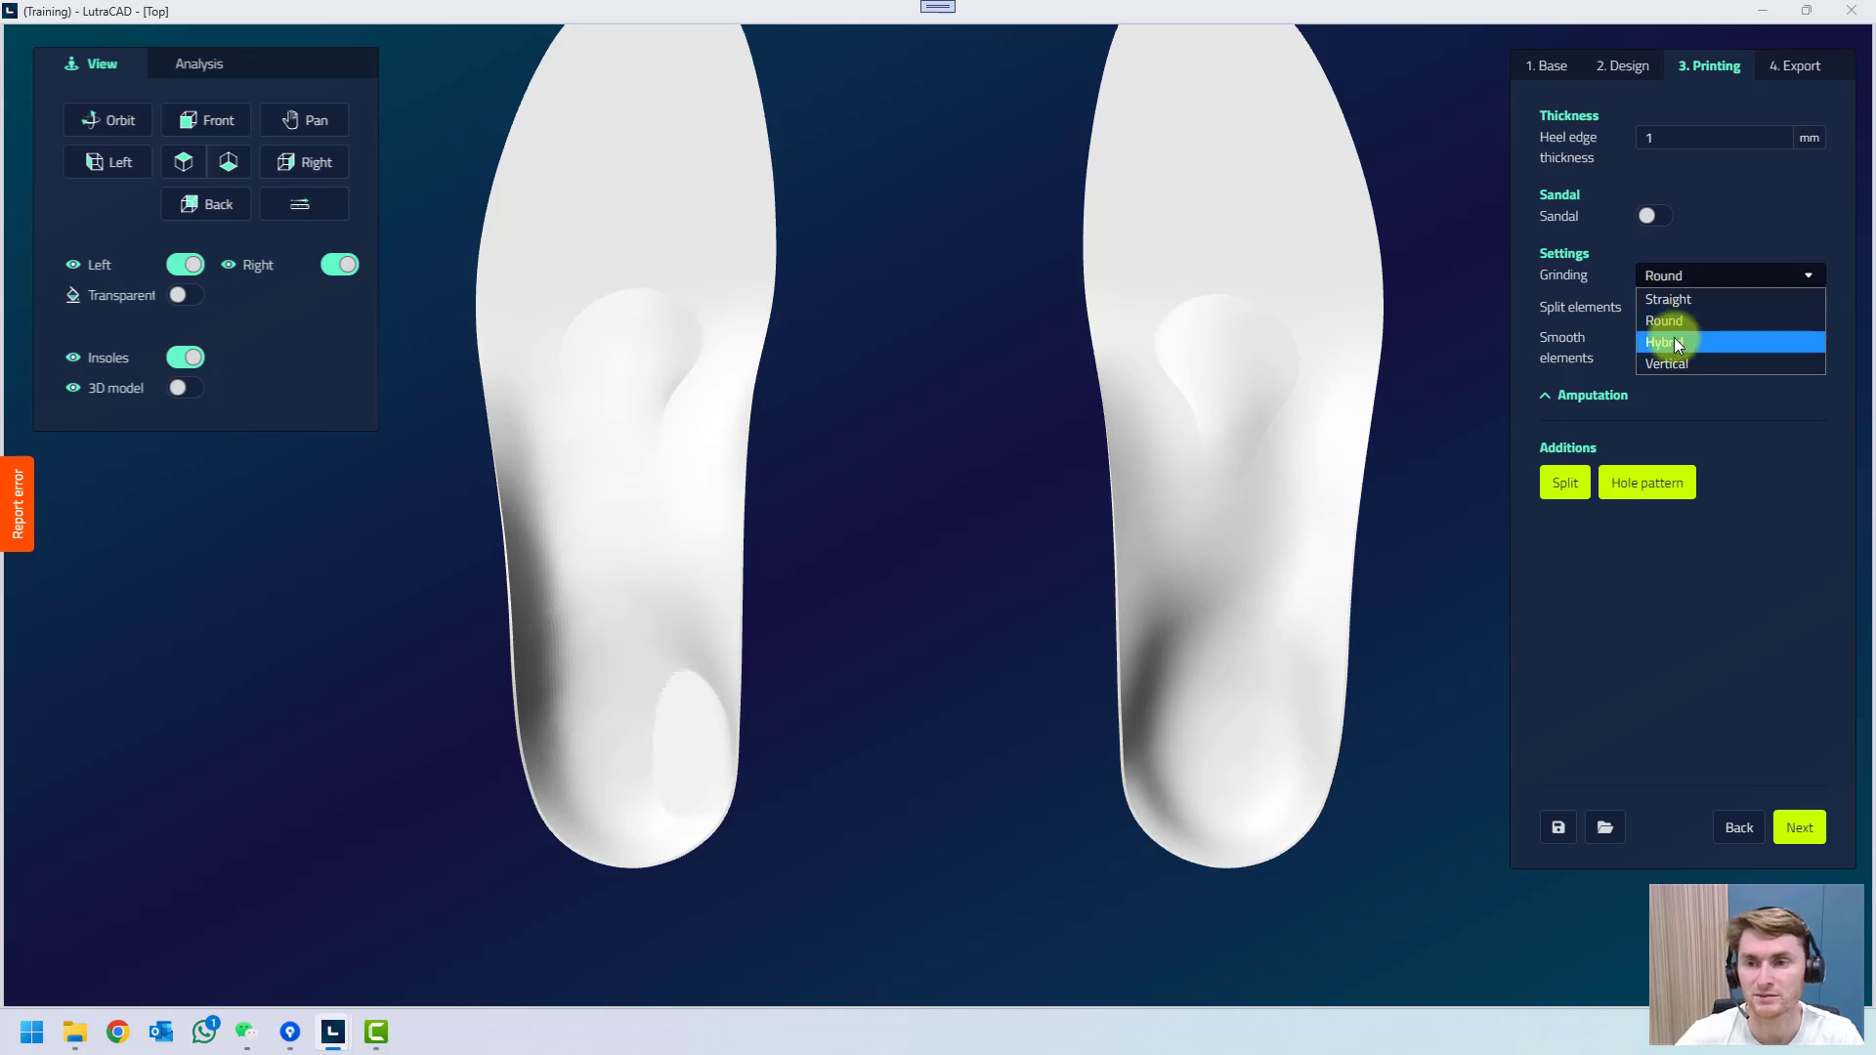
click(982, 333)
drag(882, 690, 761, 433)
drag(662, 448, 323, 335)
scroll(1197, 658, up, 4)
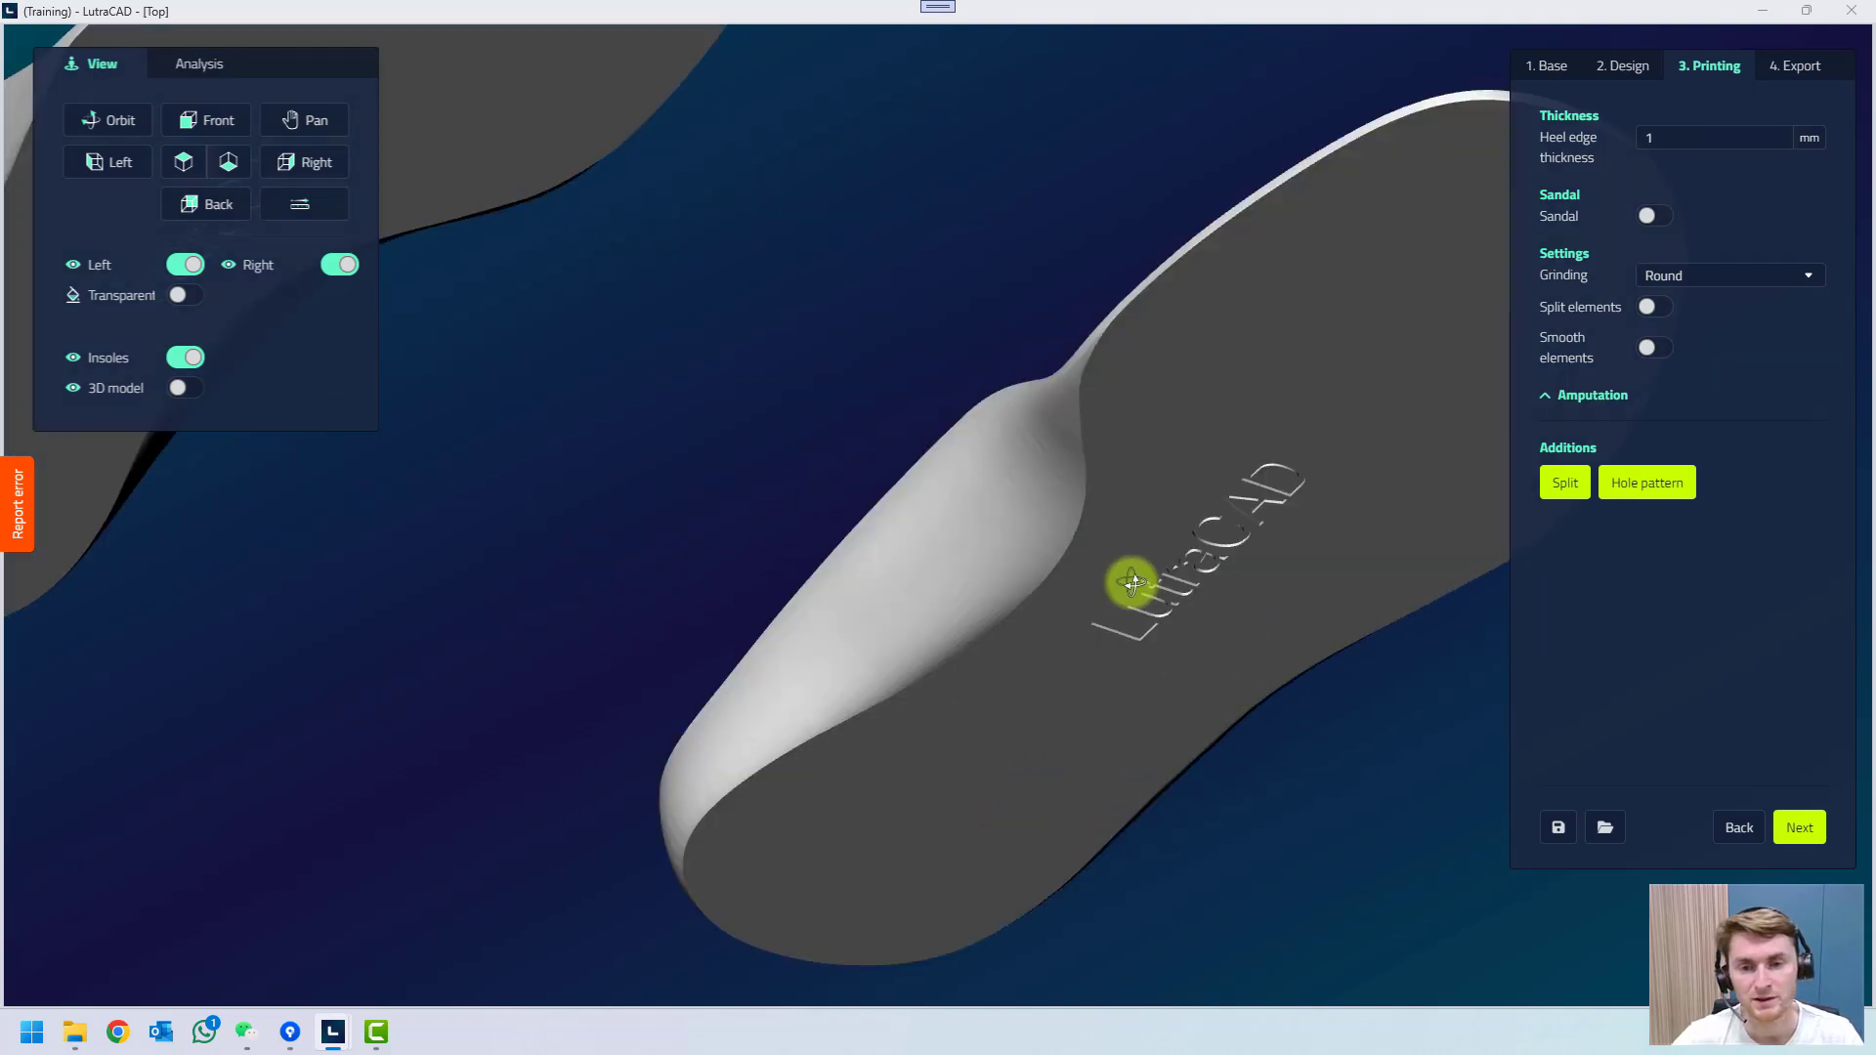
drag(1131, 582, 1081, 600)
scroll(1020, 559, up, 1)
scroll(870, 482, up, 2)
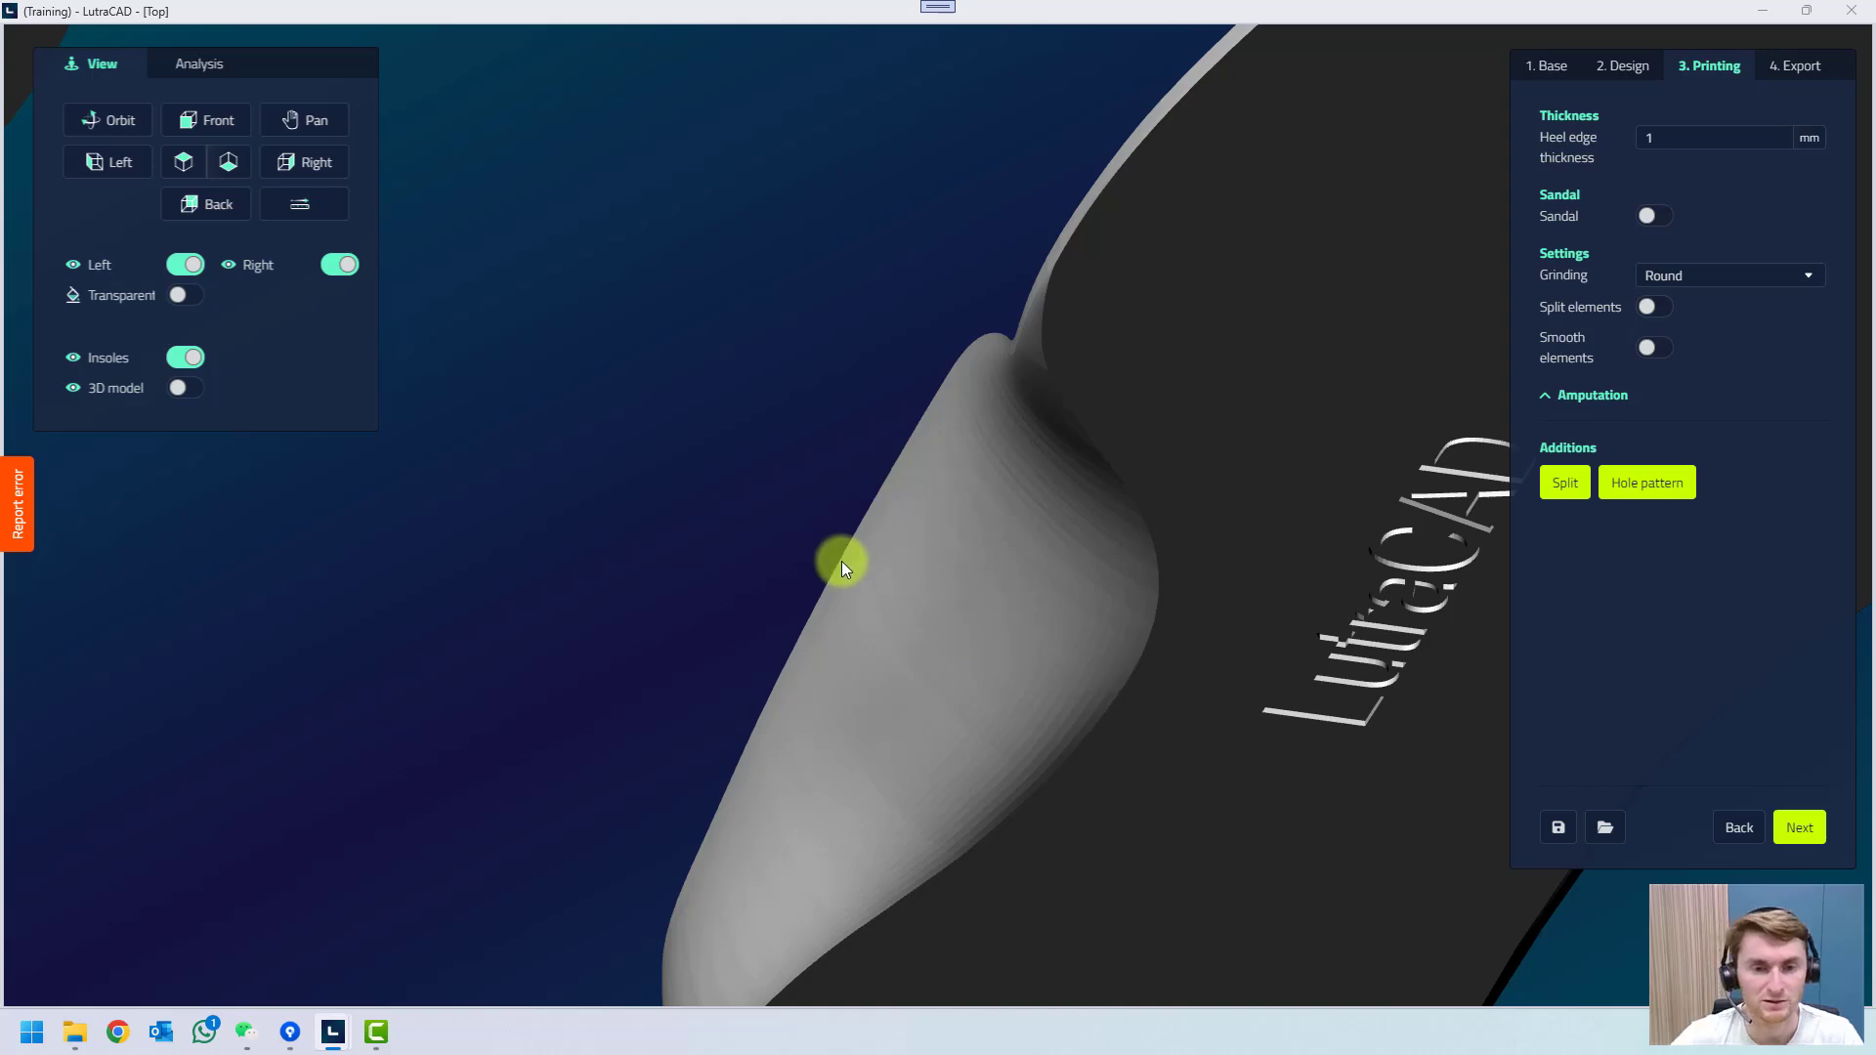
scroll(874, 491, down, 5)
drag(808, 720, 904, 742)
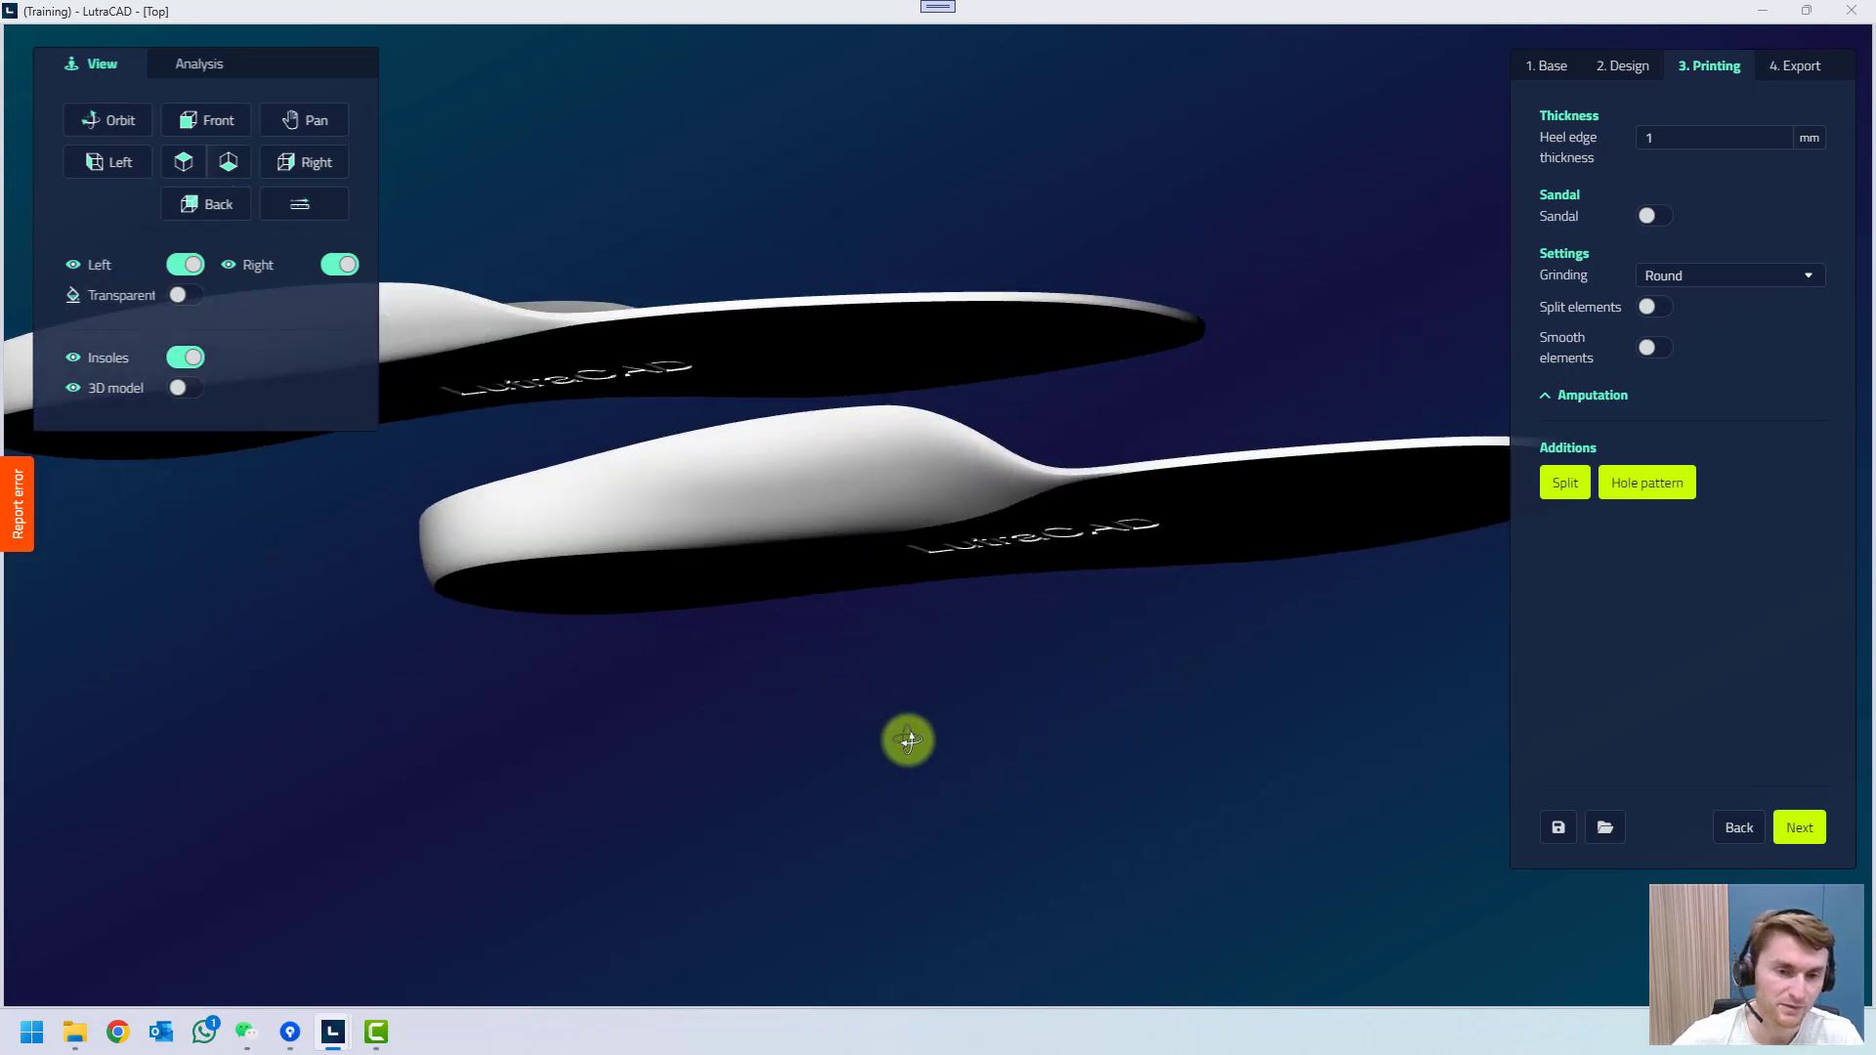
scroll(402, 599, up, 6)
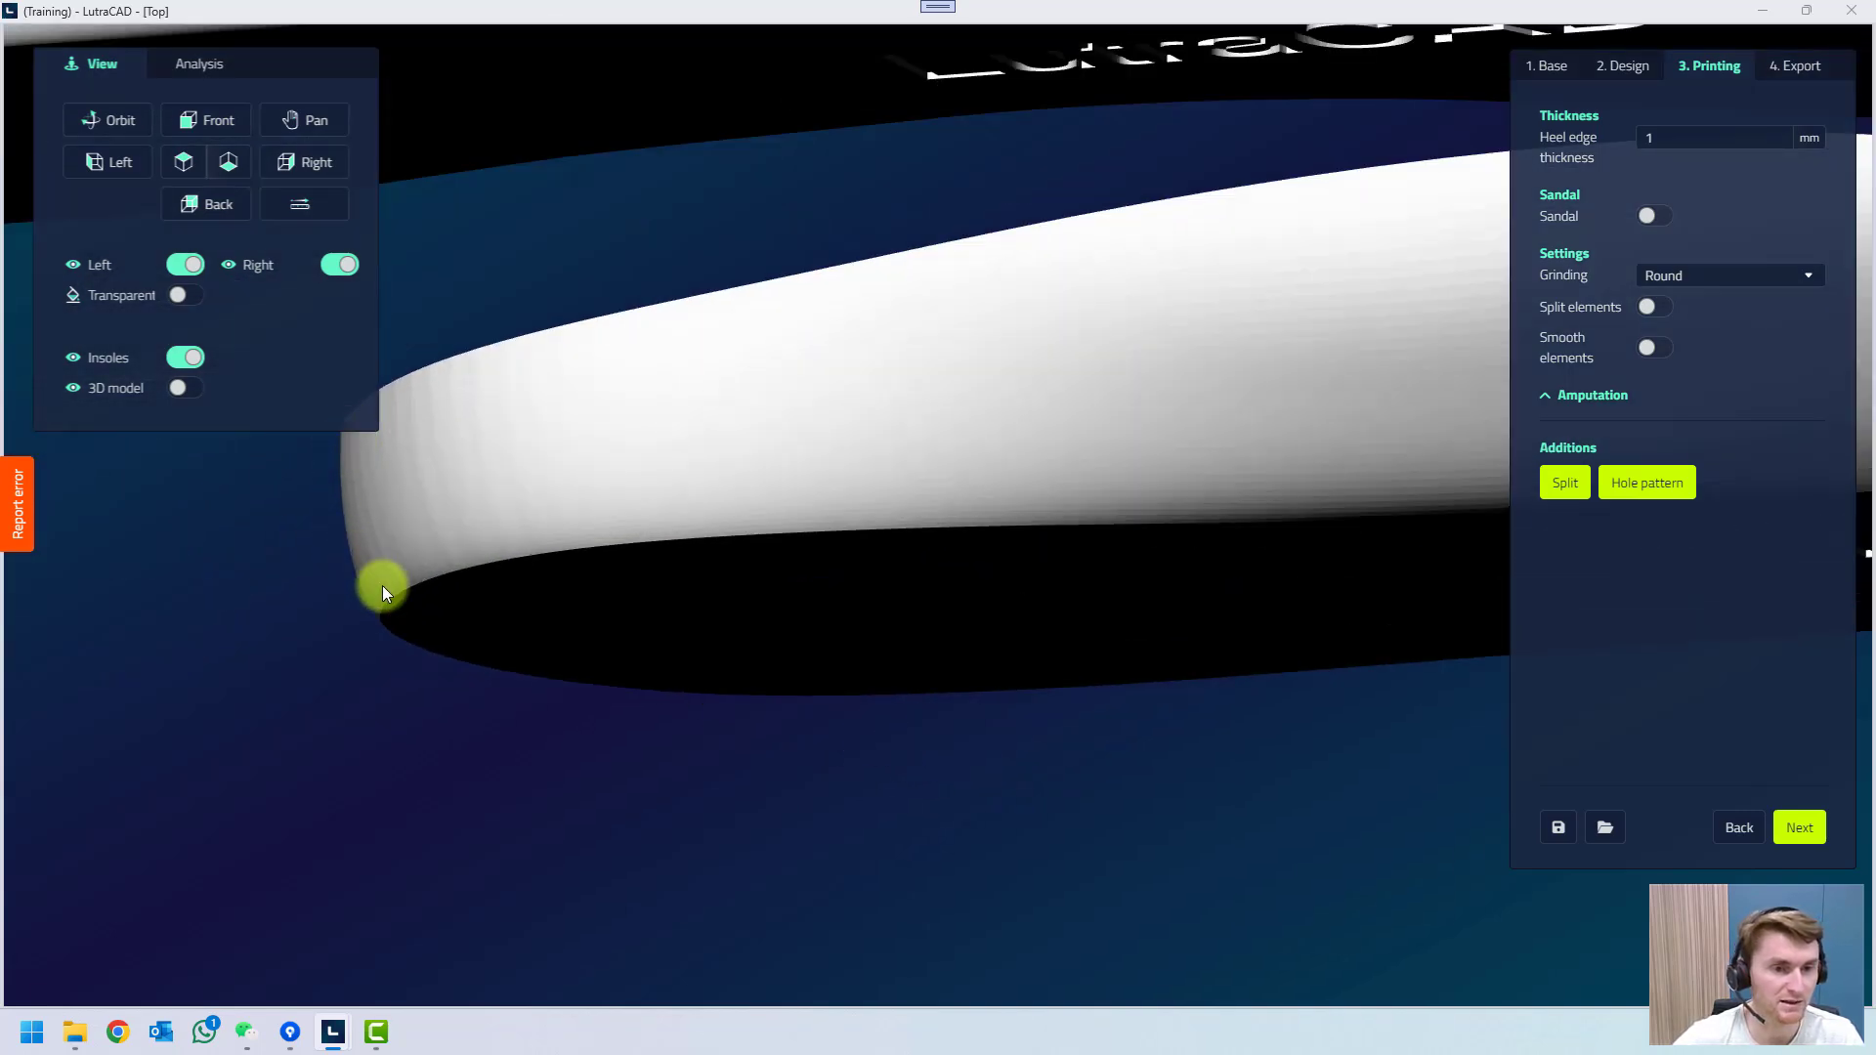
Set the grinding to Straight, check the heel walls in 3D and return to the top view.
click(1692, 276)
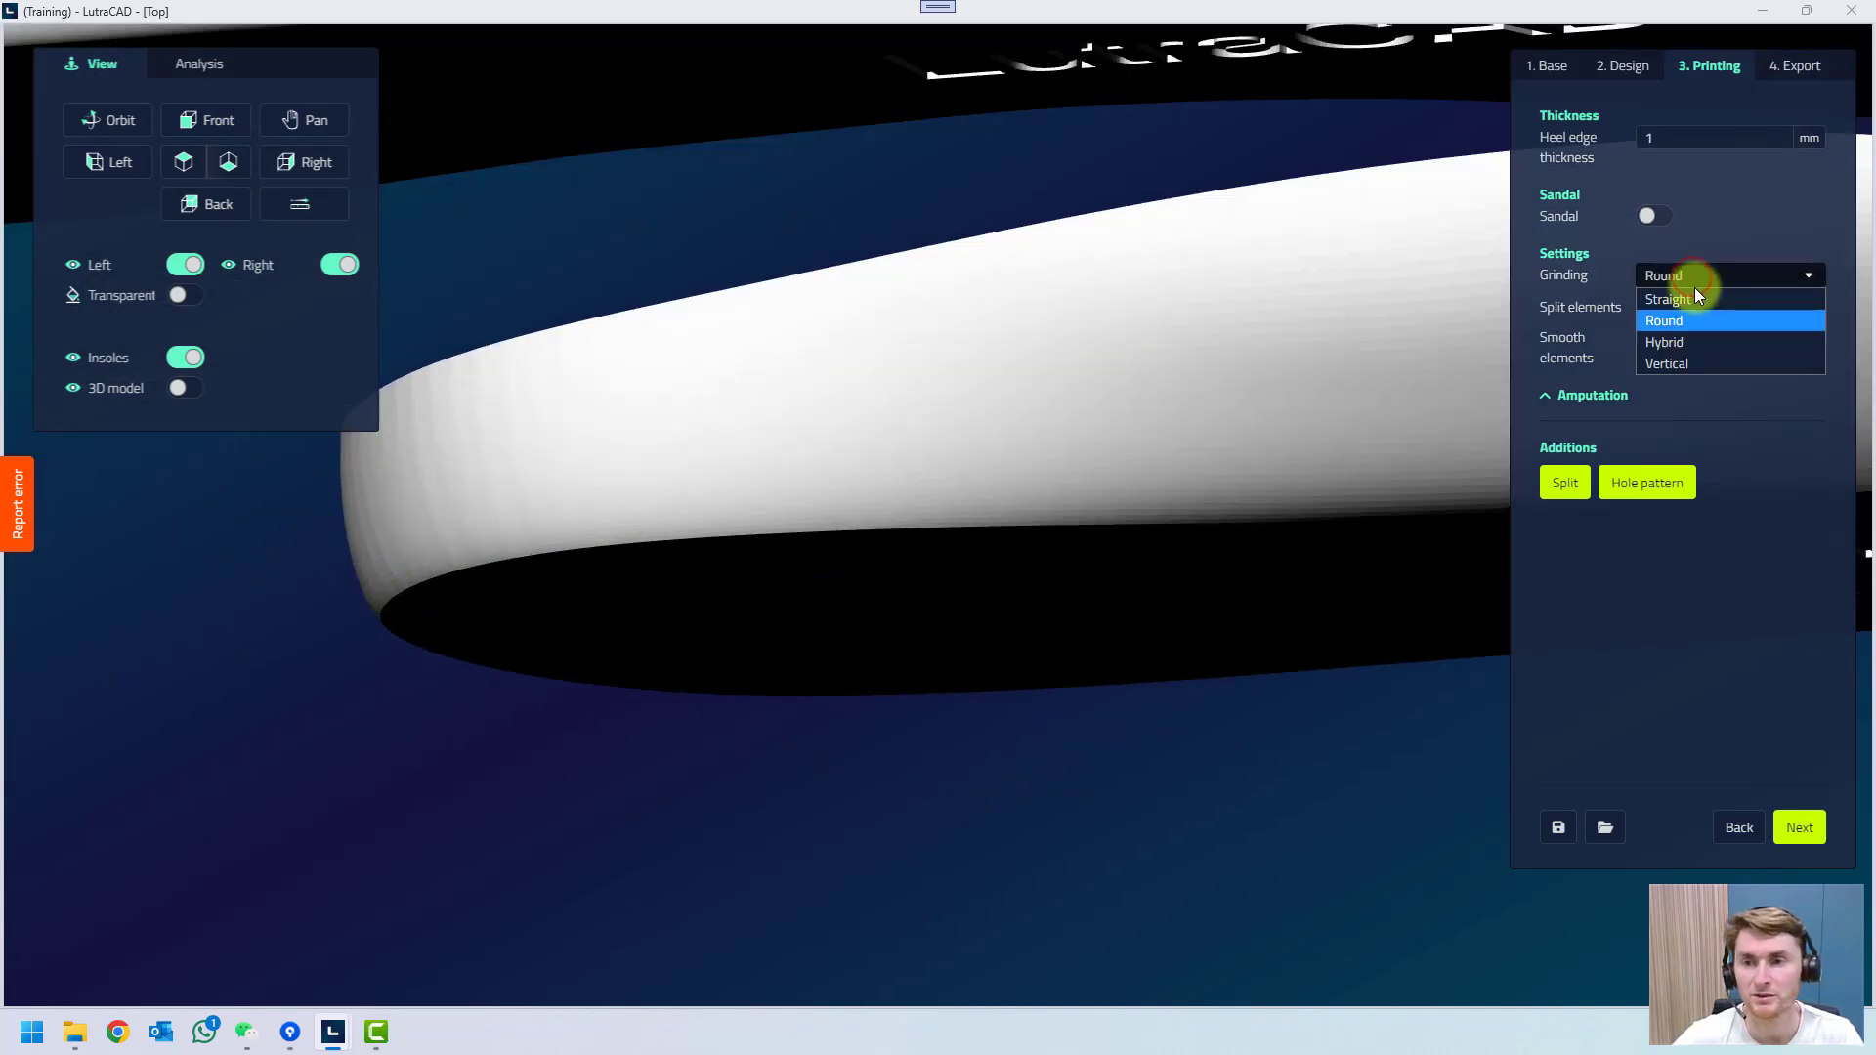
click(1697, 299)
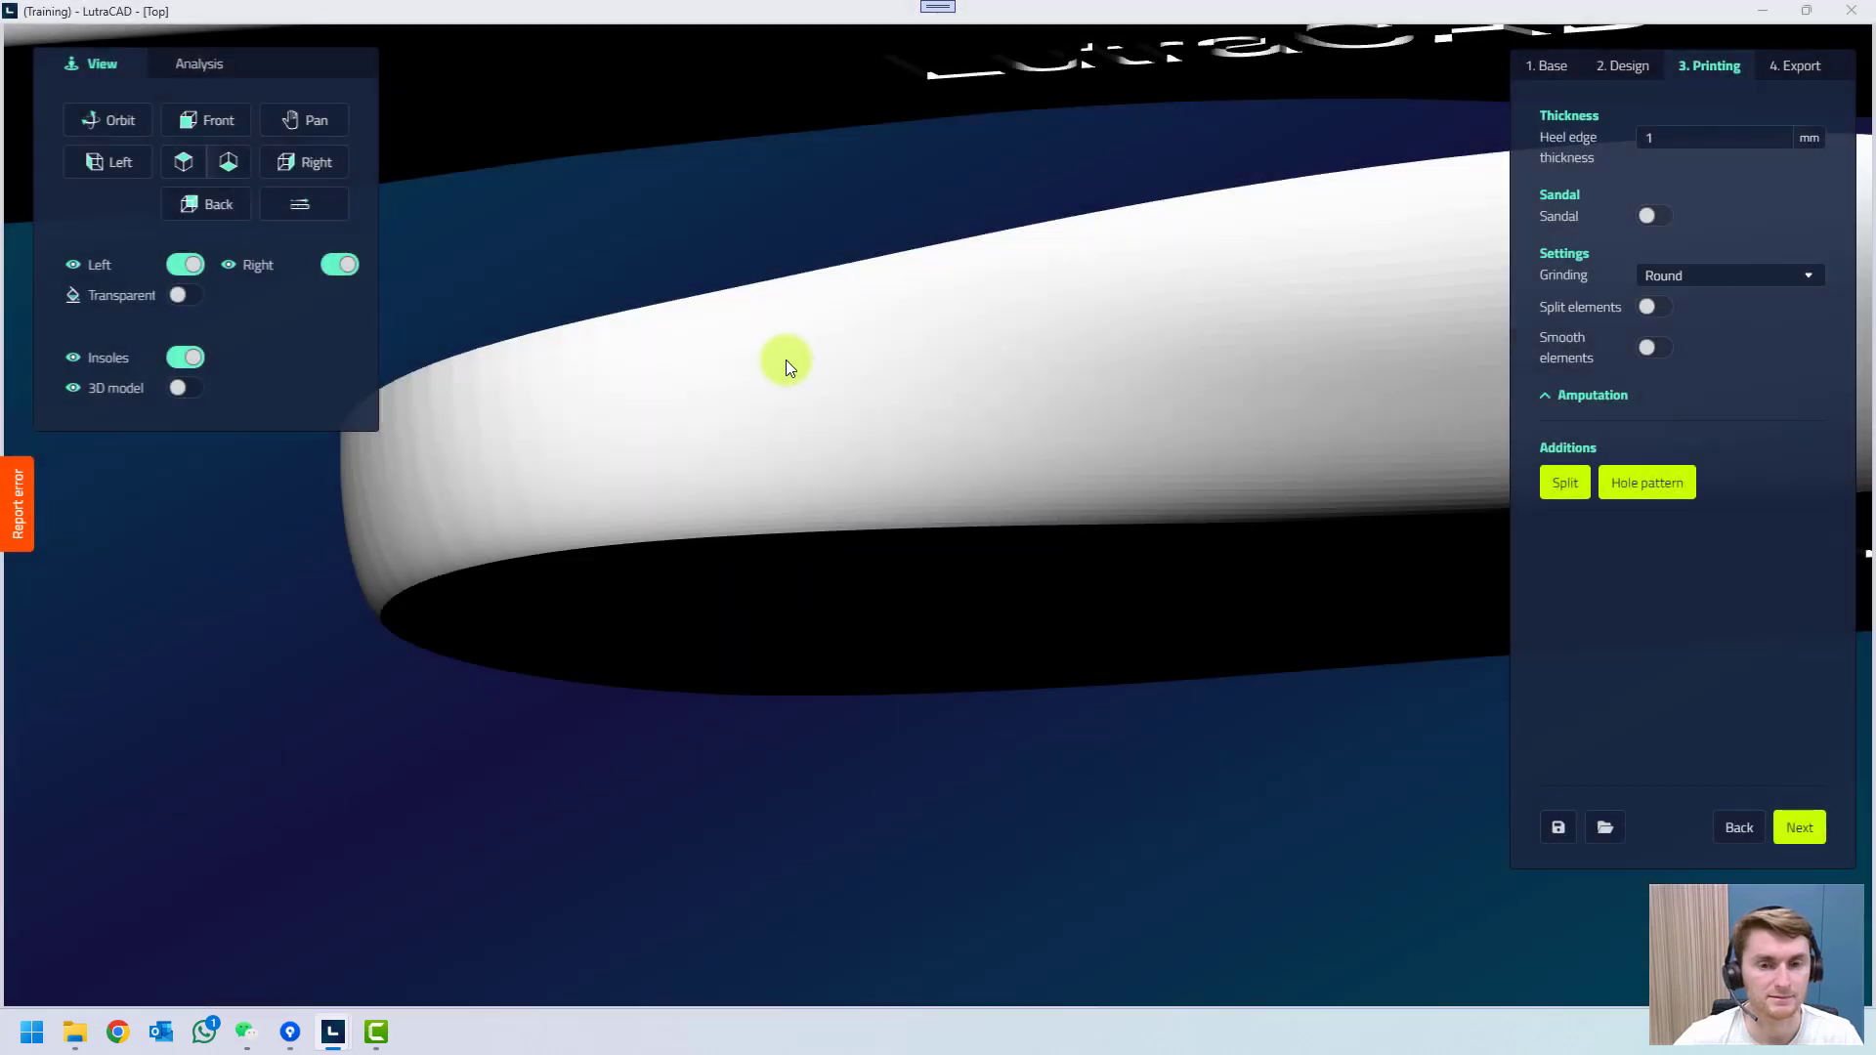
drag(1006, 461, 1128, 536)
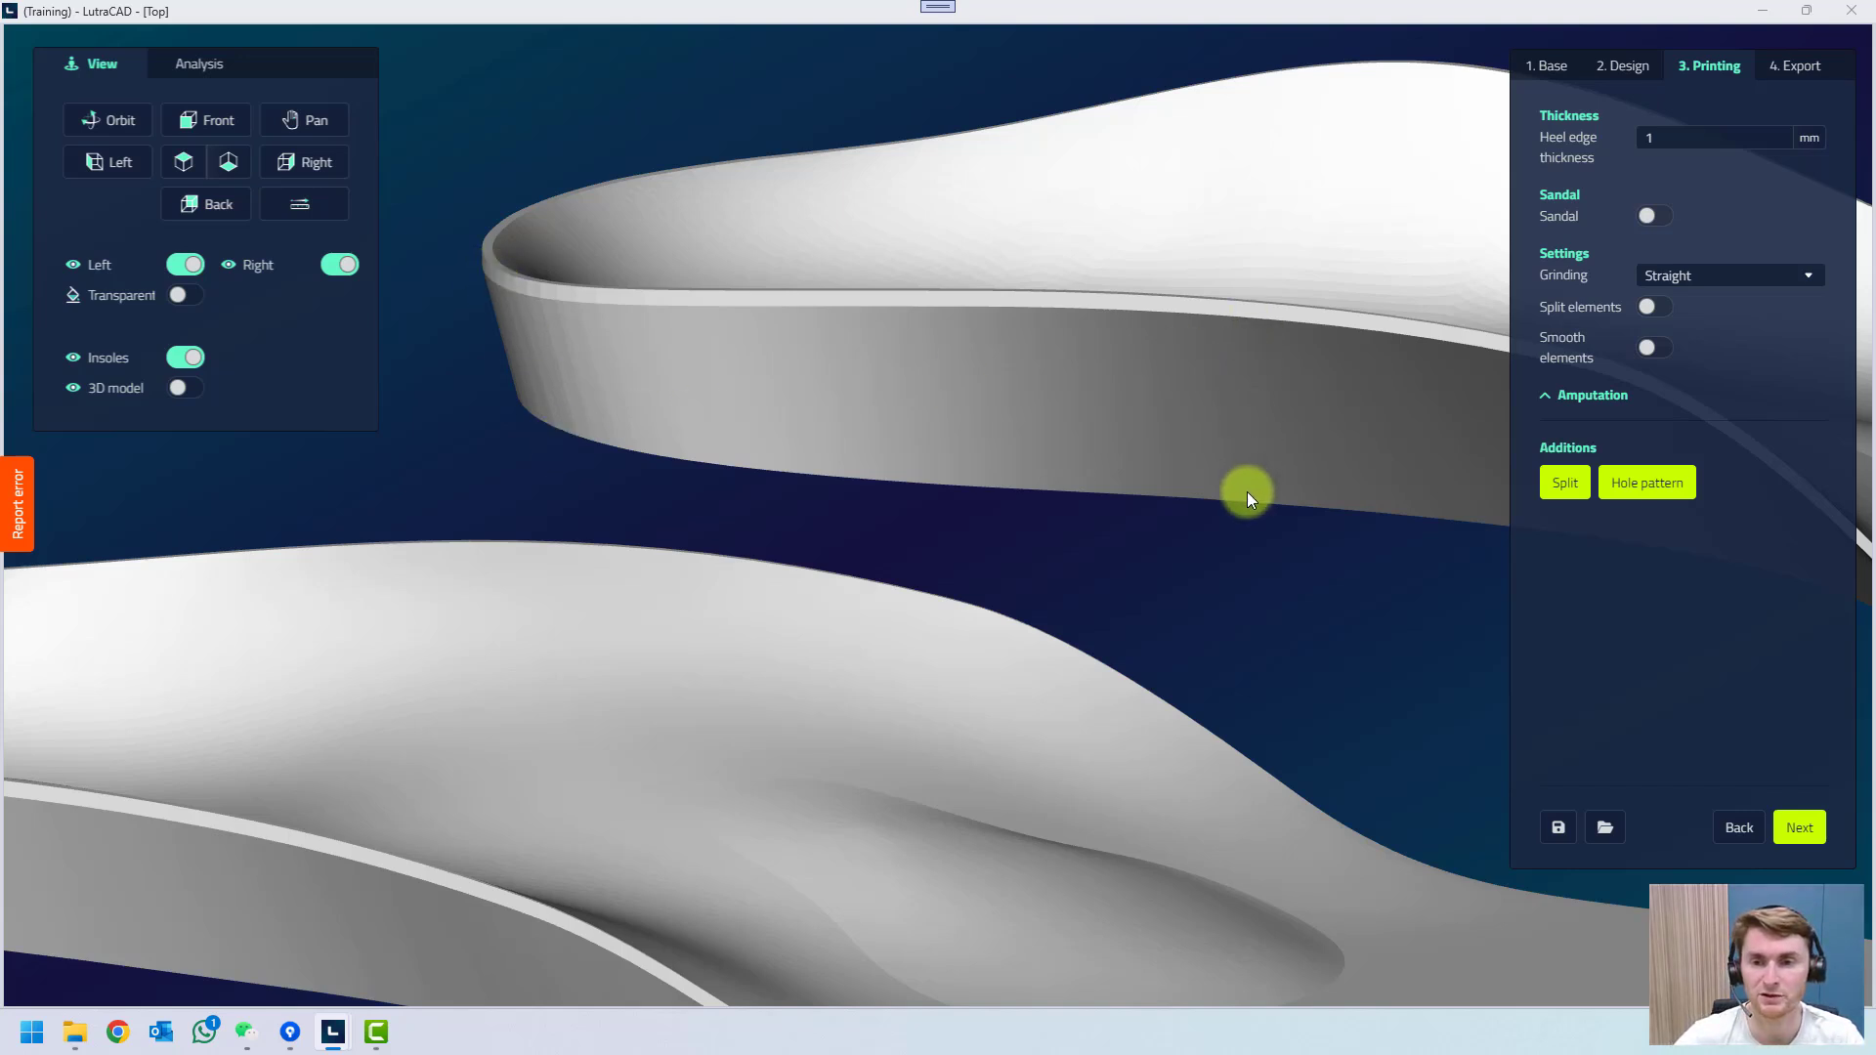
click(183, 161)
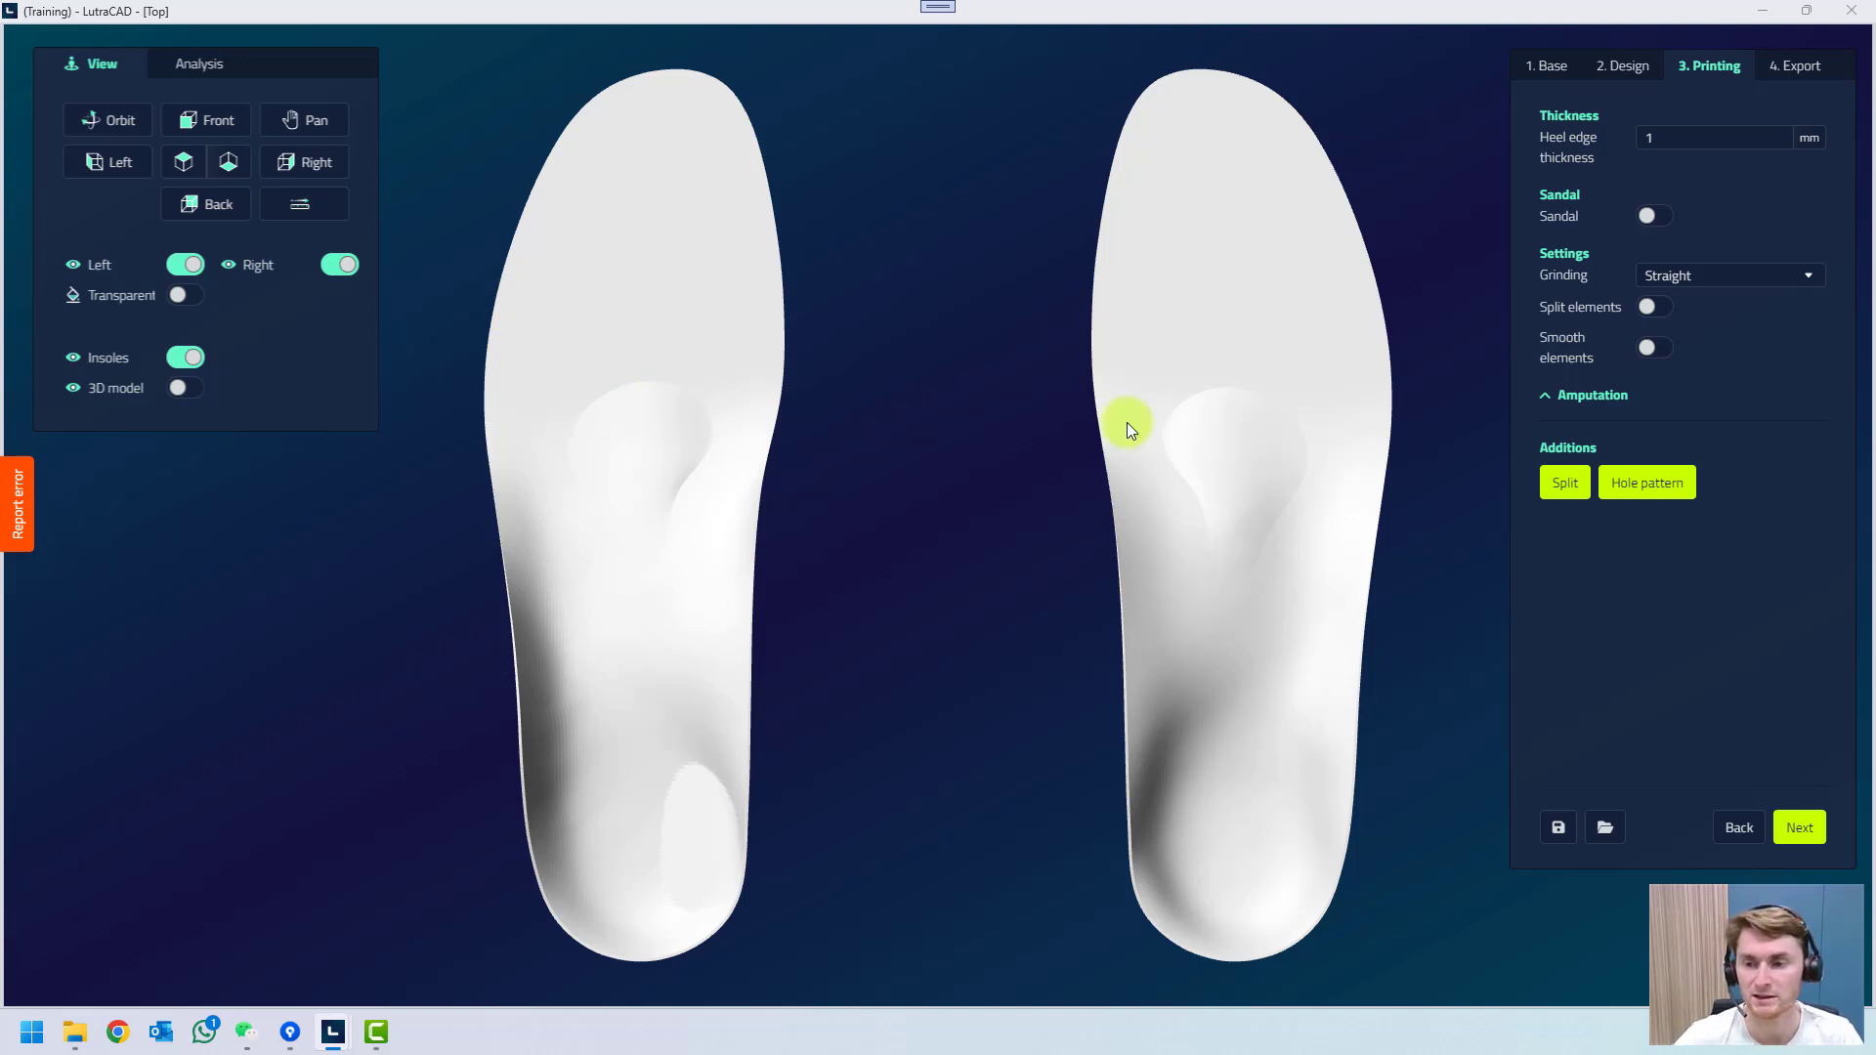
Proceed to the Export stage and try exporting the insoles as an STL file.
click(1803, 833)
click(1669, 225)
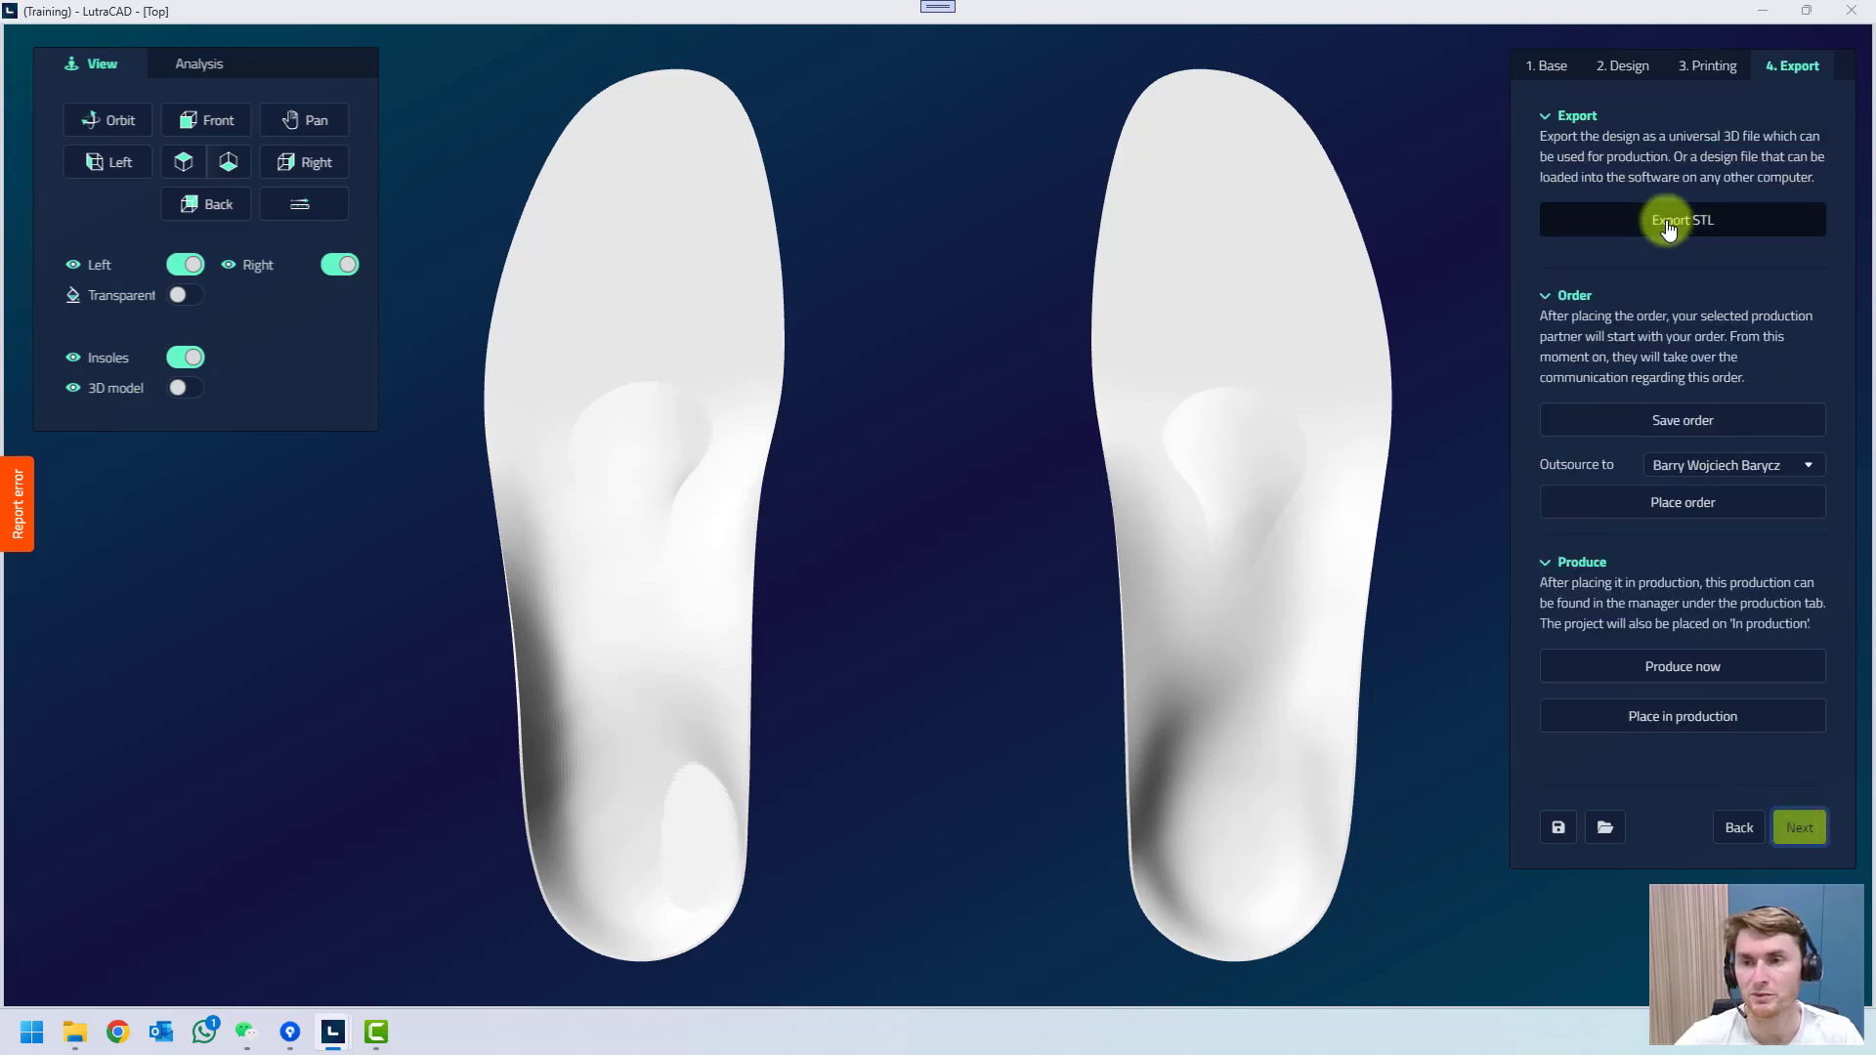
click(1720, 226)
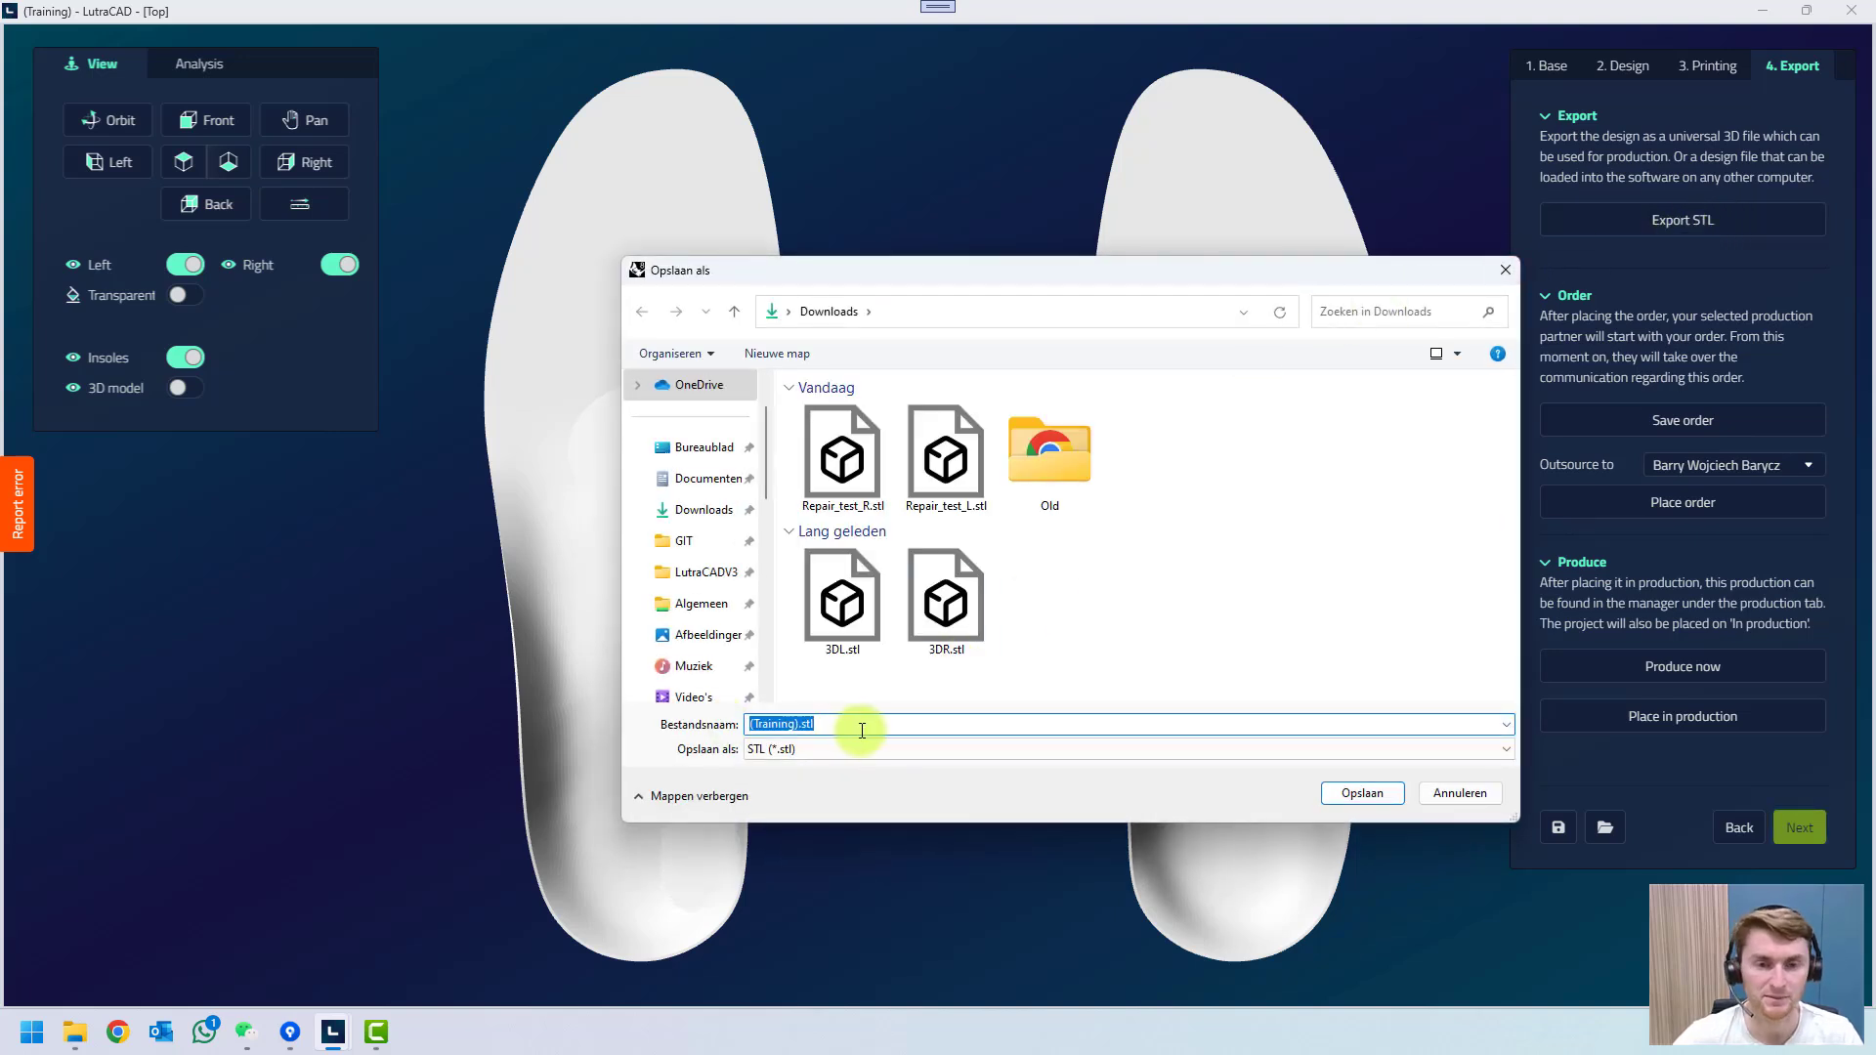
click(1460, 792)
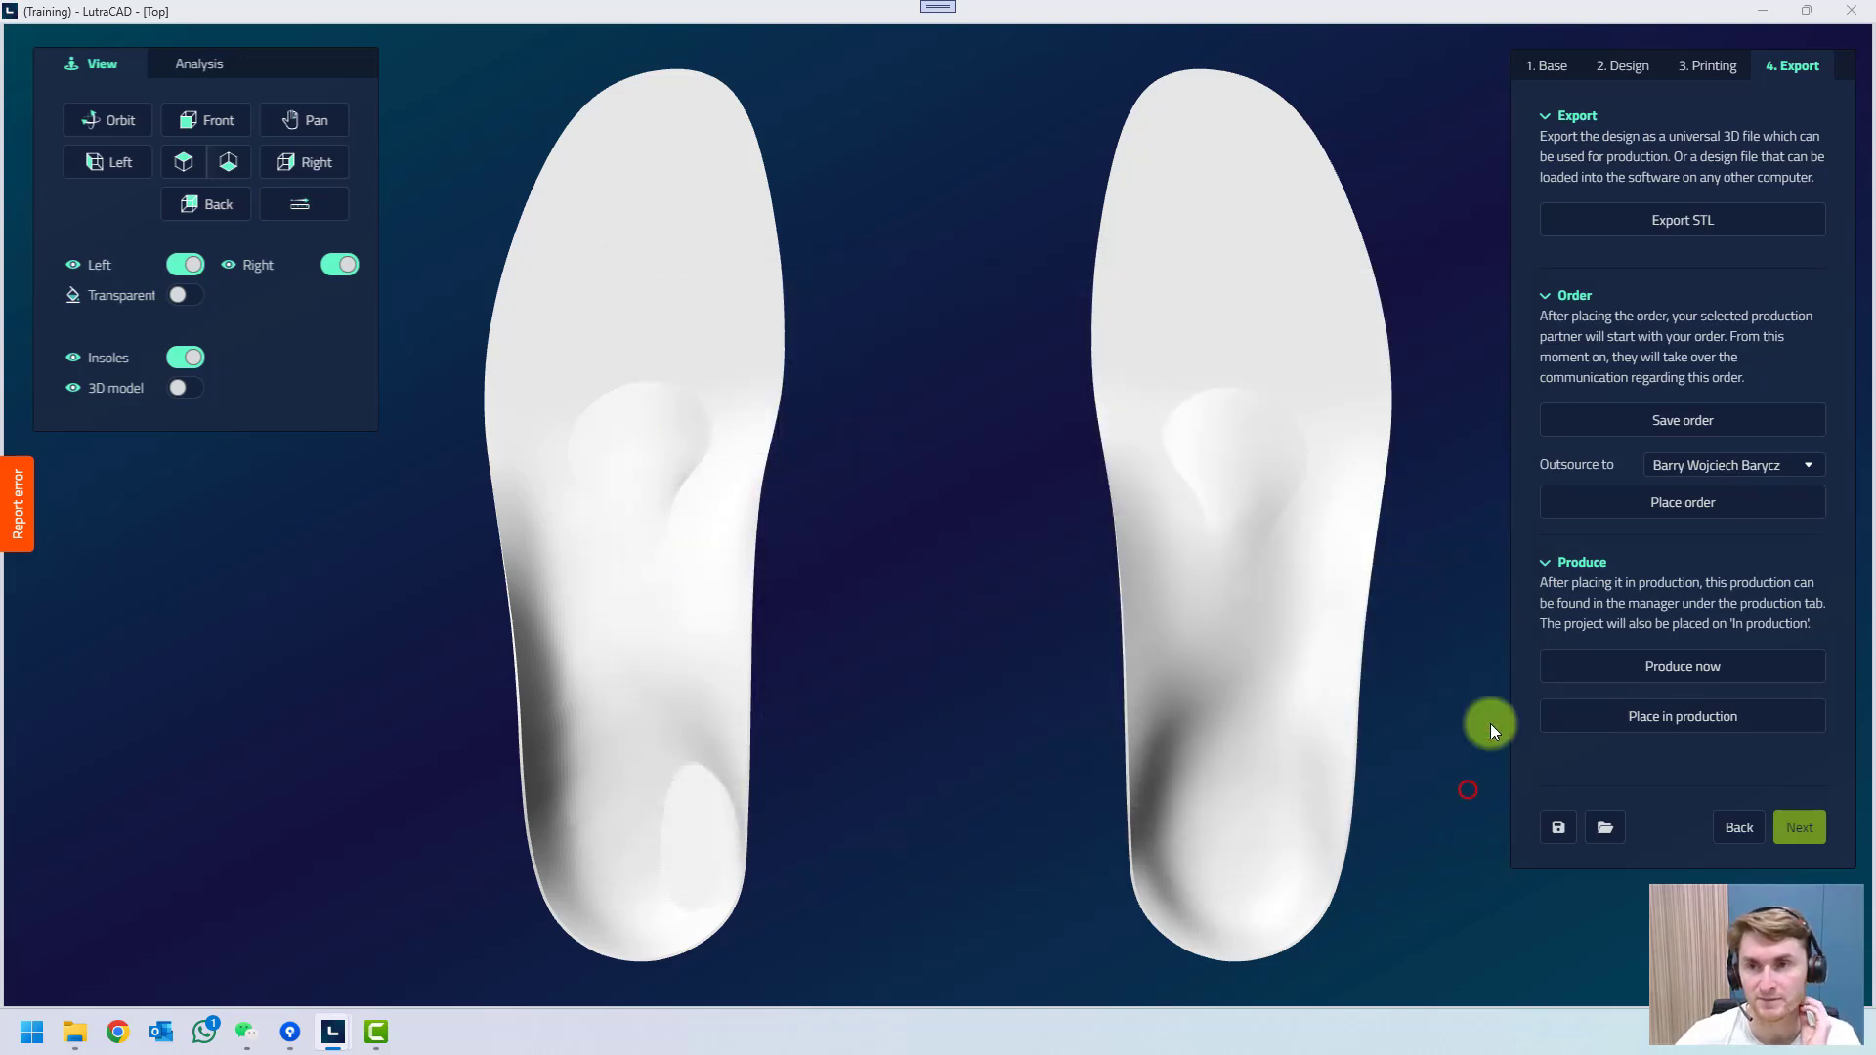
Return to the Printing stage and review the hardness options available for the whole left insole.
click(1698, 71)
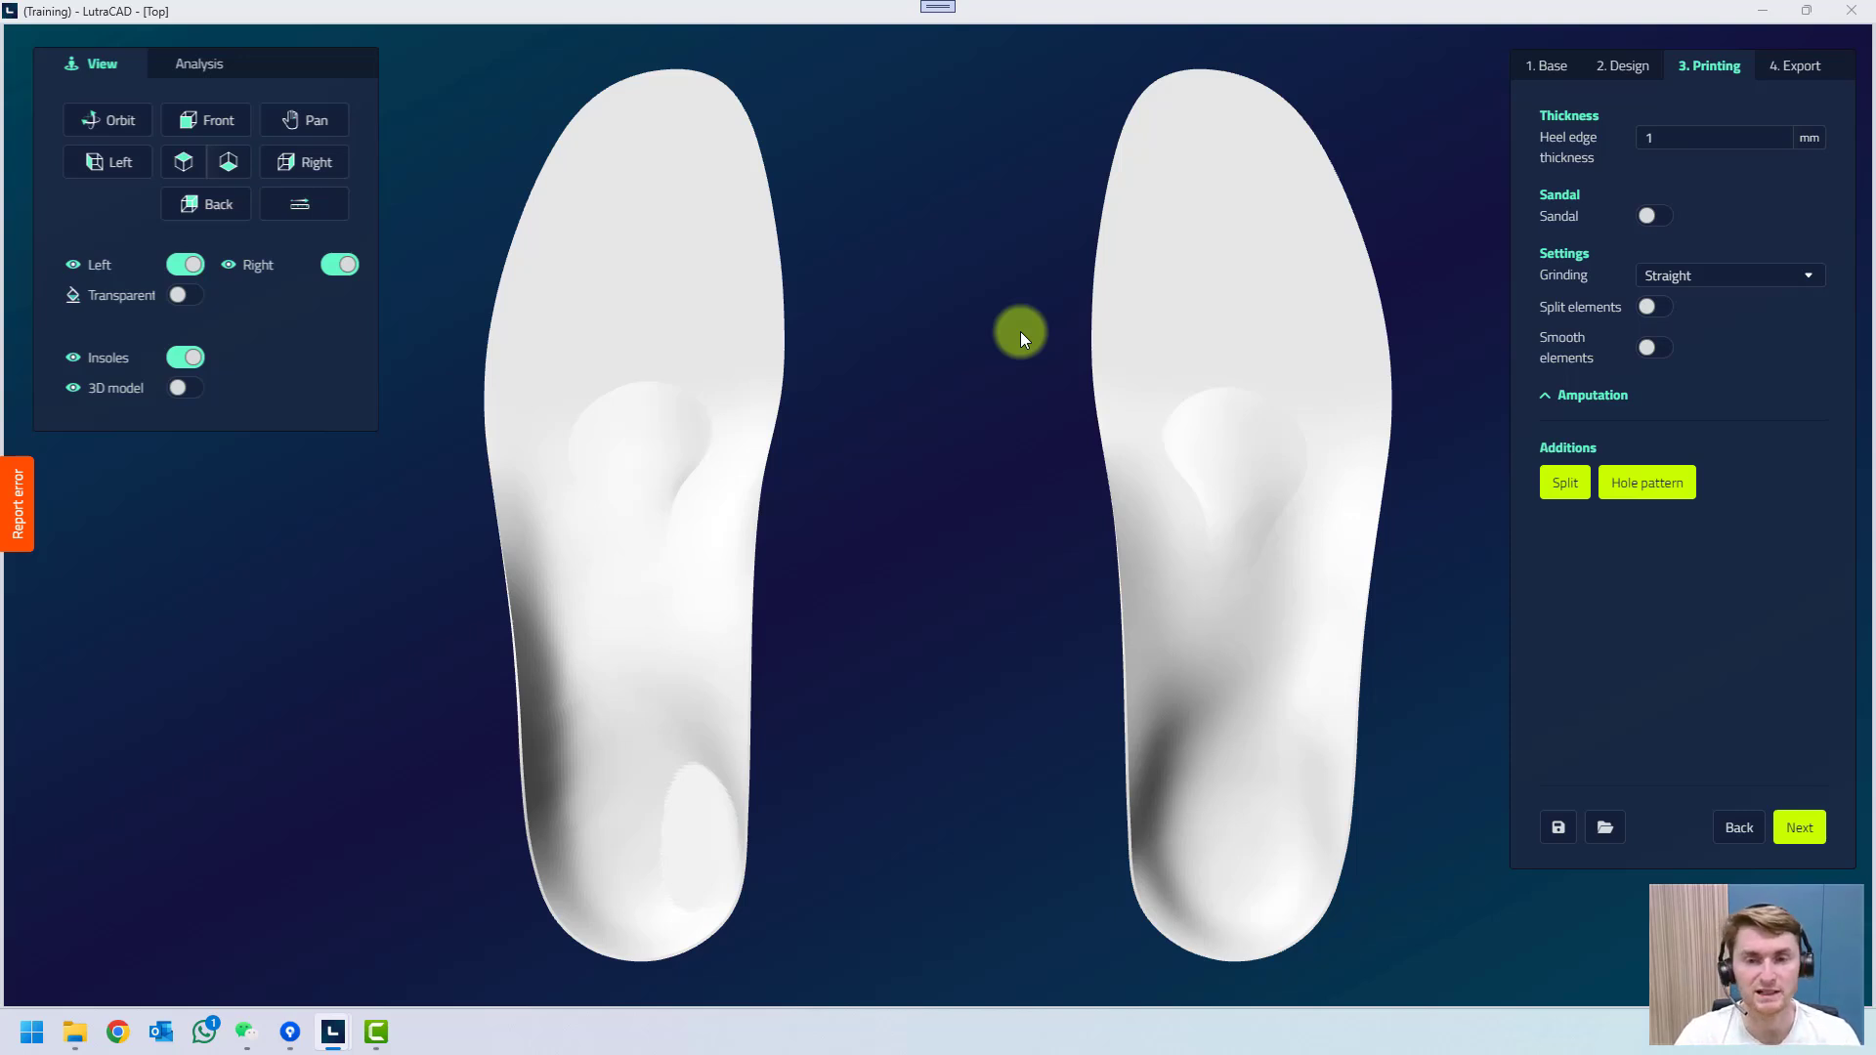
click(689, 281)
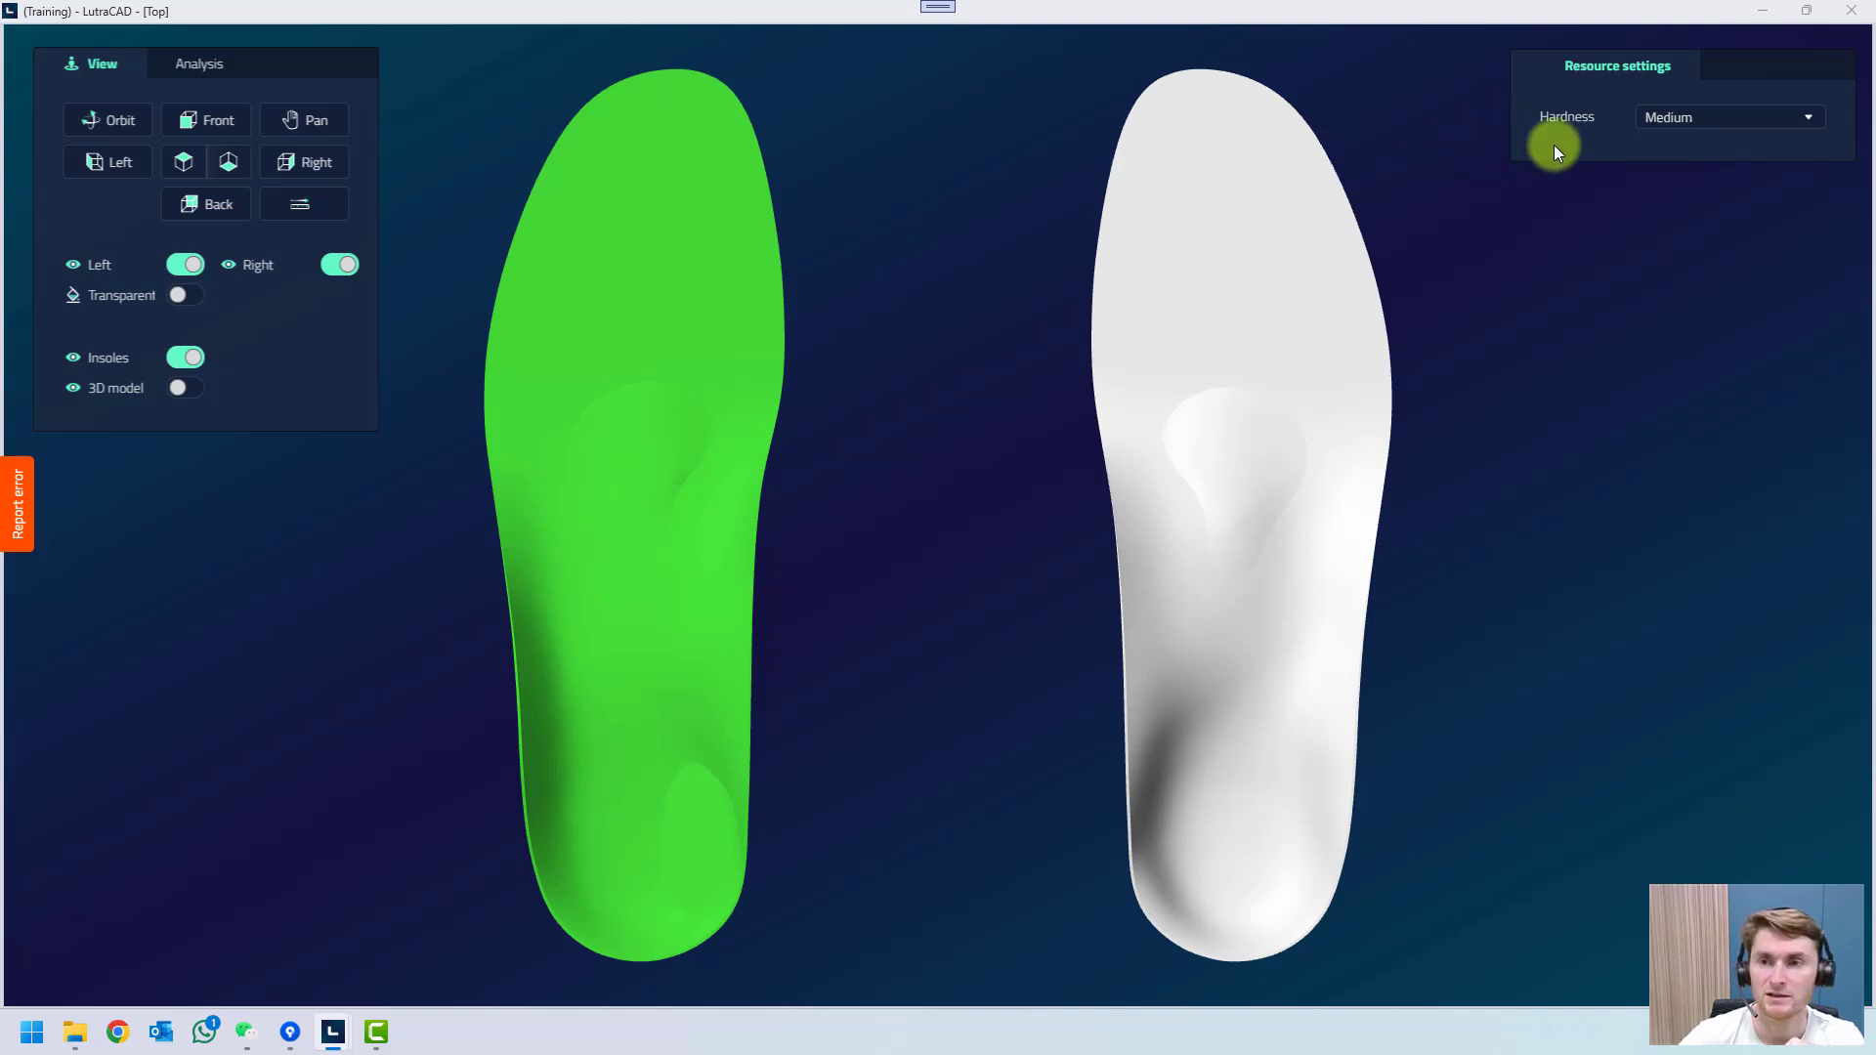
click(1668, 121)
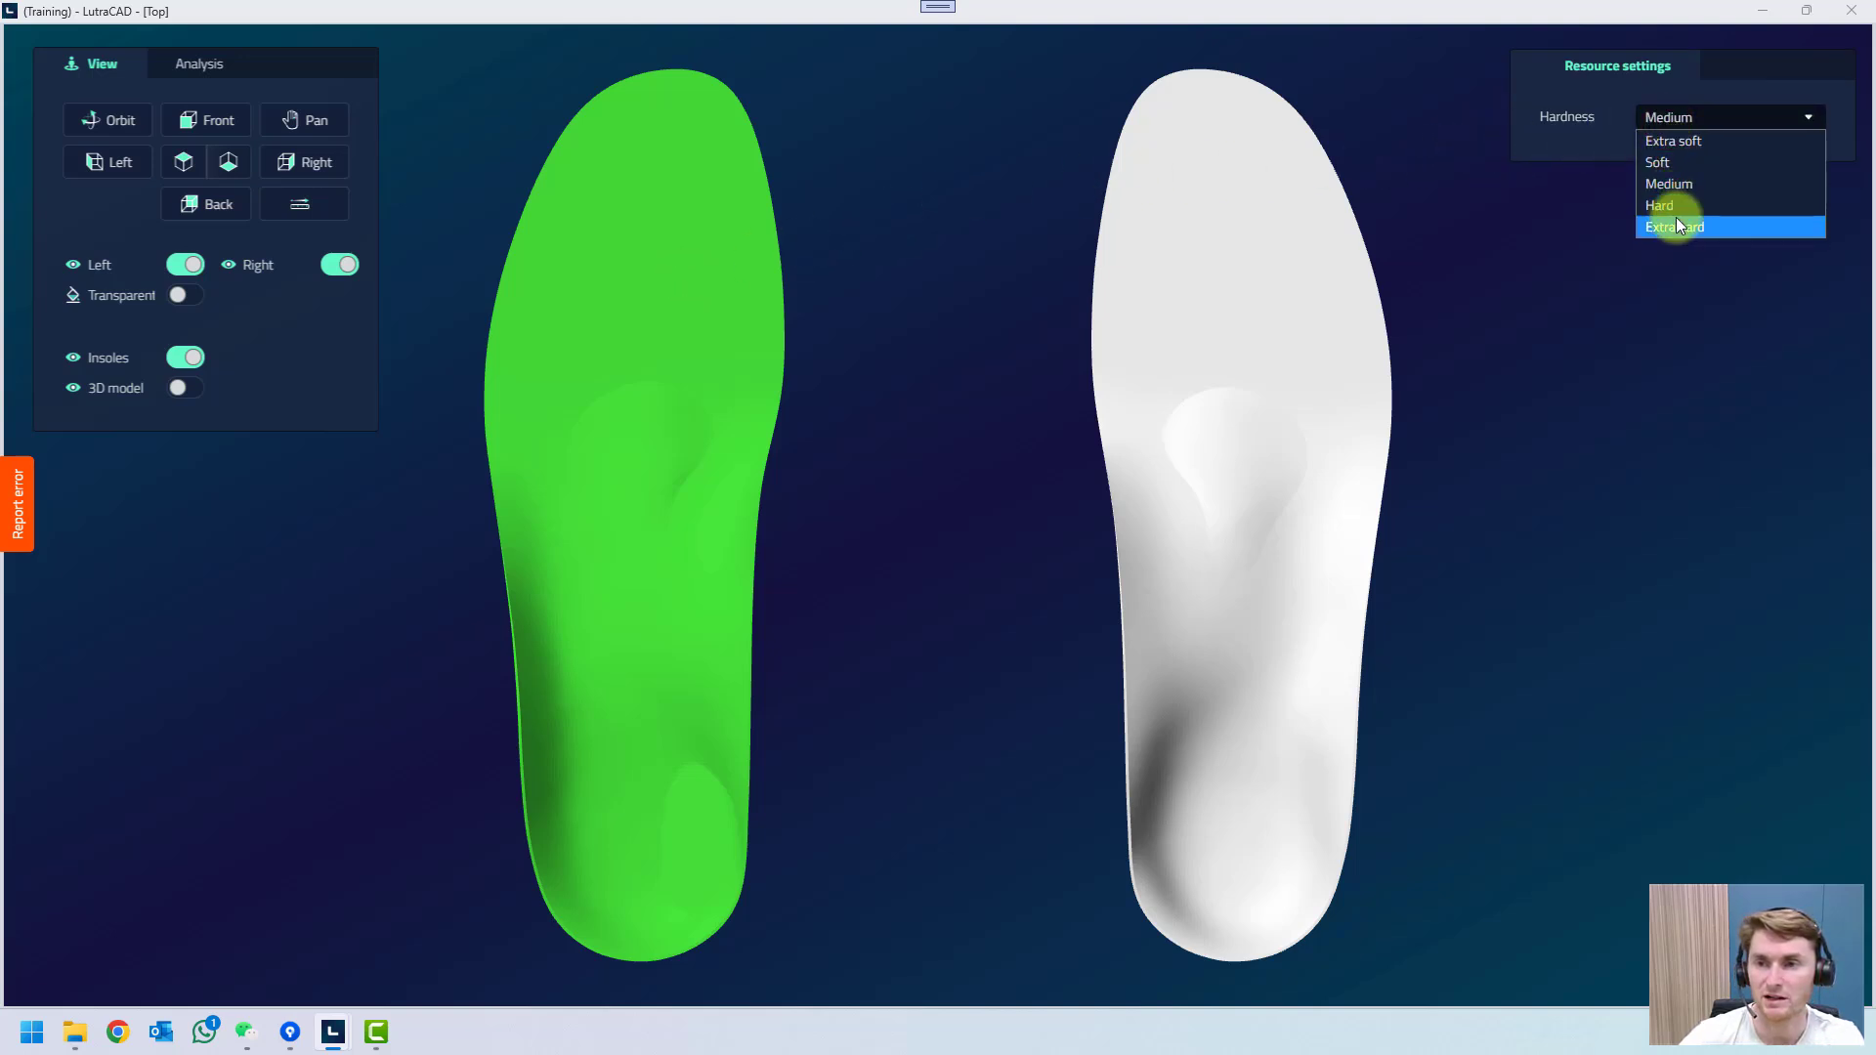
click(1674, 114)
click(1397, 120)
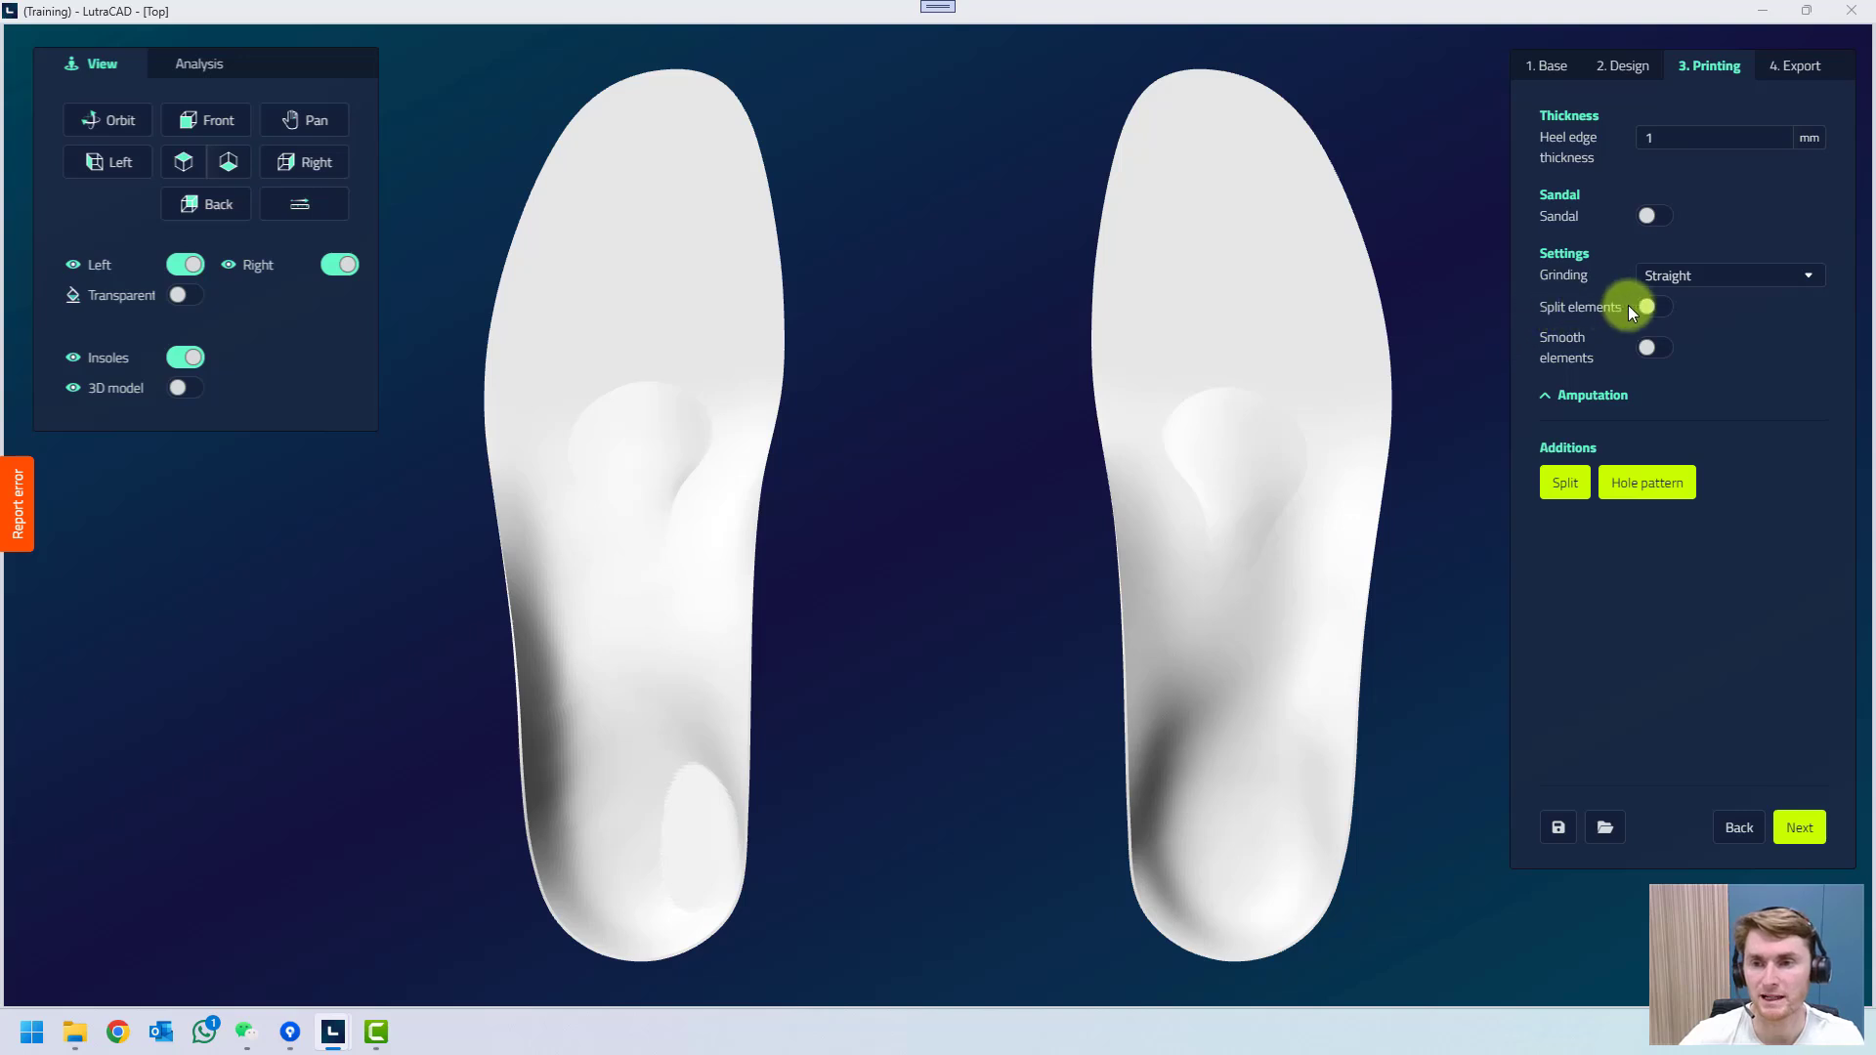
Enable Split elements in the printing settings and set the left insole's metatarsal pad hardness to Soft.
click(1129, 429)
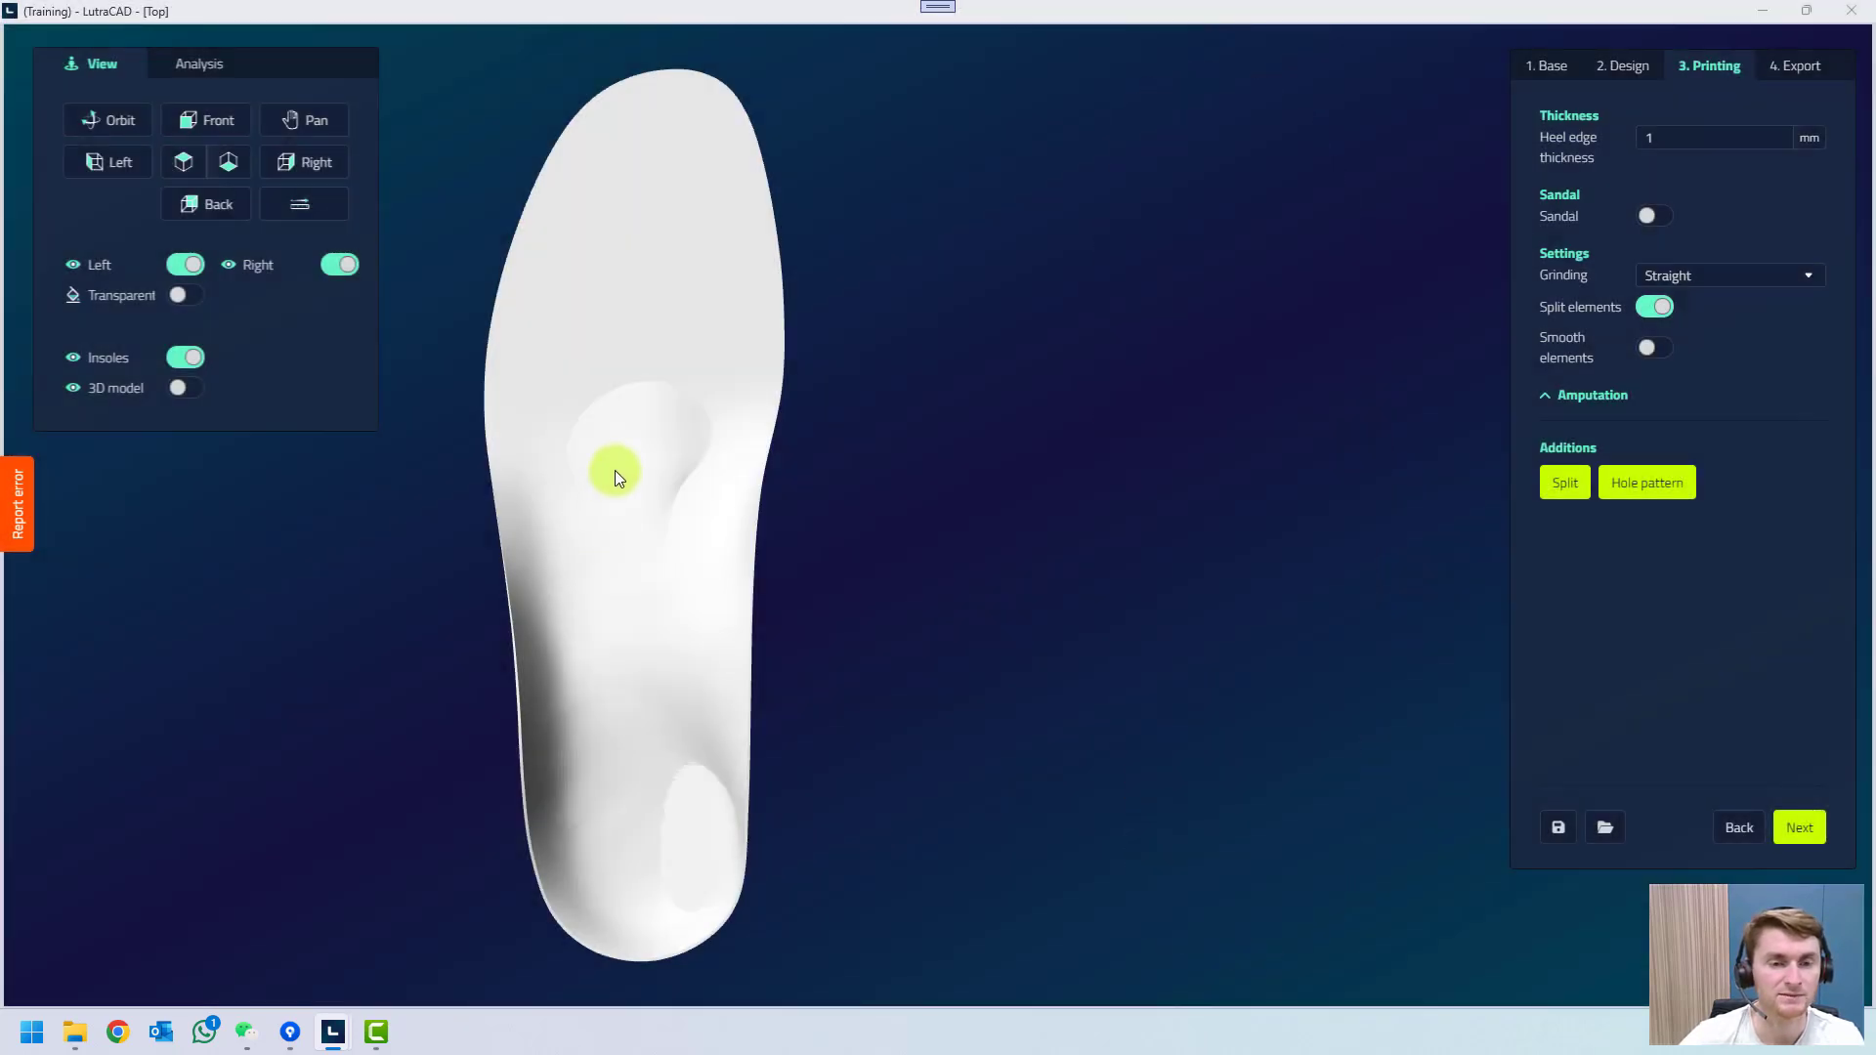
click(616, 472)
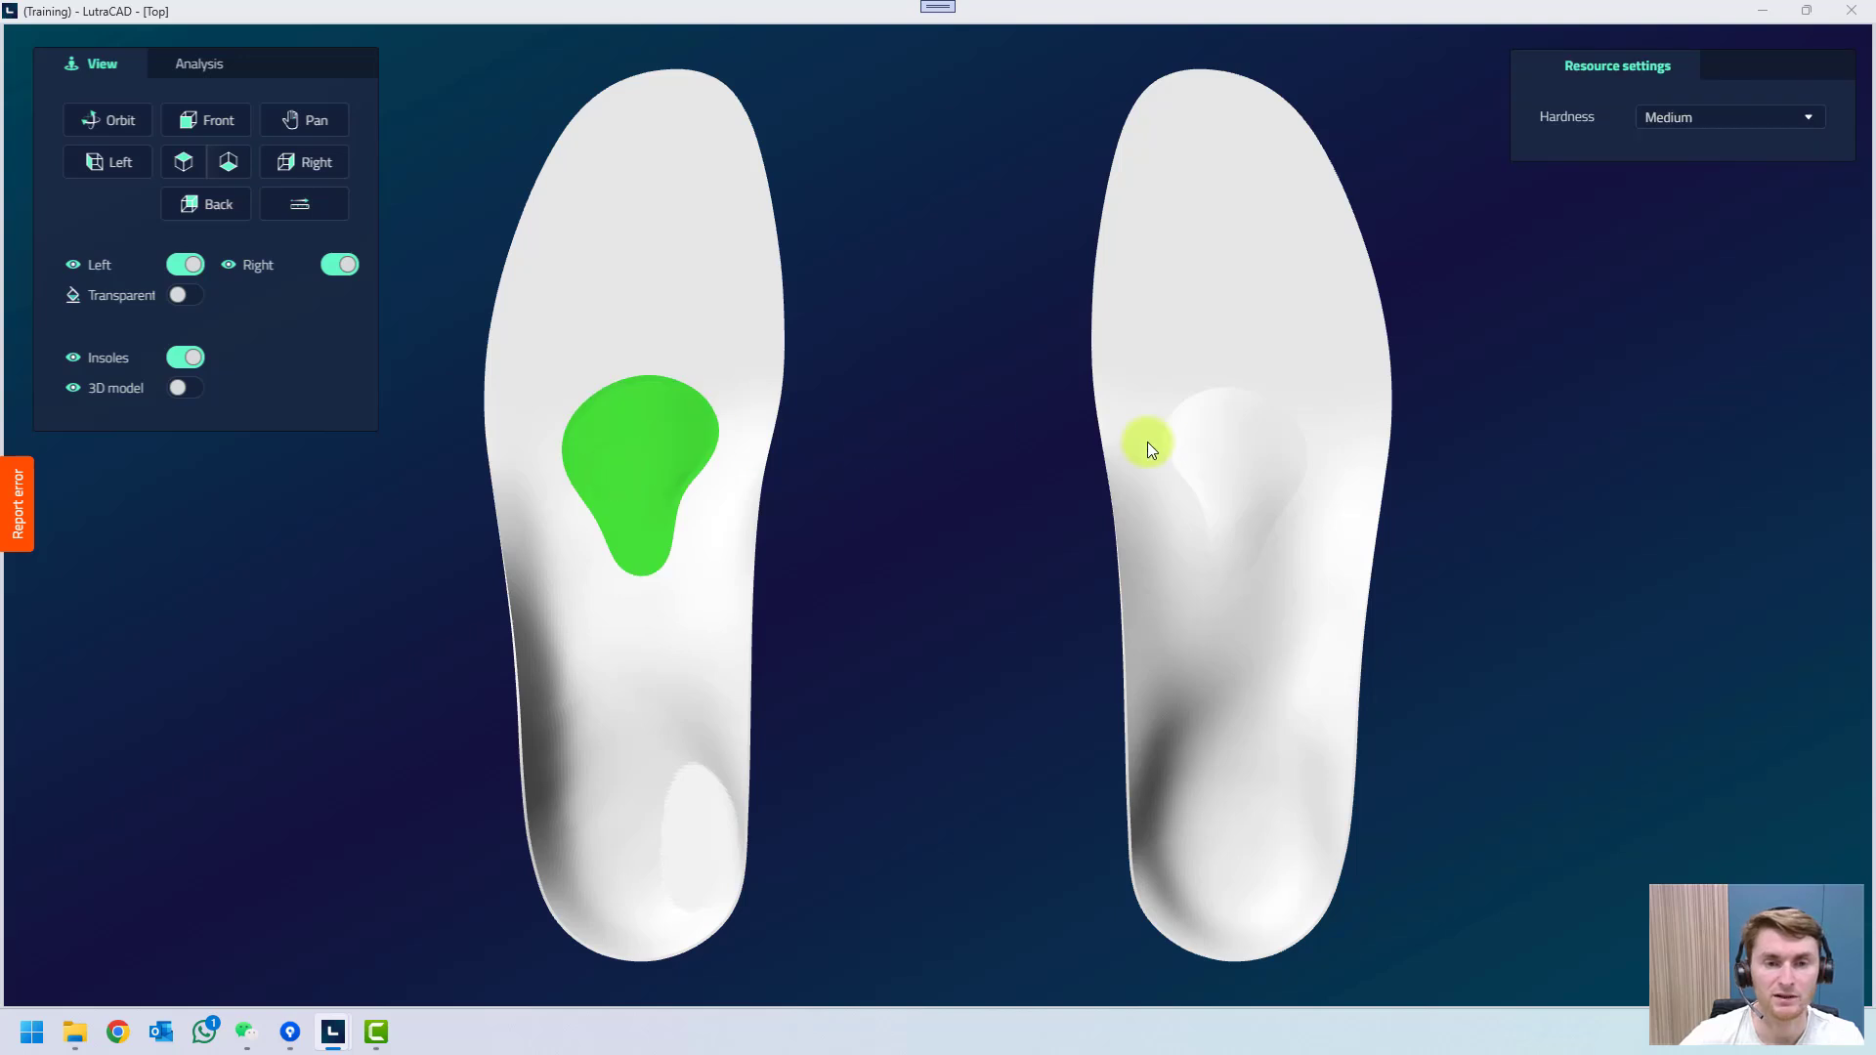
click(1664, 137)
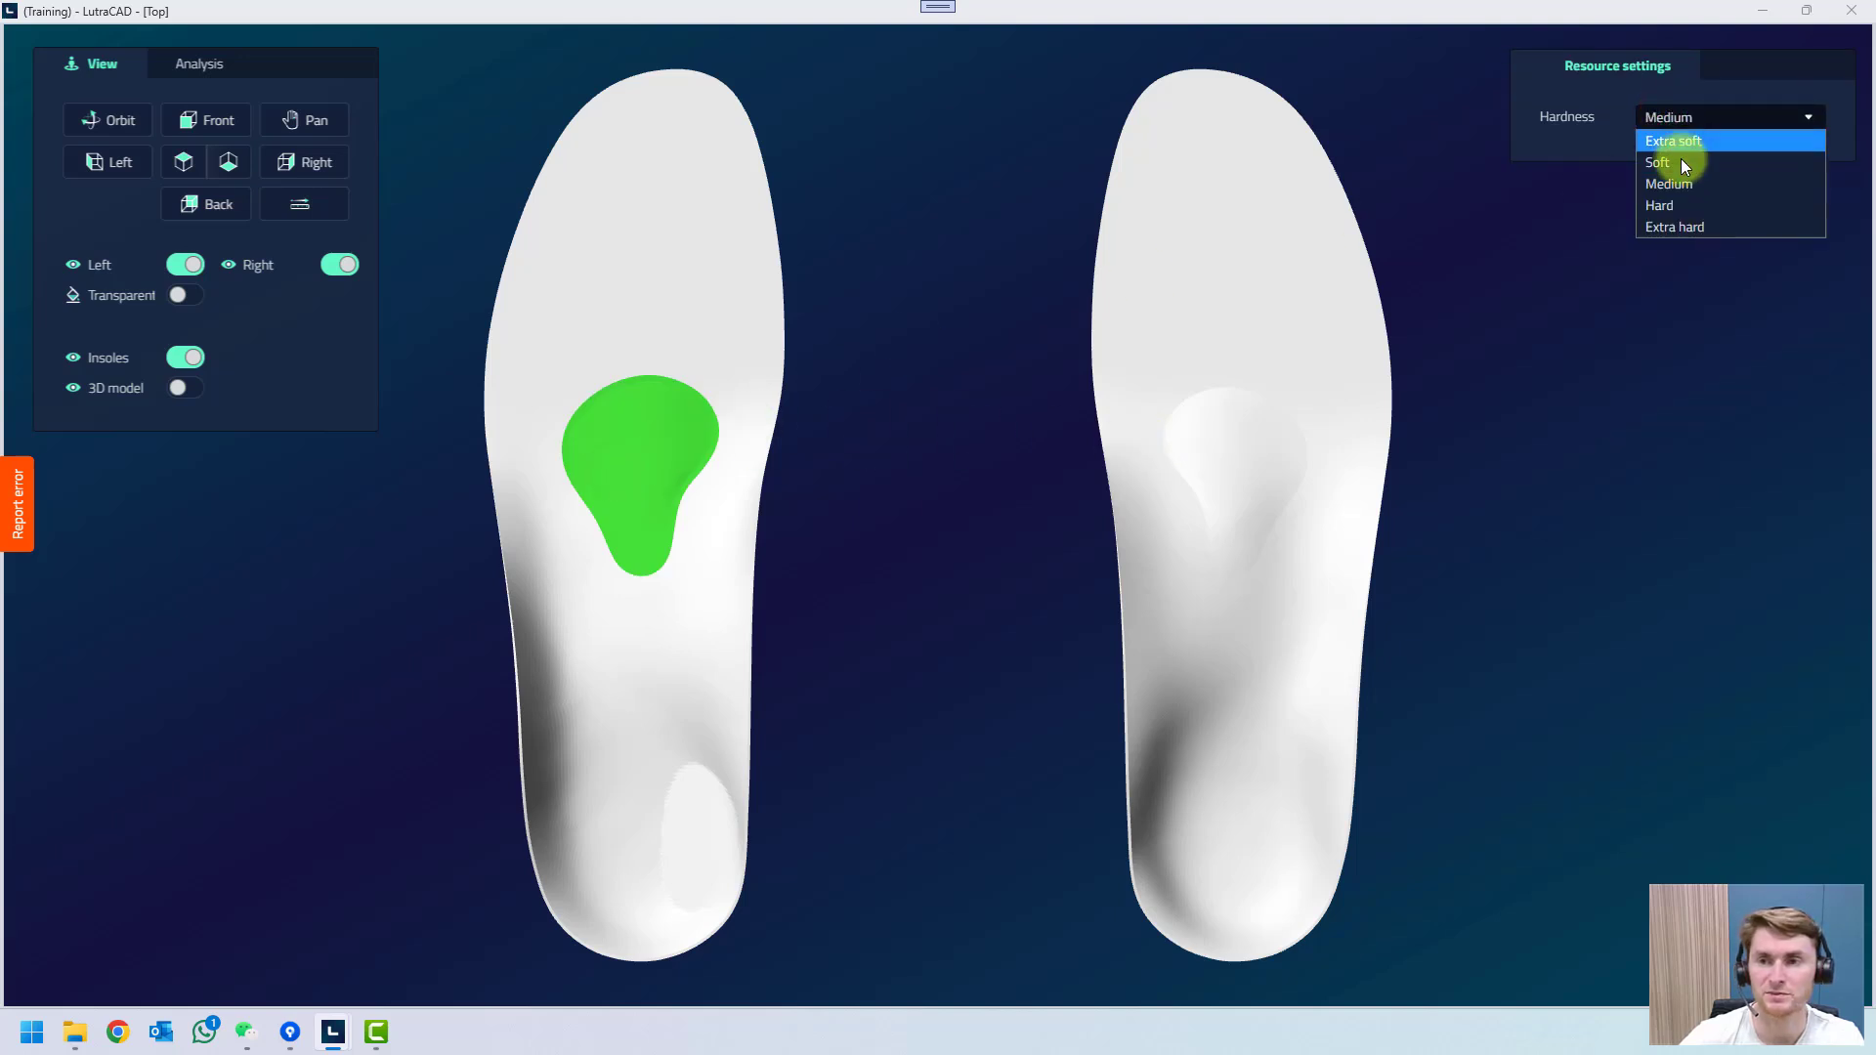
click(1677, 158)
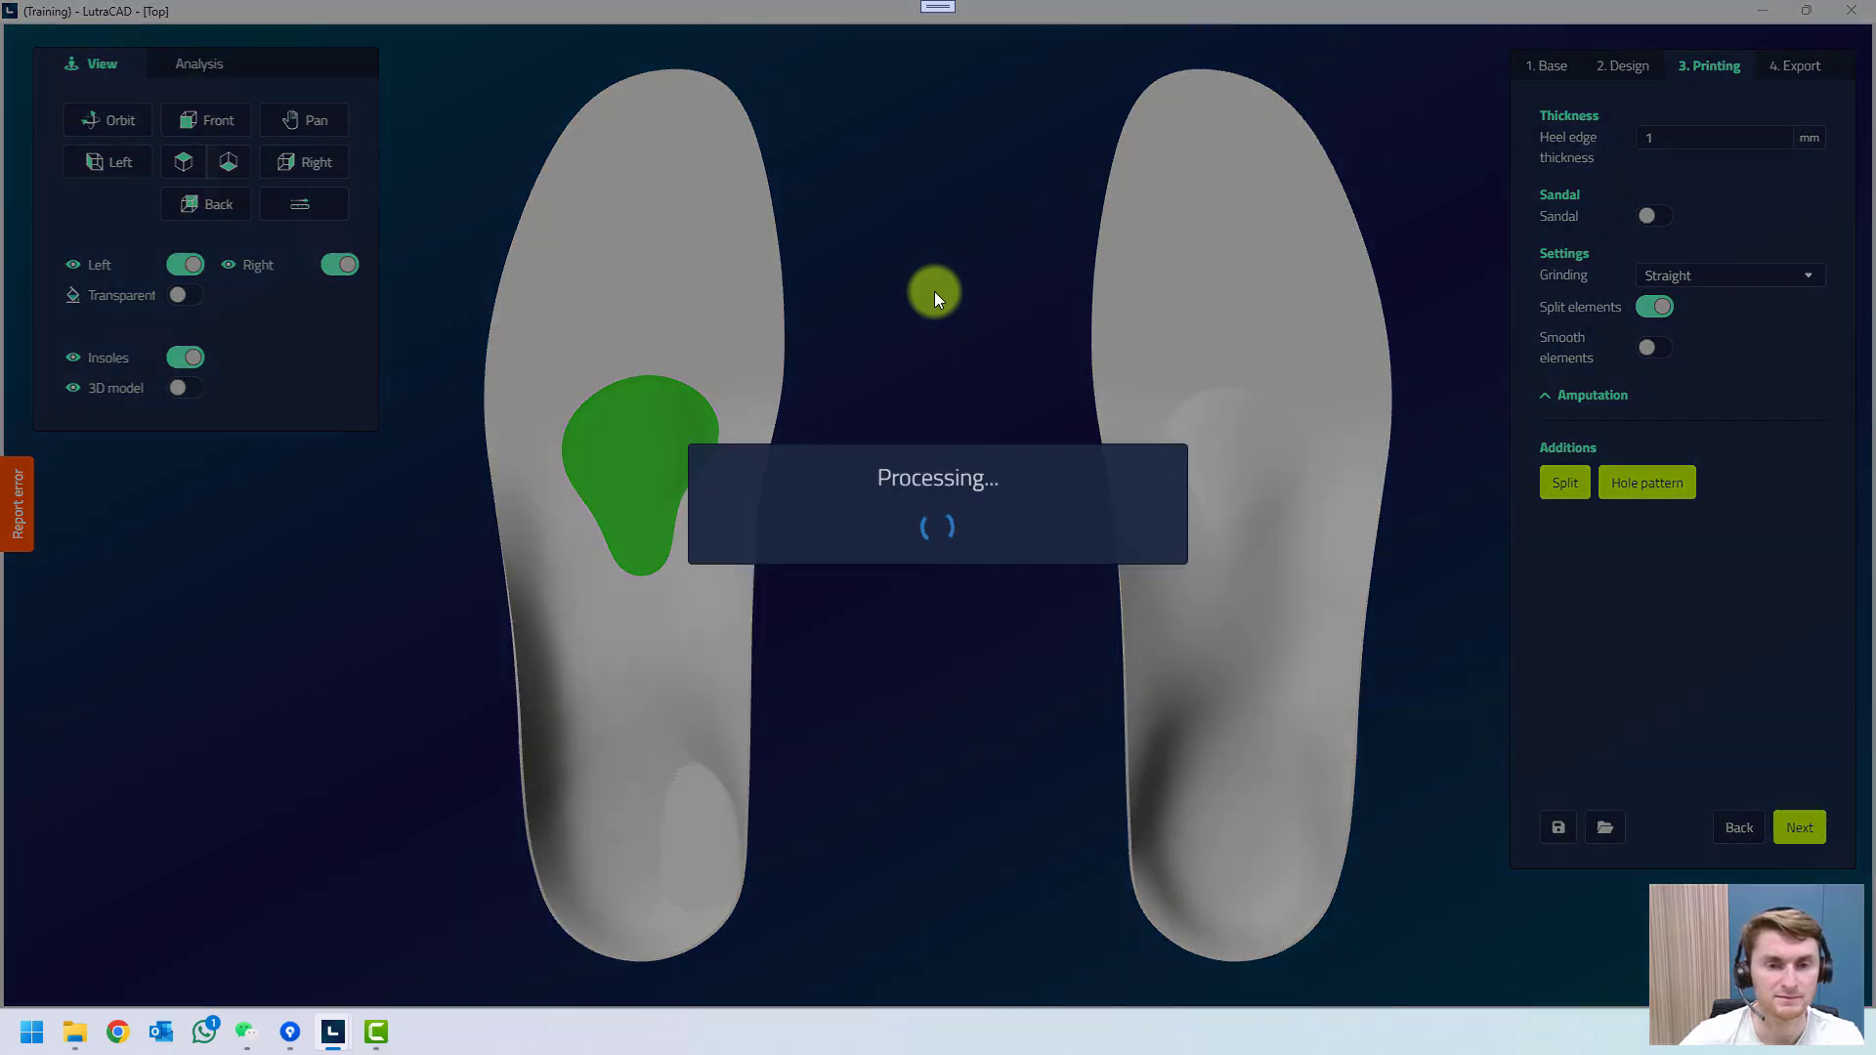
click(934, 291)
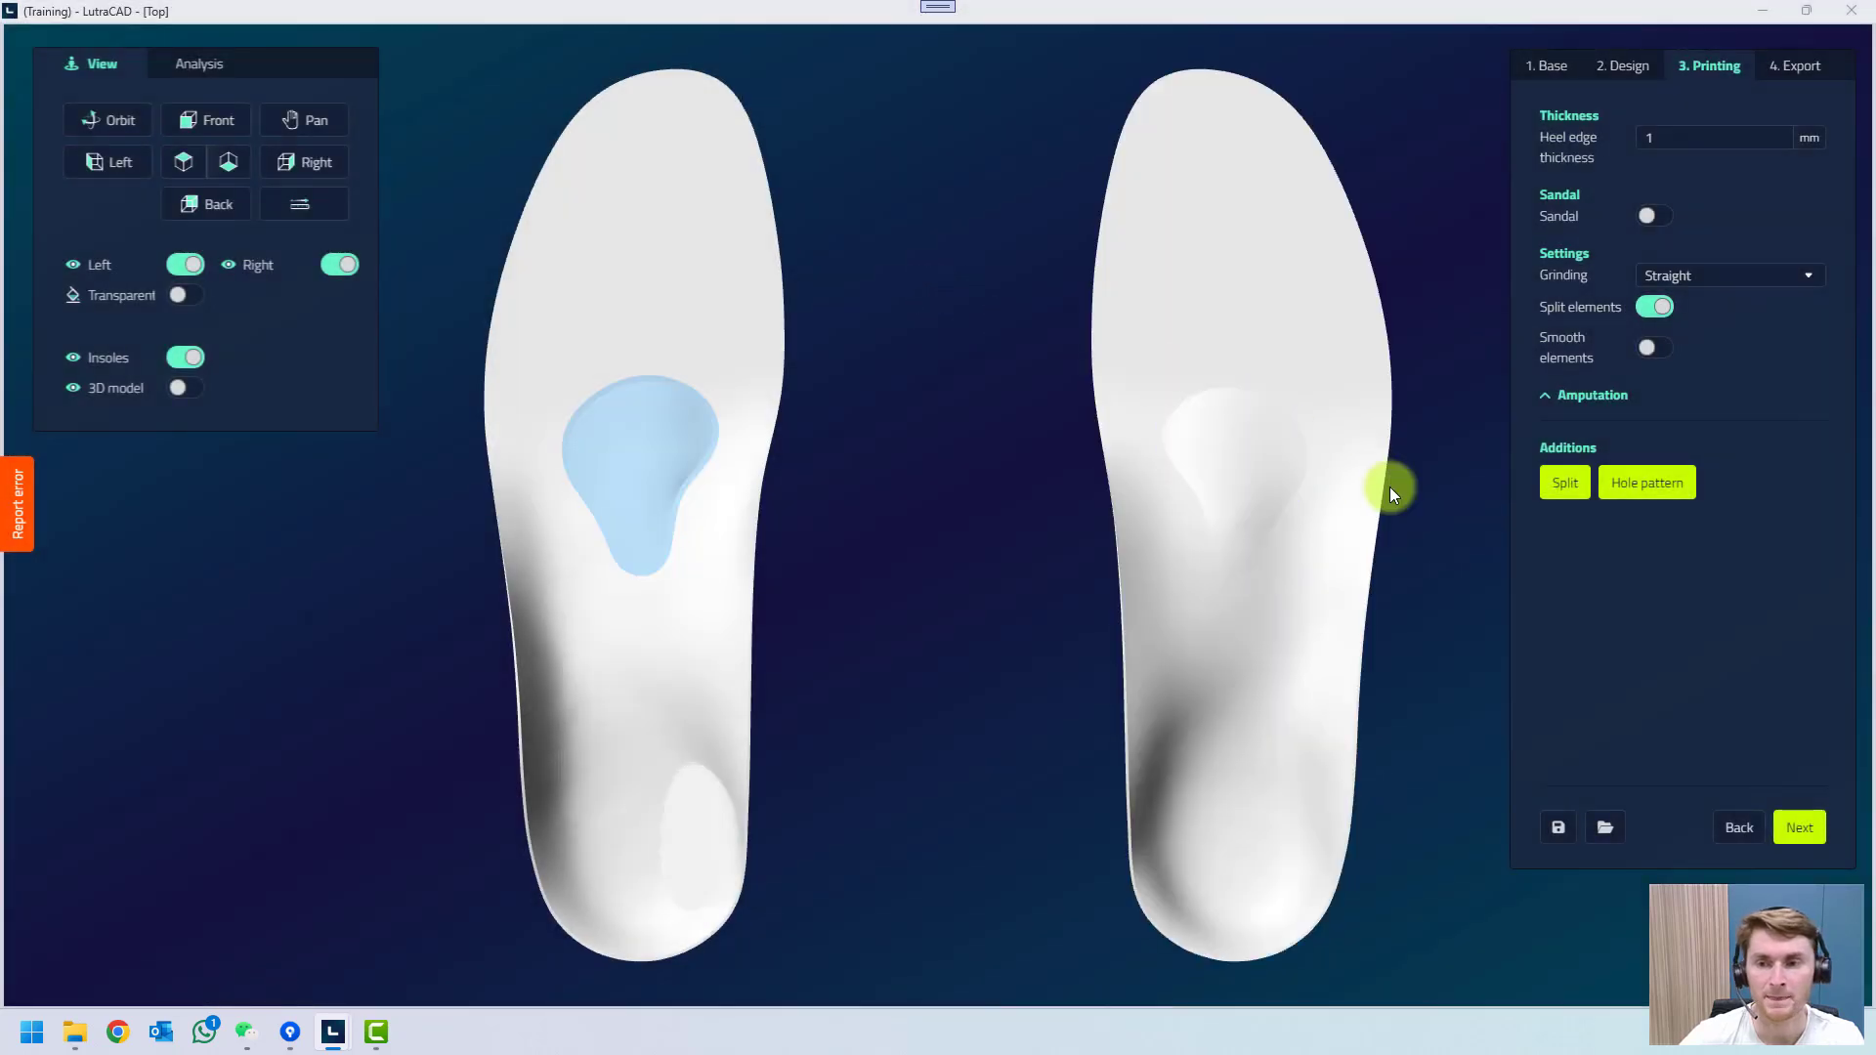
Add a split to the left insole with a diagonal line across it between the pad and the heel.
click(1562, 484)
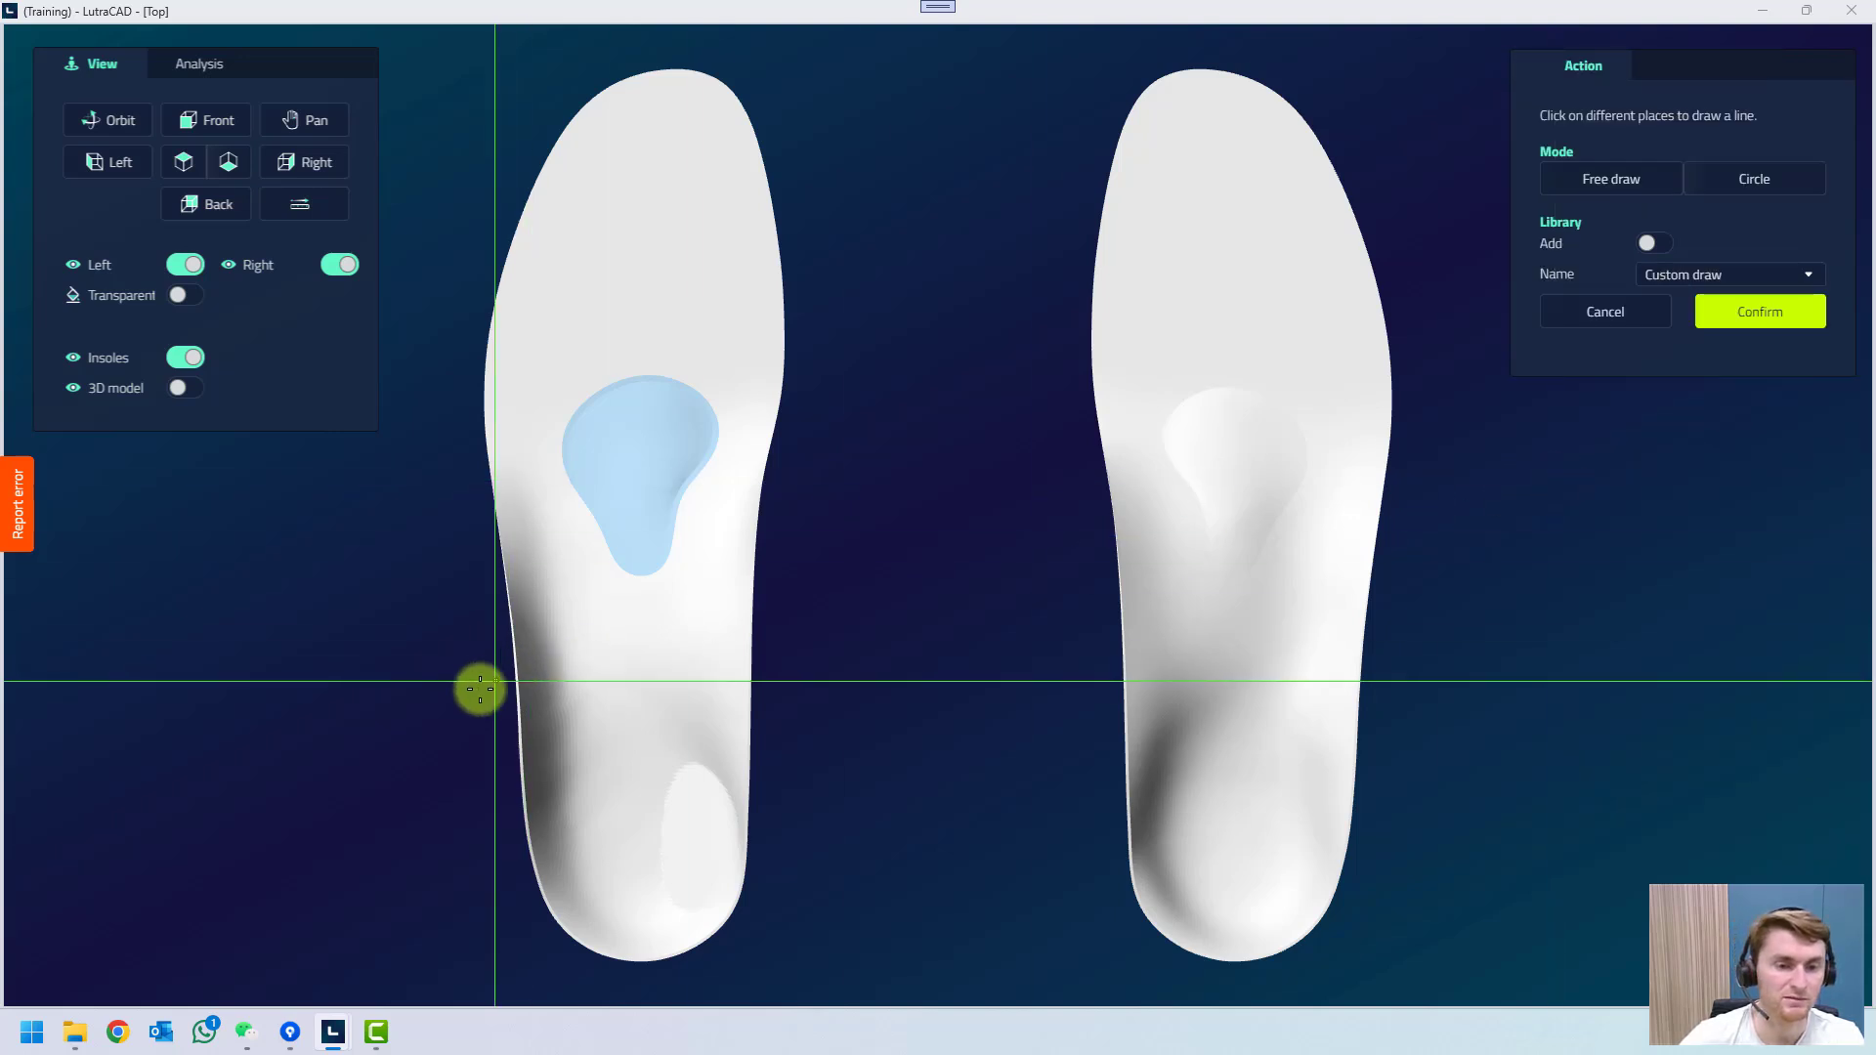
click(315, 763)
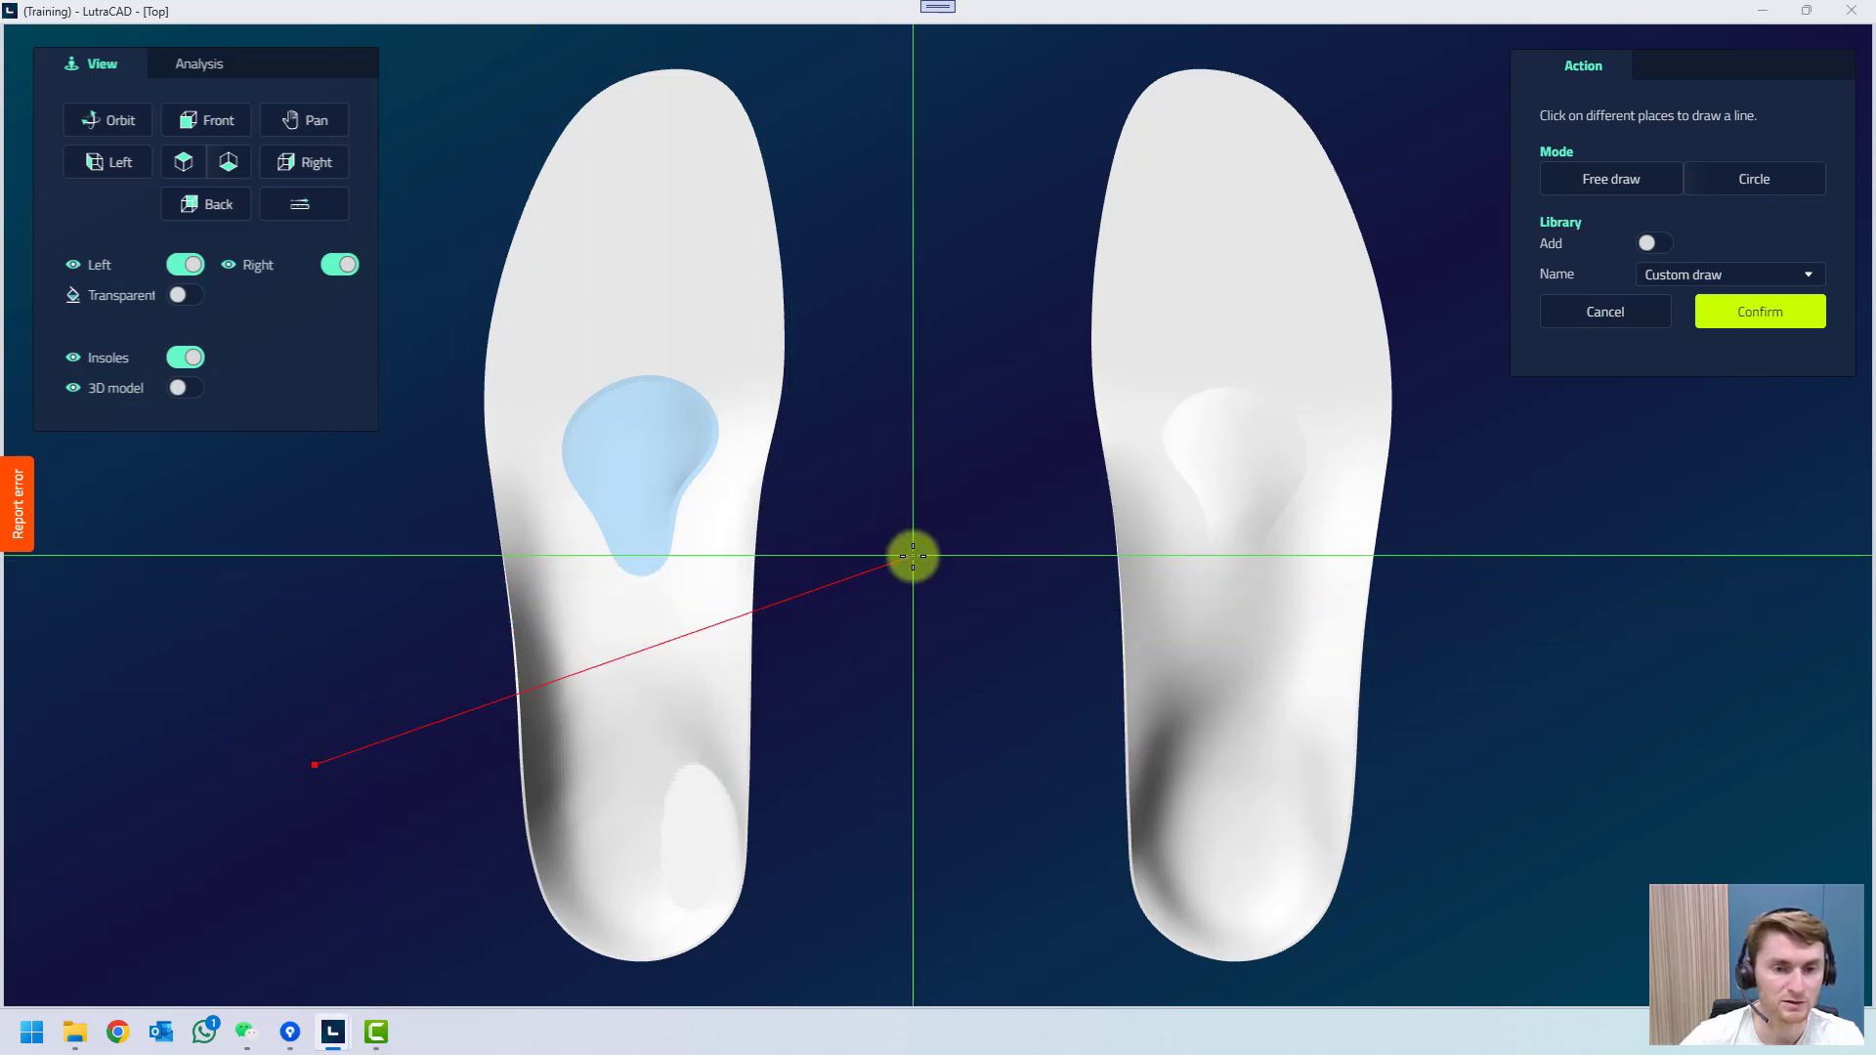
click(937, 519)
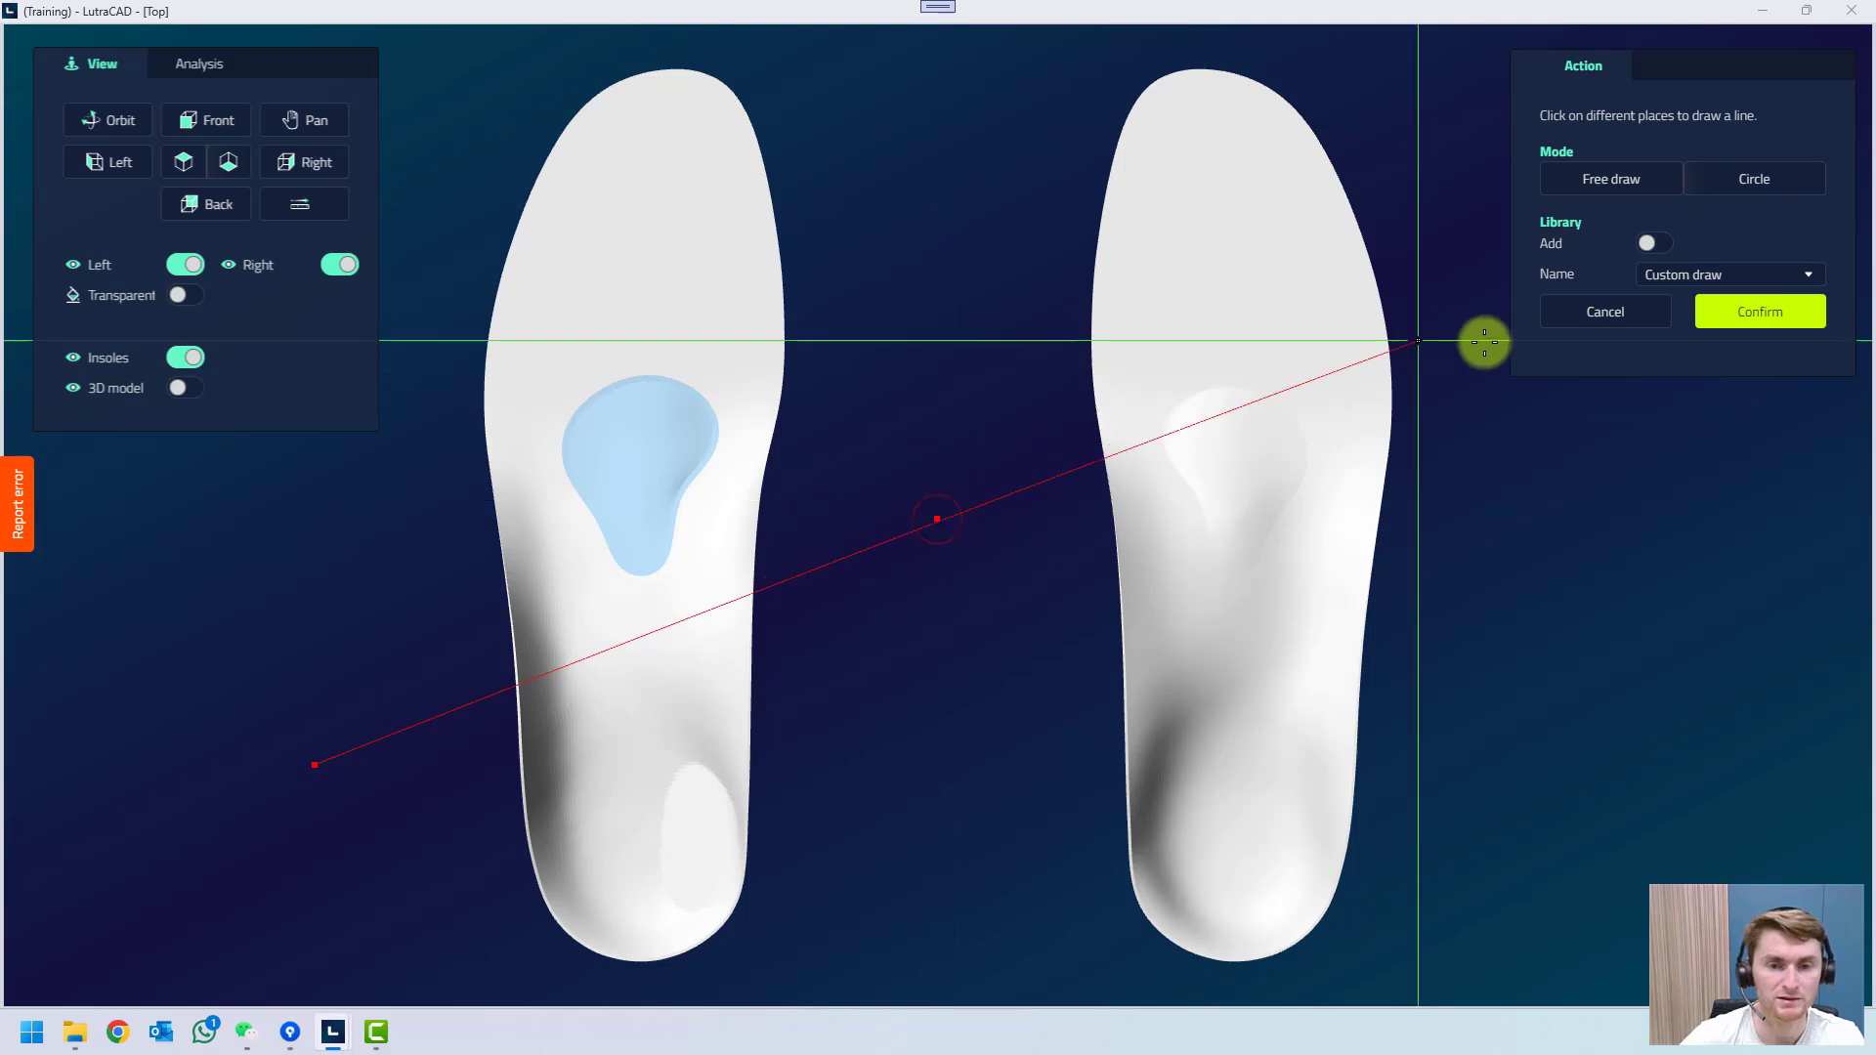
click(1762, 313)
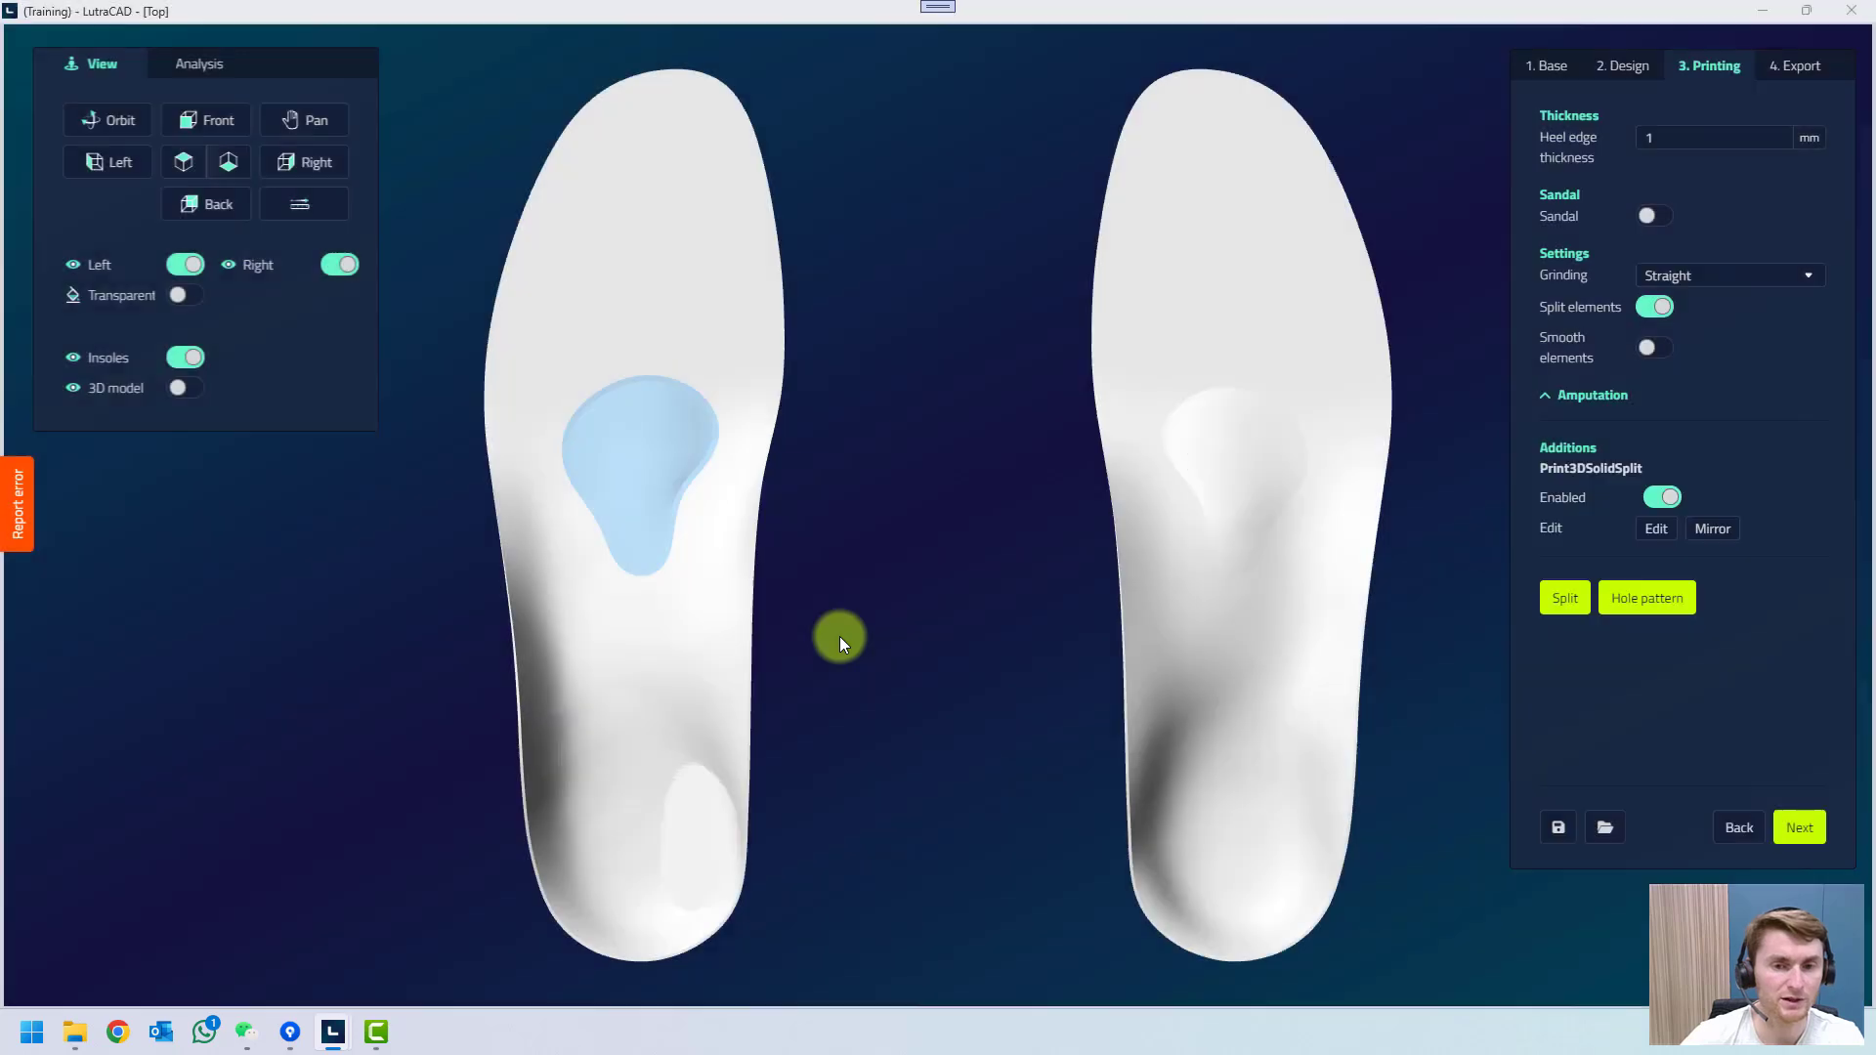
Set the hardness of the left insole's split-off heel part to Hard.
click(714, 695)
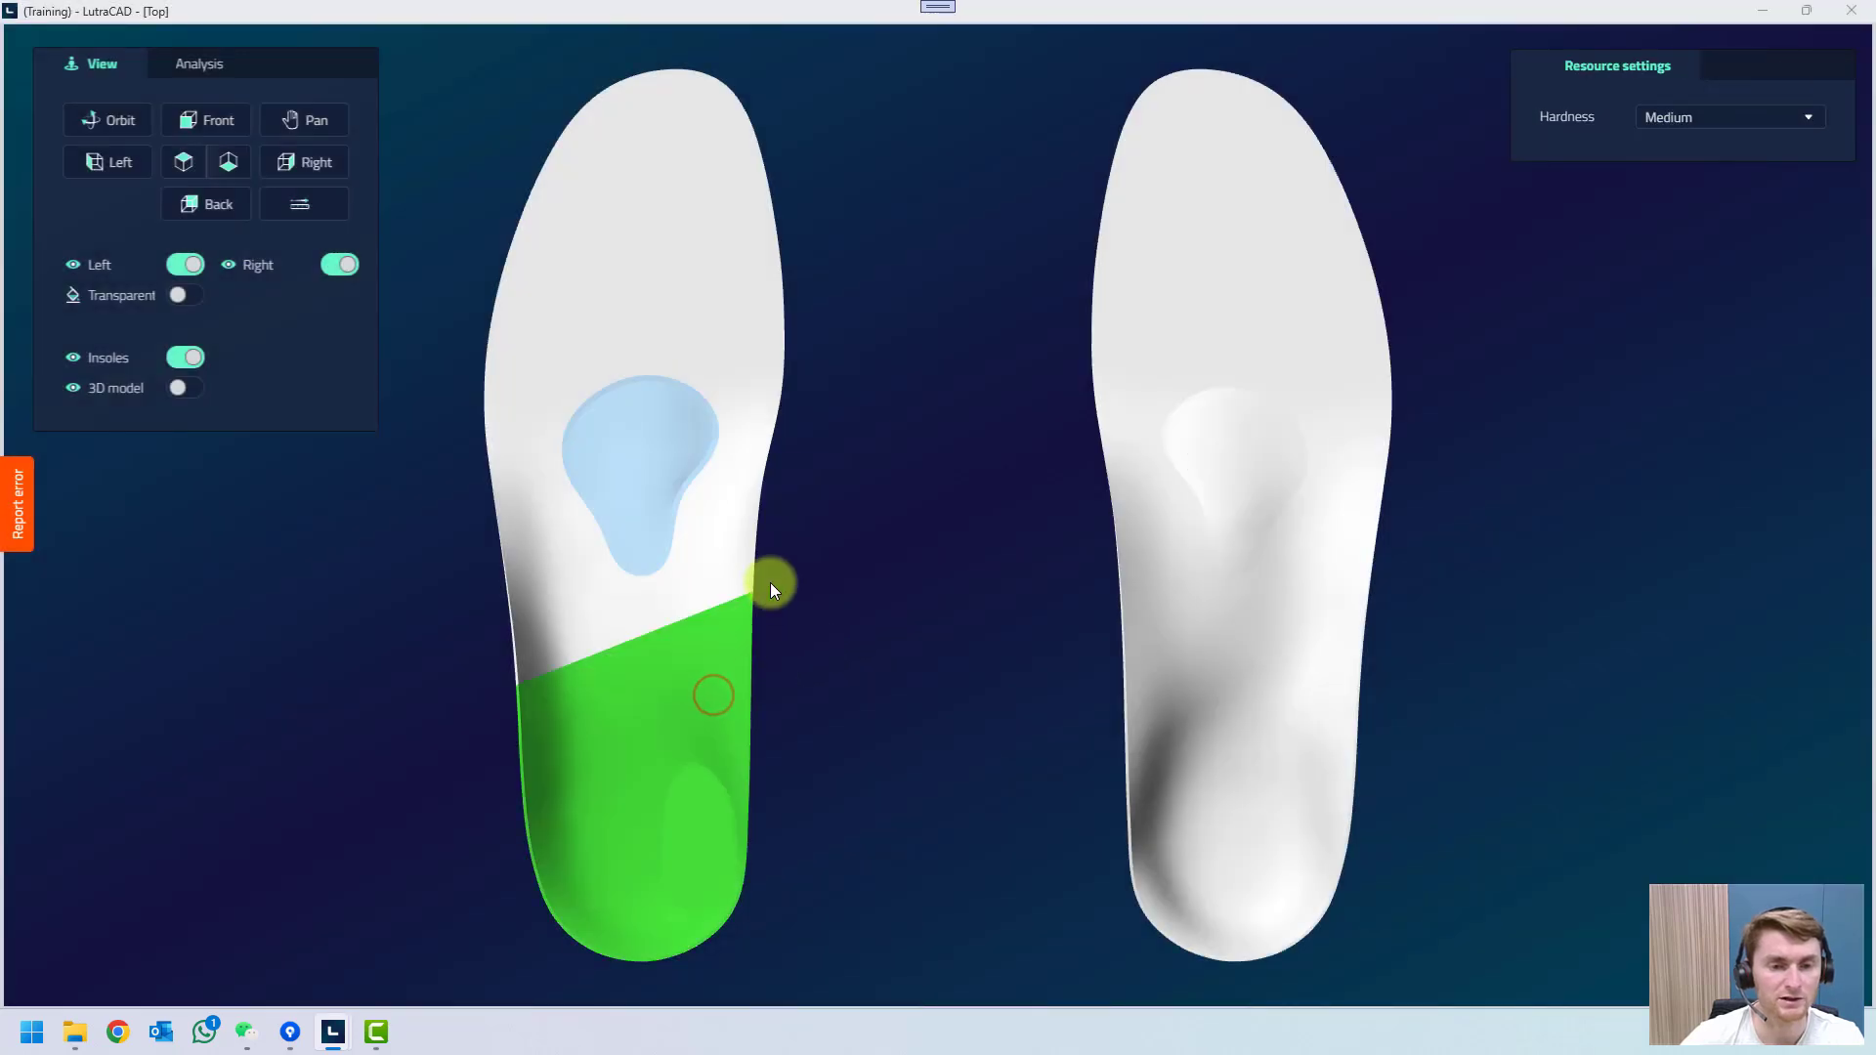
click(1698, 116)
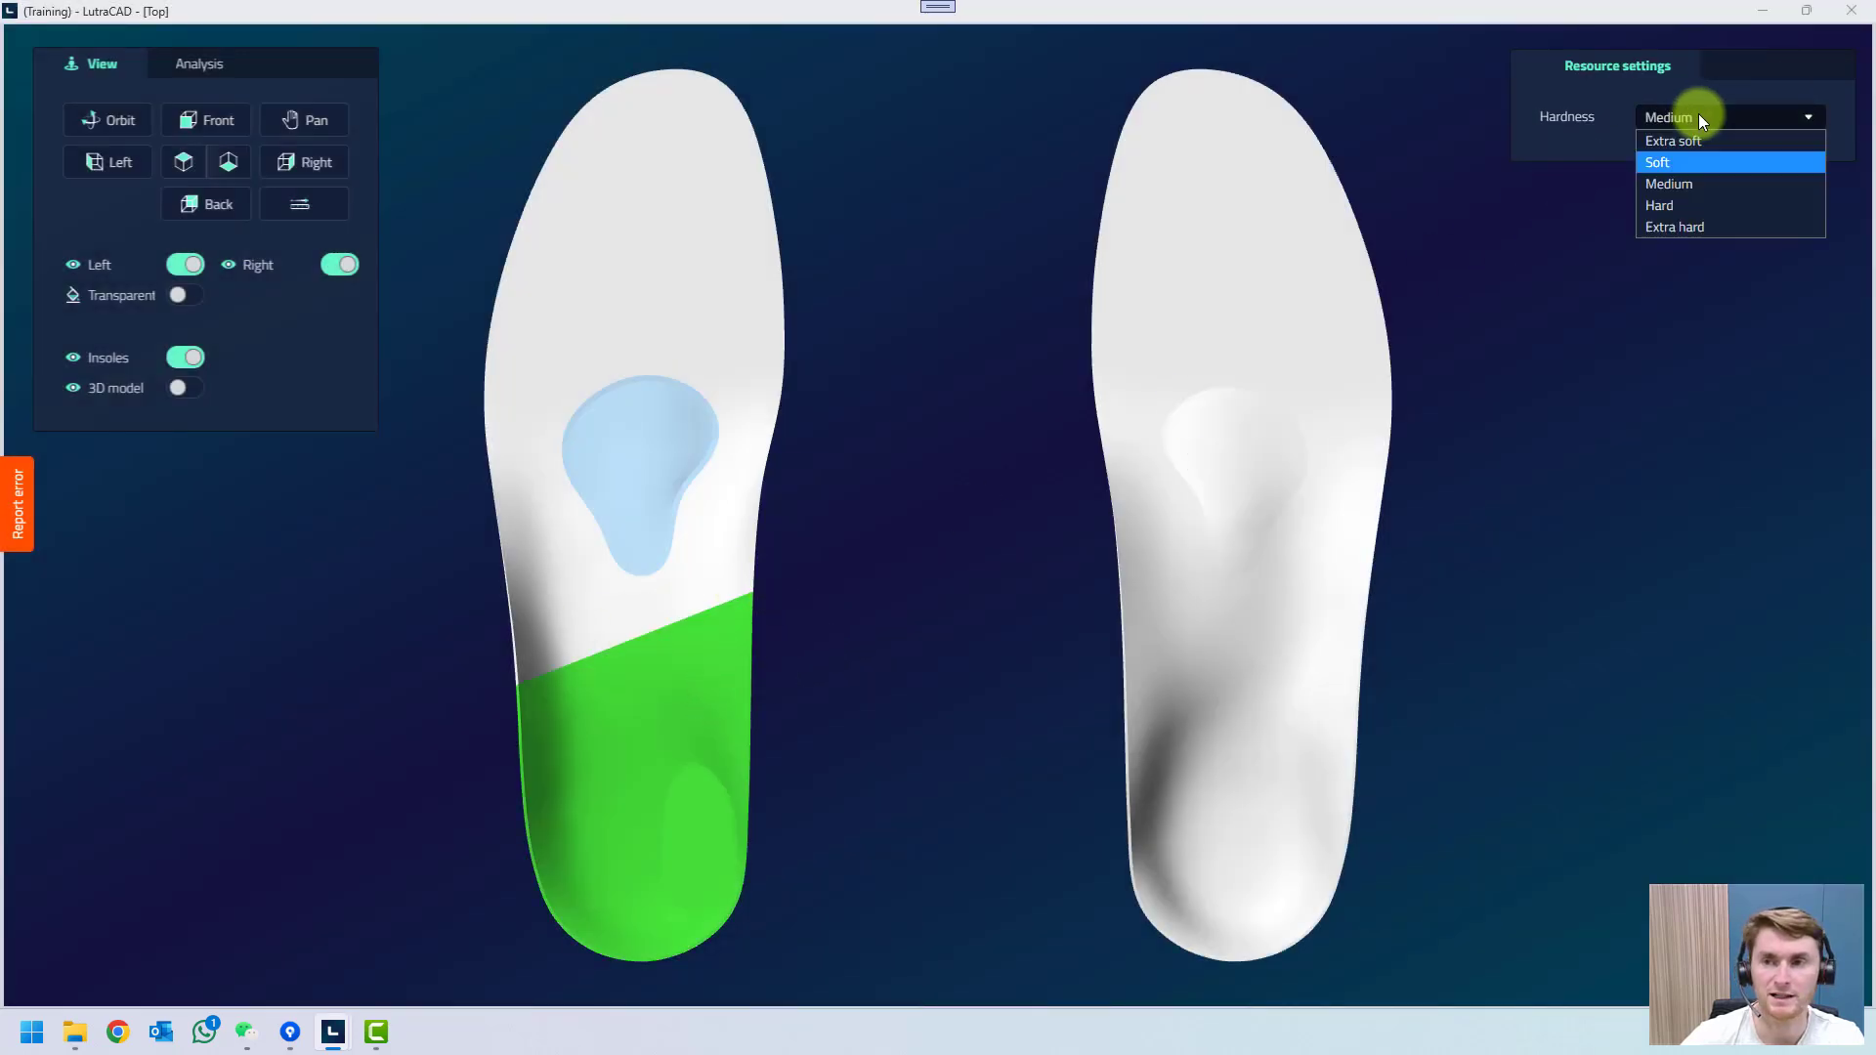
click(1699, 205)
click(958, 364)
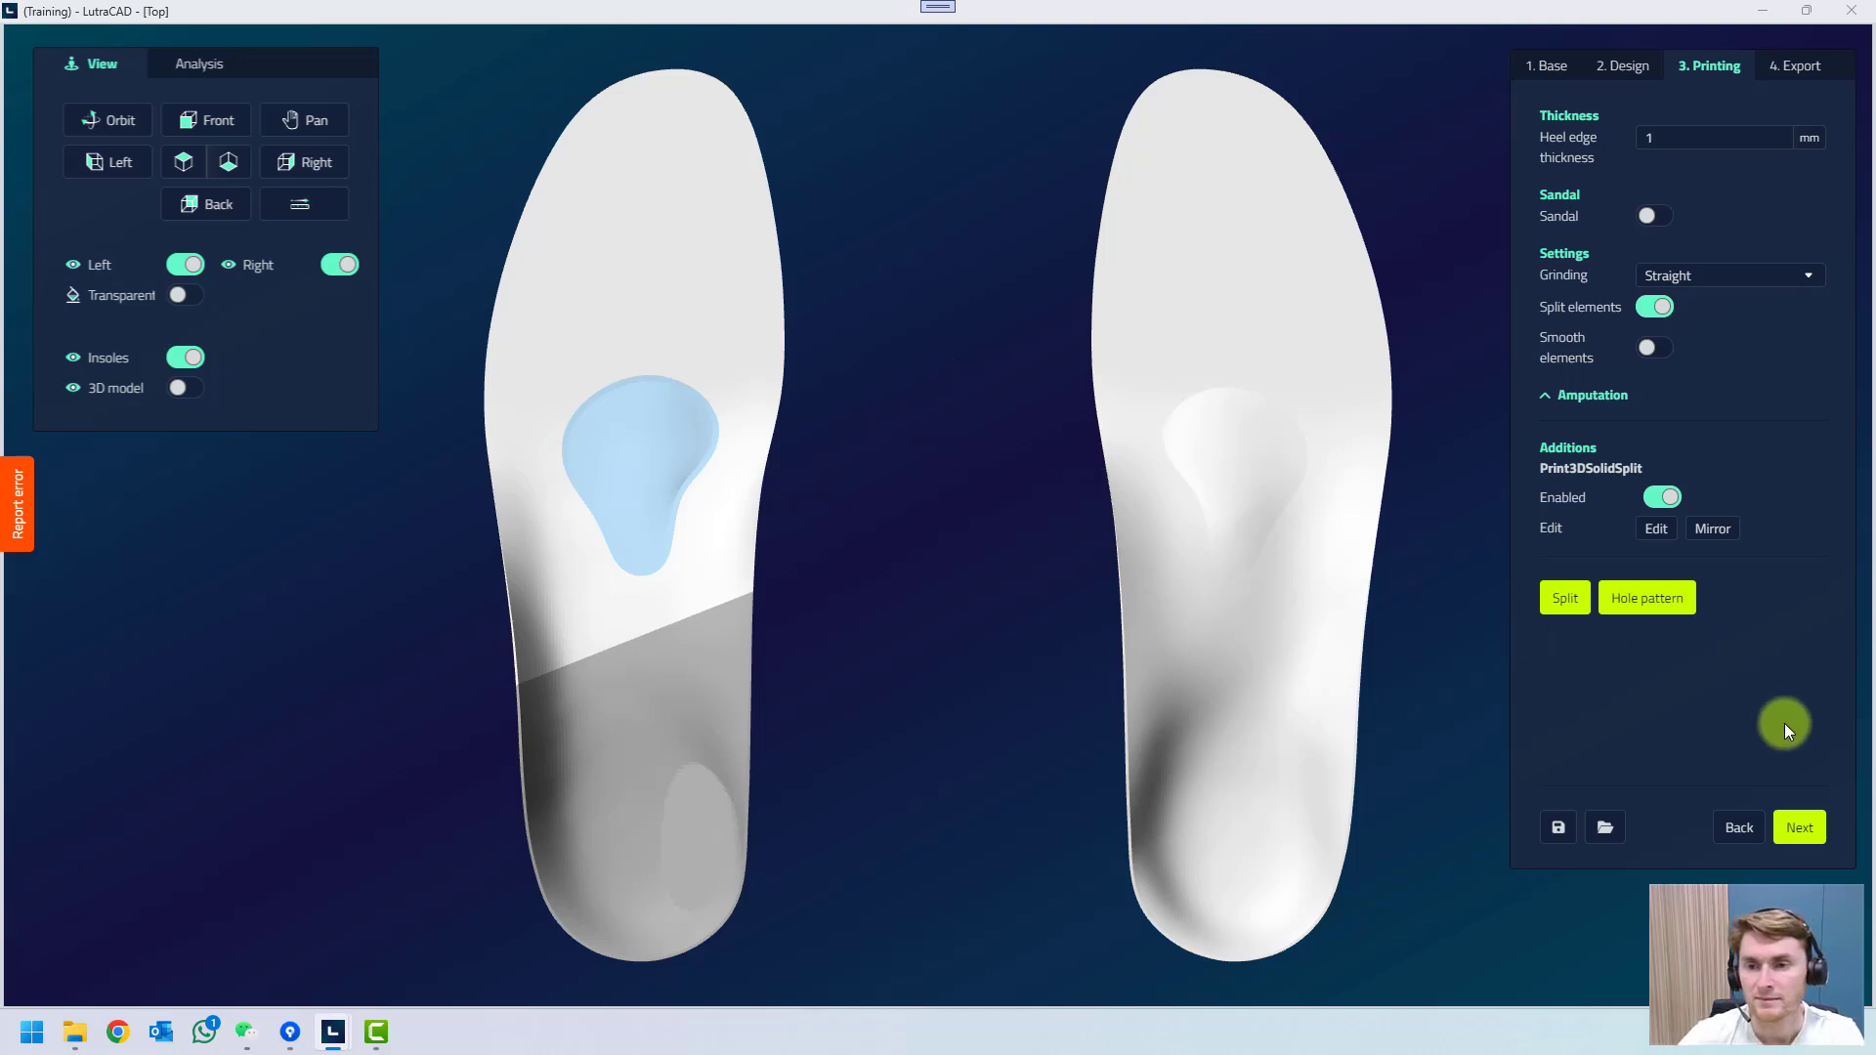
Produce the printed insoles directly from the Export stage, check the 3D printer choices and go back to the project overview.
click(1808, 831)
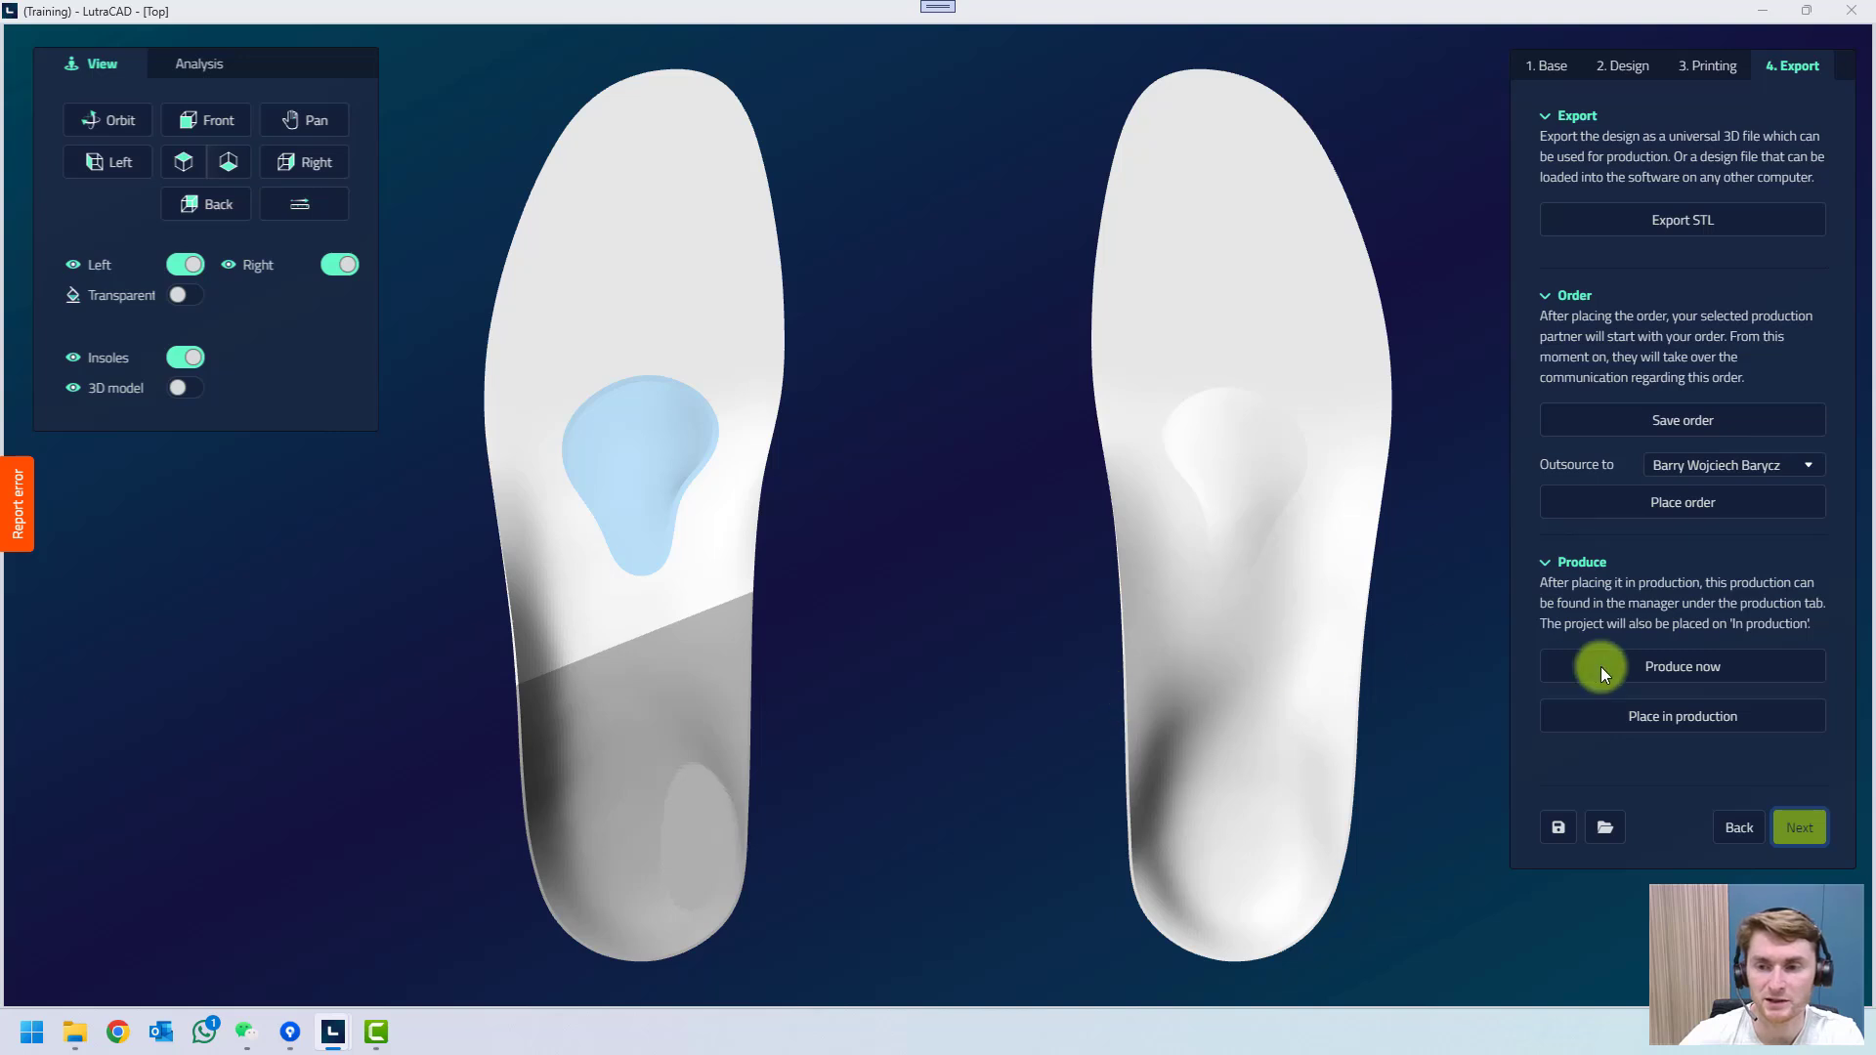
click(1667, 677)
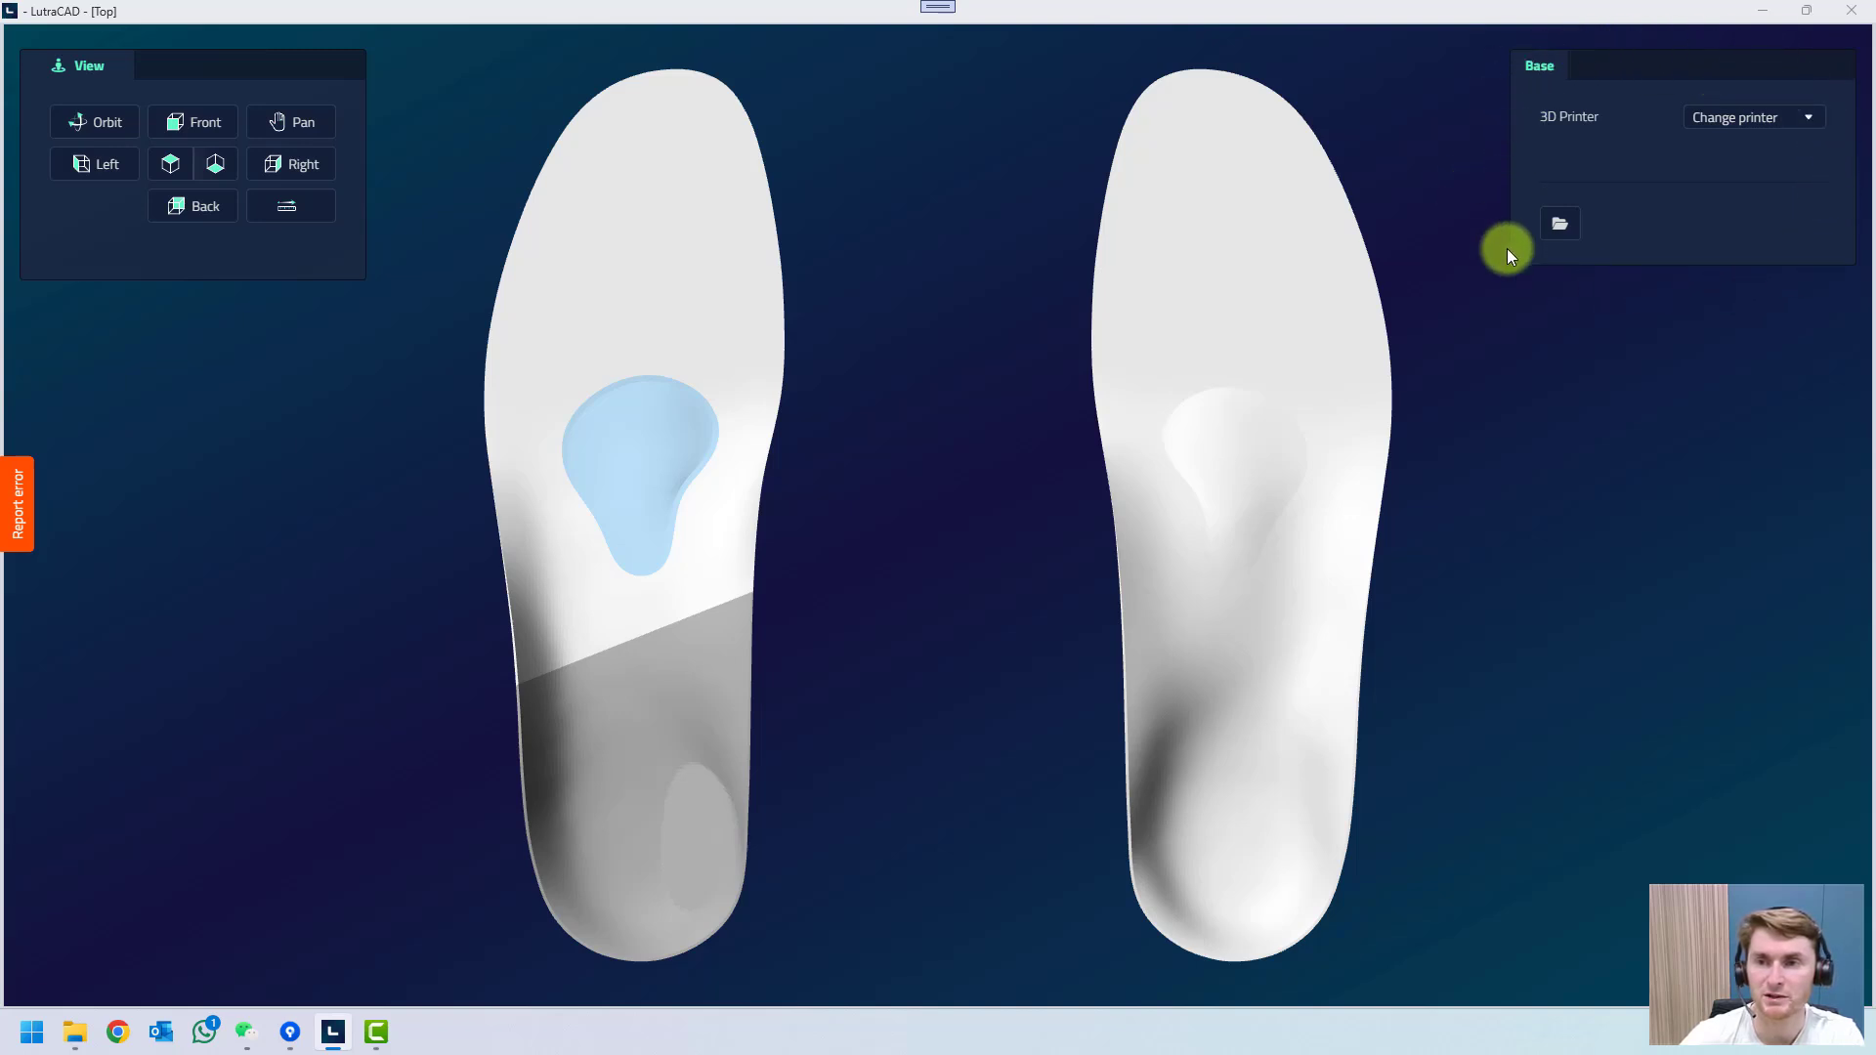
click(1764, 119)
click(1759, 120)
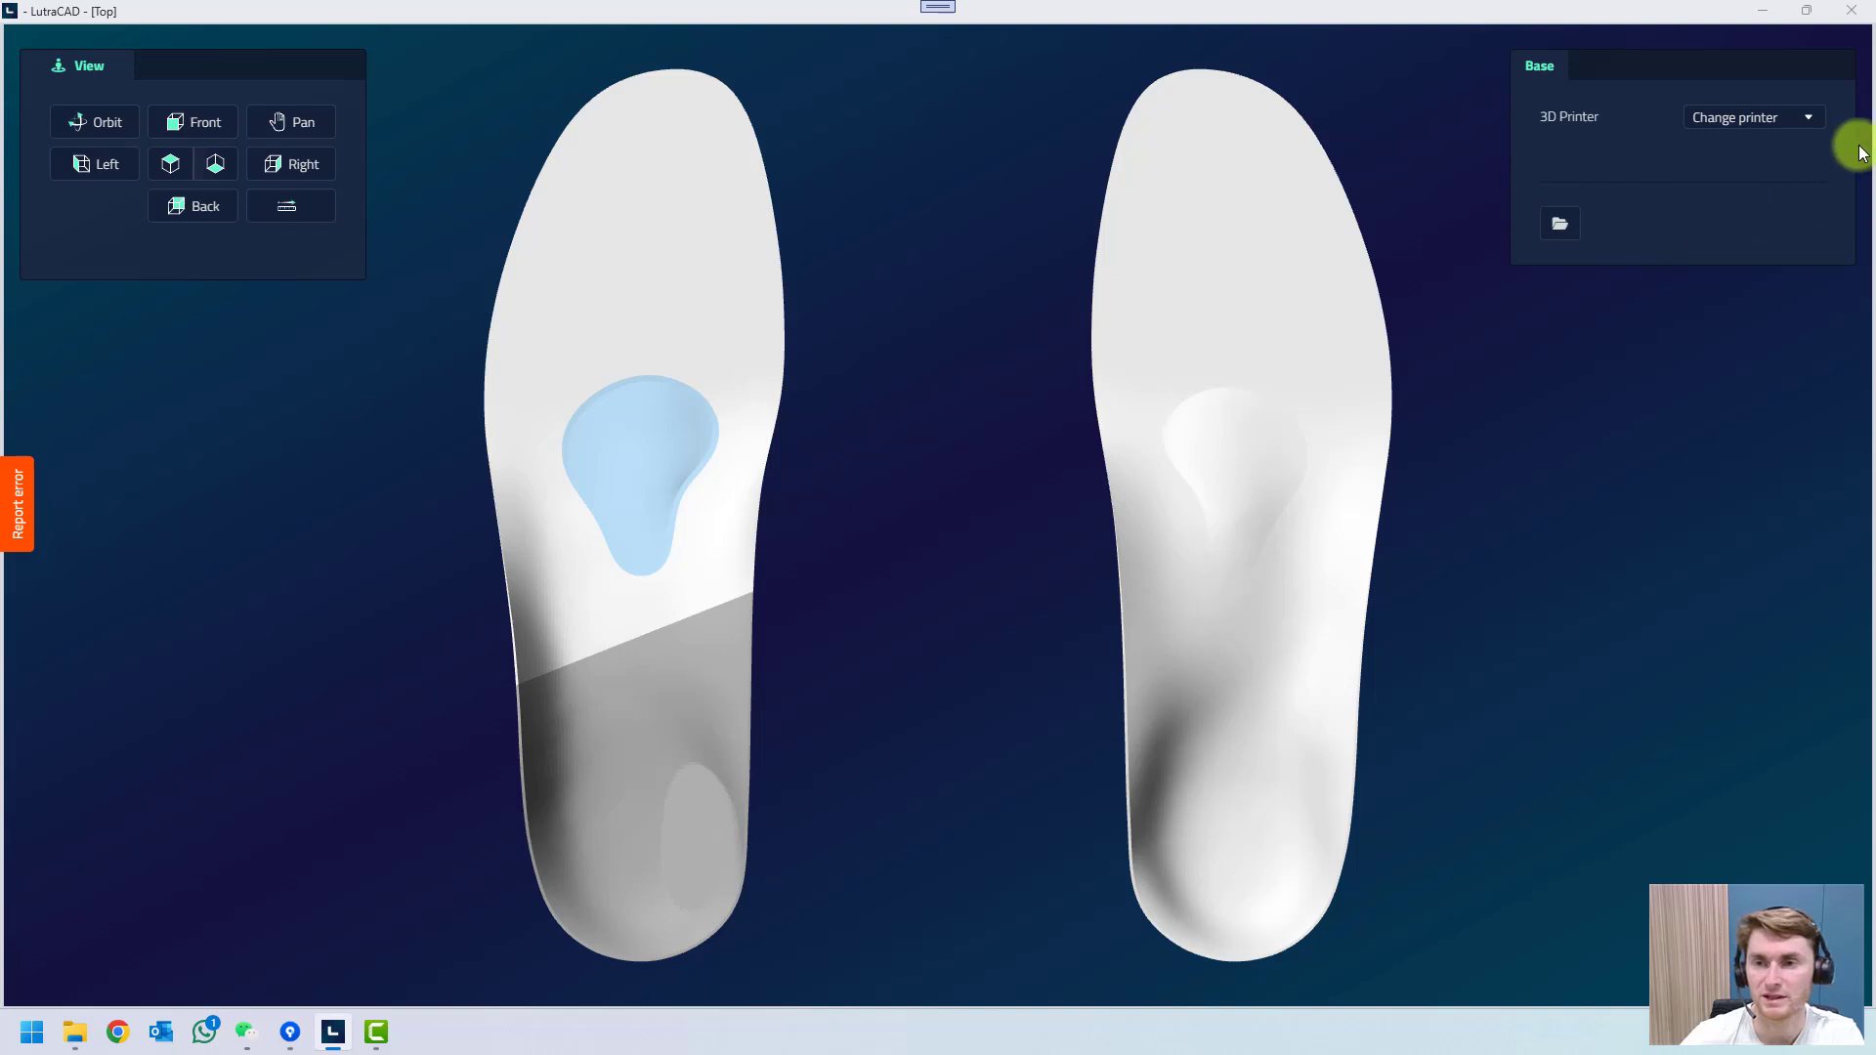
click(1561, 227)
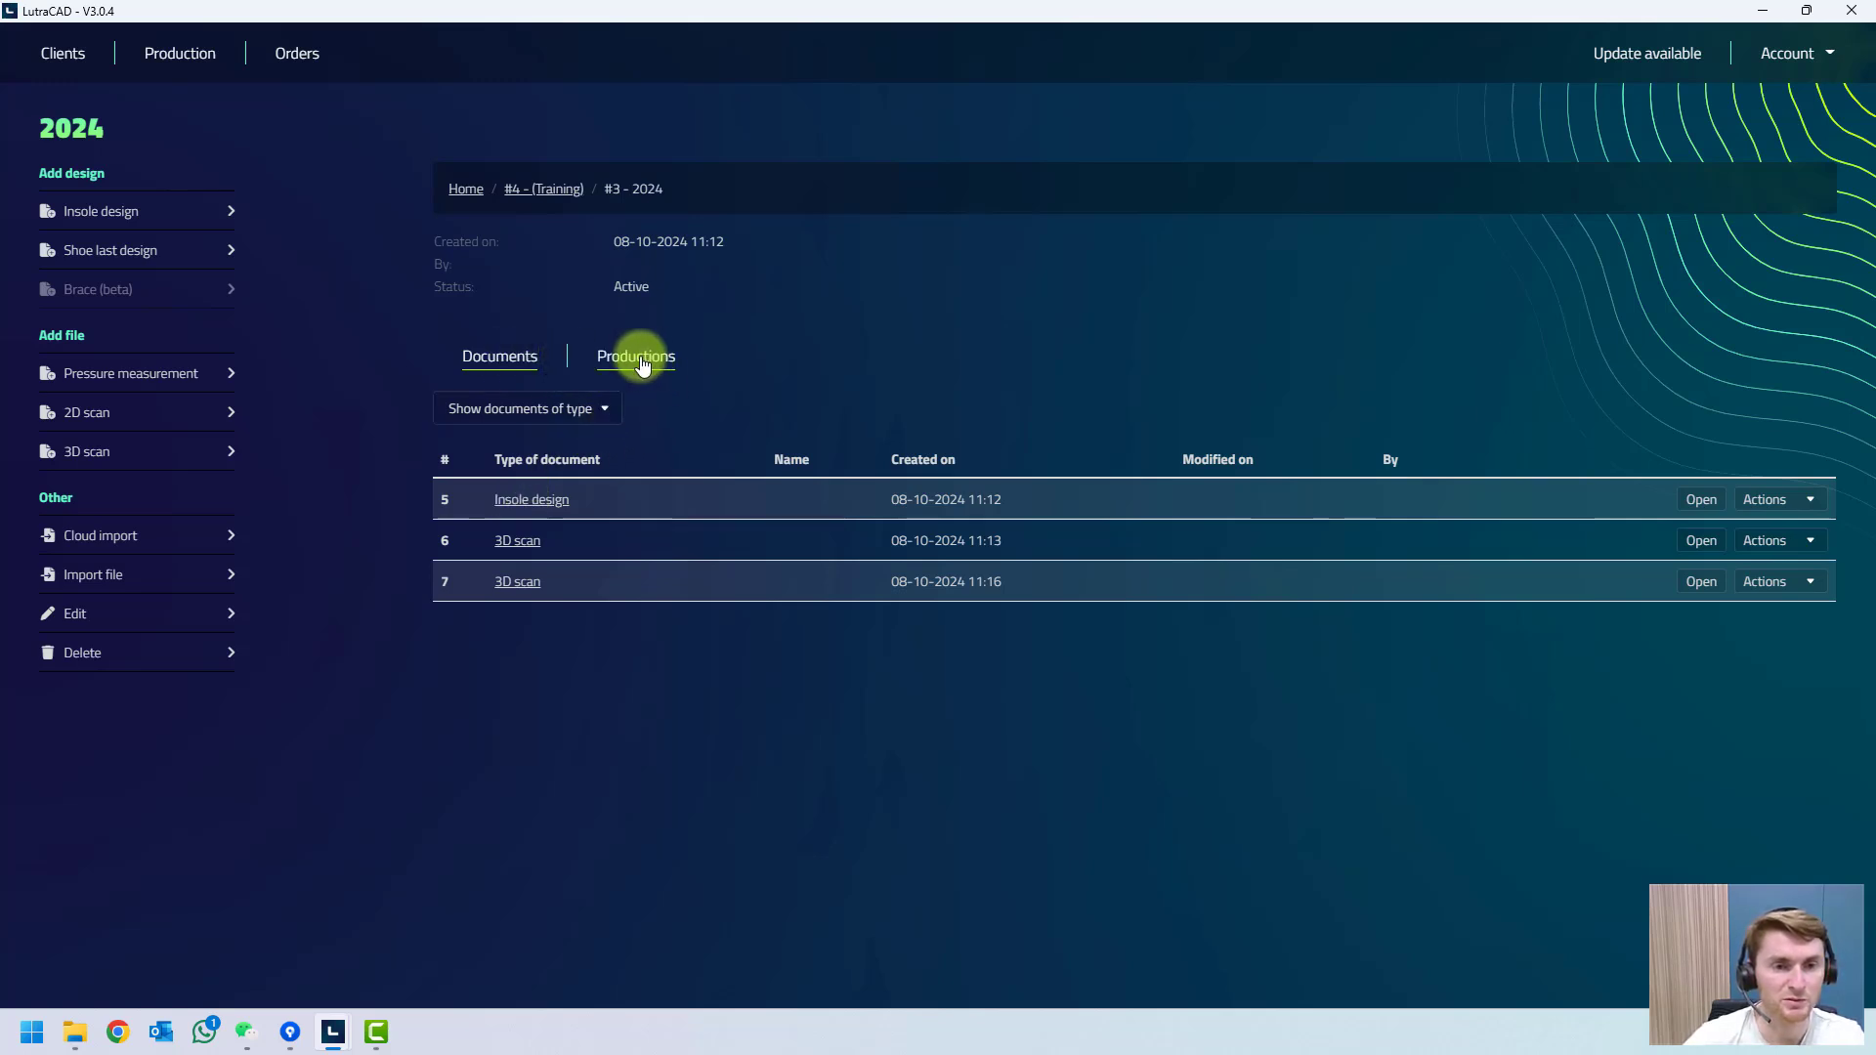
Check the project's productions, then reopen the insole design and hide the 3D foot scan model.
click(633, 359)
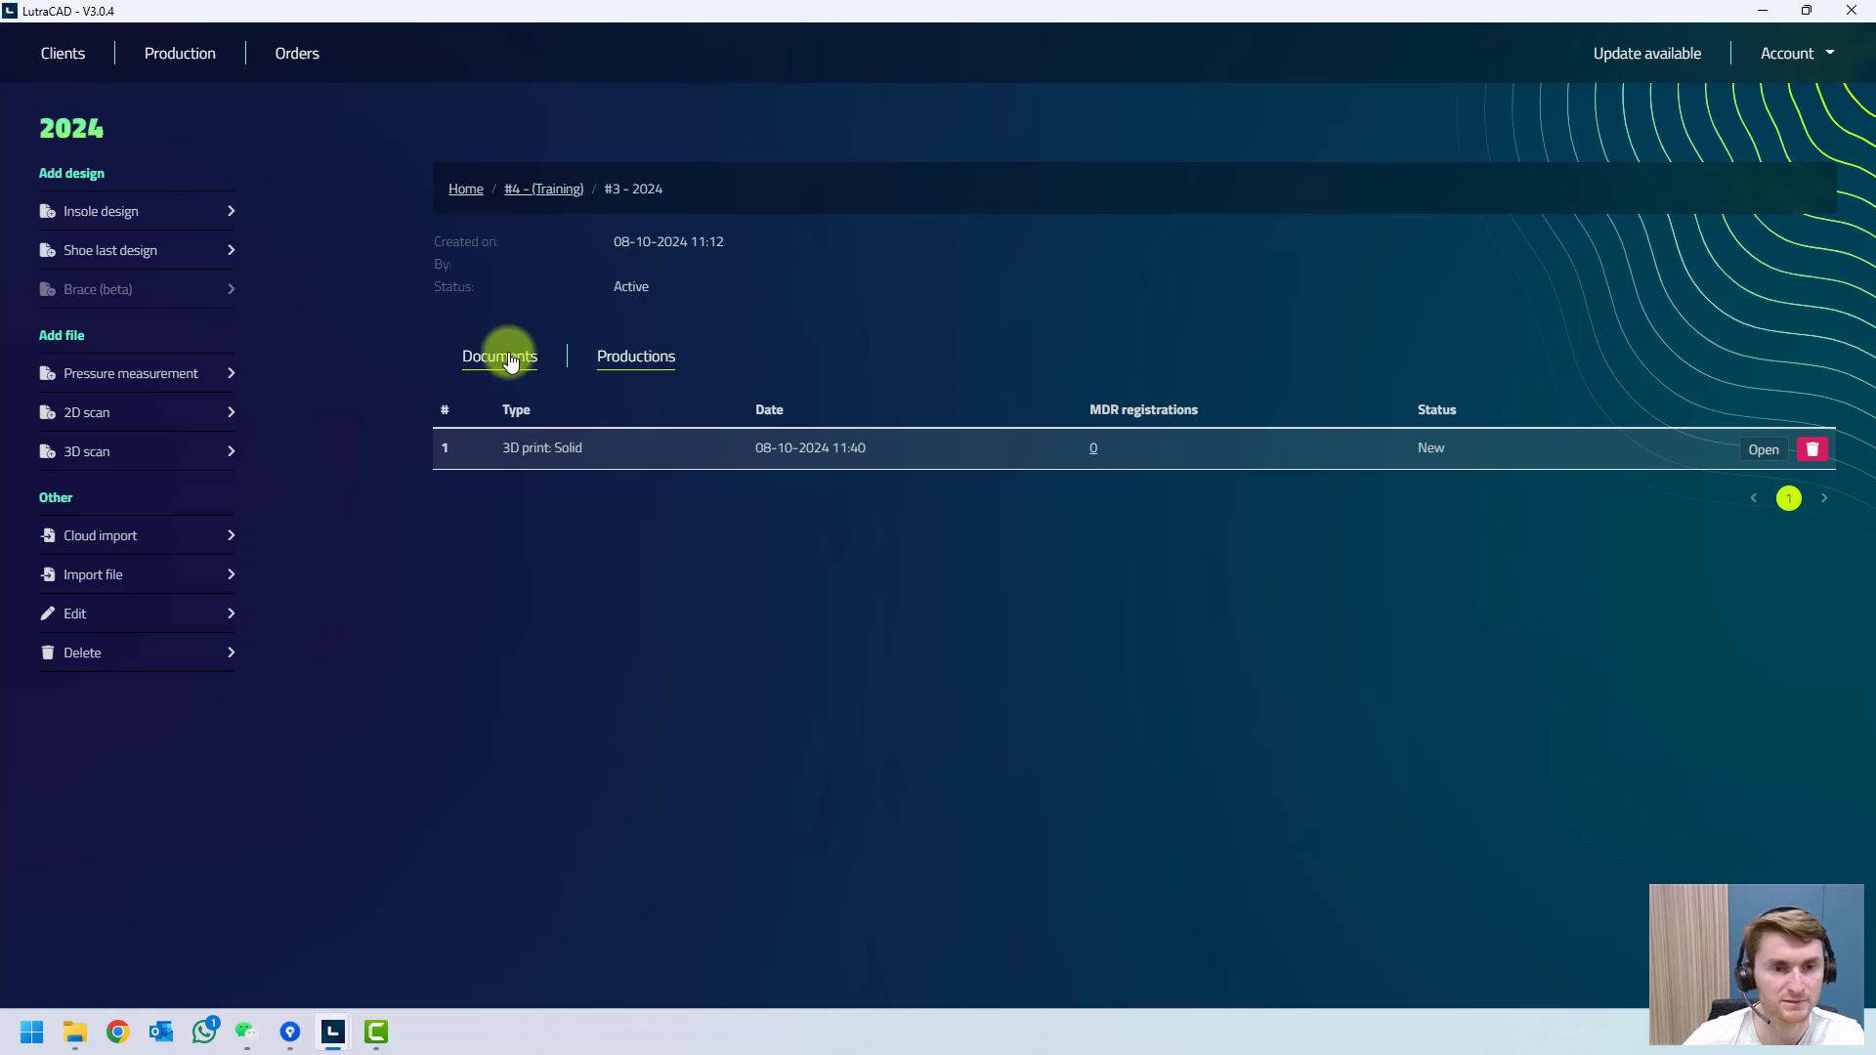
click(509, 360)
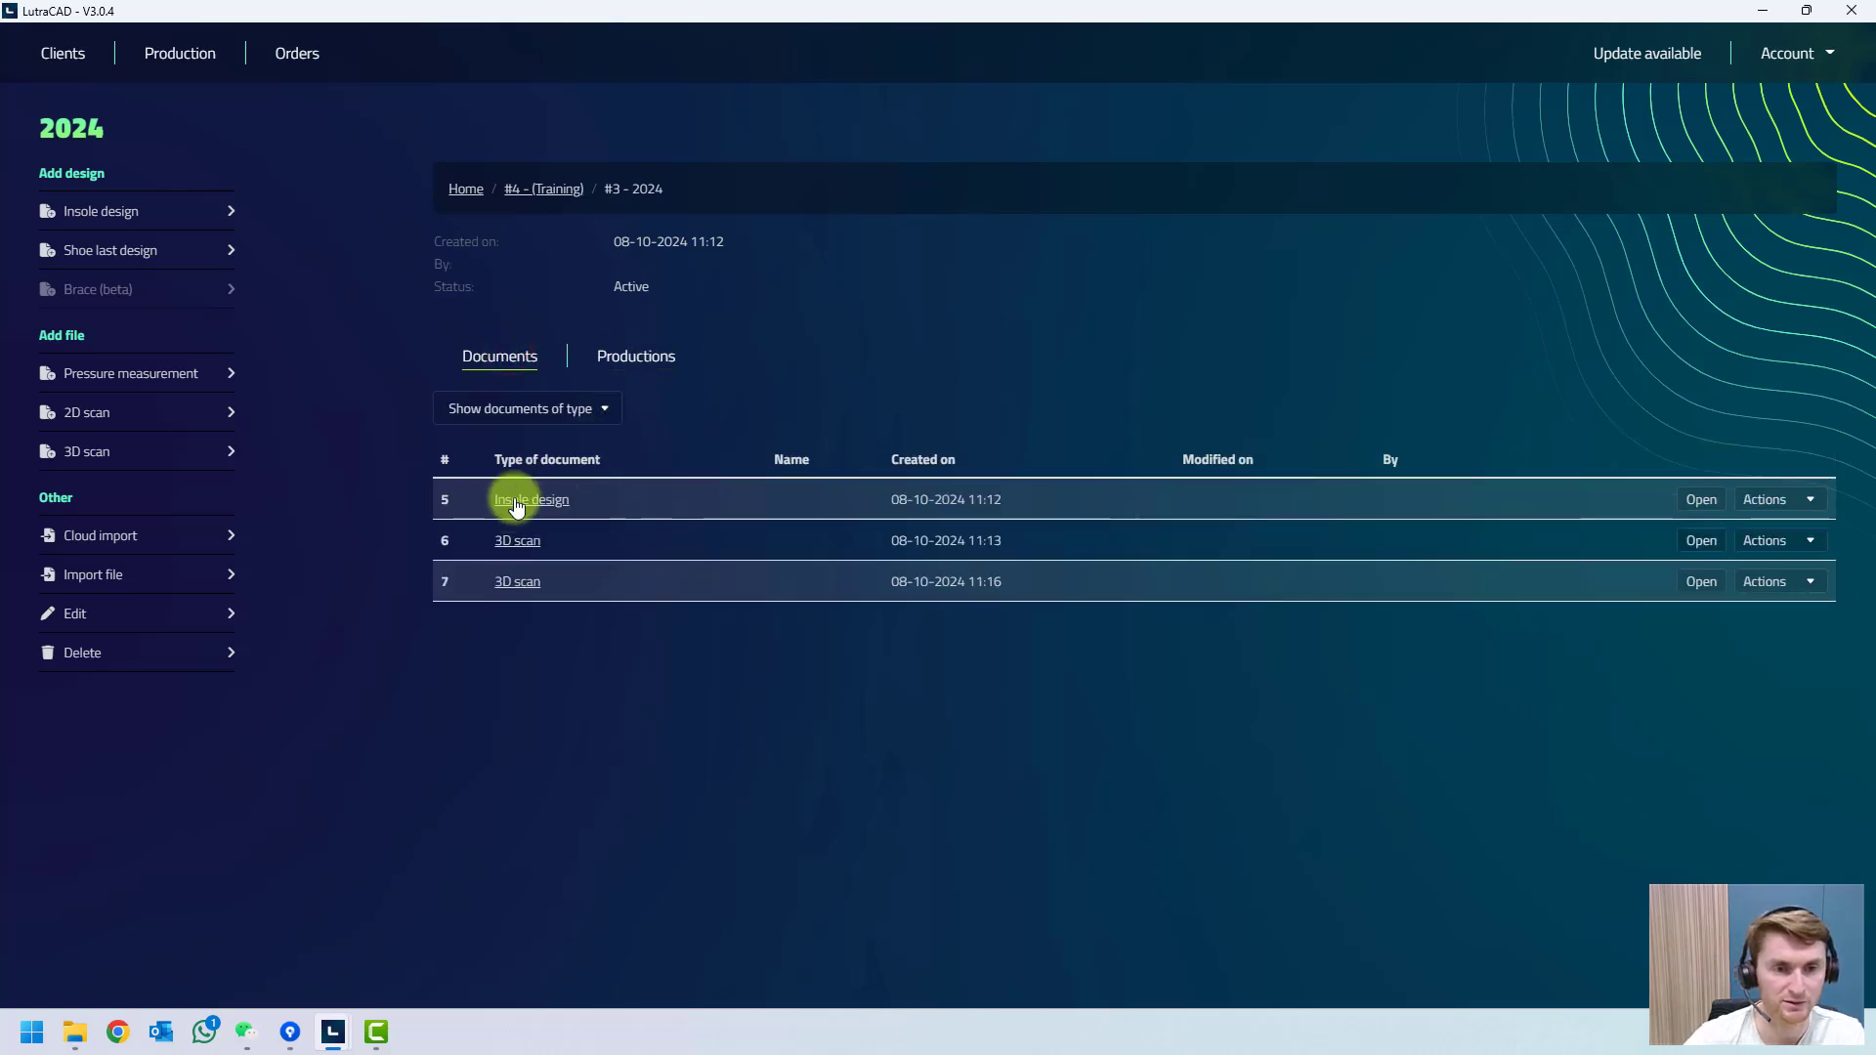
click(516, 504)
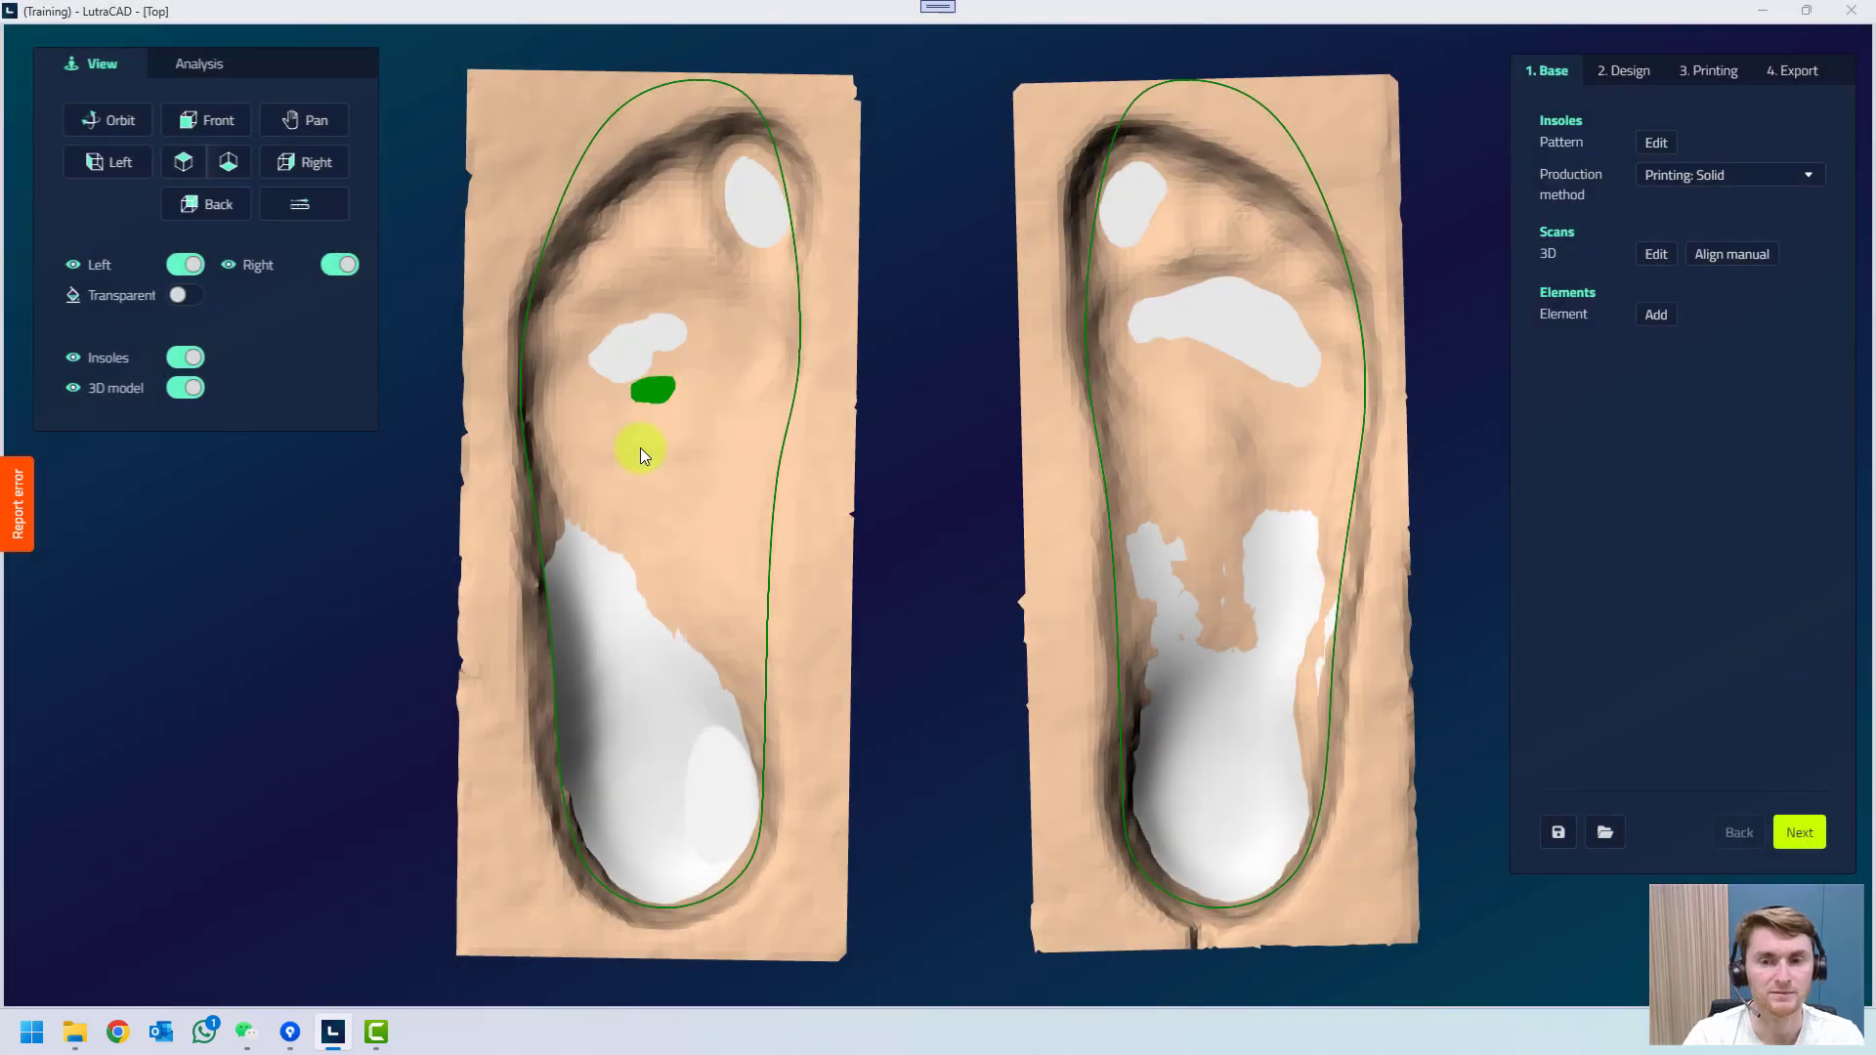
click(184, 388)
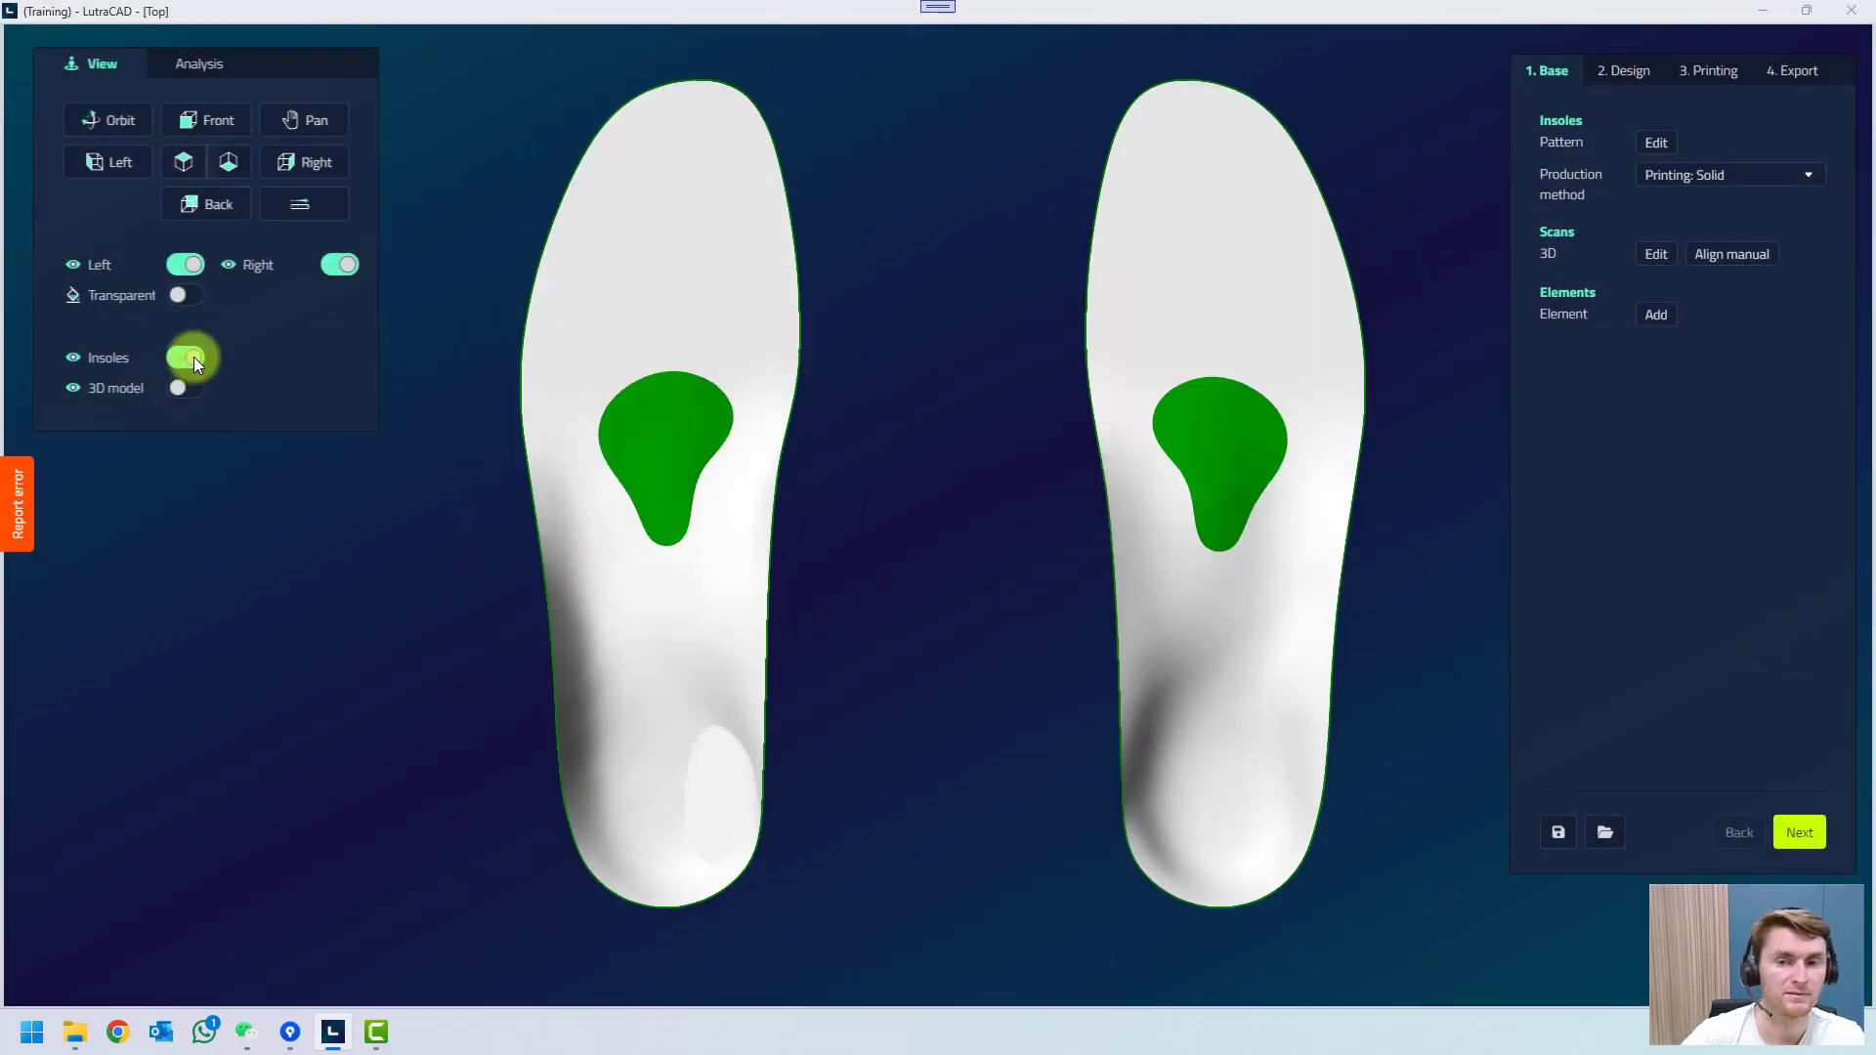
Look over the Design stage corrections and change the production method in the Base stage to Milling: EVA.
click(1623, 71)
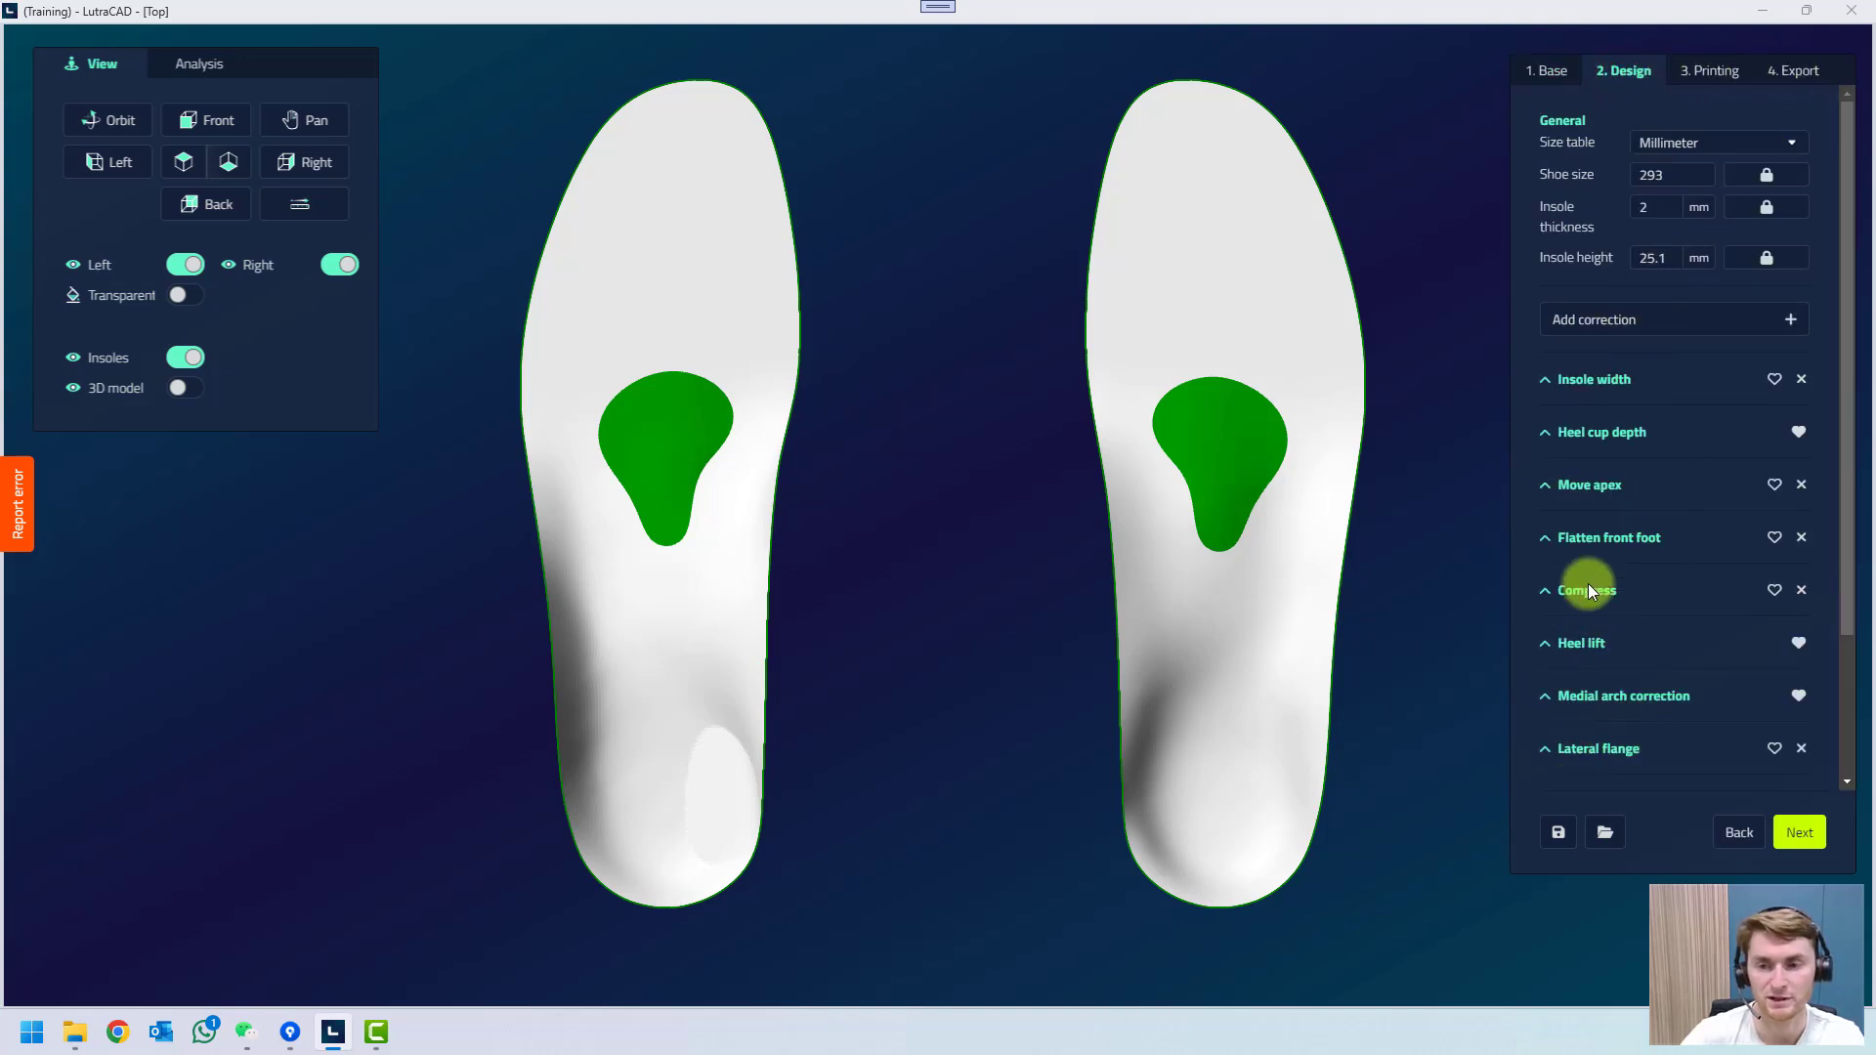
click(1547, 70)
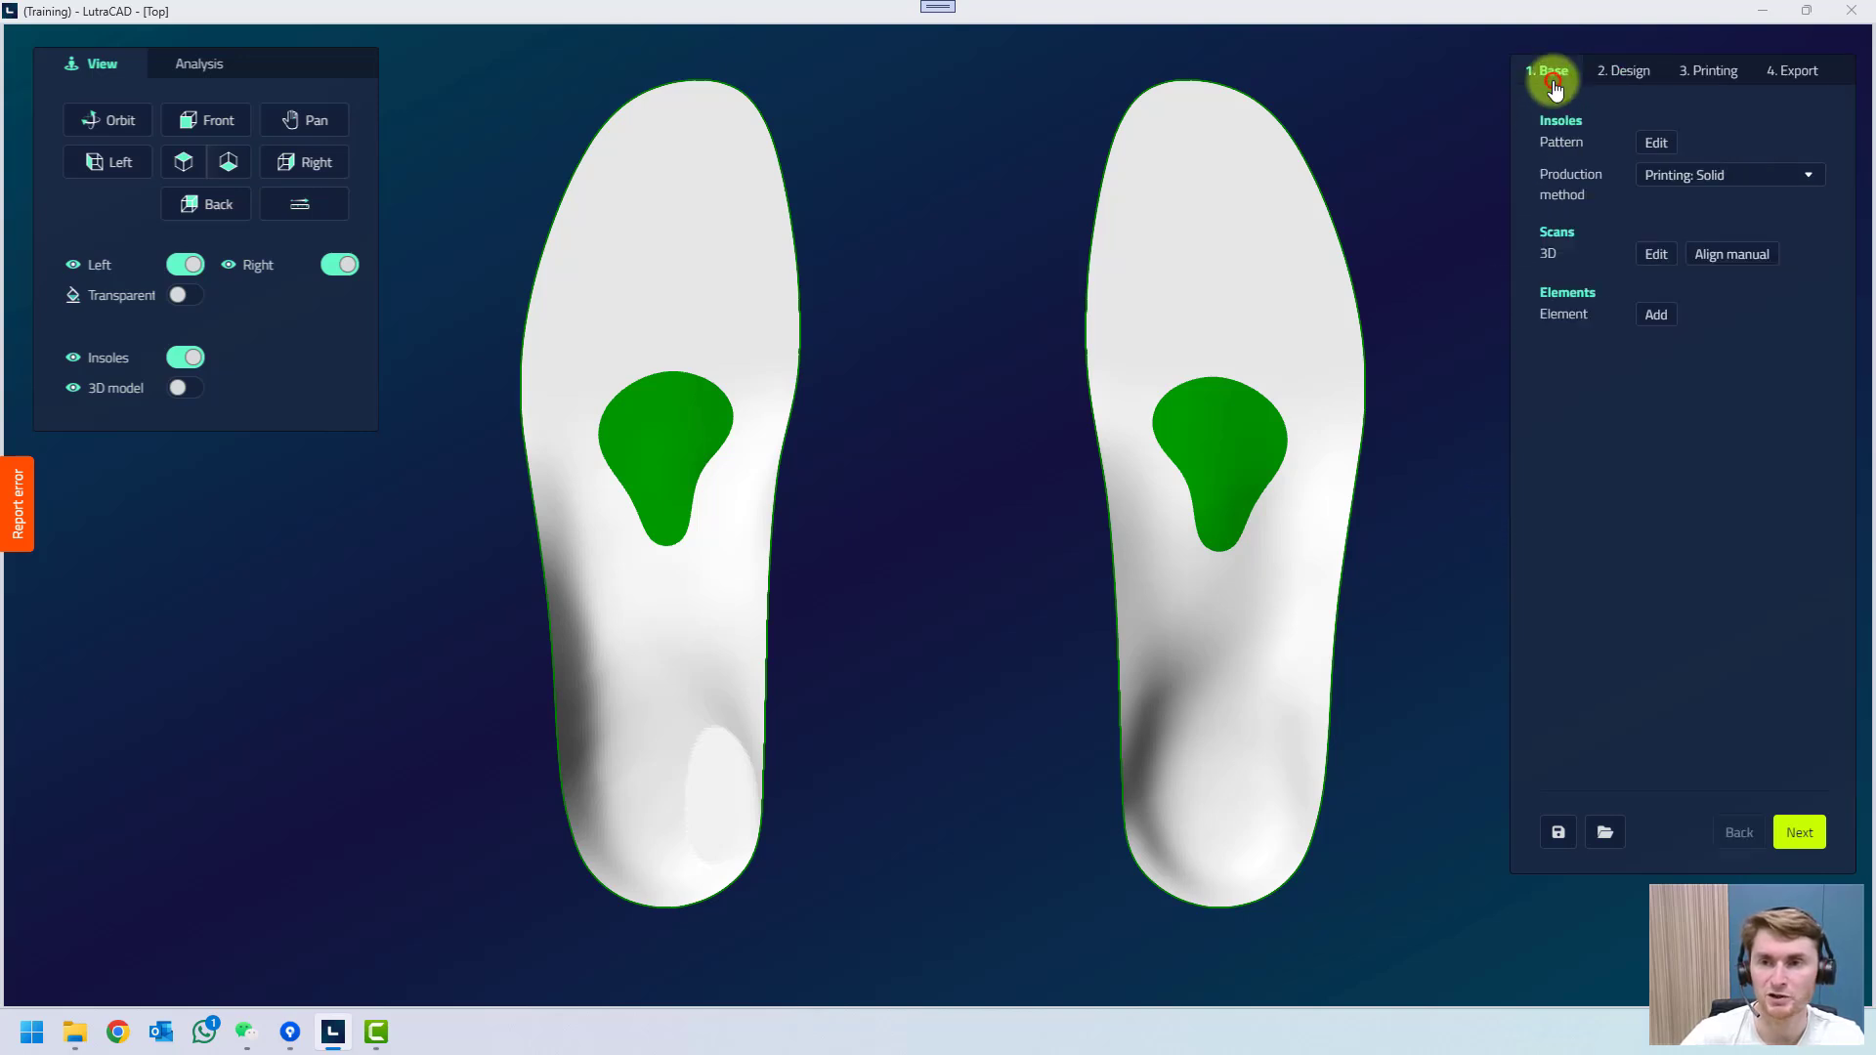
click(1682, 176)
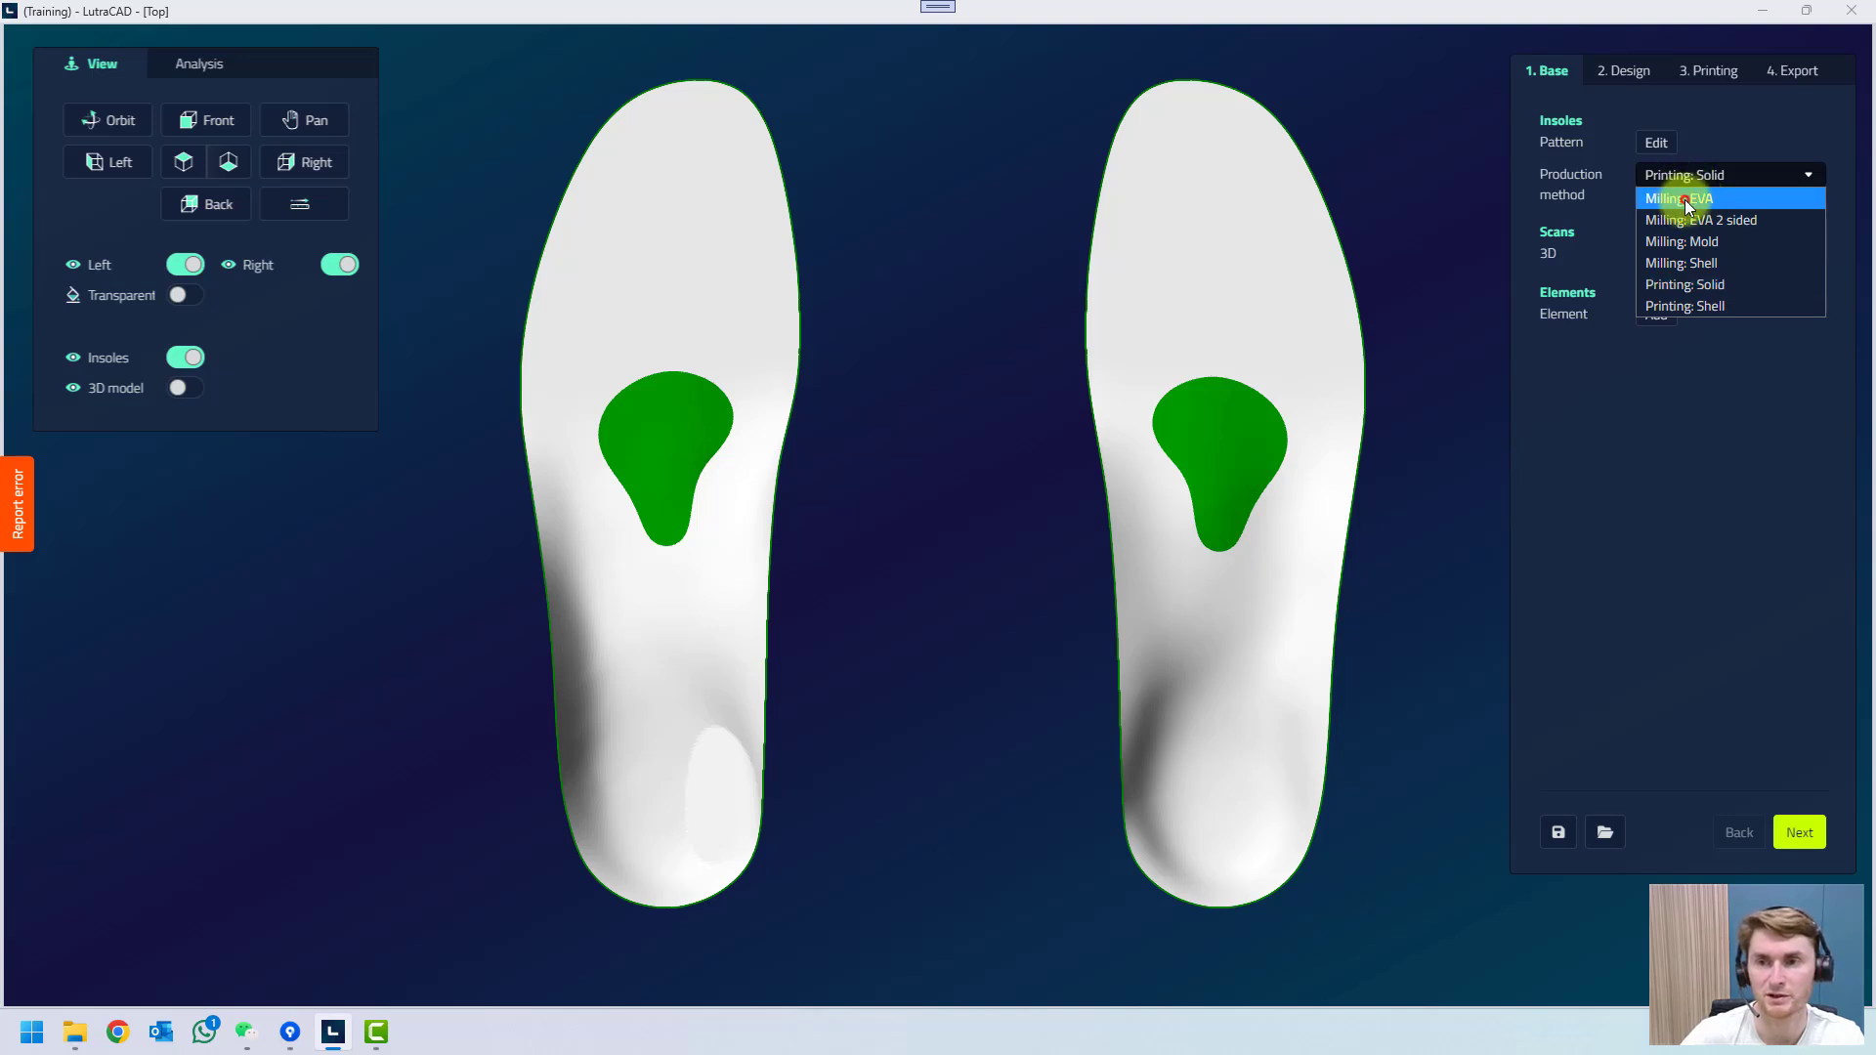
click(1684, 200)
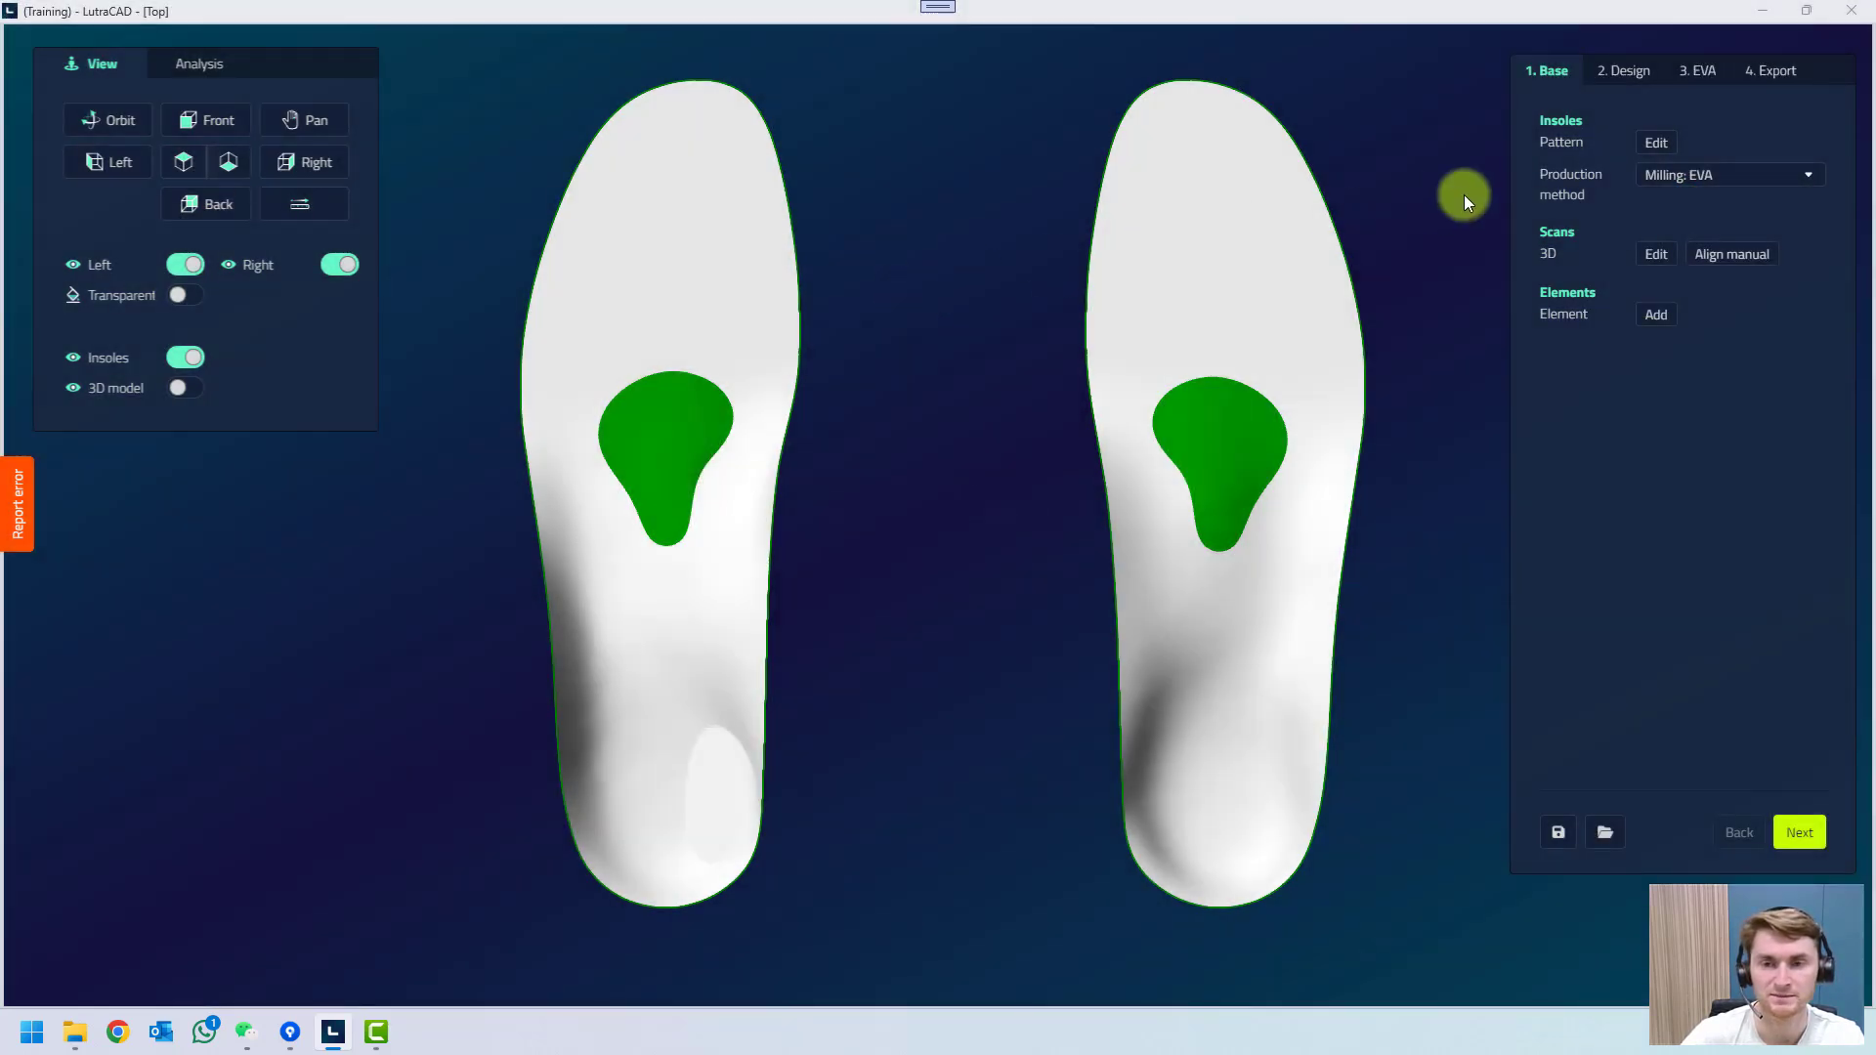
Generate the milled insoles in the Export stage and orbit them to examine their shape and side walls in 3D.
click(1769, 70)
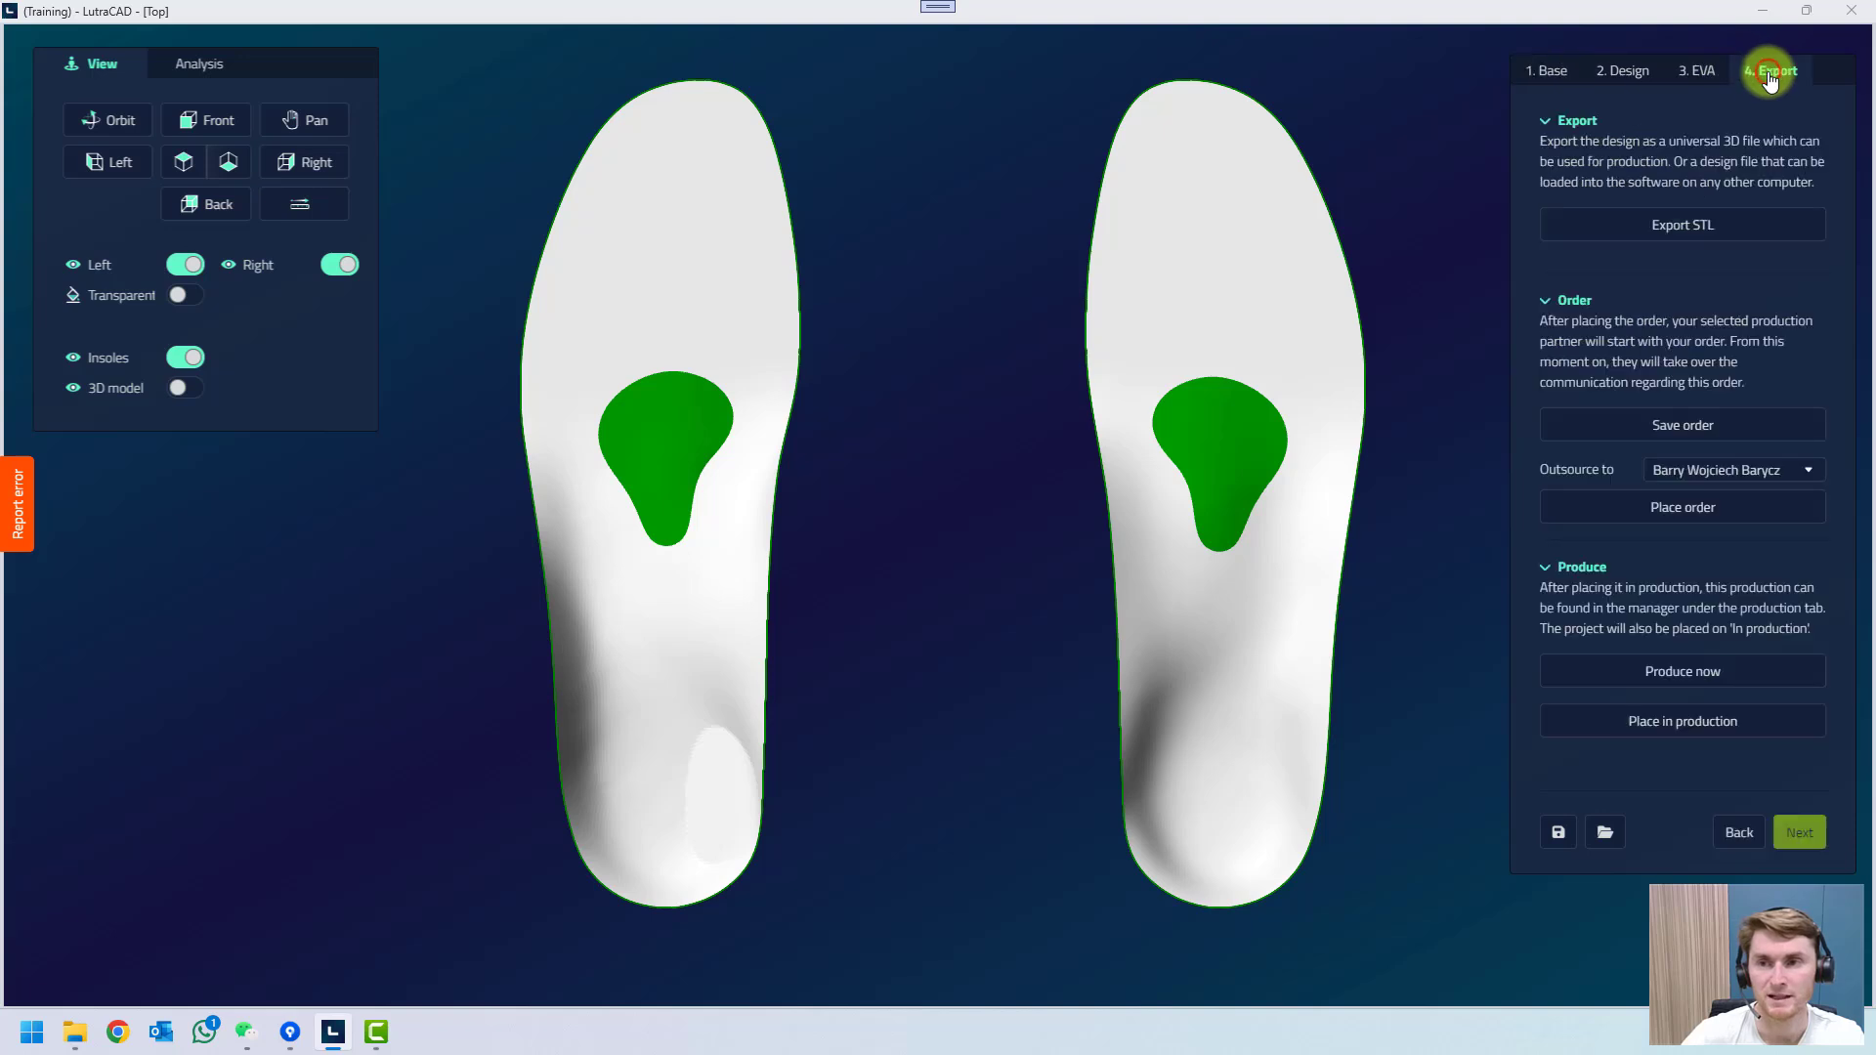
click(1606, 252)
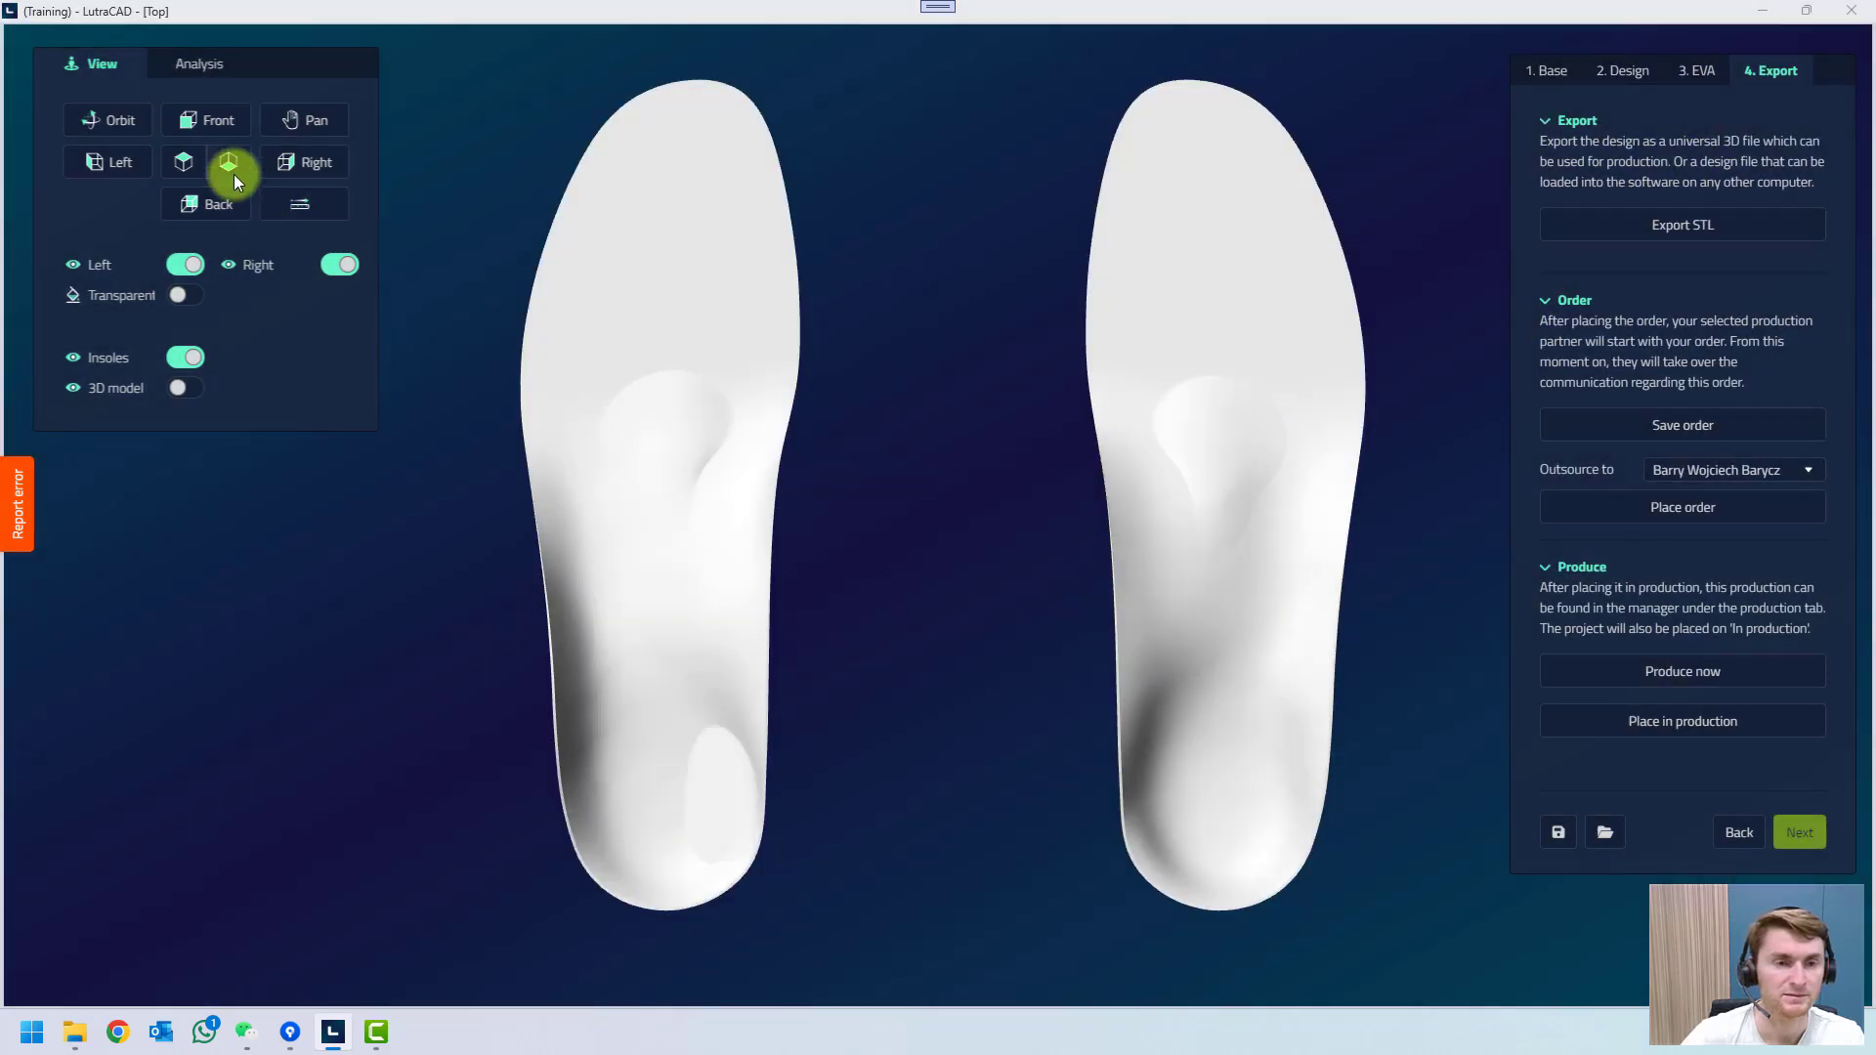
click(94, 119)
mouse_move(505, 544)
mouse_down()
mouse_move(687, 478)
mouse_move(858, 327)
mouse_move(976, 134)
mouse_move(968, 411)
mouse_up()
Place the EVA milling insoles in production and leave the design for the project overview, saving the changes.
click(1676, 683)
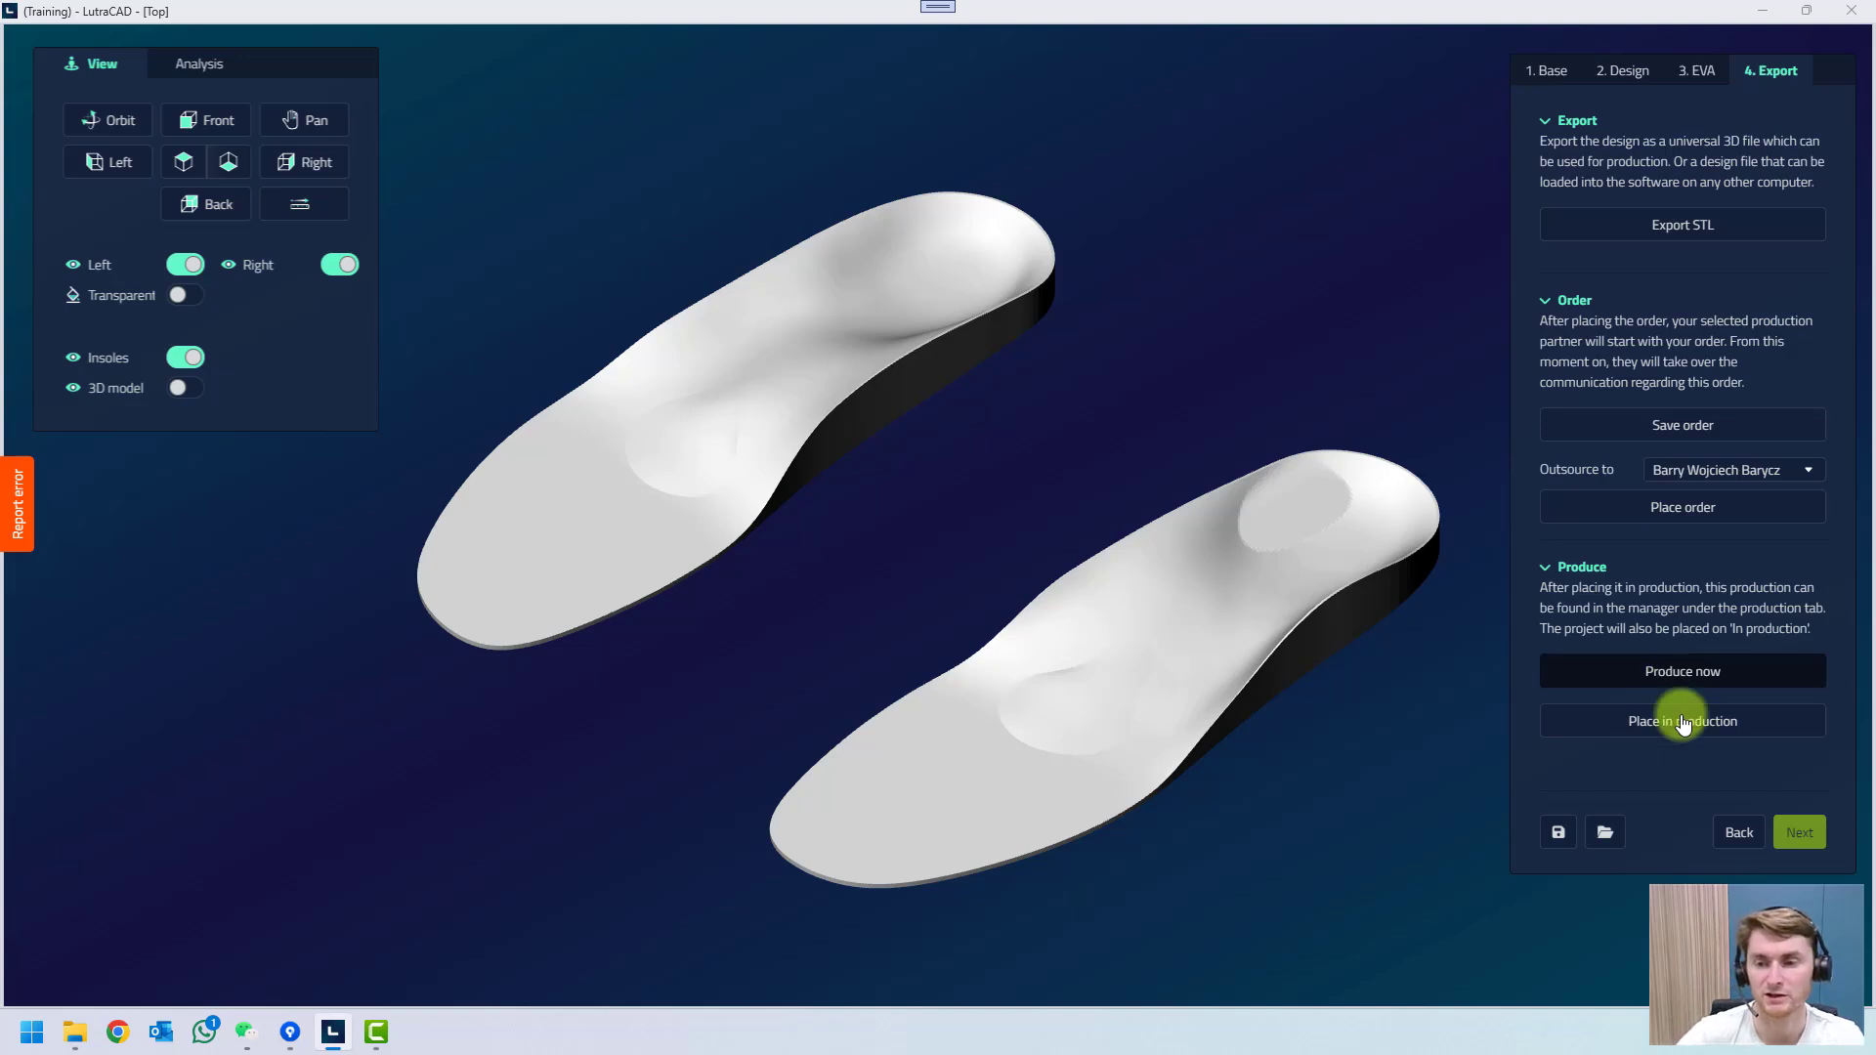
click(1679, 725)
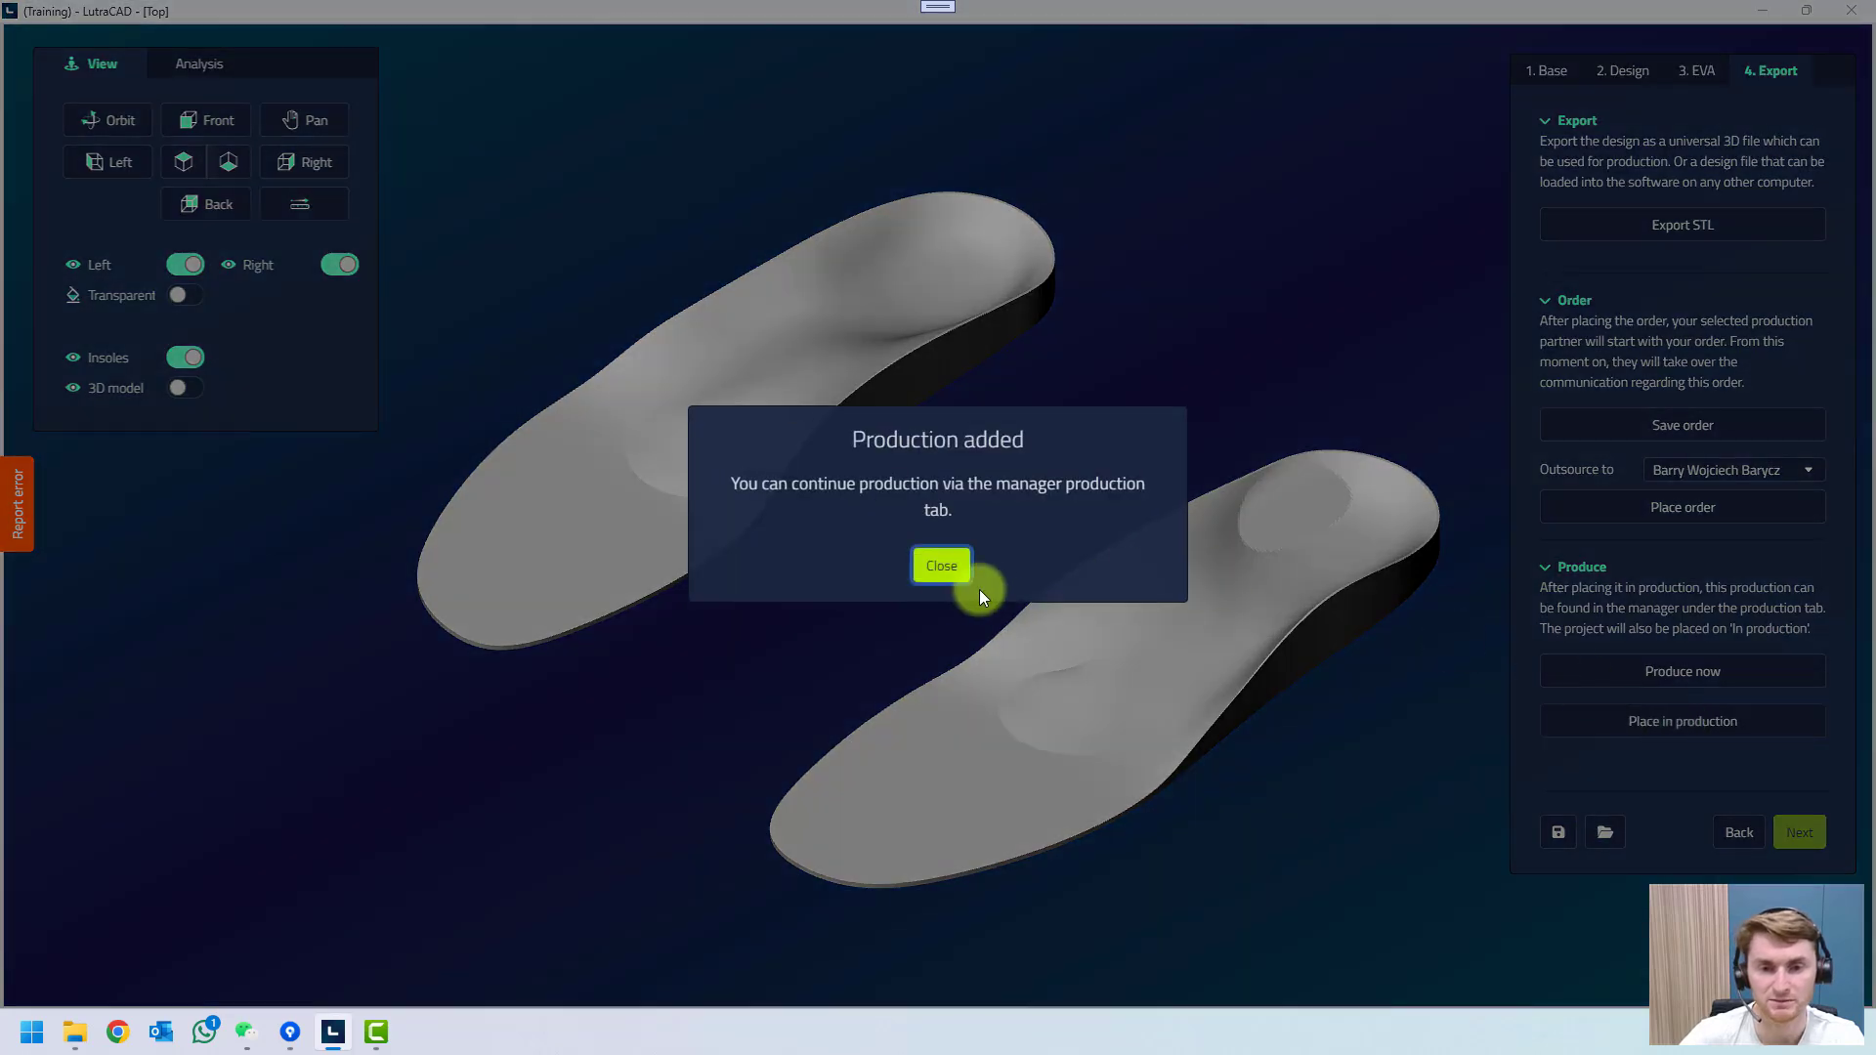
click(946, 575)
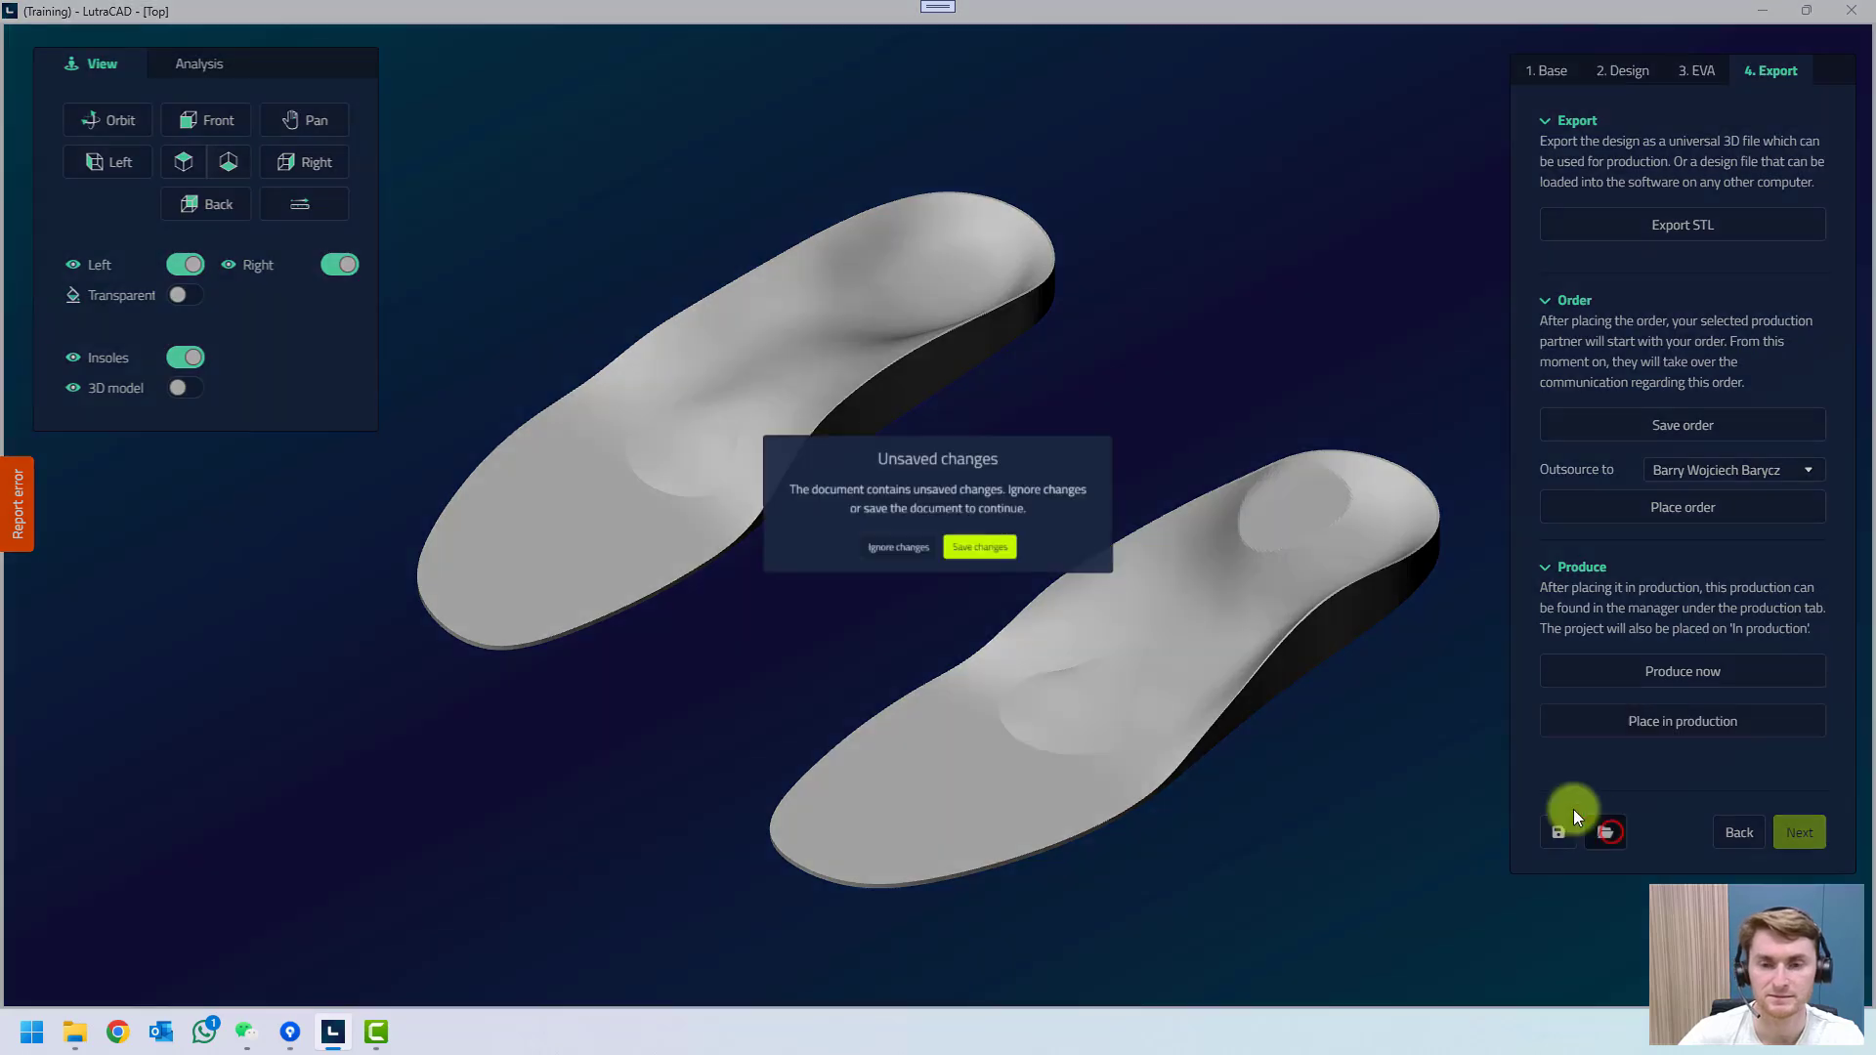
click(1006, 572)
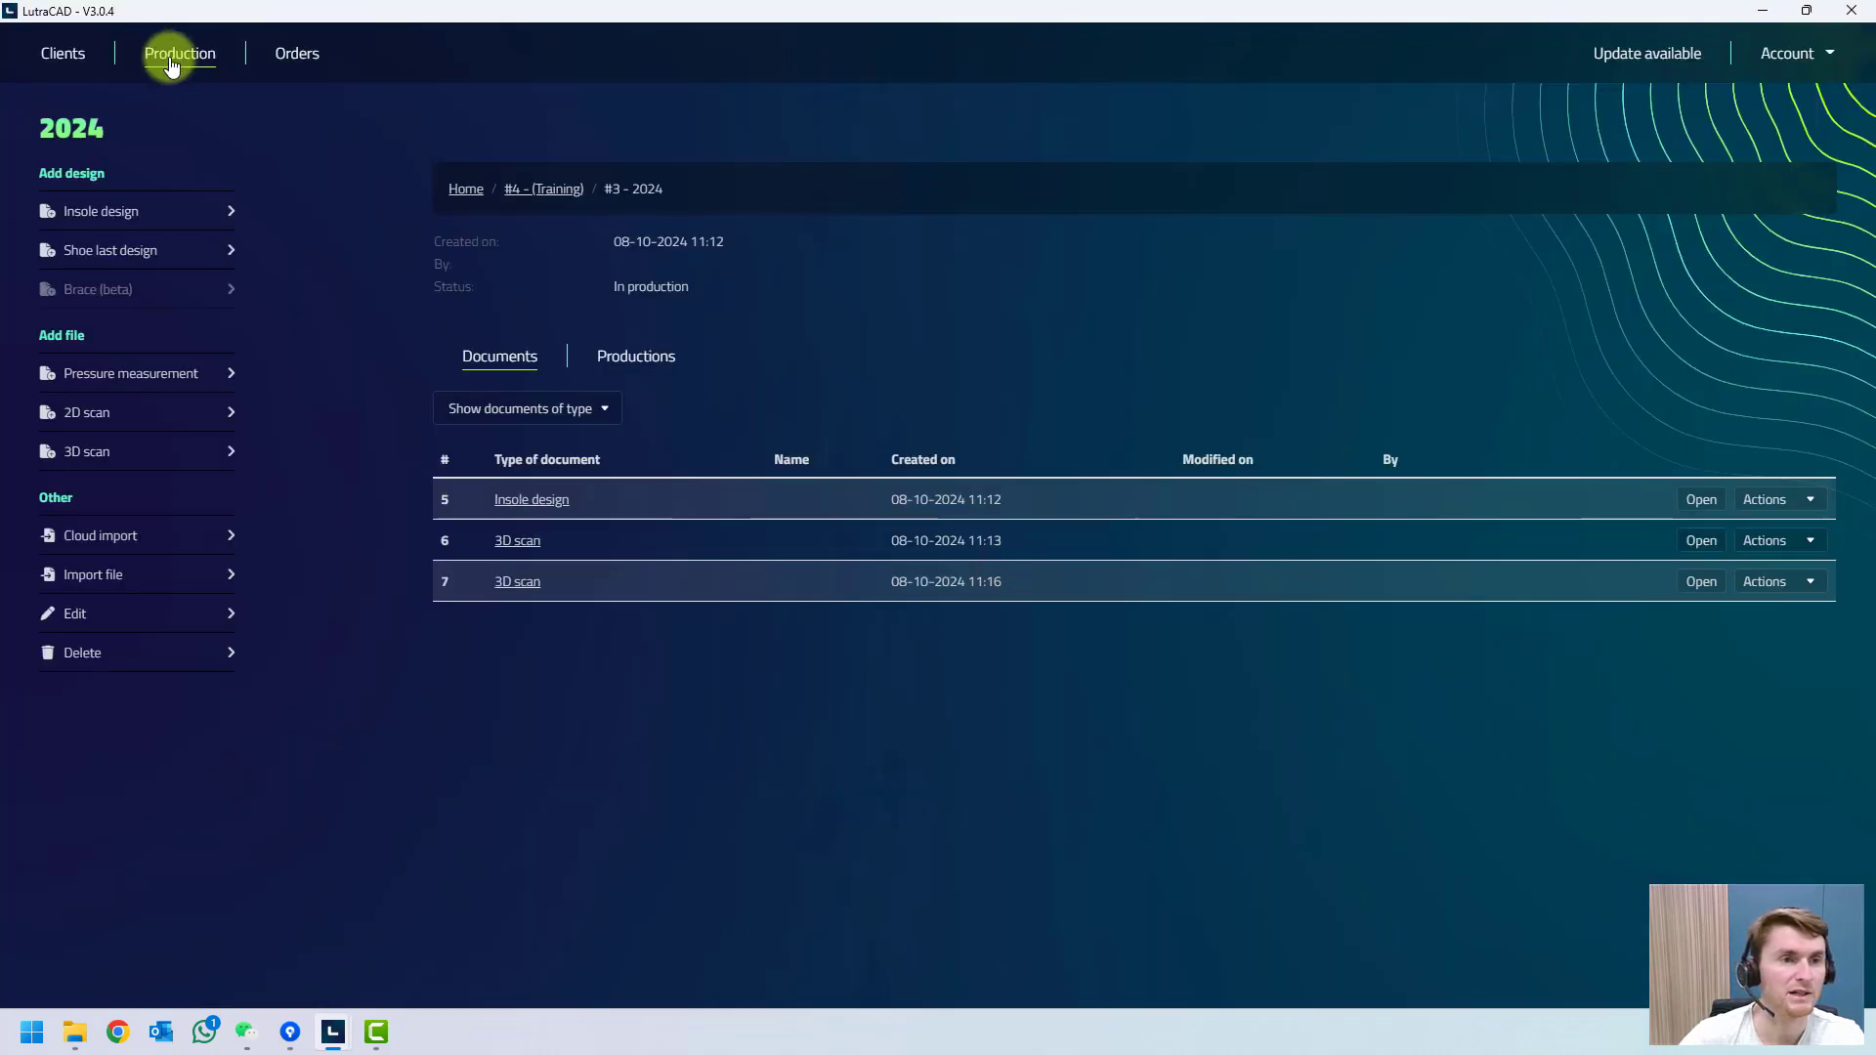
Review the overall production list, return to the client overview and open the account settings.
click(164, 59)
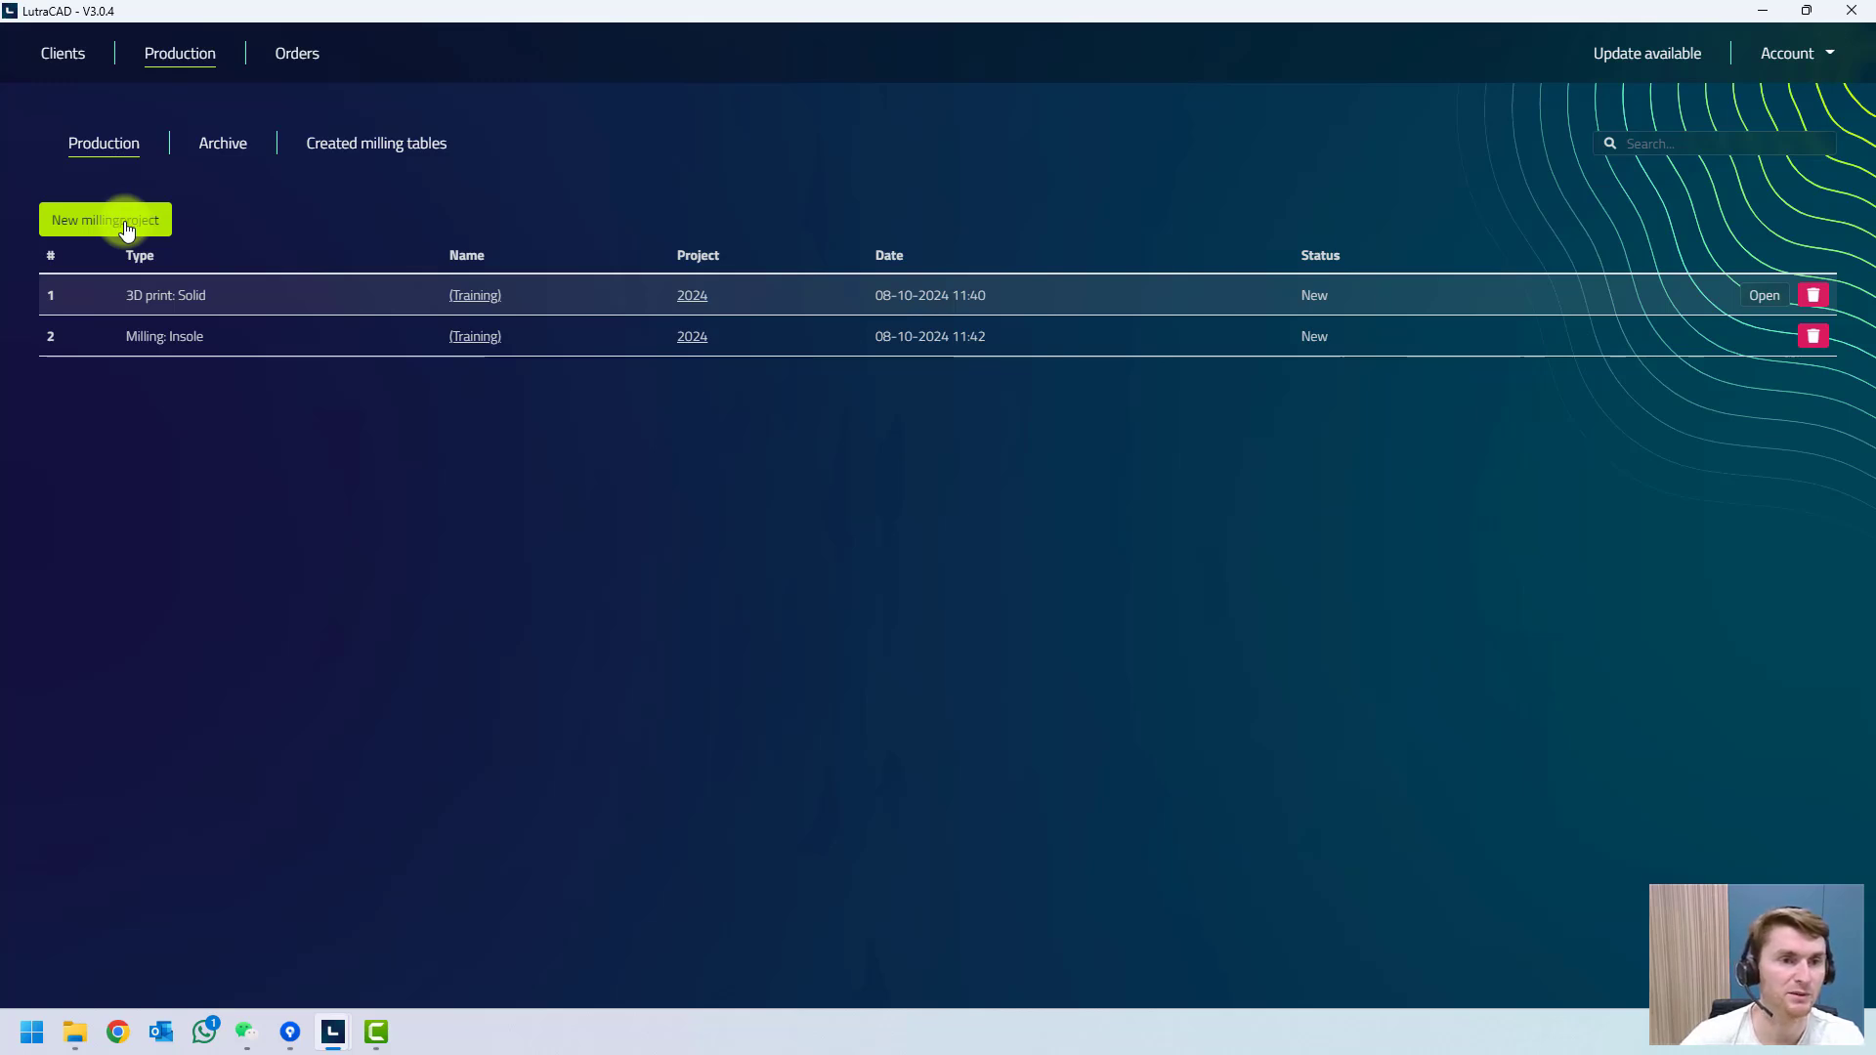
click(65, 54)
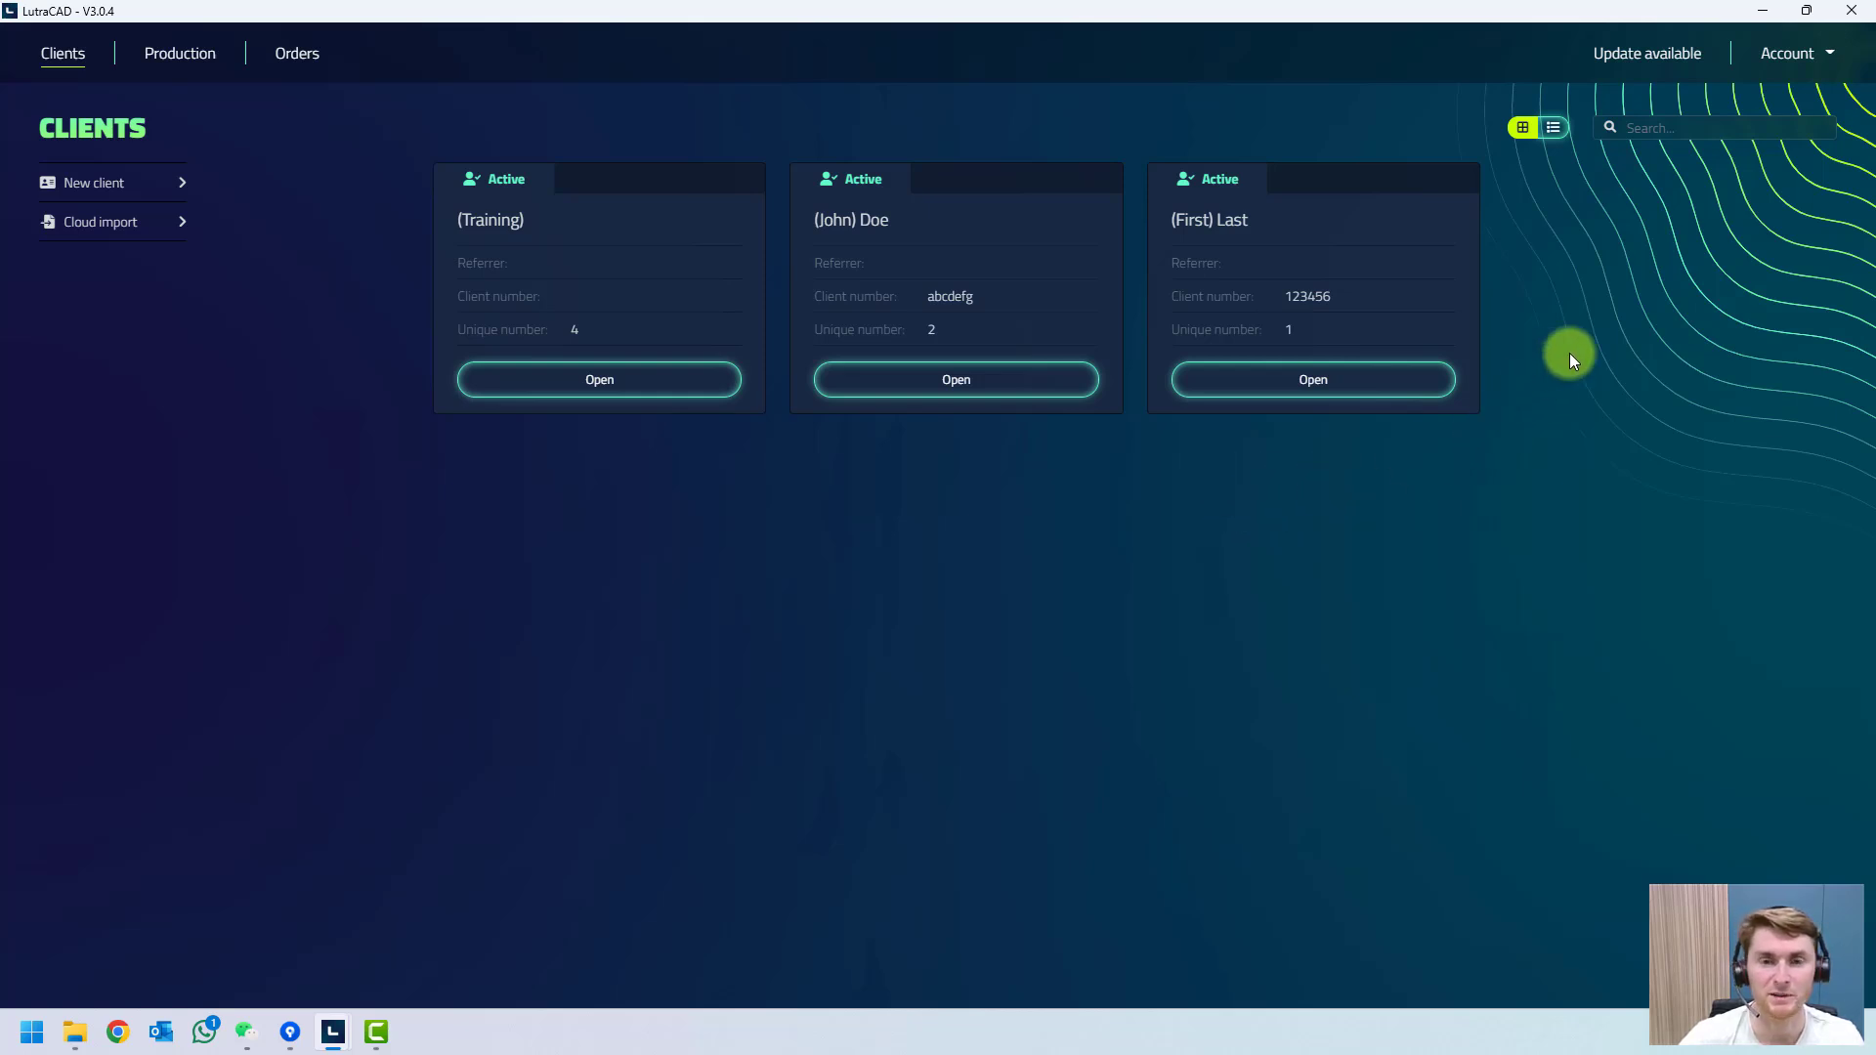
click(1792, 54)
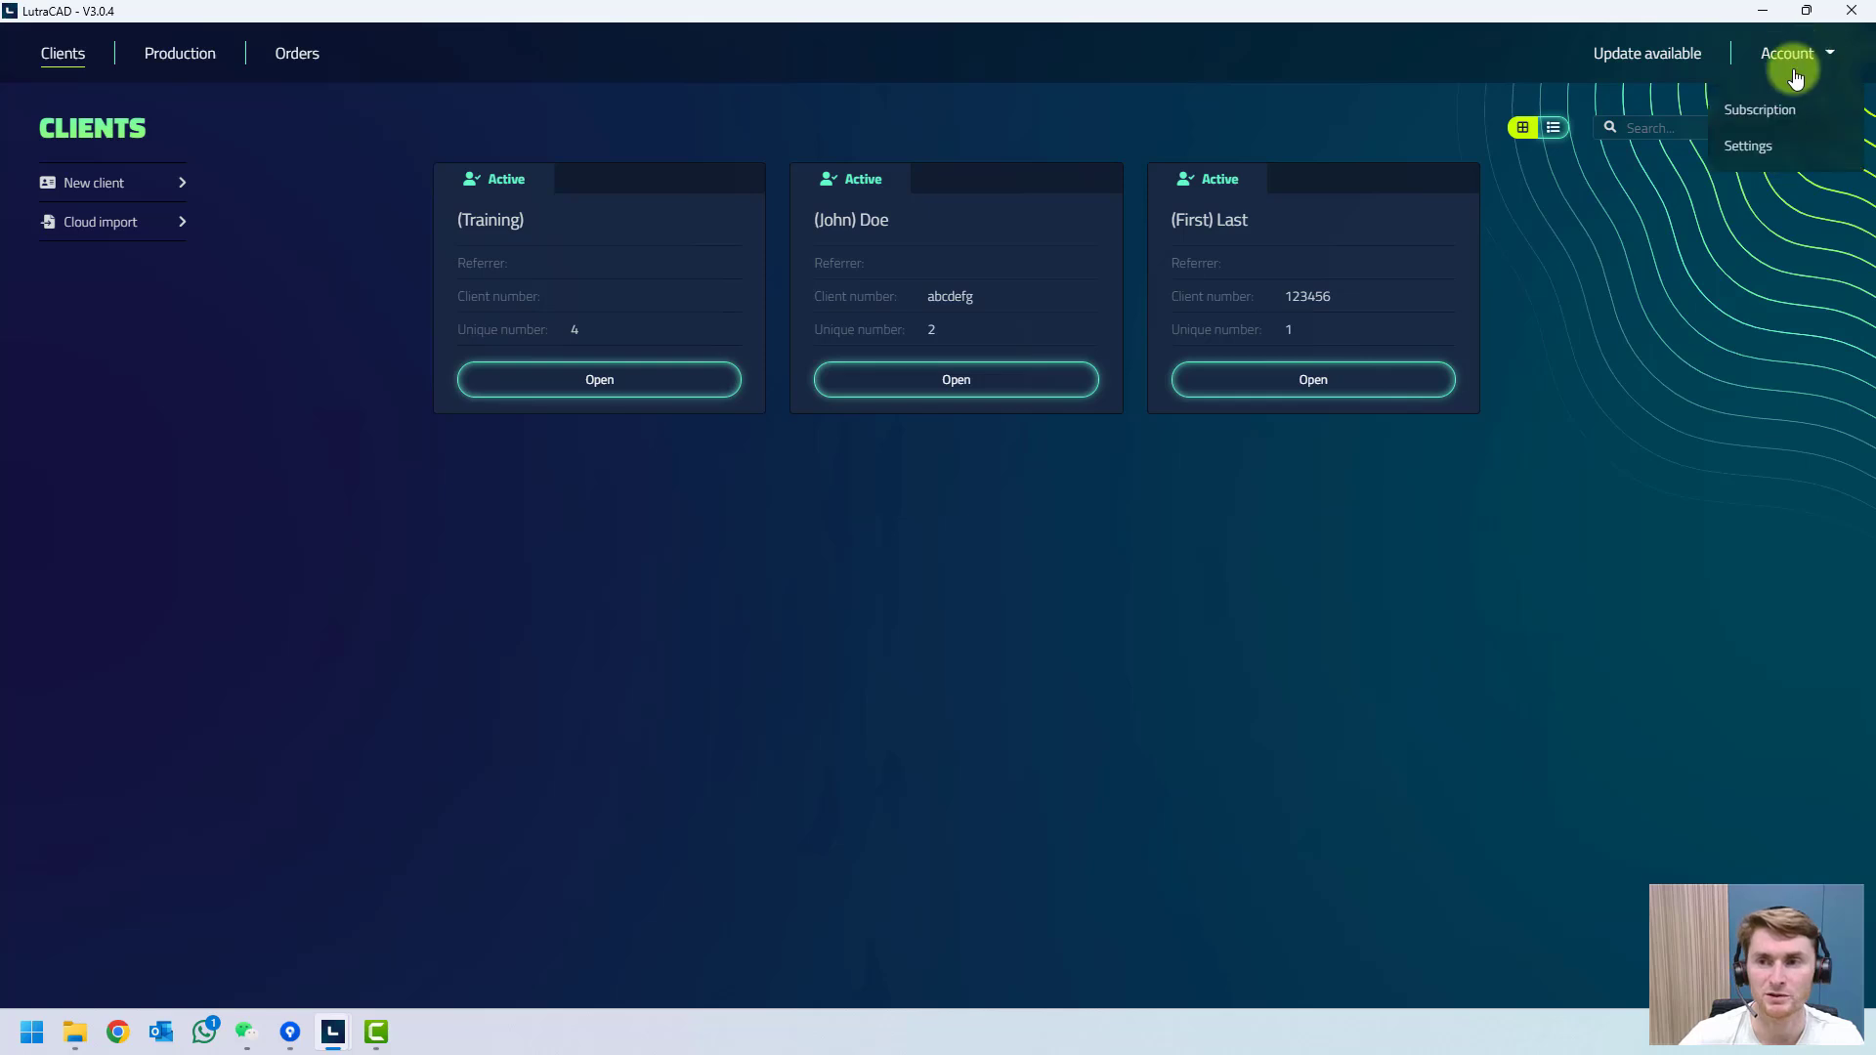
click(1754, 149)
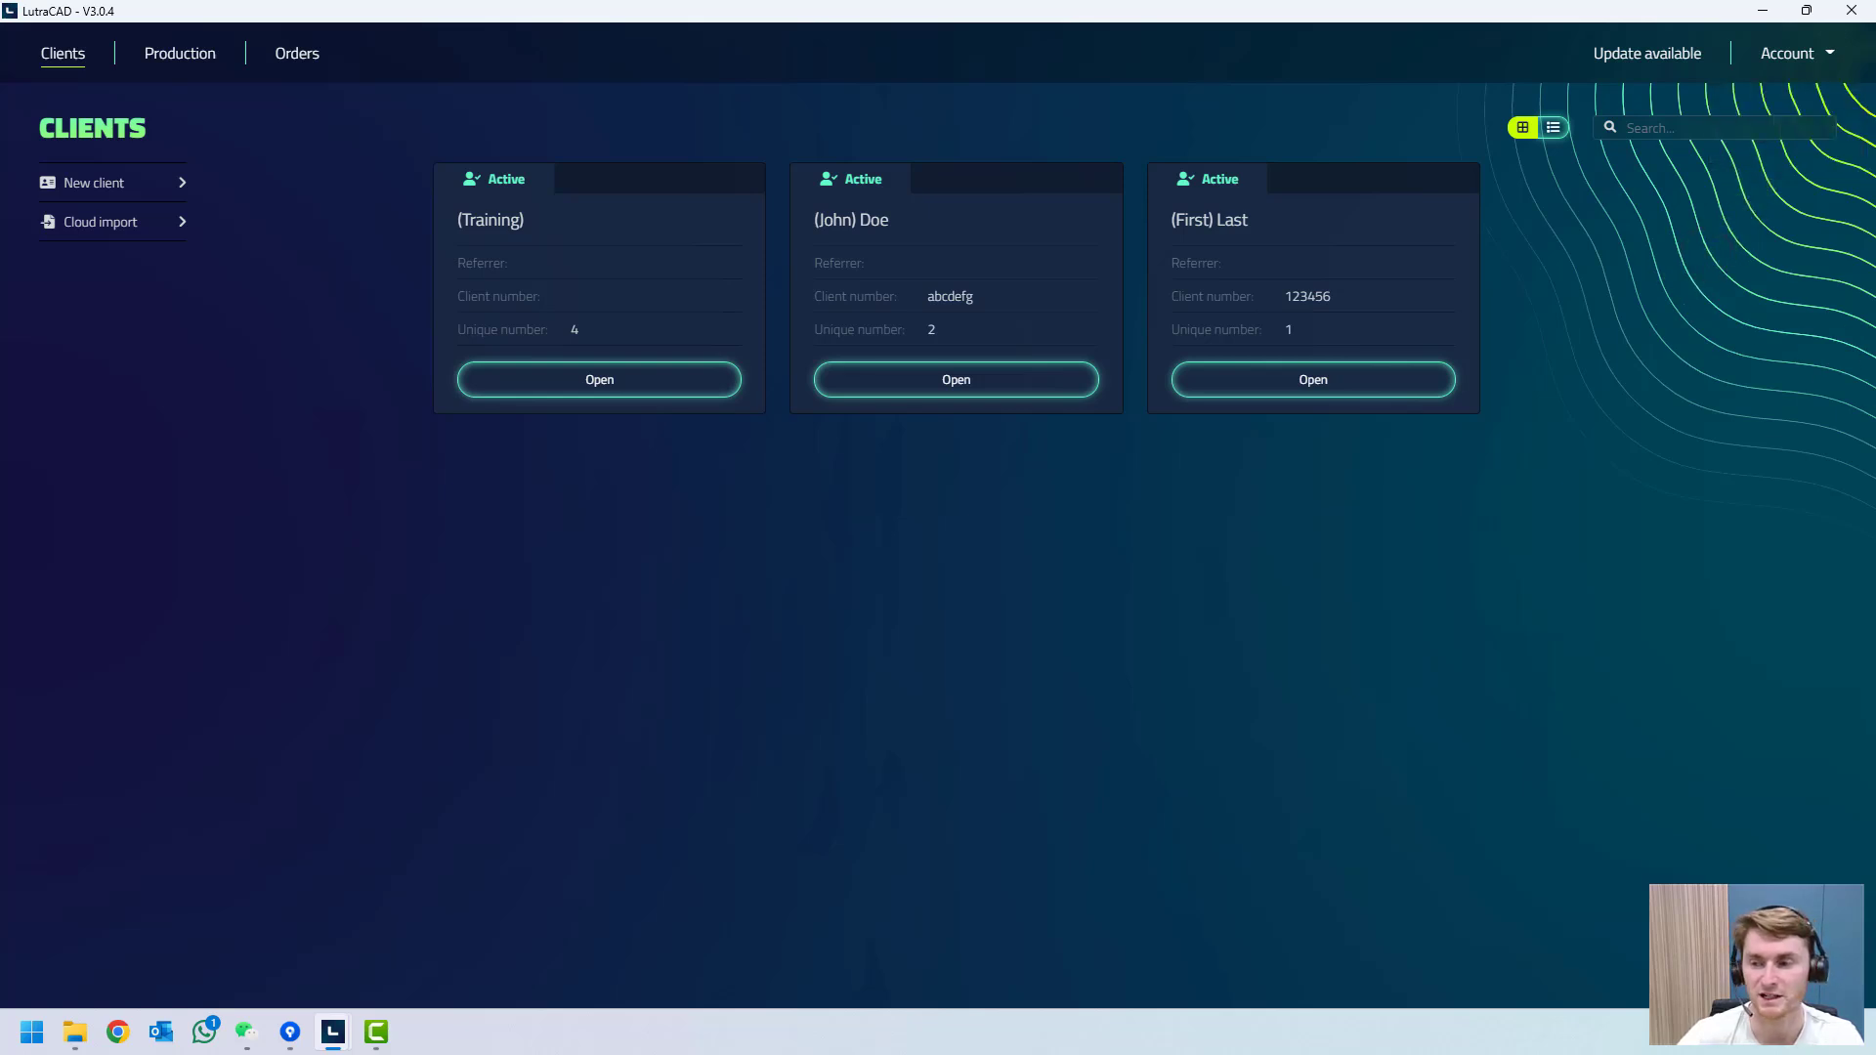